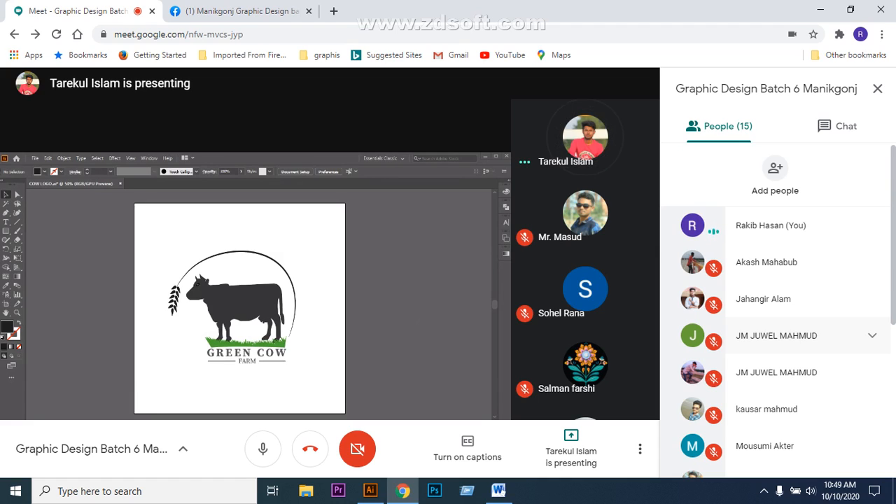
# Mute the presenting participant for everyone in the call
pyautogui.moveTo(256, 290)
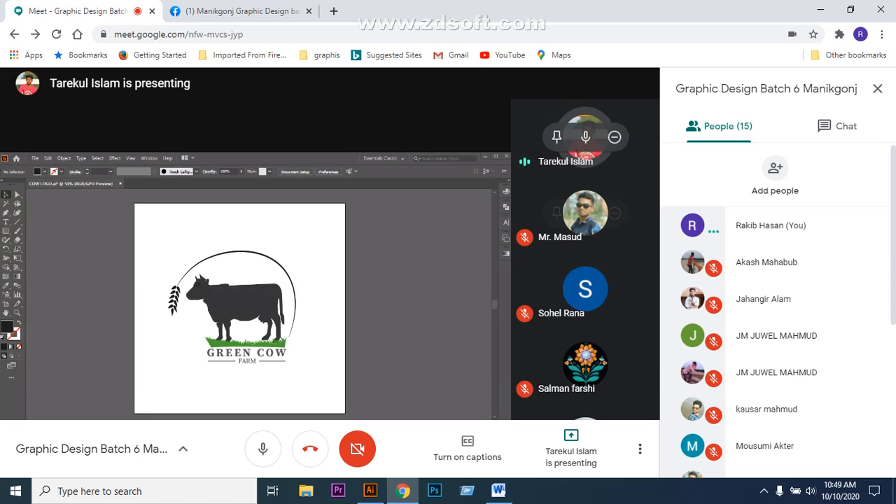
pyautogui.click(585, 136)
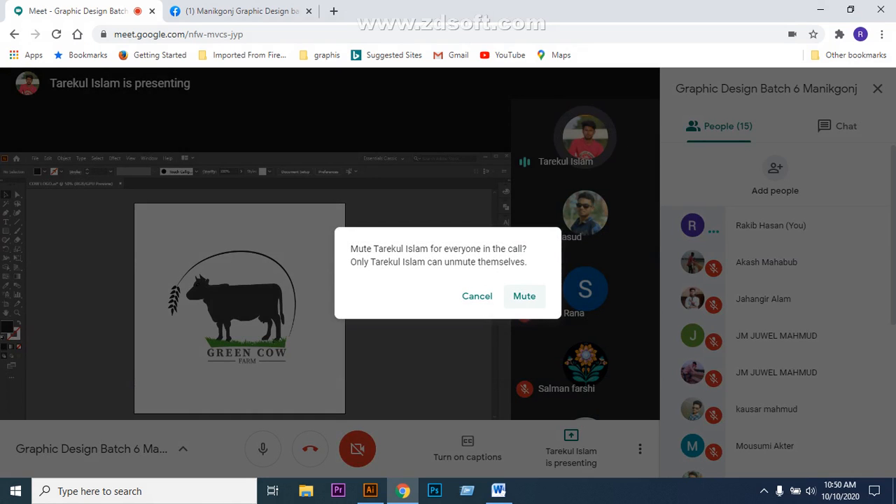
pyautogui.press('Return')
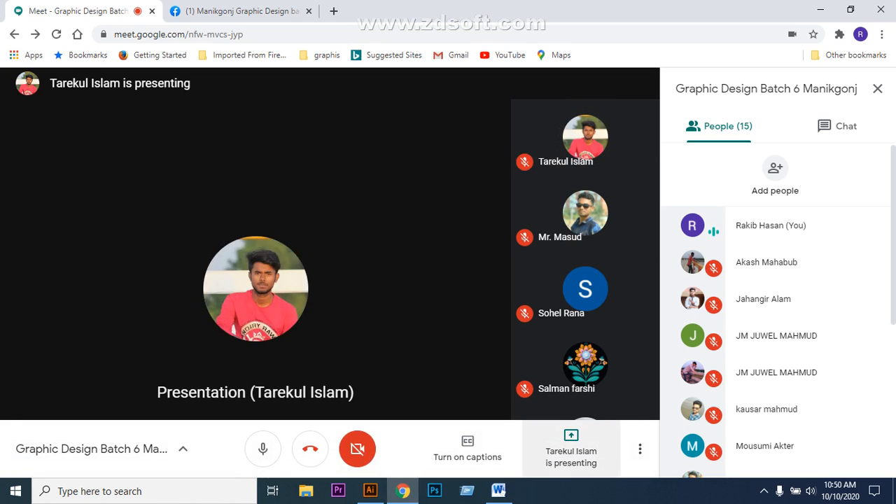
# Present the Illustrator window with the Untitled-1 document to the call
pyautogui.click(572, 449)
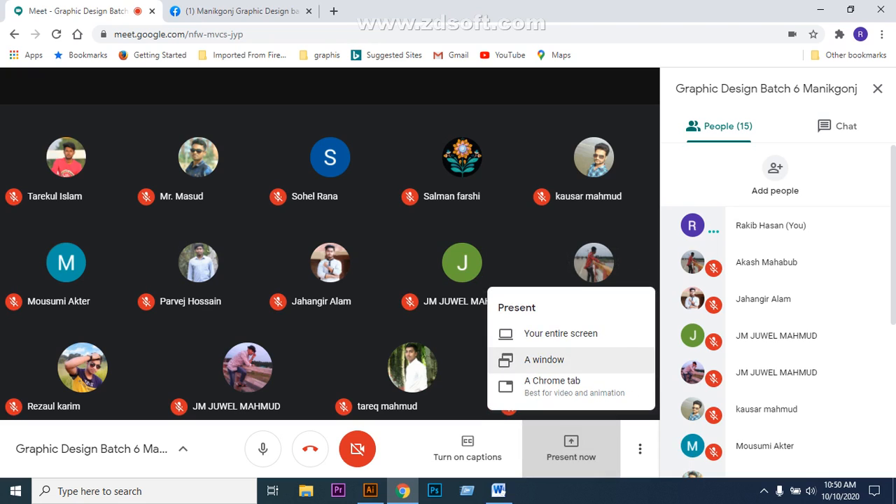
pyautogui.click(546, 368)
pyautogui.click(437, 144)
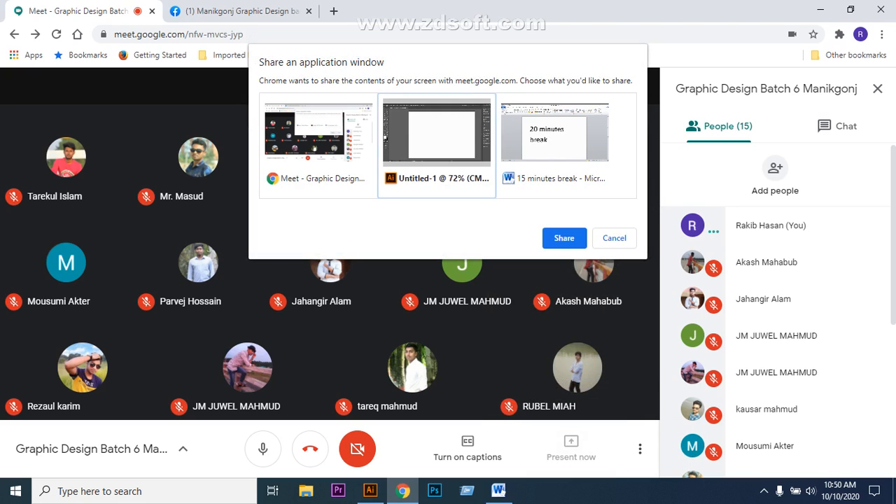
pyautogui.click(564, 238)
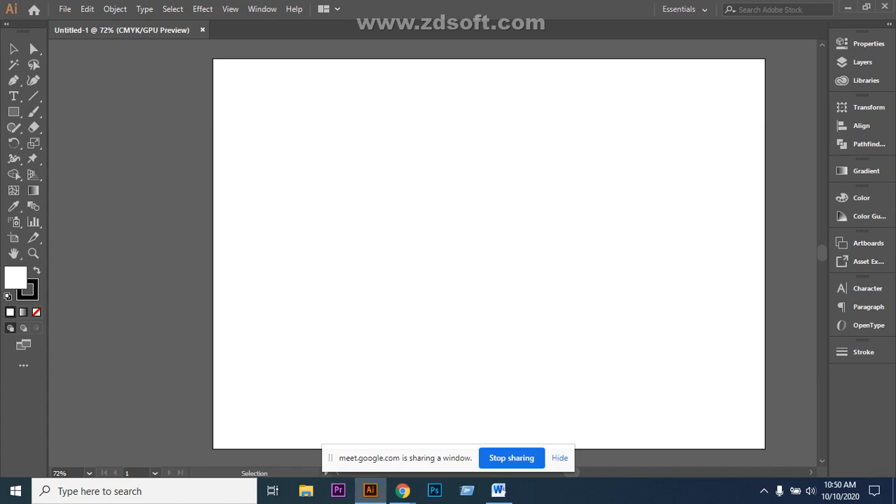
# Draw a circle outward from the artboard's center with the Ellipse tool and deselect it
pyautogui.press('m')
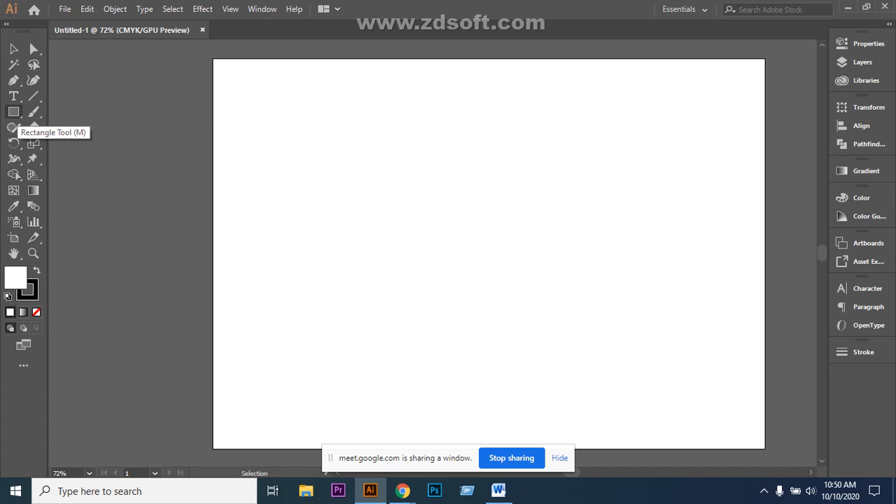
pyautogui.rightClick(14, 112)
pyautogui.press('Escape')
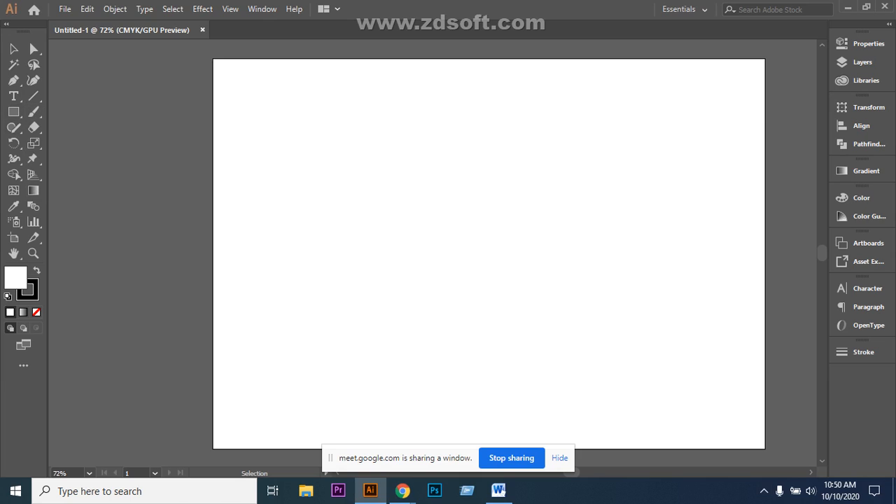
pyautogui.press('l')
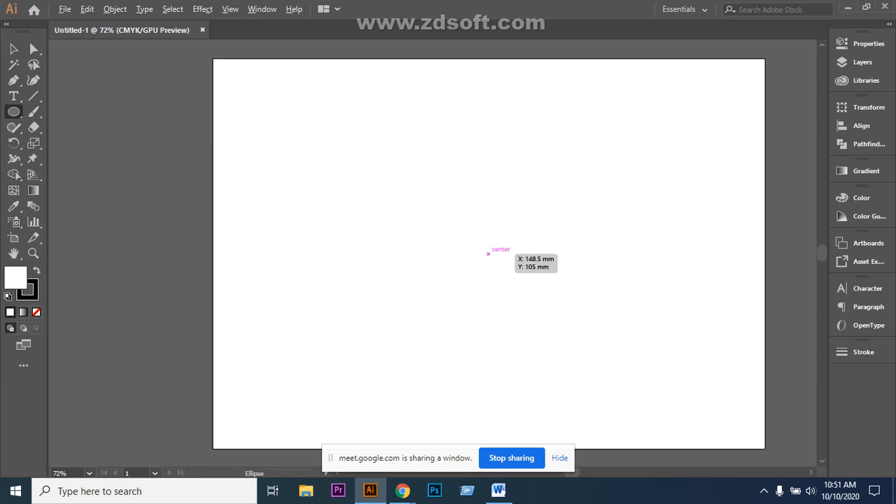
pyautogui.moveTo(488, 254); pyautogui.dragTo(567, 332)
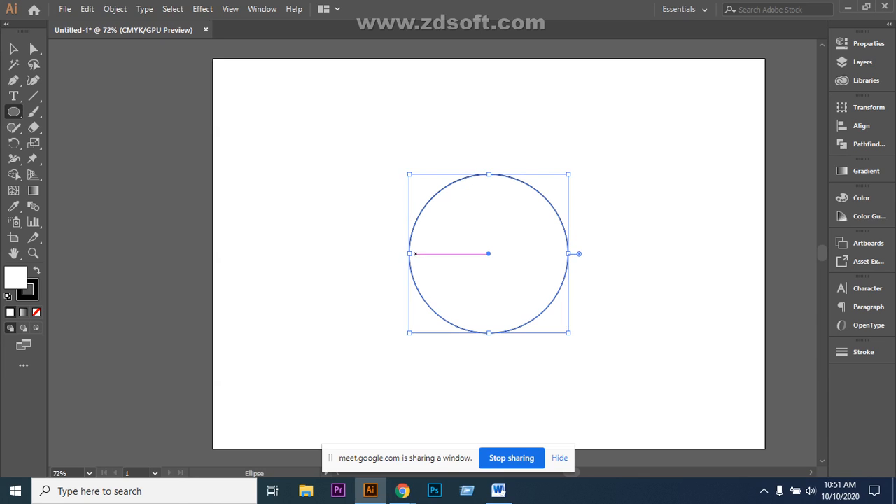
pyautogui.press('v')
pyautogui.hotkey('ctrl', 'shift', 'a')
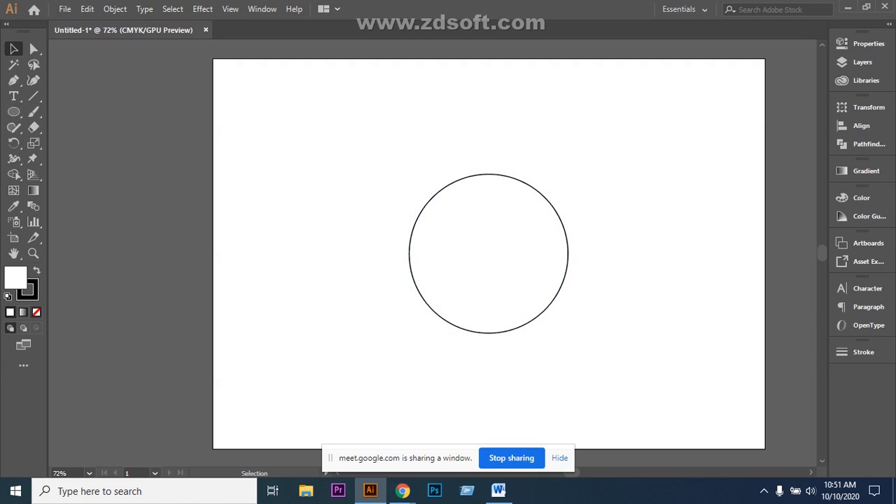
# Select the circle and apply the default white fill and black stroke
pyautogui.press('/')
pyautogui.hotkey('ctrl', 'a')
pyautogui.press('d')
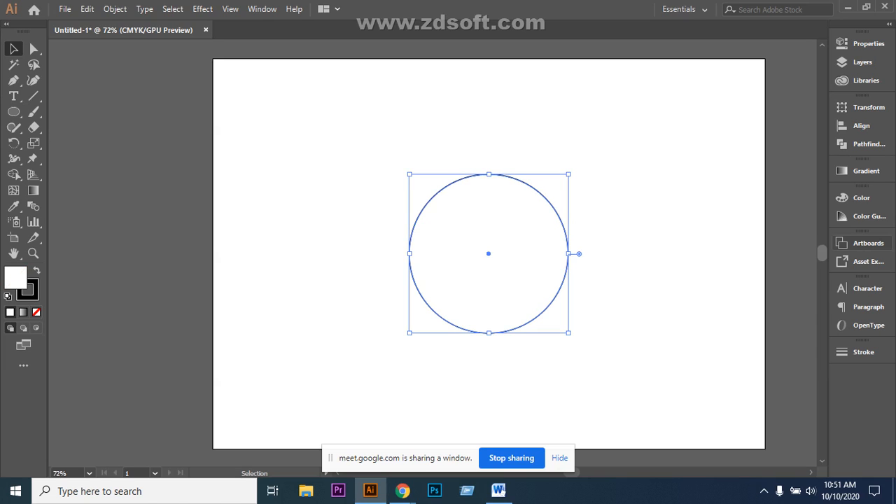
# Bring up the alignment options, set the reference to Align to Artboard, and reselect the circle
pyautogui.click(858, 125)
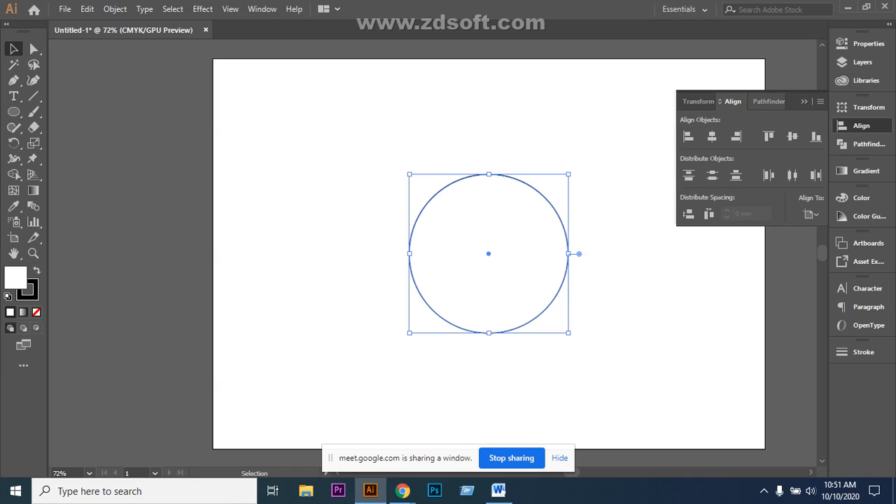
pyautogui.click(768, 102)
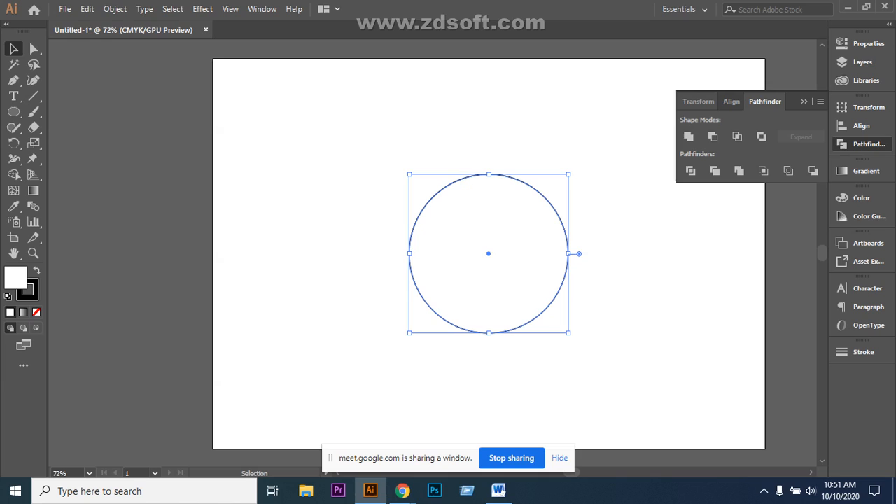
pyautogui.click(732, 102)
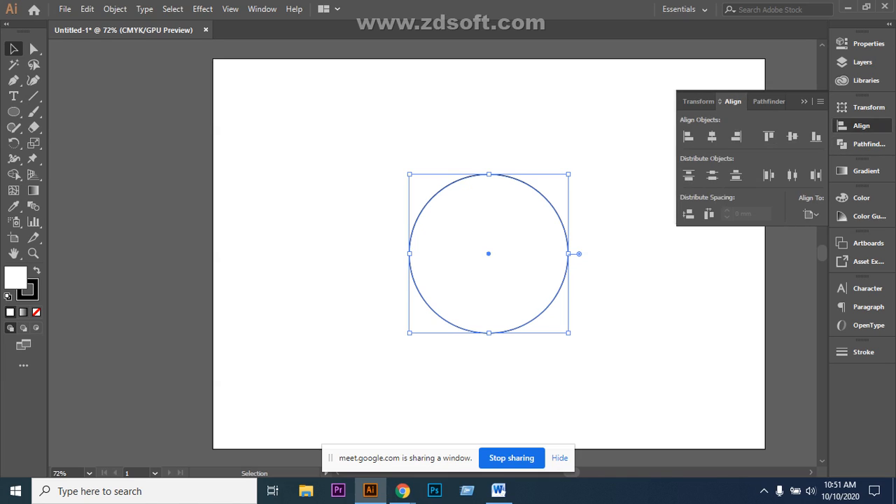
pyautogui.click(811, 214)
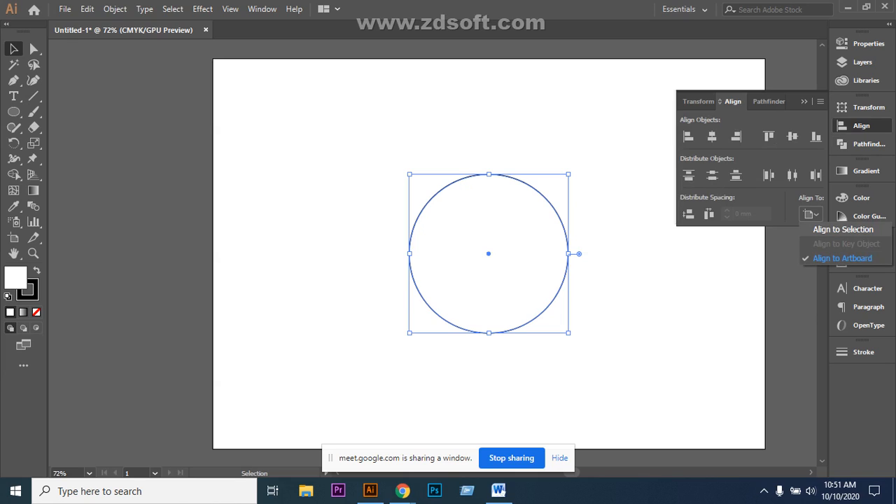
pyautogui.click(843, 230)
pyautogui.click(811, 214)
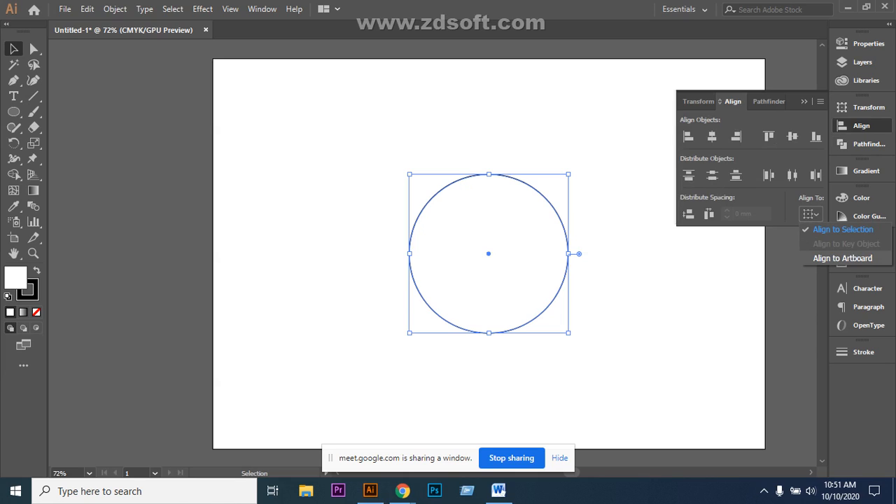
pyautogui.click(842, 259)
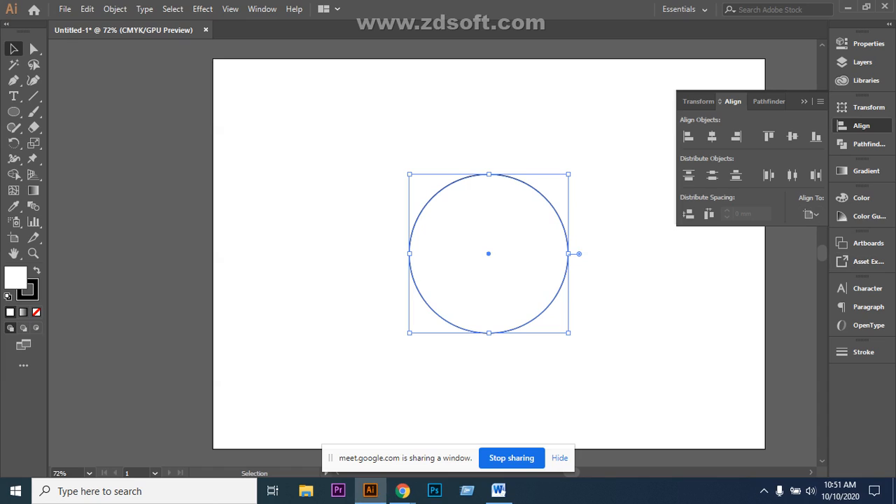
pyautogui.hotkey('ctrl', 'shift', 'a')
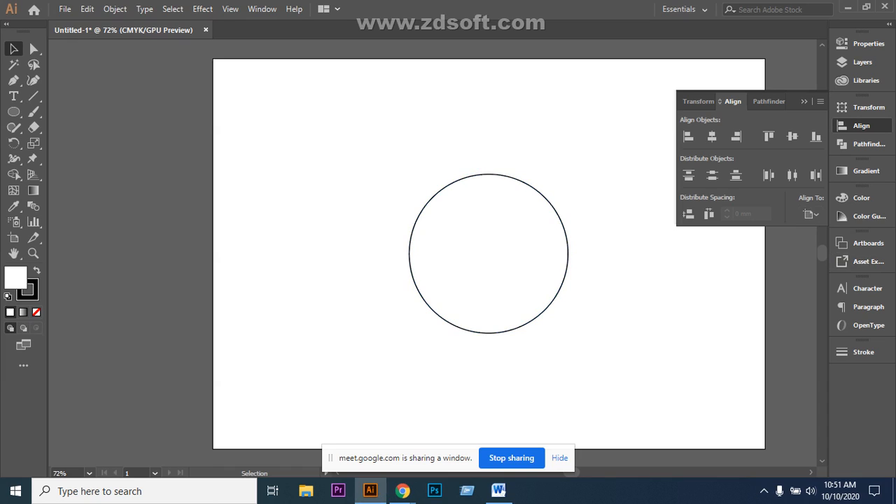
pyautogui.click(426, 202)
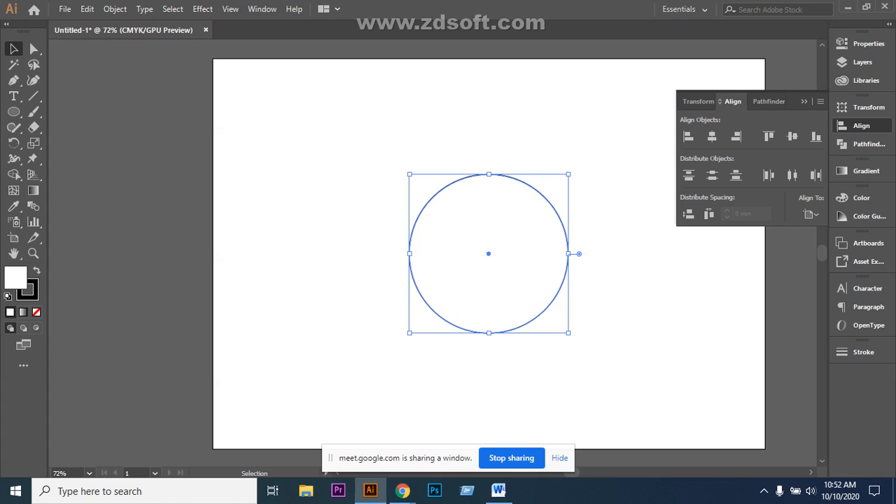
# Draw a small square just above the circle with the Rectangle tool
pyautogui.moveTo(14, 112); pyautogui.dragTo(56, 112)
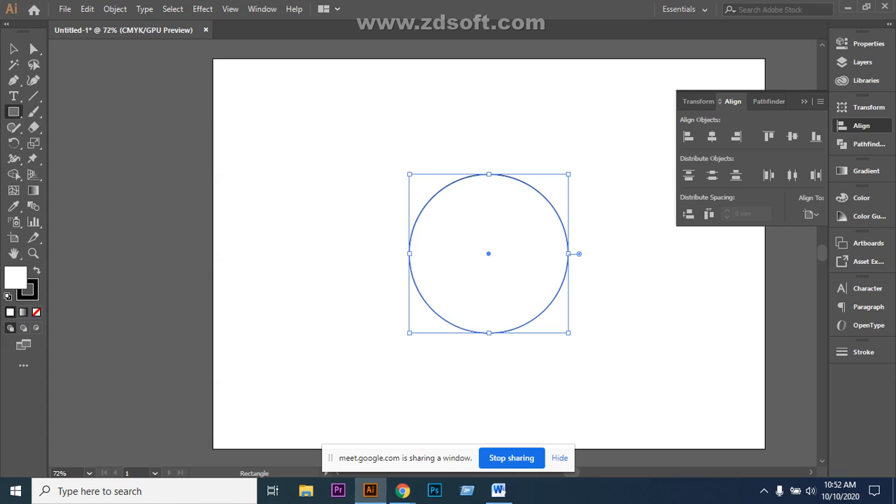
pyautogui.moveTo(483, 135); pyautogui.dragTo(508, 160)
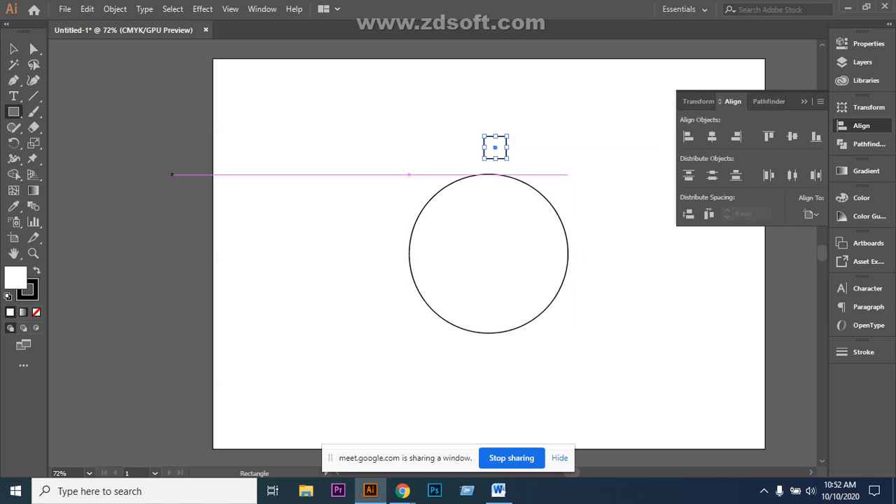
pyautogui.press('v')
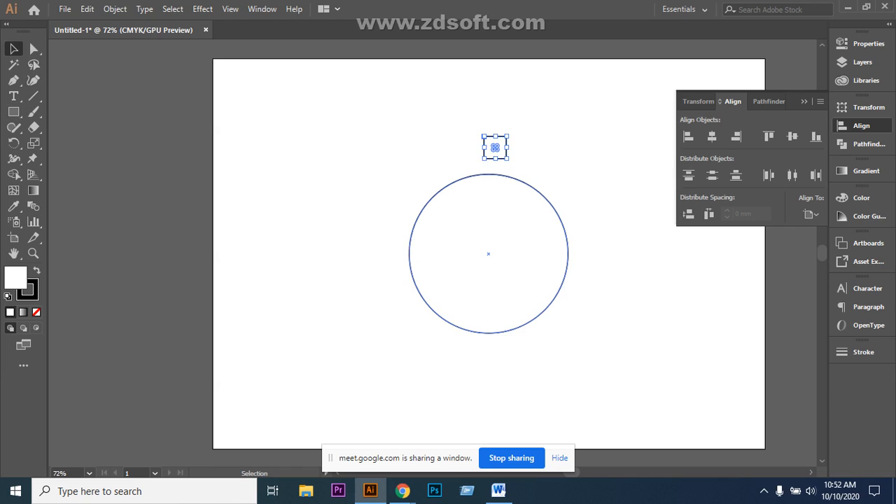
# Center the square and circle horizontally on the artboard, and undo the trial vertical centering
pyautogui.moveTo(386, 145); pyautogui.dragTo(669, 345)
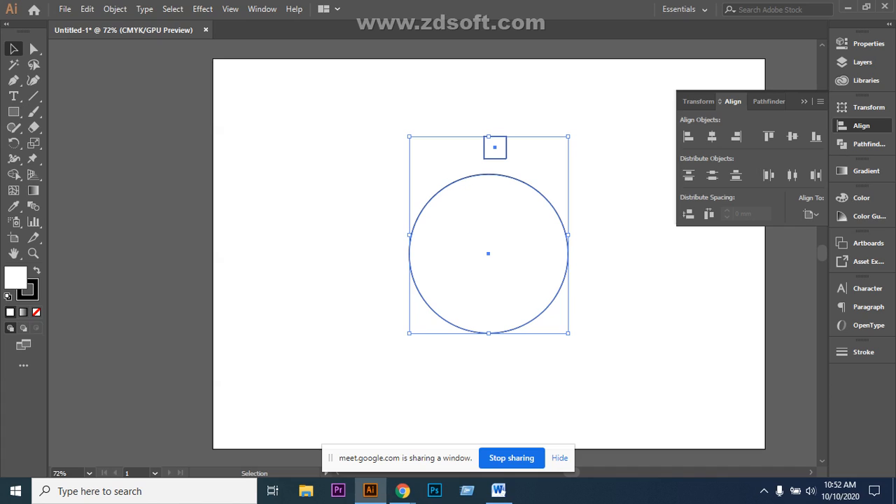
pyautogui.click(712, 137)
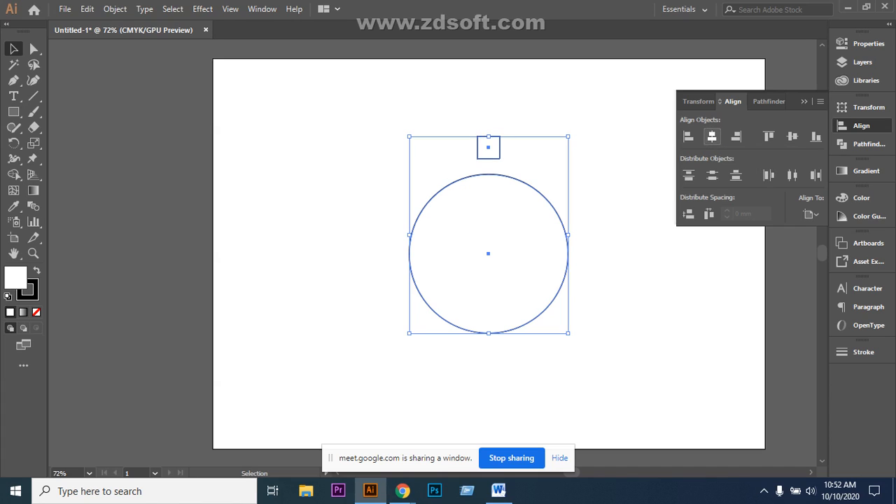
pyautogui.click(792, 136)
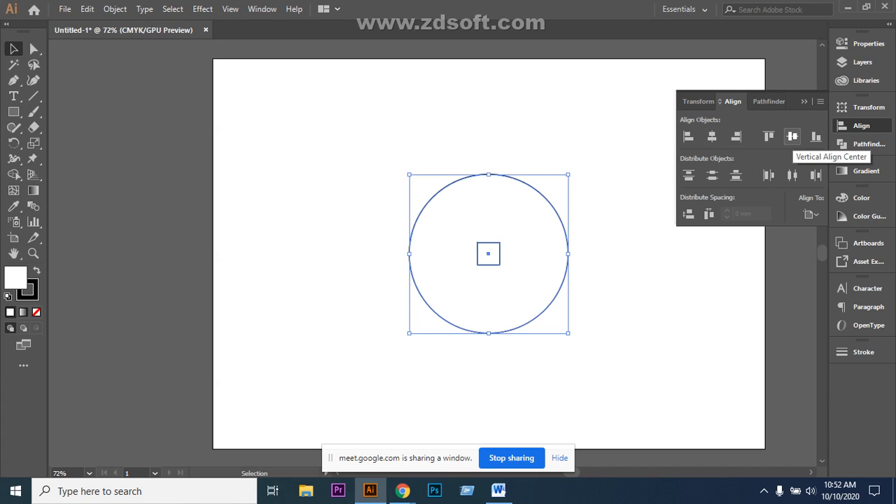
pyautogui.hotkey('ctrl', 'z')
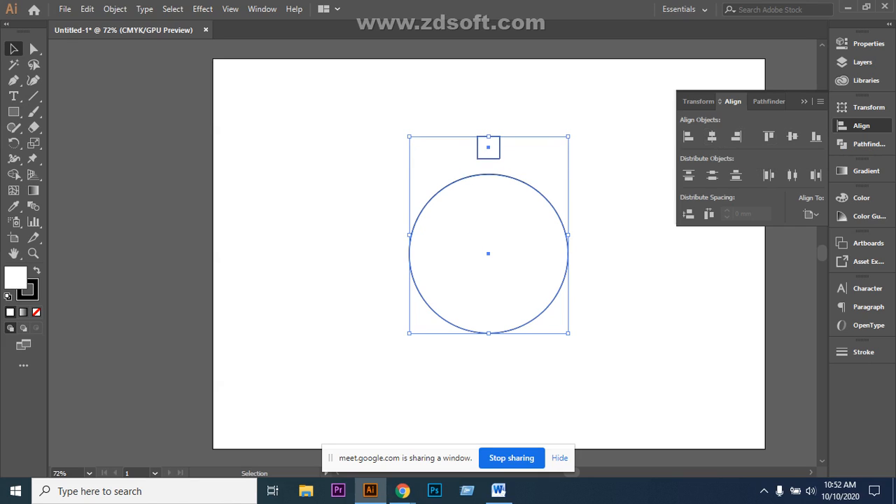
pyautogui.hotkey('ctrl', 'shift', 'a')
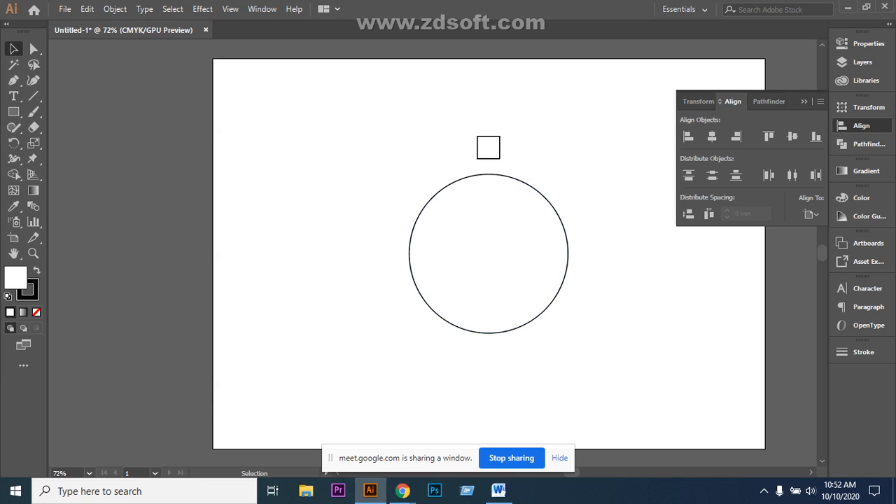
# Make a copy of the square and circle rotated by 360/15 degrees about the circle's center
pyautogui.moveTo(389, 124); pyautogui.dragTo(567, 331)
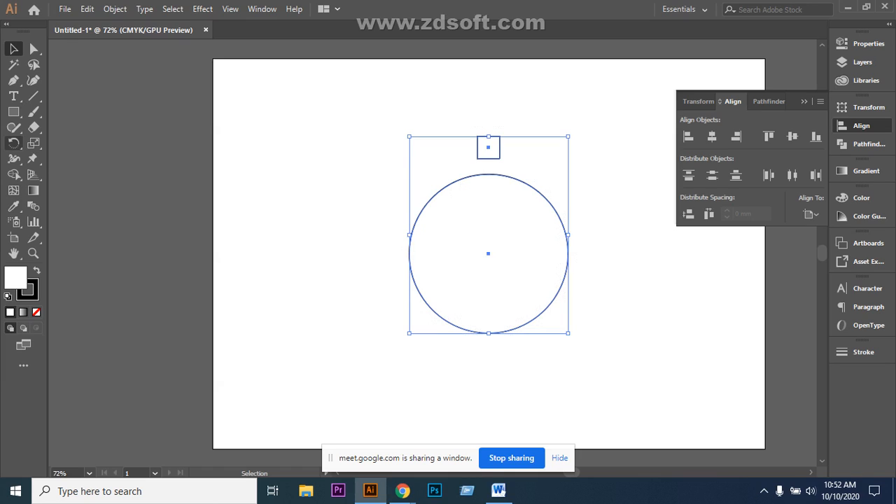
pyautogui.click(14, 143)
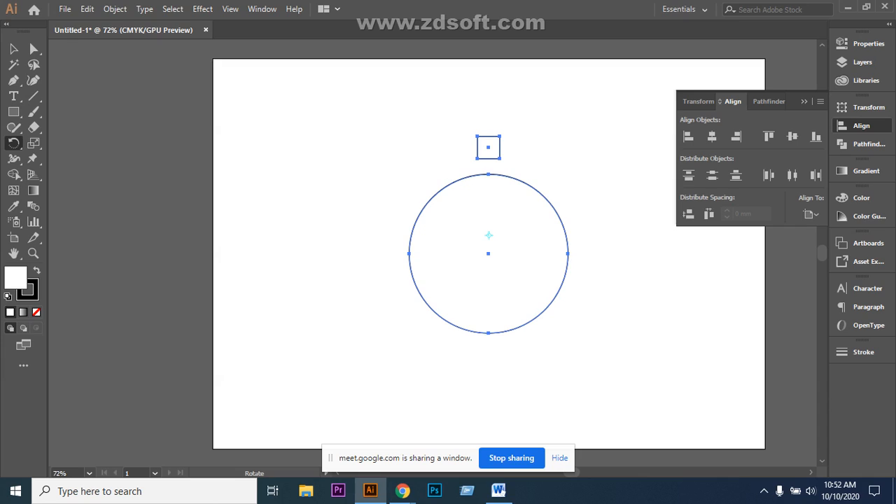
pyautogui.moveTo(489, 235); pyautogui.dragTo(488, 252)
pyautogui.press('Return')
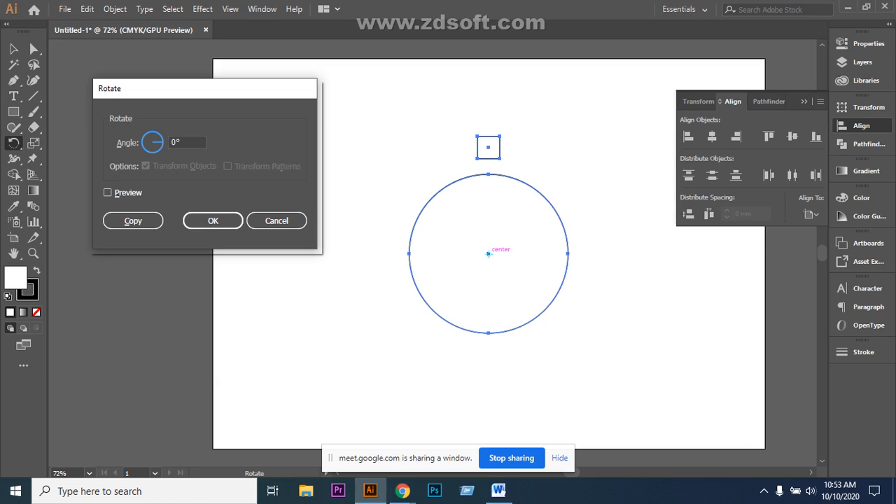
pyautogui.click(107, 192)
pyautogui.click(187, 142)
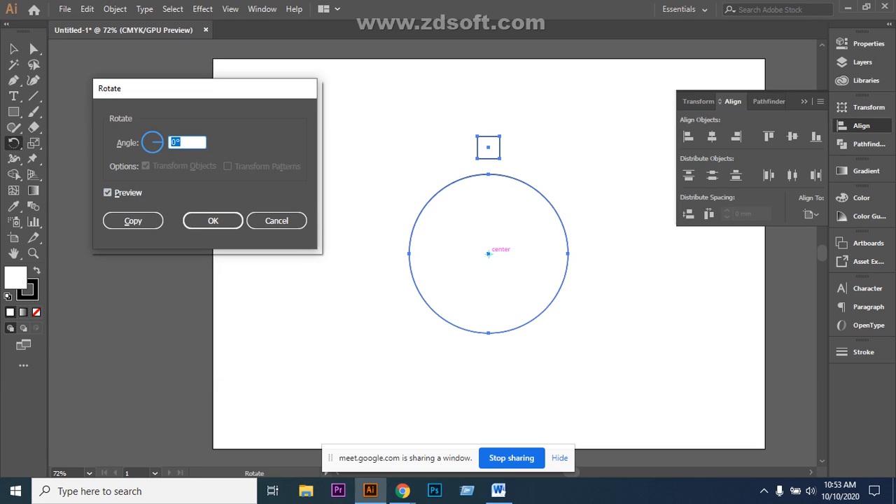
pyautogui.write('360/15')
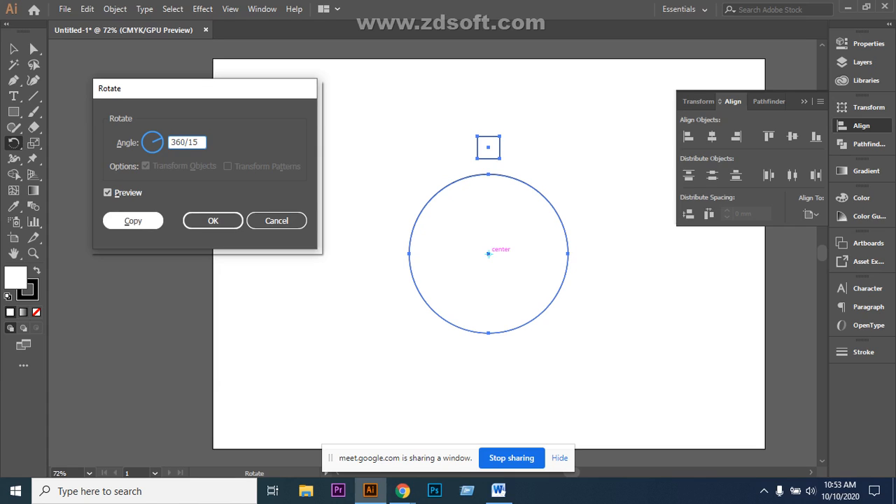
pyautogui.click(133, 220)
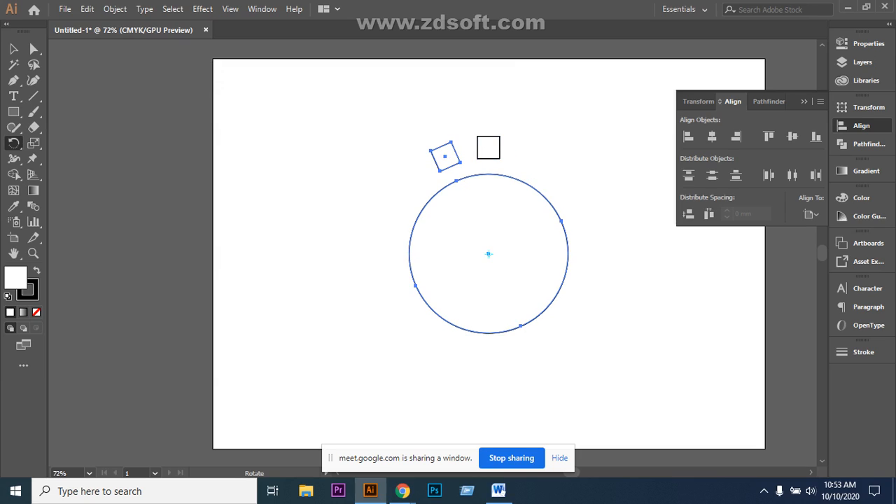
# Repeat the last rotated copy of the square and circle until the squares form a complete ring
pyautogui.press('v')
pyautogui.hotkey('ctrl', 'd')
pyautogui.hotkey('ctrl', 'd')
pyautogui.hotkey('ctrl', 'd')
pyautogui.hotkey('ctrl', 'd')
pyautogui.hotkey('ctrl', 'd')
pyautogui.hotkey('ctrl', 'd')
pyautogui.hotkey('ctrl', 'd')
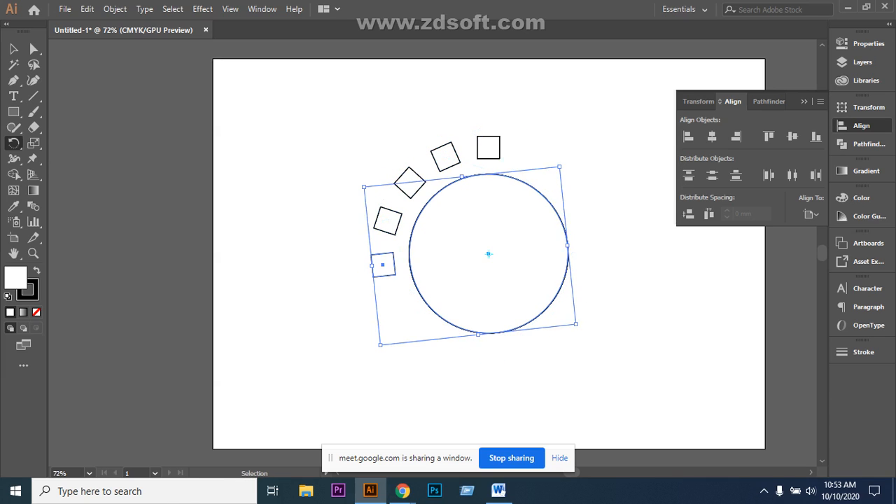
pyautogui.hotkey('ctrl', 'd')
pyautogui.hotkey('ctrl', 'd')
pyautogui.hotkey('ctrl', 'd')
pyautogui.hotkey('ctrl', 'd')
pyautogui.hotkey('ctrl', 'd')
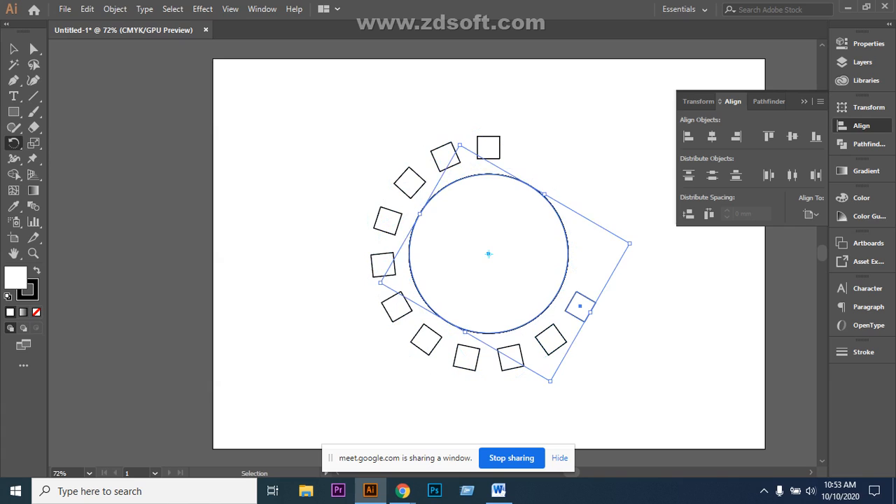
pyautogui.hotkey('ctrl', 'd')
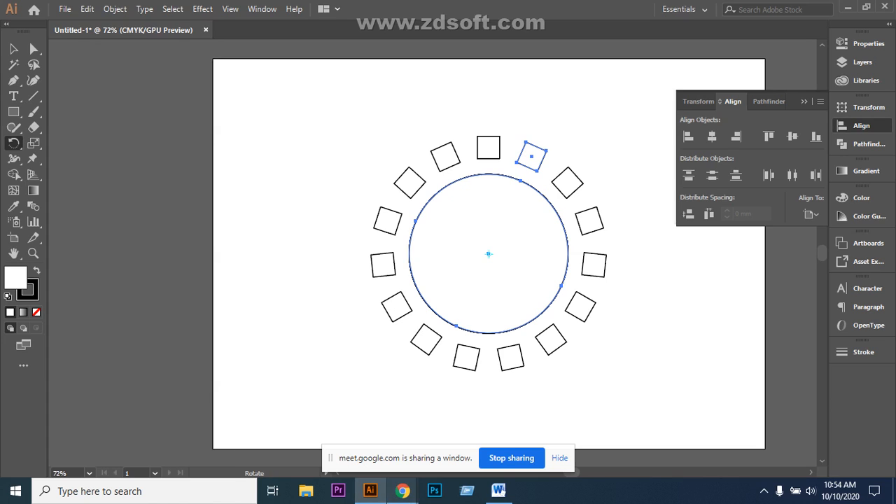
# Select the whole ring of squares with its circles and delete it from the artboard
pyautogui.moveTo(402, 491)
pyautogui.click(13, 49)
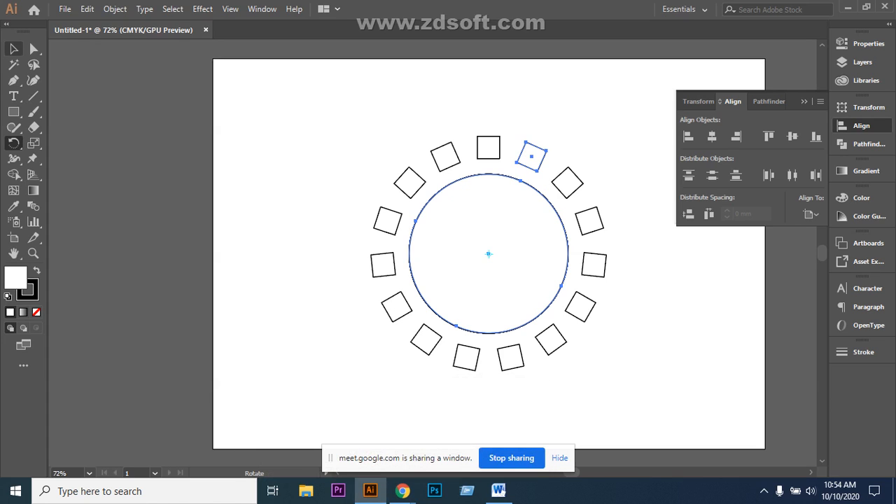
pyautogui.hotkey('ctrl', 'shift', 'a')
pyautogui.moveTo(350, 158); pyautogui.dragTo(608, 357)
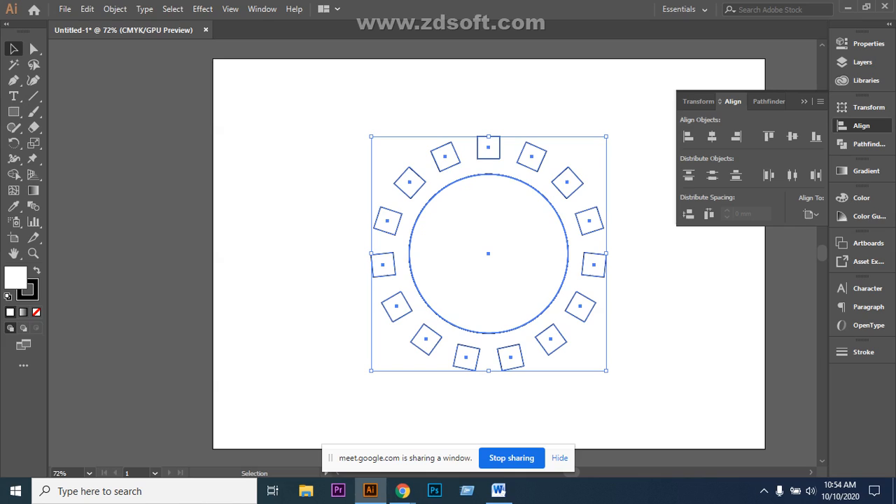
pyautogui.press('Delete')
# Draw a large circle from its center near the middle of the artboard with the Ellipse tool
pyautogui.click(14, 112)
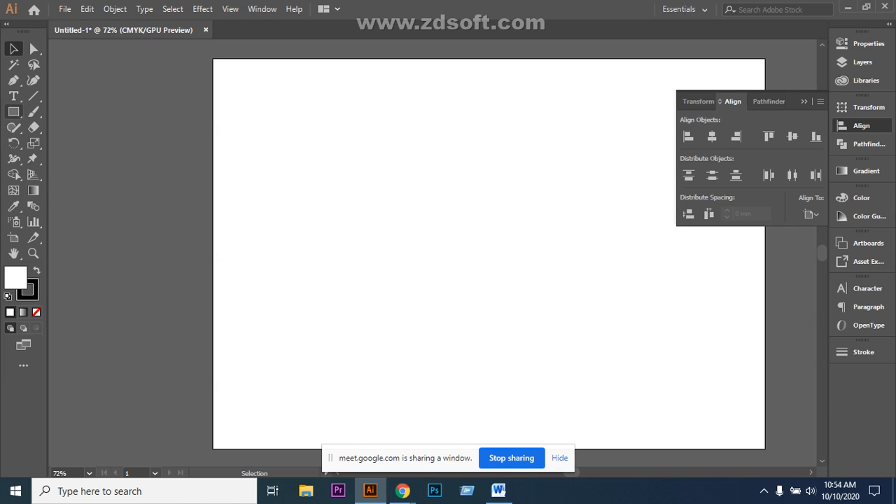
pyautogui.click(91, 128)
pyautogui.click(13, 112)
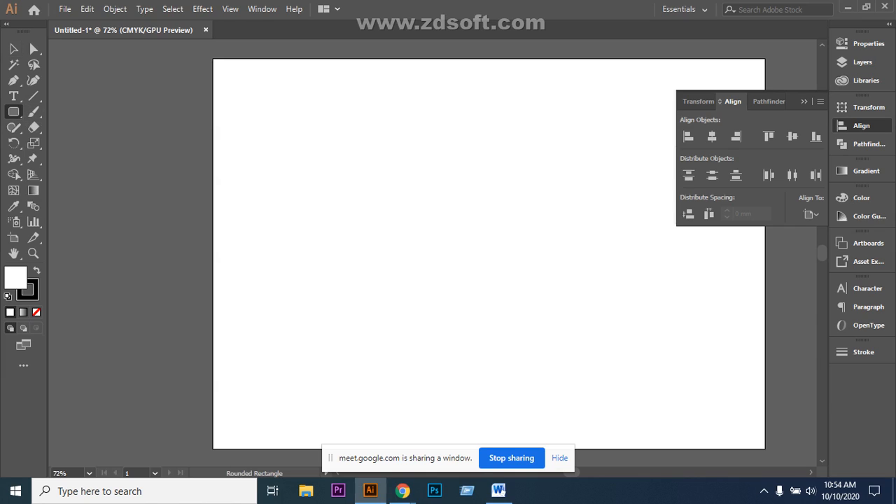
pyautogui.click(67, 145)
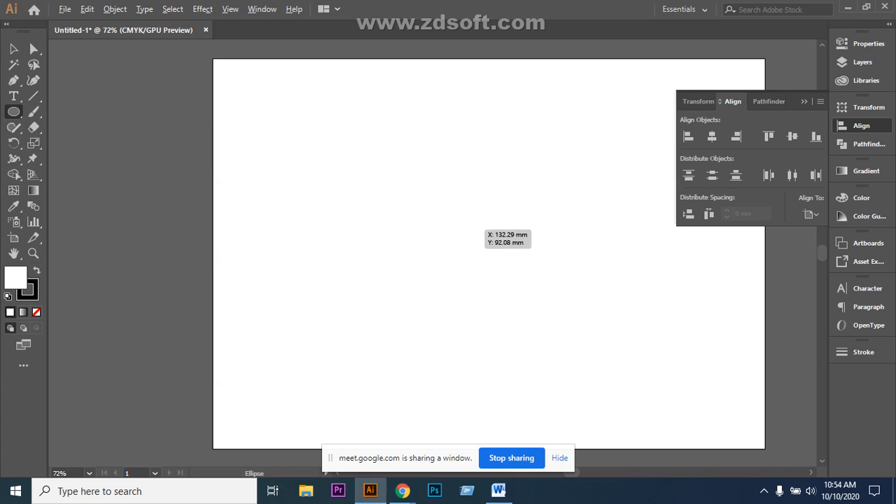
pyautogui.moveTo(464, 227); pyautogui.dragTo(566, 330)
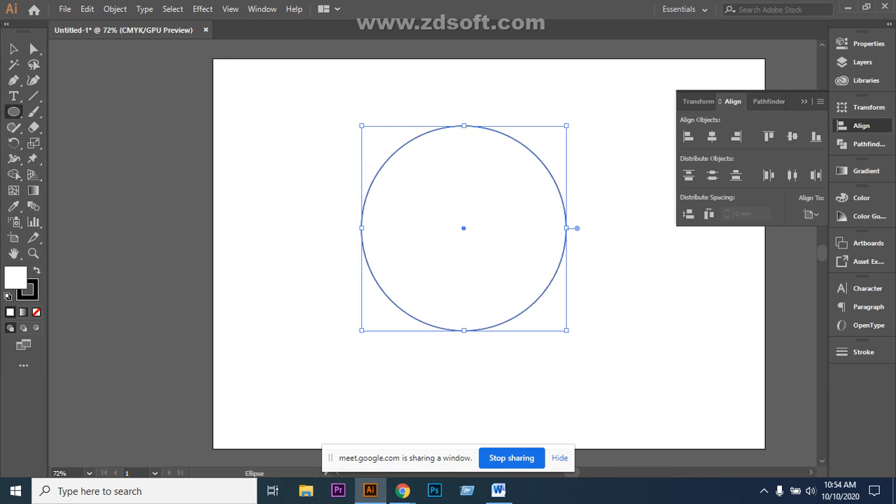
# Set the circle's fill to None and make its stroke the active color attribute
pyautogui.click(36, 311)
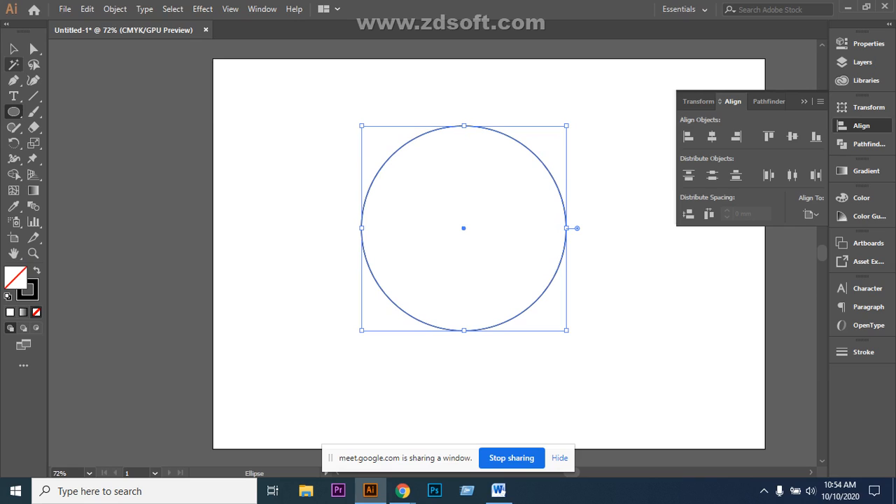
pyautogui.click(13, 48)
pyautogui.click(30, 292)
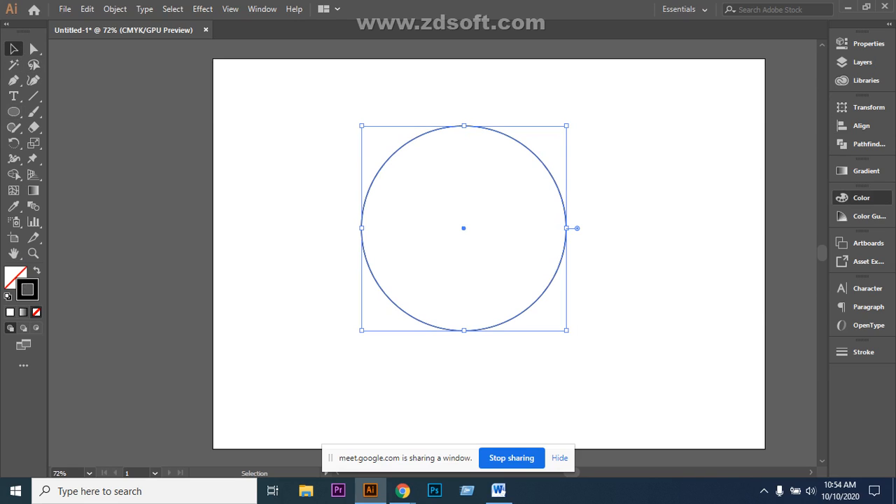
pyautogui.click(804, 192)
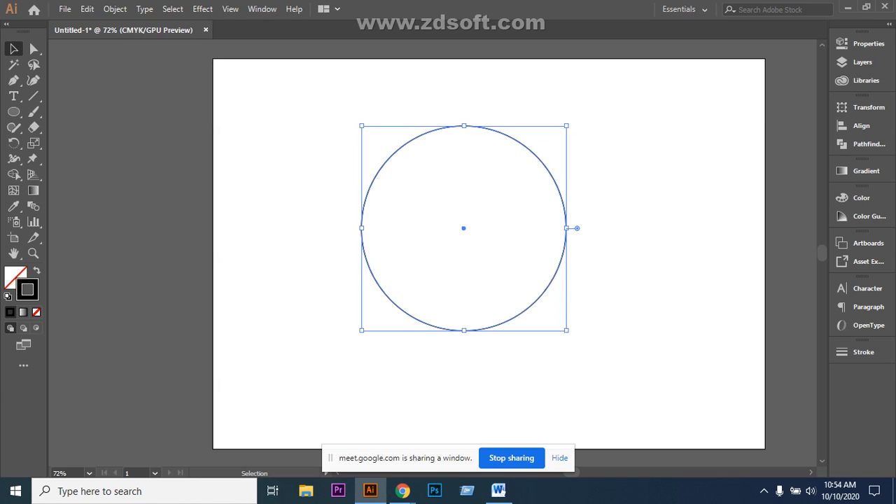
# Center the circle horizontally using Align to Artboard as the reference, and deselect it
pyautogui.click(862, 126)
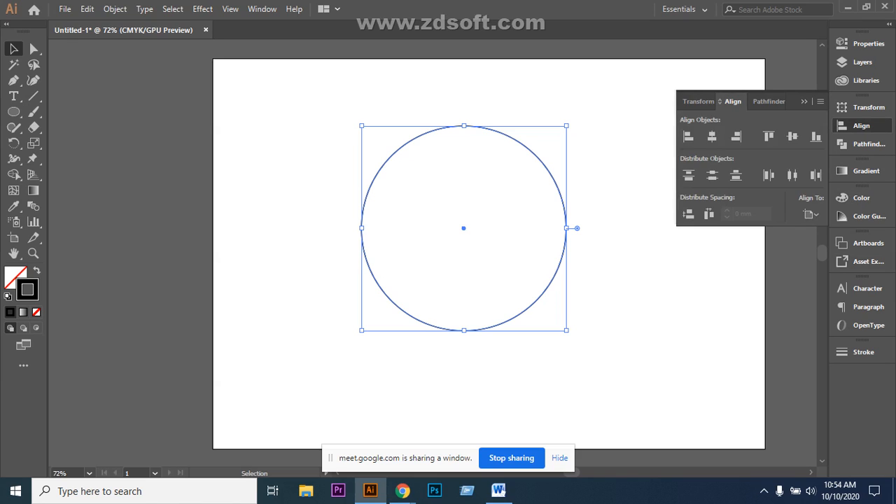
pyautogui.click(811, 215)
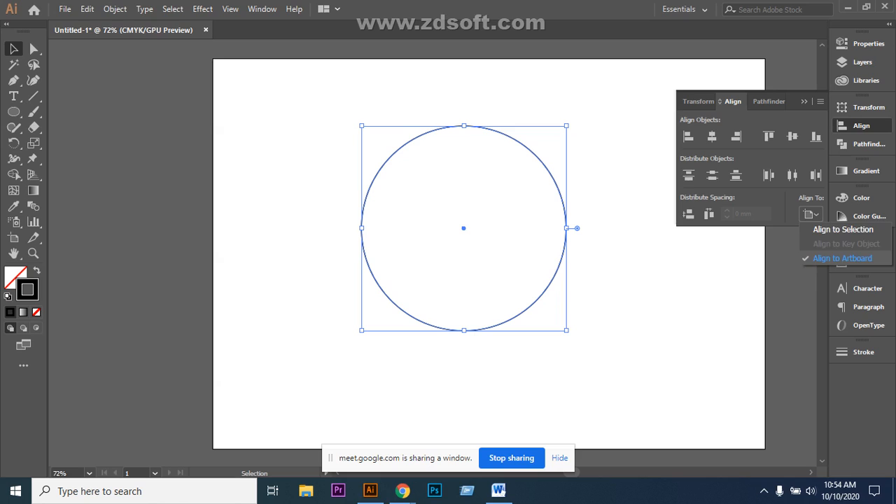
pyautogui.click(849, 257)
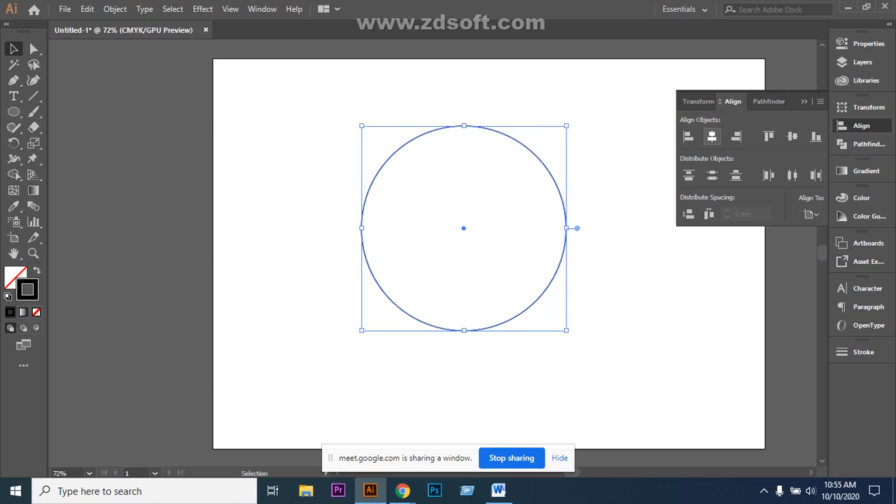
pyautogui.click(713, 136)
pyautogui.click(811, 214)
pyautogui.click(848, 258)
pyautogui.hotkey('ctrl', 'shift', 'a')
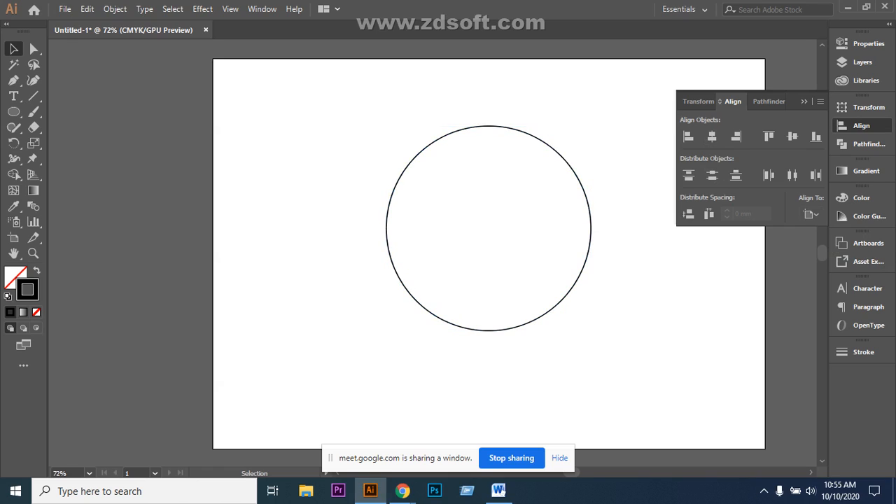
# Nudge the circle downward to leave more room above it on the artboard, and deselect it
pyautogui.scroll(-1, 489, 245)
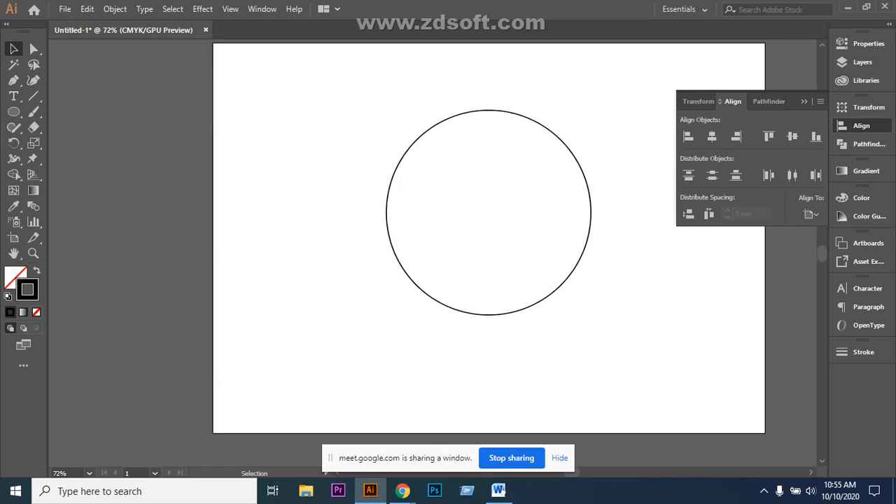
pyautogui.scroll(-1, 489, 238)
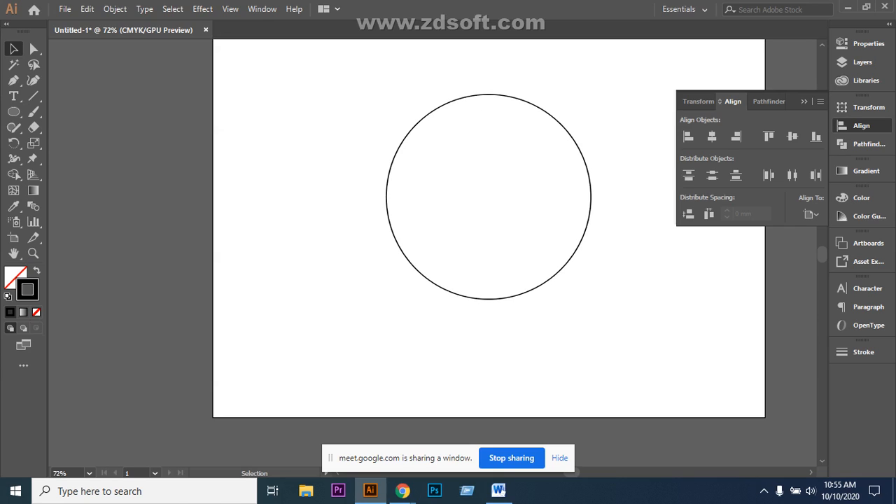
pyautogui.click(402, 141)
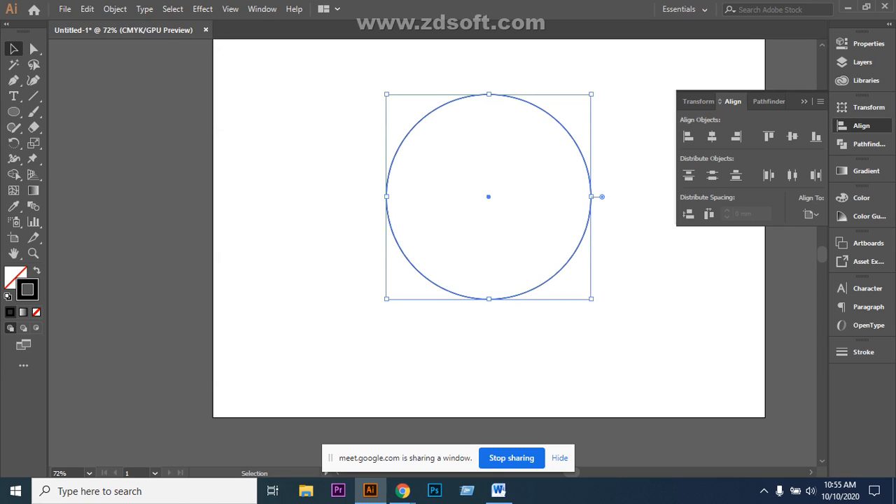
pyautogui.press('Down')
pyautogui.press('Down')
pyautogui.press('Down')
pyautogui.press('Down')
pyautogui.press('Down')
pyautogui.press('Down')
pyautogui.press('Down')
pyautogui.press('Down')
pyautogui.press('Down')
pyautogui.press('Down')
pyautogui.press('Down')
pyautogui.press('Down')
pyautogui.press('Down')
pyautogui.press('Down')
pyautogui.press('Down')
pyautogui.press('Down')
pyautogui.press('Down')
pyautogui.press('Down')
pyautogui.press('Down')
pyautogui.press('Down')
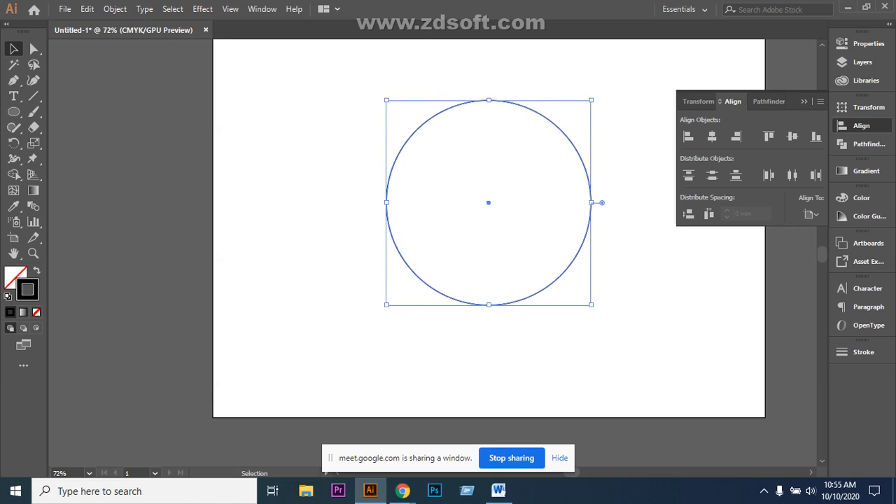
pyautogui.press('Down')
pyautogui.press('Down')
pyautogui.press('Down')
pyautogui.press('Down')
pyautogui.press('Down')
pyautogui.press('Down')
pyautogui.hotkey('ctrl', 'shift', 'a')
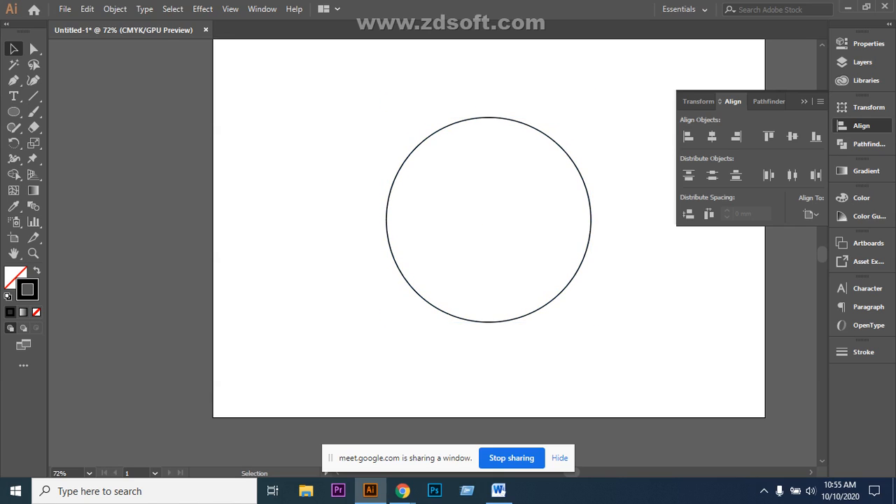
pyautogui.moveTo(310, 146); pyautogui.dragTo(512, 281)
pyautogui.hotkey('ctrl', 'shift', 'a')
pyautogui.press('l')
pyautogui.rightClick(14, 112)
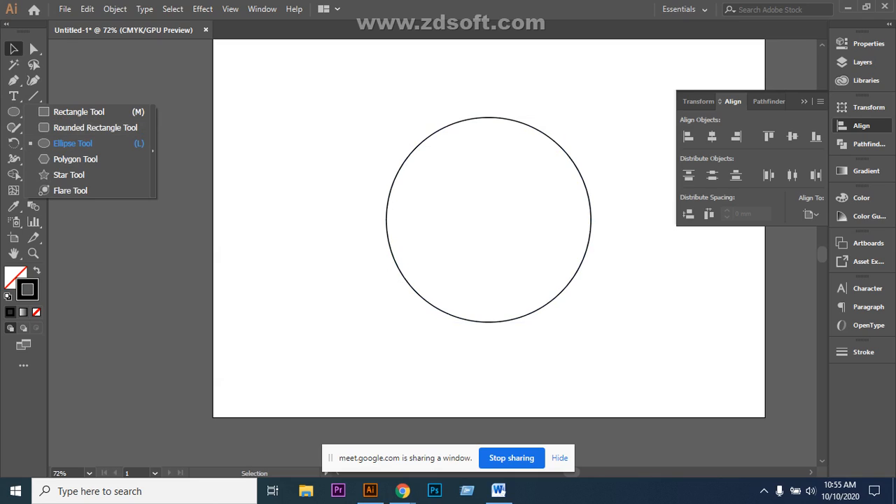
pyautogui.click(73, 143)
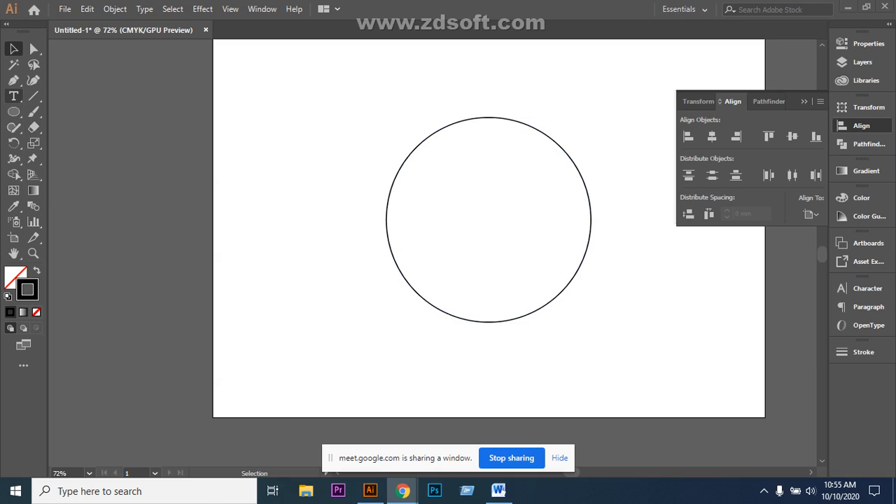
pyautogui.click(371, 491)
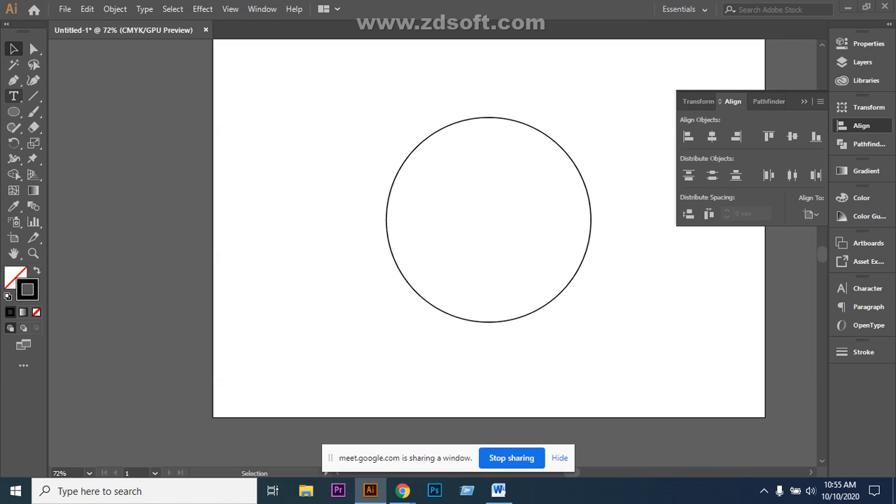
# Place a "Lorem ipsum" point text outside the circle's upper left edge and scale it up
pyautogui.click(13, 95)
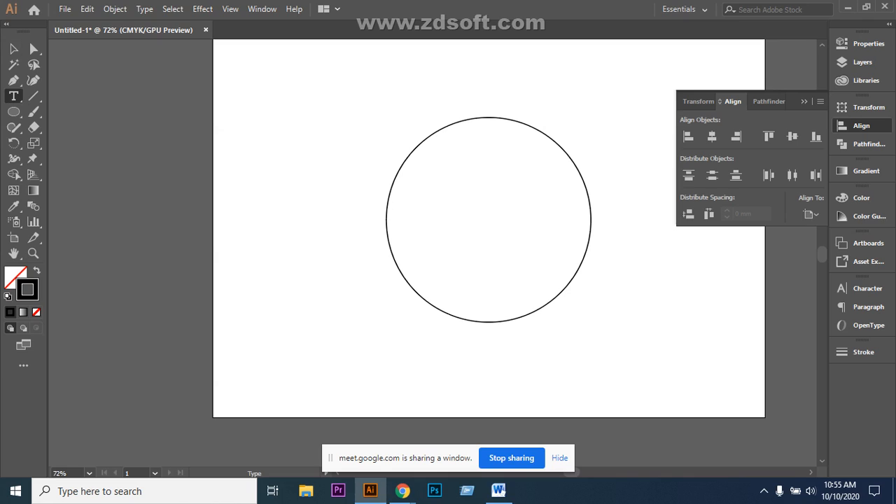
pyautogui.click(290, 136)
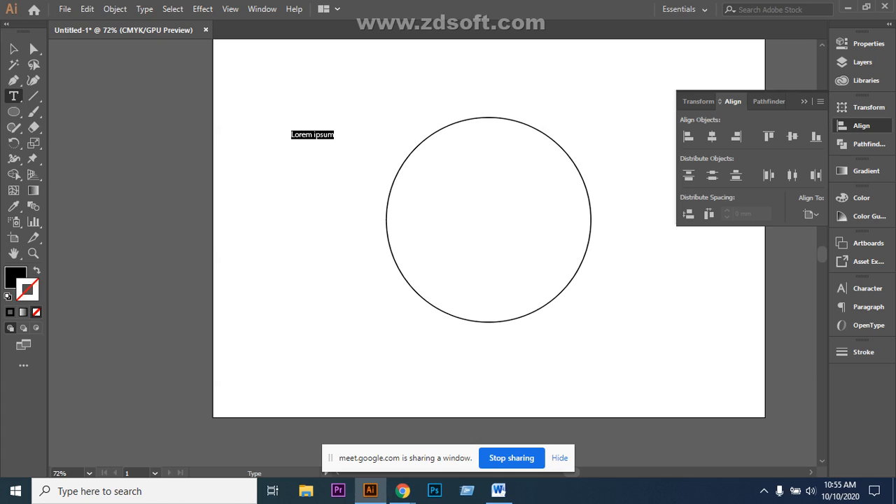
pyautogui.click(13, 49)
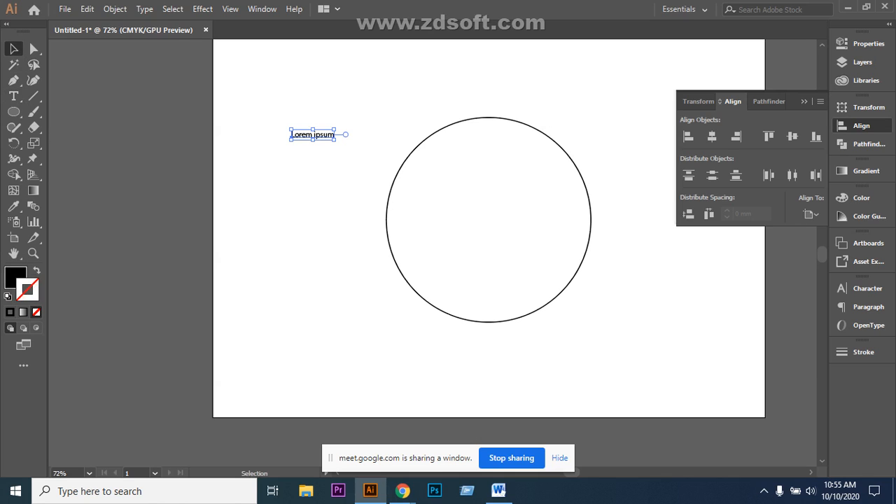
pyautogui.moveTo(334, 139); pyautogui.dragTo(420, 197)
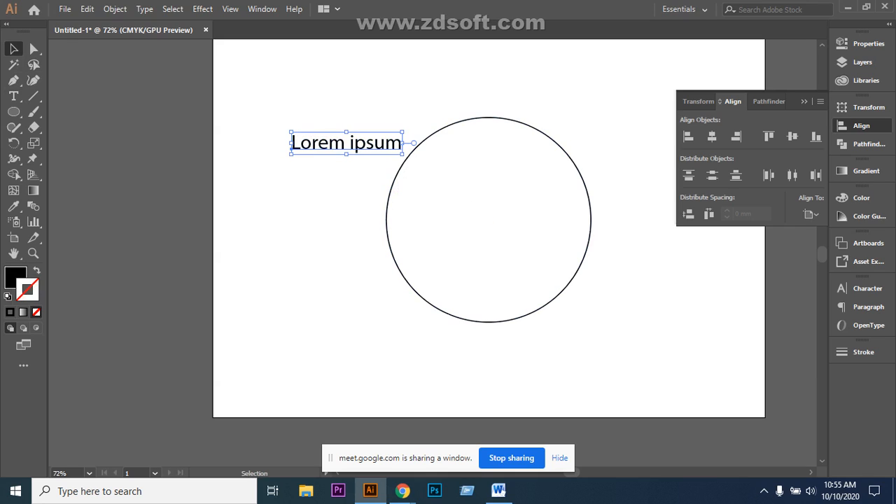
# Rotate the "Lorem ipsum" text 90° counterclockwise so it reads upward, and scale it down to about half size
pyautogui.press('shift')
pyautogui.moveTo(405, 131); pyautogui.dragTo(368, 91)
pyautogui.click(380, 104)
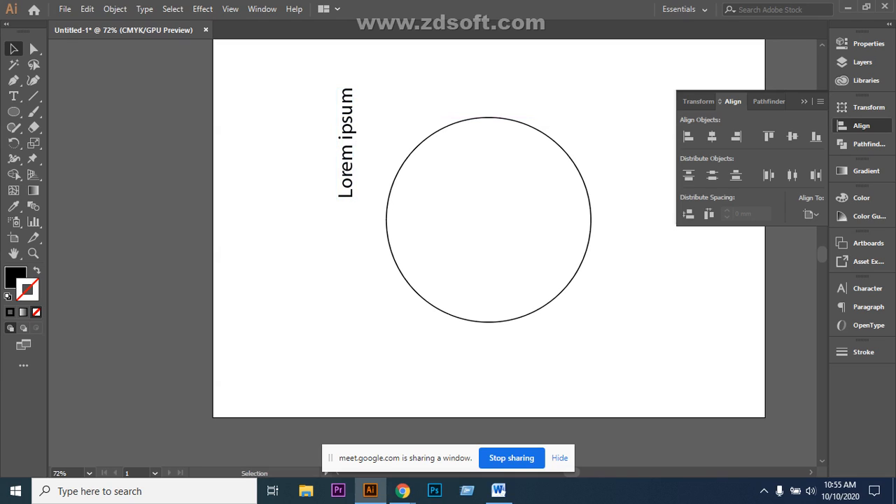
pyautogui.click(347, 144)
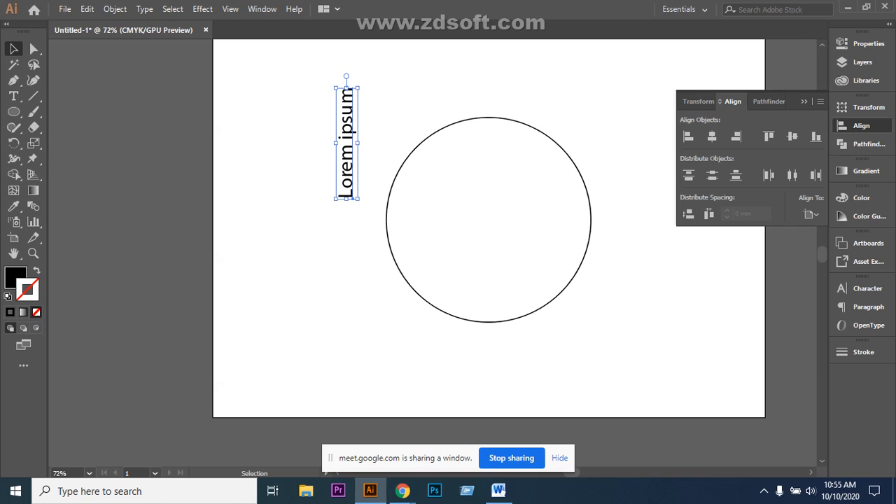
pyautogui.moveTo(336, 88); pyautogui.dragTo(346, 144)
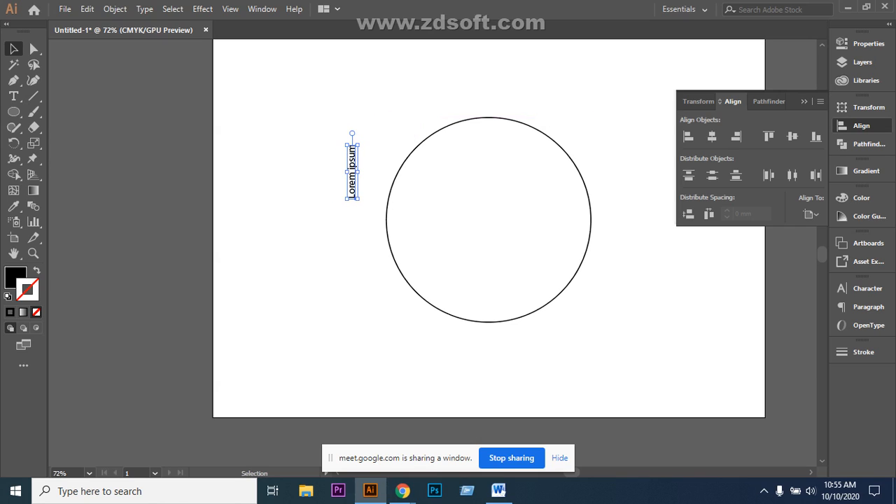
# Move the vertical "Lorem ipsum" text to just above the top of the circle, near its vertical centerline
pyautogui.moveTo(352, 175); pyautogui.dragTo(494, 110)
pyautogui.moveTo(488, 110); pyautogui.dragTo(488, 111)
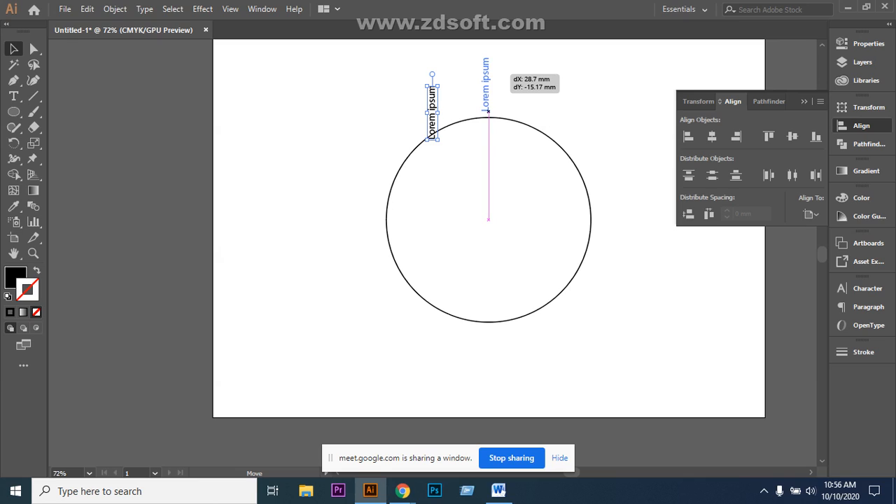
pyautogui.moveTo(488, 110); pyautogui.dragTo(488, 111)
# Center the vertical text and the circle together horizontally on the artboard, and deselect them
pyautogui.hotkey('ctrl', 'shift', 'a')
pyautogui.moveTo(370, 110)
pyautogui.mouseDown()
pyautogui.moveTo(378, 236)
pyautogui.moveTo(560, 270)
pyautogui.mouseUp()
pyautogui.hotkey('ctrl', 'shift', 'a')
pyautogui.moveTo(389, 62); pyautogui.dragTo(606, 286)
pyautogui.click(712, 136)
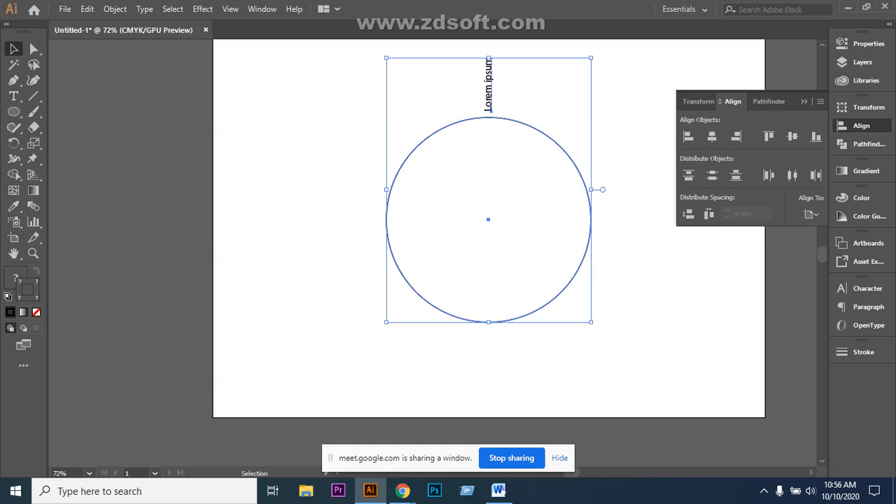
pyautogui.hotkey('ctrl', 'shift', 'a')
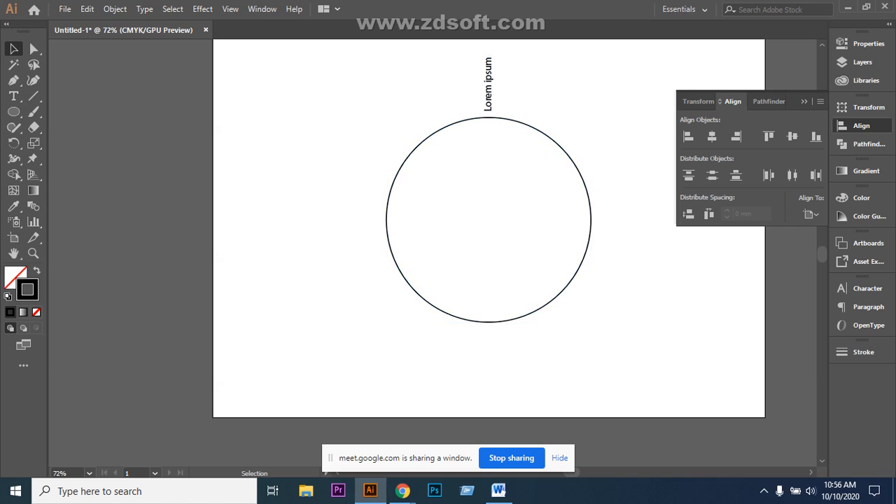
# Make a copy of the vertical text and circle rotated by 360/20 degrees about the circle's center
pyautogui.moveTo(388, 57); pyautogui.dragTo(598, 264)
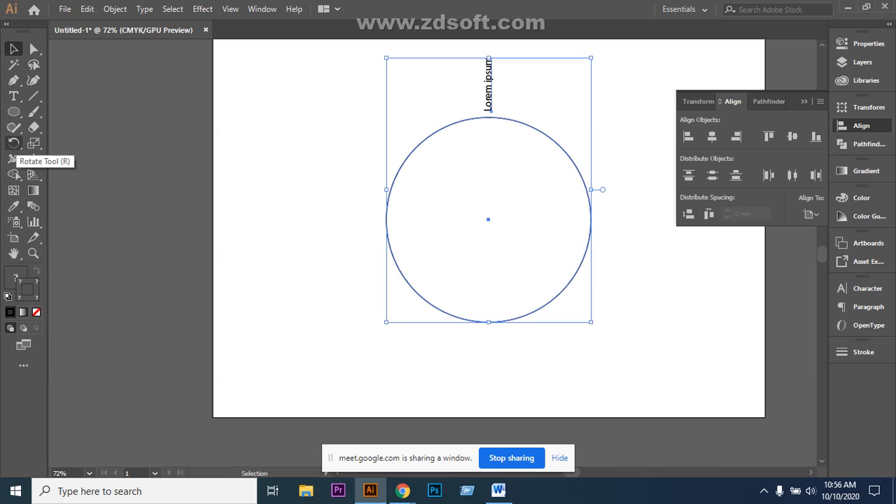
pyautogui.click(14, 143)
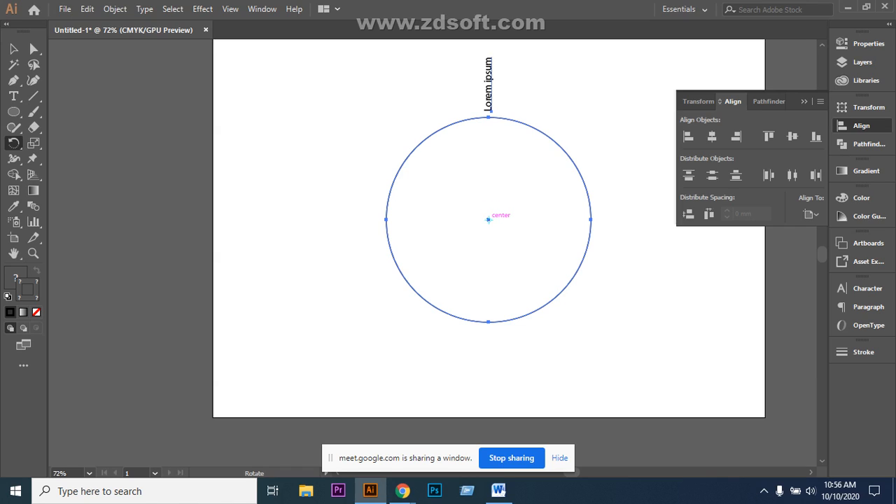
pyautogui.keyDown('alt'); pyautogui.click(489, 219); pyautogui.keyUp('alt')
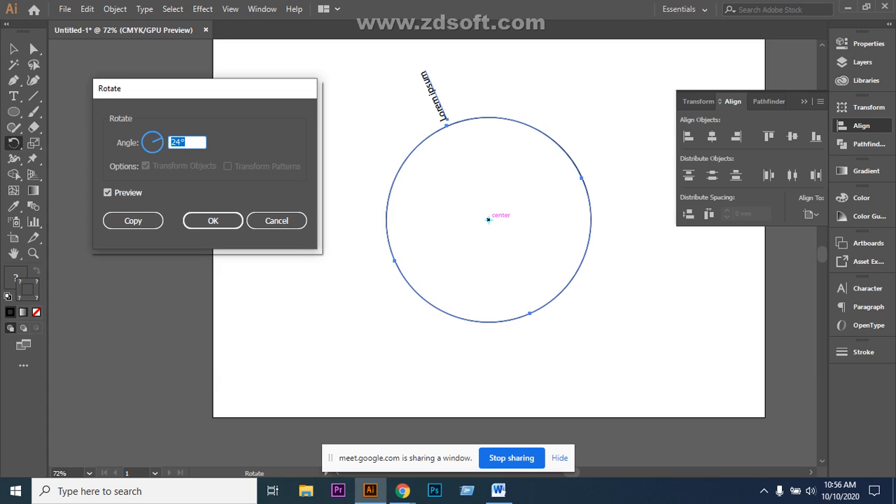
pyautogui.write('360/20')
pyautogui.press('Tab')
pyautogui.press('Tab')
pyautogui.press('Tab')
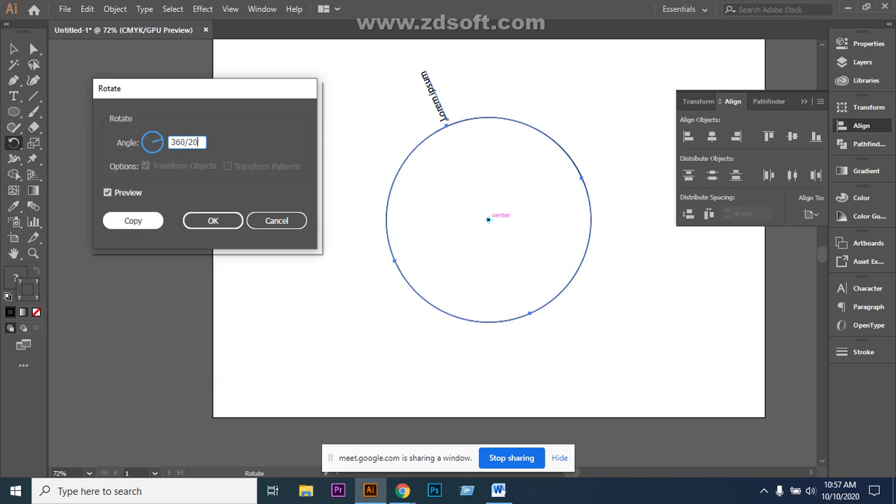
pyautogui.press('Return')
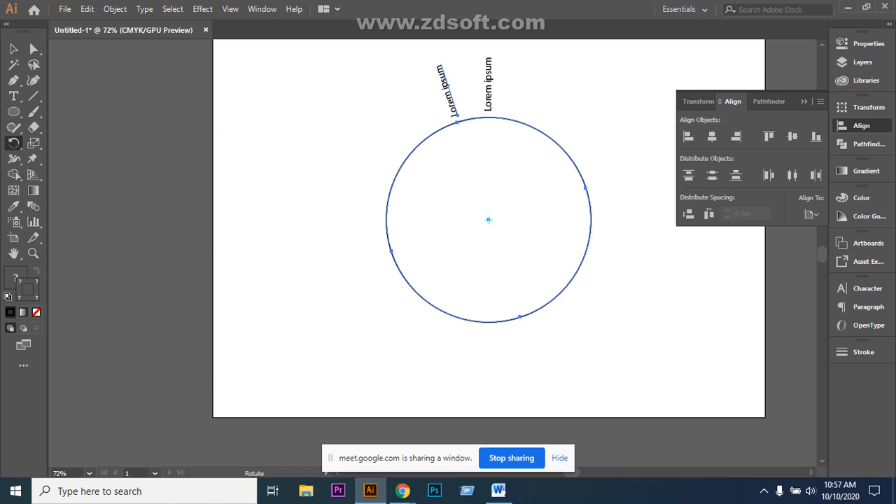
# Repeat the rotated copy until 20 evenly spaced "Lorem ipsum" texts surround the whole circle
pyautogui.press('v')
pyautogui.hotkey('ctrl', 'd')
pyautogui.hotkey('ctrl', 'd')
pyautogui.hotkey('ctrl', 'd')
pyautogui.hotkey('ctrl', 'd')
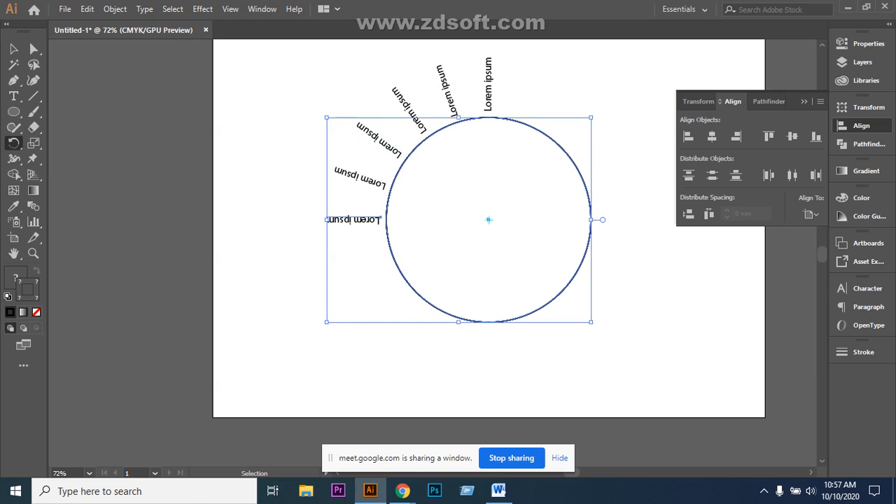
pyautogui.hotkey('ctrl', 'd')
pyautogui.hotkey('ctrl', 'd')
pyautogui.hotkey('ctrl', 'd')
pyautogui.hotkey('ctrl', 'd')
pyautogui.hotkey('ctrl', 'd')
pyautogui.hotkey('ctrl', 'd')
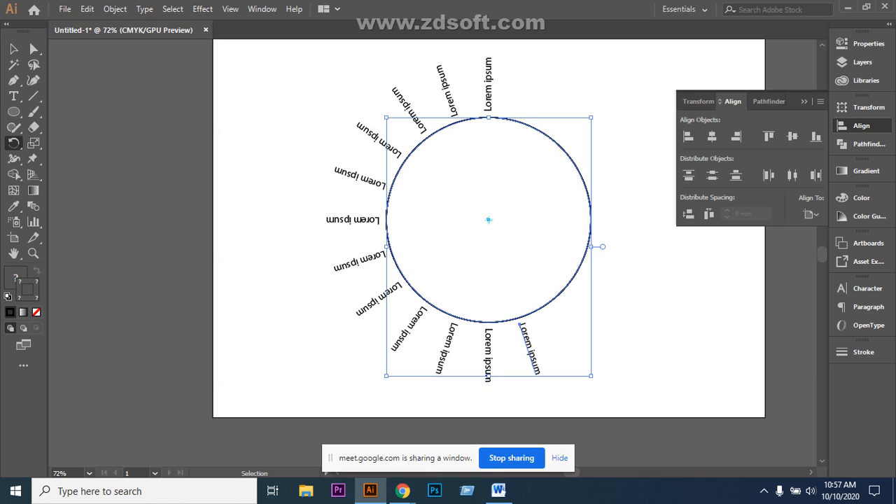
pyautogui.hotkey('ctrl', 'd')
pyautogui.hotkey('ctrl', 'd')
pyautogui.hotkey('ctrl', 'd')
pyautogui.hotkey('ctrl', 'd')
pyautogui.hotkey('ctrl', 'd')
pyautogui.hotkey('ctrl', 'd')
pyautogui.hotkey('ctrl', 'd')
pyautogui.hotkey('ctrl', 'd')
pyautogui.press('r')
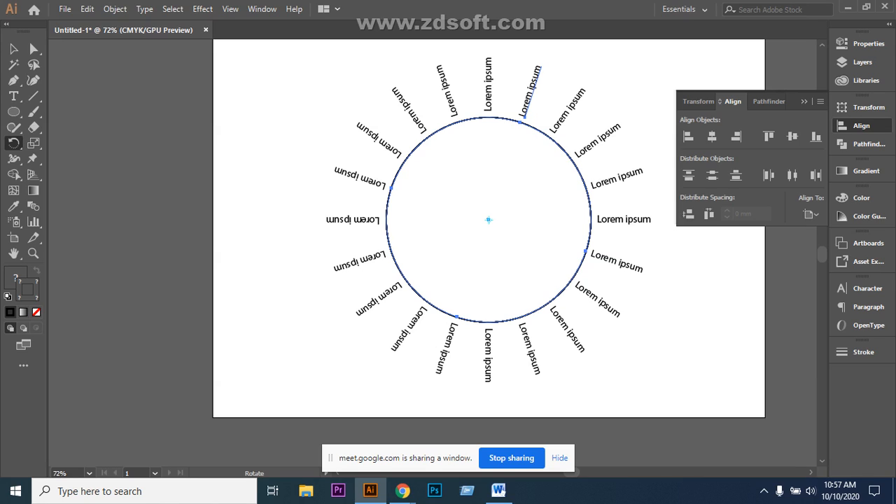
# Select the entire text ring with its circles and delete it to clear the artboard
pyautogui.click(14, 49)
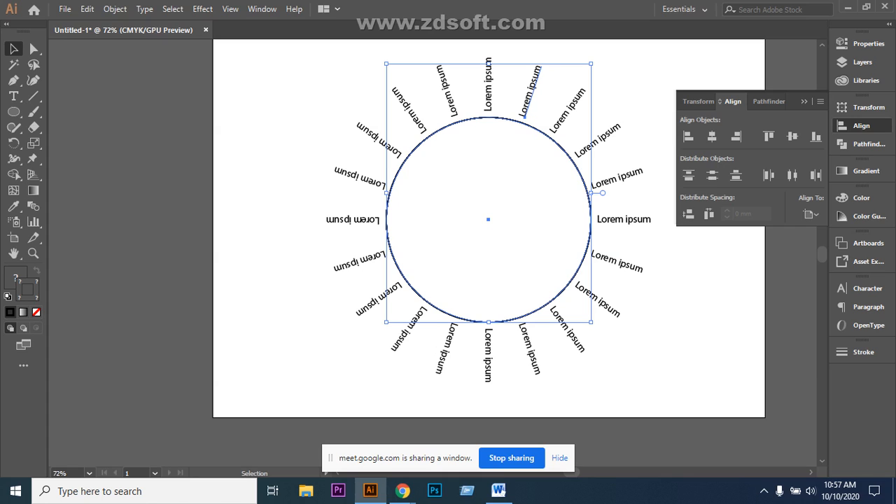
pyautogui.click(310, 79)
pyautogui.moveTo(311, 79); pyautogui.dragTo(604, 355)
pyautogui.press('Delete')
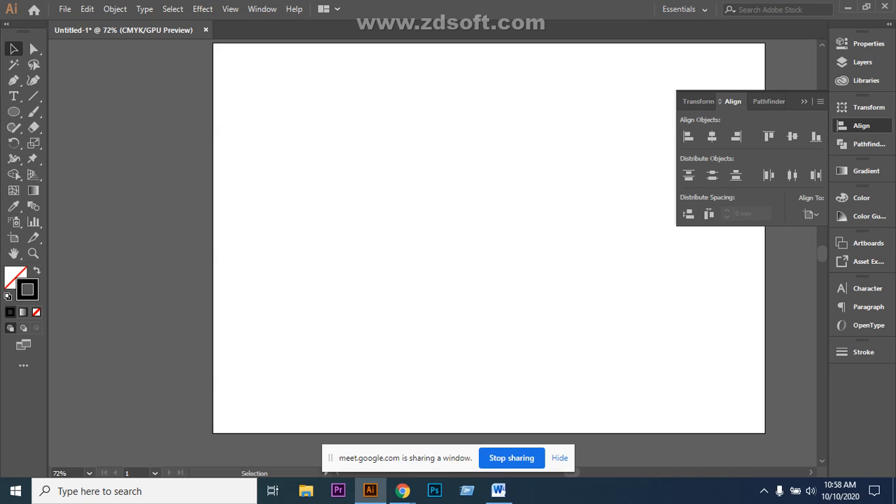
# Draw an unfilled circle slightly over a third of the artboard's width and move it up and left toward the middle
pyautogui.press('l')
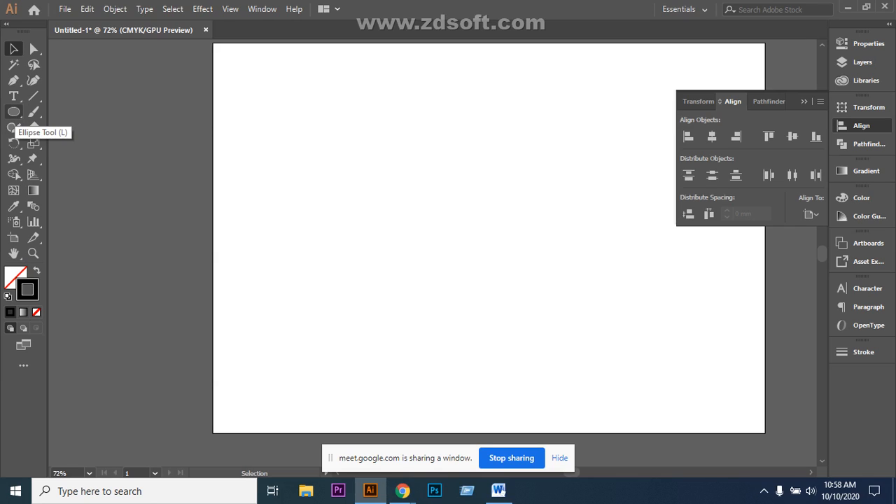
pyautogui.click(14, 112)
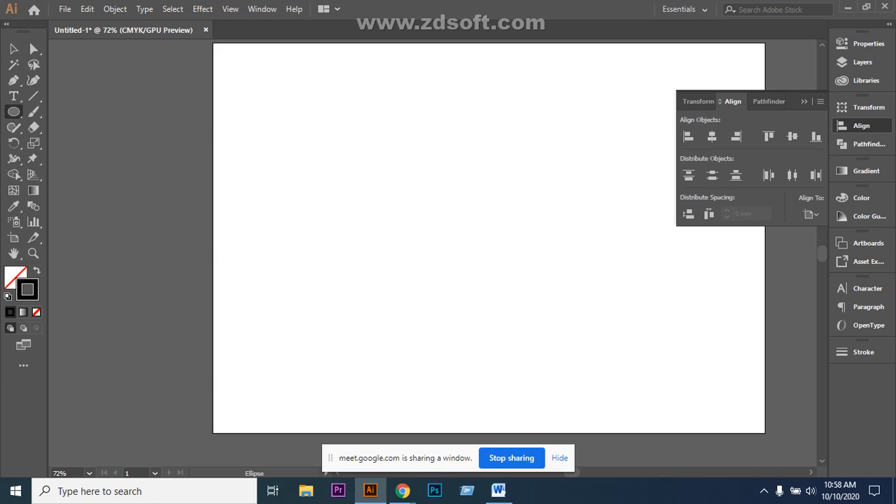
pyautogui.moveTo(396, 165); pyautogui.dragTo(599, 368)
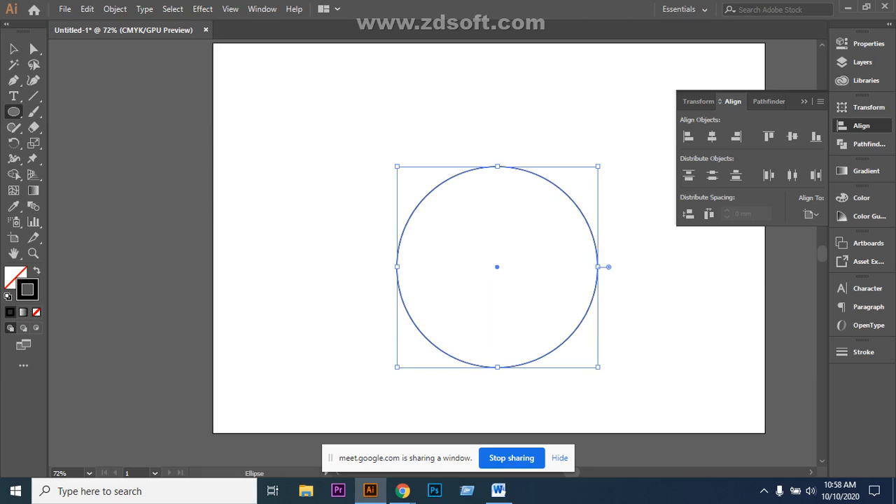
pyautogui.click(14, 49)
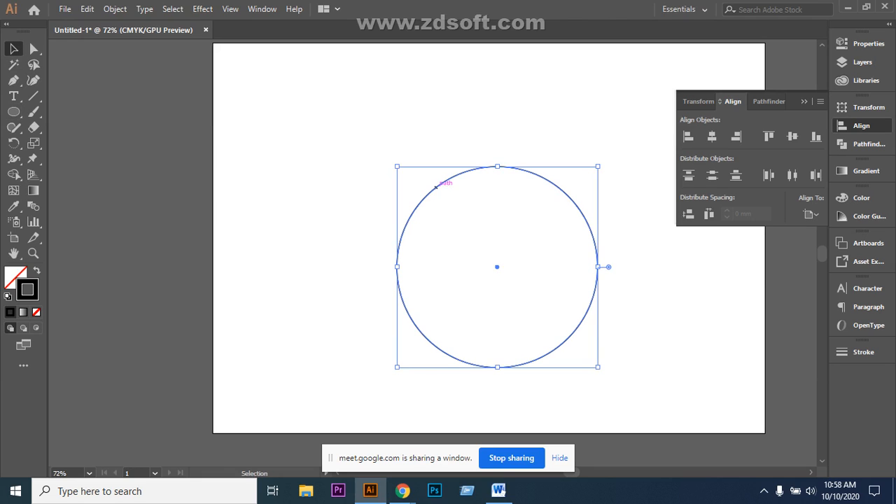
pyautogui.moveTo(444, 183); pyautogui.dragTo(399, 154)
pyautogui.click(364, 126)
pyautogui.click(373, 178)
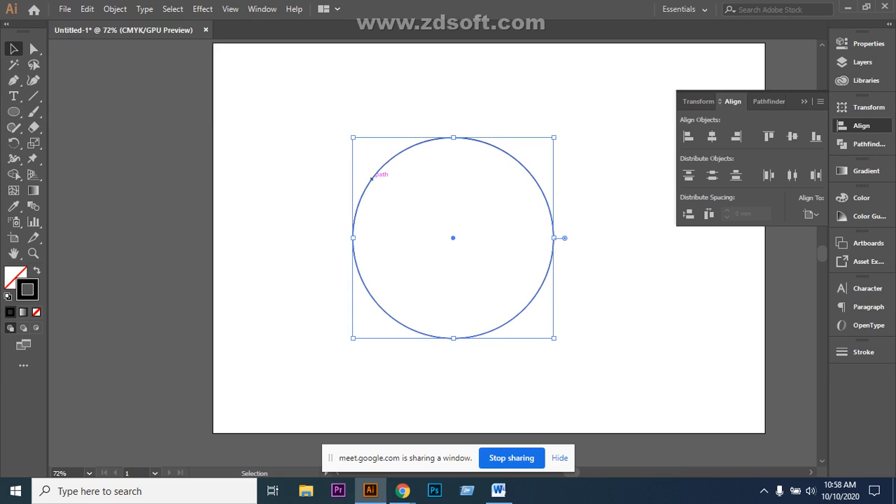
# Set the circle's stroke weight to 7 pt, and increase it to 10 pt
pyautogui.click(863, 352)
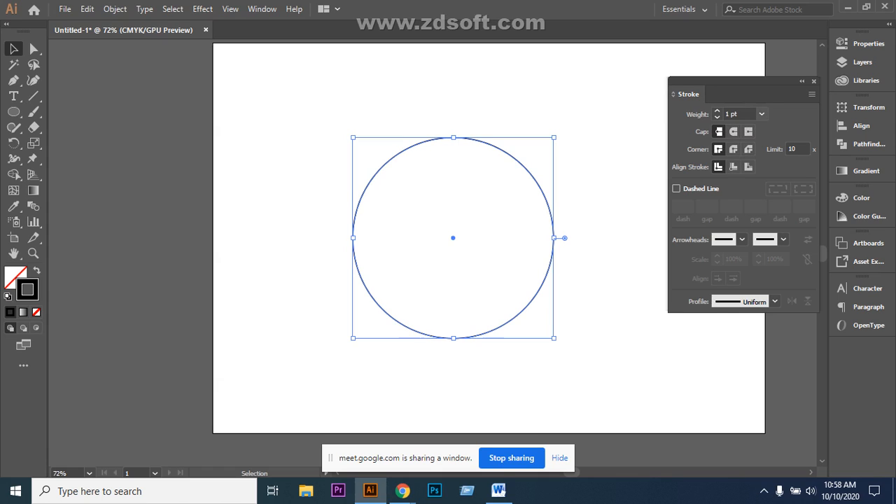
pyautogui.click(762, 114)
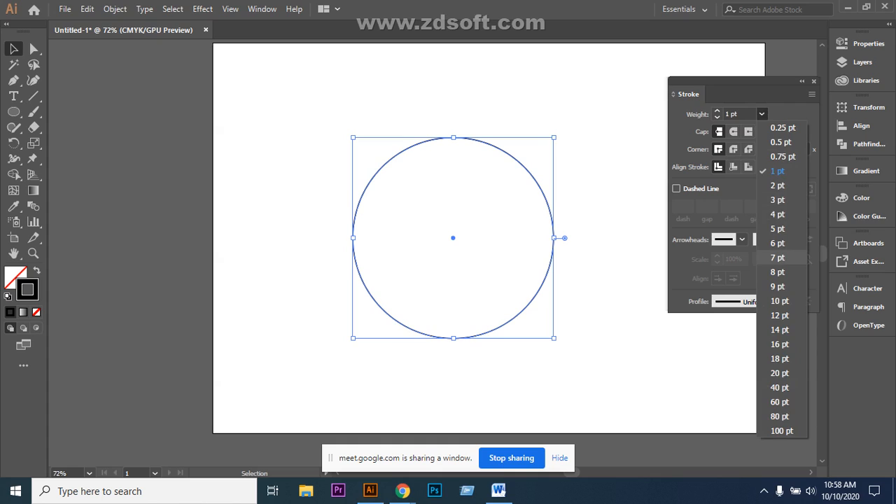
pyautogui.click(778, 257)
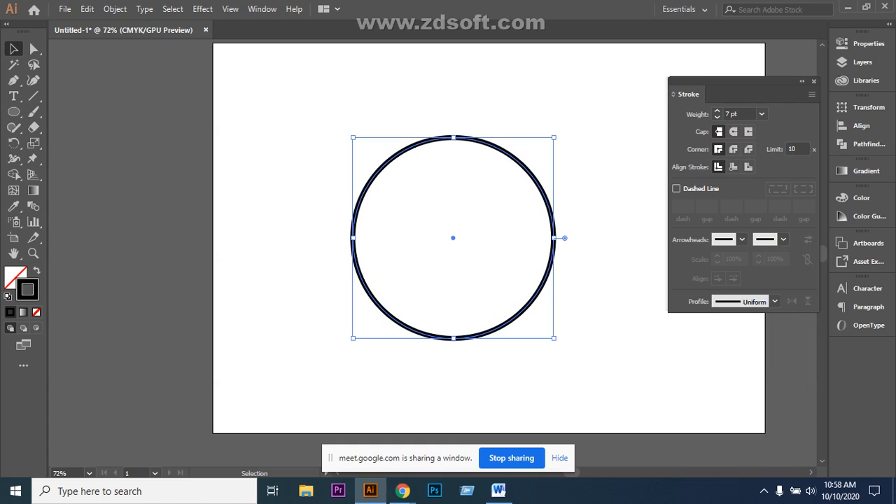
pyautogui.click(762, 114)
pyautogui.click(778, 301)
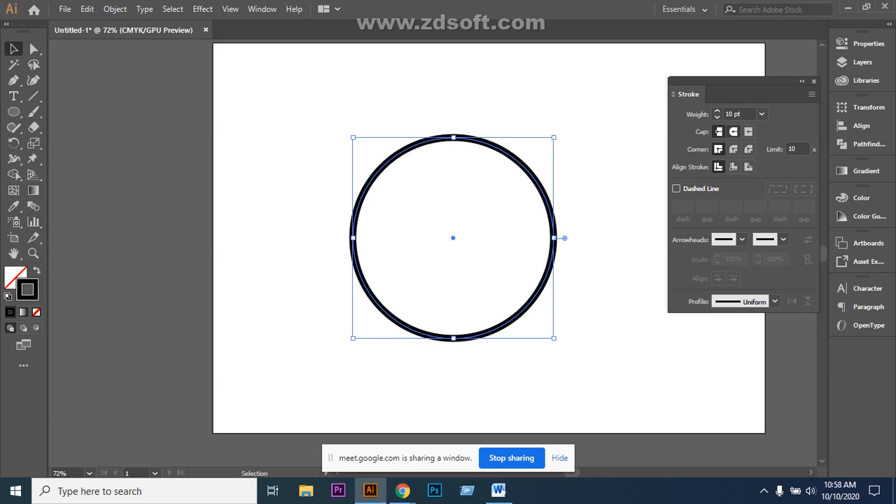
# Give the circle's stroke round caps and round joins, and turn on the dashed line
pyautogui.click(733, 132)
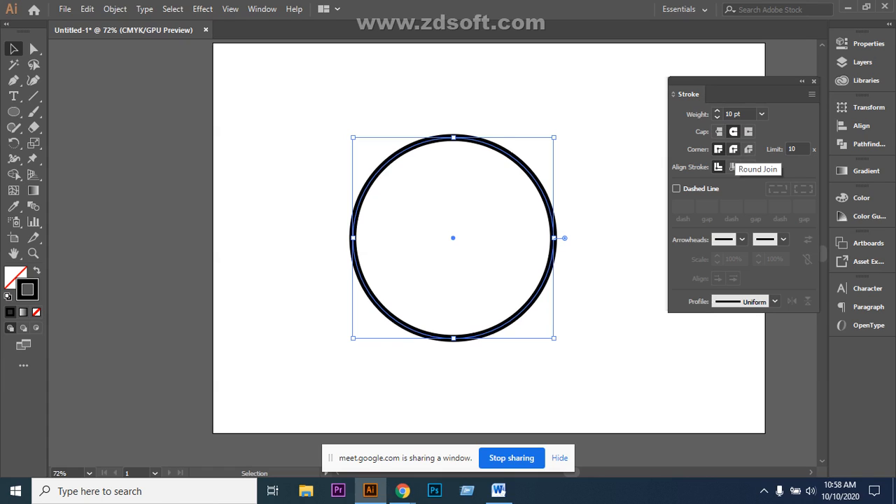
pyautogui.click(734, 149)
pyautogui.click(677, 189)
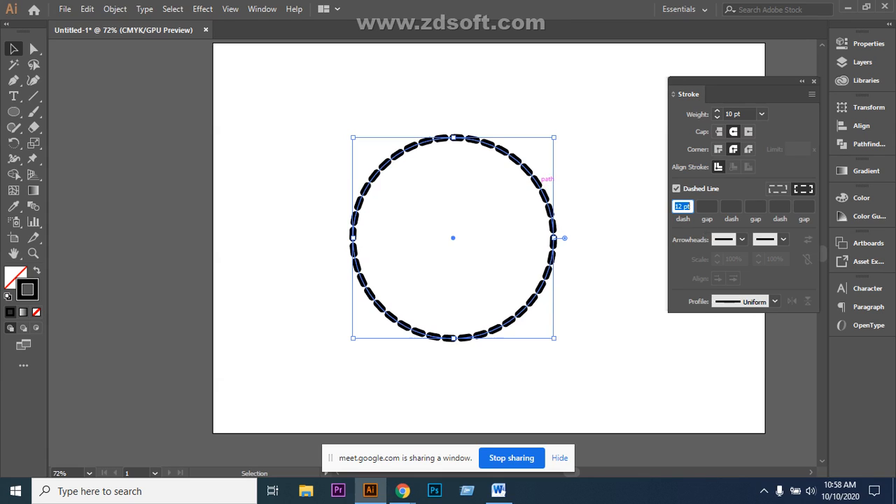
# Try shorter dash lengths such as 10 pt and 6 pt on the circle, and raise the dash length to 50 pt
pyautogui.press('BackSpace')
pyautogui.write('10')
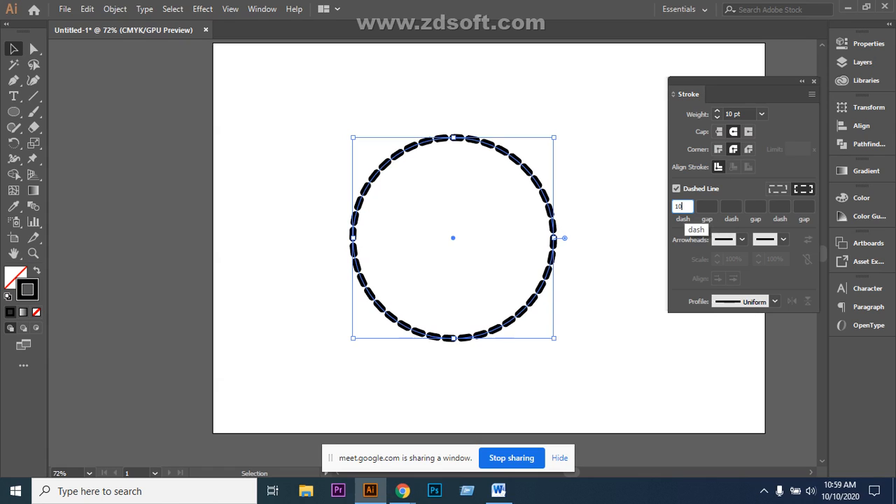
pyautogui.press('Return')
pyautogui.press('Up')
pyautogui.press('Down')
pyautogui.press('Down')
pyautogui.press('Down')
pyautogui.press('Down')
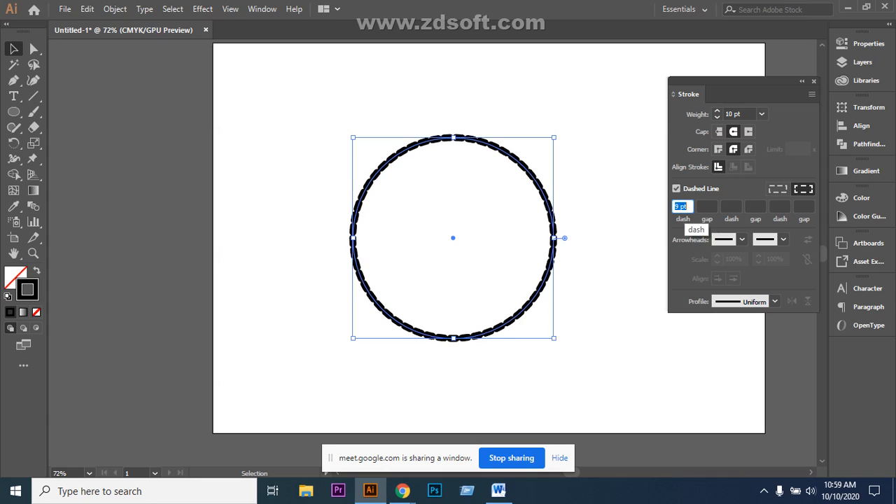
pyautogui.press('Up')
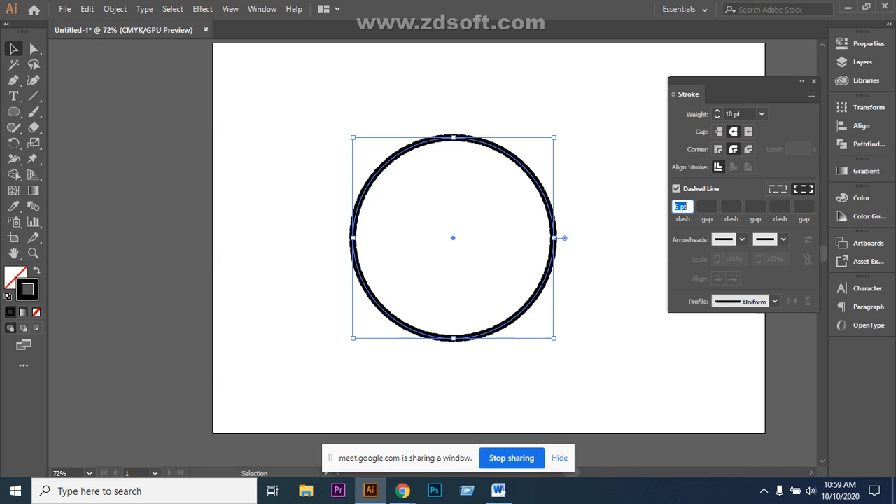
pyautogui.press('Up')
pyautogui.press('Up')
pyautogui.press('Up')
pyautogui.press('Up')
pyautogui.press('Up')
pyautogui.press('Up')
pyautogui.press('Up')
pyautogui.press('Up')
pyautogui.press('Up')
pyautogui.press('Up')
pyautogui.press('Up')
pyautogui.press('Up')
pyautogui.press('Up')
pyautogui.press('Up')
pyautogui.press('Up')
pyautogui.press('Up')
pyautogui.press('Up')
pyautogui.press('Up')
pyautogui.press('Up')
pyautogui.press('Up')
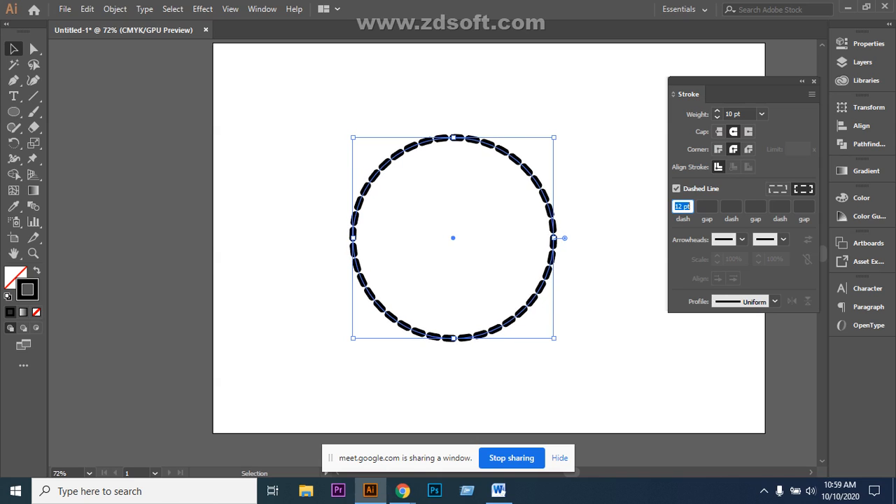
pyautogui.press('Up')
pyautogui.press('Up')
pyautogui.press('Up')
pyautogui.press('Up')
pyautogui.press('Up')
pyautogui.press('Up')
pyautogui.press('Up')
pyautogui.press('Up')
pyautogui.press('Up')
pyautogui.press('Up')
pyautogui.press('Up')
pyautogui.press('Up')
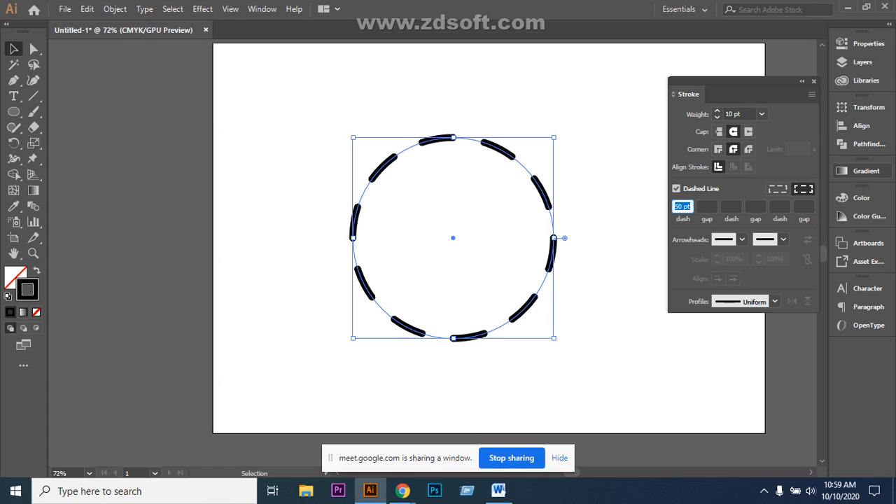
# Try preserving exact dash and gap lengths, and return to aligning dashes to corners and path ends
pyautogui.click(777, 189)
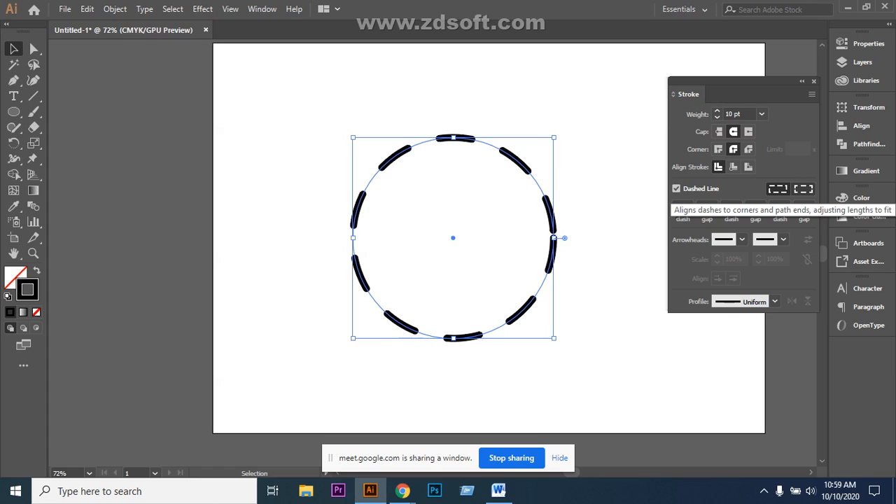
pyautogui.click(803, 189)
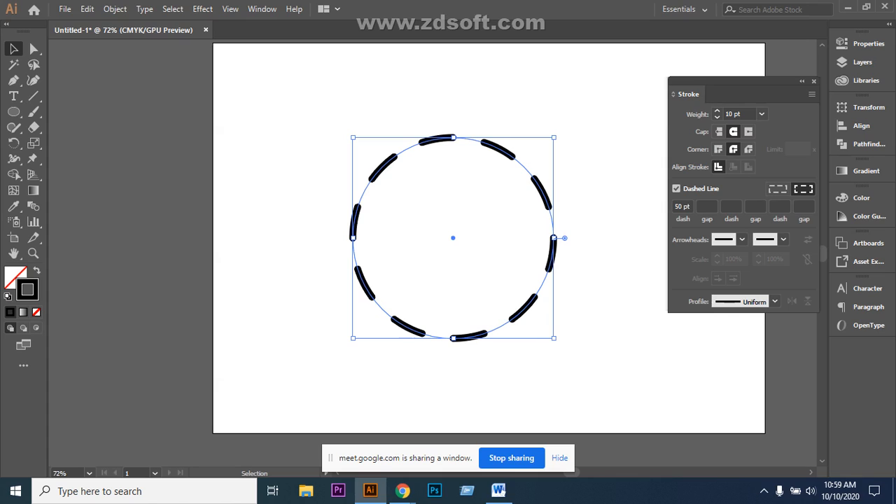
# Change the stroke's corners to a miter join with a limit of 18, and try butt caps before restoring round caps
pyautogui.click(719, 149)
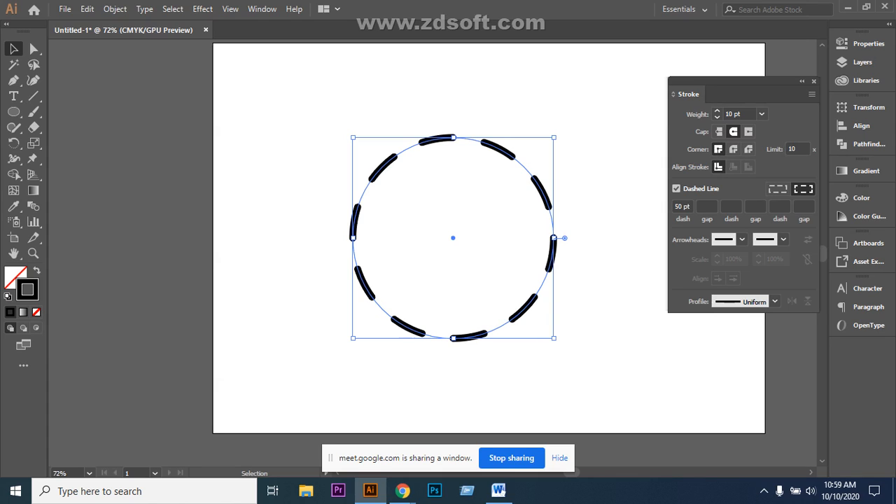
pyautogui.doubleClick(793, 149)
pyautogui.press('Up')
pyautogui.press('Up')
pyautogui.press('Up')
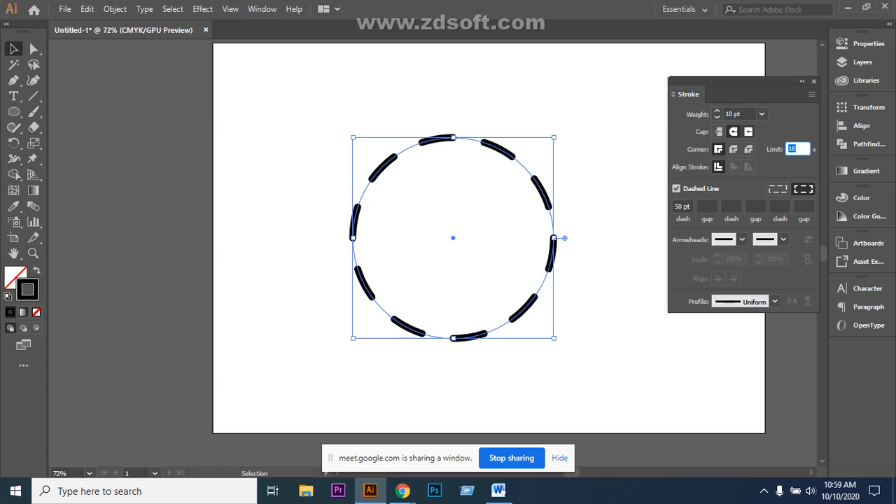
pyautogui.click(719, 131)
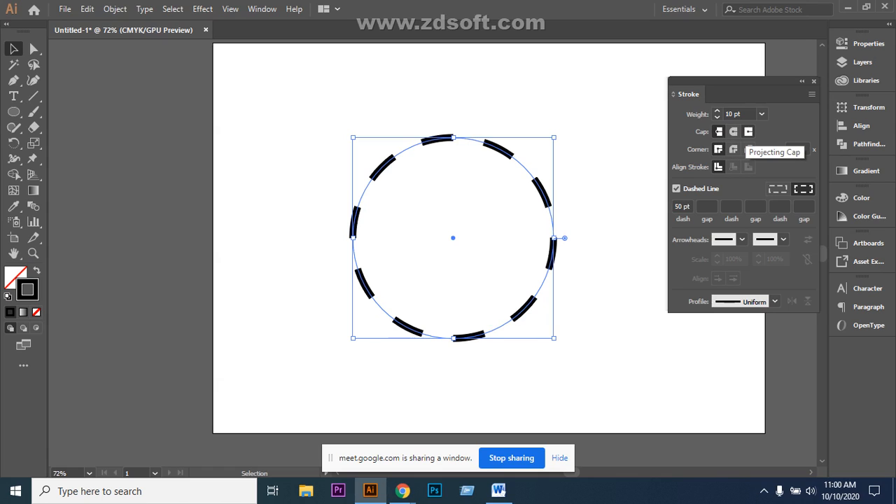
pyautogui.click(733, 131)
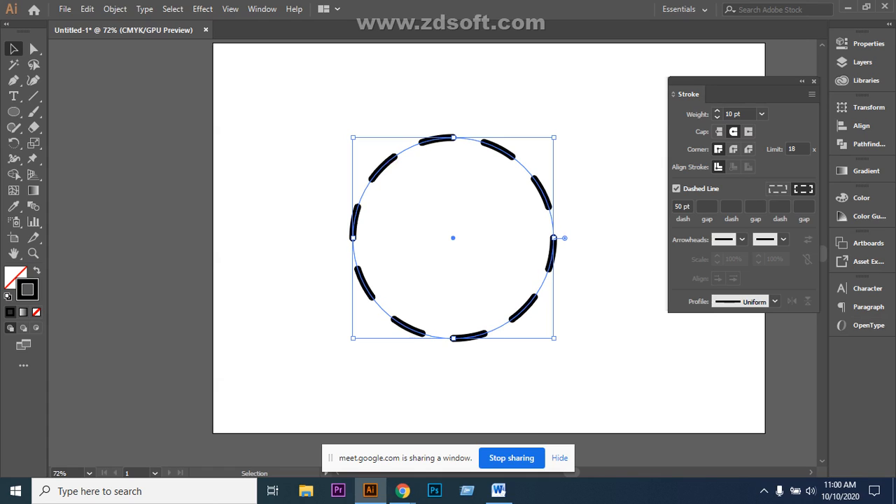
# Enter a 5 pt gap between the circle's dashes and raise the gap to 13 pt
pyautogui.click(707, 206)
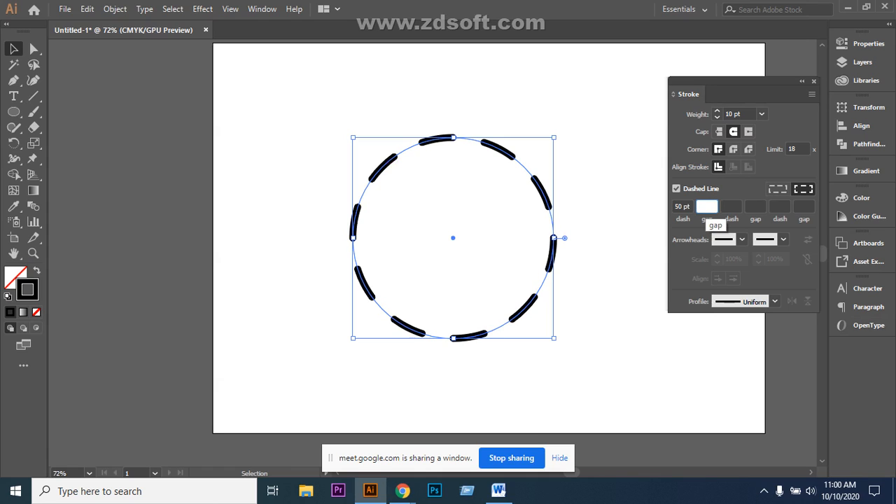
pyautogui.write('05')
pyautogui.press('Return')
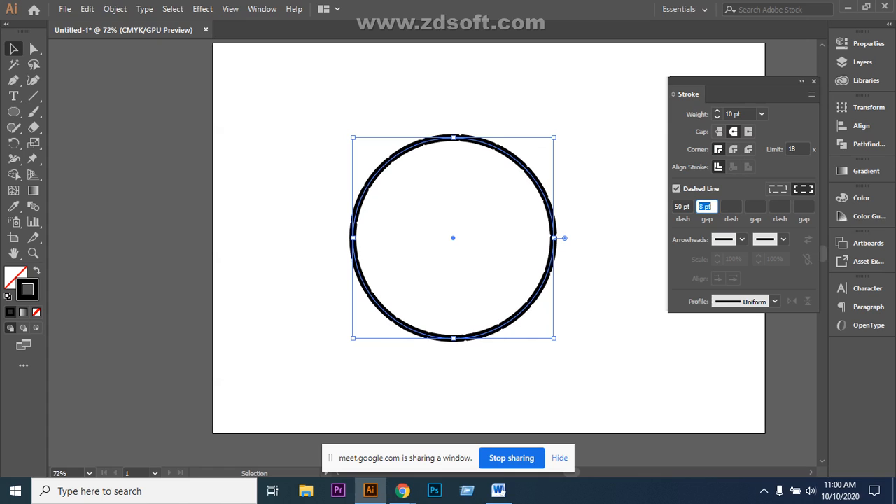
pyautogui.press('Up')
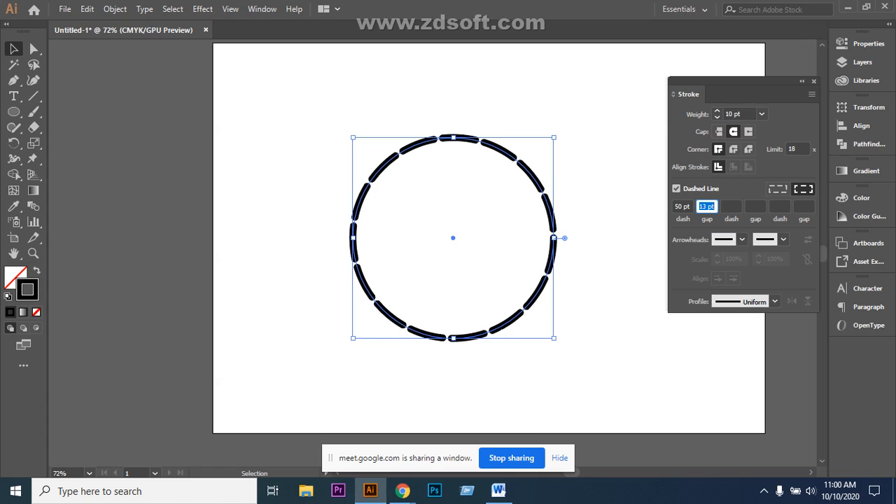
# Raise the gap between the circle's dashes to 132 pt and preserve exact dash and gap lengths
pyautogui.press('Up')
pyautogui.press('Up')
pyautogui.press('Up')
pyautogui.press('Up')
pyautogui.press('Up')
pyautogui.press('Up')
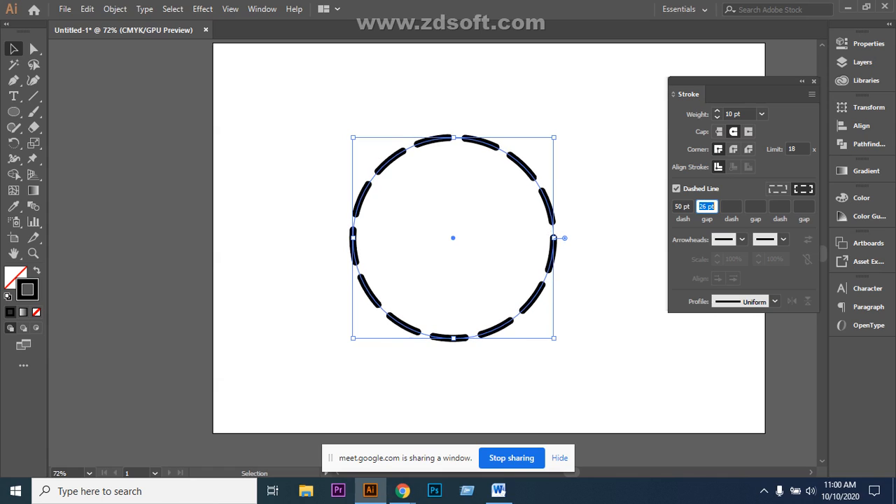
pyautogui.press('Up')
pyautogui.press('Up')
pyautogui.press('Up')
pyautogui.press('Up')
pyautogui.press('Up')
pyautogui.press('Up')
pyautogui.press('Up')
pyautogui.press('Up')
pyautogui.press('Up')
pyautogui.press('Up')
pyautogui.press('Up')
pyautogui.press('Up')
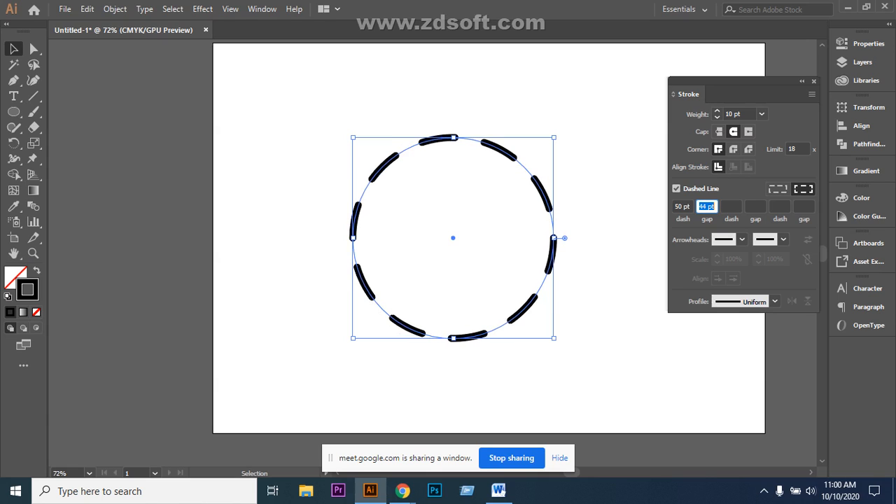
pyautogui.press('Up')
pyautogui.press('Up')
pyautogui.press('Up')
pyautogui.press('Up')
pyautogui.press('Up')
pyautogui.press('Up')
pyautogui.press('Up')
pyautogui.press('Up')
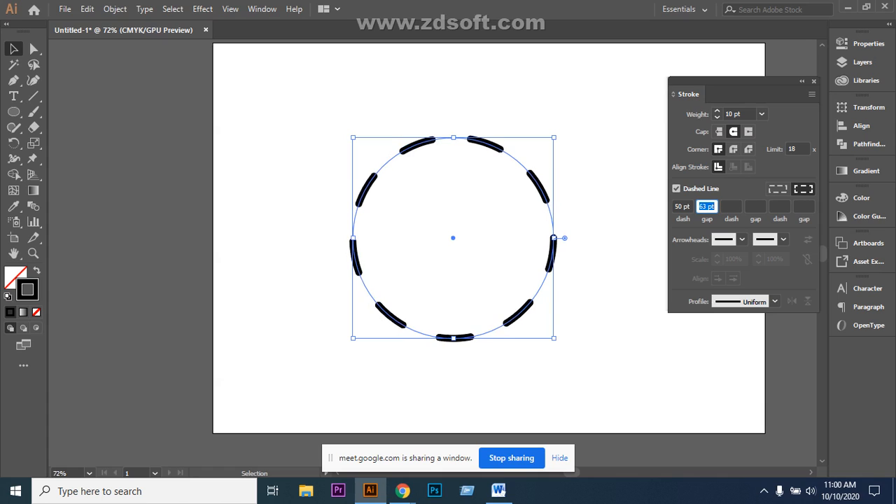
pyautogui.press('Up')
pyautogui.press('Up')
pyautogui.press('Up')
pyautogui.press('Up')
pyautogui.press('Up')
pyautogui.press('Up')
pyautogui.press('Up')
pyautogui.press('Up')
pyautogui.press('Up')
pyautogui.press('Up')
pyautogui.press('Up')
pyautogui.press('Up')
pyautogui.press('Up')
pyautogui.press('Up')
pyautogui.press('Up')
pyautogui.press('Up')
pyautogui.press('Up')
pyautogui.press('Up')
pyautogui.press('Up')
pyautogui.press('Up')
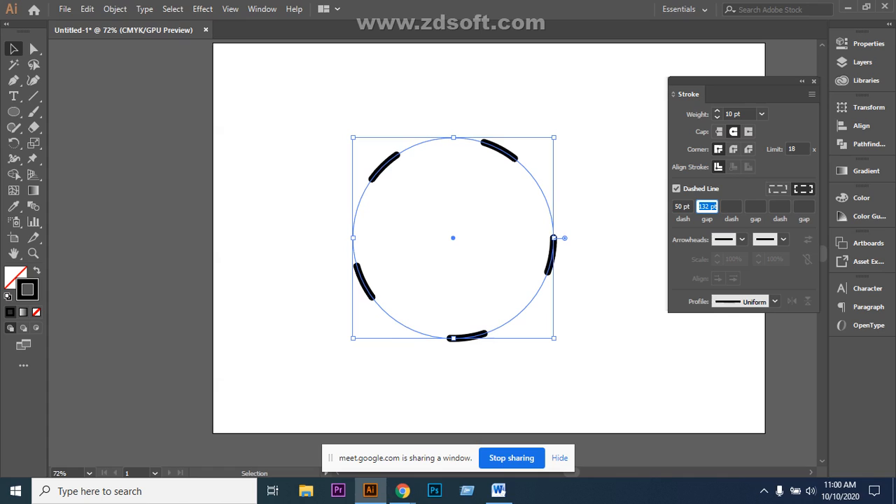
pyautogui.click(778, 189)
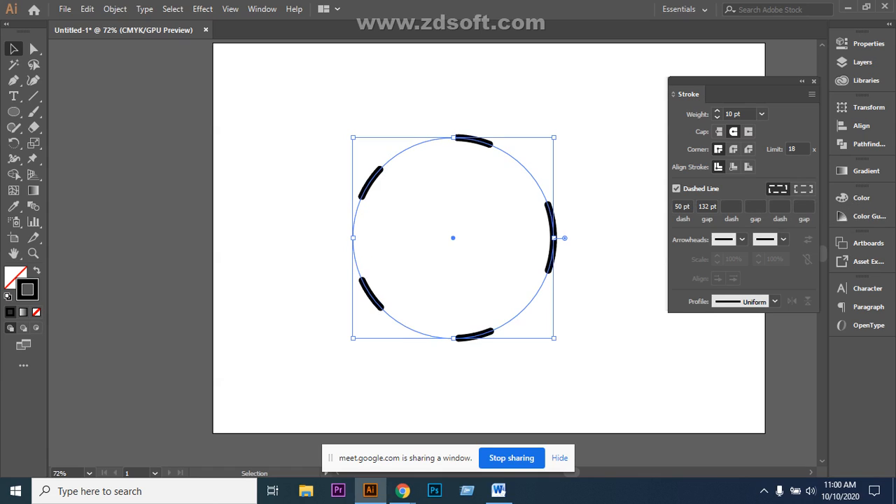
# Try opening the dashed circle into pie shapes at different angles, and undo each attempt
pyautogui.moveTo(564, 238); pyautogui.dragTo(342, 228)
pyautogui.hotkey('ctrl', 'shift', 'a')
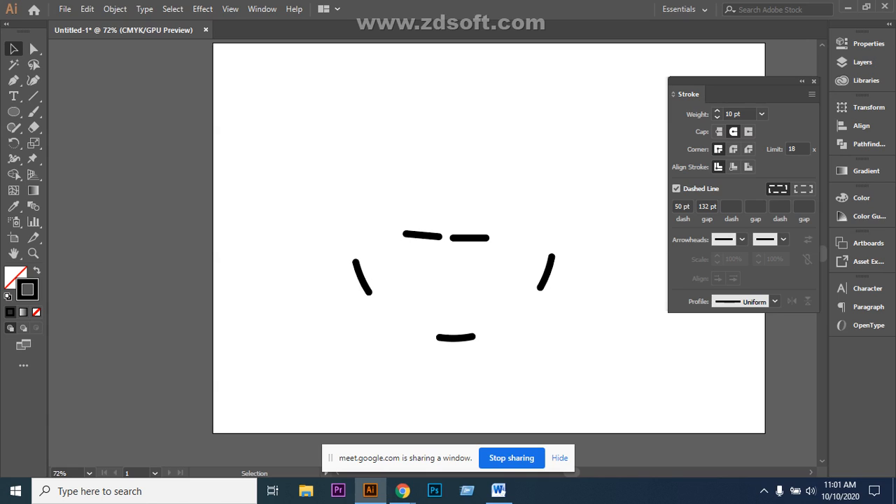
pyautogui.hotkey('ctrl', 'z')
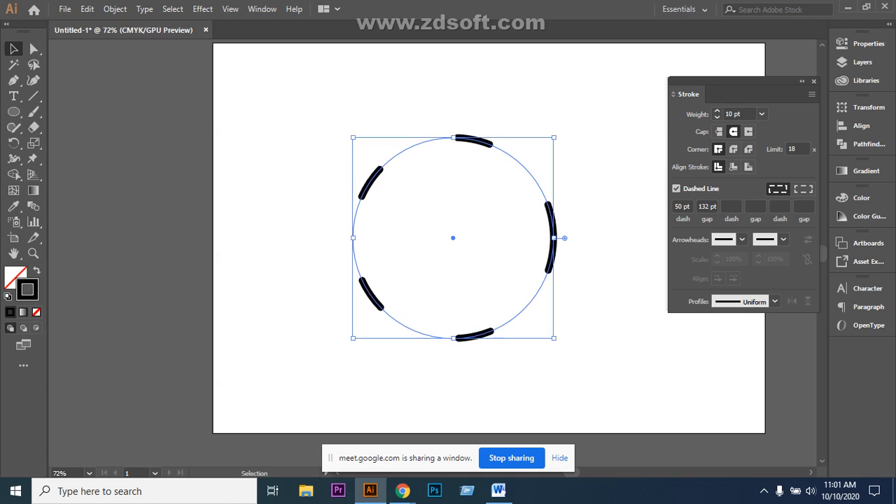
pyautogui.moveTo(565, 238); pyautogui.dragTo(564, 295)
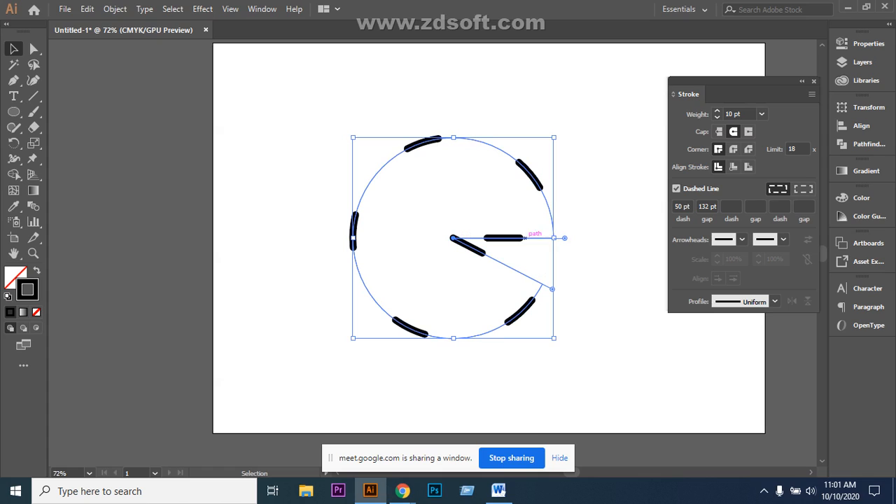
pyautogui.moveTo(564, 238); pyautogui.dragTo(528, 155)
pyautogui.hotkey('ctrl', 'shift', 'a')
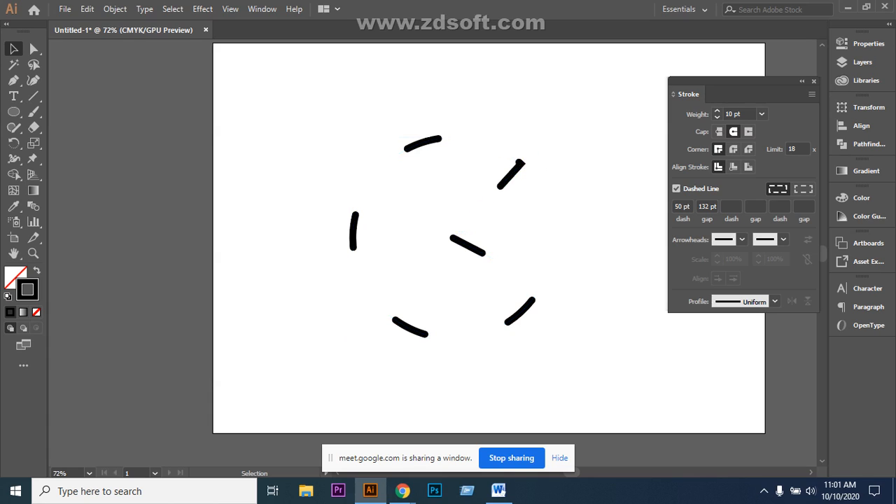
pyautogui.hotkey('ctrl', 'z')
pyautogui.hotkey('ctrl', 'z')
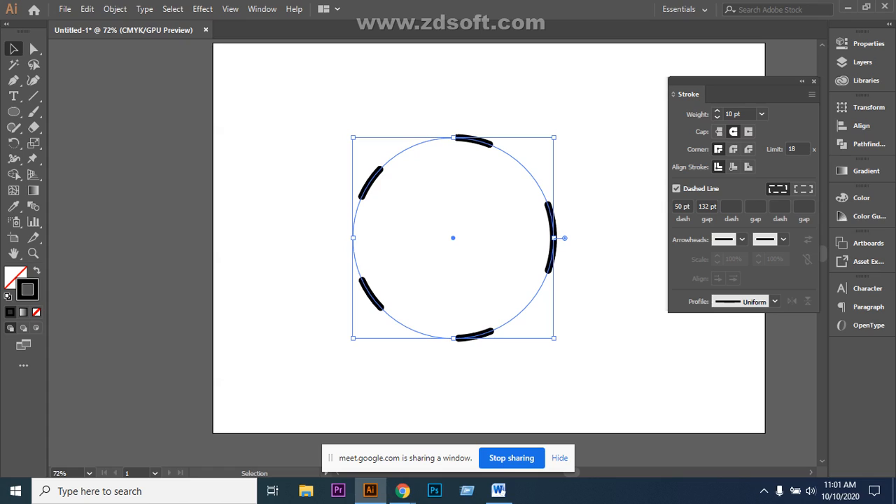
# Reduce the circle's dash length to 0 pt so the round caps form dots
pyautogui.doubleClick(682, 207)
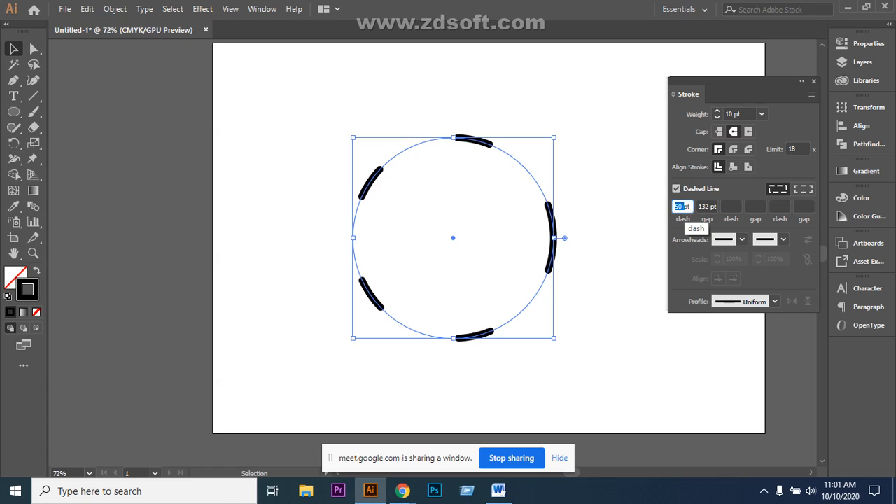
pyautogui.write('25')
pyautogui.press('Return')
pyautogui.press('Down')
pyautogui.press('Down')
pyautogui.press('Down')
pyautogui.press('Down')
pyautogui.press('Down')
pyautogui.press('Down')
pyautogui.press('Down')
pyautogui.press('Down')
pyautogui.press('Down')
pyautogui.press('Down')
pyautogui.press('Down')
pyautogui.press('Down')
pyautogui.press('Down')
pyautogui.press('Down')
pyautogui.press('Down')
pyautogui.press('Down')
pyautogui.press('Down')
pyautogui.press('Down')
pyautogui.press('Down')
pyautogui.press('Down')
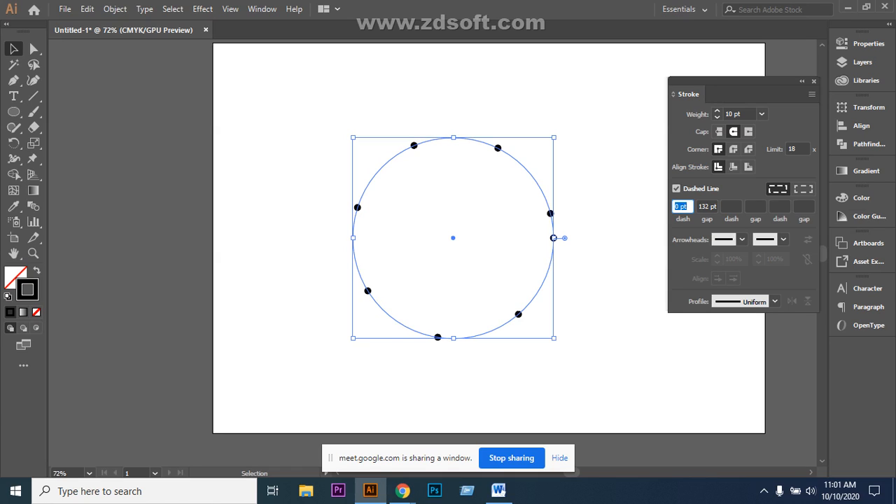
# Lower the gap between the circle's dots to 36 pt
pyautogui.doubleClick(708, 206)
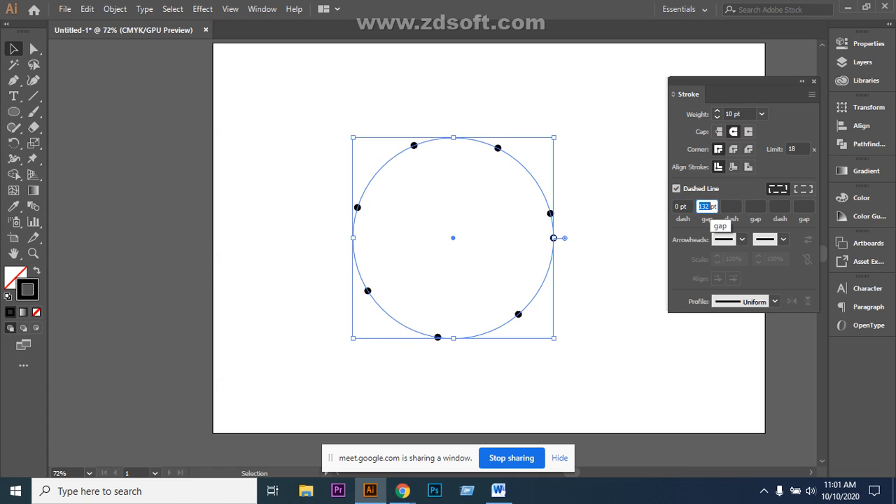
pyautogui.press('Down')
pyautogui.press('Down')
pyautogui.press('Down')
pyautogui.press('Down')
pyautogui.press('Down')
pyautogui.press('Down')
pyautogui.press('Down')
pyautogui.press('Down')
pyautogui.press('Down')
pyautogui.press('Down')
pyautogui.press('Down')
pyautogui.press('Down')
pyautogui.press('Down')
pyautogui.press('Down')
pyautogui.press('Down')
pyautogui.press('Down')
pyautogui.press('Down')
pyautogui.press('Down')
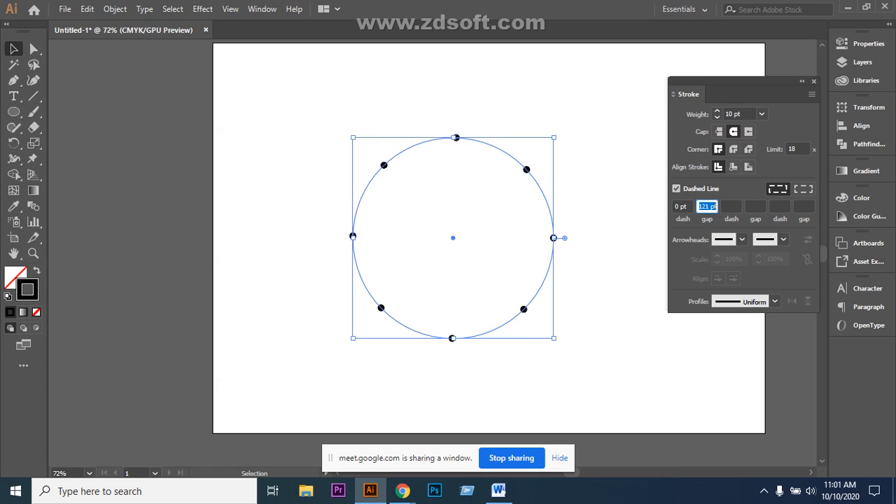
pyautogui.press('Down')
pyautogui.press('Down')
pyautogui.press('Down')
pyautogui.press('Down')
pyautogui.press('Down')
pyautogui.press('Down')
pyautogui.press('Down')
pyautogui.press('Down')
pyautogui.press('Down')
pyautogui.press('Down')
pyautogui.press('Down')
pyautogui.press('Down')
pyautogui.press('Down')
pyautogui.press('Down')
pyautogui.press('Down')
pyautogui.press('Down')
pyautogui.press('Down')
pyautogui.press('Down')
pyautogui.press('Down')
pyautogui.press('Down')
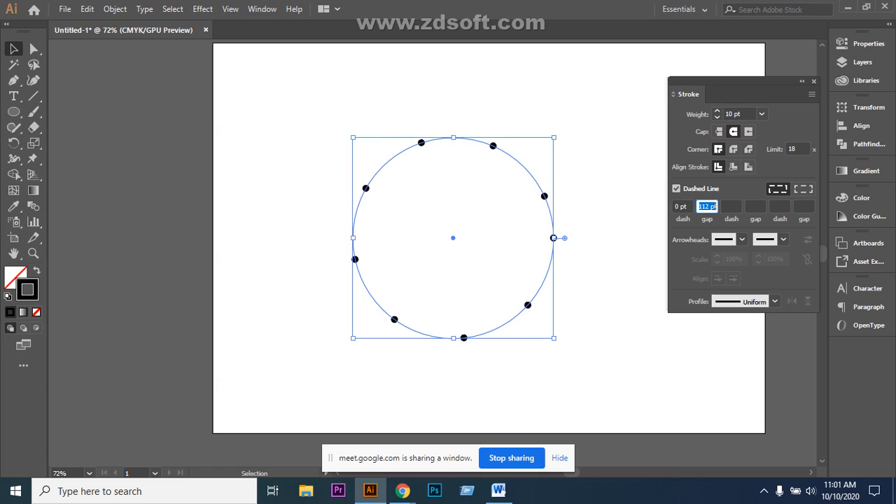
pyautogui.press('Down')
pyautogui.press('Down')
pyautogui.press('Down')
pyautogui.press('Down')
pyautogui.press('Down')
pyautogui.press('Down')
pyautogui.press('Down')
pyautogui.press('Down')
pyautogui.press('Down')
pyautogui.press('Down')
pyautogui.press('Down')
pyautogui.press('Down')
pyautogui.press('Down')
pyautogui.press('Down')
pyautogui.press('Down')
pyautogui.press('Down')
pyautogui.press('Down')
pyautogui.press('Down')
pyautogui.press('Down')
pyautogui.press('Down')
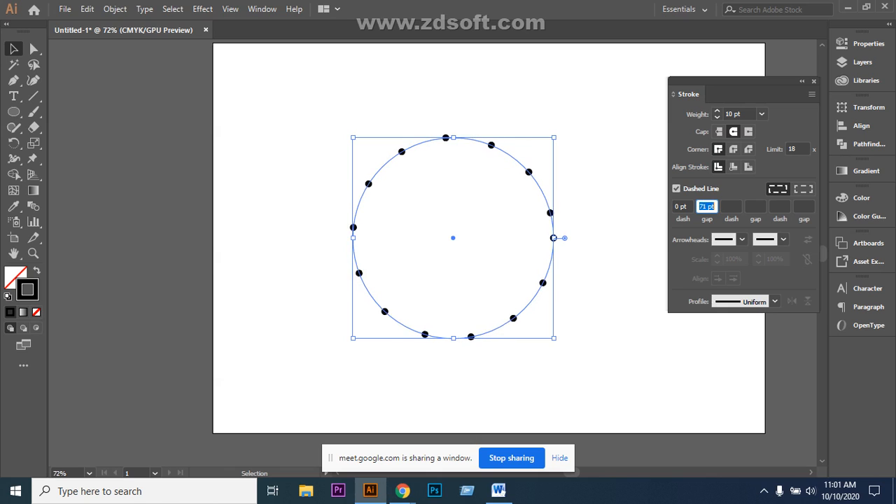
pyautogui.press('Down')
pyautogui.press('Down')
pyautogui.press('Down')
pyautogui.press('Down')
pyautogui.press('Down')
pyautogui.press('Down')
pyautogui.press('Down')
pyautogui.press('Down')
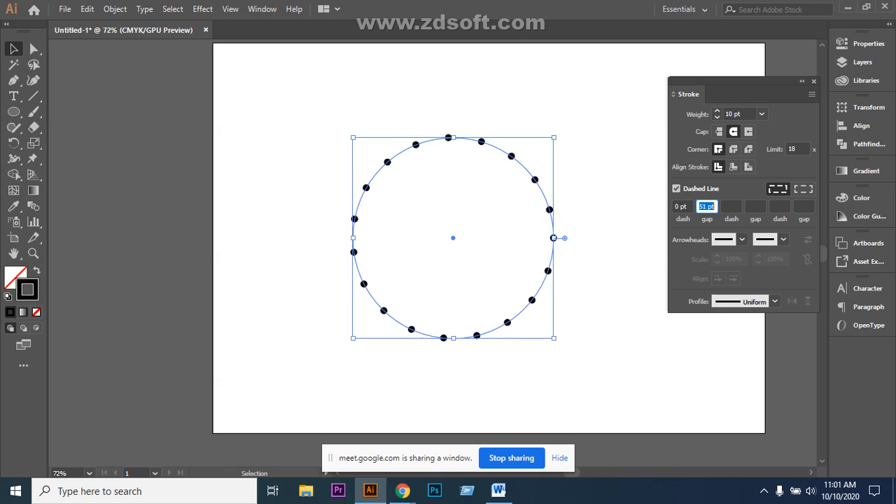
pyautogui.press('Down')
pyautogui.press('Down')
pyautogui.press('Down')
pyautogui.press('Down')
pyautogui.press('Down')
pyautogui.press('Down')
pyautogui.press('Down')
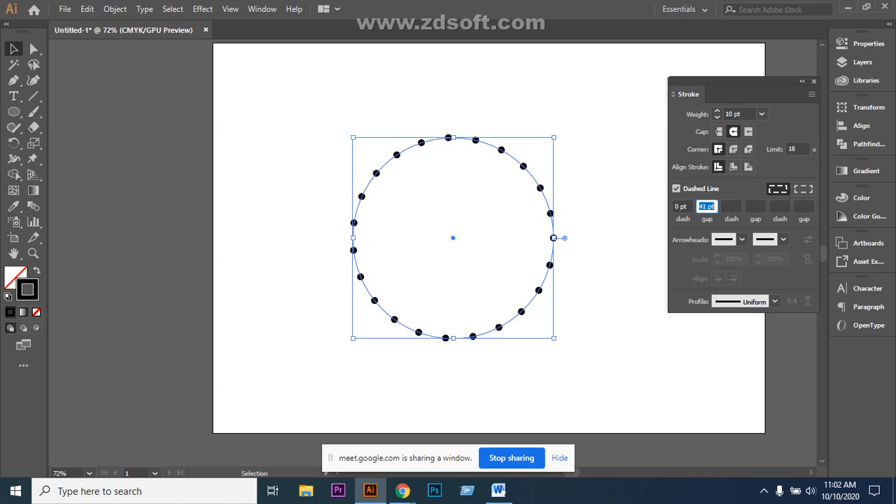
pyautogui.press('Down')
pyautogui.press('Down')
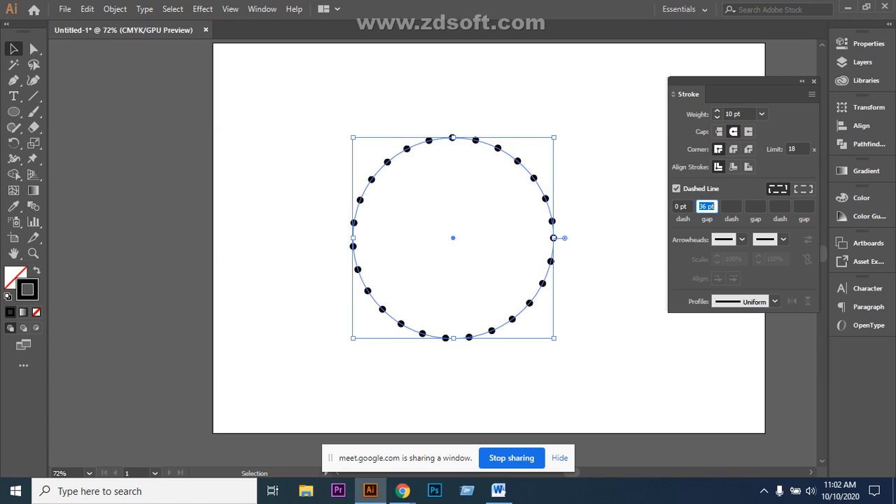
# Collapse the stroke settings and expand the dotted circle's fill and stroke into filled shapes
pyautogui.click(608, 294)
pyautogui.click(541, 286)
pyautogui.click(803, 82)
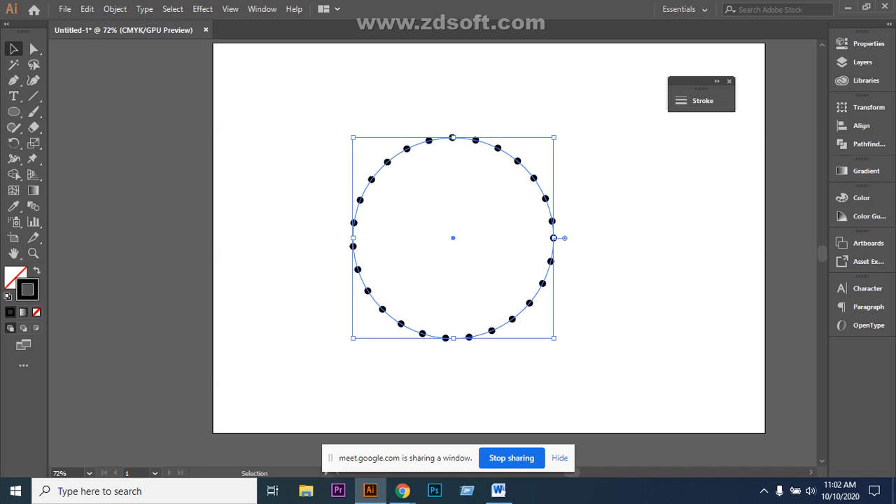
pyautogui.click(115, 9)
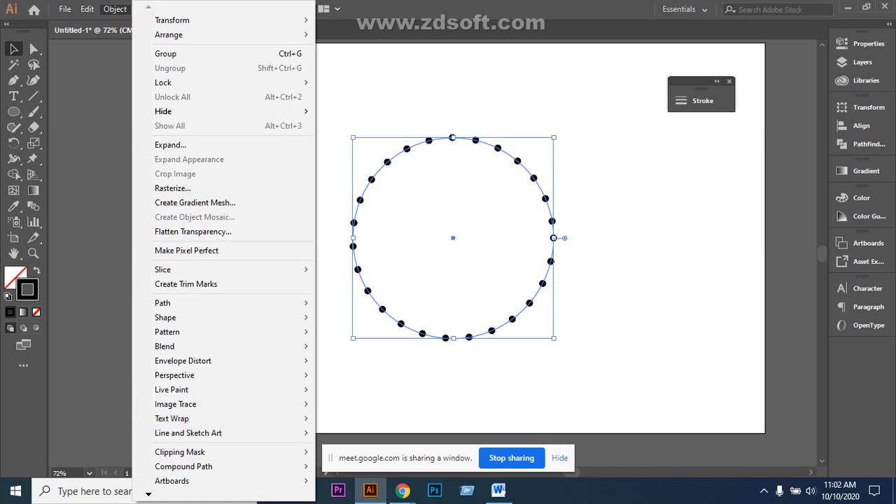
pyautogui.click(171, 144)
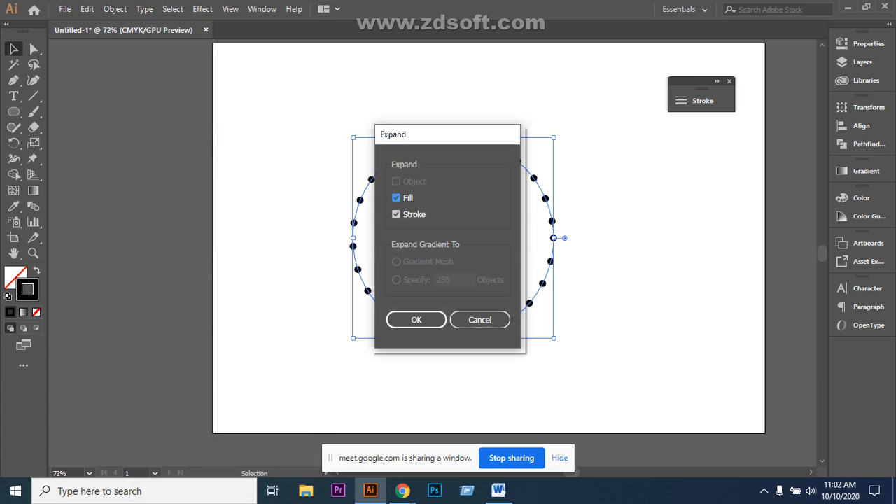
pyautogui.press('Return')
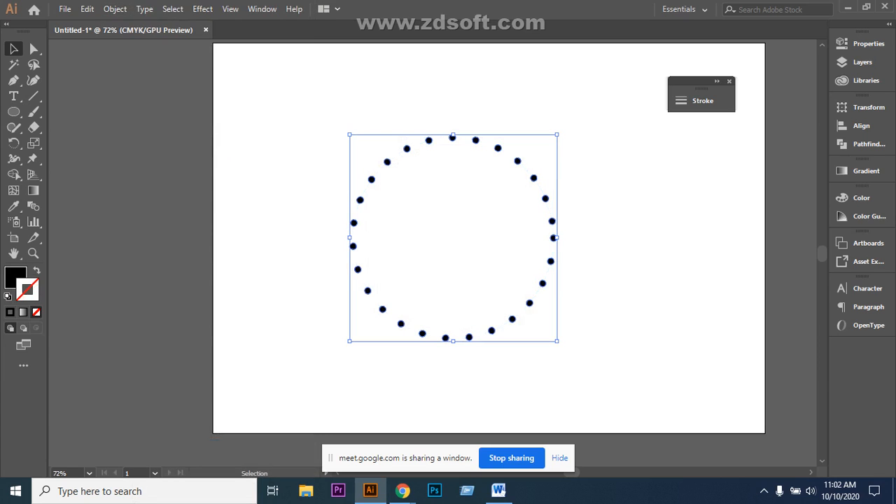
# Ungroup the expanded ring of dots and test whether a single dot can be selected
pyautogui.rightClick(320, 147)
pyautogui.click(350, 258)
pyautogui.click(301, 245)
pyautogui.click(545, 198)
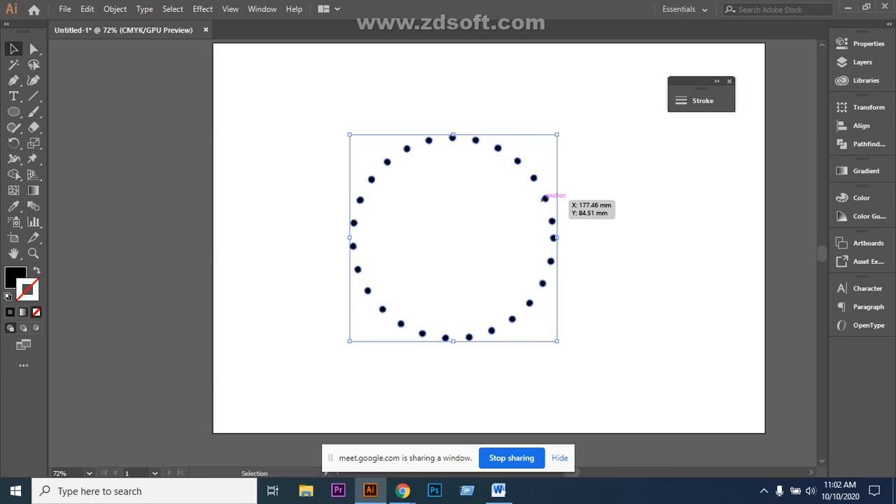
pyautogui.rightClick(518, 161)
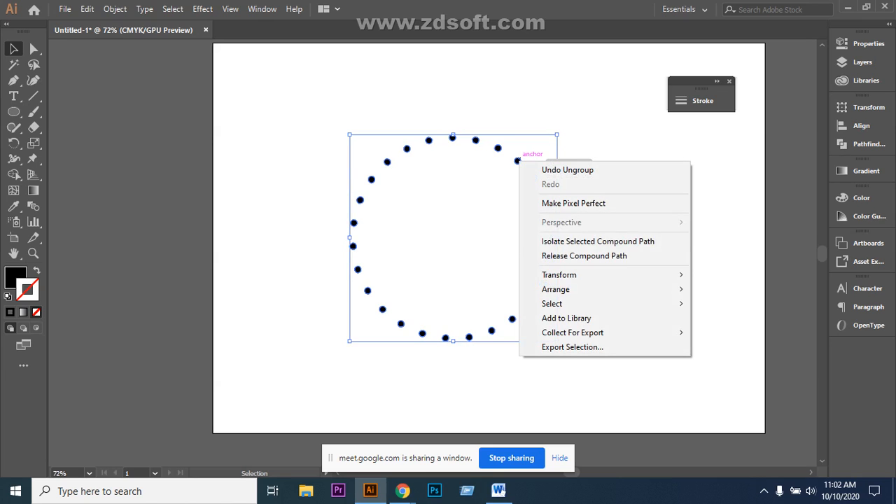
pyautogui.click(602, 133)
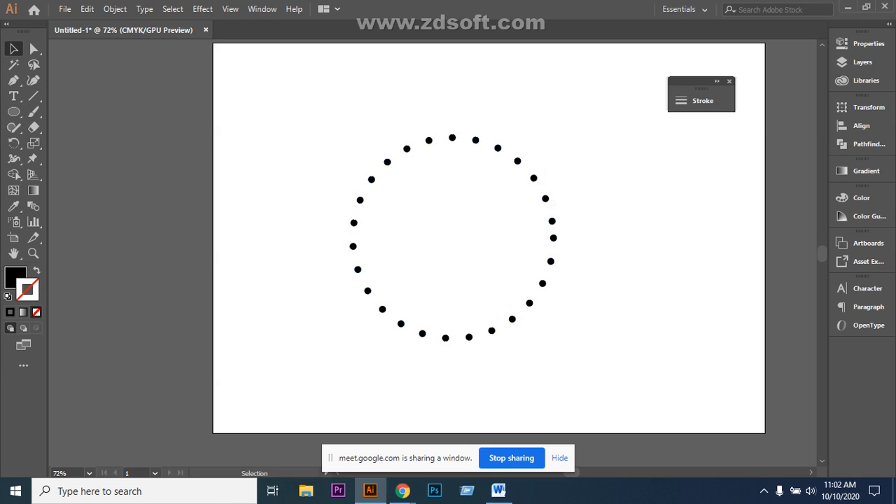
pyautogui.click(372, 179)
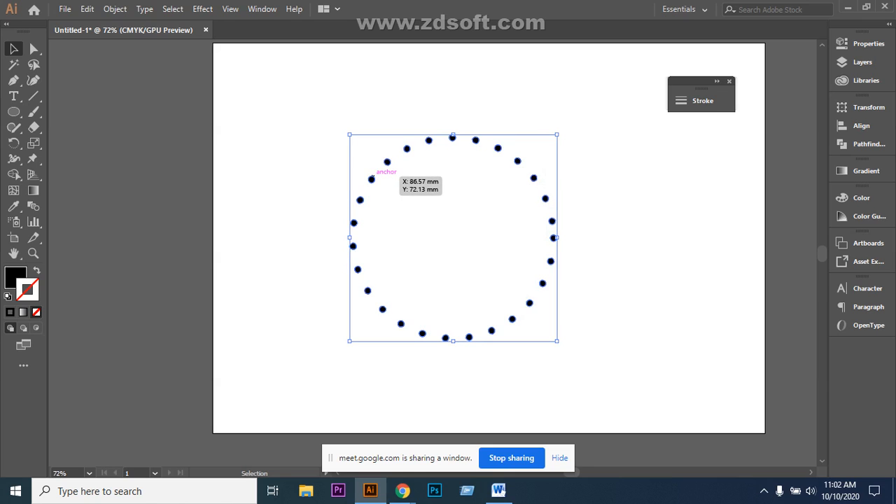
# Try expanding the ring of dots again, and shift the whole ring slightly down and to the right
pyautogui.click(115, 8)
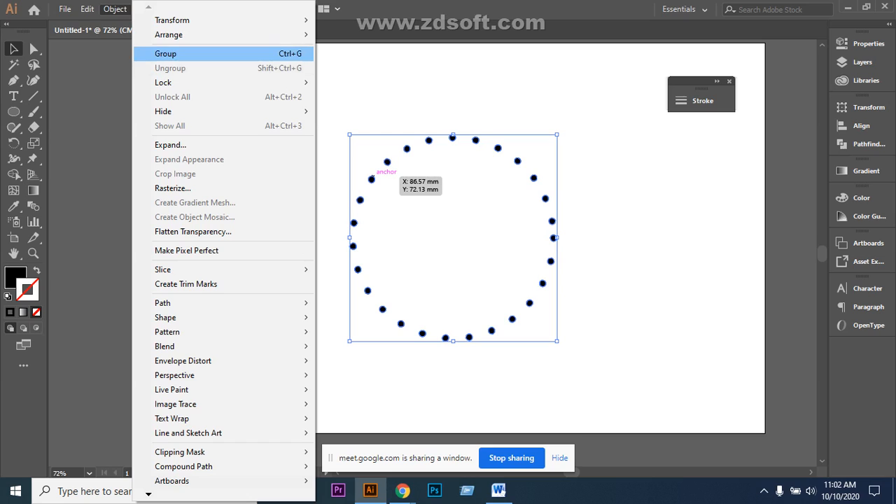
pyautogui.click(171, 145)
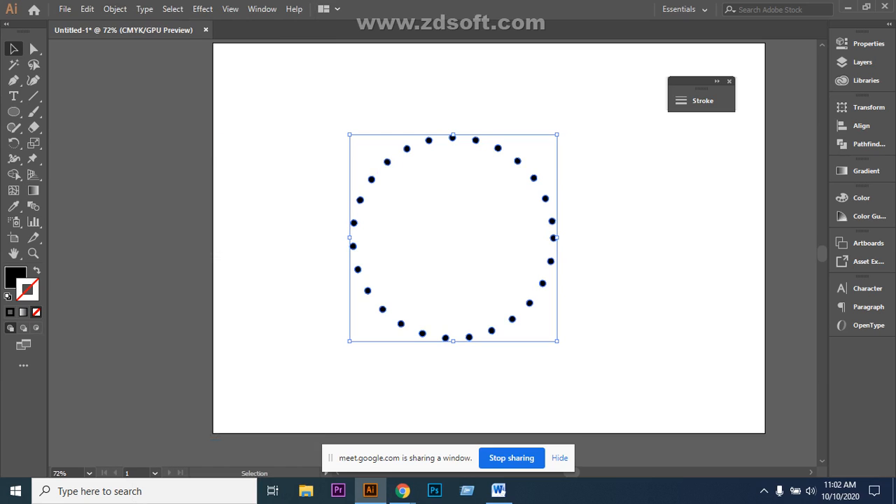
pyautogui.click(301, 154)
pyautogui.click(390, 161)
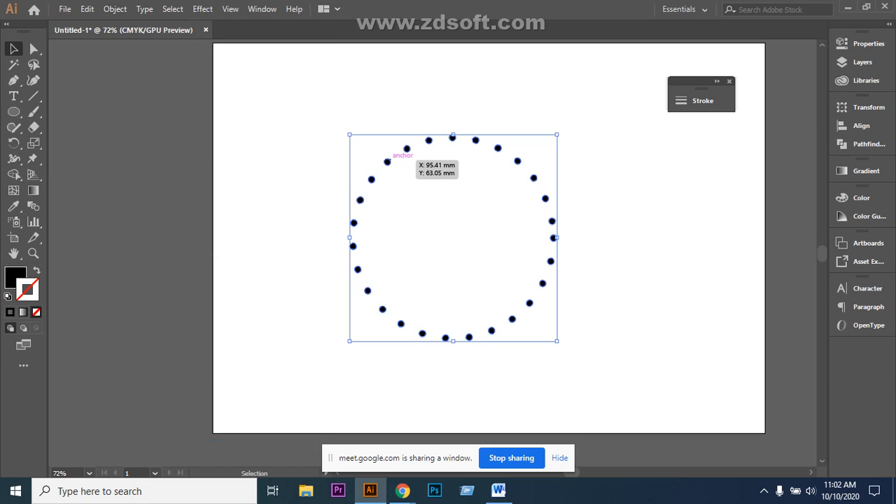
pyautogui.moveTo(388, 162); pyautogui.dragTo(403, 174)
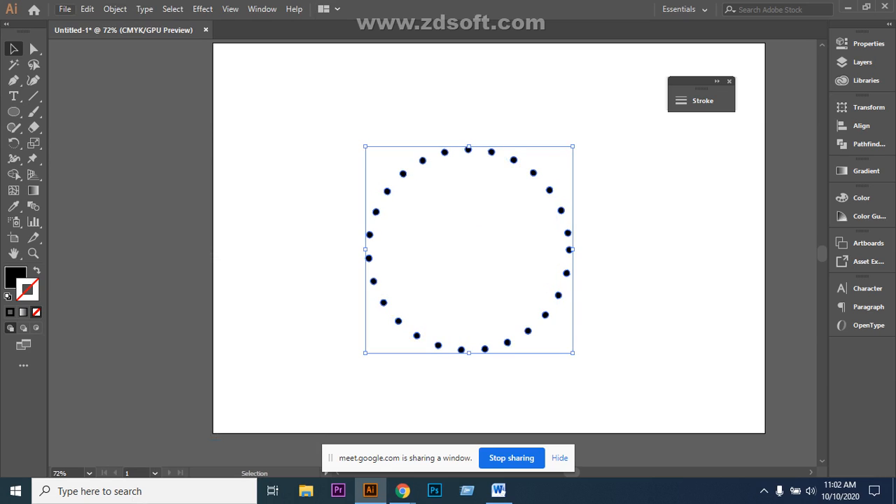
pyautogui.click(115, 9)
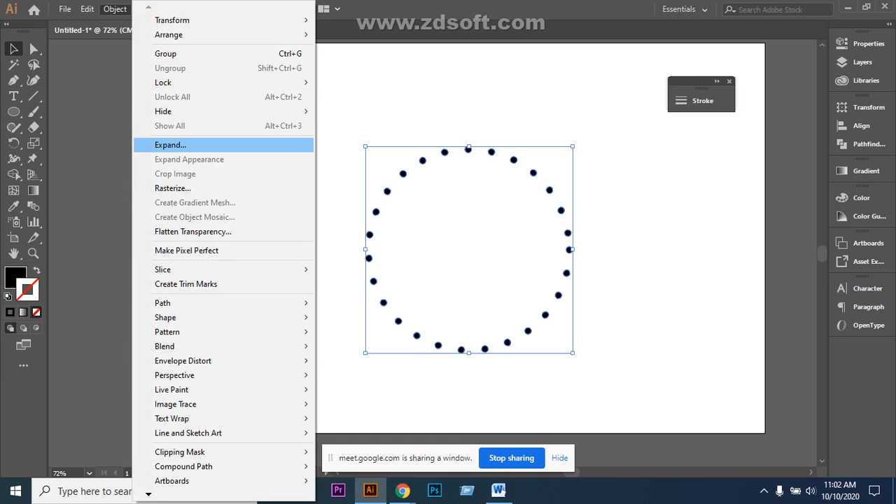
pyautogui.click(170, 145)
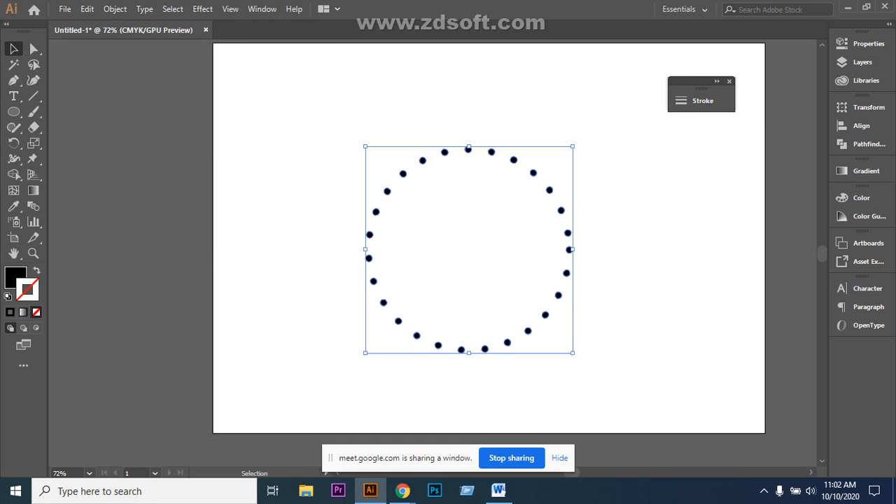
# Release the ring's compound path and check that dots along its right side can be selected individually
pyautogui.click(380, 212)
pyautogui.click(404, 173)
pyautogui.rightClick(404, 174)
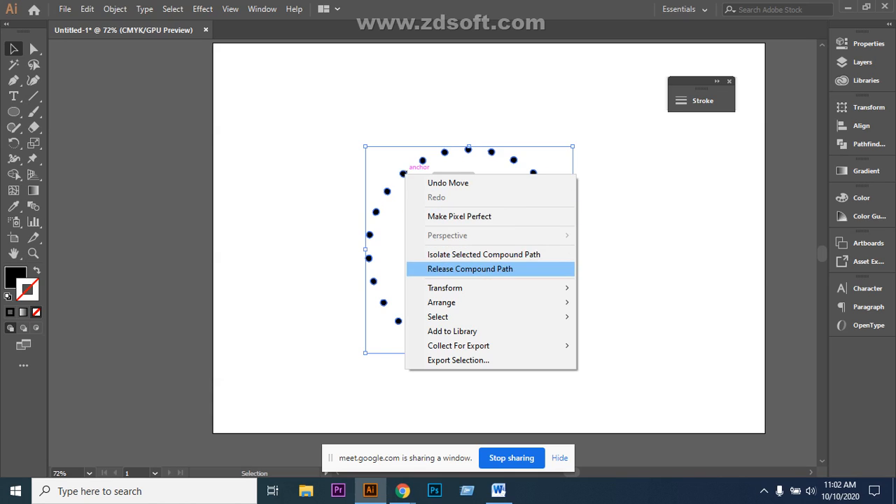
pyautogui.click(471, 269)
pyautogui.click(608, 226)
pyautogui.click(561, 211)
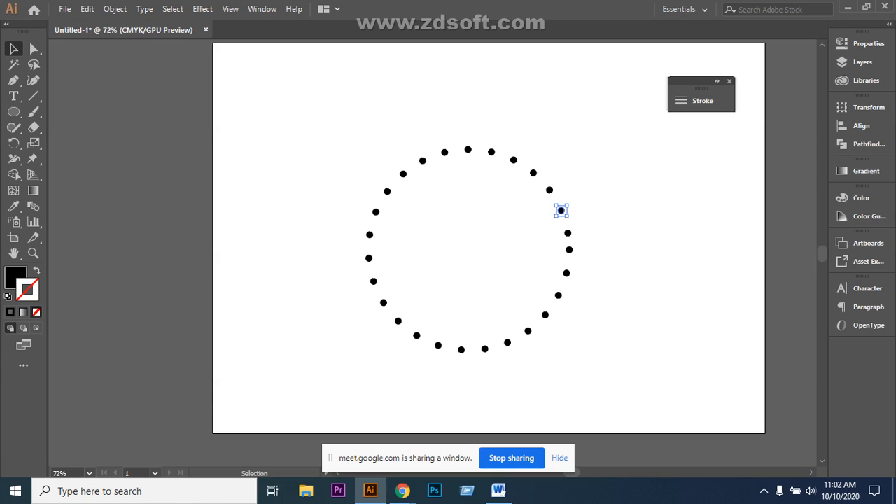
pyautogui.click(568, 232)
pyautogui.click(569, 250)
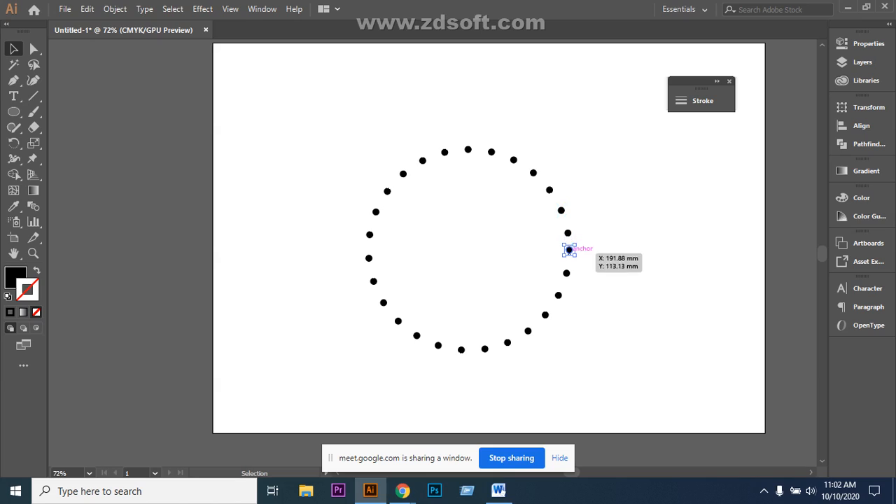
pyautogui.click(567, 273)
pyautogui.click(604, 283)
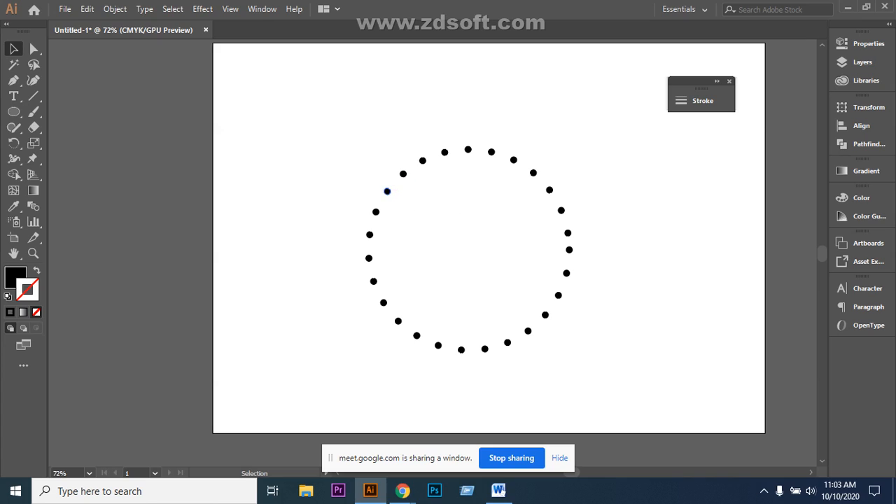
# Delete six spaced dots from the ring: the top, bottom, upper-left, upper-right, lower-left and lower-right ones
pyautogui.click(388, 191)
pyautogui.press('Delete')
pyautogui.click(544, 314)
pyautogui.press('Delete')
pyautogui.click(533, 172)
pyautogui.press('Delete')
pyautogui.click(383, 302)
pyautogui.press('Delete')
pyautogui.click(462, 349)
pyautogui.press('Delete')
pyautogui.click(468, 150)
pyautogui.press('Delete')
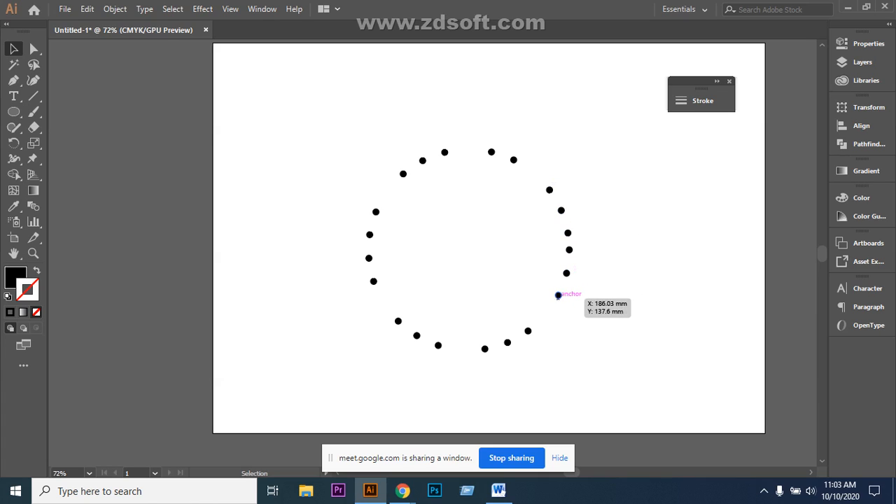
# Select all the remaining dots of the ring and group them
pyautogui.moveTo(336, 133); pyautogui.dragTo(582, 353)
pyautogui.rightClick(445, 183)
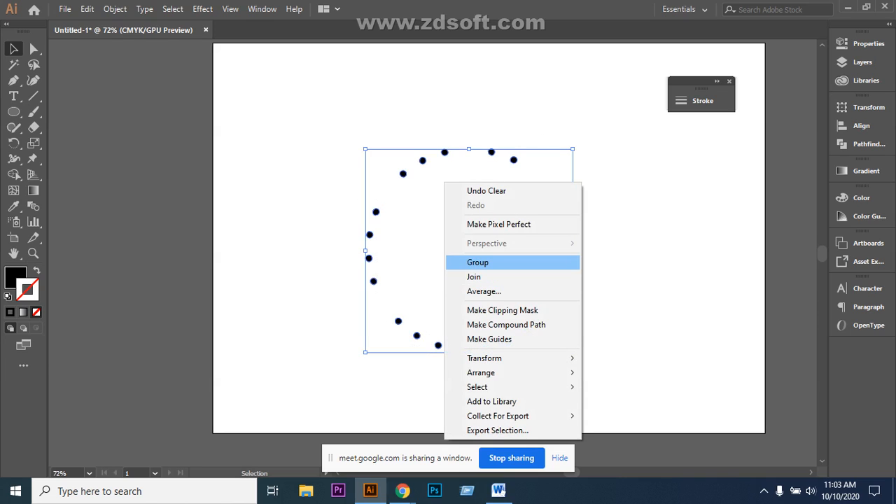
pyautogui.click(478, 263)
pyautogui.click(483, 263)
# Draw a circle slightly larger than the dot ring and swap its fill and stroke to leave only a black outline
pyautogui.click(14, 112)
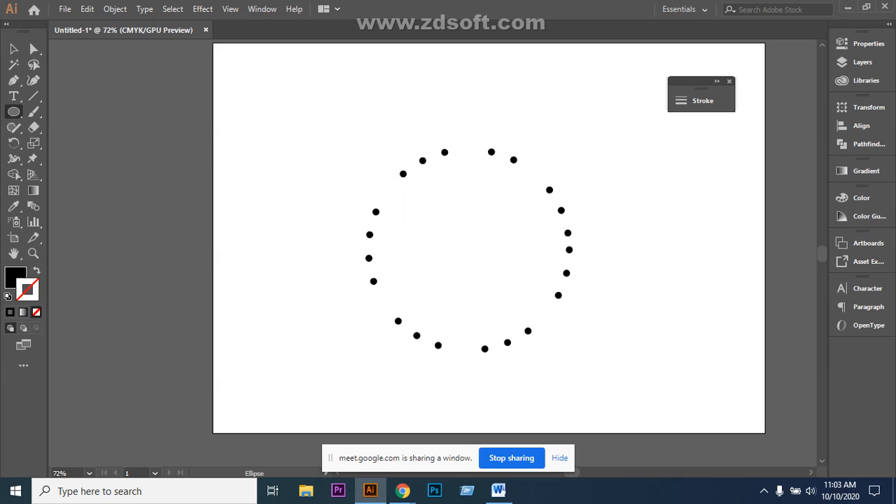
pyautogui.moveTo(358, 170); pyautogui.dragTo(594, 405)
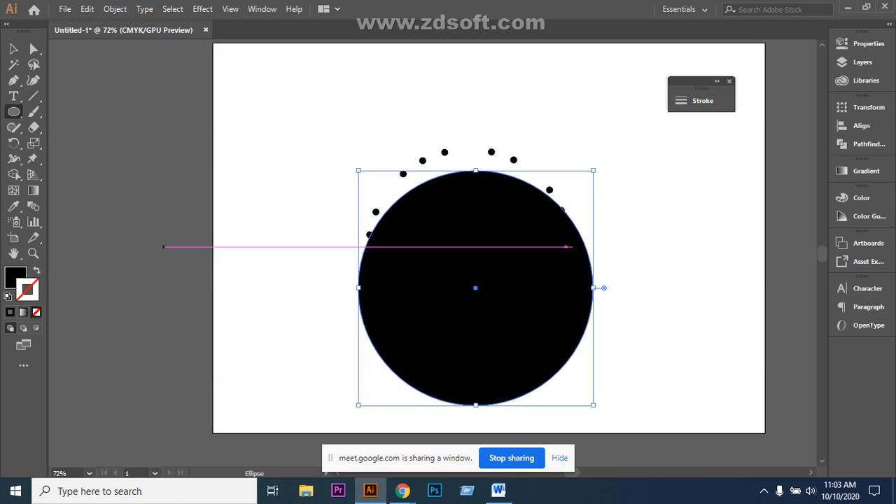
pyautogui.click(36, 270)
# Nudge the outlined circle up and slightly left until it surrounds the dot ring evenly
pyautogui.press('Up')
pyautogui.press('Up')
pyautogui.press('Up')
pyautogui.press('Up')
pyautogui.press('Up')
pyautogui.press('Up')
pyautogui.press('Up')
pyautogui.press('Up')
pyautogui.press('Up')
pyautogui.press('Up')
pyautogui.press('Up')
pyautogui.press('Up')
pyautogui.press('Up')
pyautogui.press('Up')
pyautogui.press('Up')
pyautogui.press('Up')
pyautogui.press('Up')
pyautogui.press('Up')
pyautogui.press('Up')
pyautogui.press('Up')
pyautogui.press('Up')
pyautogui.press('Up')
pyautogui.press('Up')
pyautogui.press('Up')
pyautogui.press('Up')
pyautogui.press('Up')
pyautogui.press('Up')
pyautogui.press('Up')
pyautogui.press('Up')
pyautogui.press('Up')
pyautogui.press('Up')
pyautogui.press('Up')
pyautogui.press('Up')
pyautogui.press('Up')
pyautogui.press('Up')
pyautogui.press('Up')
pyautogui.press('Up')
pyautogui.press('Up')
pyautogui.press('Up')
pyautogui.press('Up')
pyautogui.press('Up')
pyautogui.press('Up')
pyautogui.press('Up')
pyautogui.press('Up')
pyautogui.press('Up')
pyautogui.press('Up')
pyautogui.press('Up')
pyautogui.press('Left')
pyautogui.press('Left')
pyautogui.press('Left')
pyautogui.press('Left')
pyautogui.press('Left')
pyautogui.press('Up')
pyautogui.press('Up')
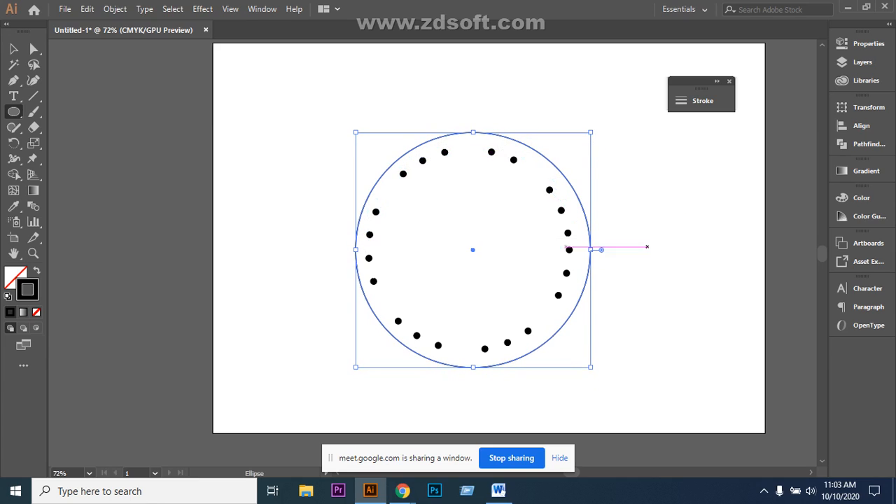
# Select the outlined circle with the dot group, align them to the horizontal center and deselect them
pyautogui.click(14, 49)
pyautogui.click(280, 147)
pyautogui.moveTo(321, 151); pyautogui.dragTo(365, 290)
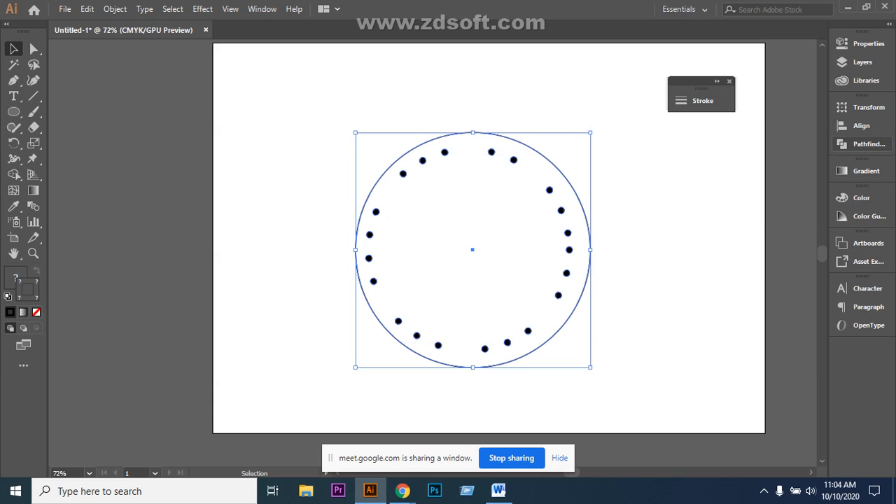
pyautogui.click(861, 126)
pyautogui.click(712, 137)
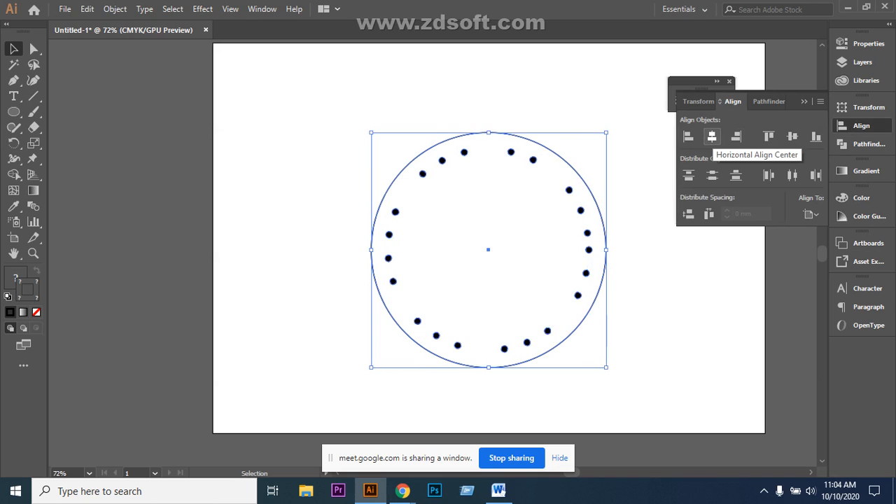
pyautogui.hotkey('ctrl', 'shift', 'a')
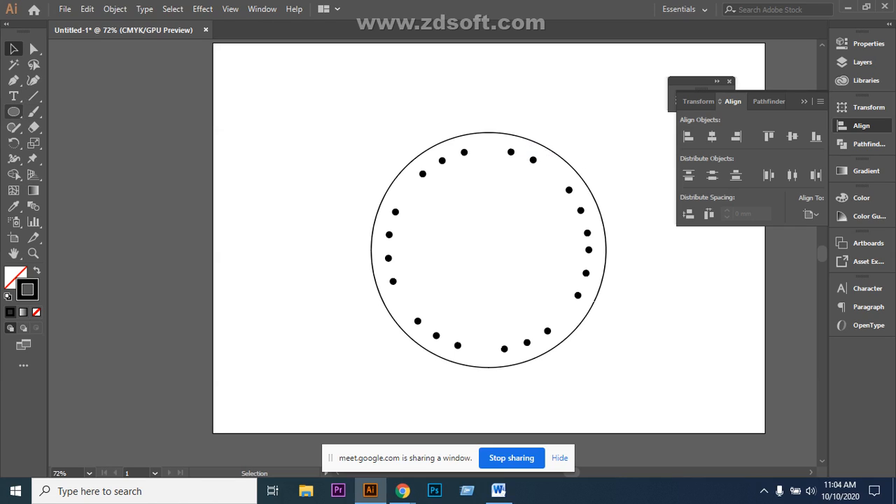
# Draw a smaller concentric circle from the outlined circle's center, reaching close to the inside of the dot ring
pyautogui.click(14, 111)
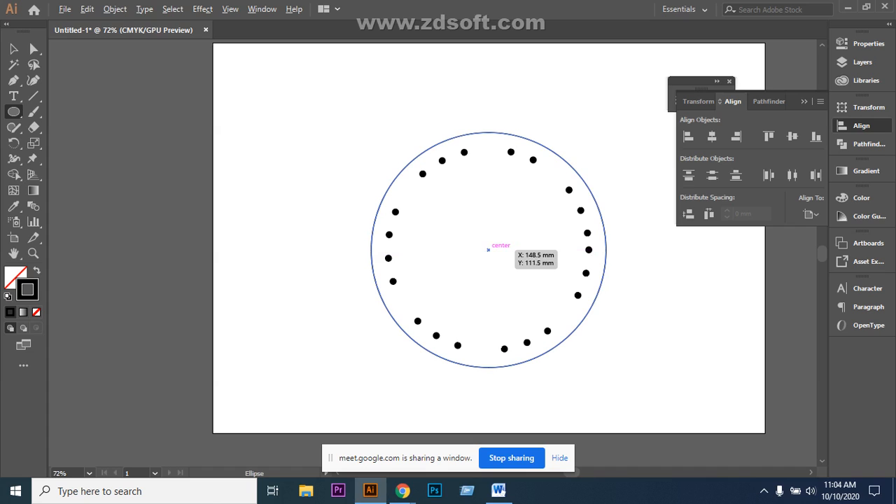
pyautogui.moveTo(488, 250); pyautogui.dragTo(530, 328)
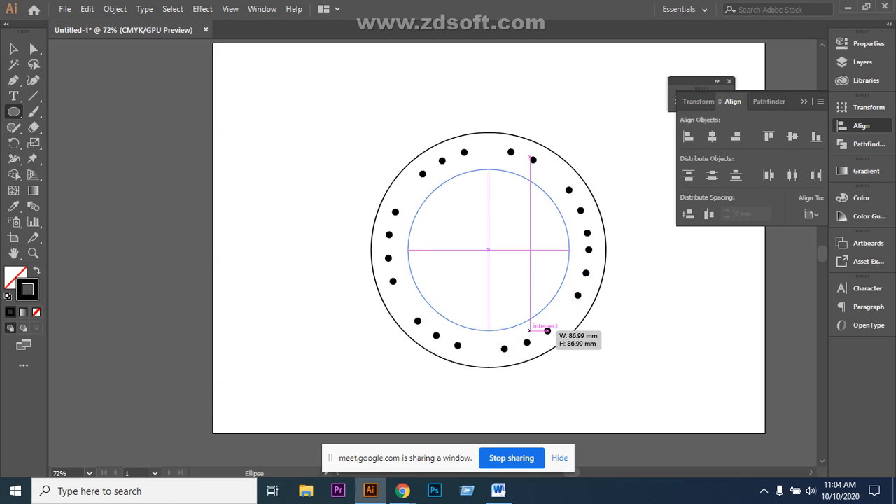
pyautogui.moveTo(530, 330); pyautogui.dragTo(530, 334)
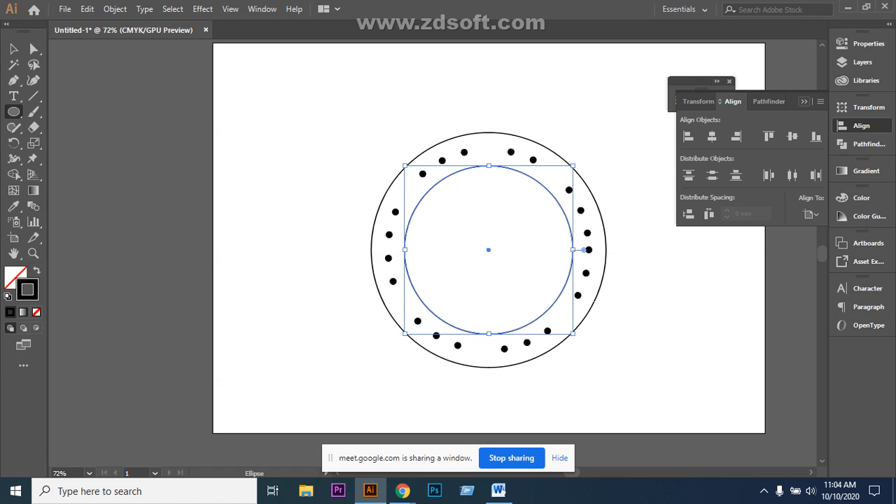
# Collapse the alignment settings and place the open stroke settings clear of the circles
pyautogui.click(804, 101)
pyautogui.click(702, 101)
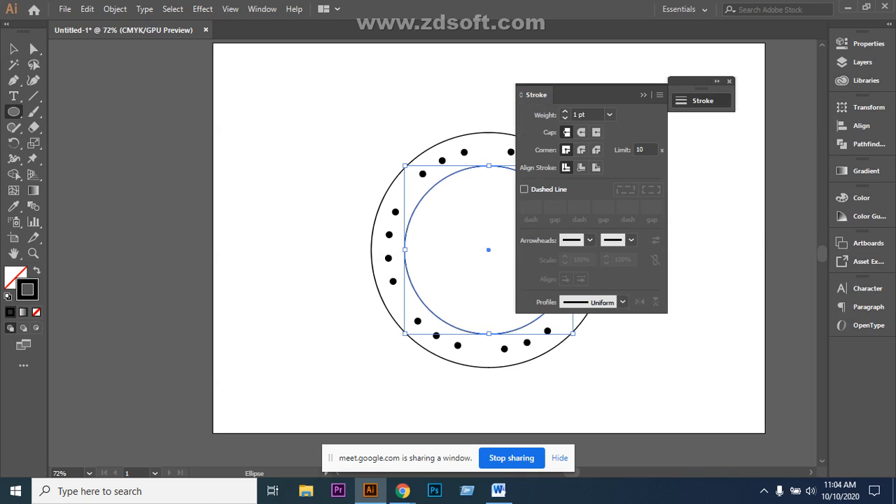
pyautogui.moveTo(692, 81); pyautogui.dragTo(857, 342)
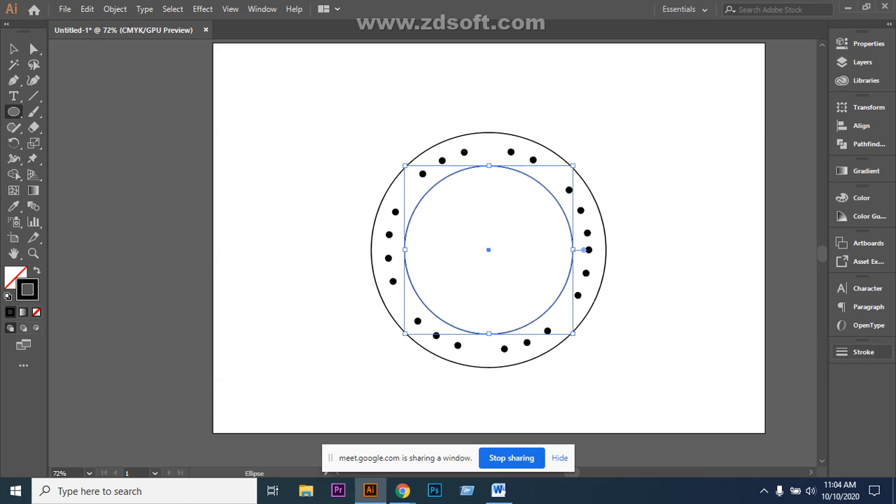
pyautogui.click(863, 352)
pyautogui.moveTo(698, 254); pyautogui.dragTo(697, 119)
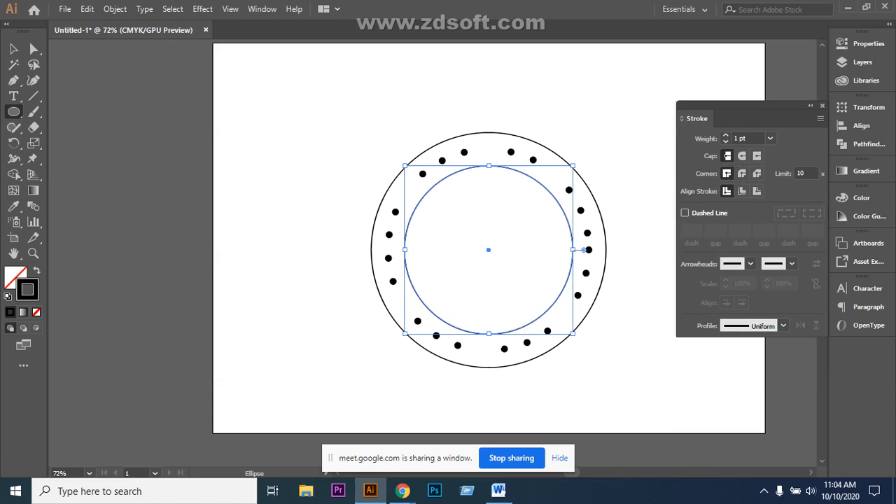
# Give the inner circle an 8 pt dashed stroke with round caps and dashes aligned to corners and path ends
pyautogui.click(770, 138)
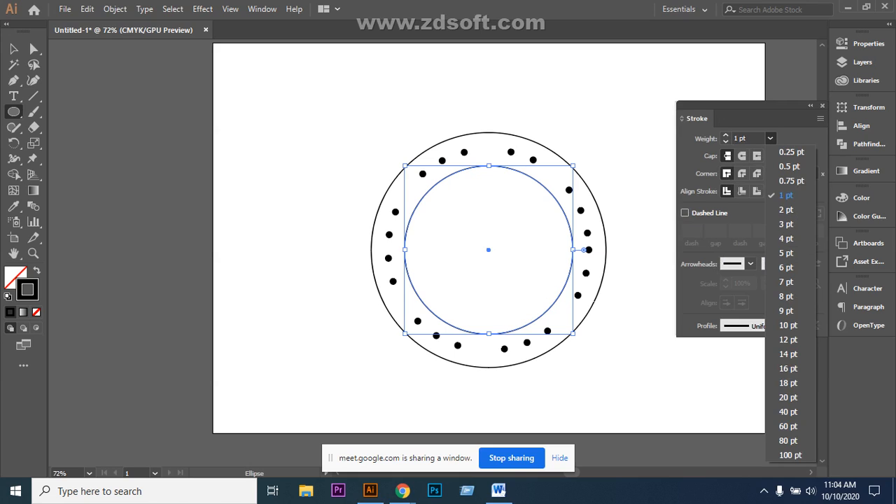
pyautogui.click(786, 296)
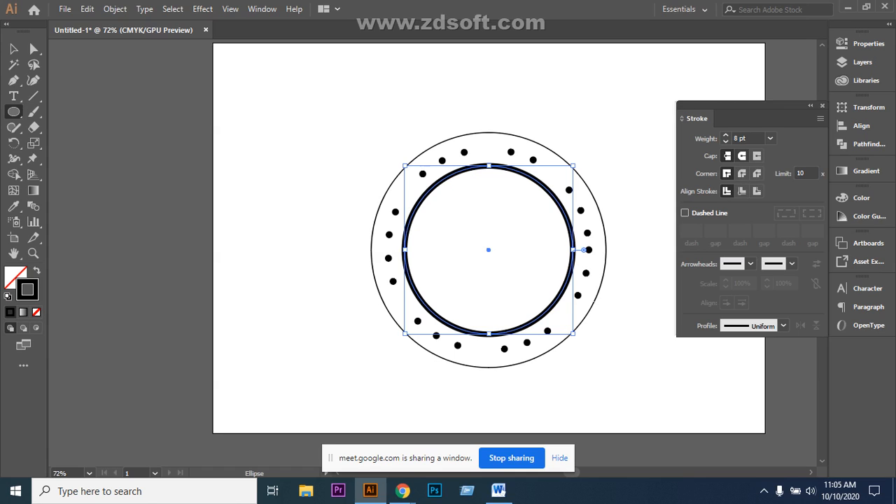
pyautogui.click(742, 155)
pyautogui.click(685, 212)
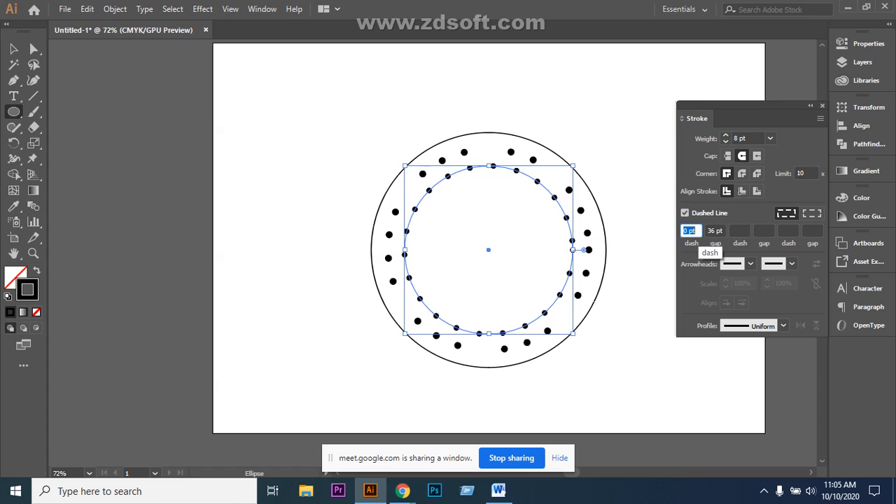
pyautogui.click(812, 213)
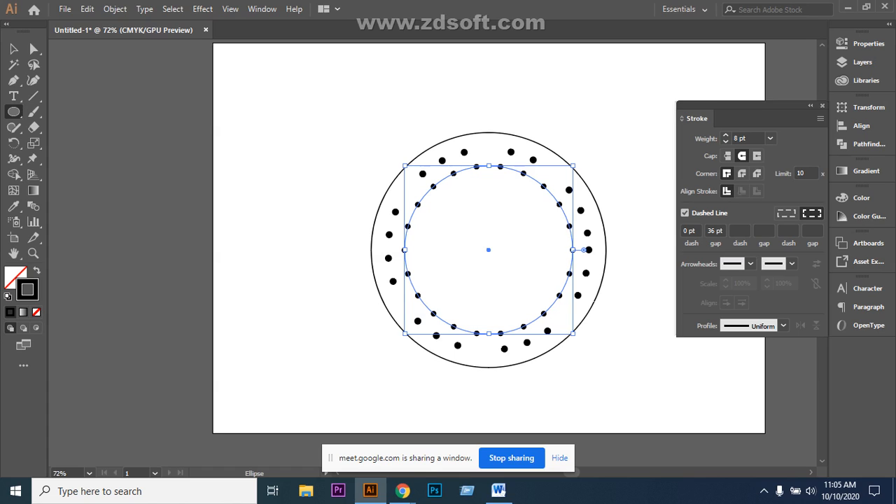
# Raise the inner circle's dash length to 12 pt
pyautogui.click(689, 230)
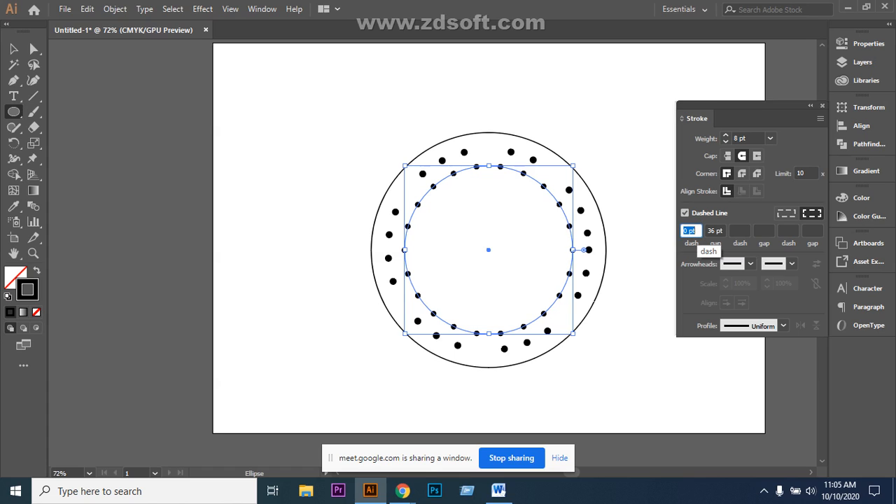
pyautogui.press('Up')
pyautogui.press('Up')
pyautogui.press('Up')
pyautogui.press('Up')
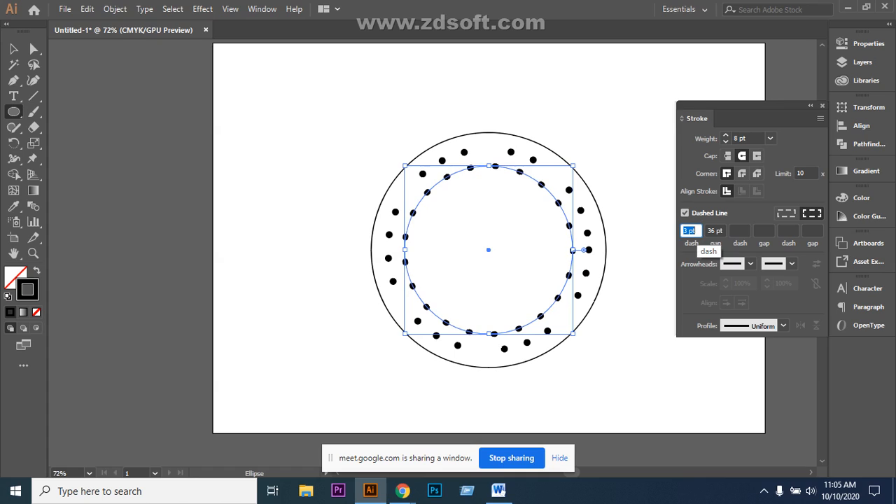
pyautogui.press('Up')
pyautogui.press('Up')
pyautogui.press('Up')
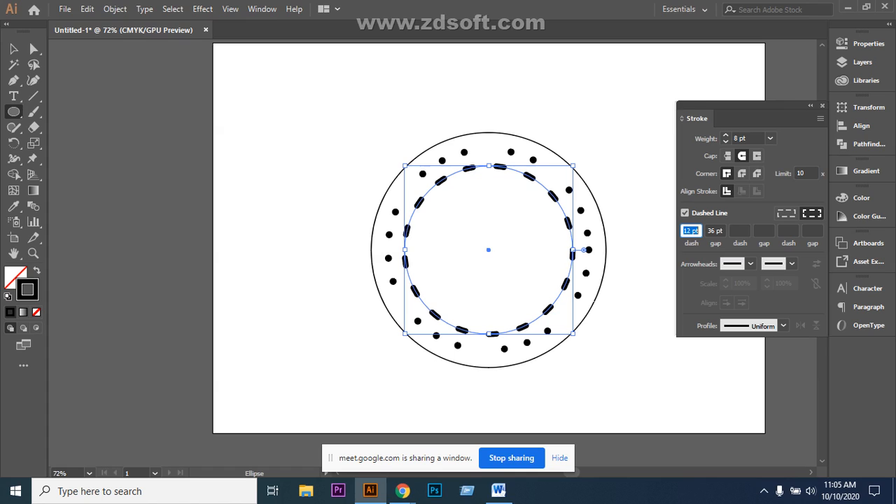
# Raise the inner circle's dash length to 16 pt and try bevel joins with projecting caps on its stroke
pyautogui.press('Up')
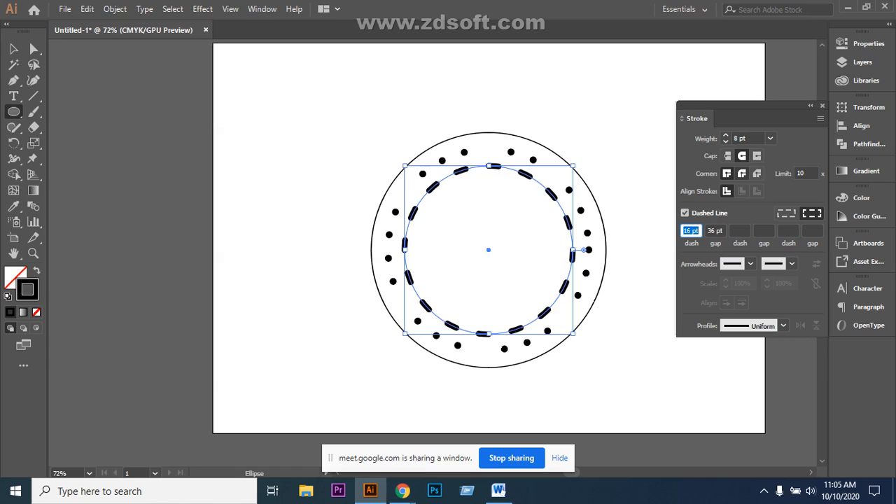
pyautogui.click(742, 174)
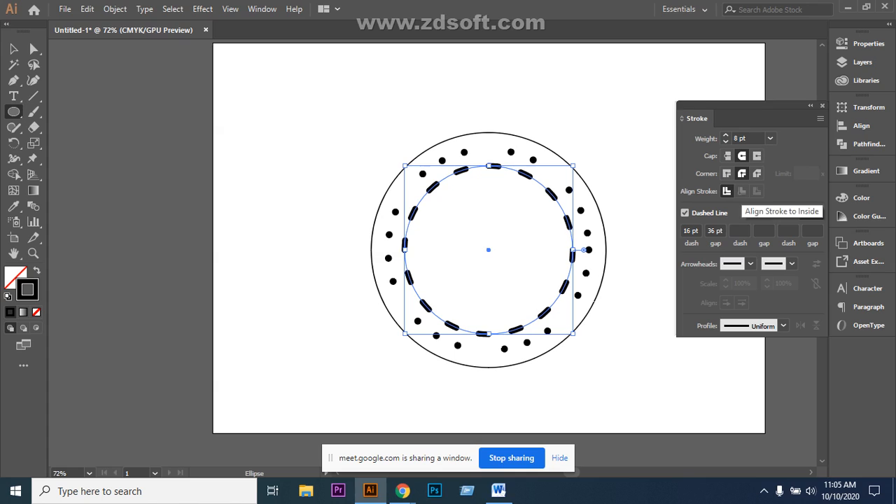
pyautogui.click(757, 174)
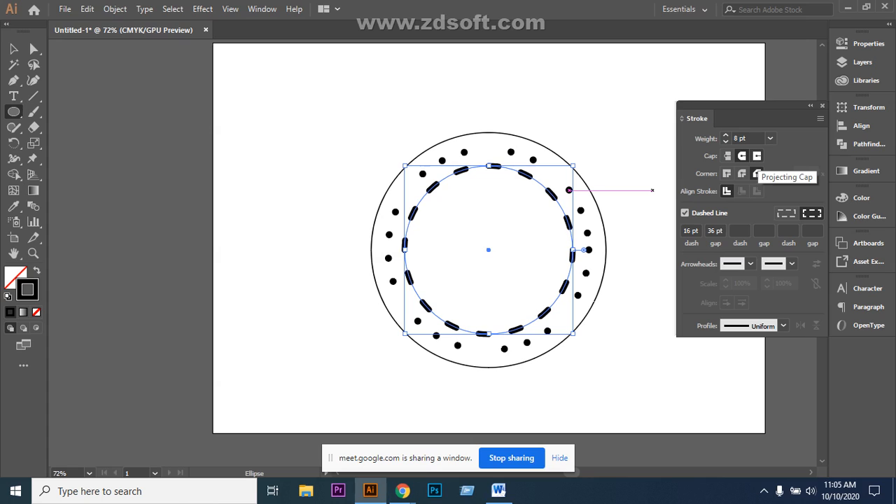
pyautogui.click(757, 156)
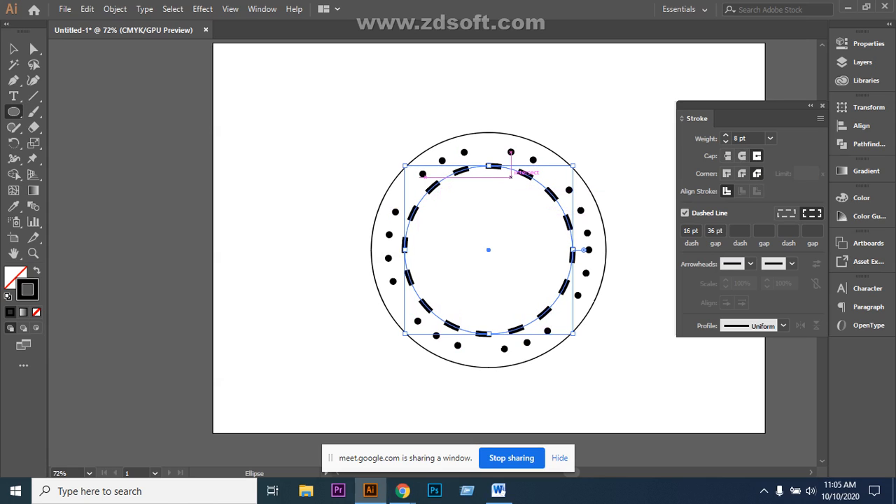
pyautogui.click(13, 49)
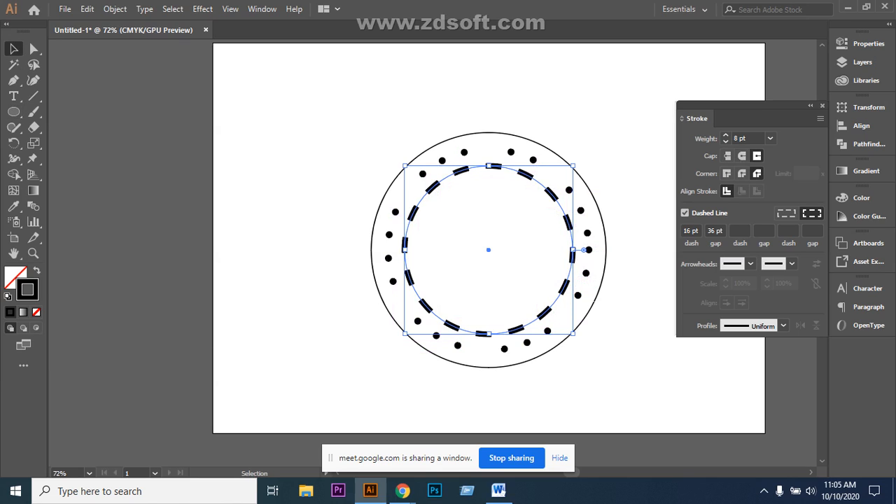
pyautogui.hotkey('ctrl', 'shift', 'a')
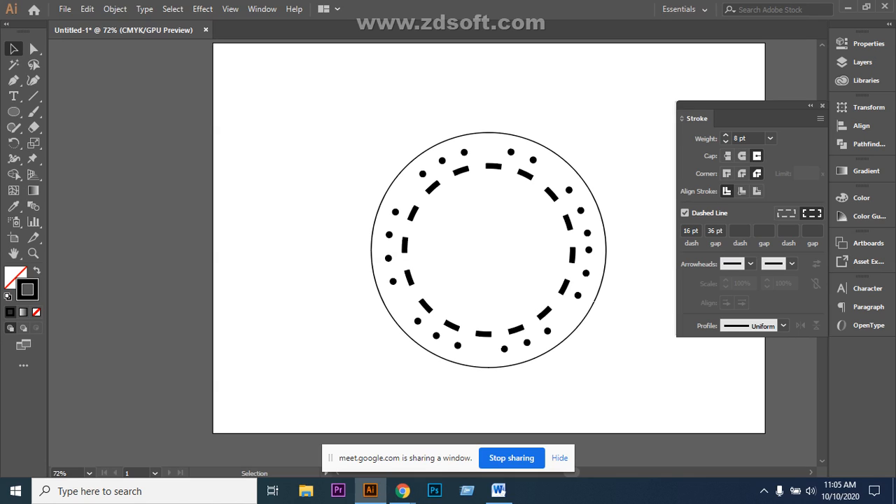
# Give the inner dashed circle round joins and round caps, and set its dash length to 0 pt
pyautogui.click(435, 184)
pyautogui.click(436, 183)
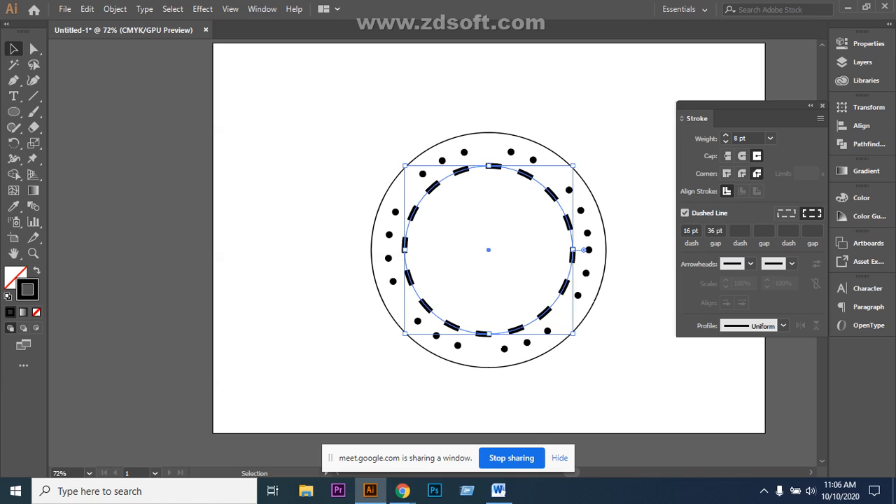
pyautogui.click(742, 173)
pyautogui.click(742, 156)
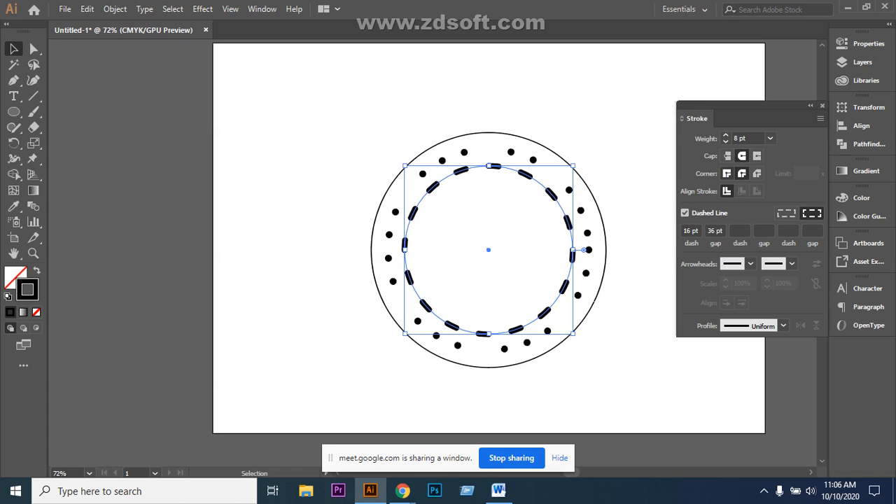
pyautogui.doubleClick(691, 232)
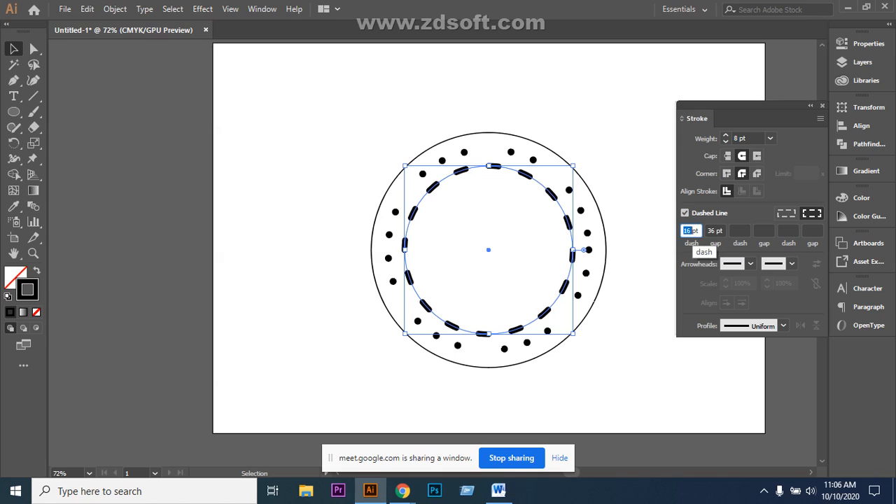
pyautogui.write('0')
pyautogui.press('Return')
pyautogui.click(642, 241)
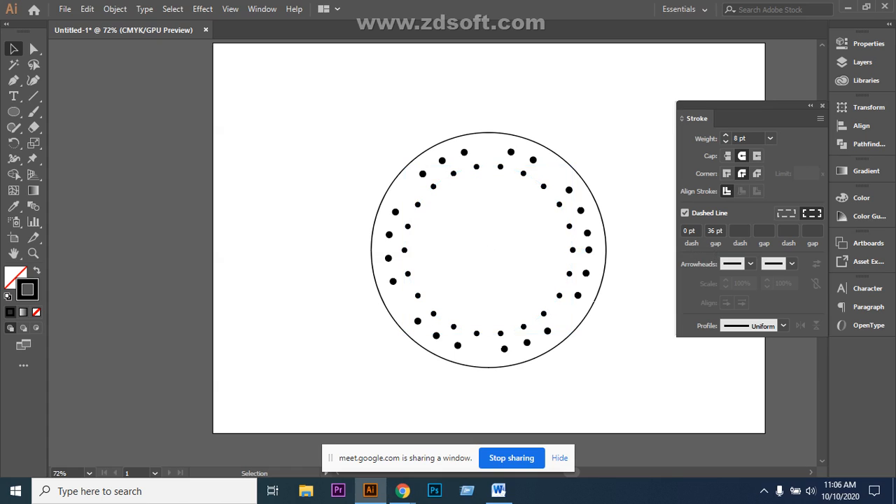
# Shrink the inner dotted circle about its center to roughly two-thirds of its size
pyautogui.click(425, 197)
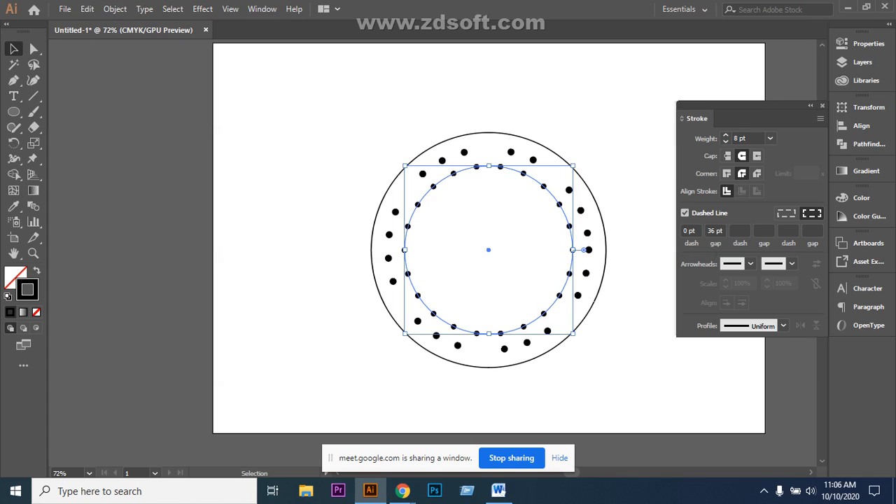
pyautogui.moveTo(573, 166); pyautogui.dragTo(565, 192)
pyautogui.hotkey('ctrl', 'shift', 'a')
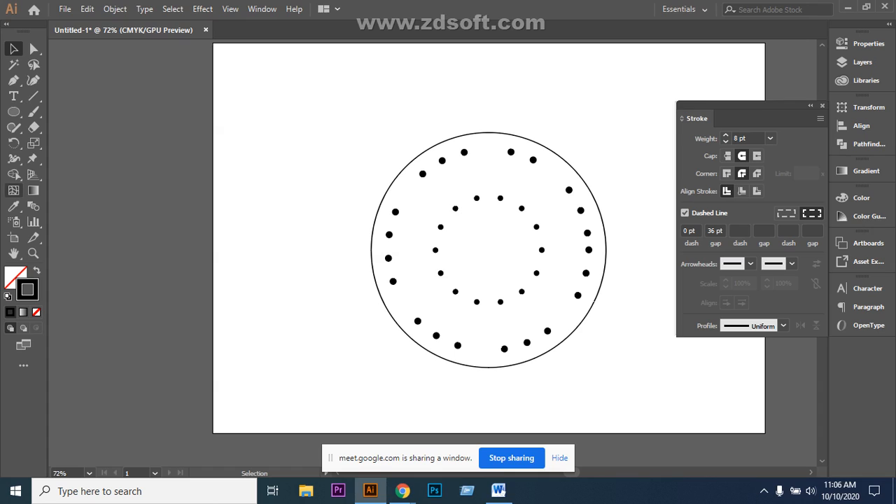
# Draw a concentric circle about 88 mm wide from the shared center, between the inner and outer dot rings
pyautogui.click(13, 112)
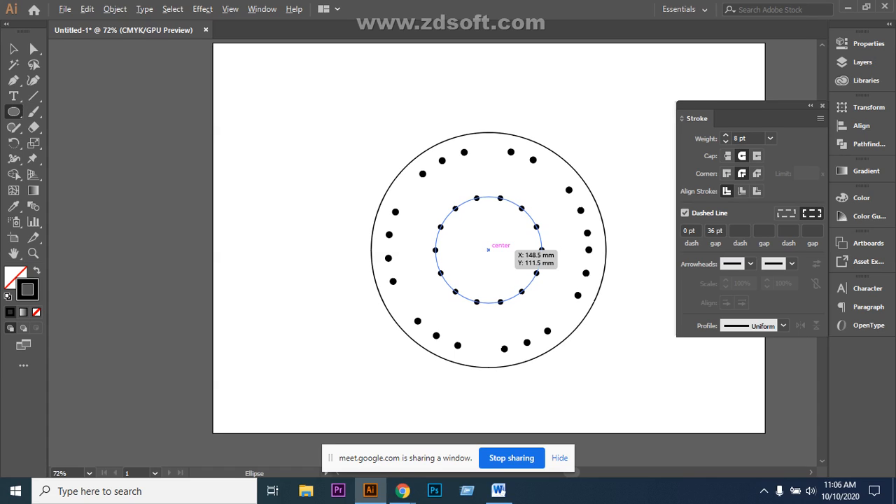
pyautogui.moveTo(488, 249); pyautogui.dragTo(547, 331)
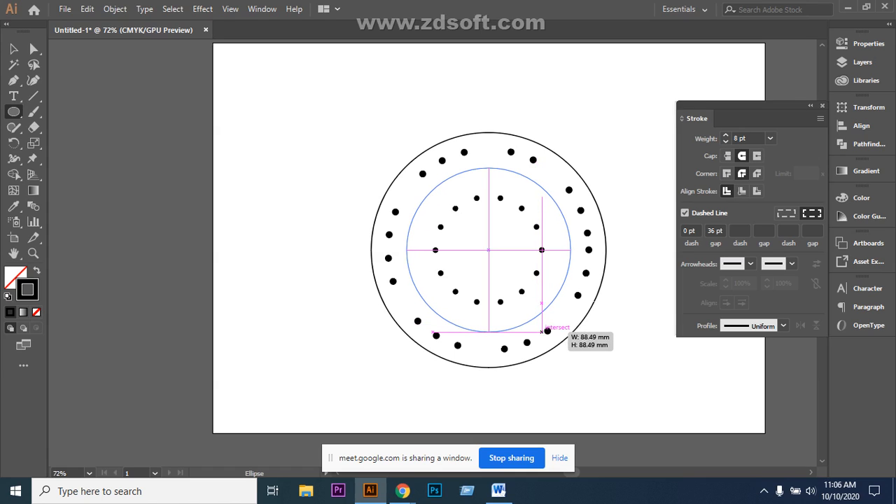
pyautogui.moveTo(543, 330); pyautogui.dragTo(547, 330)
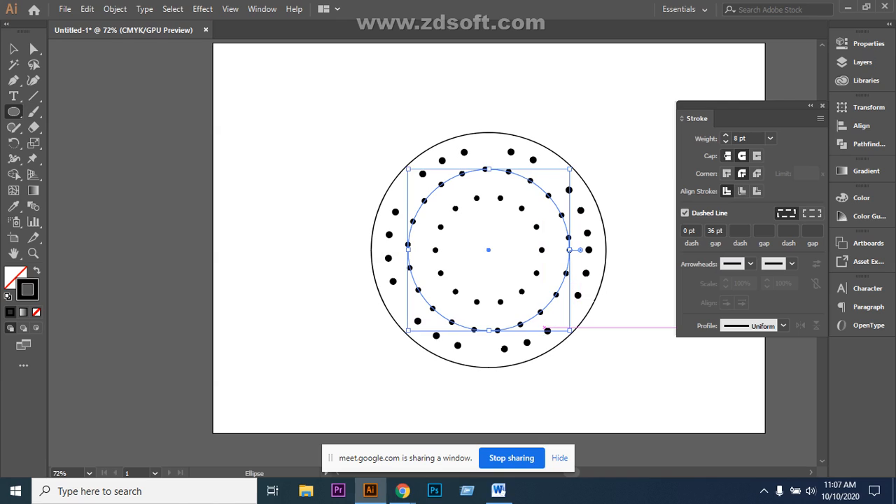
# Give the new middle circle butt caps, miter joins and a 0 pt gap so its 8 pt stroke forms a solid ring
pyautogui.click(728, 156)
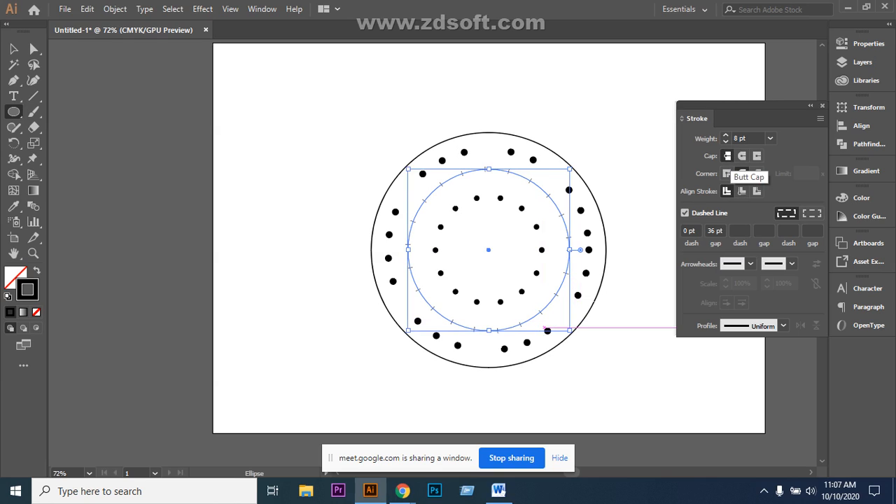
pyautogui.click(726, 173)
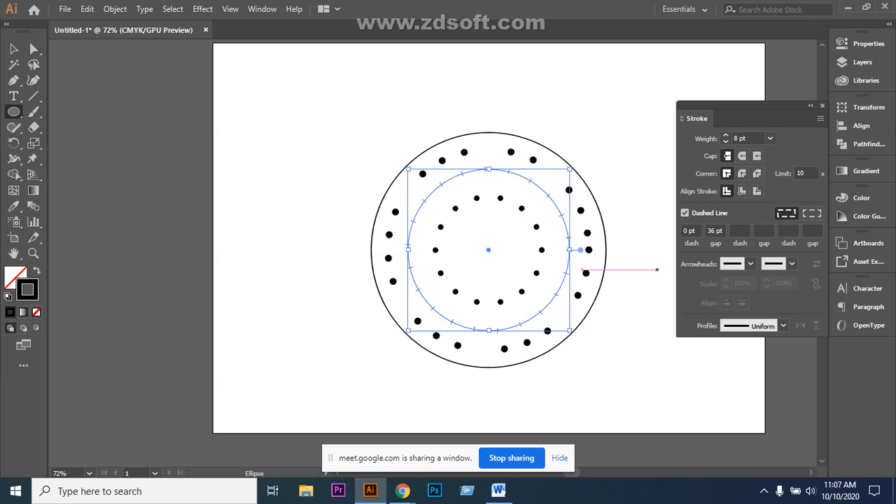
pyautogui.click(715, 230)
pyautogui.write('00')
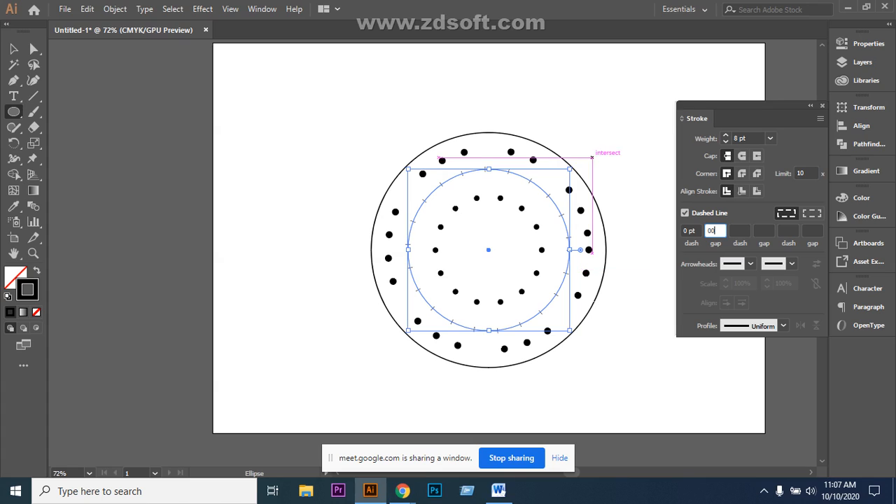
pyautogui.click(13, 49)
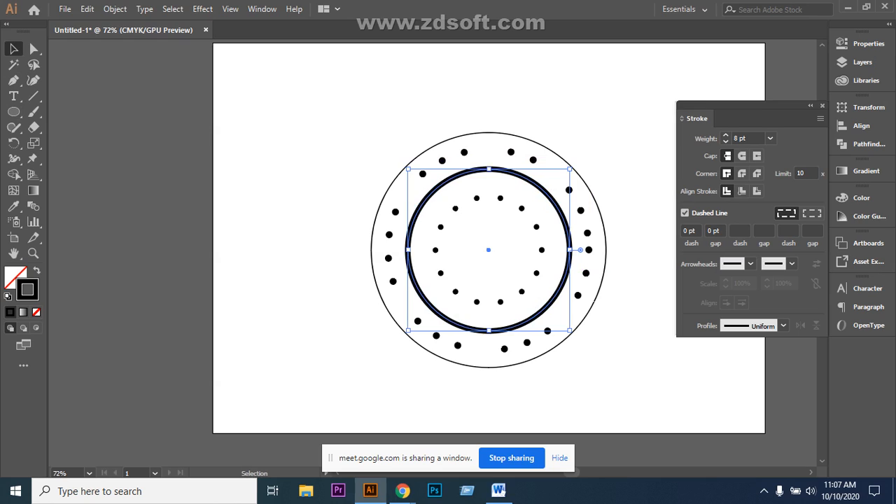
pyautogui.hotkey('ctrl', 'shift', 'a')
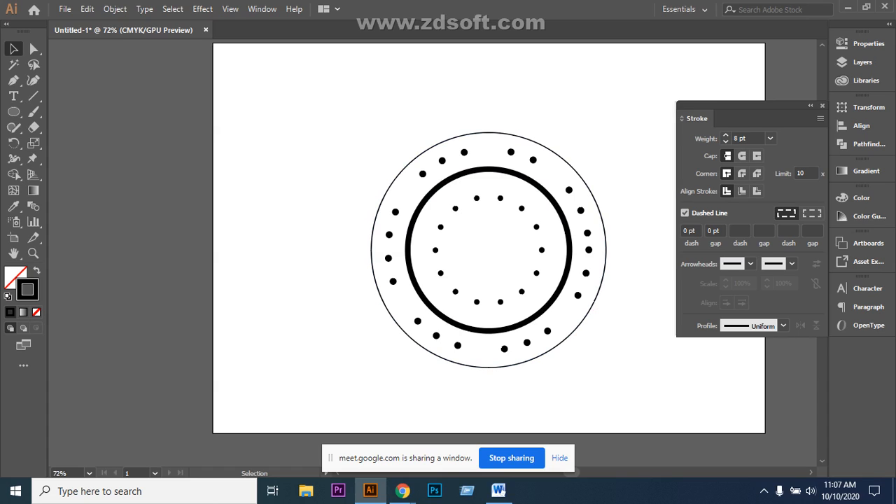
# Select all the circles and dots of the pattern and group them
pyautogui.scroll(-3, 489, 238)
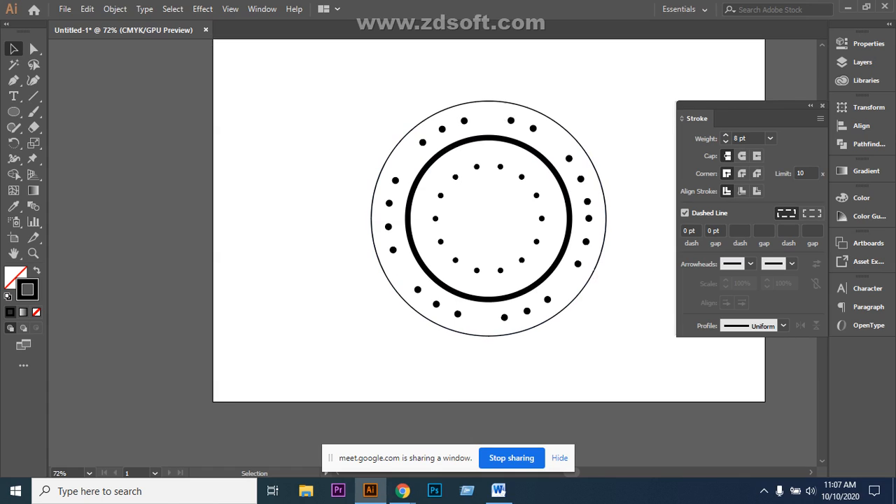
pyautogui.moveTo(350, 105); pyautogui.dragTo(628, 295)
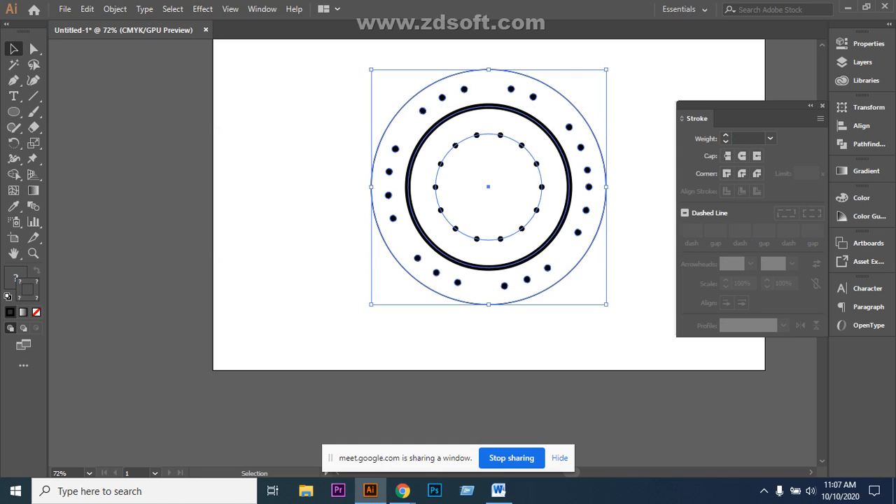
pyautogui.click(629, 294)
pyautogui.moveTo(371, 229); pyautogui.dragTo(662, 302)
pyautogui.rightClick(494, 137)
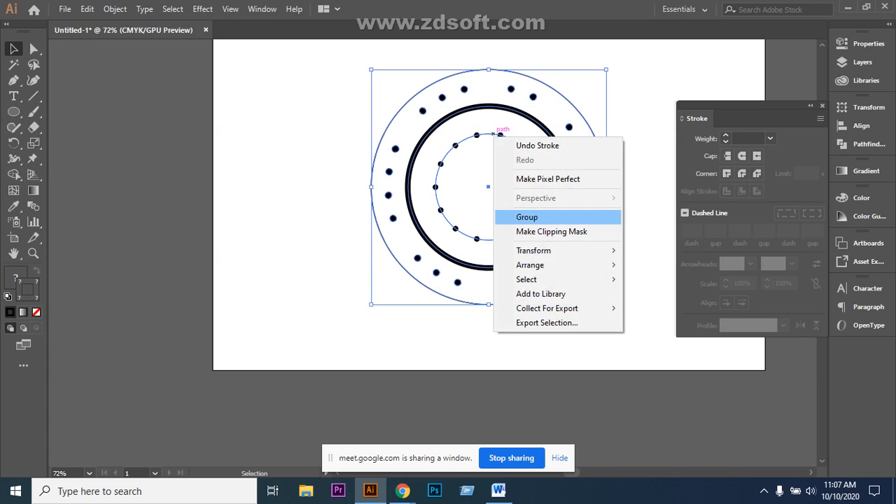
pyautogui.click(527, 217)
pyautogui.hotkey('ctrl', 'shift', 'a')
pyautogui.moveTo(344, 140); pyautogui.dragTo(482, 260)
pyautogui.moveTo(545, 199); pyautogui.dragTo(547, 199)
pyautogui.hotkey('ctrl', 'shift', 'a')
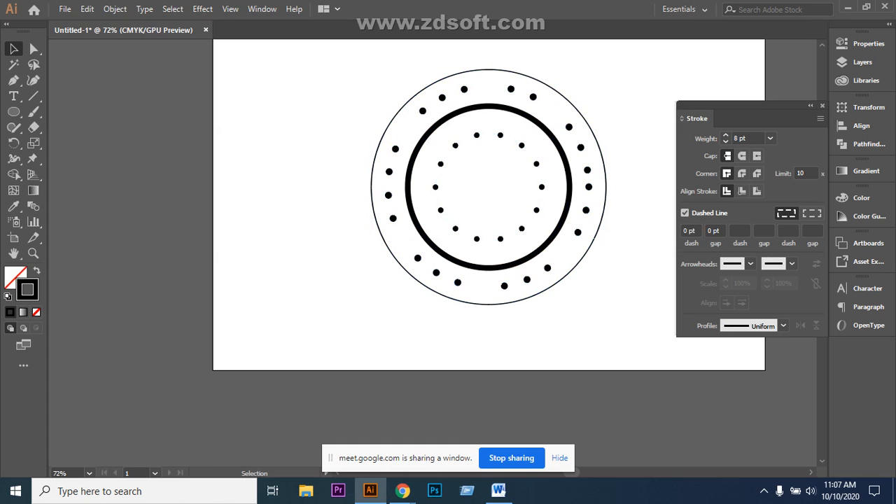
# Close the stroke settings and scale the whole pattern proportionally to a little over half its size
pyautogui.click(811, 106)
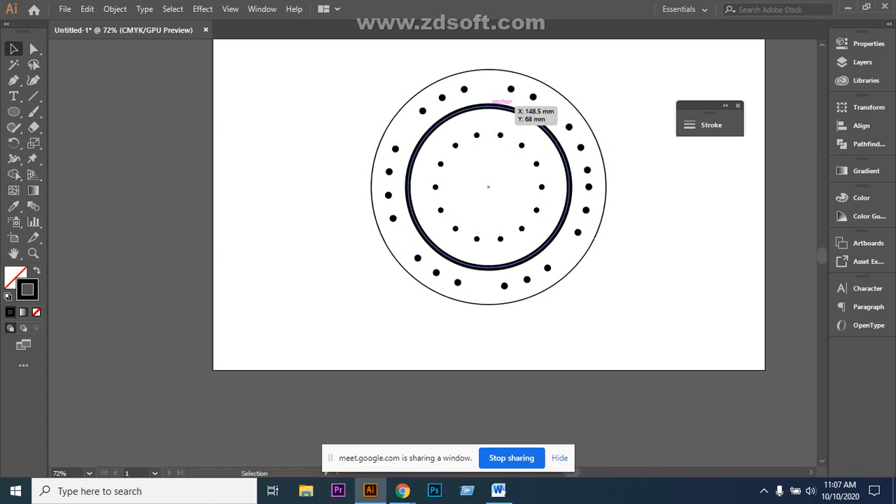
pyautogui.click(738, 105)
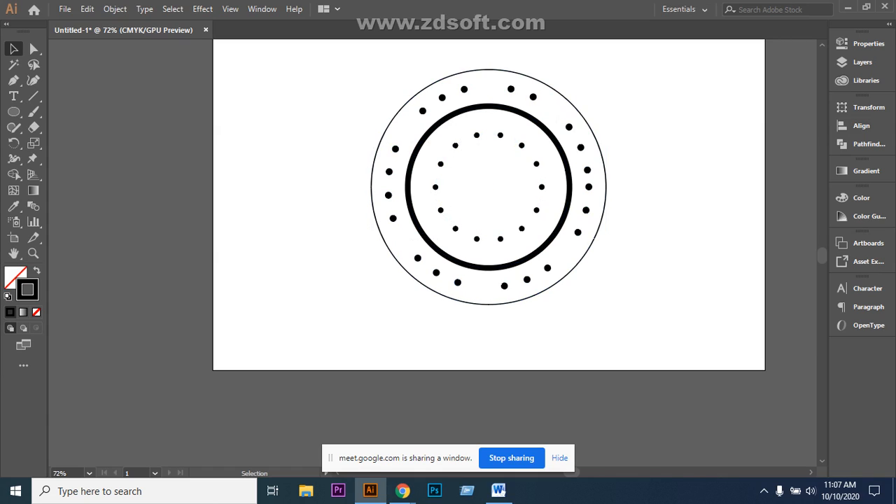
pyautogui.hotkey('ctrl', 'a')
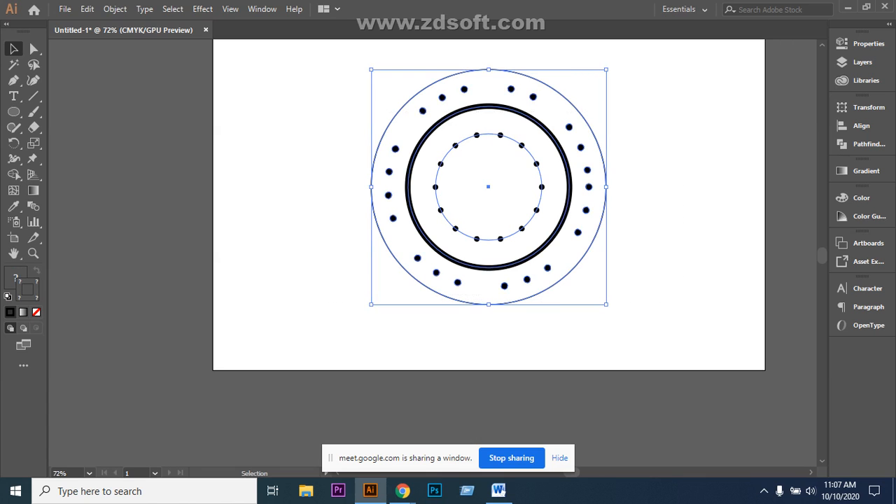
pyautogui.moveTo(371, 69); pyautogui.dragTo(473, 170)
pyautogui.hotkey('ctrl', 'shift', 'a')
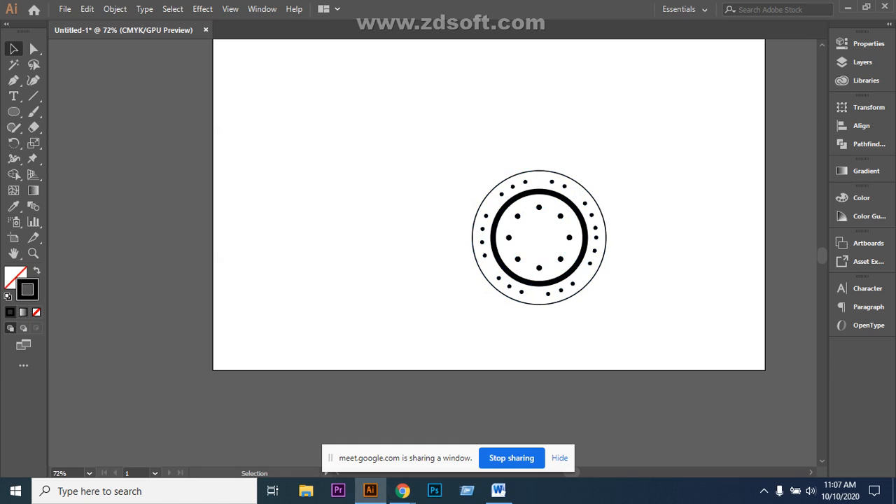
# Scale the whole pattern down further to about 70 percent and move it to the upper-left area of the artboard
pyautogui.hotkey('ctrl', 'a')
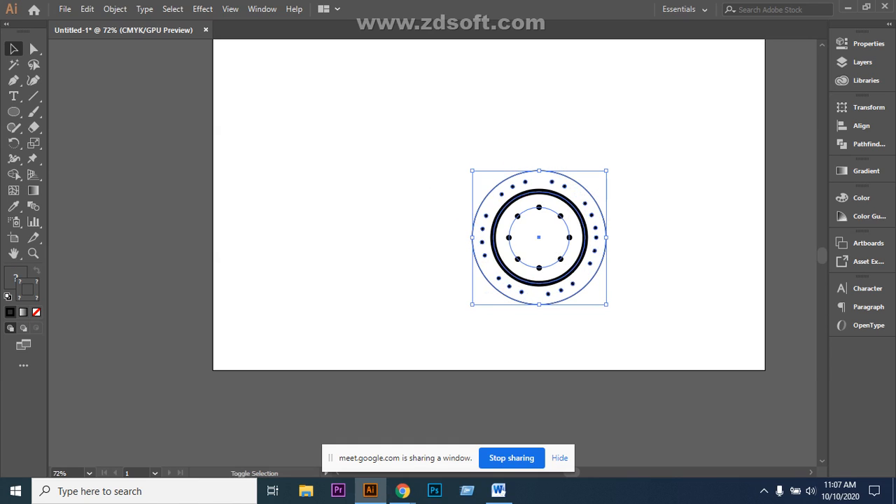
pyautogui.moveTo(472, 170); pyautogui.dragTo(511, 210)
pyautogui.moveTo(577, 219); pyautogui.dragTo(291, 123)
pyautogui.hotkey('ctrl', 'shift', 'a')
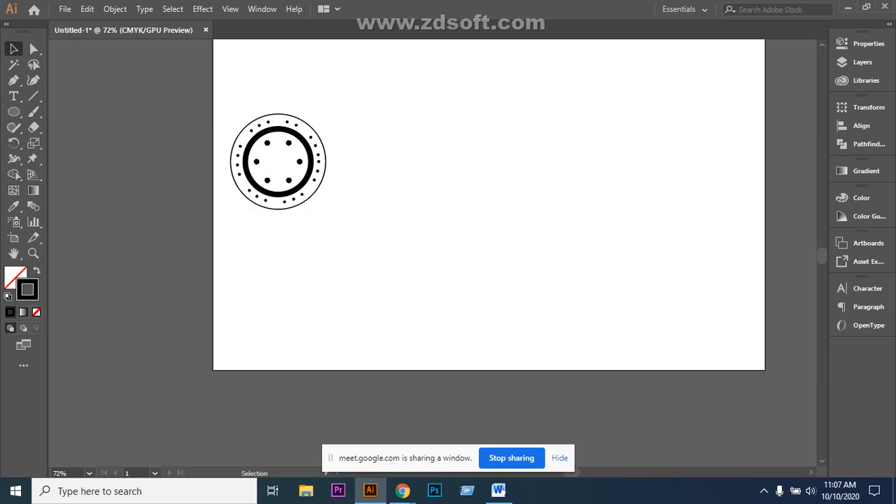
# Start an empty point text to the right of the circular pattern, clearing the placeholder, and set its font size to 72 pt
pyautogui.click(14, 95)
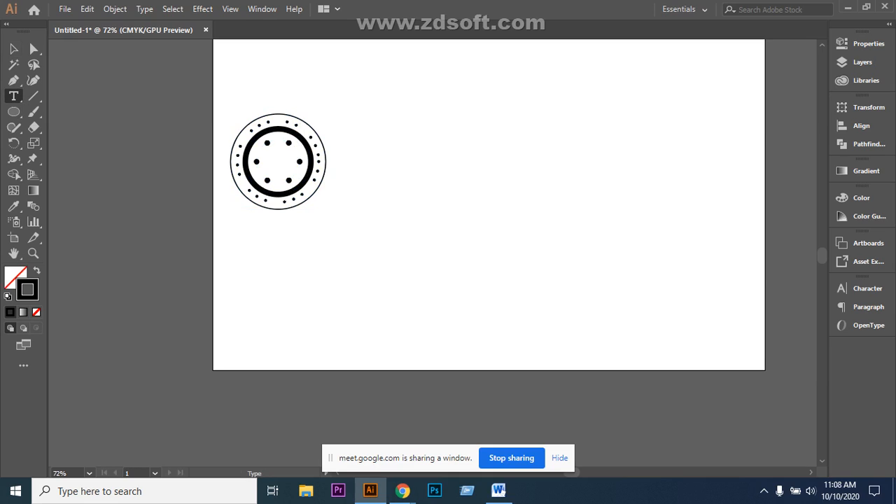
pyautogui.click(479, 183)
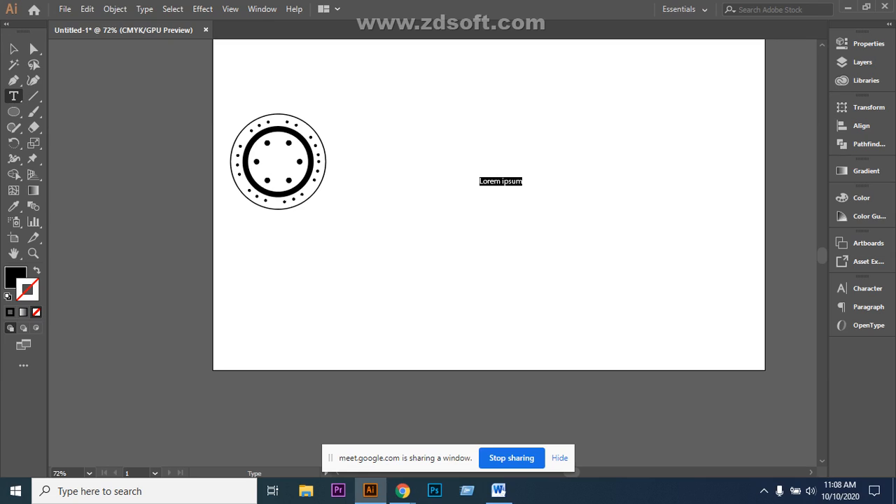
pyautogui.press('BackSpace')
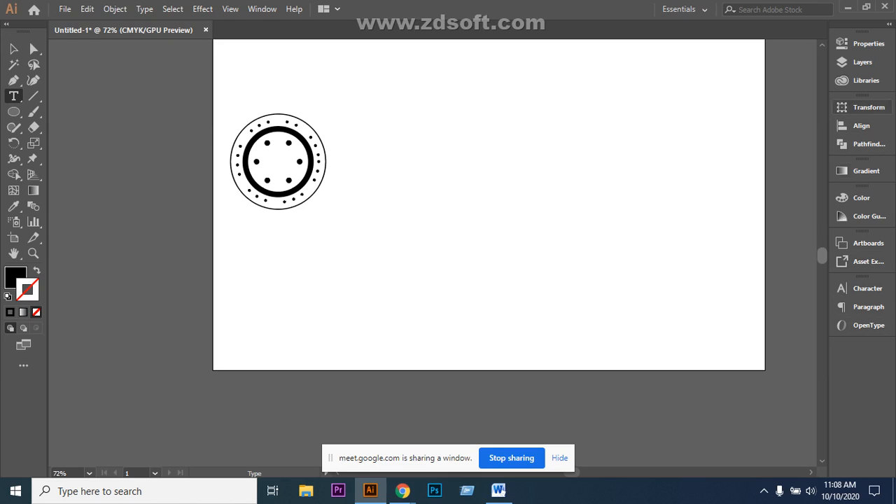
pyautogui.click(867, 288)
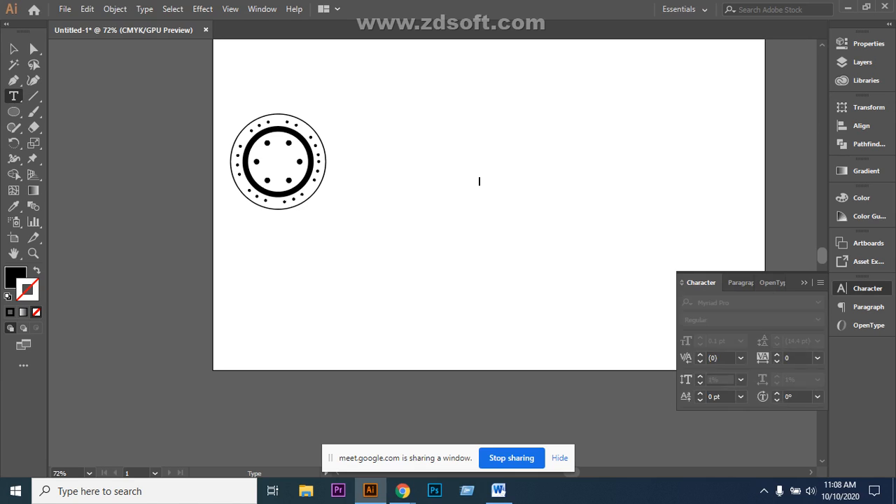
pyautogui.click(867, 289)
pyautogui.hotkey('ctrl', 't')
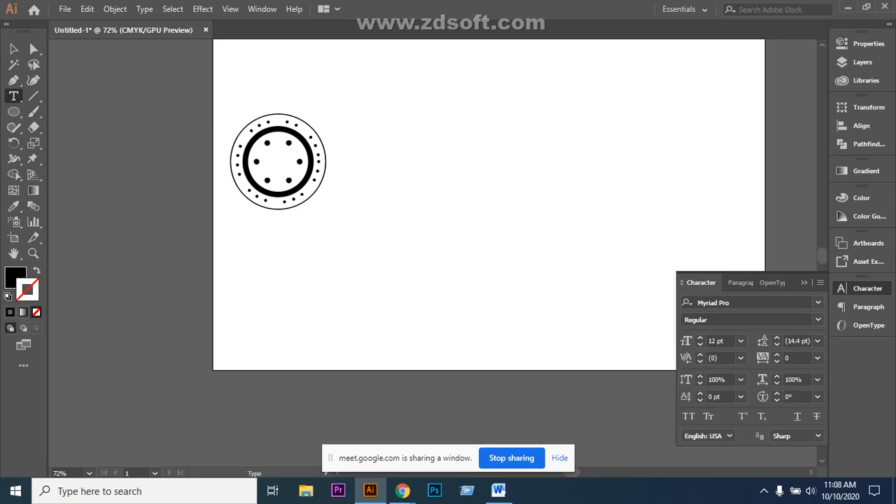
pyautogui.click(740, 341)
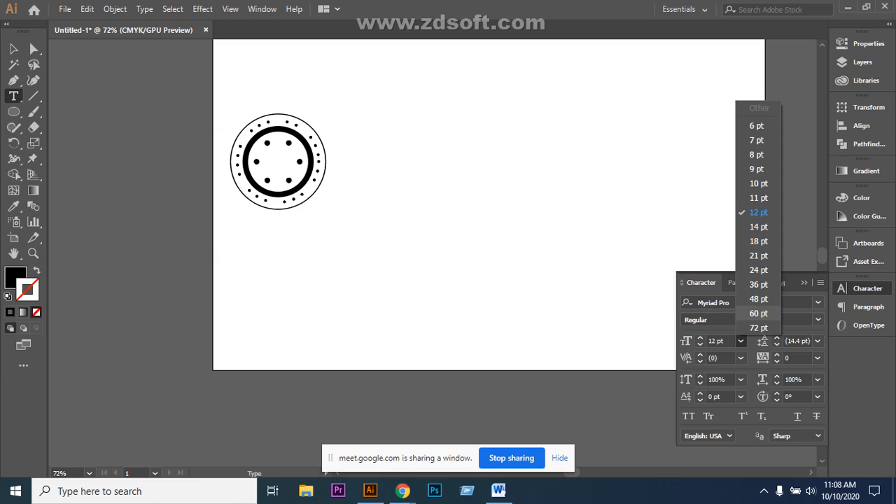
pyautogui.click(759, 328)
# Enter a capital T as the text to the right of the circular pattern
pyautogui.click(479, 184)
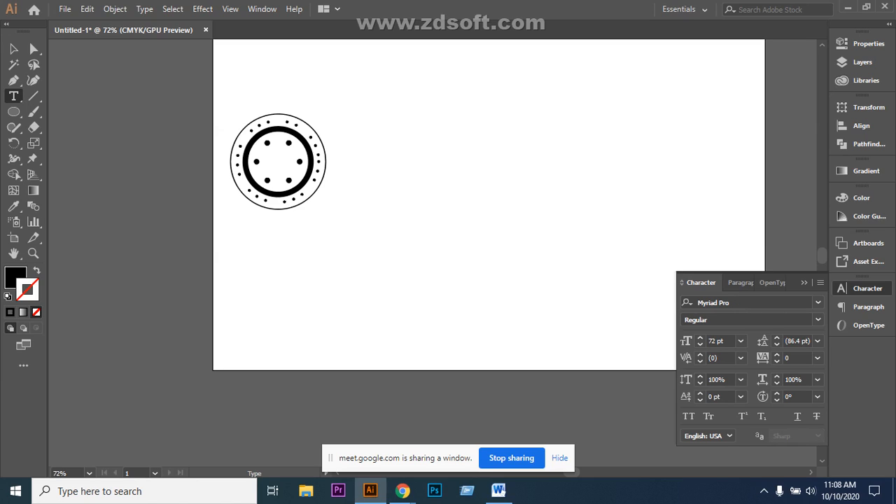
pyautogui.write('t')
pyautogui.press('BackSpace')
pyautogui.write('T')
pyautogui.click(742, 303)
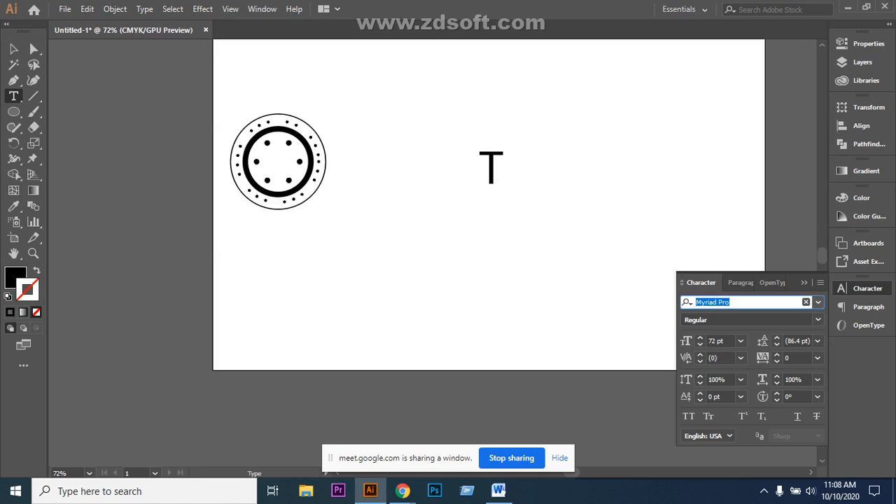
pyautogui.click(817, 303)
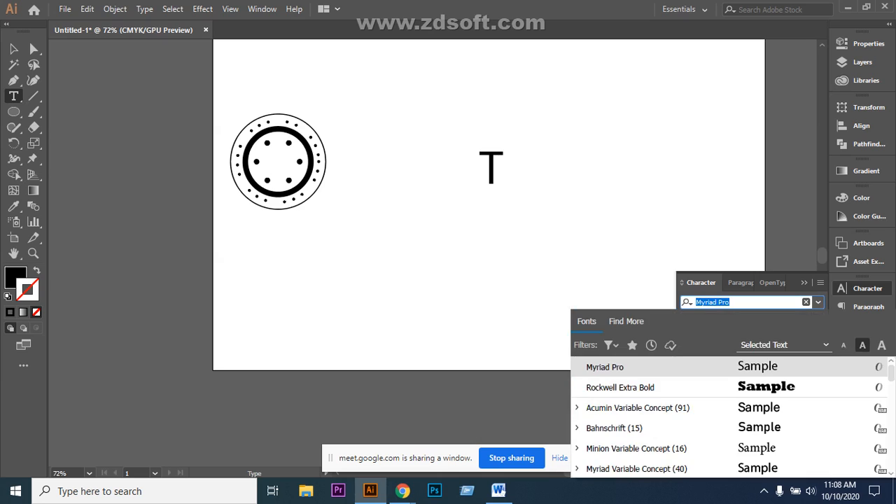
pyautogui.click(818, 302)
pyautogui.click(742, 303)
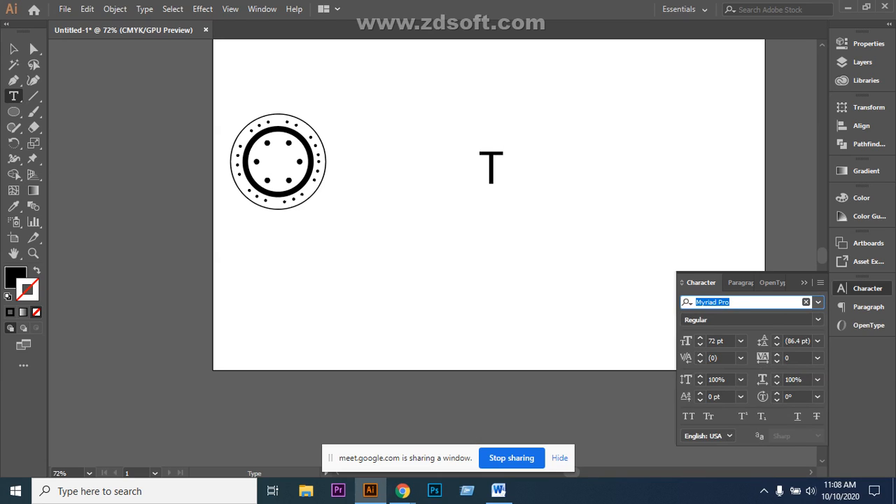
pyautogui.press('Down')
pyautogui.press('Up')
pyautogui.click(728, 302)
pyautogui.click(817, 302)
pyautogui.click(818, 303)
pyautogui.click(818, 302)
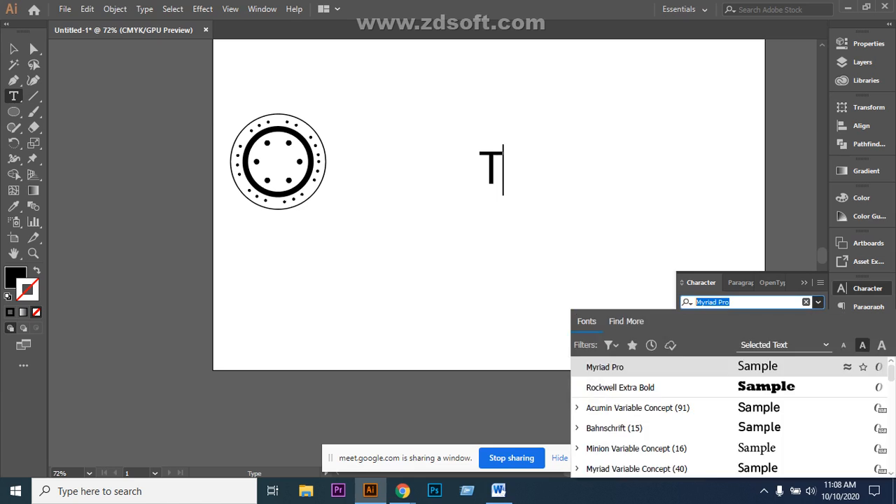
pyautogui.click(817, 303)
pyautogui.click(818, 302)
pyautogui.click(818, 302)
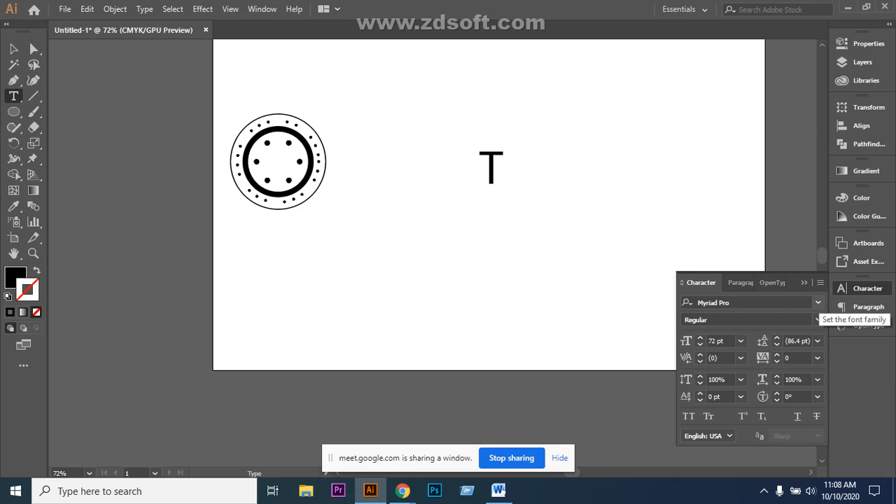
# Select the T as an object and preview the font families on it, from Rockwell Extra Bold down to Arial Rounded MT Bold
pyautogui.click(13, 49)
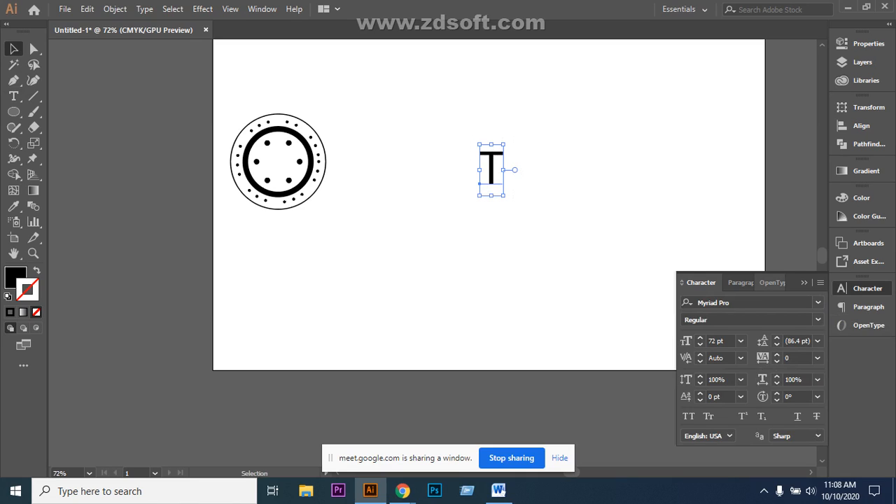
pyautogui.click(817, 302)
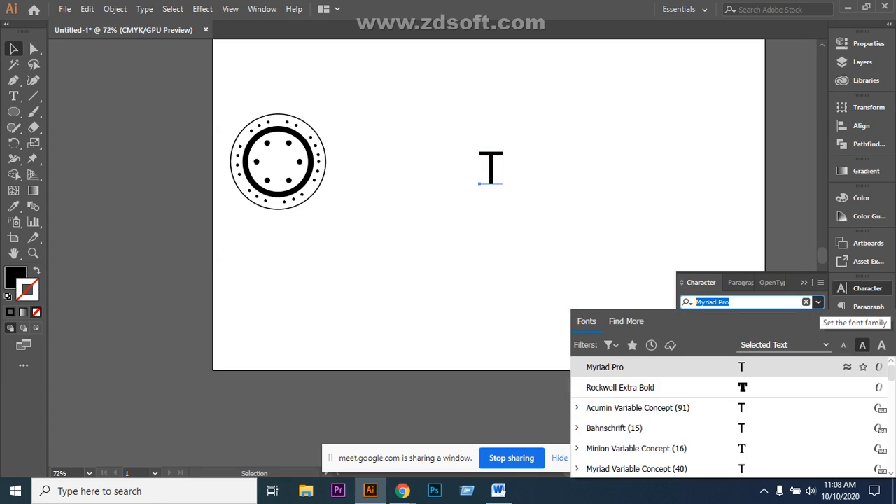
pyautogui.click(818, 303)
pyautogui.click(818, 302)
pyautogui.click(818, 302)
pyautogui.click(818, 303)
pyautogui.moveTo(734, 303); pyautogui.dragTo(694, 303)
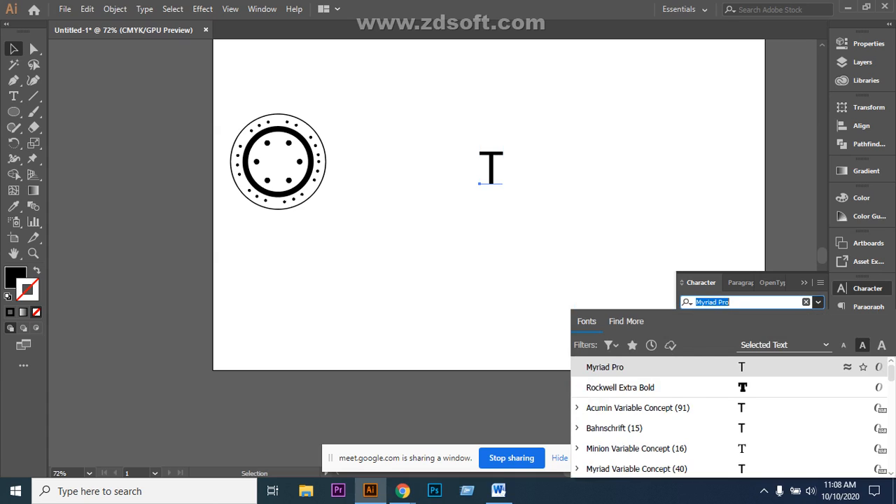
pyautogui.press('Down')
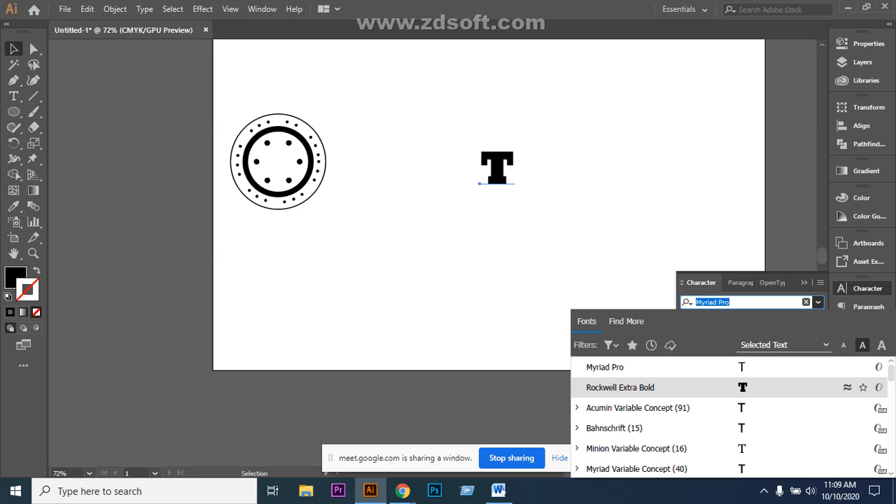
pyautogui.press('Down')
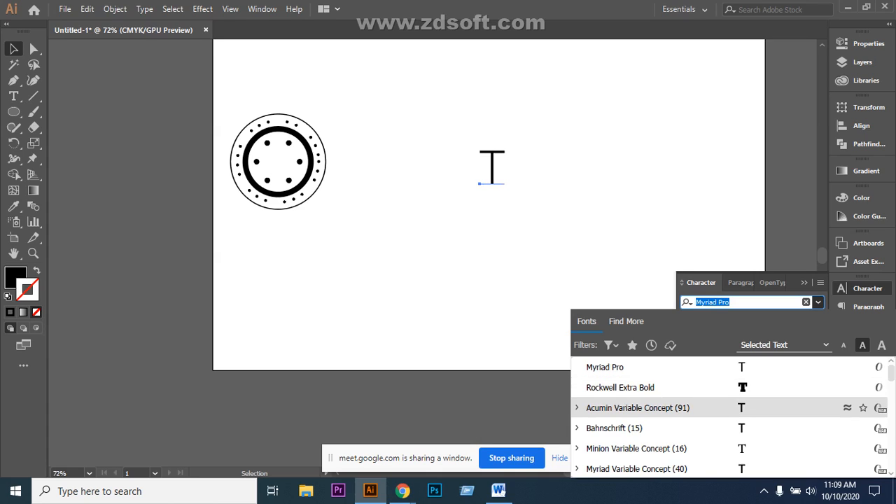
pyautogui.press('Down')
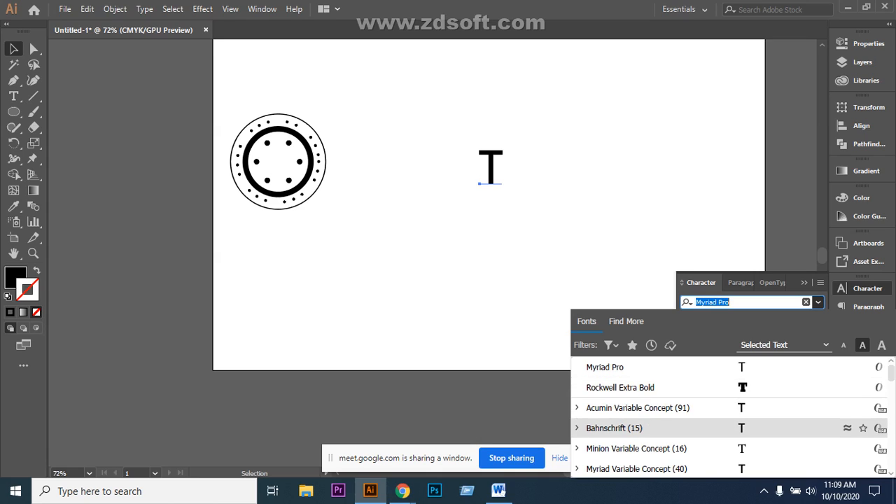
pyautogui.press('Down')
pyautogui.press('Down')
pyautogui.press('Down')
pyautogui.press('Down')
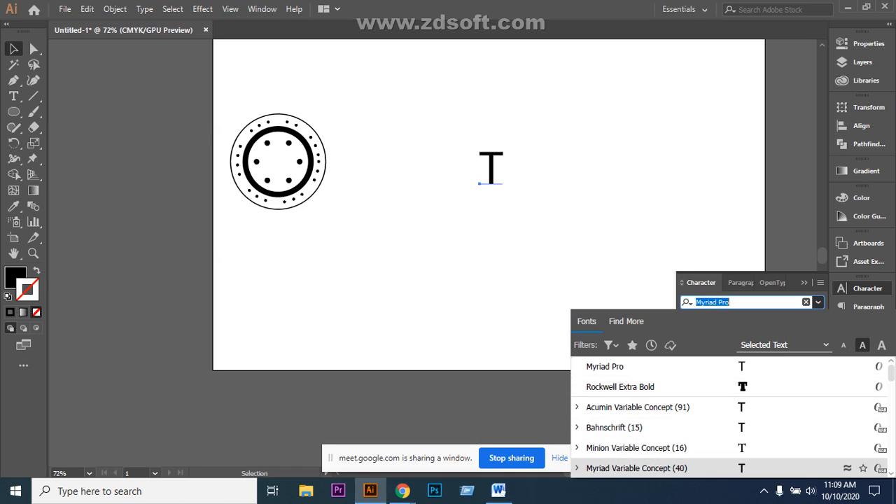
pyautogui.press('Down')
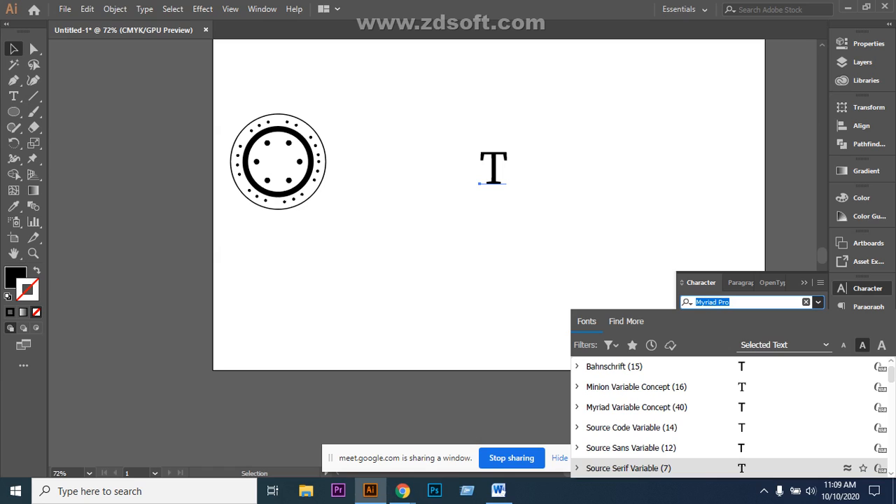
pyautogui.press('Down')
pyautogui.press('Down')
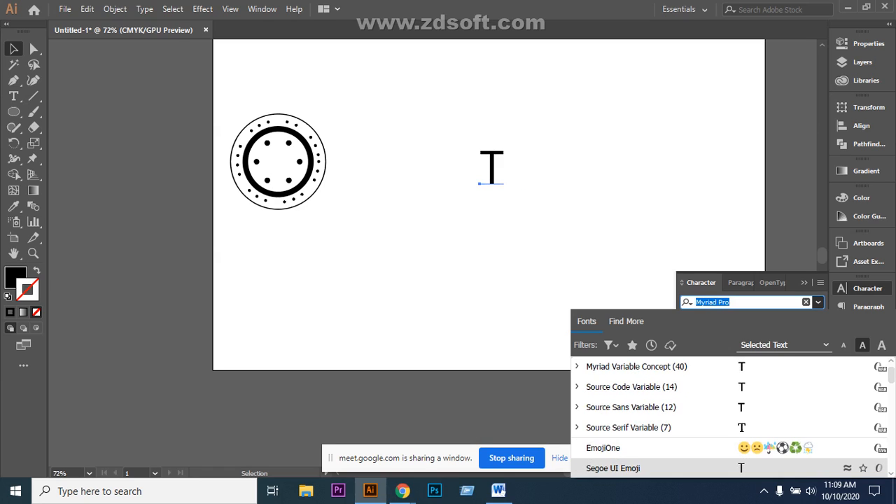
pyautogui.press('Down')
pyautogui.press('Down')
pyautogui.press('Down')
pyautogui.press('Down')
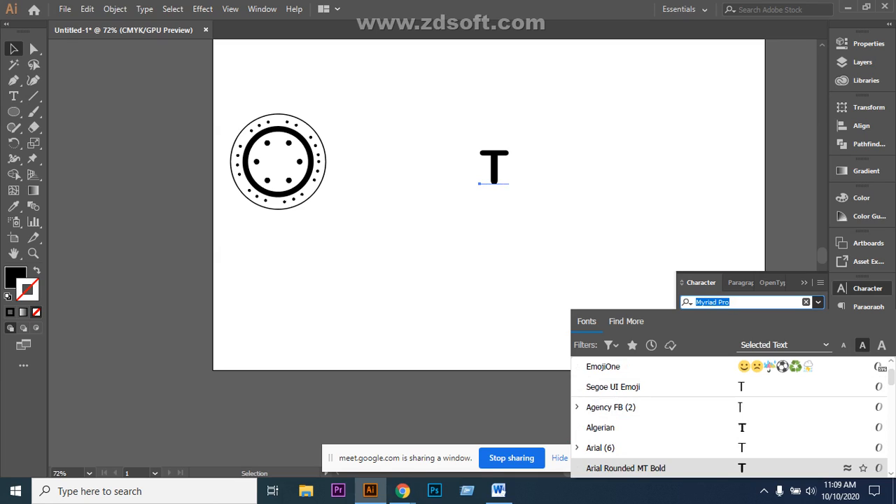
pyautogui.press('Escape')
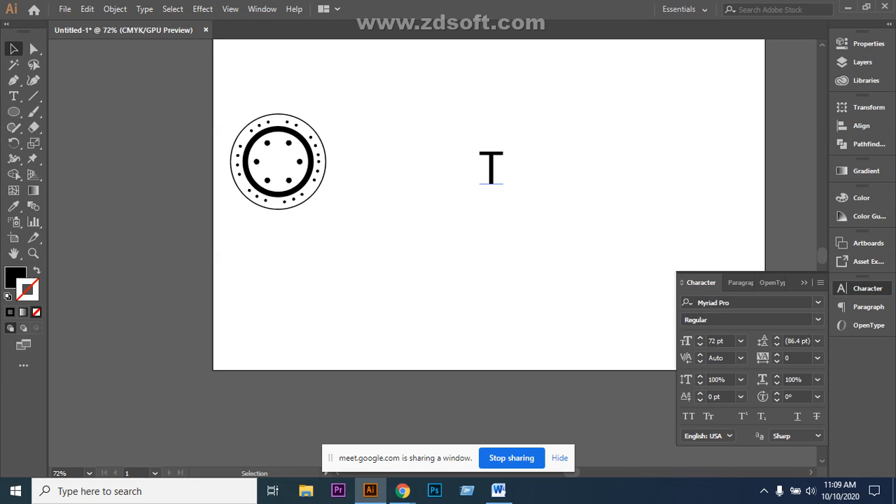
pyautogui.press('Escape')
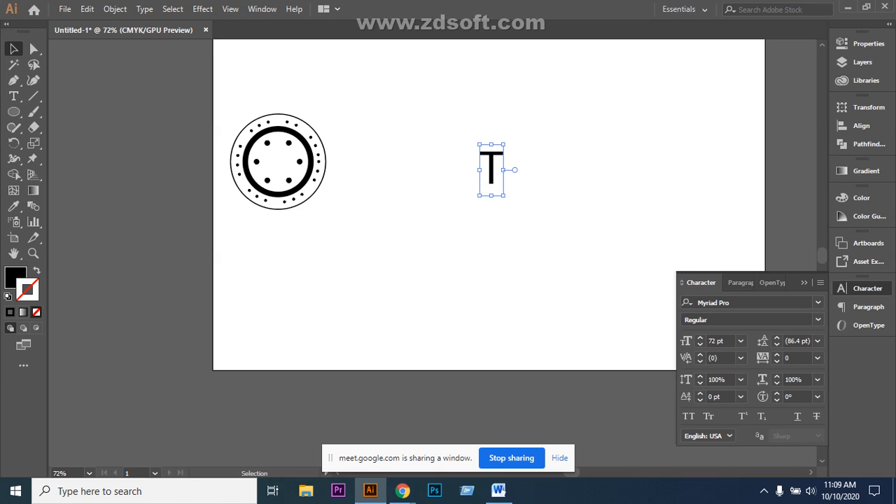
pyautogui.doubleClick(496, 170)
pyautogui.press('Escape')
pyautogui.click(818, 302)
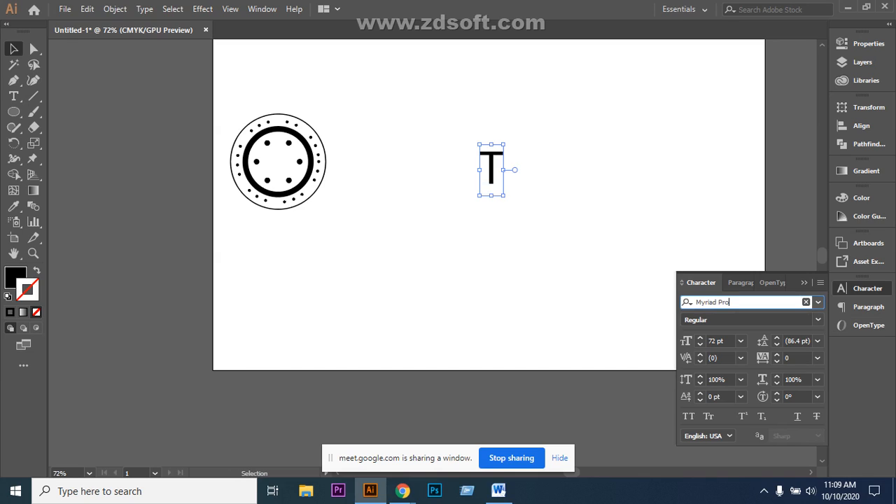
pyautogui.moveTo(730, 302); pyautogui.dragTo(694, 302)
pyautogui.press('Down')
pyautogui.press('Down')
pyautogui.press('Escape')
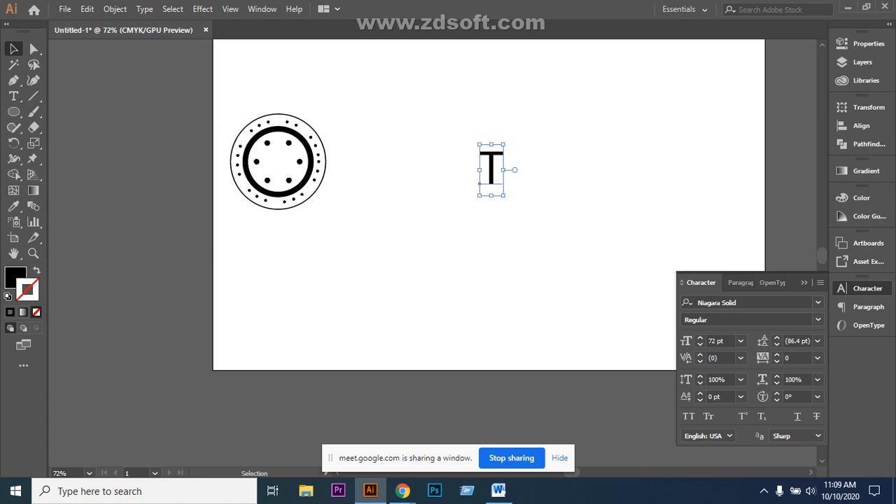
# Step through the font families on the selected T and apply Rockwell Regular
pyautogui.click(818, 302)
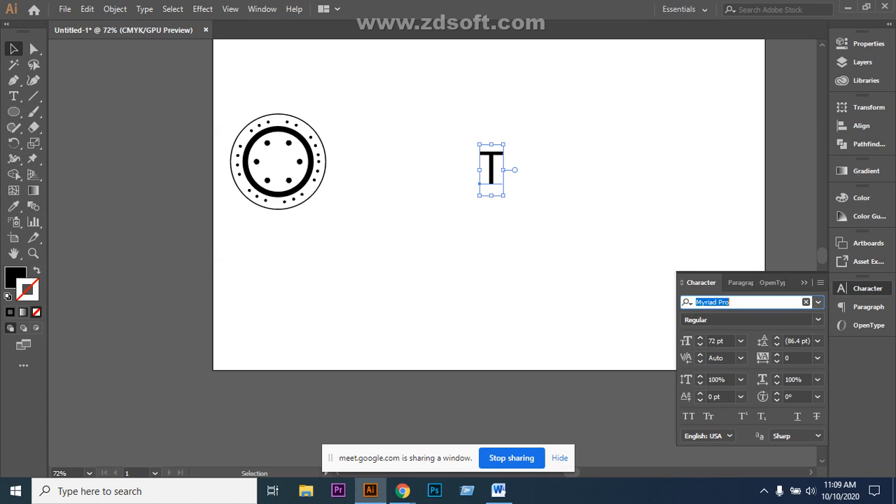
pyautogui.press('Down')
pyautogui.press('Down')
pyautogui.press('Down')
pyautogui.press('Down')
pyautogui.press('Down')
pyautogui.press('Down')
pyautogui.press('Down')
pyautogui.press('Down')
pyautogui.press('Down')
pyautogui.press('Down')
pyautogui.press('Down')
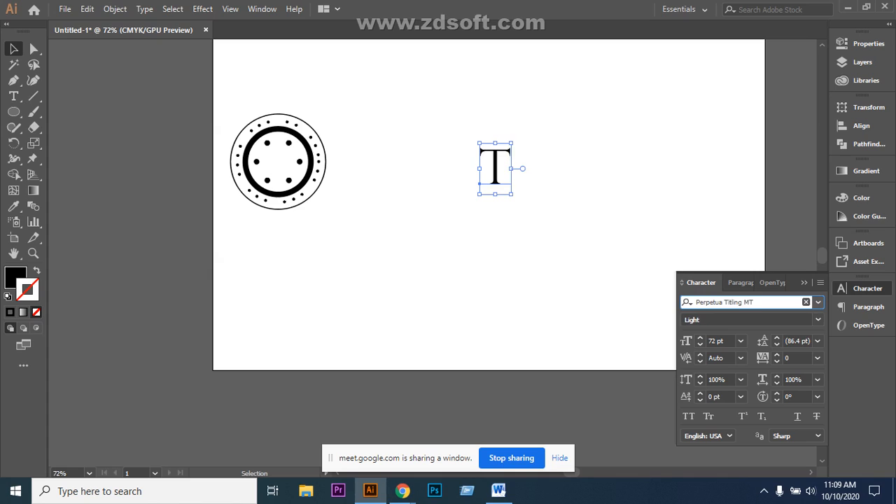
pyautogui.press('Down')
pyautogui.press('Down')
pyautogui.press('Down')
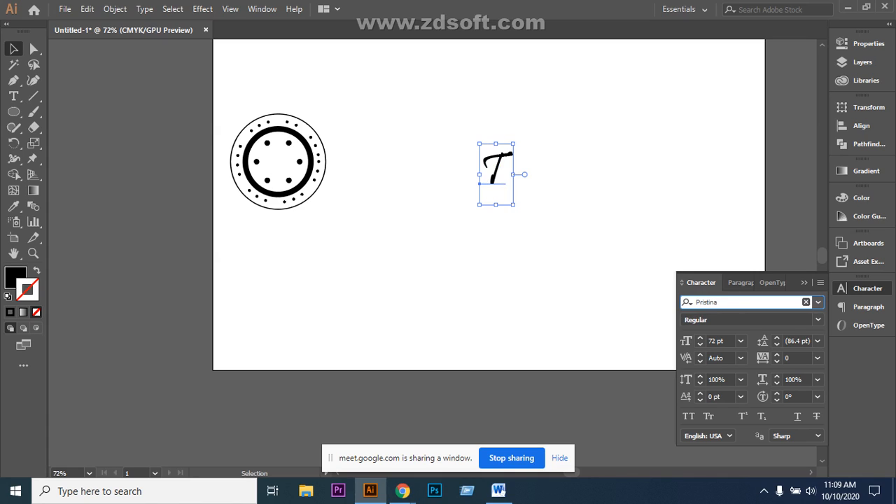
pyautogui.press('Down')
pyautogui.press('Down')
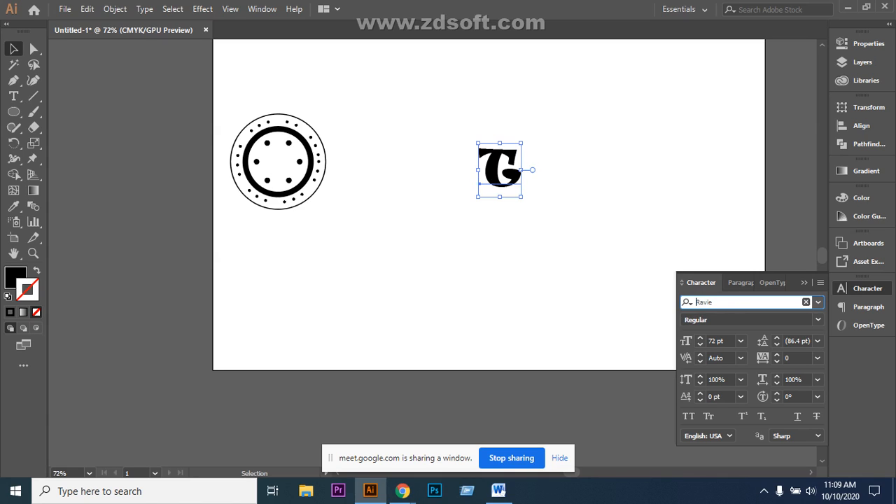
pyautogui.press('Down')
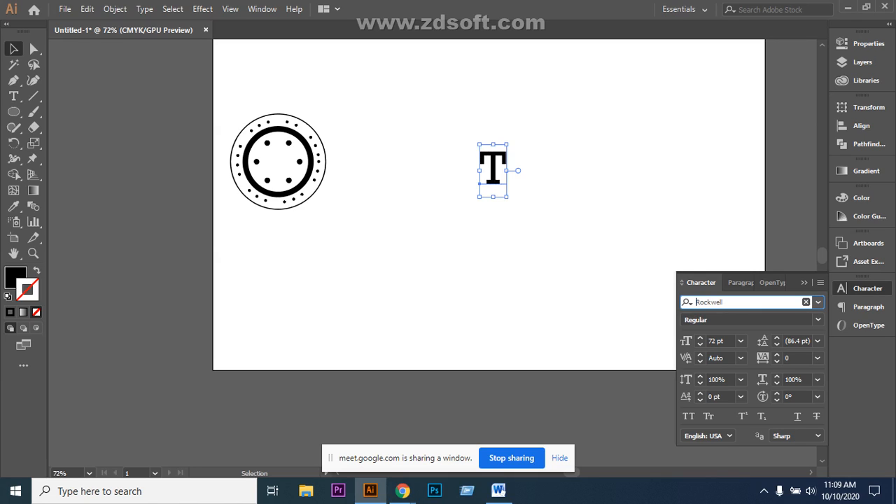
pyautogui.press('Return')
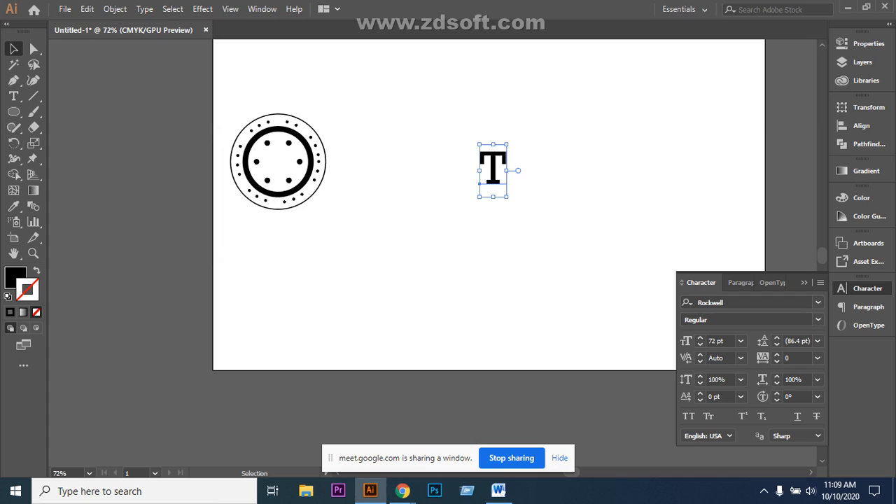
# Scale the T up proportionally to about 215 pt and move it up beside the circular pattern
pyautogui.moveTo(507, 197); pyautogui.dragTo(653, 300)
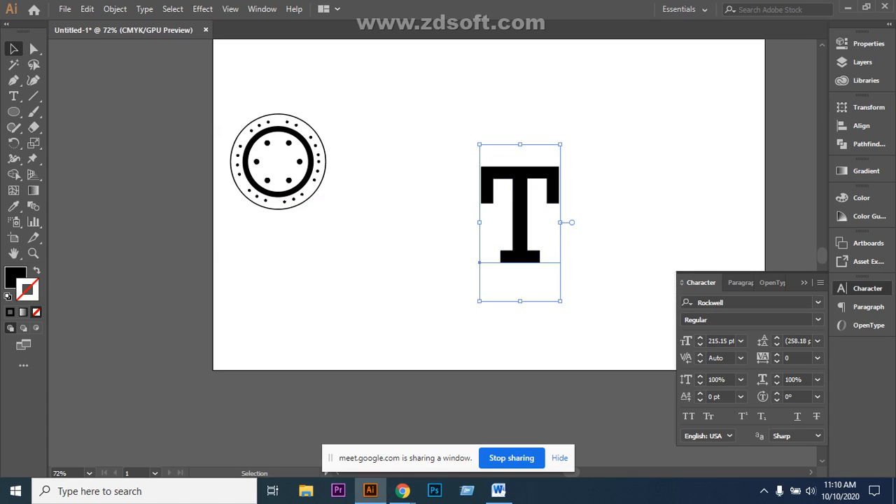
pyautogui.moveTo(534, 172); pyautogui.dragTo(438, 99)
pyautogui.click(522, 210)
pyautogui.click(424, 143)
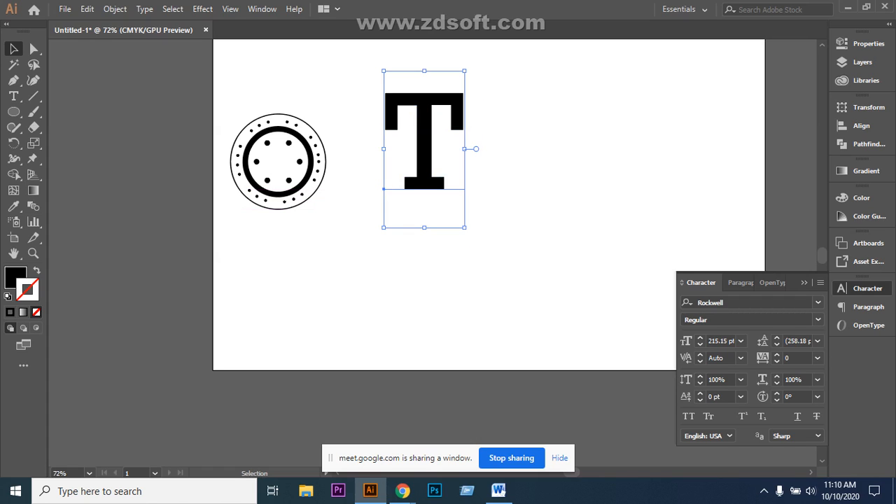
# Enter a capital S as separate point text to the right of the T and select it as an object
pyautogui.click(14, 96)
pyautogui.click(591, 186)
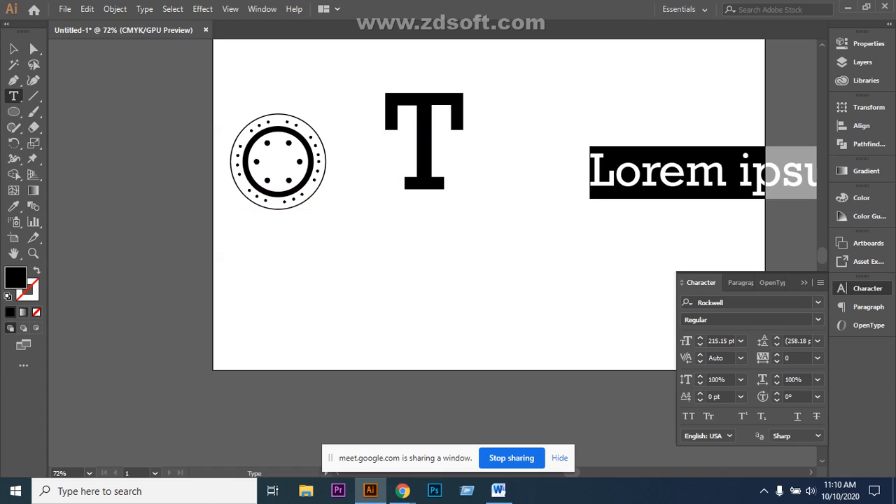
pyautogui.press('BackSpace')
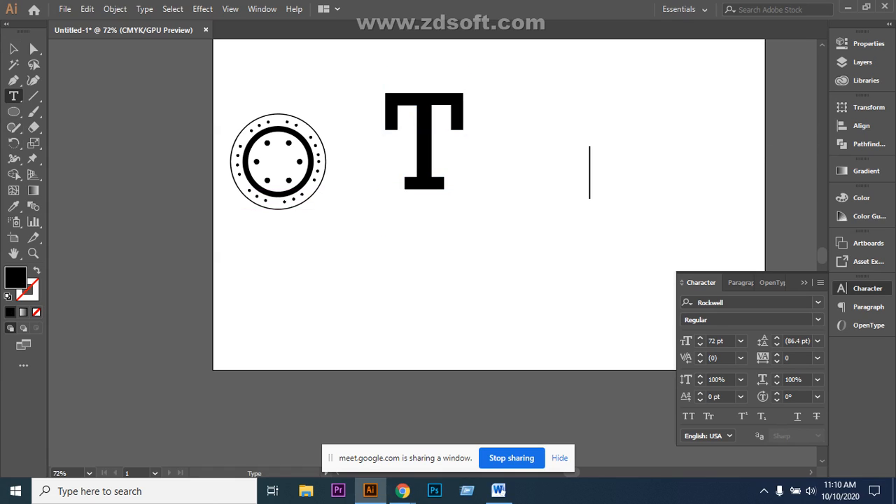
pyautogui.write('S')
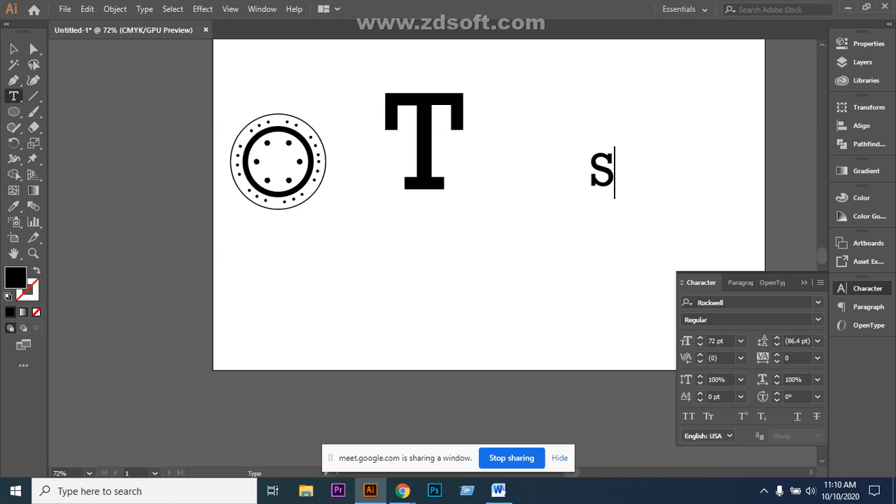
pyautogui.press('Escape')
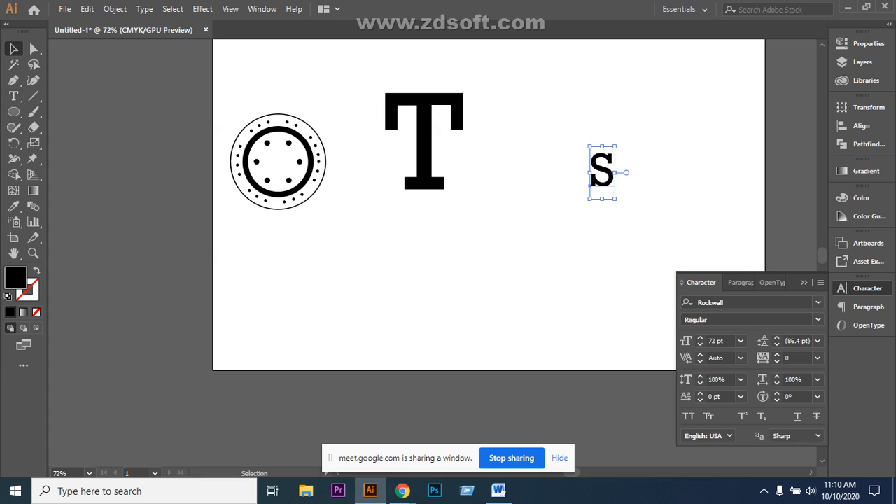
# Step through the font families on the selected S and apply Myriad Pro Regular
pyautogui.click(742, 302)
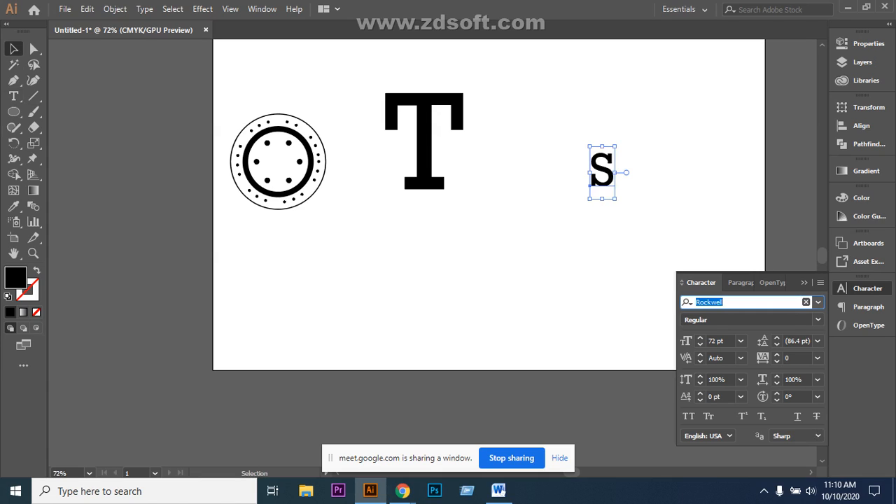
pyautogui.press('Down')
pyautogui.press('Down')
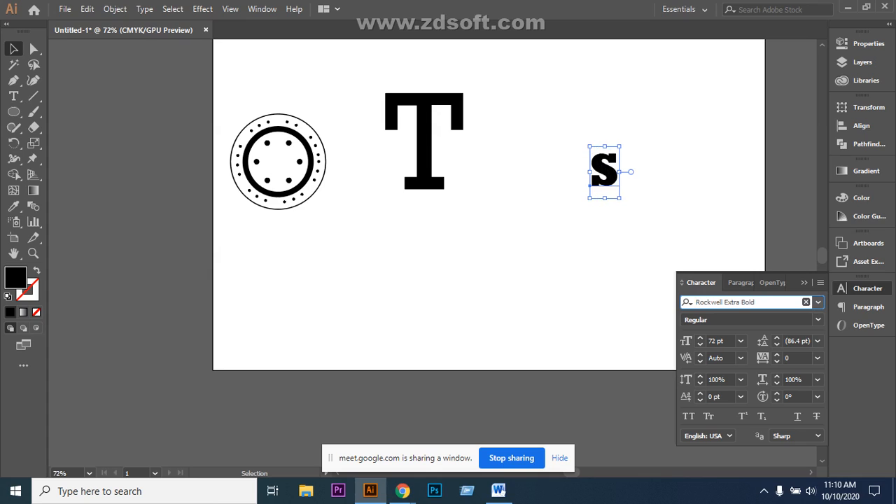
pyautogui.press('Down')
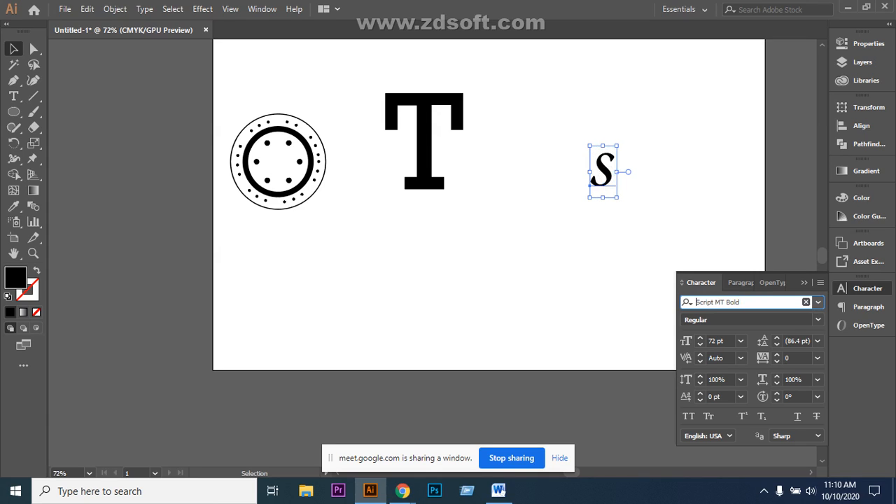
pyautogui.tripleClick(737, 302)
pyautogui.click(696, 303)
pyautogui.press('Up')
pyautogui.press('Up')
pyautogui.press('Up')
pyautogui.press('Up')
pyautogui.press('Up')
pyautogui.press('Up')
pyautogui.press('Up')
pyautogui.press('Up')
pyautogui.press('Up')
pyautogui.press('Up')
pyautogui.press('Up')
pyautogui.press('Up')
pyautogui.press('Up')
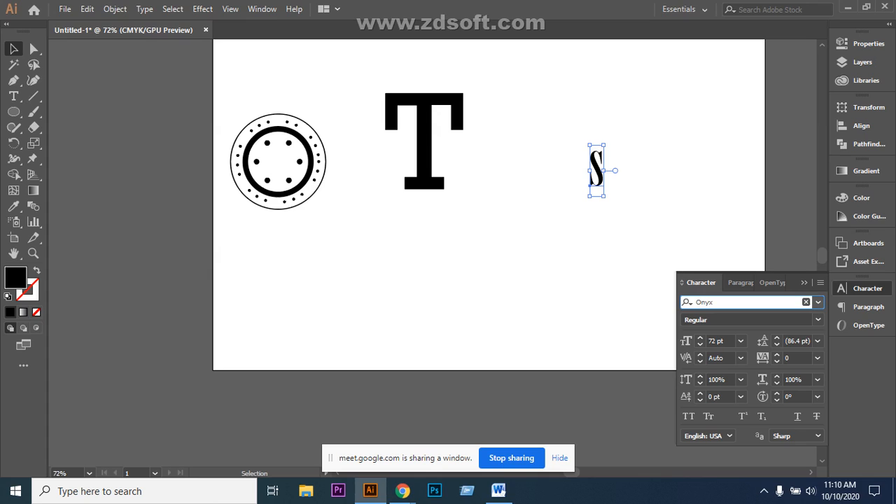
pyautogui.press('Up')
pyautogui.press('Up')
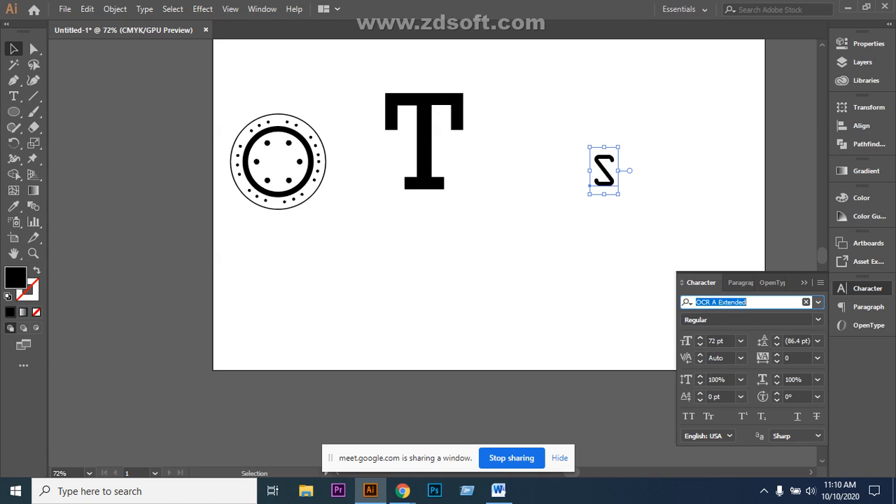
pyautogui.press('Up')
pyautogui.press('Up')
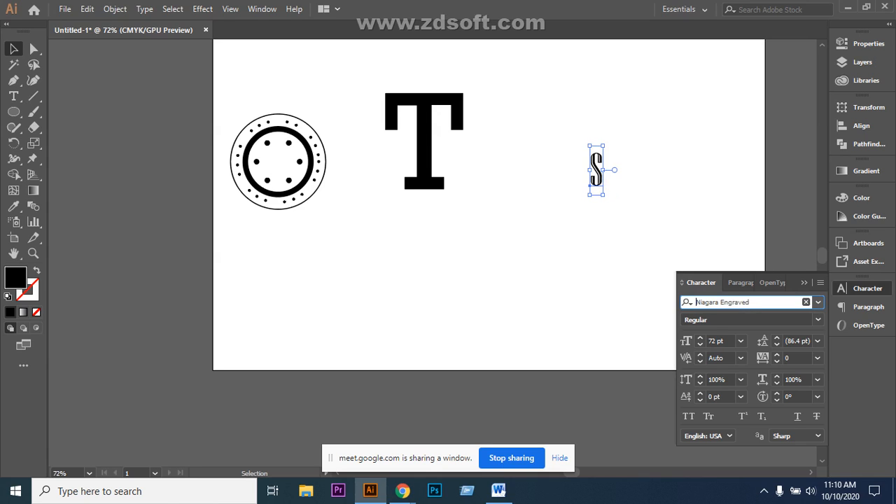
pyautogui.press('Up')
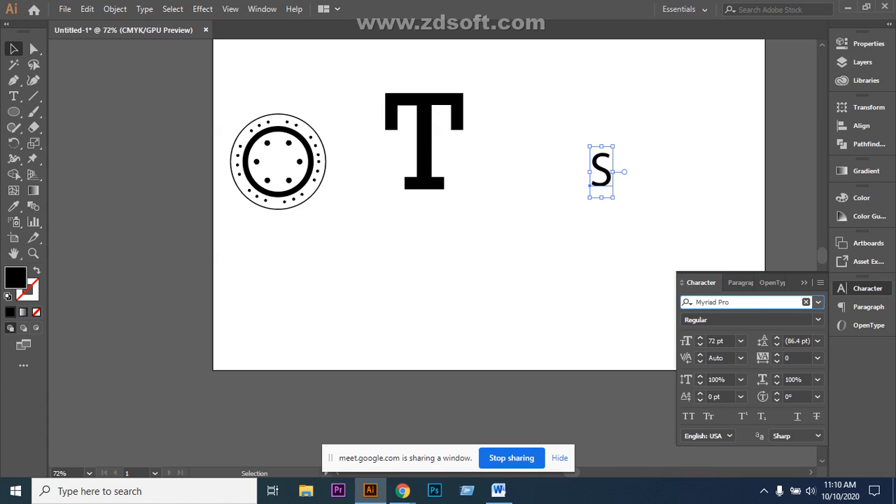
pyautogui.click(666, 219)
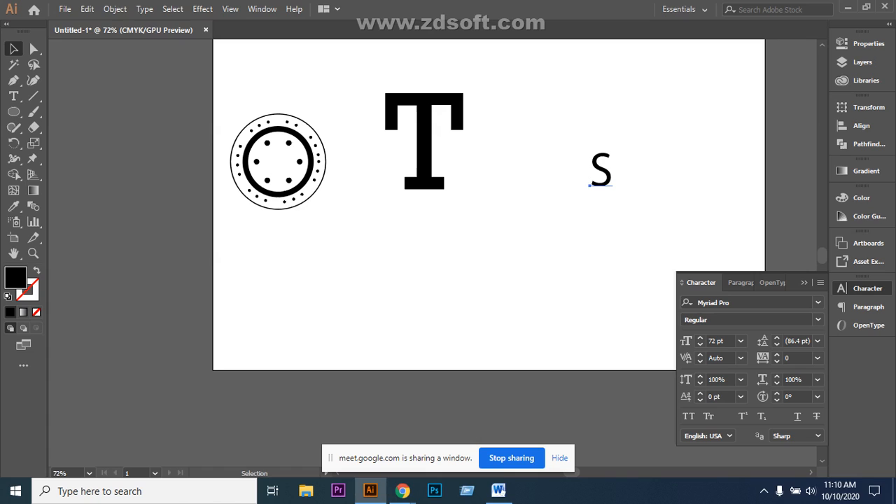
# Scale the S up proportionally to about 211 pt so it nearly matches the T
pyautogui.click(601, 171)
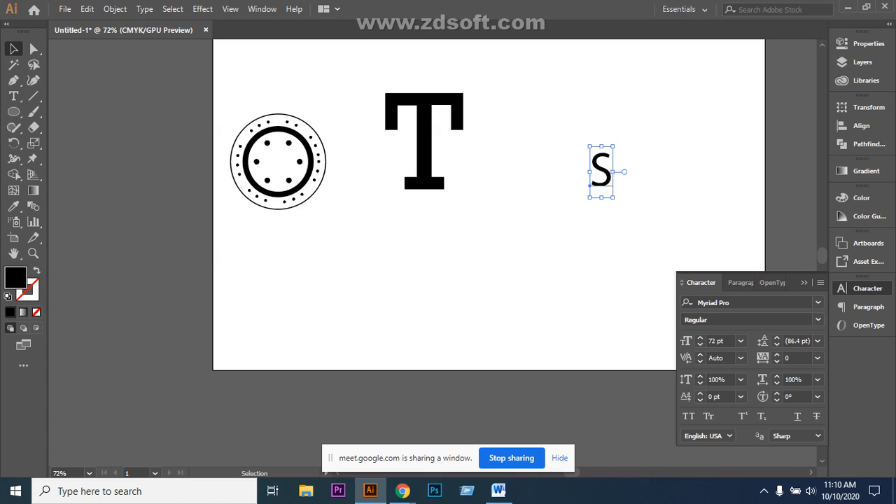
pyautogui.moveTo(614, 198); pyautogui.dragTo(658, 297)
pyautogui.click(690, 242)
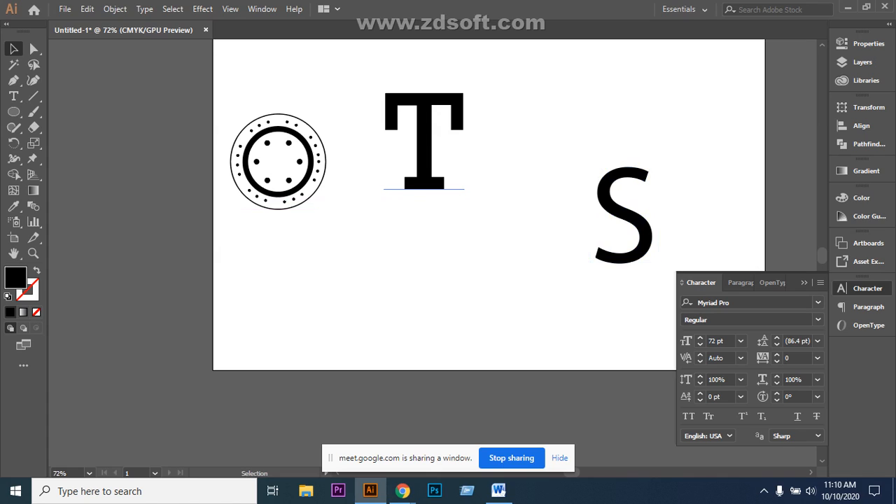
# Move the T down and right towards the S, and shift the S slightly down and left
pyautogui.moveTo(439, 147); pyautogui.dragTo(518, 193)
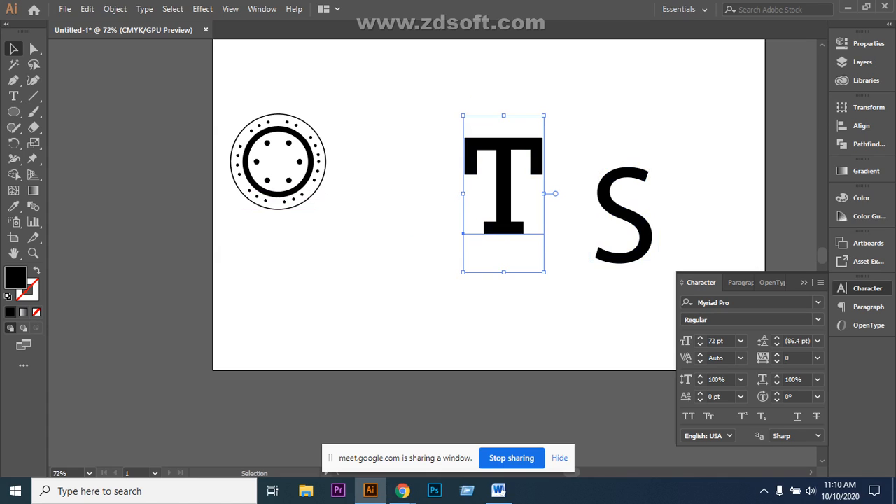
pyautogui.moveTo(641, 211); pyautogui.dragTo(627, 243)
pyautogui.click(683, 228)
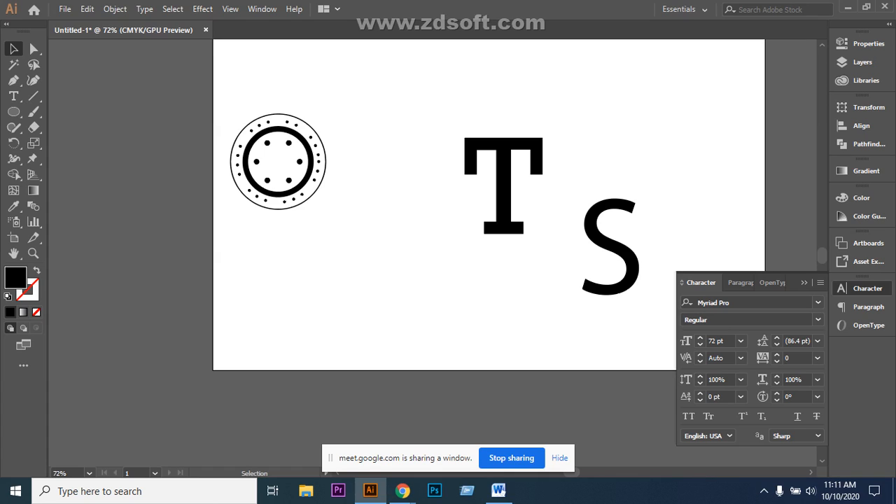
# Fill the T with a dark red colour
pyautogui.click(504, 187)
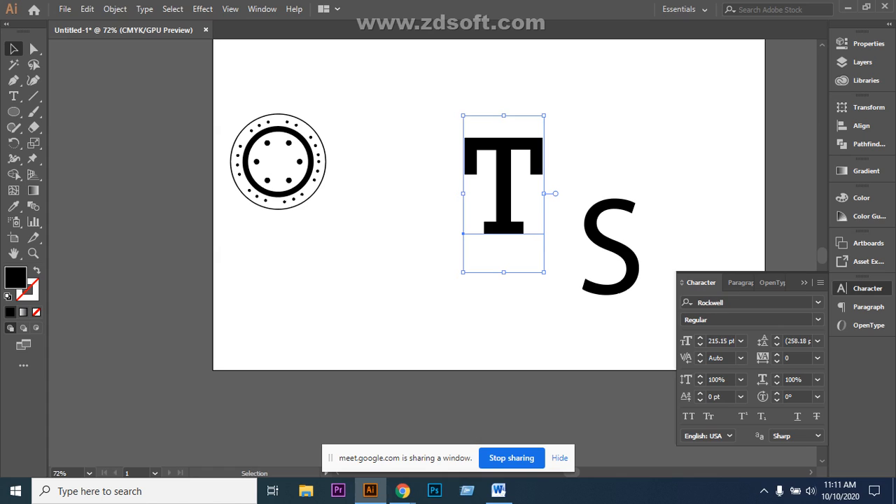
pyautogui.doubleClick(16, 278)
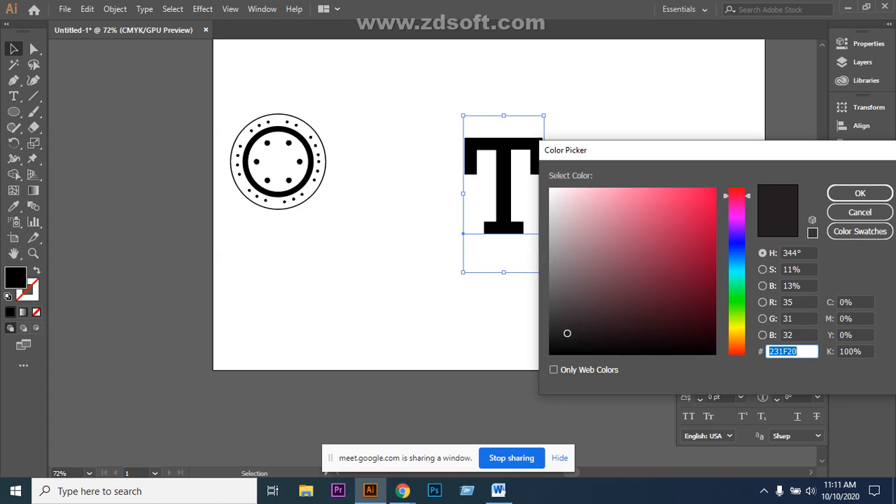
pyautogui.click(685, 266)
pyautogui.click(860, 193)
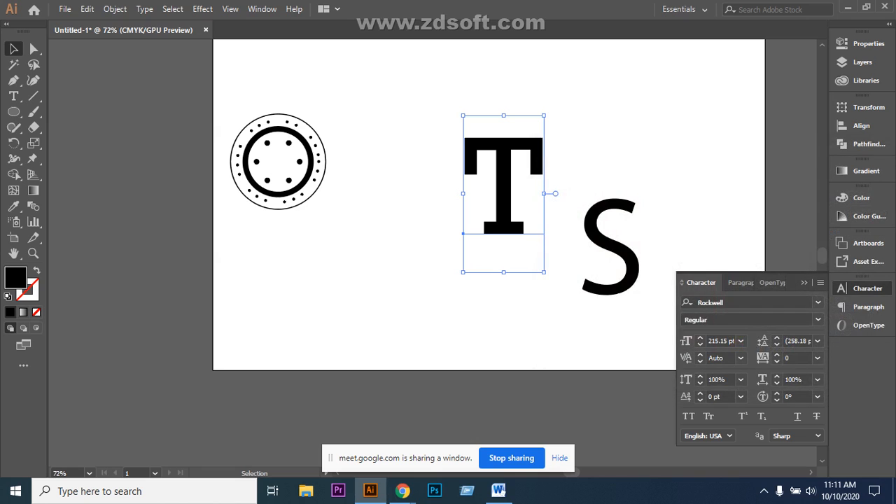
pyautogui.click(672, 196)
# Fill the S with the light blue colour 22B7F2
pyautogui.click(611, 247)
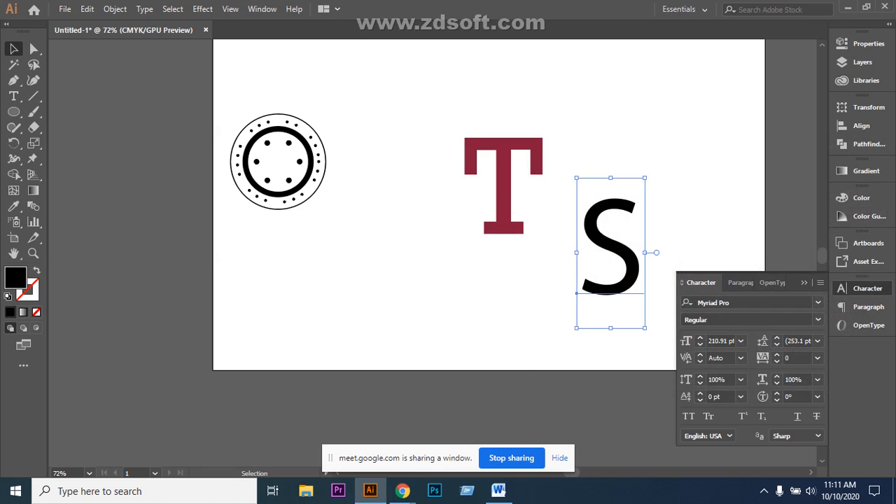
pyautogui.doubleClick(16, 278)
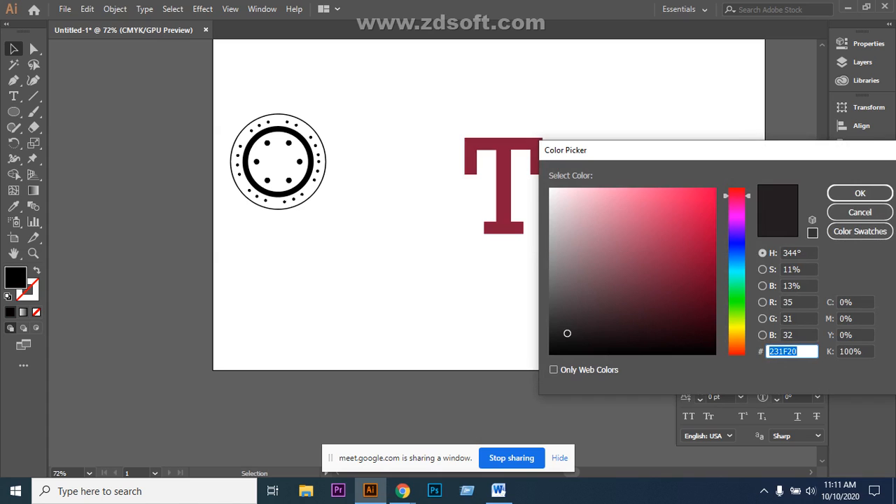
pyautogui.moveTo(737, 249)
pyautogui.mouseDown()
pyautogui.moveTo(737, 292)
pyautogui.moveTo(736, 263)
pyautogui.mouseUp()
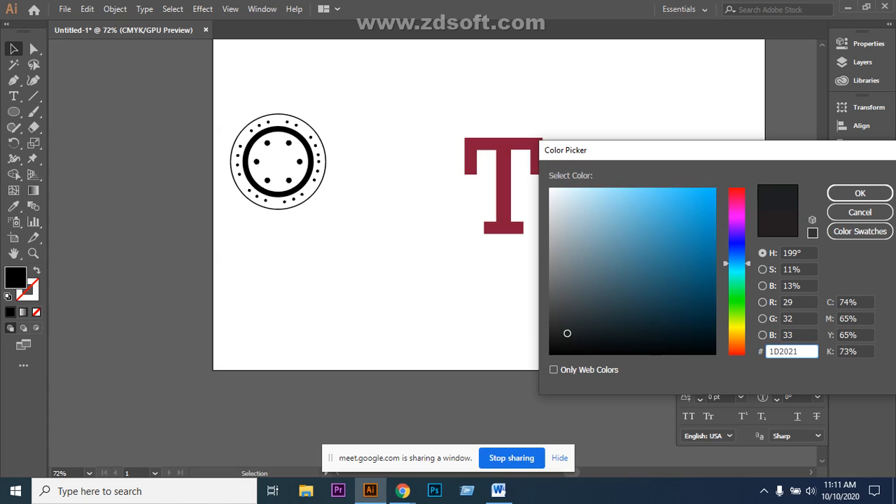
pyautogui.click(622, 232)
pyautogui.click(692, 196)
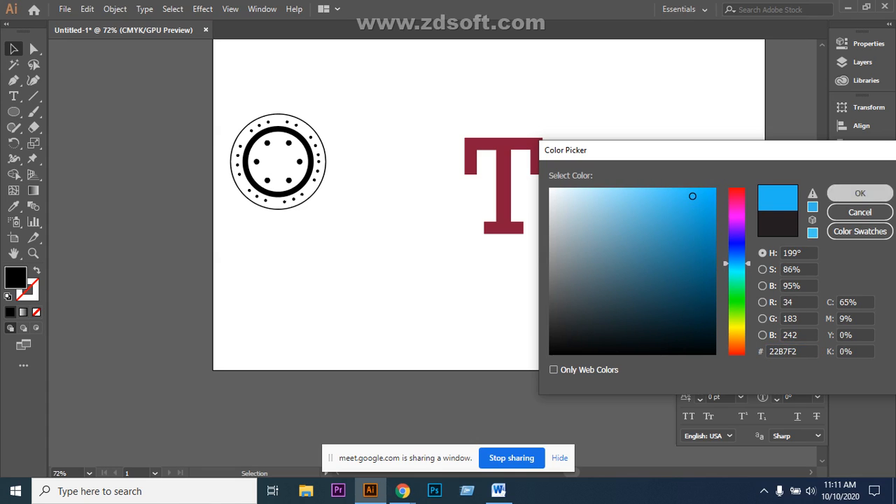
pyautogui.click(860, 193)
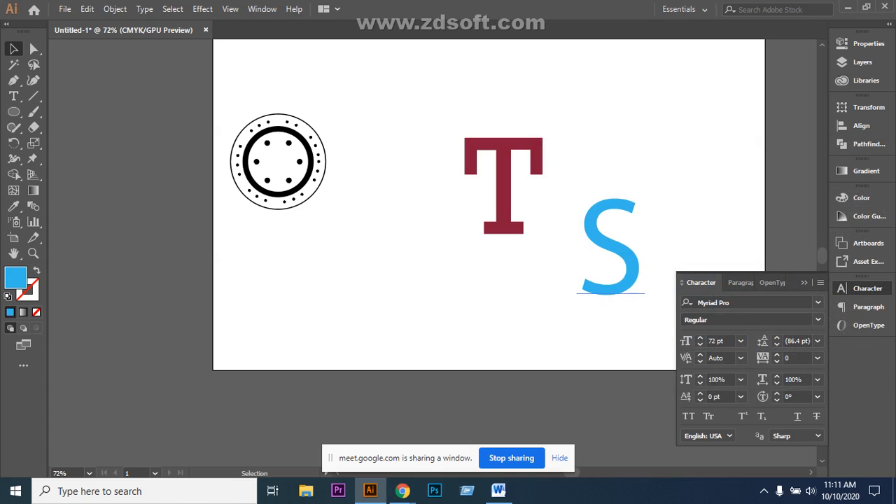
# Scale the T up proportionally to about 331 pt, reposition it up and left, and lay the S over its stem
pyautogui.click(504, 194)
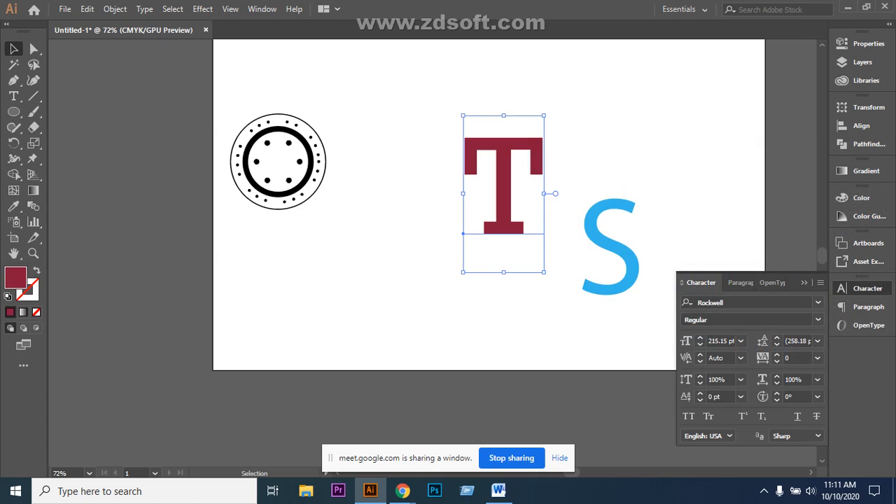
pyautogui.moveTo(544, 272); pyautogui.dragTo(587, 357)
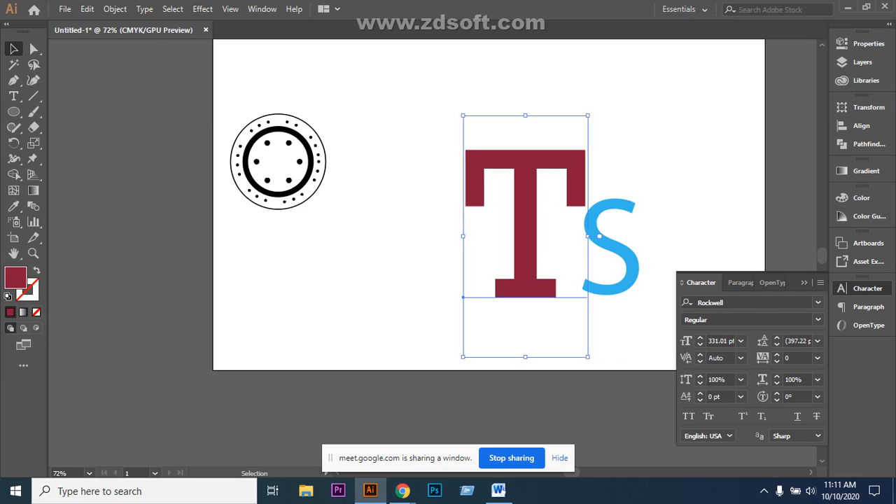
pyautogui.moveTo(526, 210); pyautogui.dragTo(486, 195)
pyautogui.moveTo(623, 237); pyautogui.dragTo(497, 201)
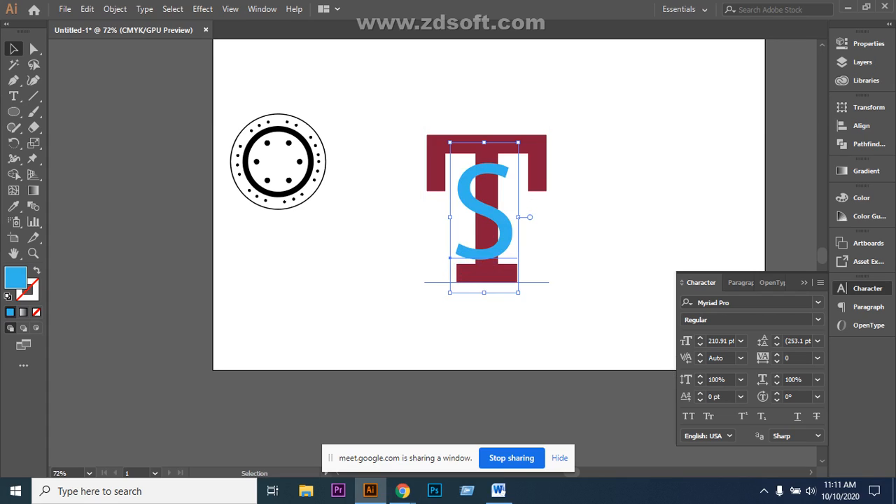
# Enlarge the dark red T proportionally to about 438 pt
pyautogui.click(535, 164)
pyautogui.moveTo(549, 100); pyautogui.dragTo(590, 84)
pyautogui.click(623, 200)
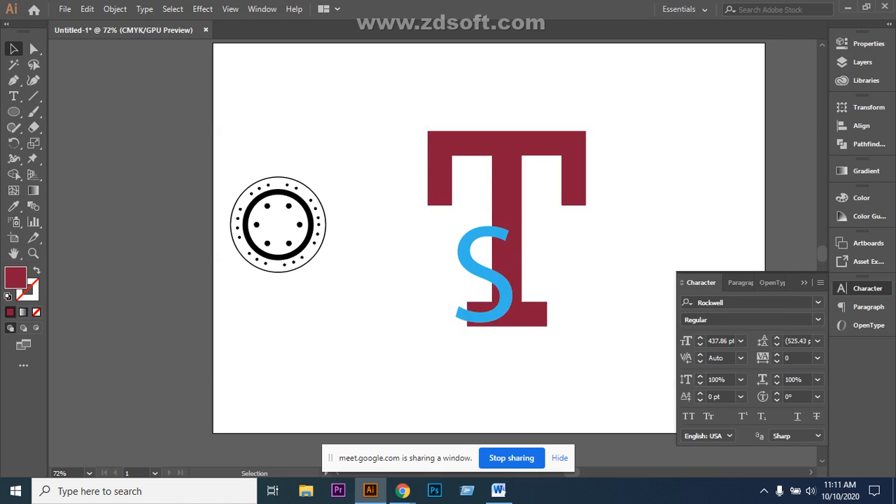
# Place the S over the enlarged T's stem, scale it to about 238 pt and nudge it up and slightly left
pyautogui.moveTo(485, 274); pyautogui.dragTo(504, 231)
pyautogui.moveTo(538, 315); pyautogui.dragTo(547, 333)
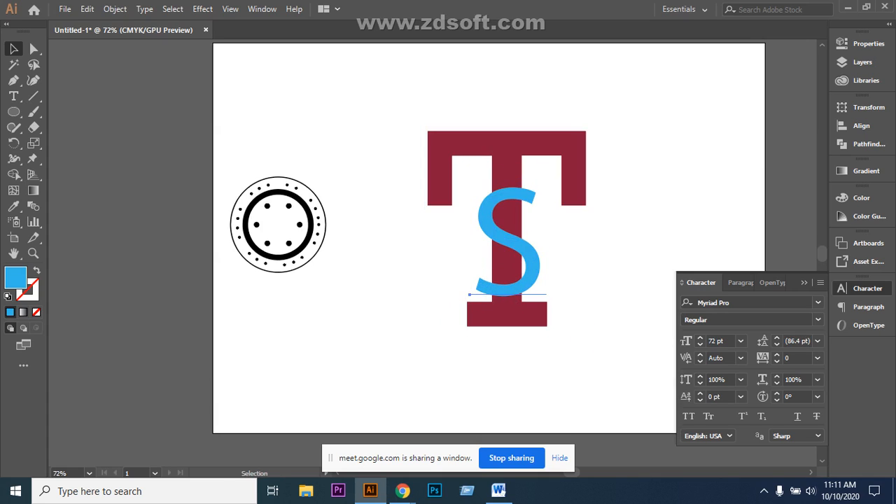
pyautogui.press('Up')
pyautogui.press('Up')
pyautogui.press('Up')
pyautogui.press('Up')
pyautogui.press('Up')
pyautogui.press('Up')
pyautogui.press('Up')
pyautogui.press('Up')
pyautogui.press('Up')
pyautogui.press('Up')
pyautogui.press('Up')
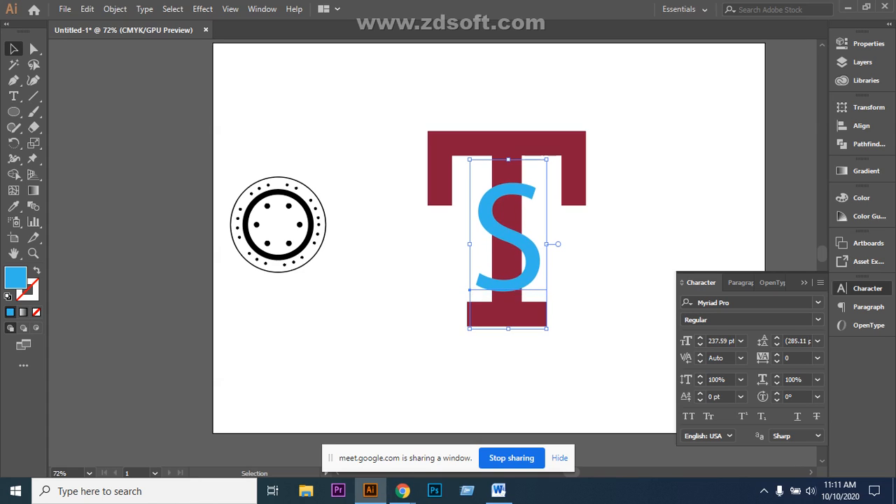
pyautogui.press('Up')
pyautogui.press('Up')
pyautogui.press('Left')
pyautogui.press('Left')
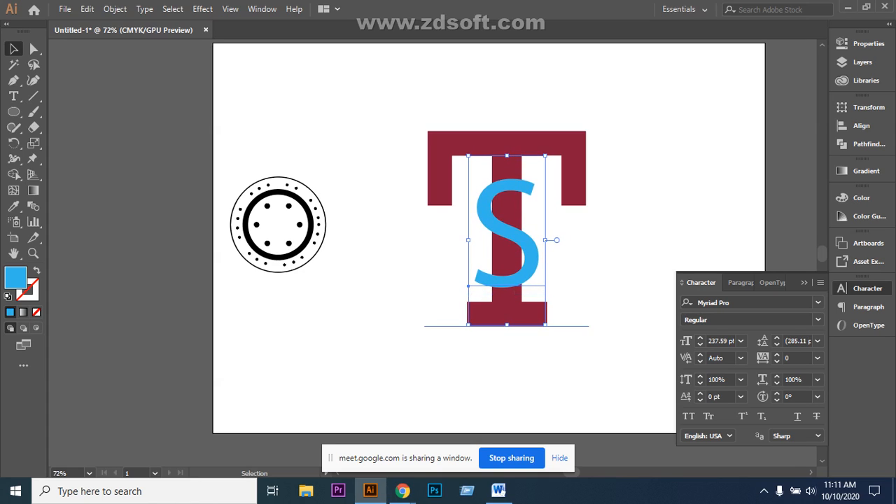
# Enlarge the blue S proportionally to about 282 pt over the T
pyautogui.click(527, 315)
pyautogui.click(513, 238)
pyautogui.moveTo(545, 325); pyautogui.dragTo(559, 356)
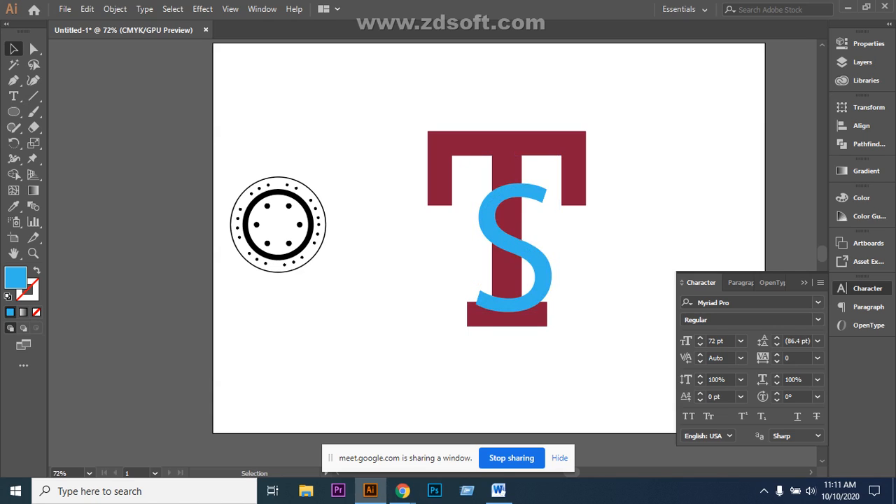
# Nudge the S up and left until it sits centred on the T's stem above its foot, and check its alignment
pyautogui.press('Up')
pyautogui.press('Up')
pyautogui.press('Up')
pyautogui.press('Up')
pyautogui.press('Up')
pyautogui.press('Up')
pyautogui.press('Up')
pyautogui.press('Up')
pyautogui.press('Up')
pyautogui.press('Up')
pyautogui.press('Up')
pyautogui.press('Up')
pyautogui.press('Up')
pyautogui.press('Up')
pyautogui.press('Up')
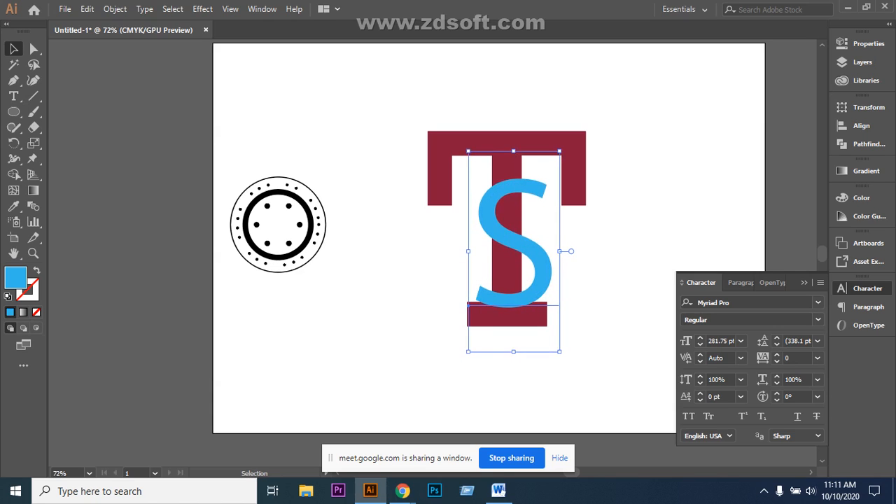
pyautogui.press('Left')
pyautogui.press('Left')
pyautogui.press('Left')
pyautogui.press('Left')
pyautogui.press('Up')
pyautogui.press('Up')
pyautogui.press('Up')
pyautogui.press('Up')
pyautogui.press('Up')
pyautogui.press('Left')
pyautogui.press('Left')
pyautogui.press('Up')
pyautogui.press('Up')
pyautogui.press('Up')
pyautogui.press('Left')
pyautogui.press('Left')
pyautogui.press('Left')
pyautogui.press('Up')
pyautogui.press('Up')
pyautogui.hotkey('ctrl', 'shift', 'a')
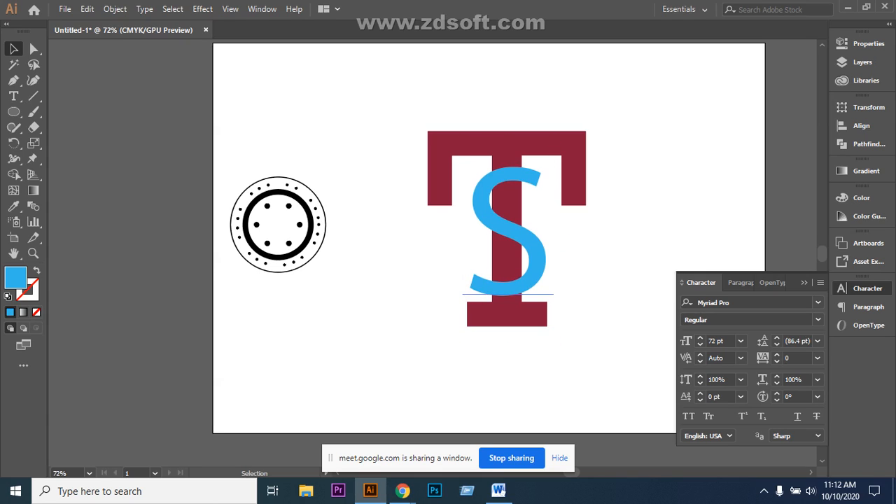
pyautogui.click(510, 229)
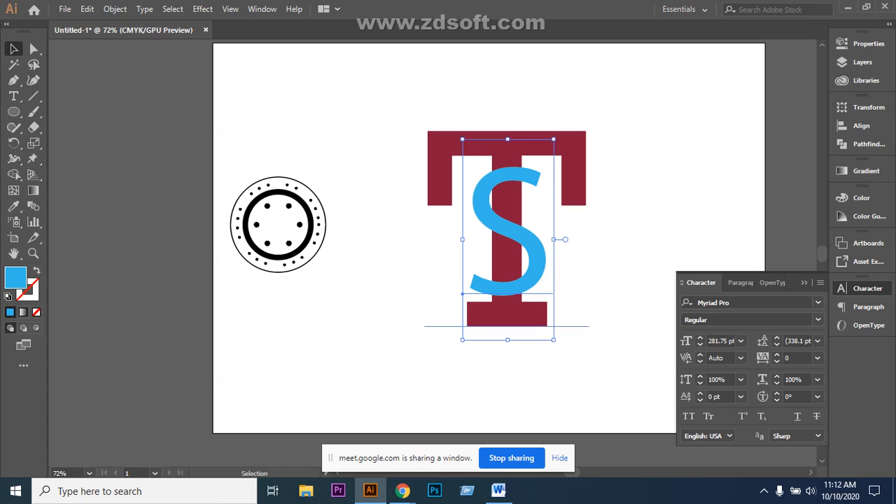
# Compare how the live-text T and S respond to the Selection, Direct Selection and Type tools
pyautogui.click(573, 171)
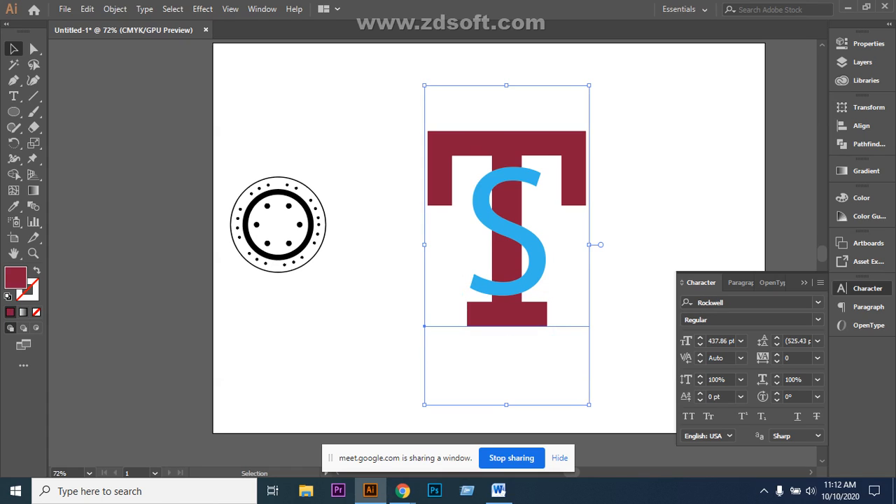
pyautogui.click(33, 48)
pyautogui.click(517, 230)
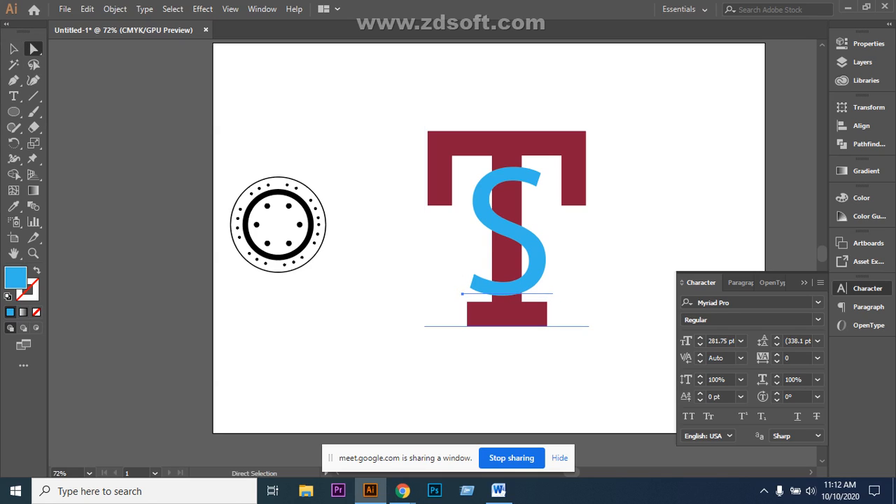
pyautogui.click(574, 171)
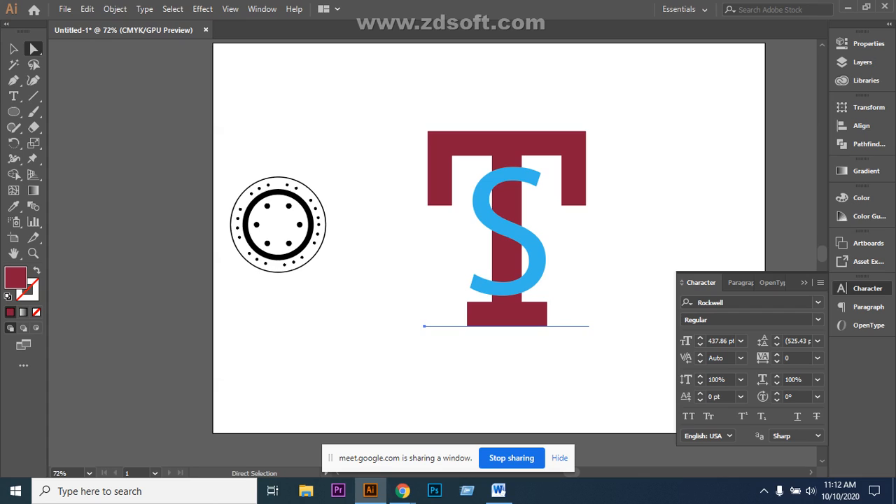
pyautogui.press('t')
pyautogui.click(476, 238)
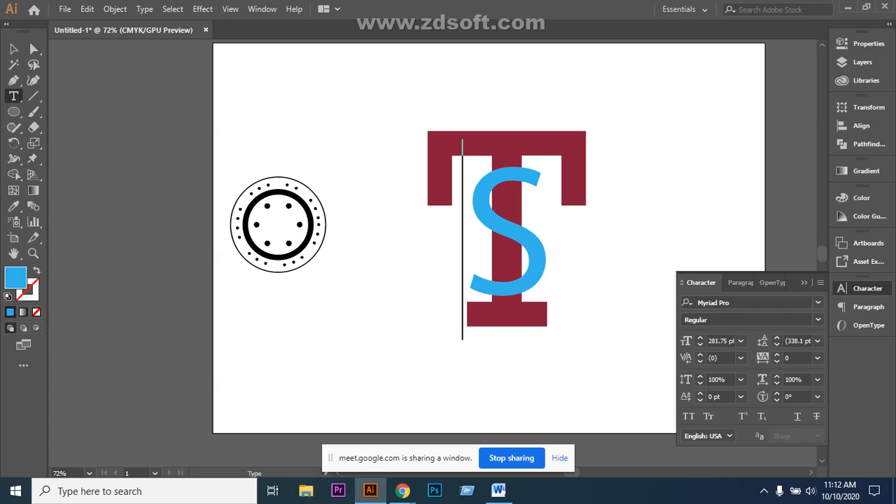
pyautogui.click(14, 49)
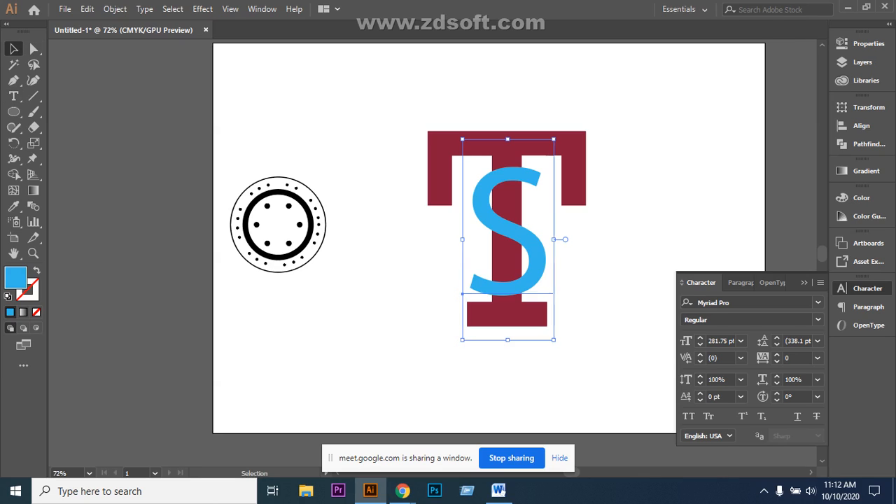
pyautogui.click(350, 126)
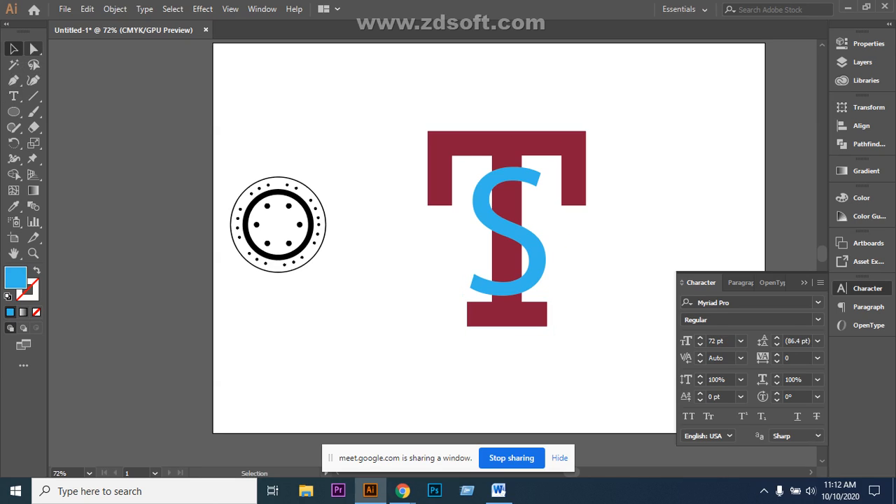
pyautogui.click(476, 145)
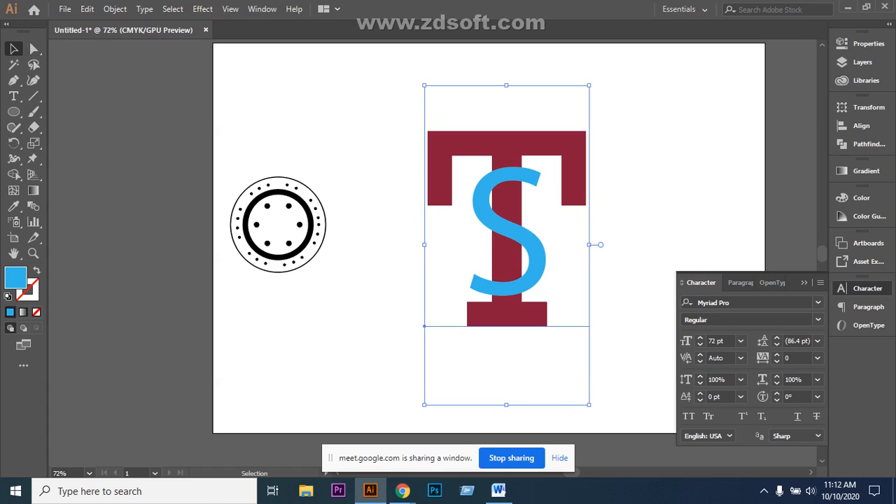
pyautogui.click(33, 49)
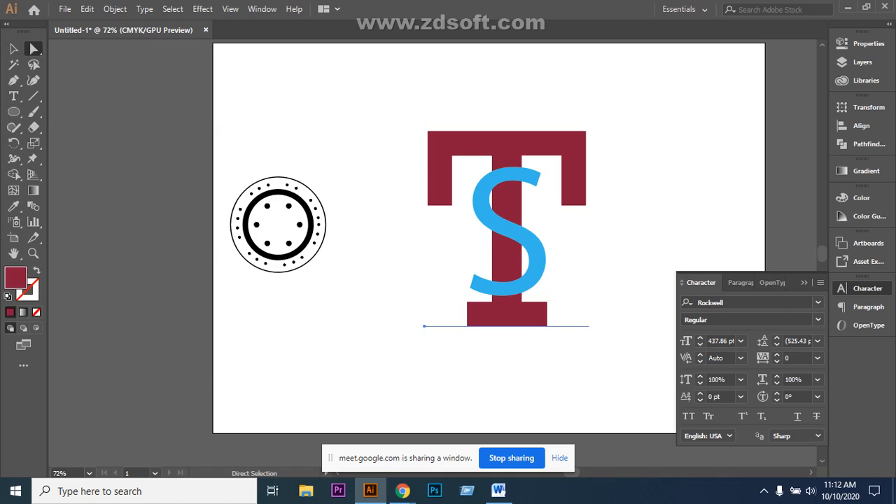
pyautogui.press('v')
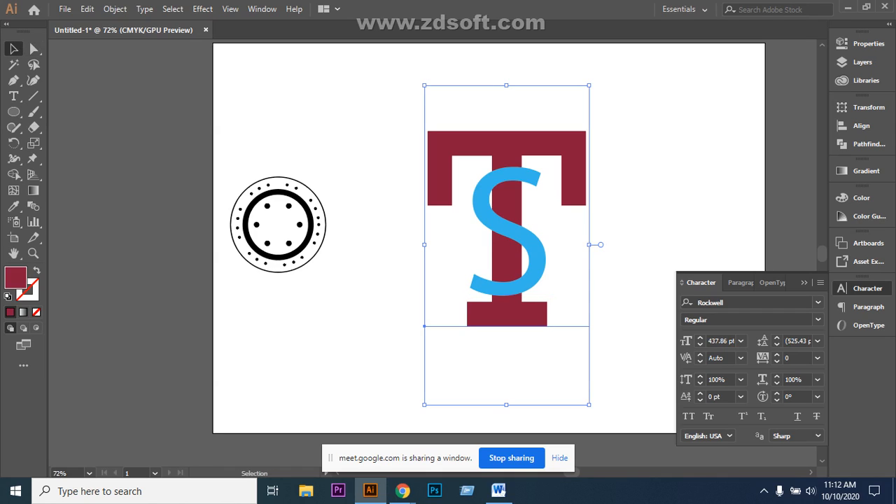
# Convert the dark red T to outlines and check its editable anchor points
pyautogui.click(638, 210)
pyautogui.click(507, 144)
pyautogui.rightClick(574, 152)
pyautogui.click(609, 242)
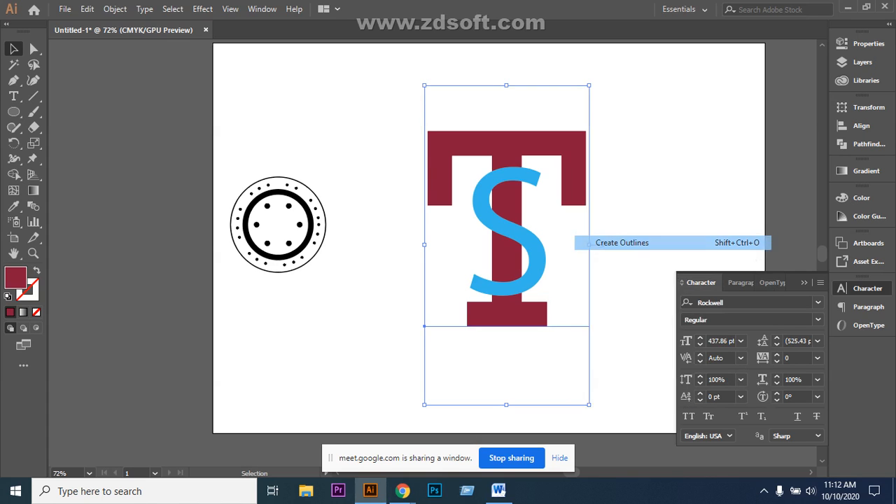
pyautogui.press('a')
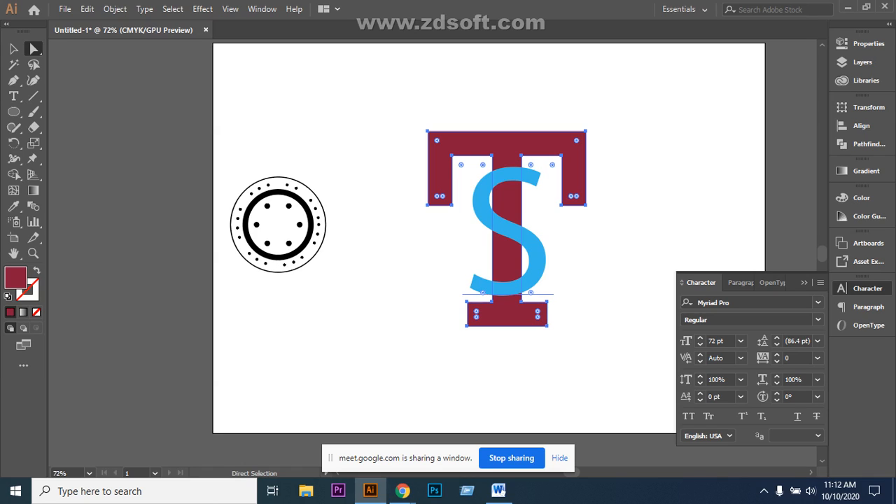
pyautogui.press('v')
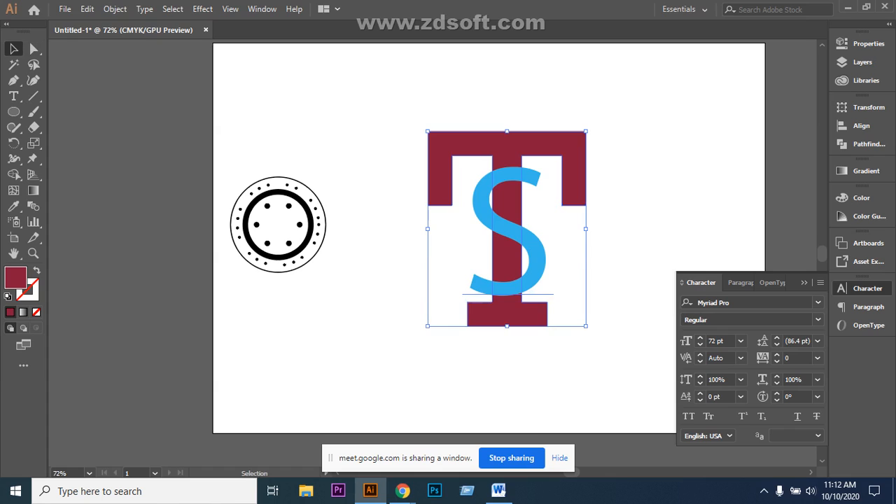
# Move the blue S off the T into the space between it and the circular pattern, and display the T's anchor points
pyautogui.moveTo(508, 231); pyautogui.dragTo(382, 301)
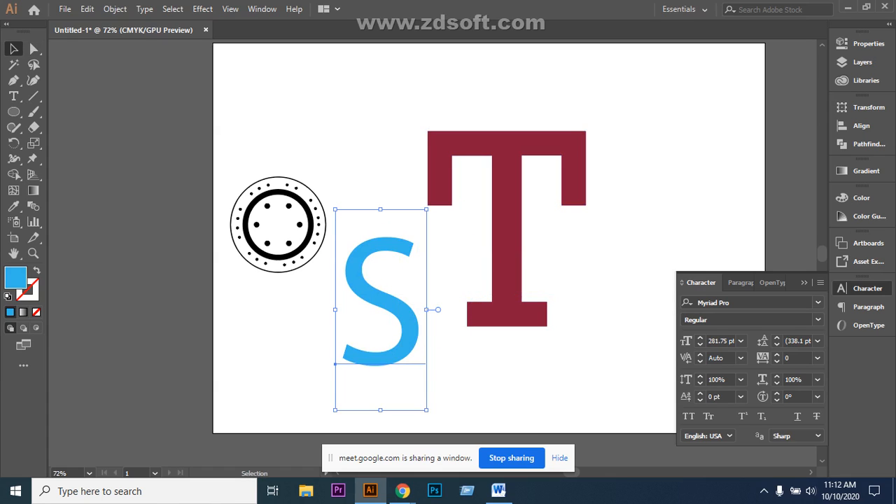
pyautogui.press('a')
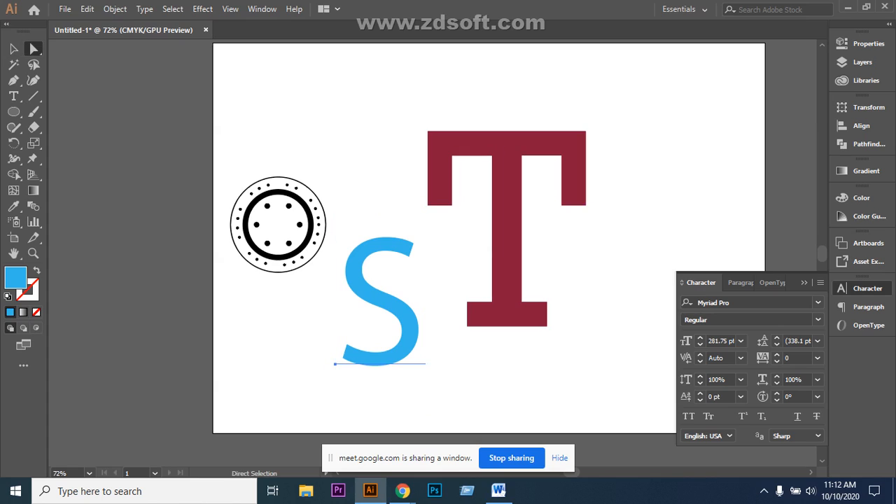
pyautogui.click(507, 210)
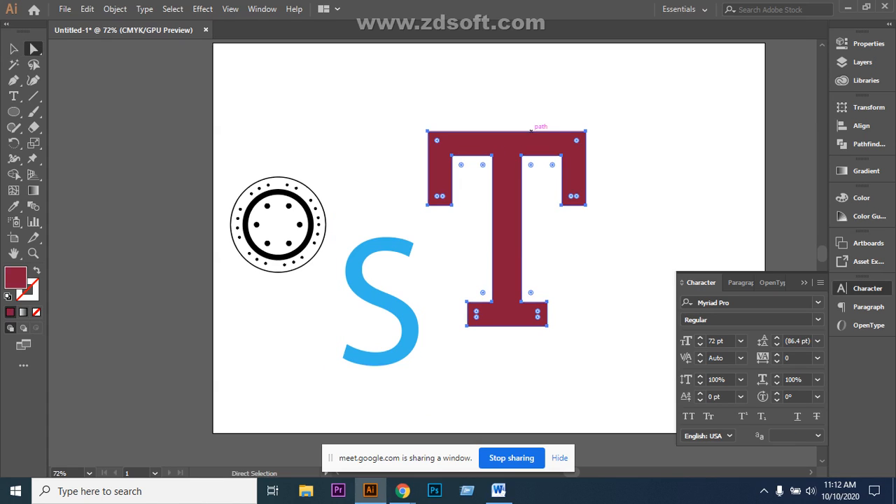
# Select the anchor points of the T's crossbar and arms and raise them to lengthen the stem, shifting the S up with them
pyautogui.moveTo(408, 123); pyautogui.dragTo(451, 211)
pyautogui.moveTo(541, 212); pyautogui.dragTo(605, 210)
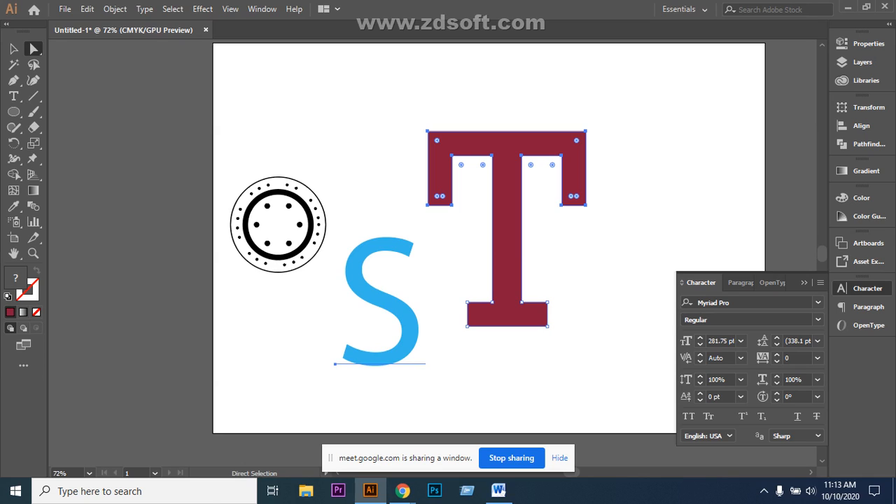
pyautogui.press('Up')
pyautogui.press('Up')
pyautogui.press('Up')
pyautogui.press('Up')
pyautogui.press('Up')
pyautogui.press('Up')
pyautogui.press('Up')
pyautogui.press('Up')
pyautogui.press('Up')
pyautogui.press('Up')
pyautogui.press('Up')
pyautogui.press('Up')
pyautogui.press('Up')
pyautogui.press('Up')
pyautogui.press('Up')
pyautogui.press('Up')
pyautogui.press('Up')
pyautogui.press('Up')
pyautogui.press('Up')
pyautogui.press('Up')
pyautogui.press('Up')
pyautogui.press('Up')
pyautogui.press('Up')
pyautogui.press('Up')
pyautogui.press('Up')
pyautogui.press('Up')
pyautogui.press('Up')
pyautogui.press('Up')
pyautogui.press('Up')
pyautogui.press('Up')
pyautogui.press('Up')
pyautogui.press('Up')
pyautogui.press('Up')
pyautogui.press('Up')
pyautogui.press('Up')
pyautogui.press('Up')
pyautogui.press('Up')
pyautogui.press('Up')
pyautogui.press('Up')
pyautogui.press('Up')
pyautogui.press('Up')
pyautogui.press('Up')
pyautogui.press('Up')
pyautogui.press('Up')
pyautogui.press('Up')
pyautogui.press('Up')
pyautogui.press('Up')
pyautogui.press('Up')
pyautogui.press('Up')
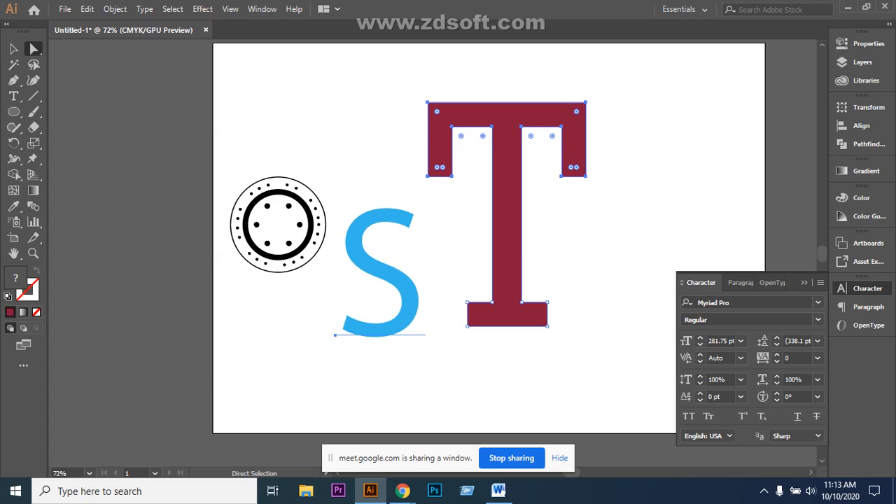
# Reselect only the T's crossbar and arm anchor points and raise them further to stretch the stem, leaving the S in place
pyautogui.press('v')
pyautogui.hotkey('ctrl', 'shift', 'a')
pyautogui.click(507, 210)
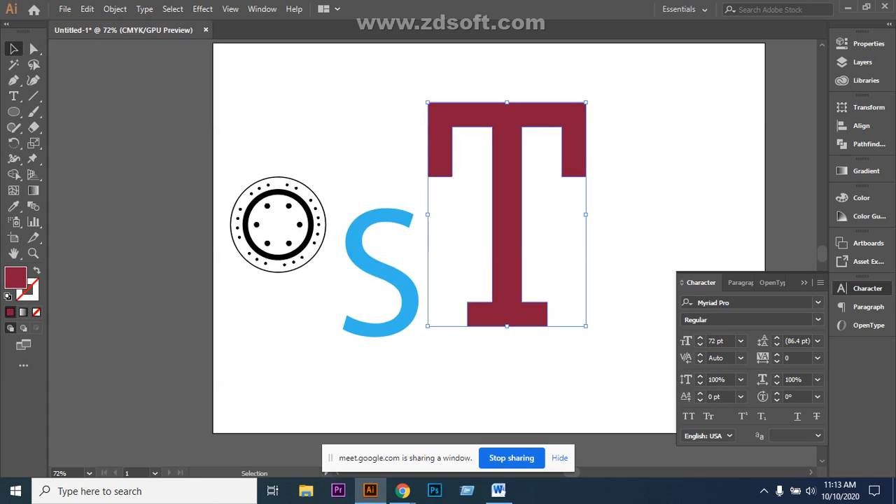
pyautogui.click(33, 49)
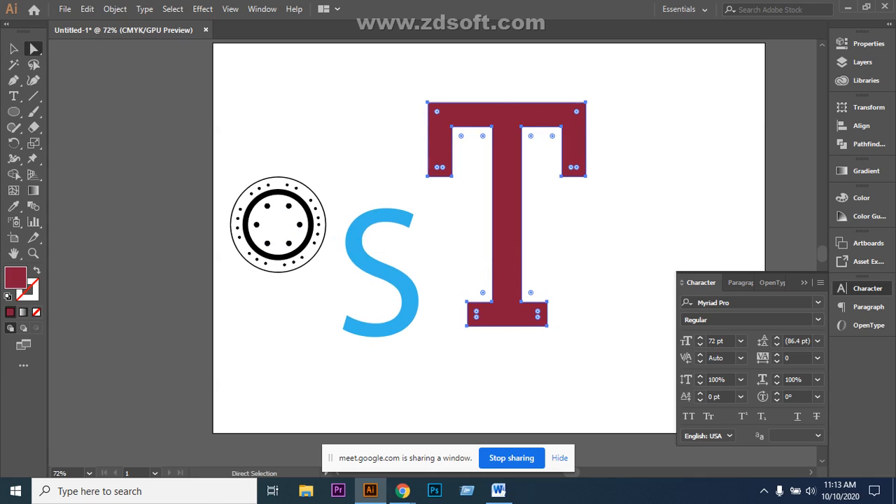
pyautogui.moveTo(401, 94); pyautogui.dragTo(629, 180)
pyautogui.press('Up')
pyautogui.press('Up')
pyautogui.press('Up')
pyautogui.press('Up')
pyautogui.press('Up')
pyautogui.press('Up')
pyautogui.press('Up')
pyautogui.press('Up')
pyautogui.press('Up')
pyautogui.press('Up')
pyautogui.press('Up')
pyautogui.press('Up')
pyautogui.press('Up')
pyautogui.press('Up')
pyautogui.press('Up')
pyautogui.press('Up')
pyautogui.press('Up')
pyautogui.press('Up')
pyautogui.press('Up')
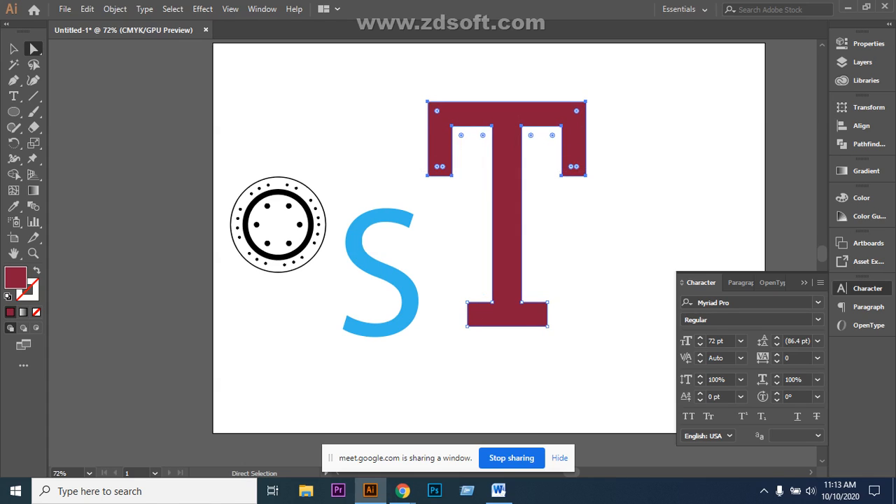
pyautogui.press('Up')
pyautogui.press('Up')
pyautogui.press('Up')
pyautogui.press('Up')
pyautogui.press('Up')
pyautogui.press('Up')
pyautogui.press('Up')
pyautogui.press('Up')
pyautogui.press('Up')
pyautogui.press('Up')
pyautogui.press('Up')
pyautogui.press('Up')
pyautogui.press('Up')
pyautogui.press('Up')
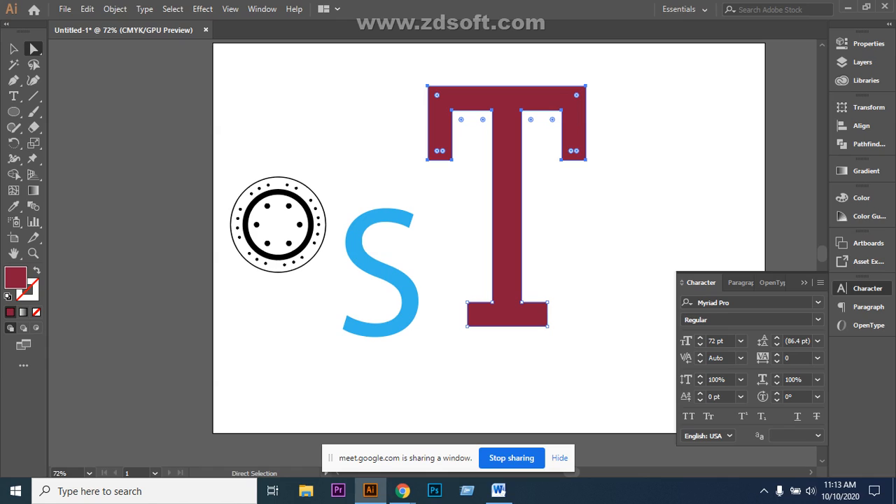
# Convert the blue S to outlines
pyautogui.click(383, 271)
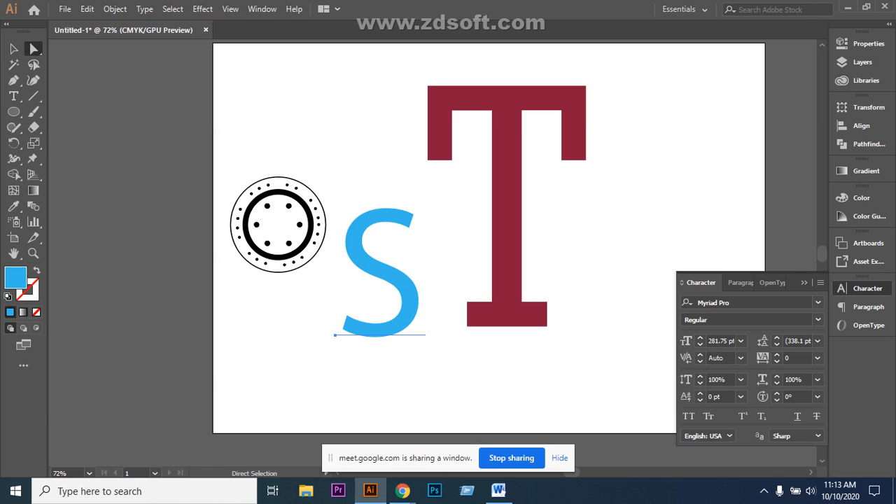
pyautogui.rightClick(369, 264)
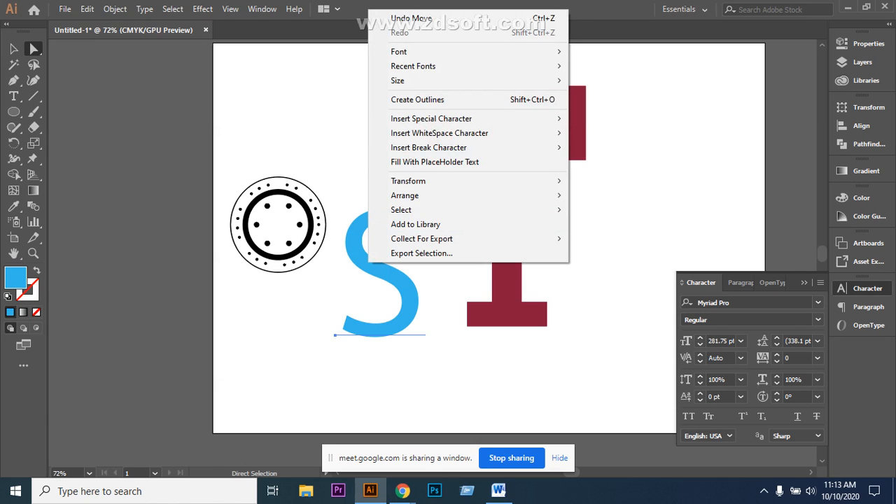
pyautogui.click(333, 203)
pyautogui.click(357, 239)
pyautogui.rightClick(358, 239)
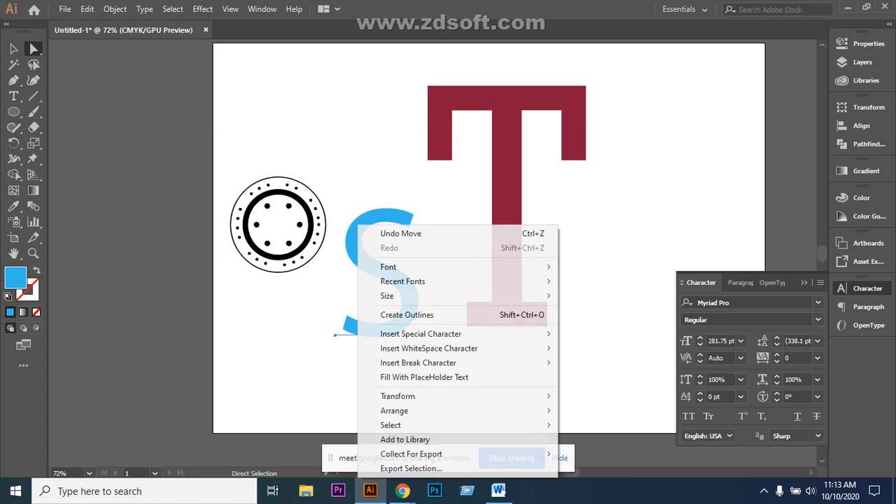
pyautogui.click(413, 314)
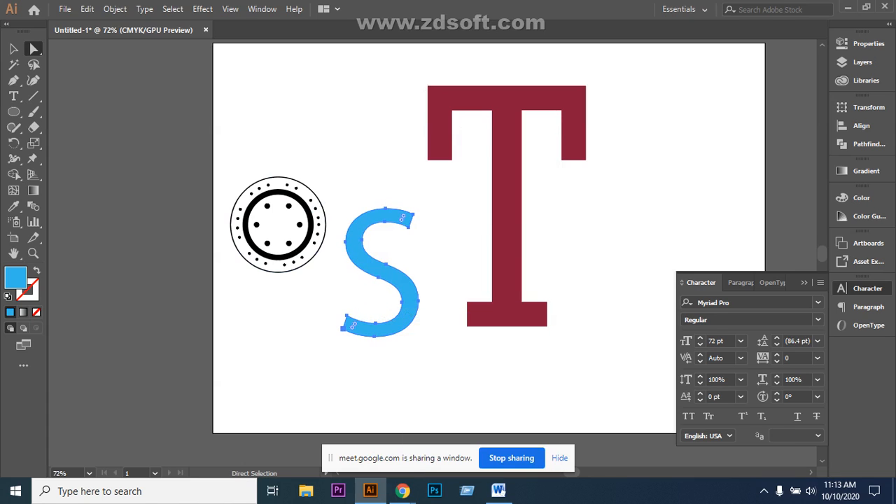
# Place the outlined S back over the T's stem and enlarge it slightly
pyautogui.click(338, 310)
pyautogui.click(353, 325)
pyautogui.moveTo(378, 274); pyautogui.dragTo(507, 212)
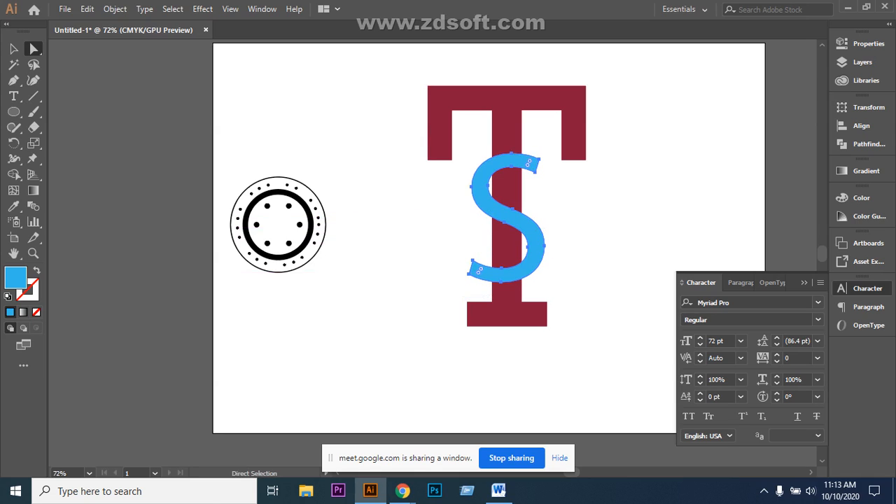
pyautogui.press('v')
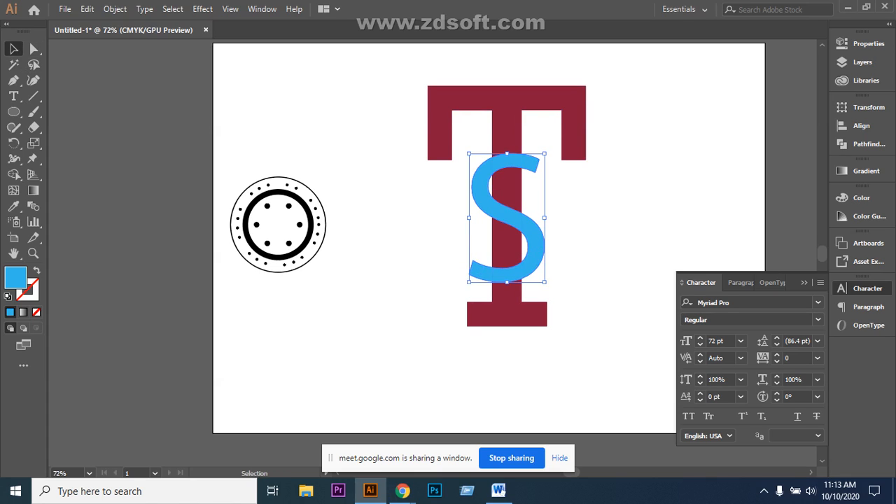
pyautogui.moveTo(545, 282)
pyautogui.mouseDown()
pyautogui.moveTo(536, 283)
pyautogui.moveTo(551, 292)
pyautogui.mouseUp()
# Nudge the enlarged S up and left to centre it on the T's stem, and clear the selection
pyautogui.press('Left')
pyautogui.press('Left')
pyautogui.press('Left')
pyautogui.press('Up')
pyautogui.press('Up')
pyautogui.press('Up')
pyautogui.press('Up')
pyautogui.press('Up')
pyautogui.press('Up')
pyautogui.press('Up')
pyautogui.press('Up')
pyautogui.press('Up')
pyautogui.press('Up')
pyautogui.press('Left')
pyautogui.press('Left')
pyautogui.hotkey('ctrl', 'shift', 'a')
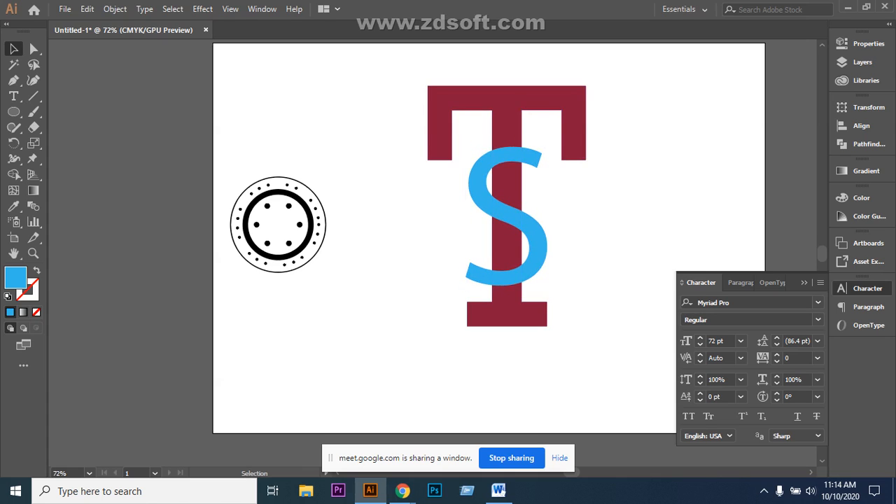
# Shift the anchor points of the T's right arm outward to widen the crossbar on that side, and clear the selection
pyautogui.click(33, 48)
pyautogui.click(507, 105)
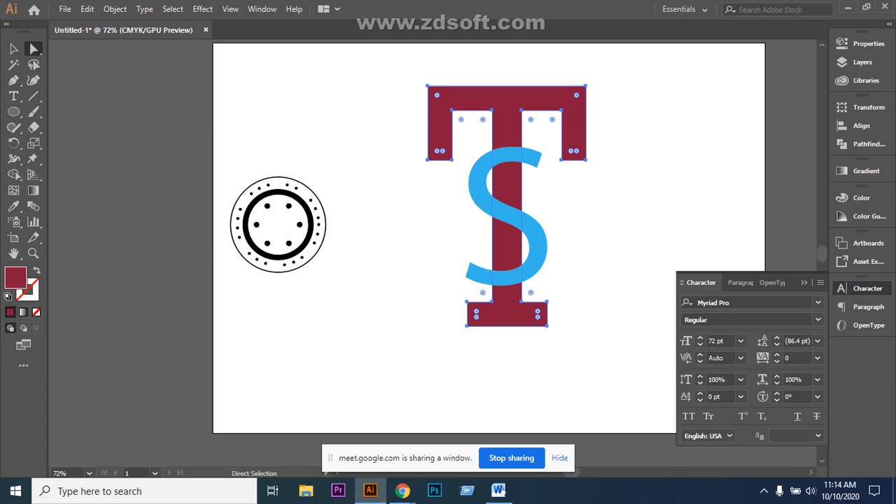
pyautogui.moveTo(551, 70); pyautogui.dragTo(598, 166)
pyautogui.press('Right')
pyautogui.press('Right')
pyautogui.press('Right')
pyautogui.press('Right')
pyautogui.press('Right')
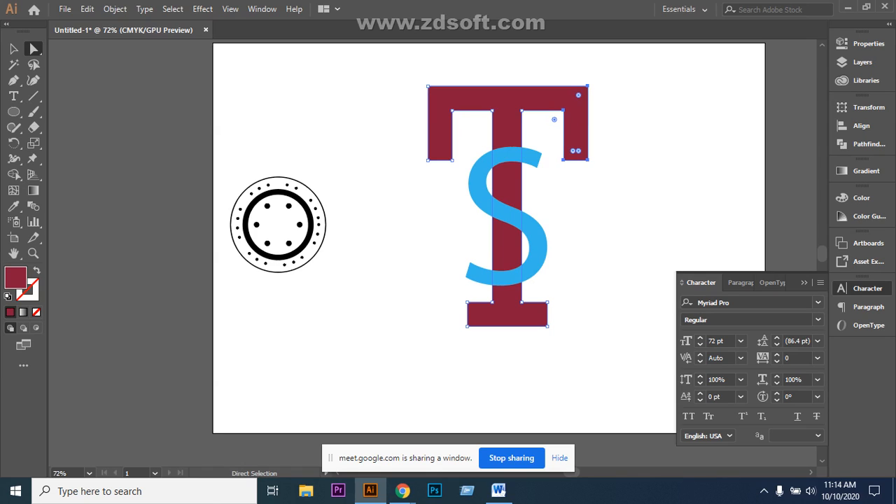
pyautogui.press('Right')
pyautogui.press('Right')
pyautogui.press('Right')
pyautogui.press('Right')
pyautogui.press('Right')
pyautogui.press('Right')
pyautogui.press('Right')
pyautogui.press('Right')
pyautogui.press('Right')
pyautogui.press('Right')
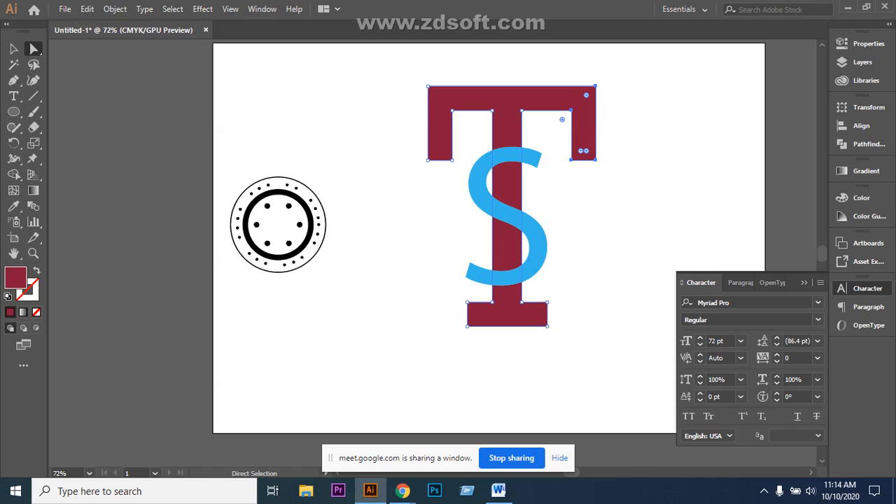
pyautogui.hotkey('ctrl', 'shift', 'a')
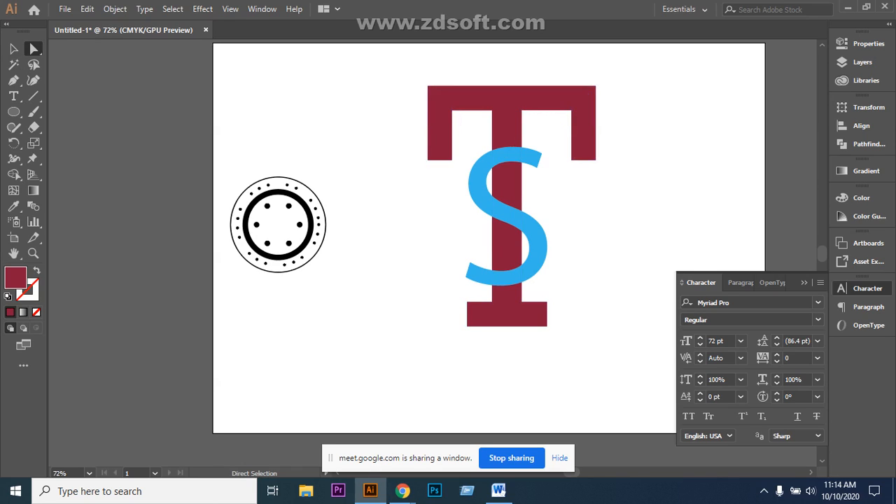
# Shift the anchor points of the T's left arm outward to widen the crossbar on that side, and clear the selection
pyautogui.moveTo(413, 72); pyautogui.dragTo(459, 170)
pyautogui.press('Left')
pyautogui.press('Left')
pyautogui.press('Left')
pyautogui.press('Left')
pyautogui.press('Left')
pyautogui.press('Left')
pyautogui.press('Left')
pyautogui.press('Left')
pyautogui.press('Left')
pyautogui.press('Left')
pyautogui.press('Left')
pyautogui.press('Left')
pyautogui.press('Left')
pyautogui.press('Left')
pyautogui.press('Left')
pyautogui.press('Left')
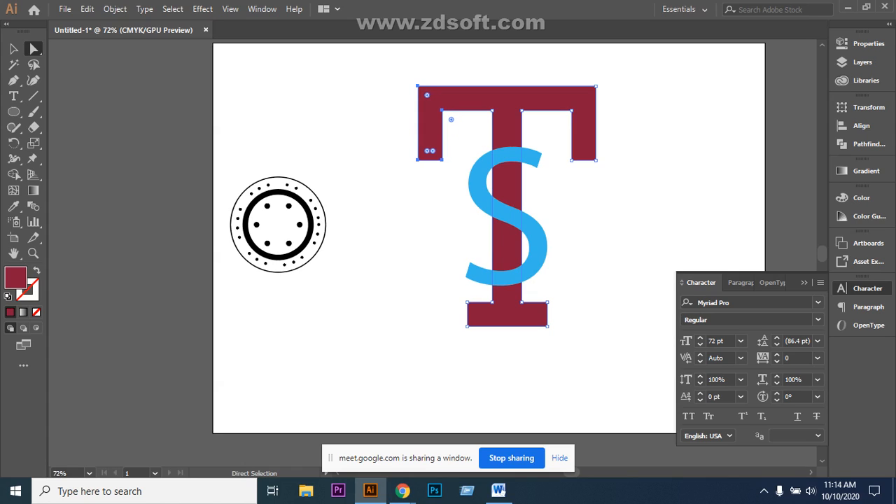
pyautogui.hotkey('ctrl', 'shift', 'a')
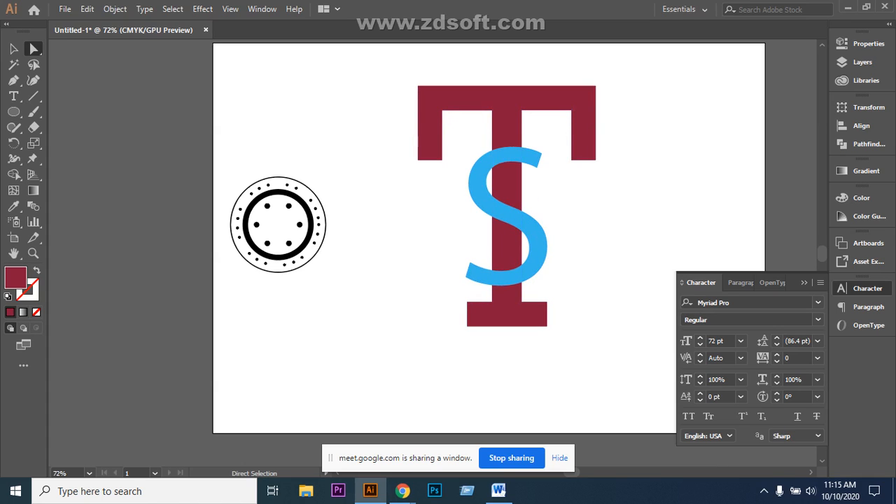
# Nudge the blue S slightly upward along the T's stem, and clear the selection
pyautogui.click(546, 228)
pyautogui.press('Up')
pyautogui.press('Up')
pyautogui.press('Up')
pyautogui.press('Up')
pyautogui.press('Up')
pyautogui.press('Up')
pyautogui.press('Up')
pyautogui.press('Up')
pyautogui.press('Up')
pyautogui.hotkey('ctrl', 'shift', 'a')
# Start an Offset Path on the blue S with preview enabled, keeping the dialog clear of the letters
pyautogui.click(538, 231)
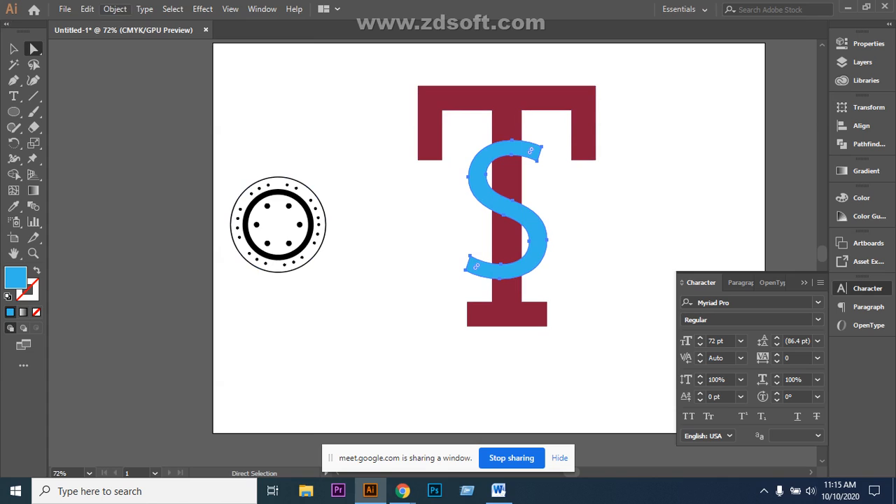
pyautogui.click(115, 8)
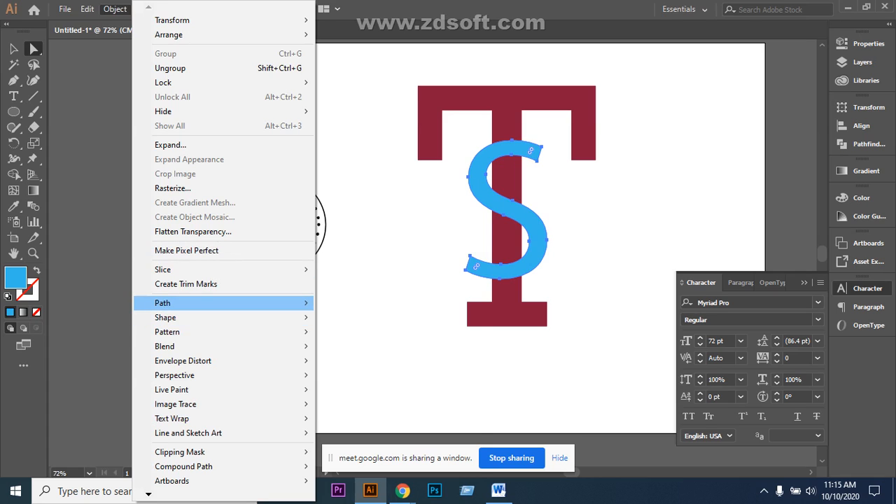
pyautogui.moveTo(210, 302)
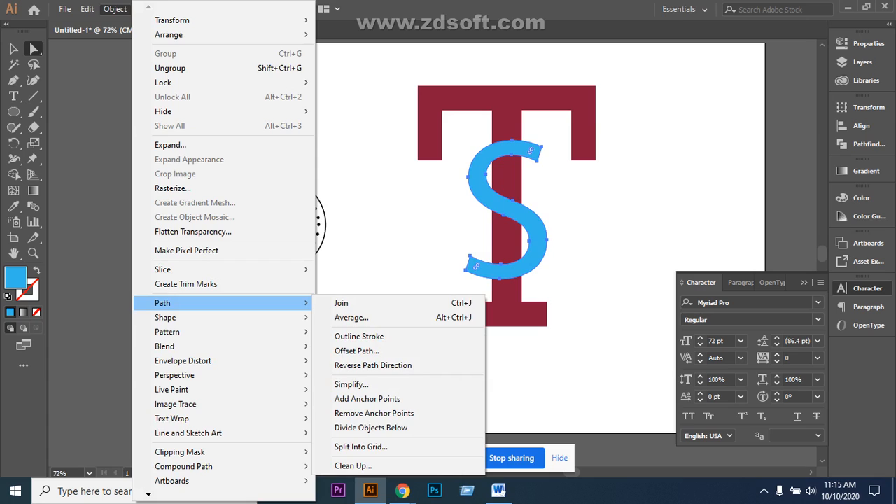
pyautogui.click(357, 351)
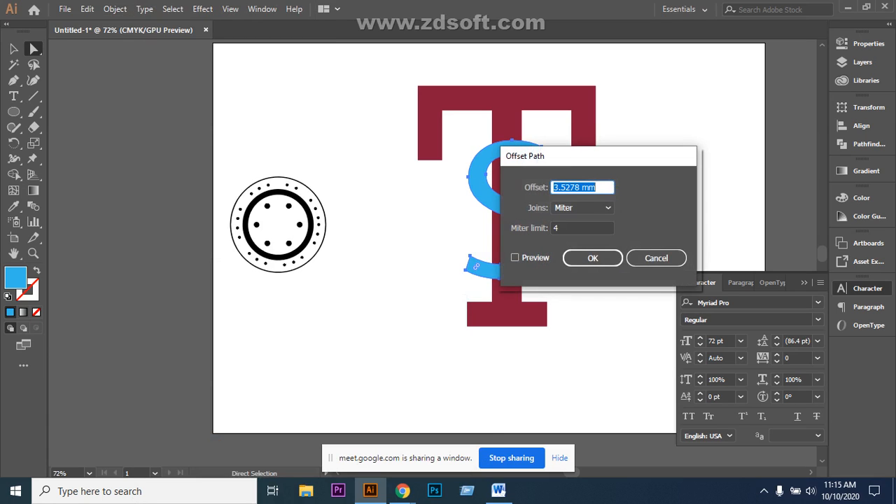
pyautogui.moveTo(619, 156); pyautogui.dragTo(260, 125)
pyautogui.click(156, 225)
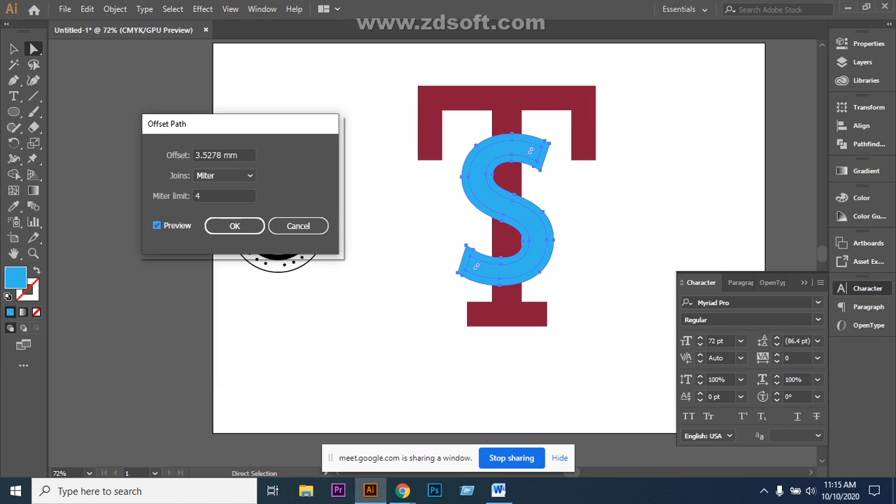
# Set the S's path offset to 8 mm with miter joins, apply it, and clear the selection
pyautogui.moveTo(239, 155); pyautogui.dragTo(192, 156)
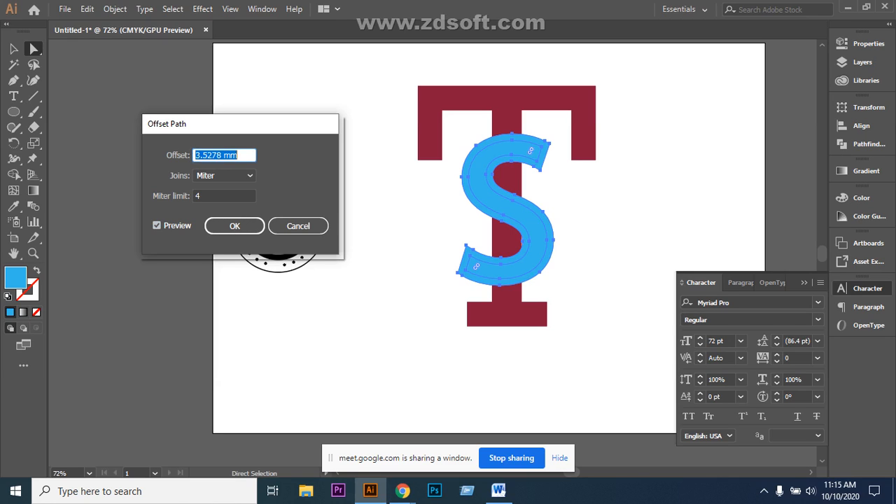
pyautogui.press('Up')
pyautogui.press('Up')
pyautogui.press('Up')
pyautogui.press('Up')
pyautogui.press('Up')
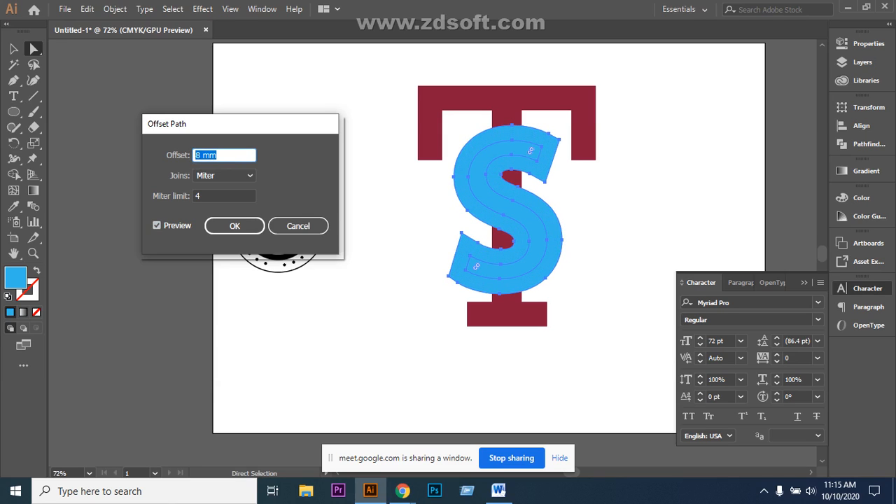
pyautogui.press('Up')
pyautogui.press('Up')
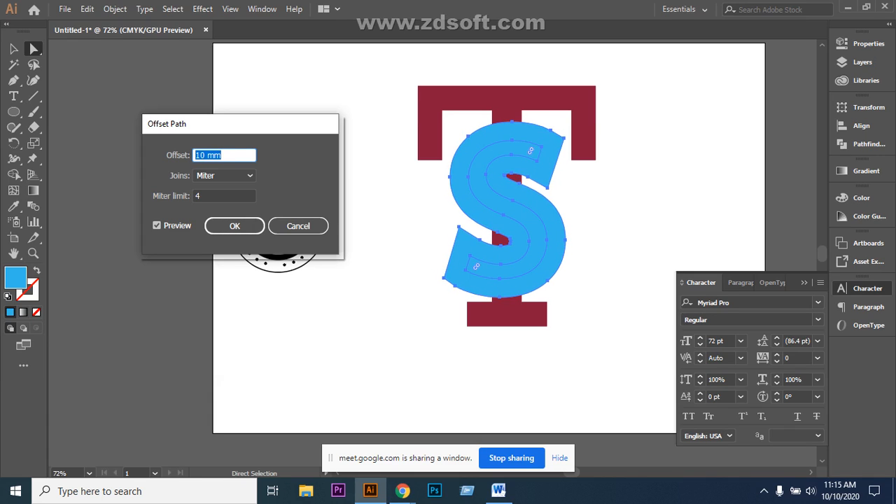
pyautogui.press('Up')
pyautogui.press('Up')
pyautogui.press('Up')
pyautogui.press('Up')
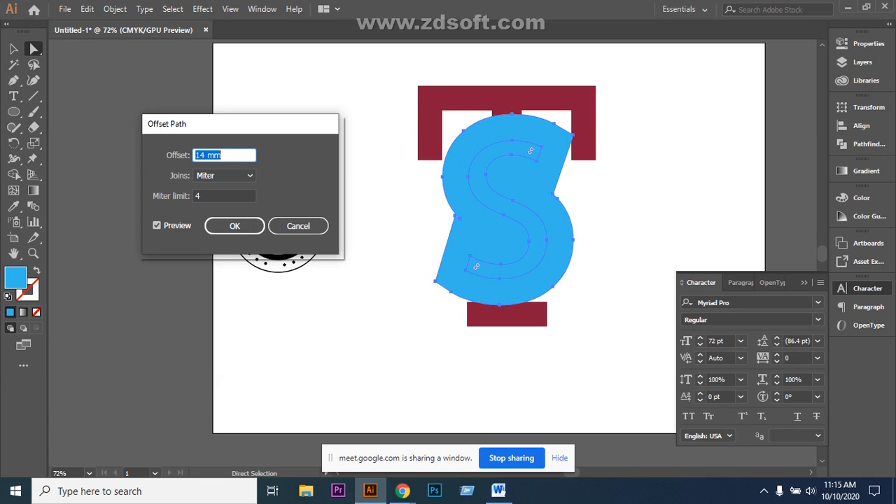
pyautogui.press('Down')
pyautogui.press('Down')
pyautogui.press('Down')
pyautogui.press('Down')
pyautogui.press('Down')
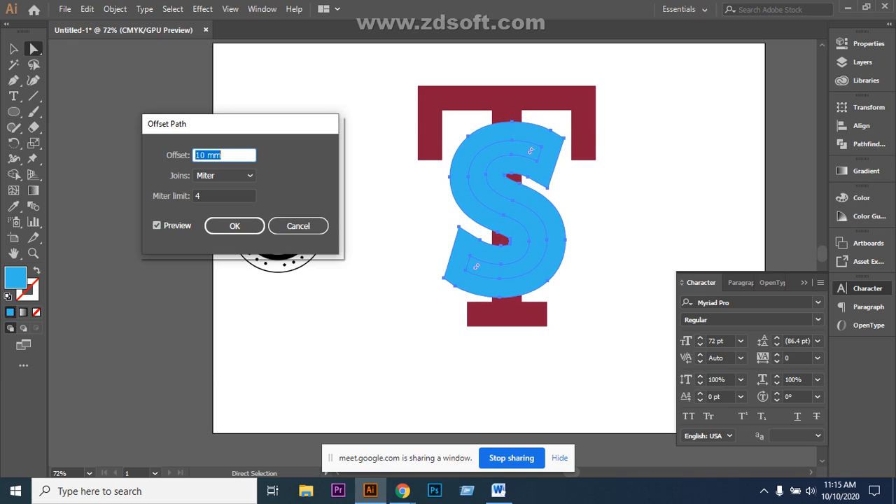
pyautogui.press('Down')
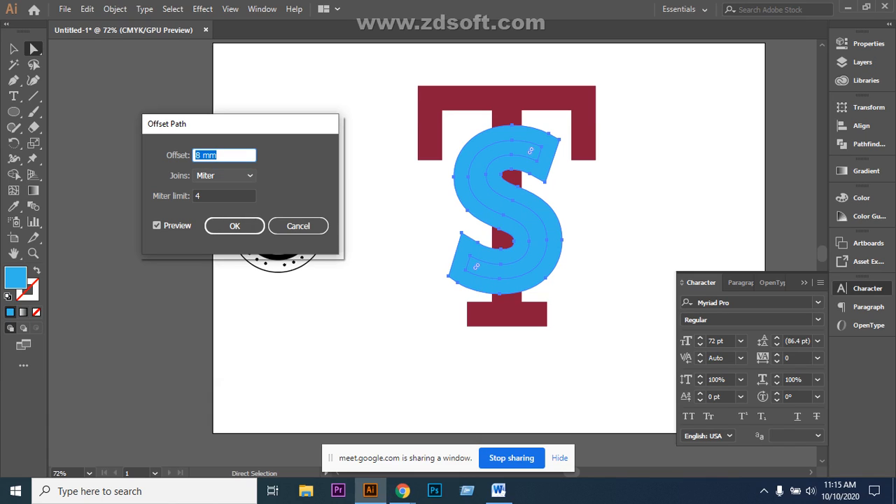
pyautogui.press('Return')
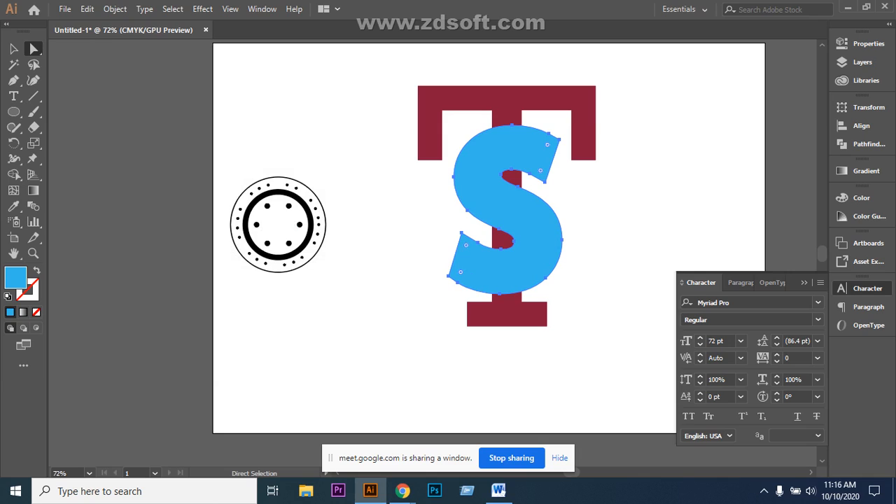
pyautogui.hotkey('ctrl', 'shift', 'a')
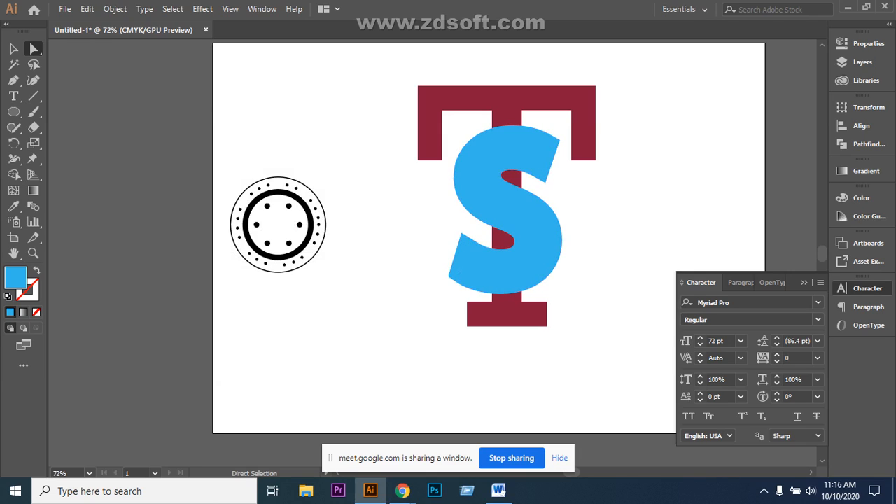
# Select the T, the S and its offset outline together for the Shape Builder tool
pyautogui.moveTo(382, 86); pyautogui.dragTo(592, 288)
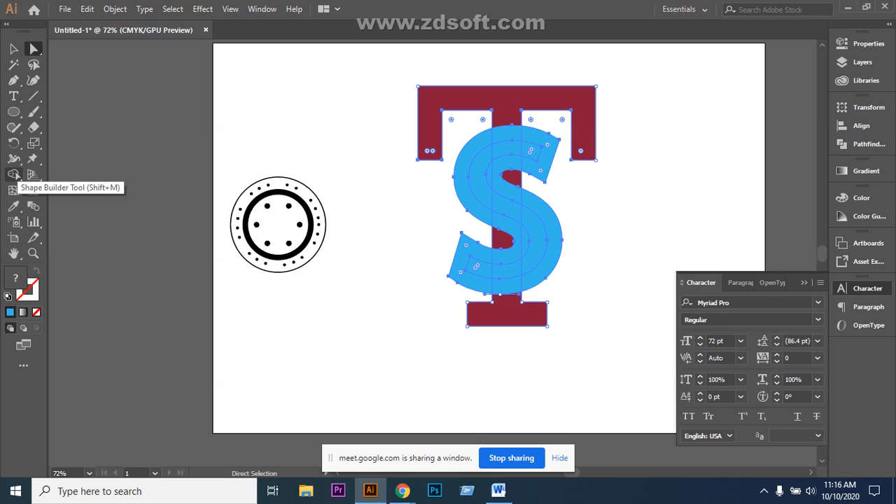
# Use the Shape Builder to remove the segments of the offset S that cross the T's stem, restoring the middle band
pyautogui.click(13, 174)
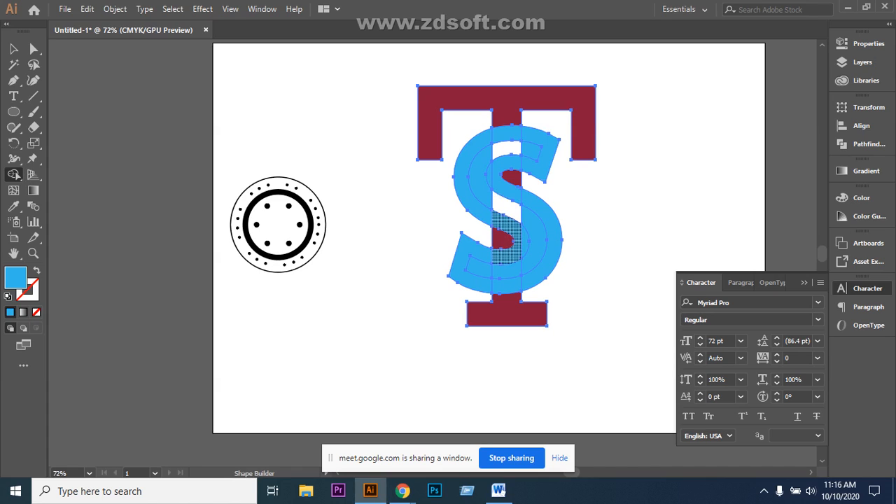
pyautogui.keyDown('alt'); pyautogui.click(507, 269); pyautogui.keyUp('alt')
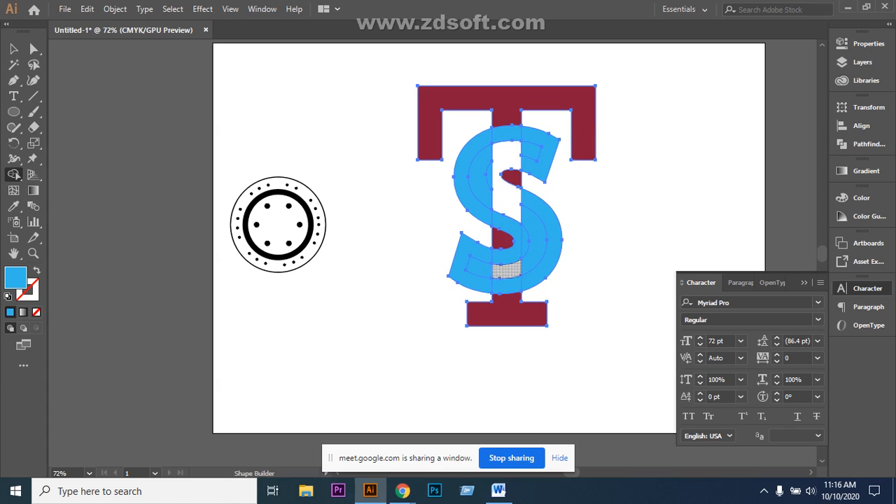
pyautogui.keyDown('alt'); pyautogui.click(508, 256); pyautogui.keyUp('alt')
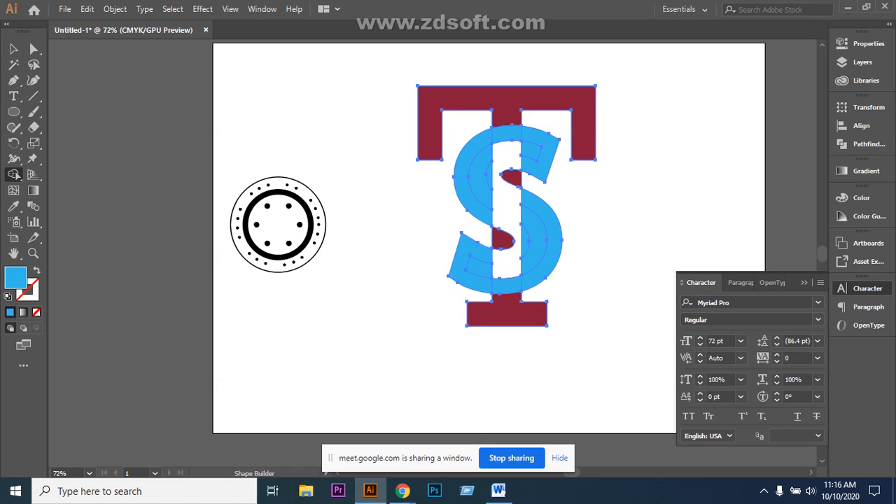
pyautogui.hotkey('ctrl', 'z')
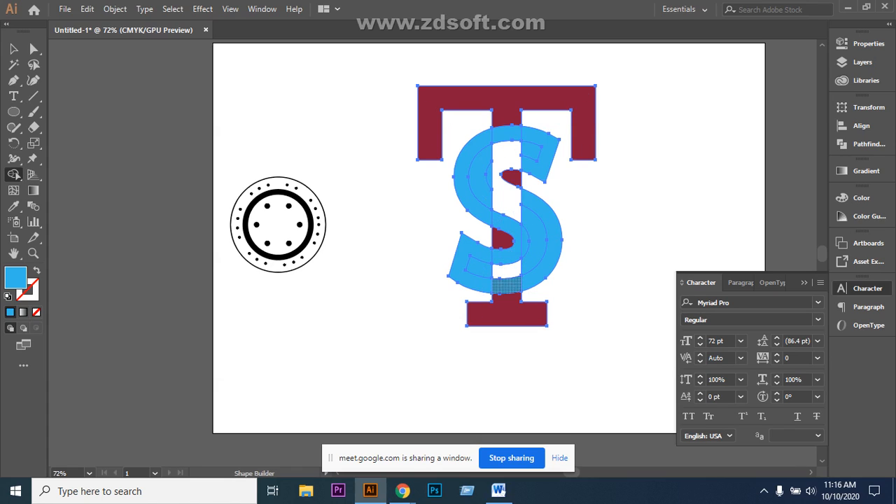
pyautogui.keyDown('alt'); pyautogui.click(506, 238); pyautogui.keyUp('alt')
pyautogui.keyDown('alt'); pyautogui.click(507, 284); pyautogui.keyUp('alt')
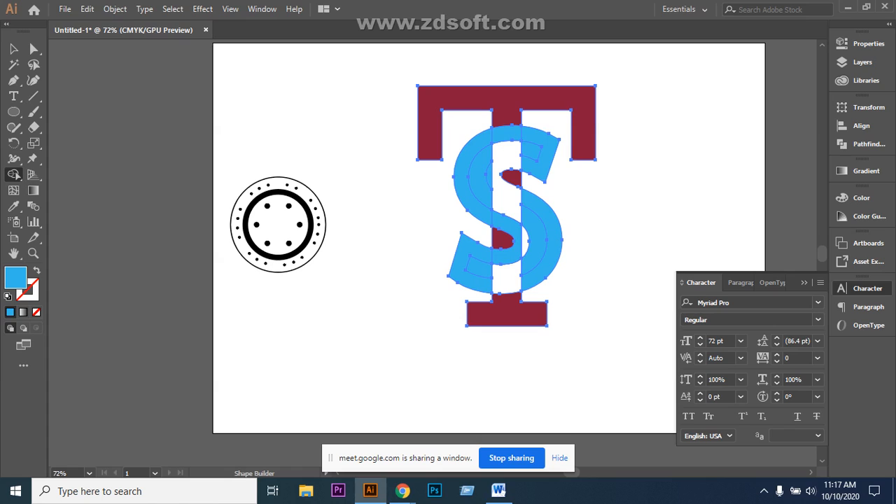
pyautogui.press('v')
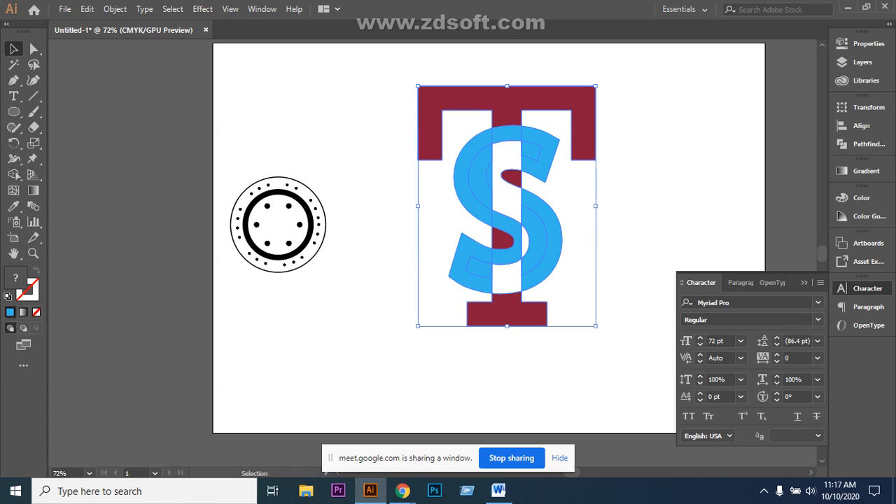
# Ungroup the blue S and its offset outline, then select the inner S on its own
pyautogui.click(630, 245)
pyautogui.click(549, 238)
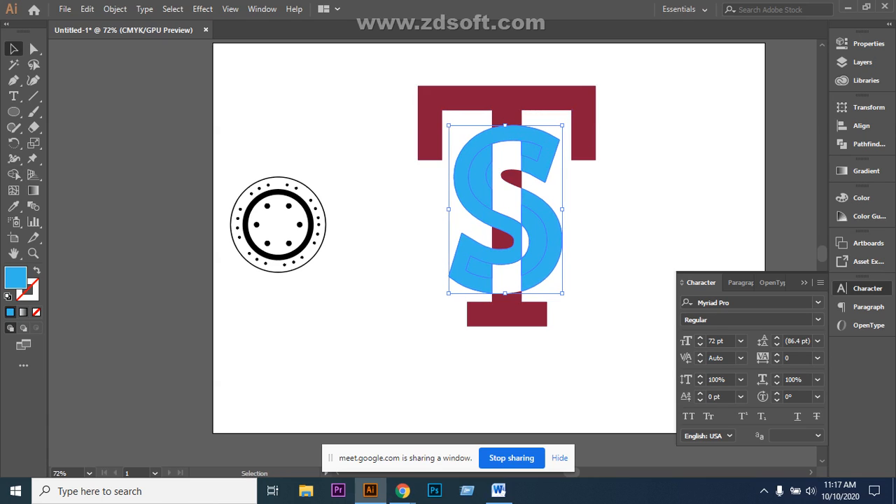
pyautogui.rightClick(532, 143)
pyautogui.click(560, 255)
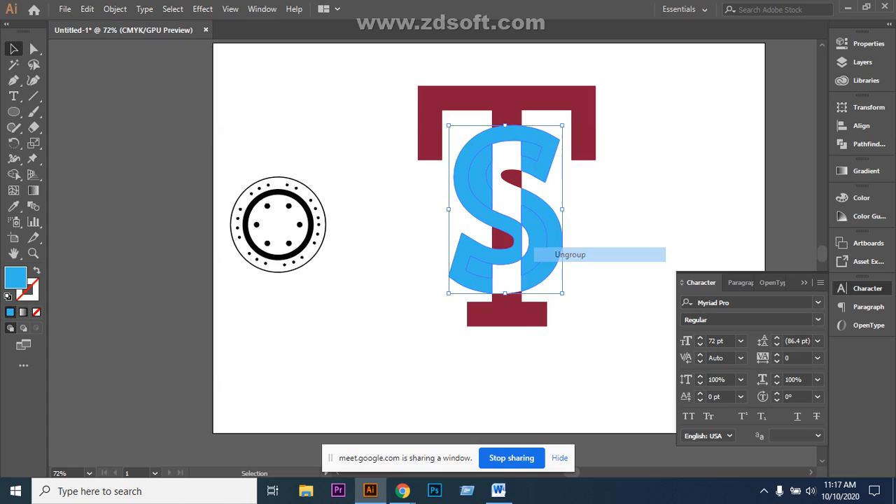
pyautogui.click(623, 235)
pyautogui.click(540, 148)
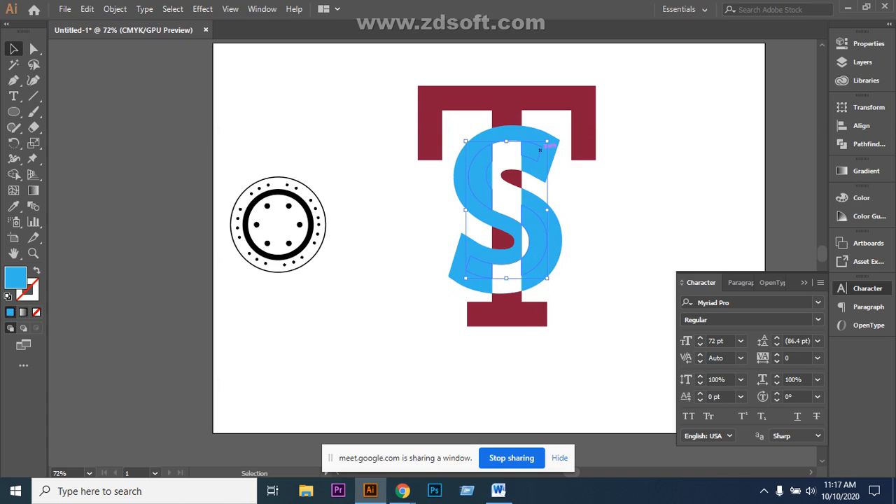
pyautogui.press('Delete')
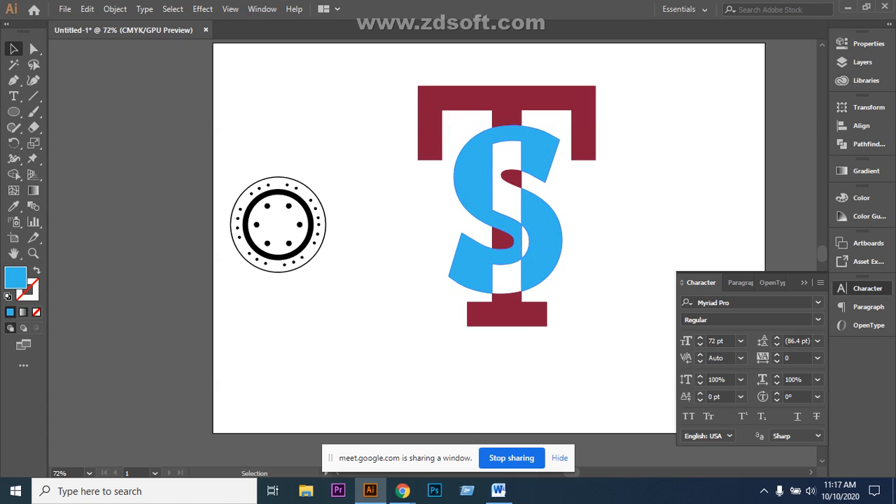
# Move the outer offset S off the T to the right edge of the artboard
pyautogui.click(459, 282)
pyautogui.moveTo(460, 282); pyautogui.dragTo(719, 258)
pyautogui.click(621, 280)
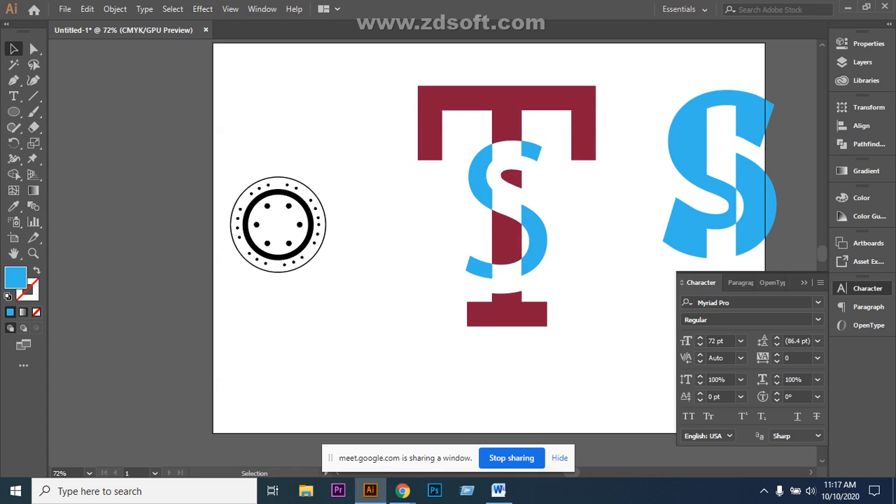
# Apply Offset Path to the maroon T with an 8 mm offset, Miter joins and a miter limit of 4
pyautogui.click(507, 241)
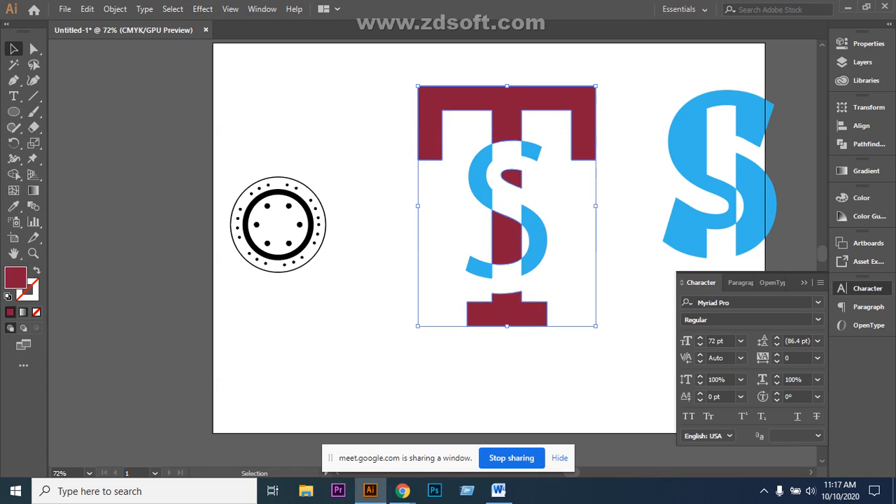
pyautogui.click(115, 9)
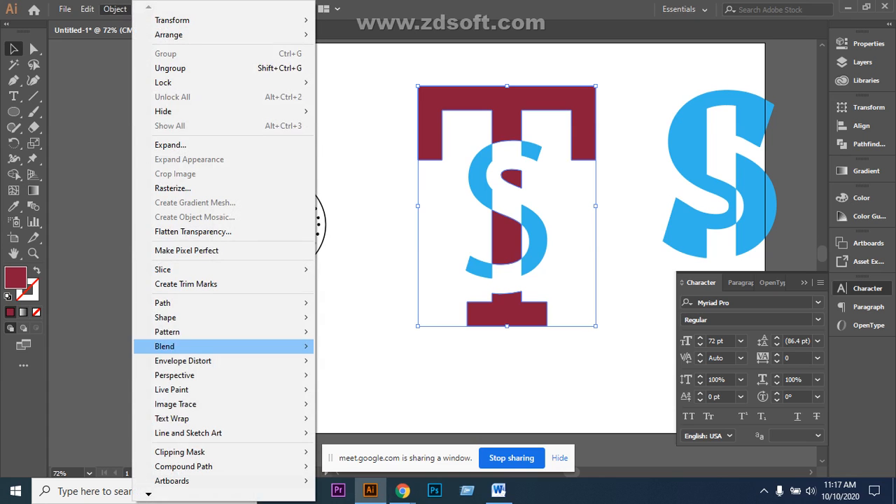
pyautogui.moveTo(210, 302)
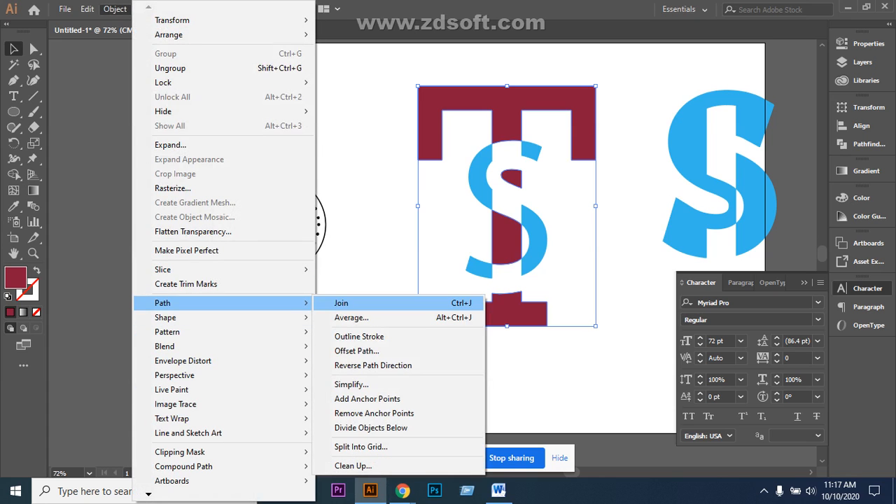
pyautogui.click(356, 351)
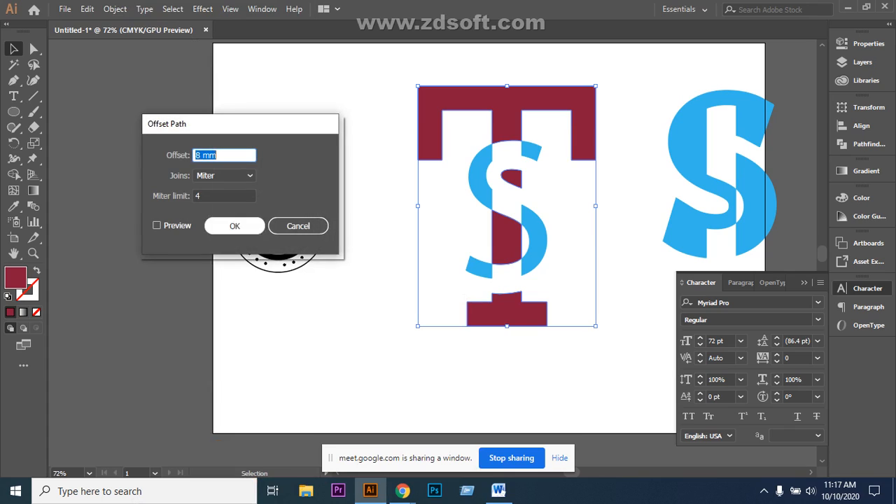
pyautogui.click(156, 225)
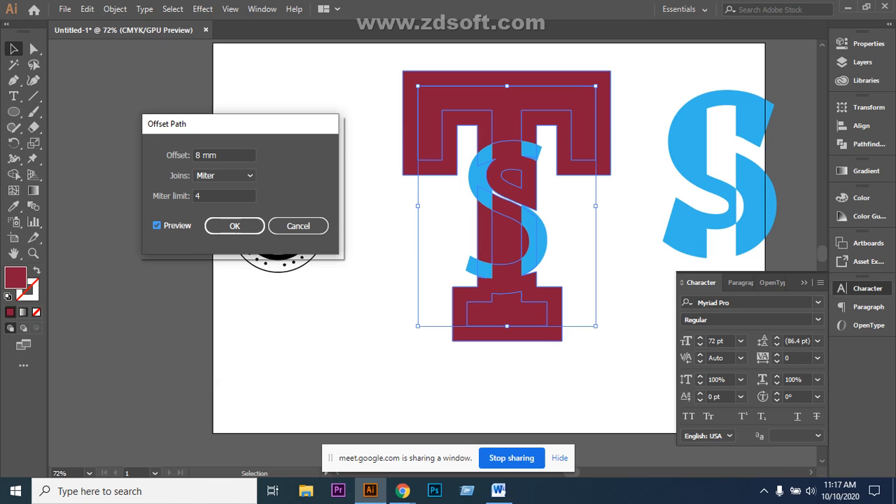
pyautogui.click(235, 225)
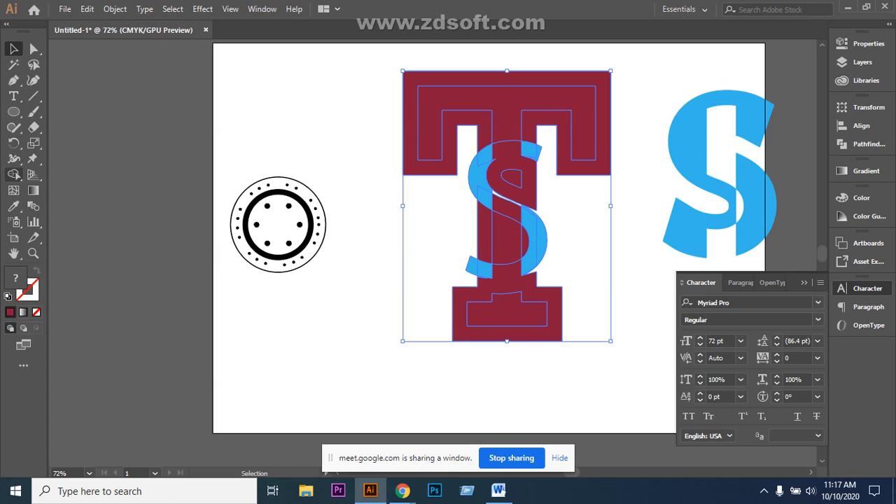
# Use the Shape Builder to remove the offset around the T's base and the maroon stem fragments beside and within the S
pyautogui.click(13, 174)
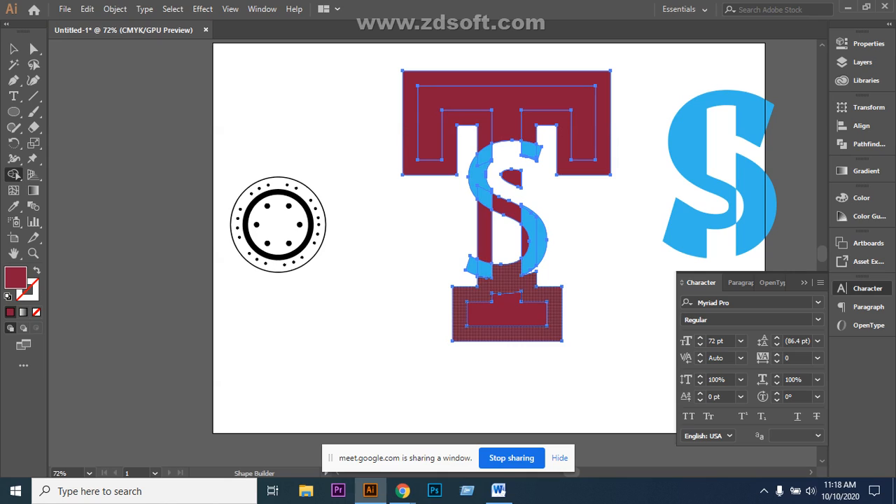
pyautogui.keyDown('alt'); pyautogui.click(506, 280); pyautogui.keyUp('alt')
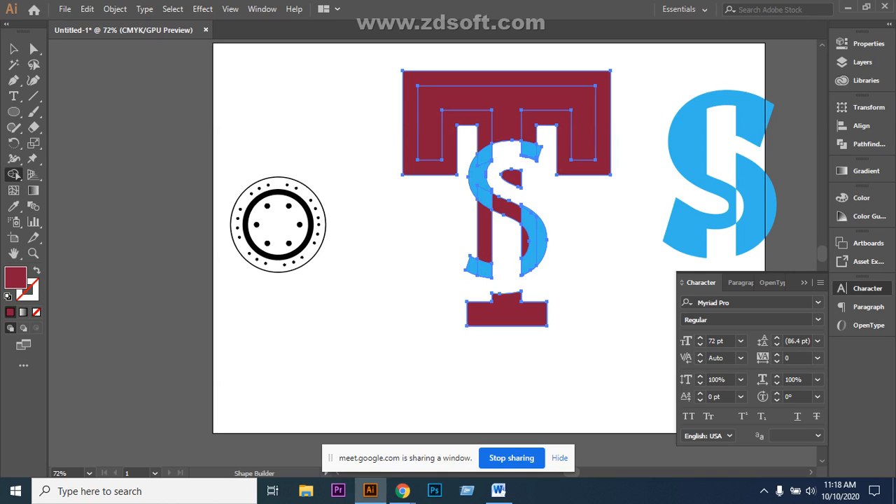
pyautogui.keyDown('alt'); pyautogui.click(485, 231); pyautogui.keyUp('alt')
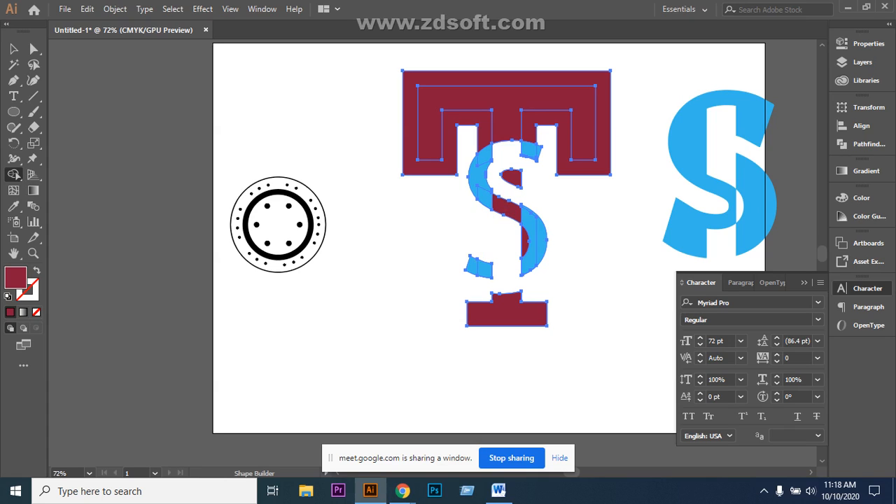
pyautogui.keyDown('alt'); pyautogui.click(525, 241); pyautogui.keyUp('alt')
pyautogui.keyDown('alt'); pyautogui.click(507, 208); pyautogui.keyUp('alt')
pyautogui.keyDown('alt'); pyautogui.click(514, 178); pyautogui.keyUp('alt')
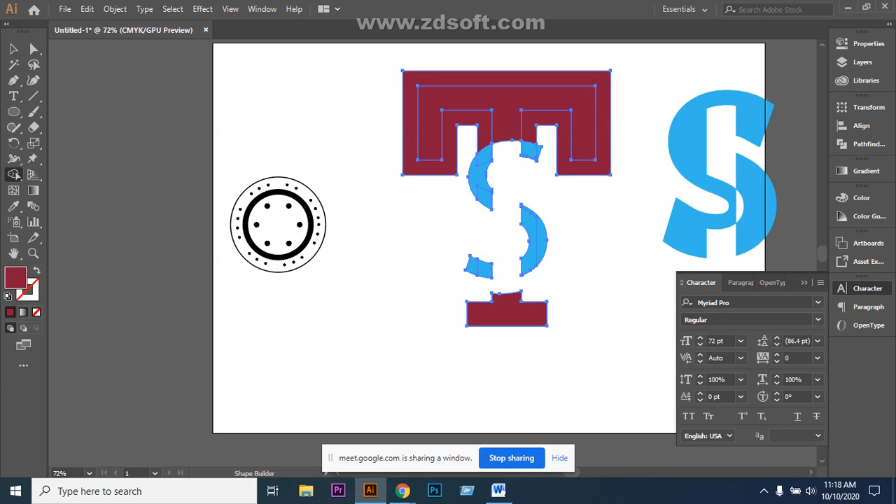
pyautogui.press('v')
# Ungroup the maroon T and its offset outline
pyautogui.click(378, 210)
pyautogui.click(442, 126)
pyautogui.rightClick(425, 170)
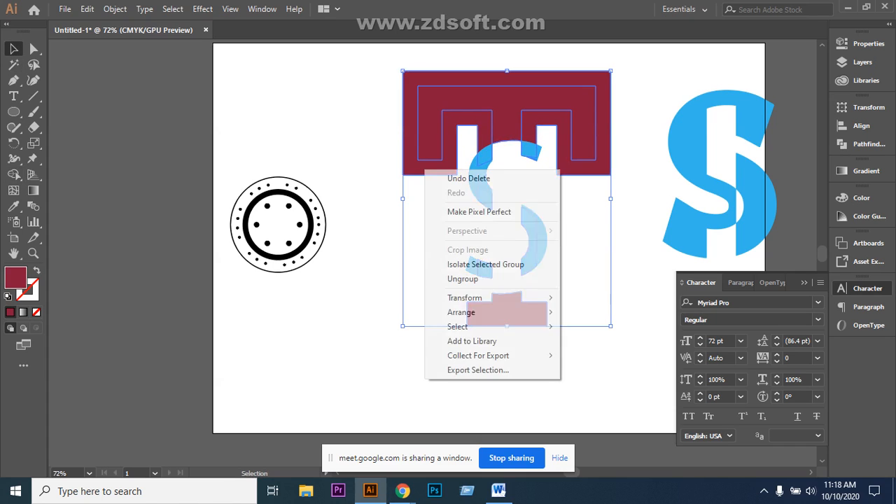
pyautogui.click(463, 279)
pyautogui.click(419, 228)
# Try moving the inner maroon T to the left over the dotted circle, then undo the move
pyautogui.click(435, 150)
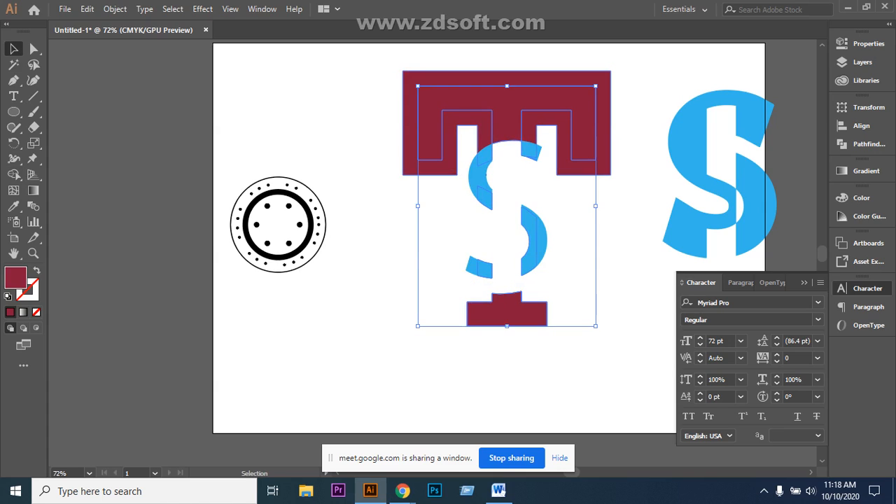
pyautogui.click(403, 152)
pyautogui.moveTo(403, 153); pyautogui.dragTo(181, 166)
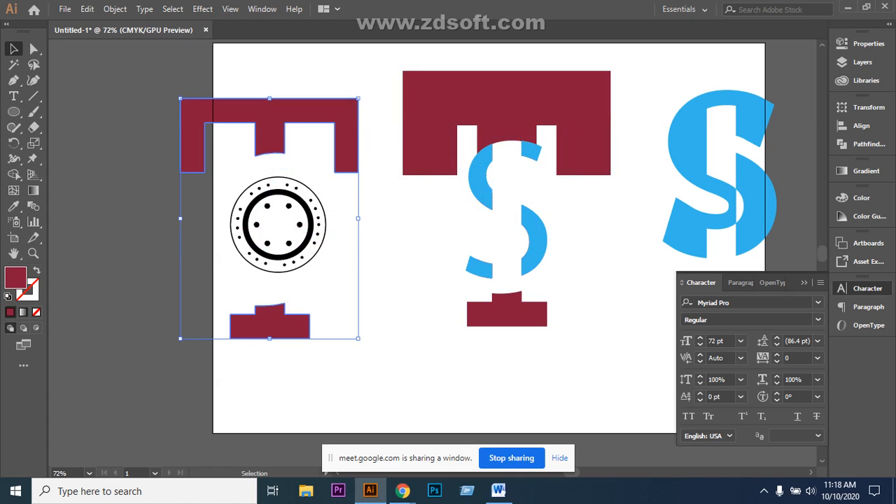
pyautogui.press('a')
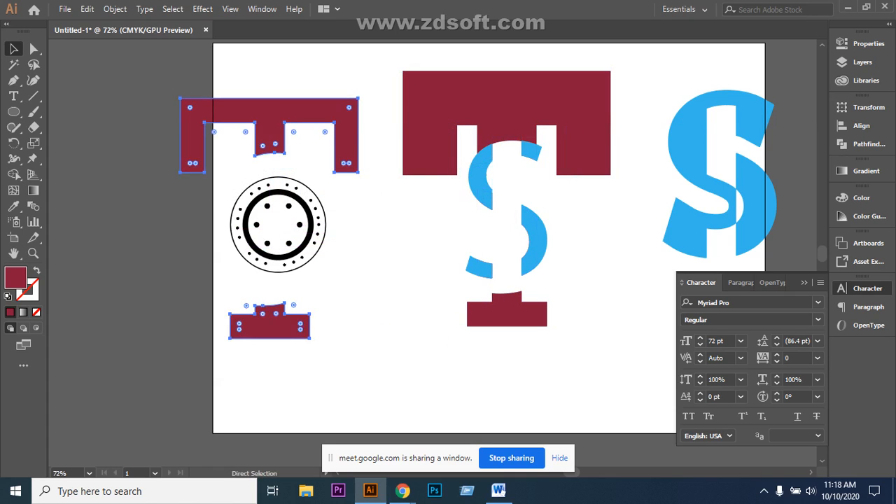
pyautogui.hotkey('ctrl', 'z')
# Move the maroon offset T away from the inner T, over the offset S at the artboard's right edge
pyautogui.press('v')
pyautogui.click(634, 199)
pyautogui.click(603, 175)
pyautogui.moveTo(603, 175); pyautogui.dragTo(821, 153)
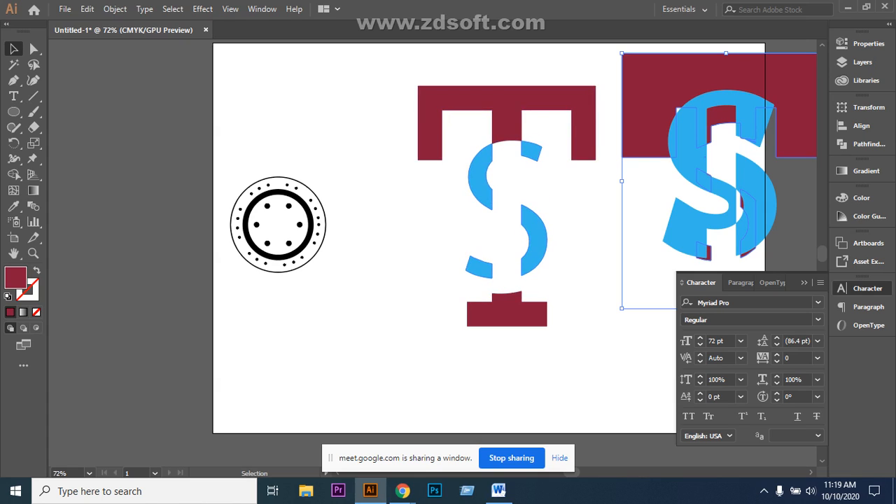
# Release the compound path of the inner blue S
pyautogui.click(529, 155)
pyautogui.rightClick(540, 230)
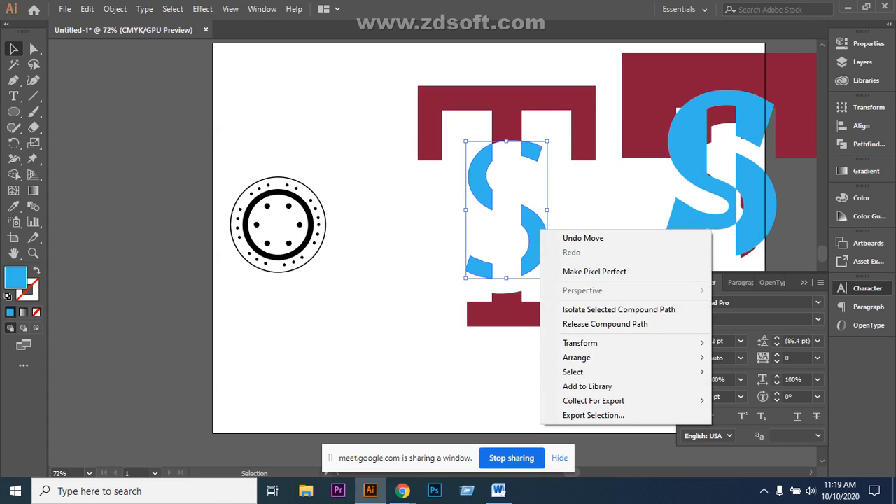
pyautogui.click(605, 324)
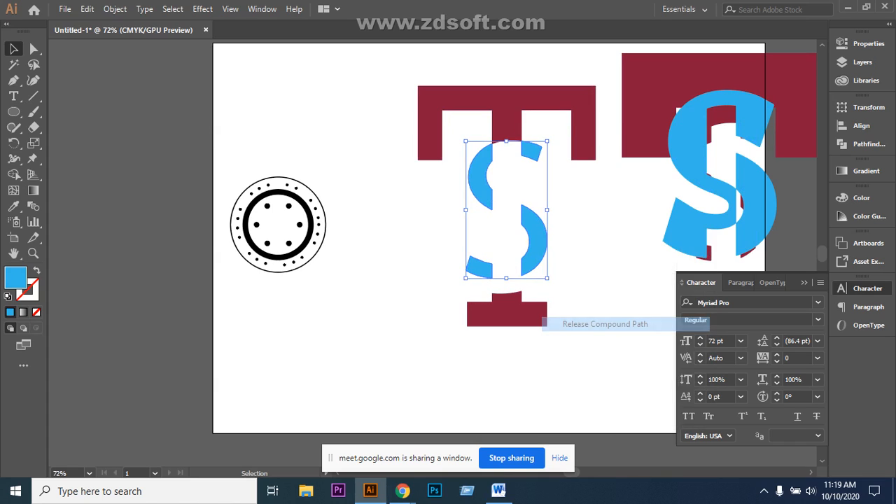
# Nudge the S's lower-right curved piece slightly to the right, away from the stem
pyautogui.click(539, 239)
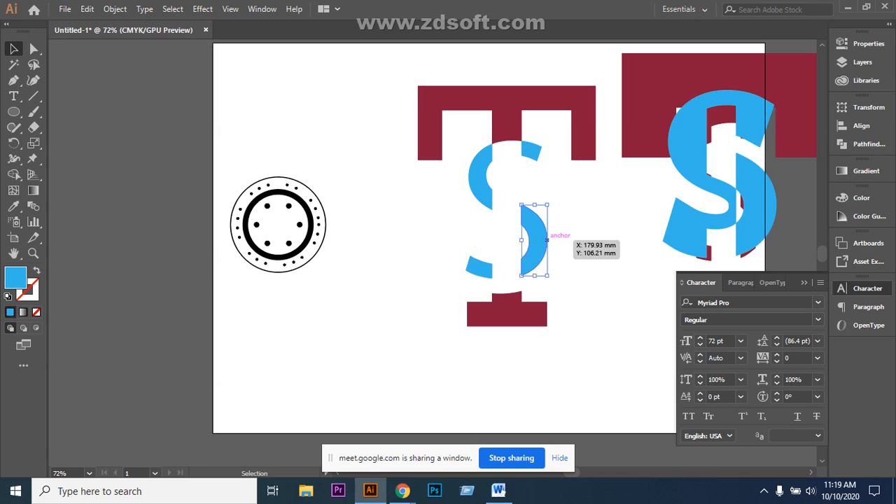
pyautogui.press('Right')
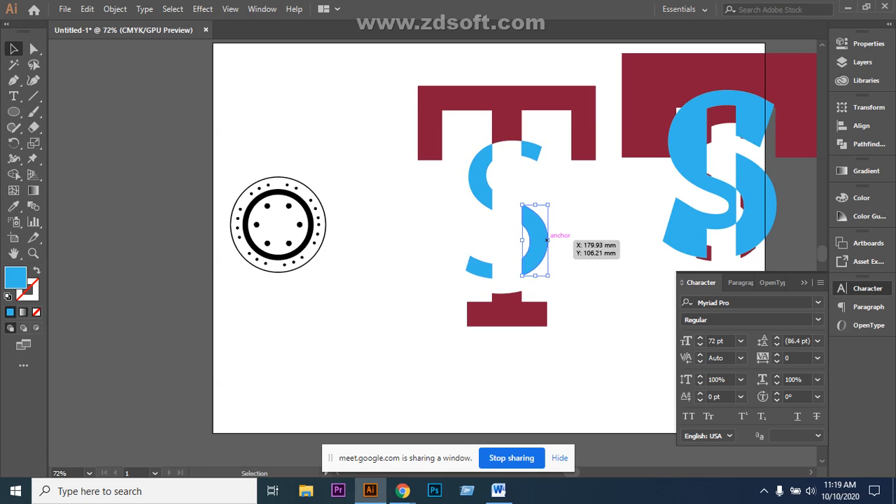
pyautogui.press('Right')
pyautogui.press('Right')
pyautogui.press('Right')
pyautogui.press('Right')
pyautogui.press('Right')
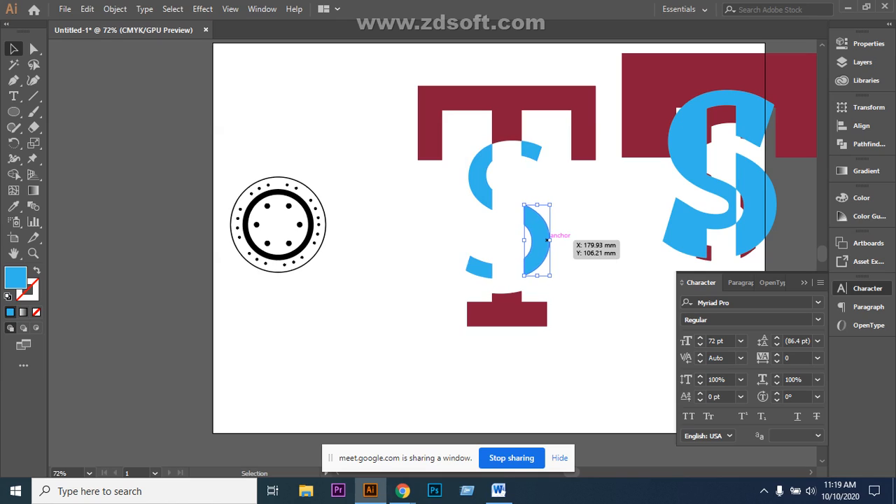
pyautogui.press('Right')
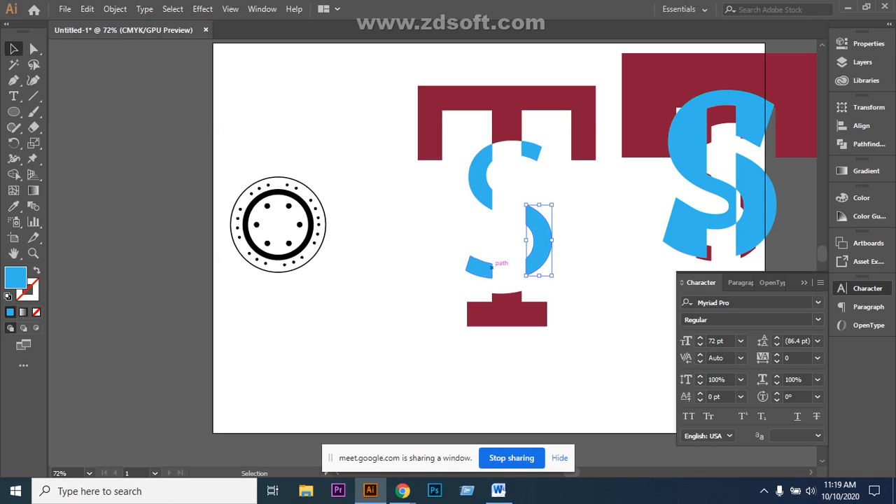
# Nudge the S's lower-left end piece slightly to the left, away from the stem
pyautogui.click(479, 266)
pyautogui.press('Left')
pyautogui.press('Left')
pyautogui.press('Left')
pyautogui.press('Left')
pyautogui.press('Left')
pyautogui.press('Left')
pyautogui.press('Left')
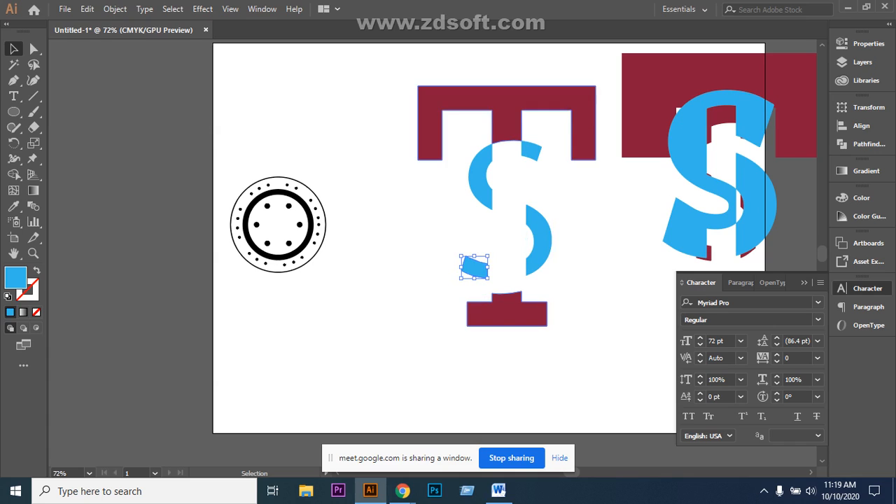
# Release the compound path of the maroon T and select its separate base piece
pyautogui.click(492, 312)
pyautogui.rightClick(576, 124)
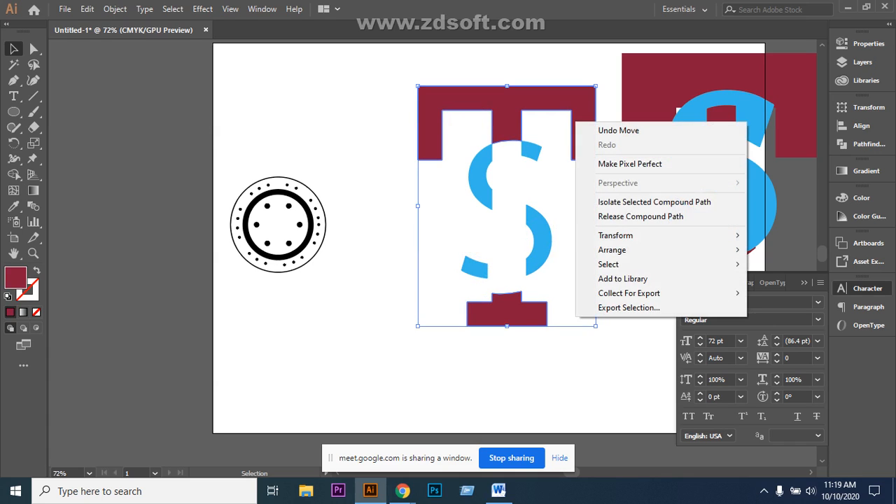
pyautogui.click(641, 217)
pyautogui.click(608, 276)
pyautogui.click(509, 314)
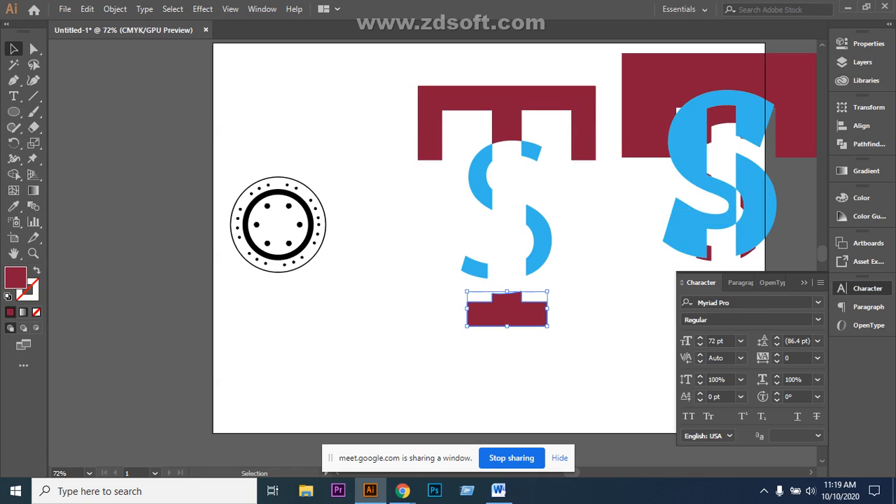
# Nudge the maroon T's base piece slightly downward, away from the S
pyautogui.press('Down')
pyautogui.press('Down')
pyautogui.press('Down')
pyautogui.press('Down')
pyautogui.press('Down')
pyautogui.press('Down')
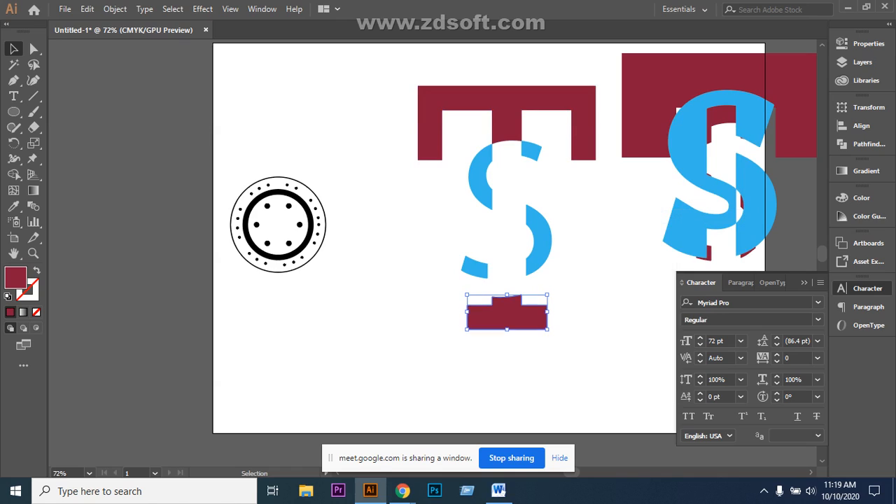
pyautogui.press('Down')
# Nudge the T's top crossbar piece slightly upward to widen its gap above the S
pyautogui.click(507, 110)
pyautogui.press('Up')
pyautogui.press('Up')
pyautogui.press('Up')
pyautogui.press('Up')
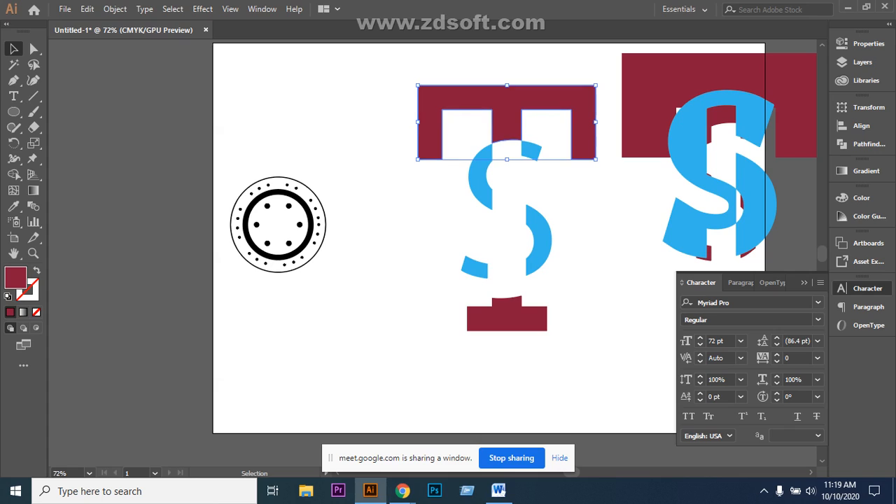
pyautogui.press('Up')
pyautogui.press('Up')
pyautogui.press('Up')
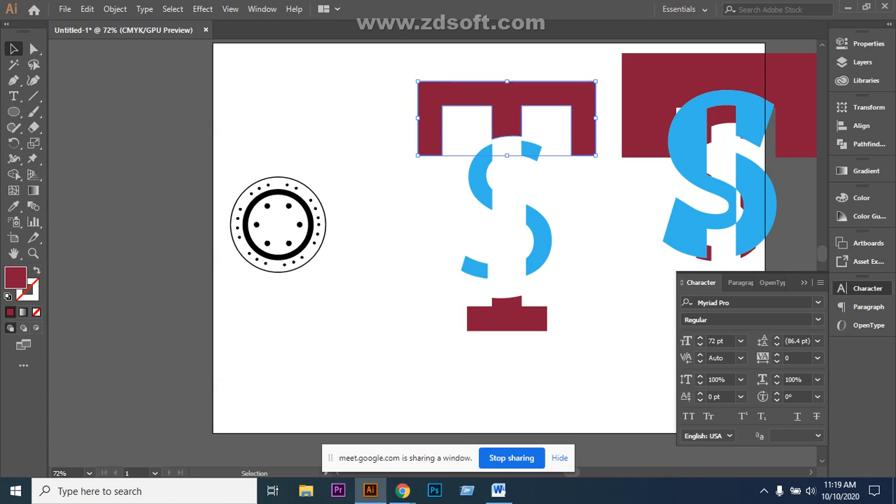
pyautogui.press('Up')
pyautogui.press('Up')
pyautogui.press('Up')
pyautogui.press('Up')
pyautogui.press('Up')
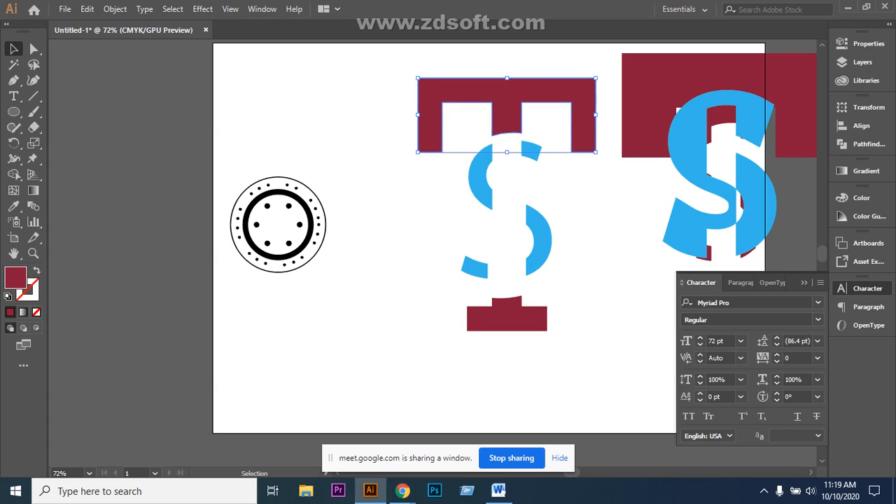
# Nudge the S's upper-left curved piece slightly to the left, away from the stem
pyautogui.click(479, 176)
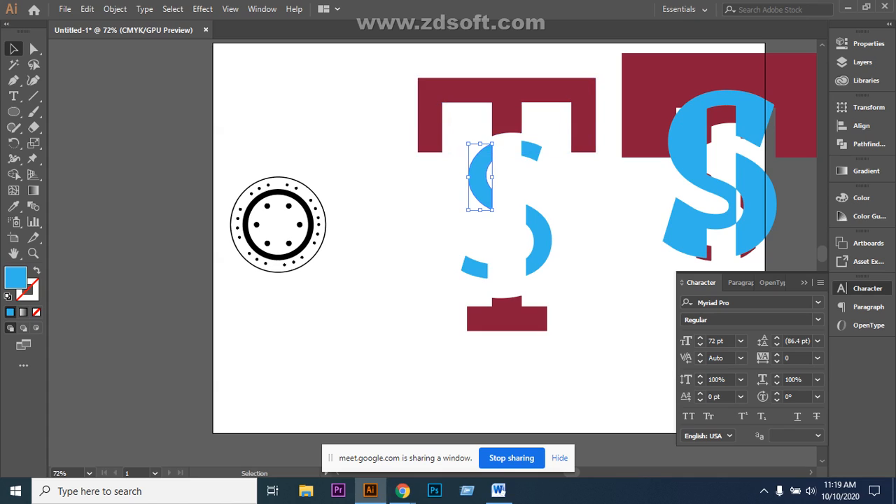
pyautogui.press('Left')
pyautogui.press('Left')
pyautogui.press('Left')
pyautogui.press('Left')
pyautogui.press('Left')
pyautogui.press('Left')
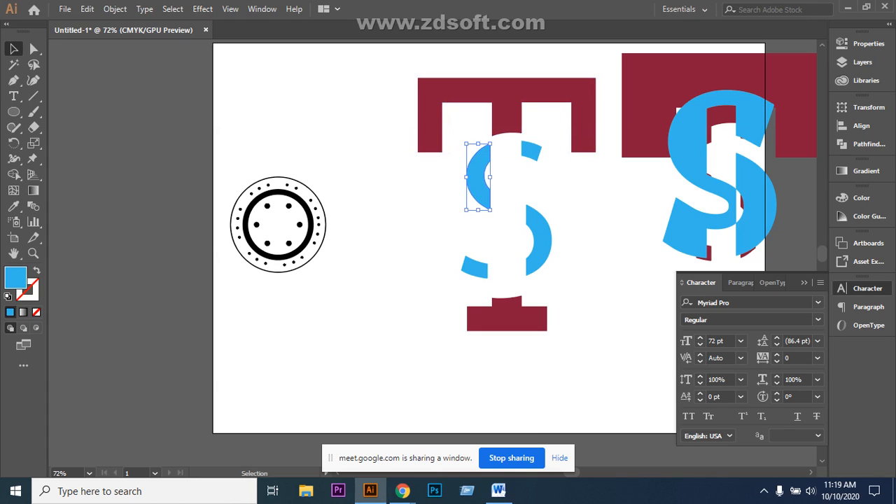
pyautogui.press('Left')
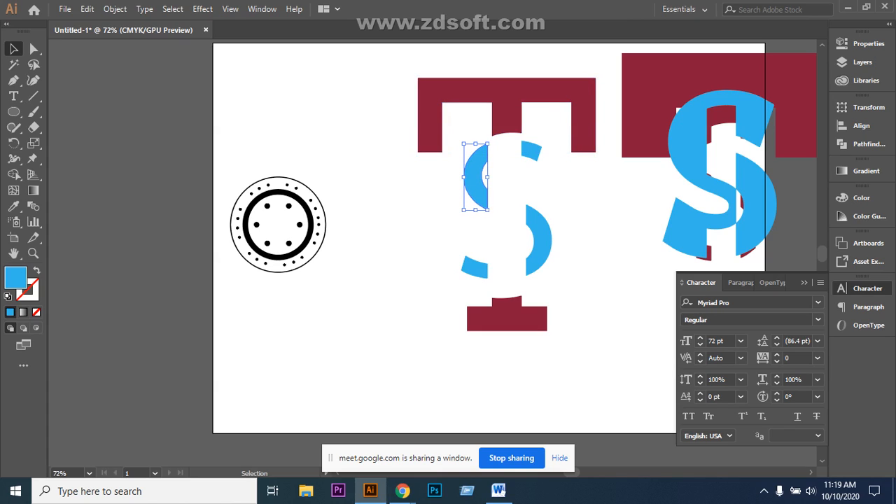
# Nudge the S's upper-right end piece slightly to the right, away from the stem
pyautogui.click(532, 151)
pyautogui.press('Right')
pyautogui.press('Right')
pyautogui.press('Right')
pyautogui.press('Right')
pyautogui.press('Right')
pyautogui.press('Right')
pyautogui.press('Right')
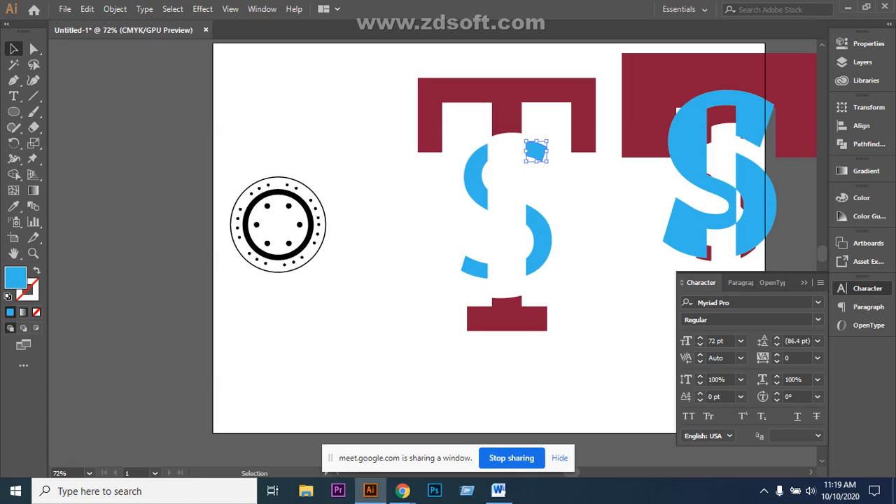
# Group all the spaced T and S pieces into one monogram object
pyautogui.click(356, 84)
pyautogui.moveTo(356, 84); pyautogui.dragTo(561, 322)
pyautogui.rightClick(513, 103)
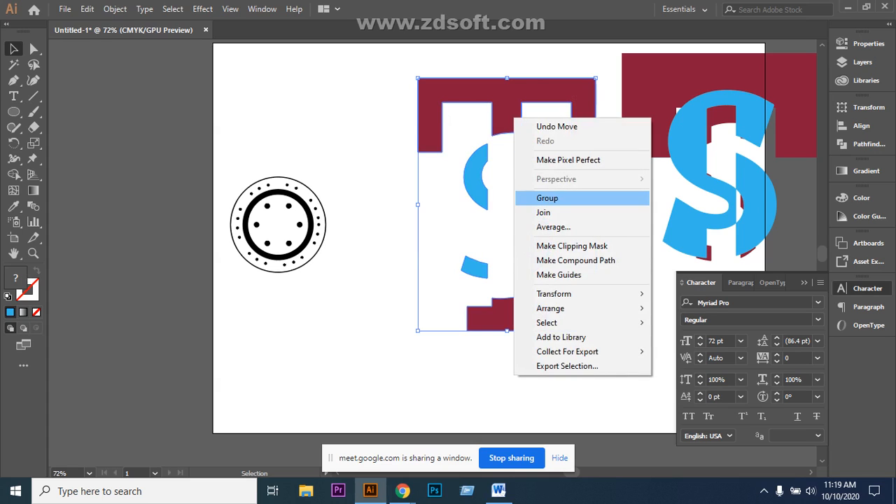
pyautogui.click(539, 198)
pyautogui.click(382, 165)
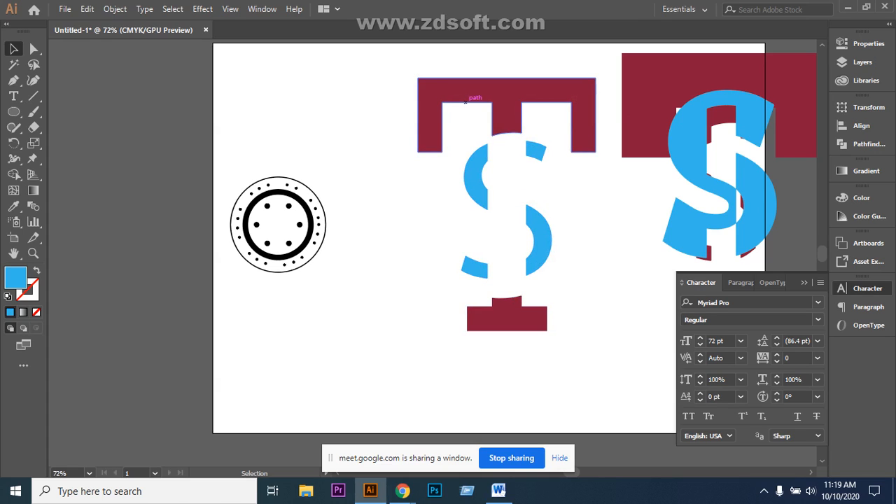
# Scale the grouped monogram down proportionally to about a quarter of its size and place it beside the dotted circular badge
pyautogui.click(470, 96)
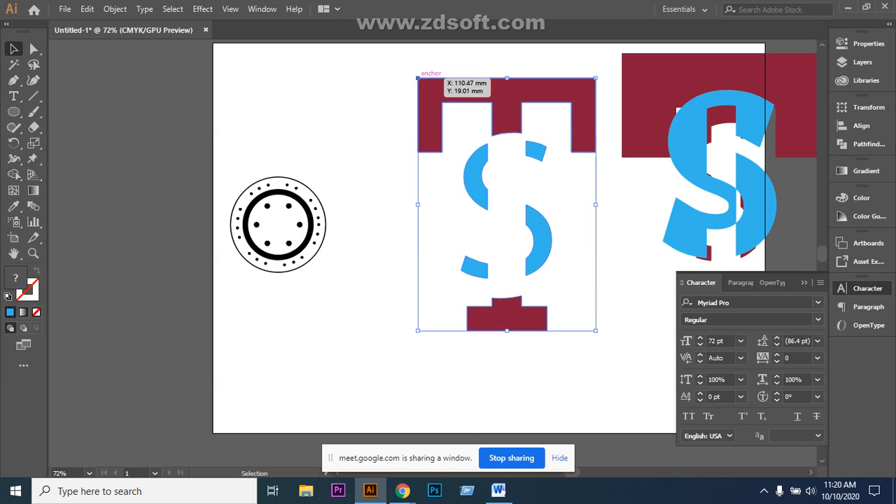
pyautogui.moveTo(418, 78); pyautogui.dragTo(549, 263)
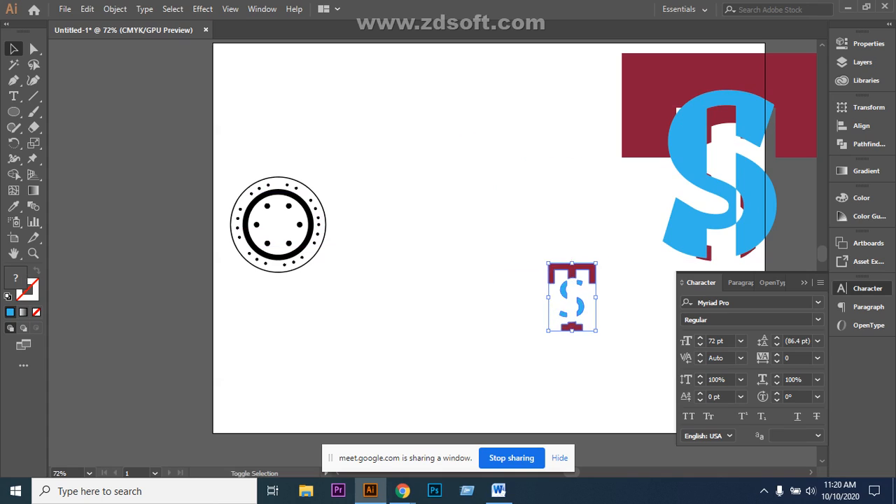
pyautogui.click(631, 297)
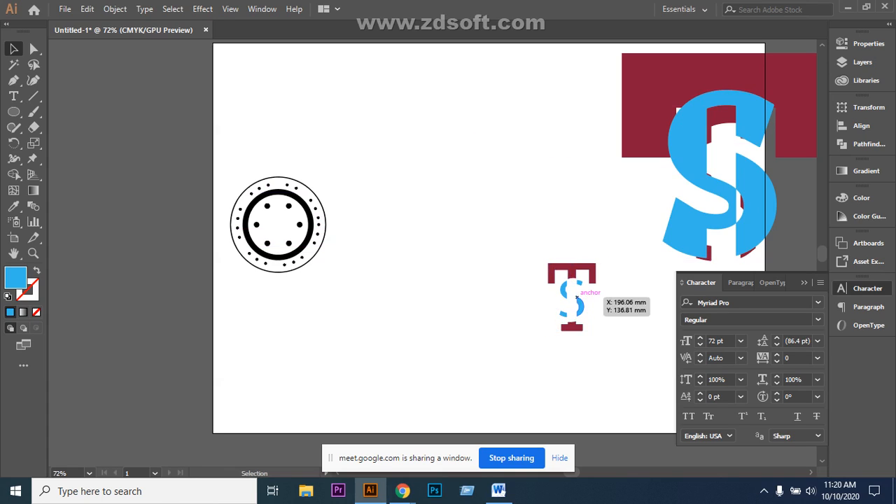
pyautogui.moveTo(556, 266); pyautogui.dragTo(360, 175)
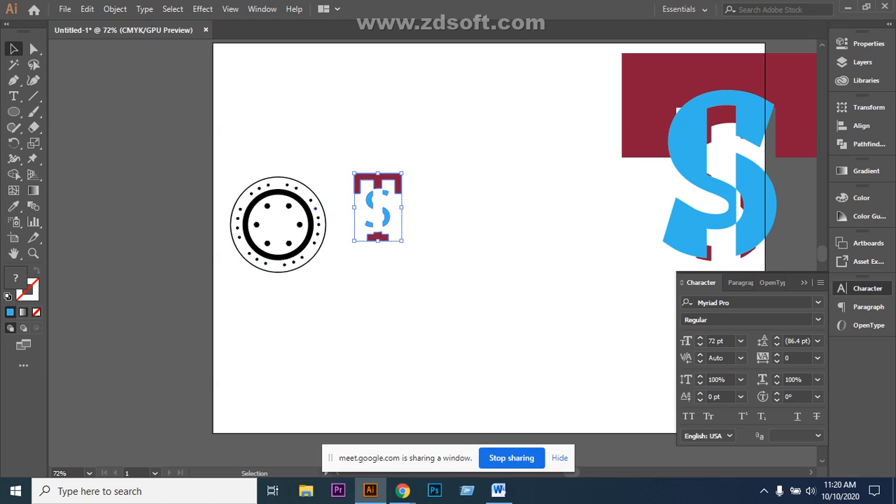
# Enlarge the dotted circular badge to more than double its size on the artboard's left half, with the small monogram moved off the artboard
pyautogui.click(316, 207)
pyautogui.moveTo(316, 207); pyautogui.dragTo(553, 172)
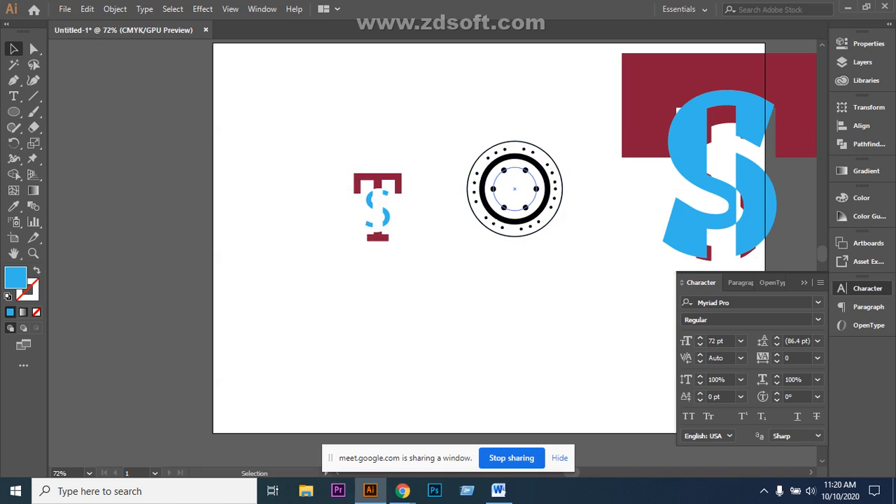
pyautogui.moveTo(564, 236); pyautogui.dragTo(676, 362)
pyautogui.moveTo(378, 206); pyautogui.dragTo(180, 176)
pyautogui.moveTo(516, 205); pyautogui.dragTo(303, 141)
pyautogui.click(532, 224)
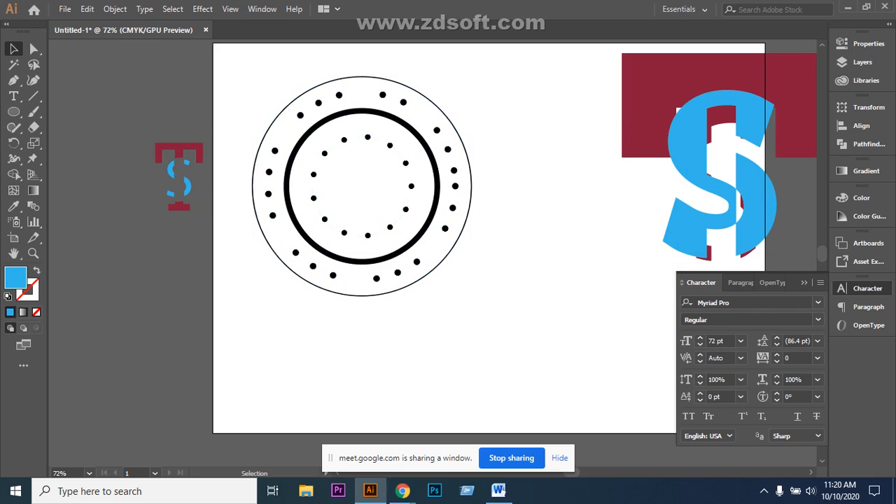
# Move the small TS monogram into the center of the circular badge
pyautogui.moveTo(179, 175); pyautogui.dragTo(357, 188)
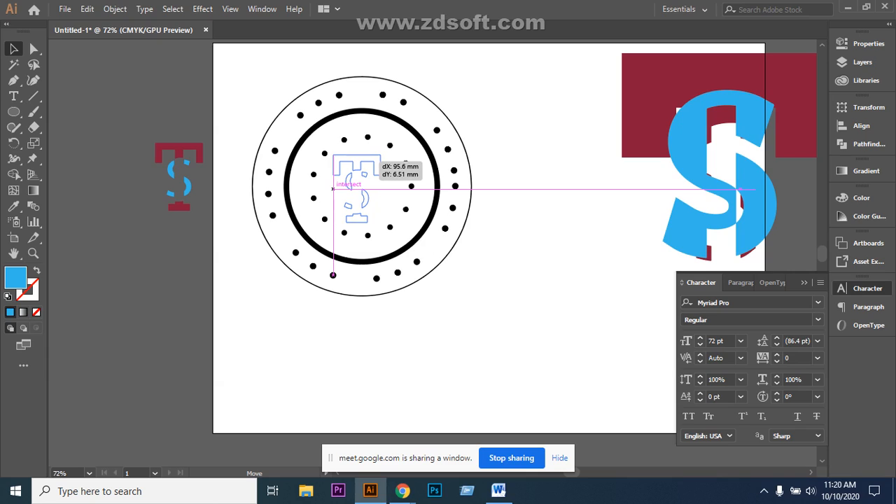
pyautogui.moveTo(358, 188); pyautogui.dragTo(362, 188)
pyautogui.click(238, 114)
# Select the badge together with its monogram and enlarge them proportionally to nearly the artboard's height
pyautogui.moveTo(238, 113); pyautogui.dragTo(258, 284)
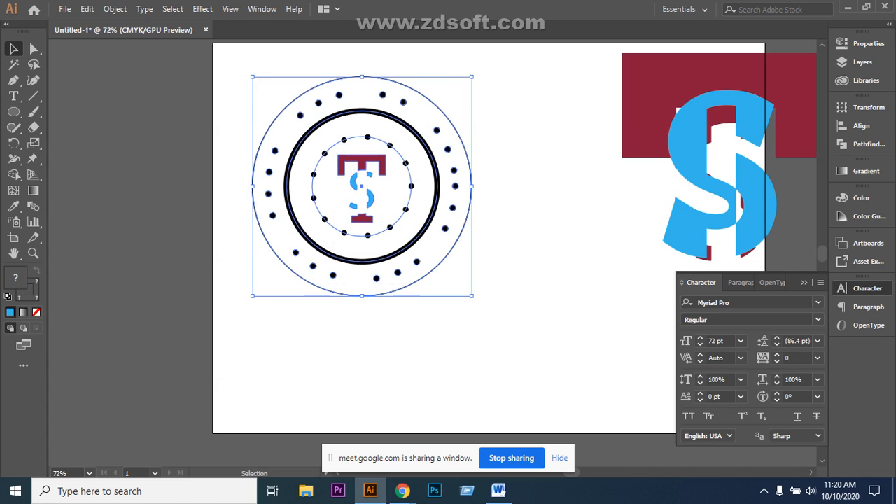
pyautogui.moveTo(472, 296); pyautogui.dragTo(647, 442)
pyautogui.scroll(-1, 587, 294)
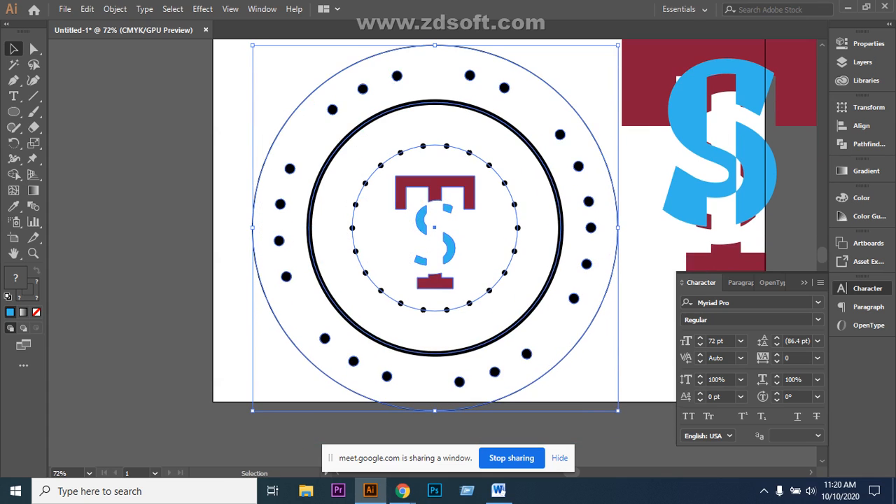
pyautogui.scroll(5, 434, 280)
pyautogui.scroll(-2, 434, 280)
pyautogui.scroll(2, 434, 280)
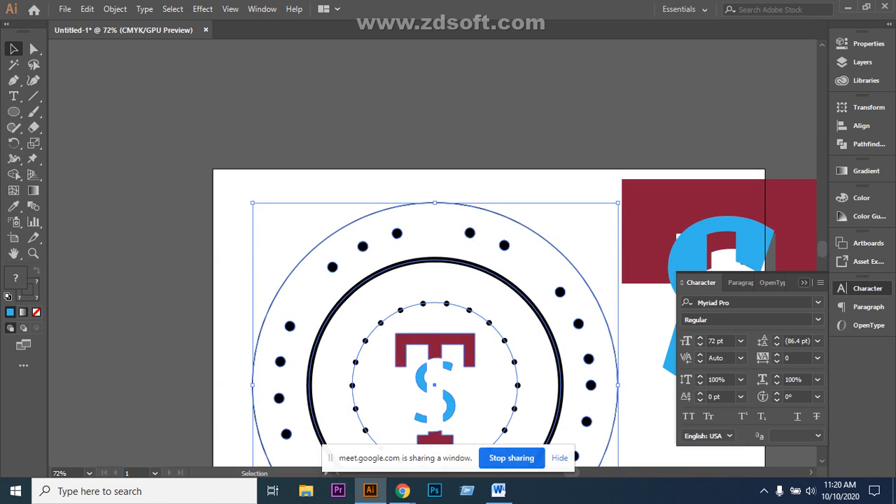
# Collapse the Character settings and scale the badge with its monogram down slightly so it fits inside the artboard
pyautogui.click(803, 282)
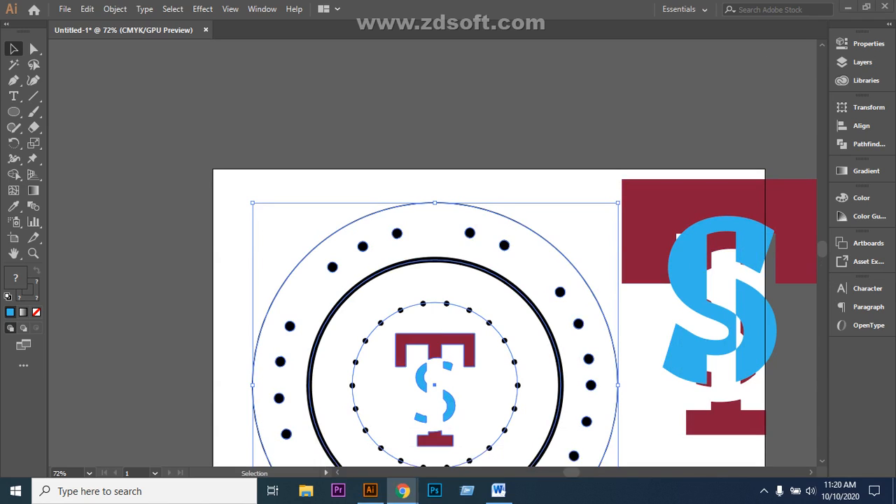
pyautogui.hscroll(3, 448, 316)
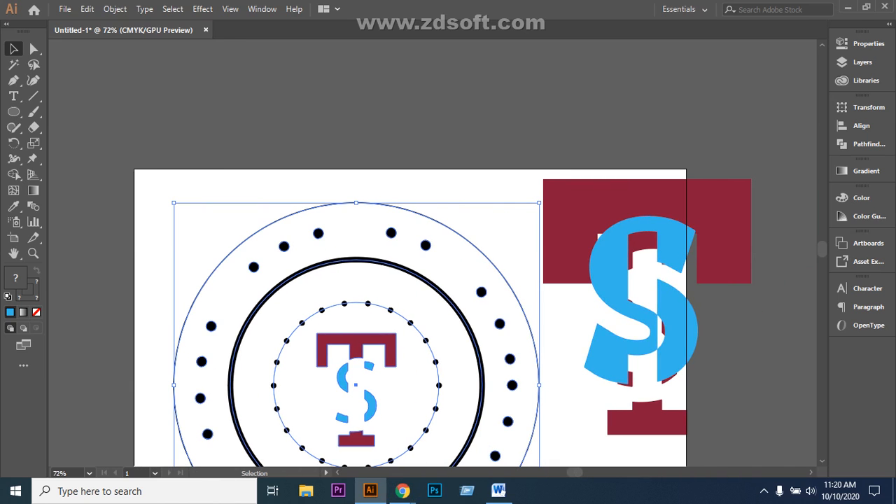
pyautogui.scroll(-5, 434, 280)
pyautogui.scroll(3, 434, 252)
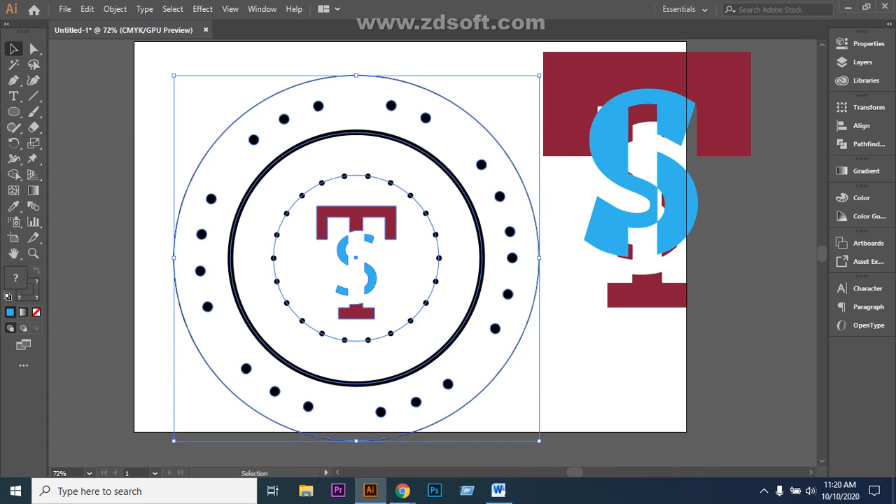
pyautogui.moveTo(539, 441); pyautogui.dragTo(490, 370)
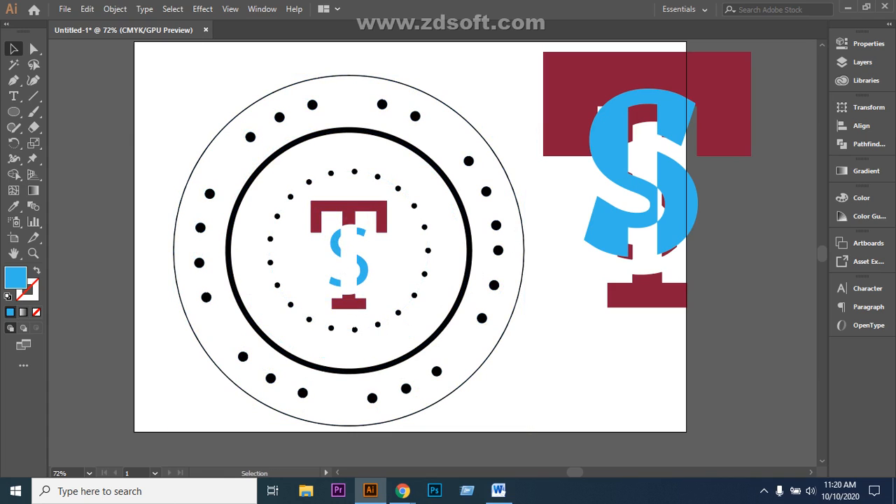
# Scale the TS monogram down to about three quarters of its size and center it within the inner ring of dots
pyautogui.click(348, 210)
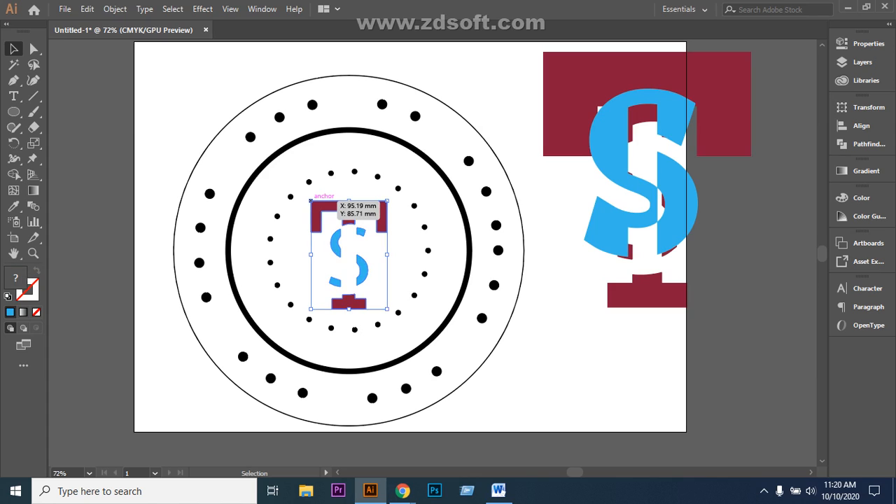
pyautogui.moveTo(311, 201); pyautogui.dragTo(330, 230)
pyautogui.moveTo(355, 266); pyautogui.dragTo(346, 258)
pyautogui.hotkey('ctrl', 'shift', 'a')
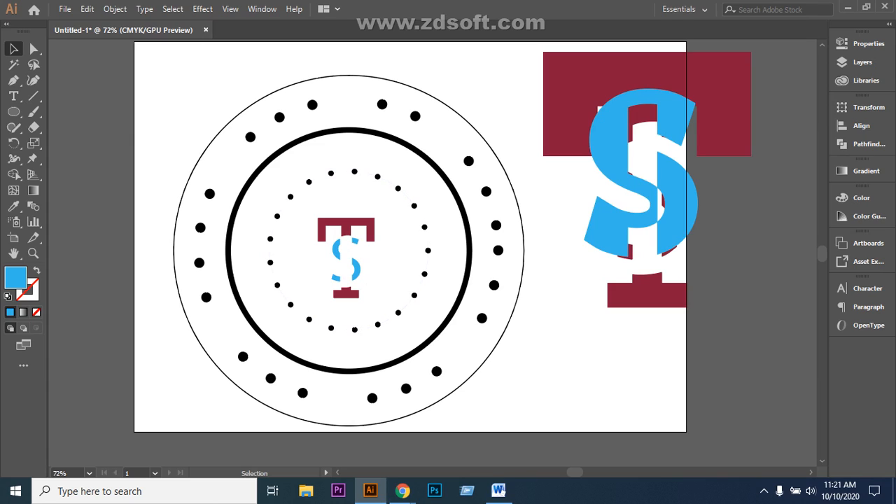
pyautogui.click(349, 223)
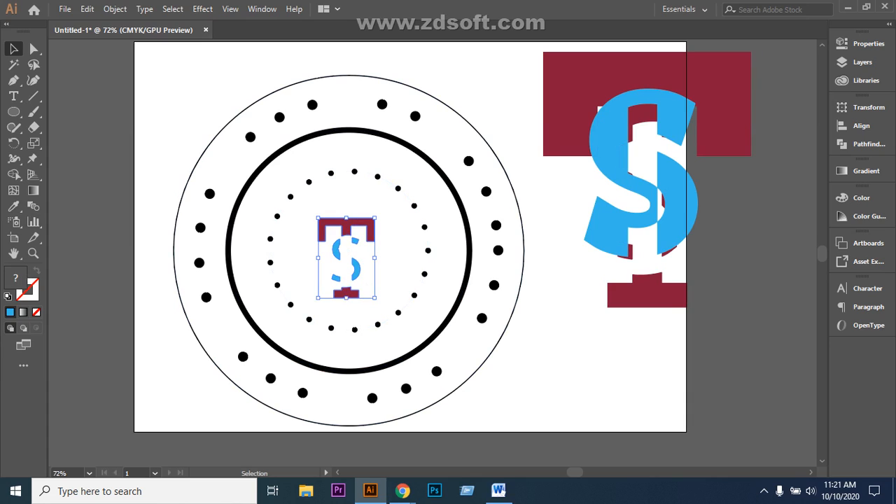
pyautogui.hotkey('ctrl', 'shift', 'a')
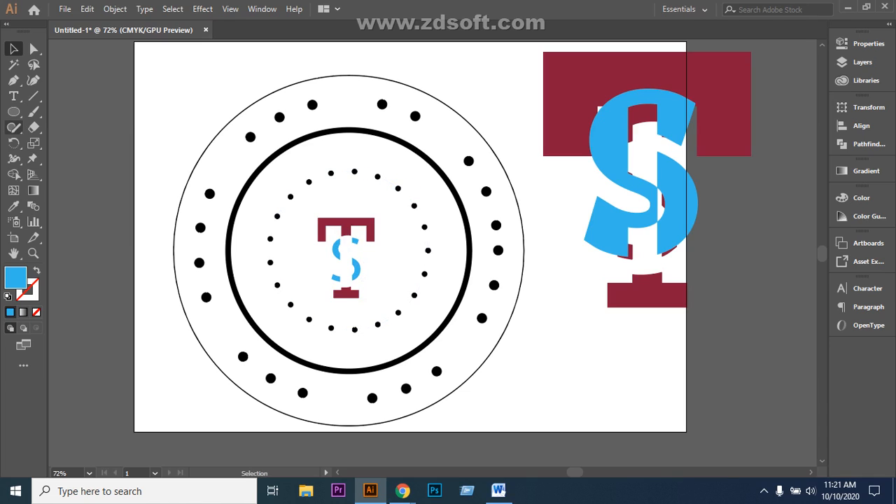
# Try a blue-filled circle about 95 mm across, drawn outward from the monogram, and undo it
pyautogui.click(13, 112)
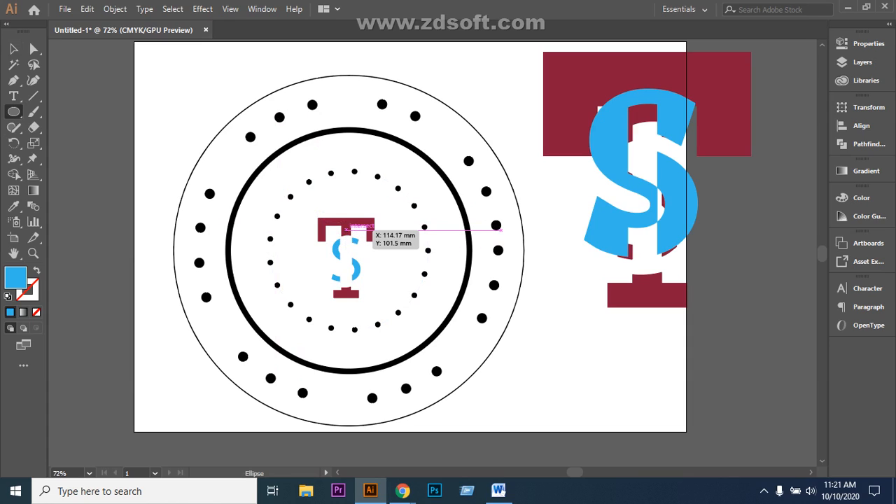
pyautogui.moveTo(346, 229); pyautogui.dragTo(434, 318)
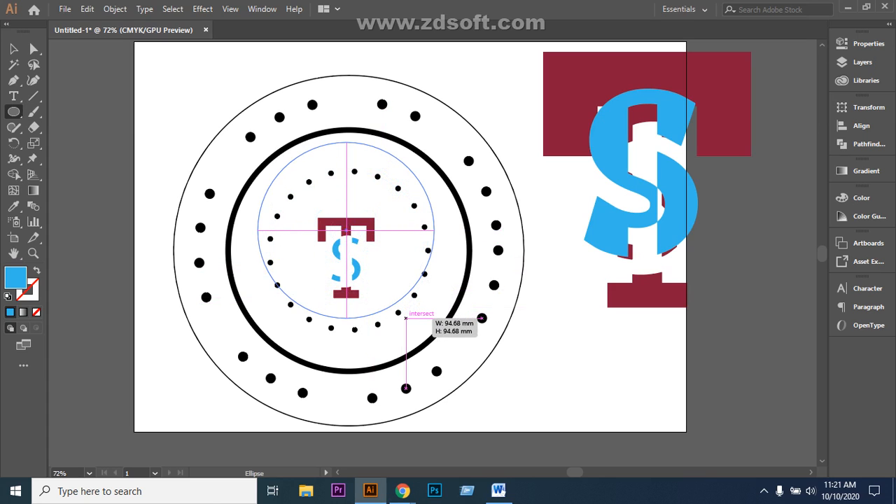
pyautogui.moveTo(435, 318); pyautogui.dragTo(434, 318)
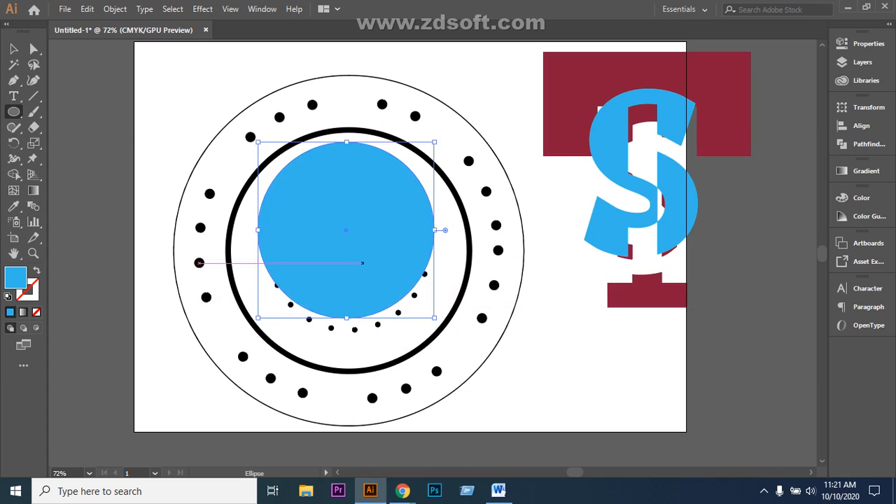
pyautogui.hotkey('ctrl', 'z')
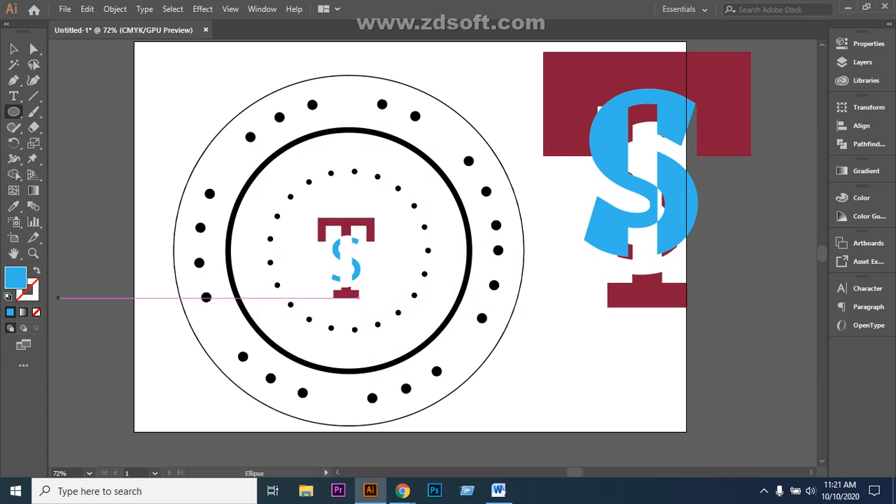
# Swap fill and stroke, and draw an unfilled blue circle about 109 mm across from the badge's center, inside the thick black ring
pyautogui.hotkey('shift', 'x')
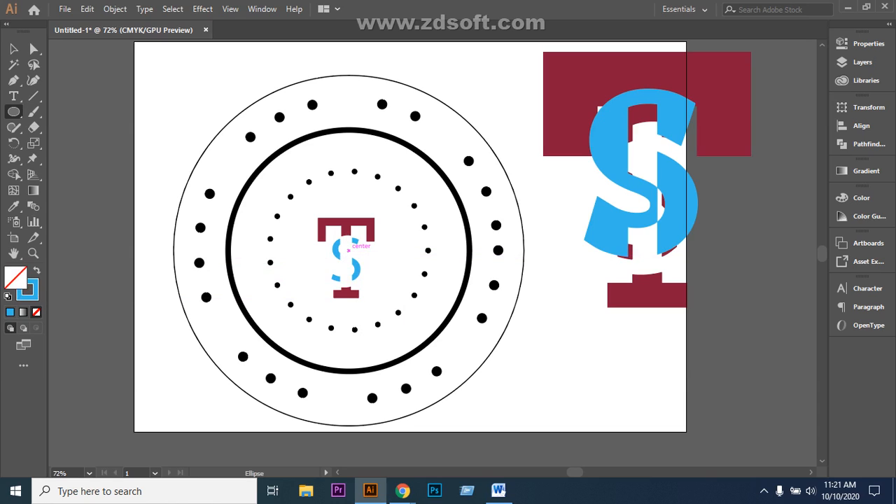
pyautogui.moveTo(349, 249); pyautogui.dragTo(427, 351)
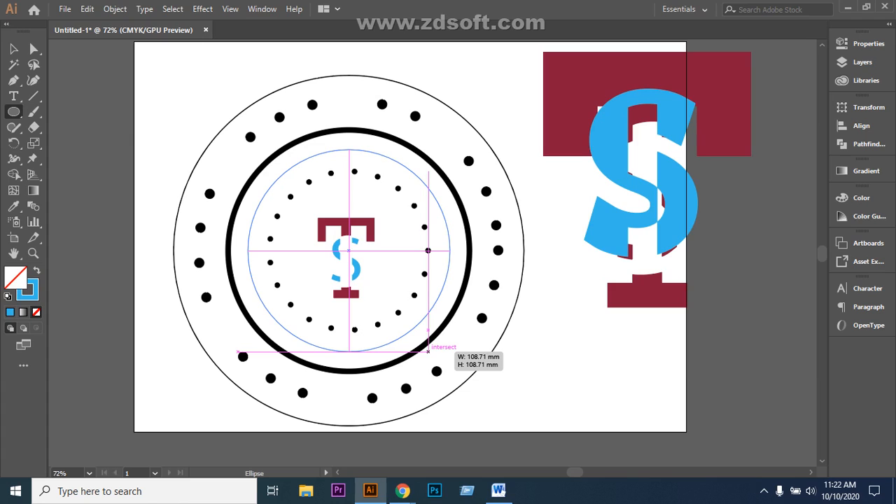
pyautogui.moveTo(427, 351); pyautogui.dragTo(428, 352)
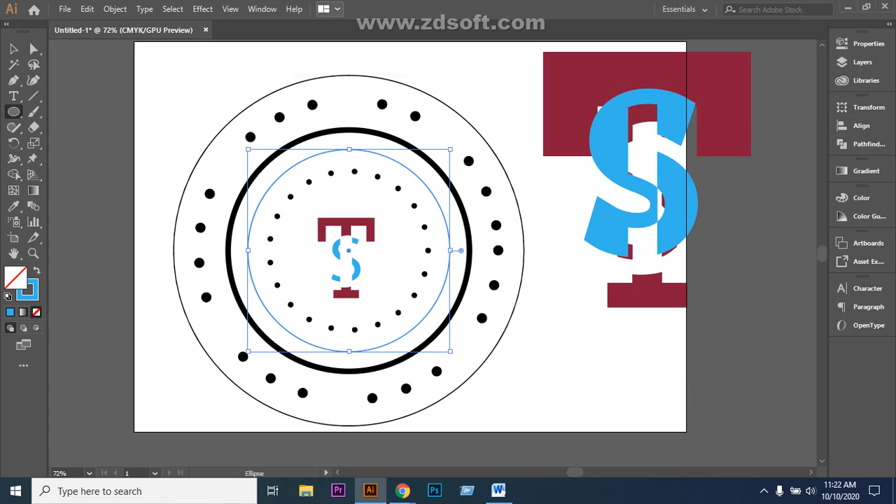
# Align the blue circle's stroke to the inside and set its weight to 5 pt
pyautogui.click(261, 9)
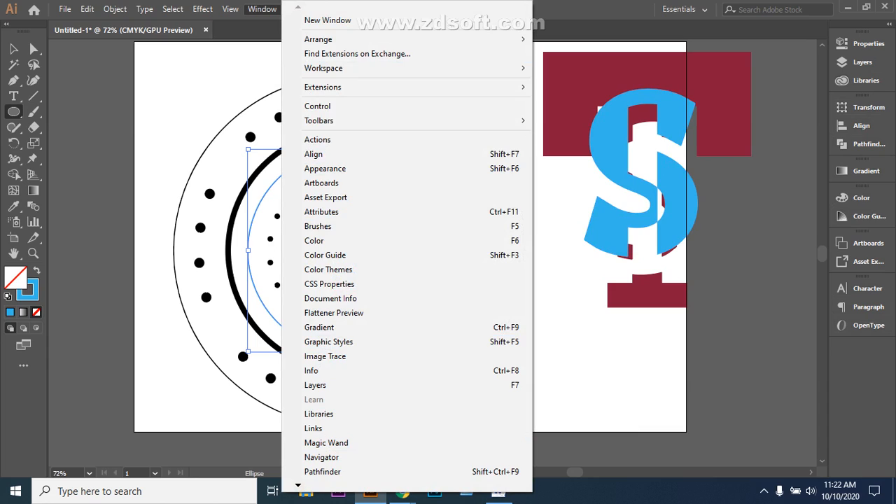
pyautogui.moveTo(298, 485)
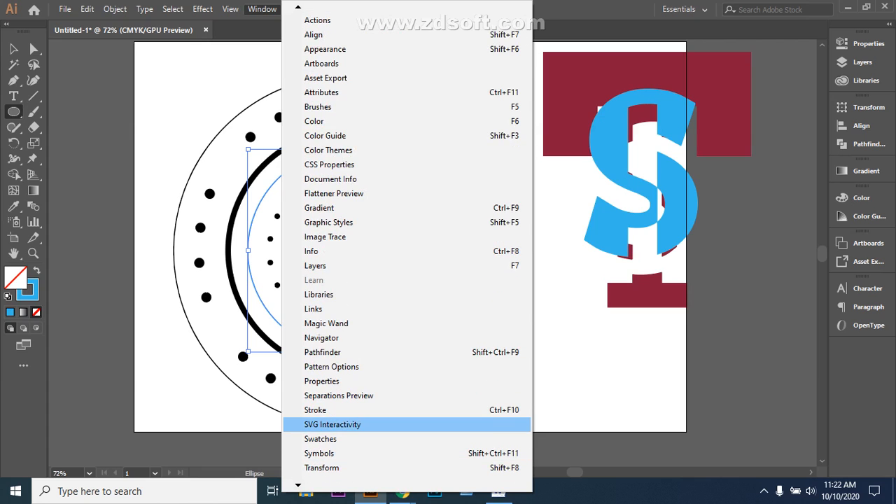
pyautogui.click(315, 408)
pyautogui.moveTo(546, 119); pyautogui.dragTo(685, 170)
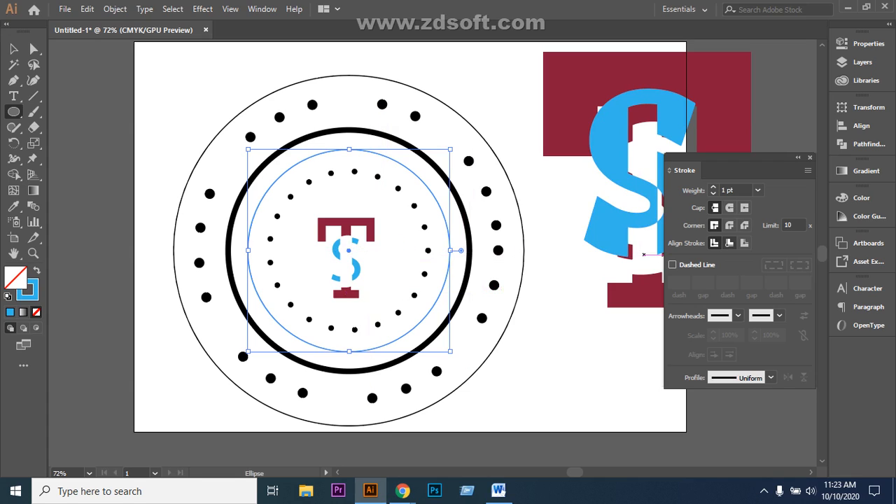
pyautogui.click(730, 242)
pyautogui.click(758, 190)
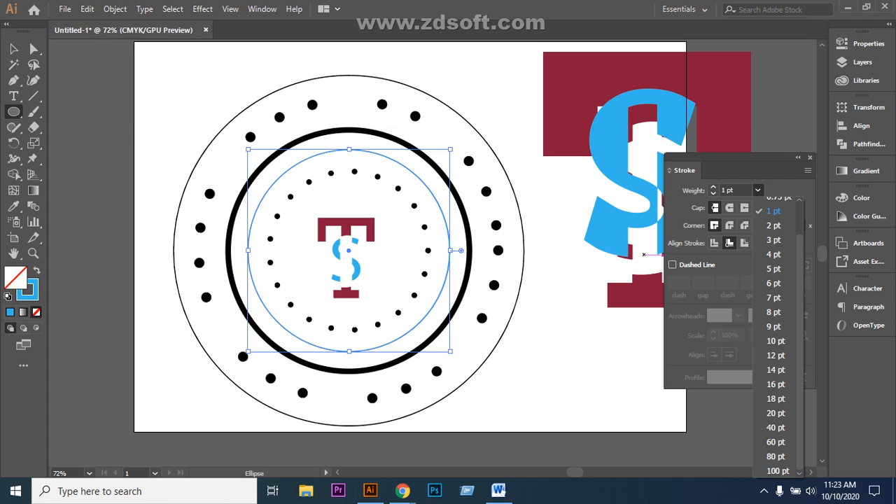
pyautogui.click(774, 269)
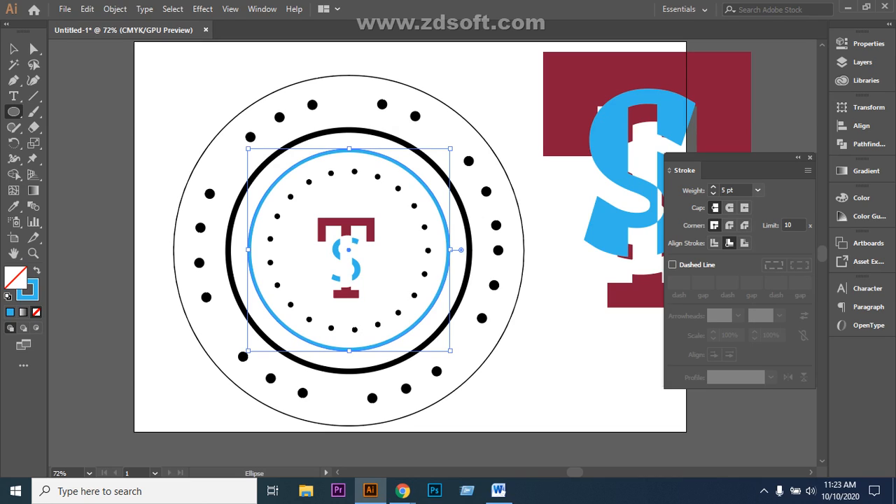
# Increase the blue circle's stroke weight to 16 pt and collapse the Stroke settings
pyautogui.click(712, 187)
pyautogui.click(713, 187)
pyautogui.click(713, 187)
pyautogui.click(713, 187)
pyautogui.click(712, 187)
pyautogui.click(713, 187)
pyautogui.click(712, 186)
pyautogui.click(713, 187)
pyautogui.click(713, 187)
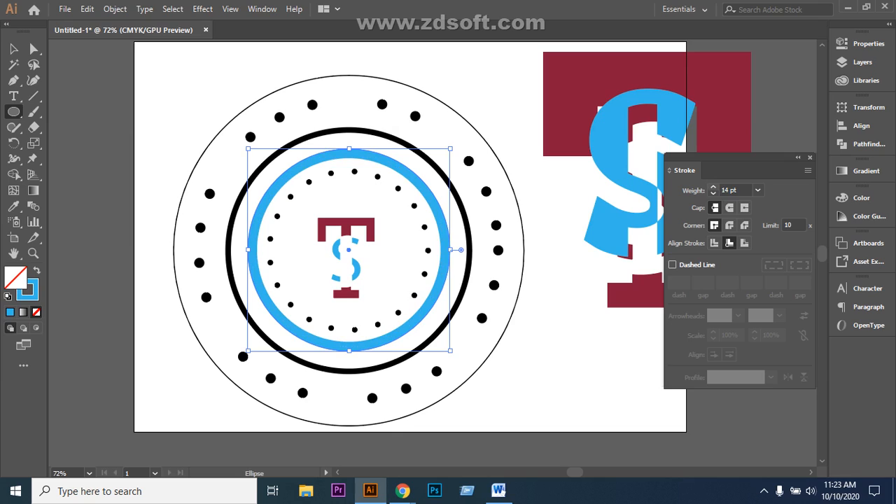
pyautogui.click(713, 187)
pyautogui.click(712, 187)
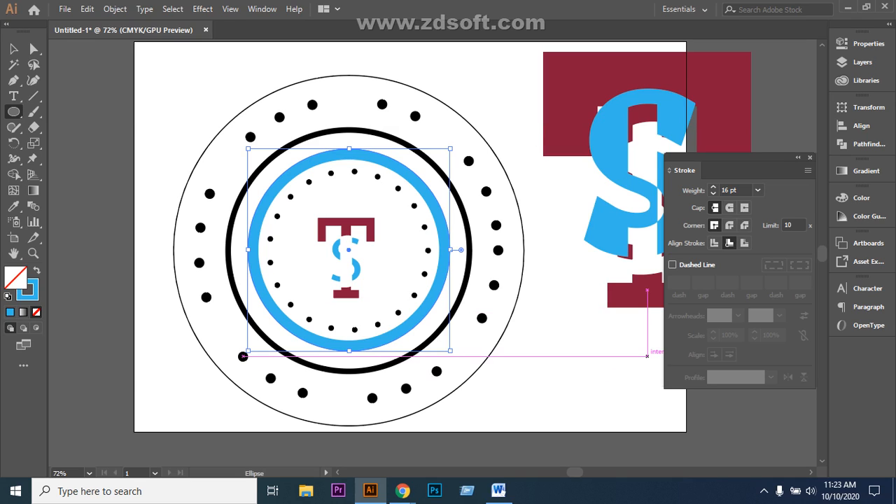
pyautogui.click(797, 157)
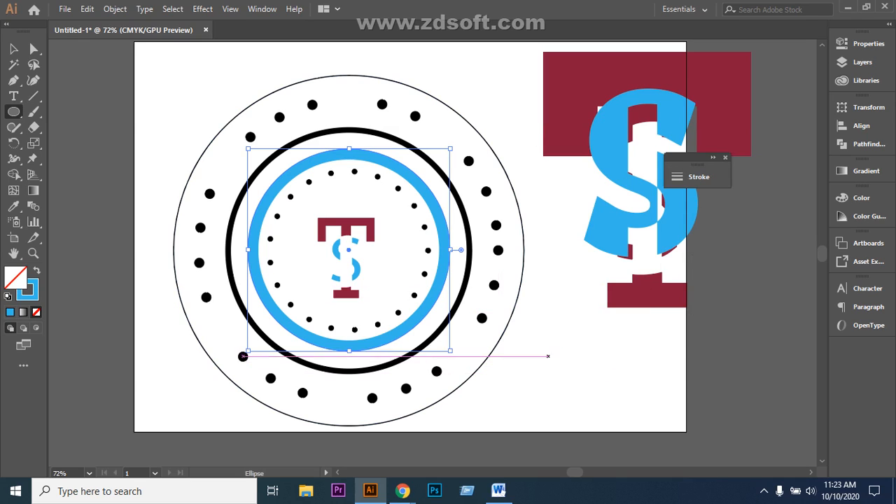
# Select the badge's circles and both rings of dots, without the TS monogram, group them, and clear the selection
pyautogui.click(13, 49)
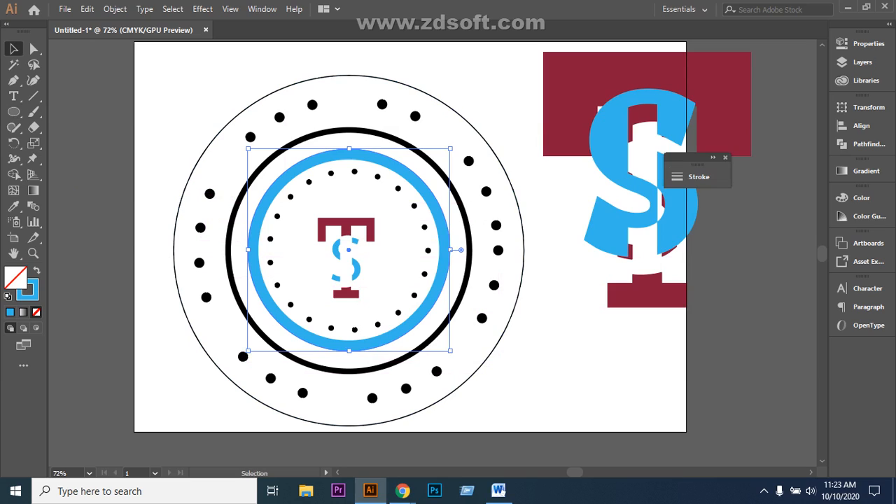
pyautogui.hotkey('ctrl', 'shift', 'a')
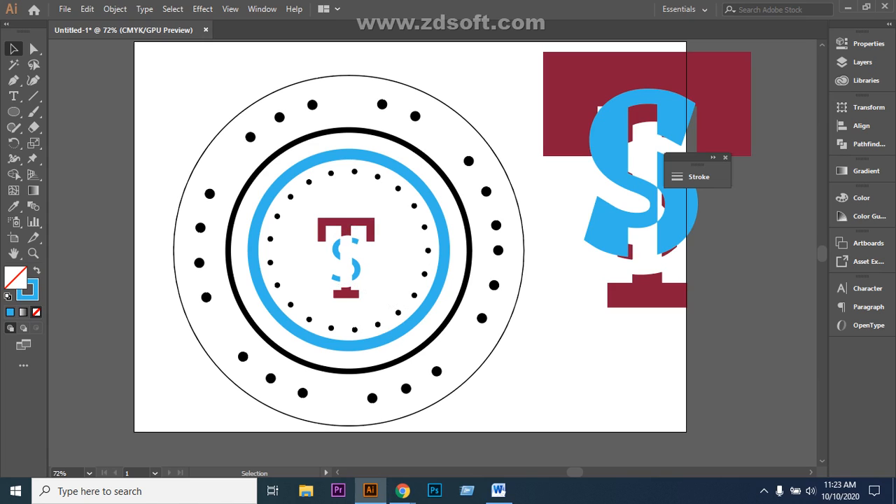
pyautogui.moveTo(145, 188); pyautogui.dragTo(285, 317)
pyautogui.rightClick(255, 210)
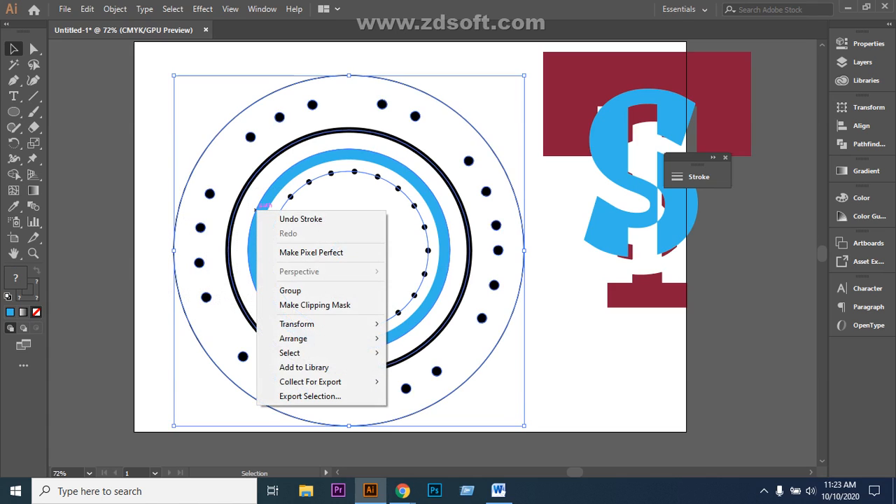
pyautogui.click(280, 289)
pyautogui.hotkey('ctrl', 'shift', 'a')
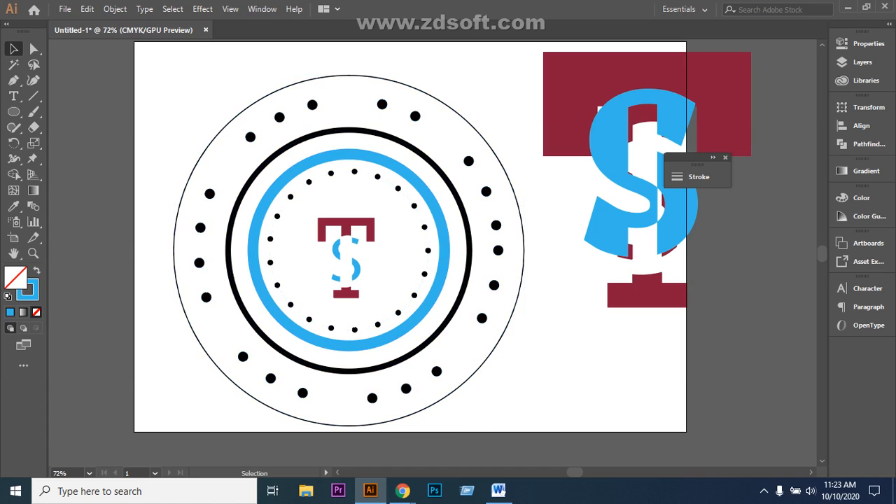
# Recolor the blue star beside the badge with the maroon of the monogram's T, using the Eyedropper
pyautogui.press('ctrl')
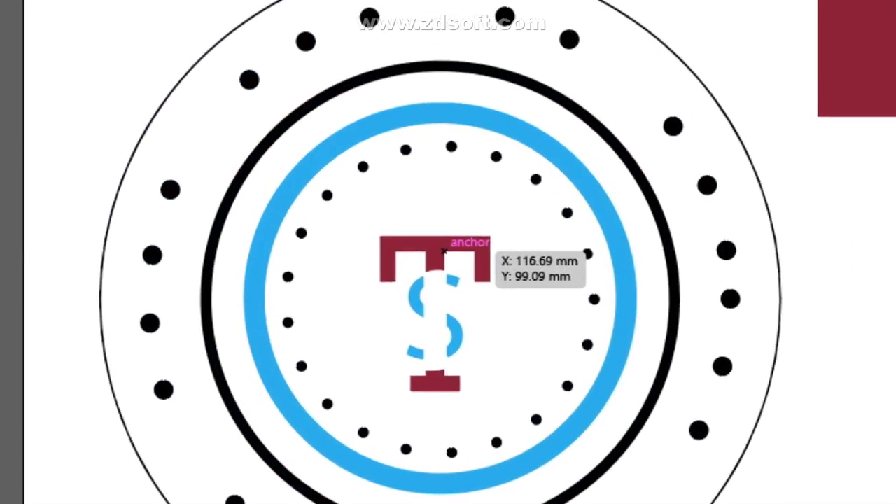
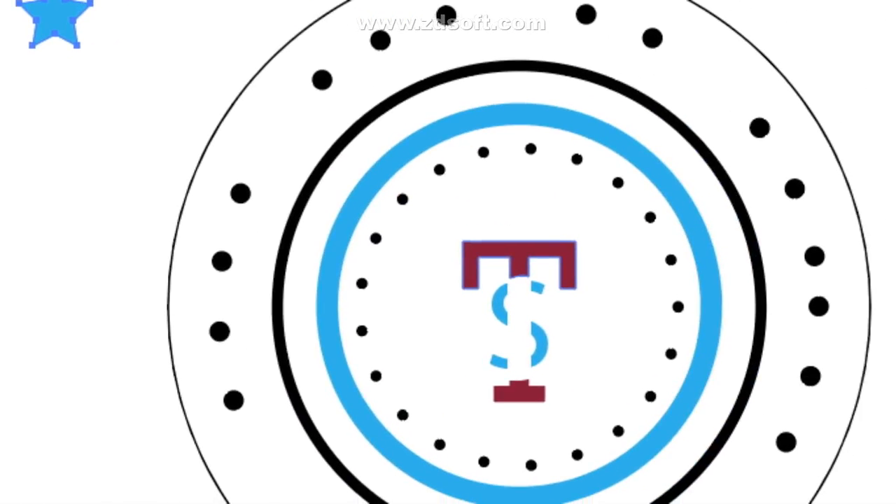
pyautogui.click(773, 255)
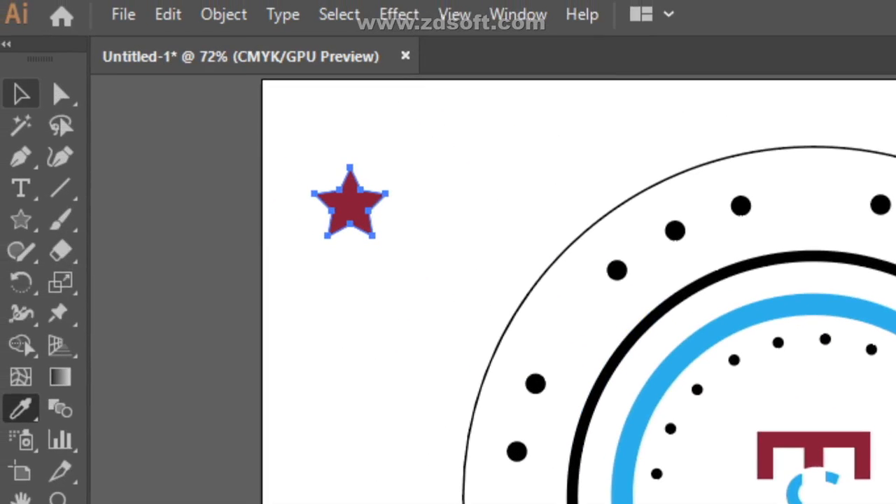
pyautogui.click(23, 95)
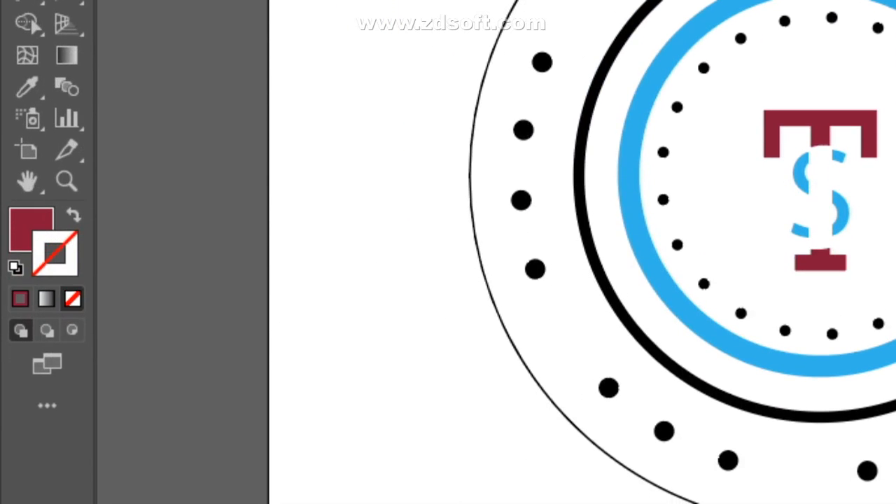
# Give the maroon star a light blue stroke with hue 192°, saturation 94% and brightness 98%
pyautogui.doubleClick(56, 253)
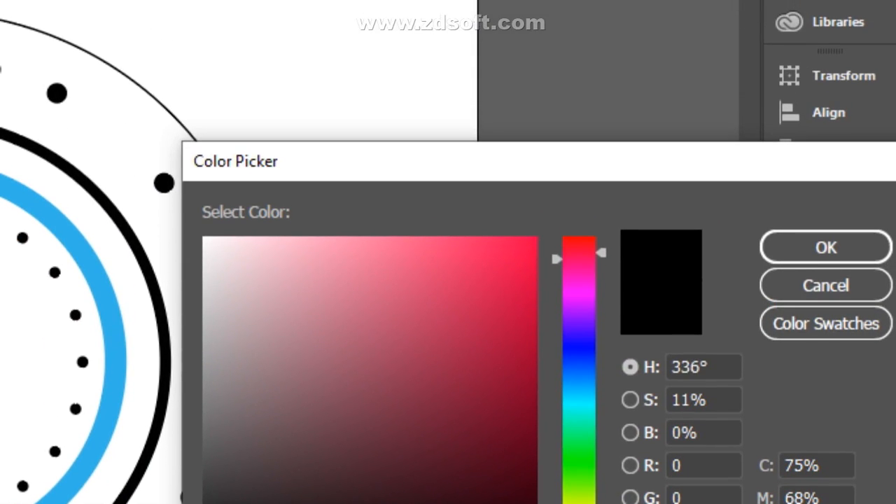
pyautogui.moveTo(579, 259); pyautogui.dragTo(579, 392)
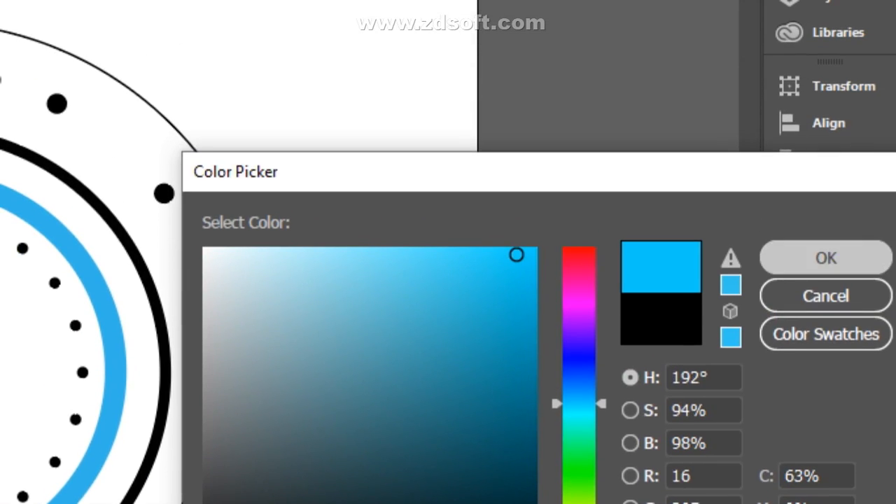
pyautogui.click(826, 258)
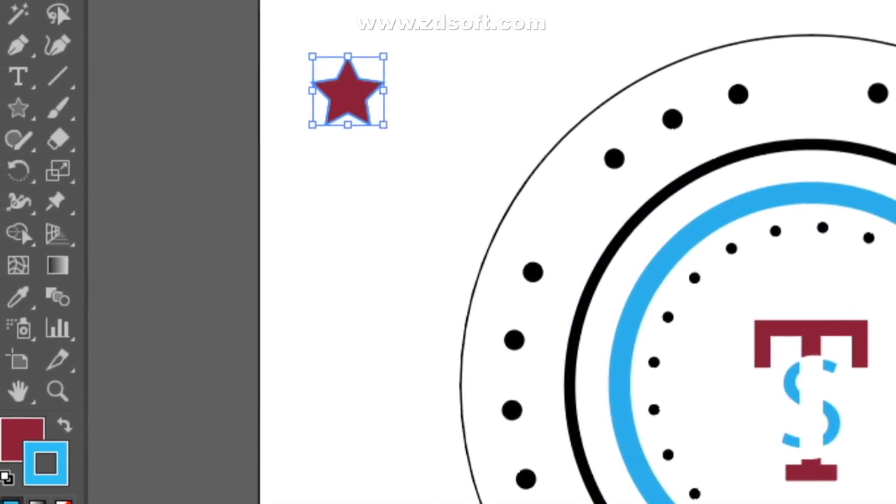
pyautogui.click(392, 203)
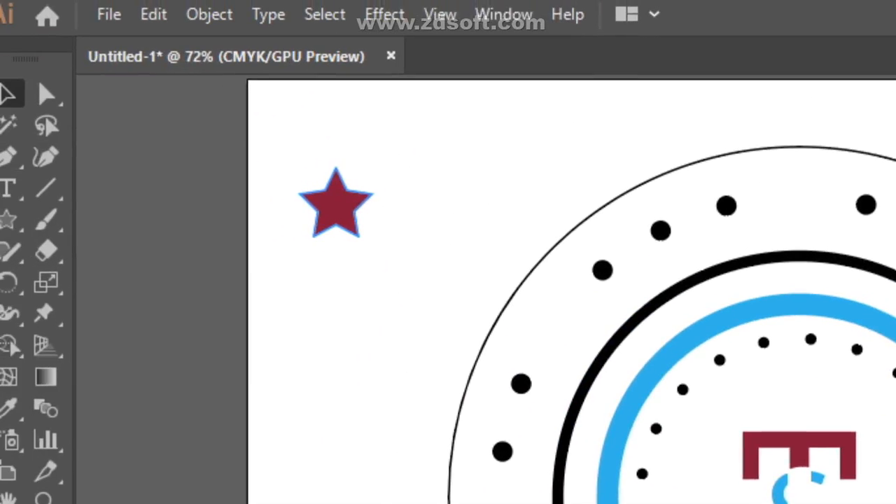
# Set the star's stroke weight to 7 pt
pyautogui.click(219, 170)
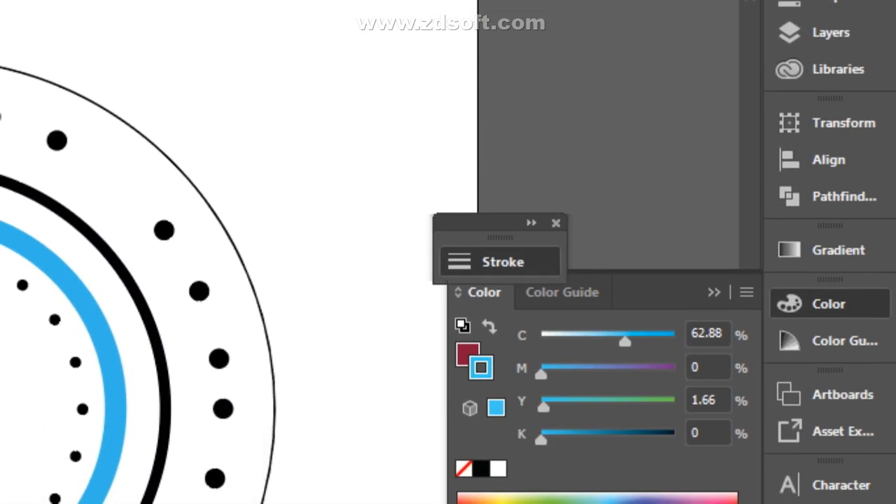
pyautogui.click(502, 339)
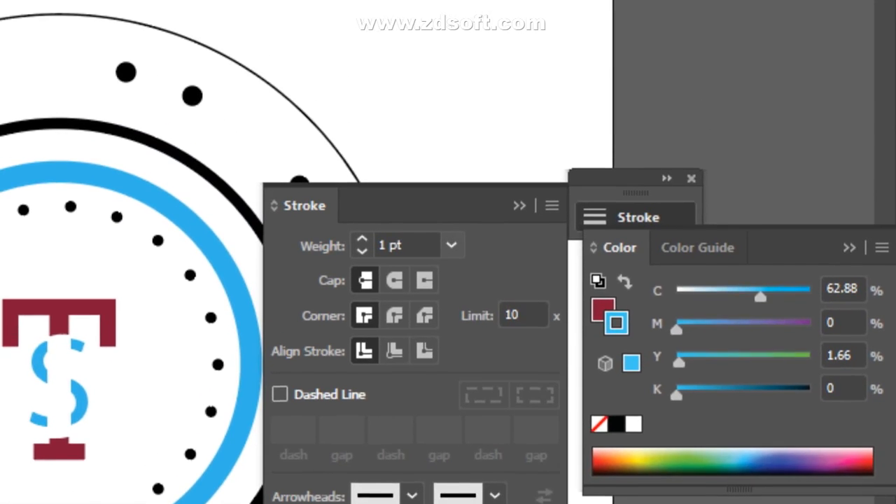
pyautogui.click(316, 290)
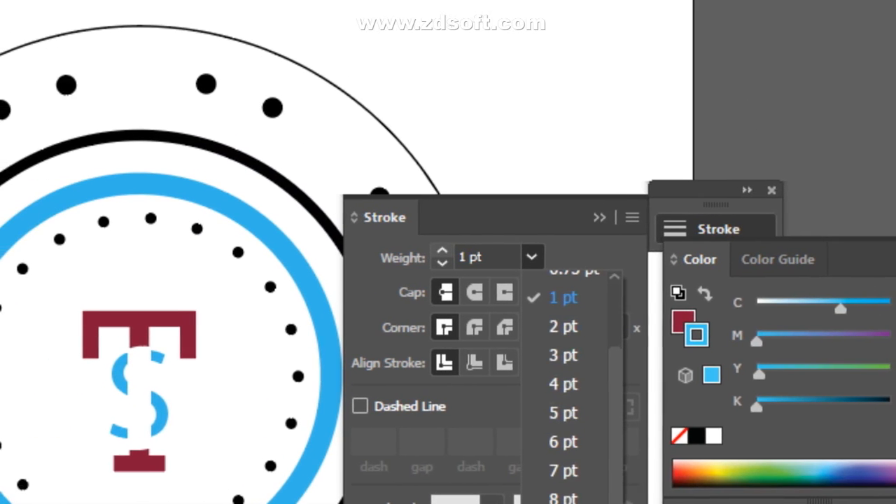
pyautogui.click(361, 248)
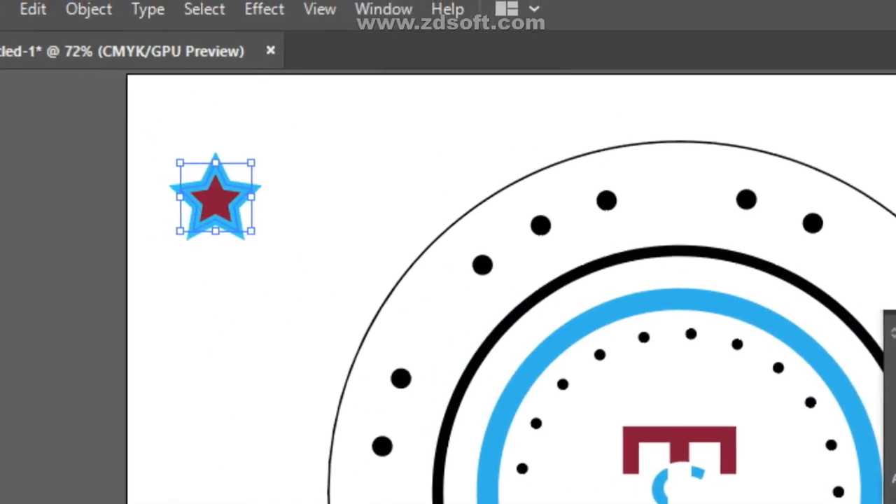
pyautogui.click(368, 200)
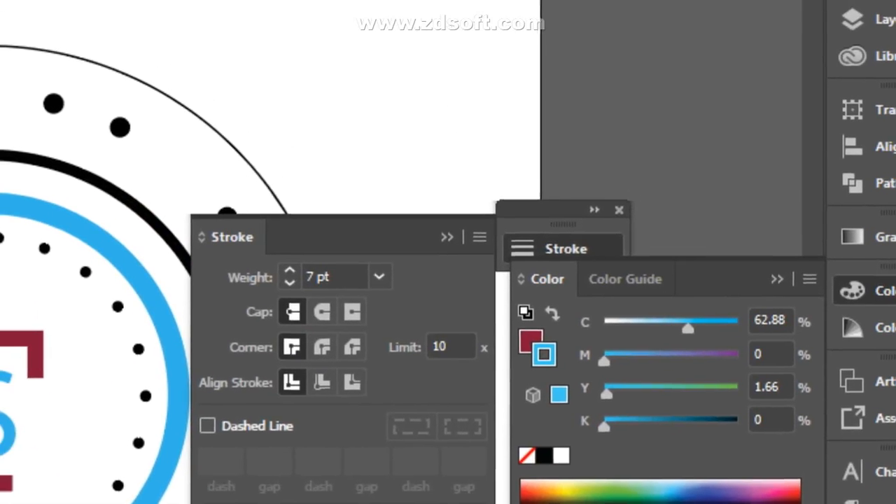
pyautogui.click(423, 198)
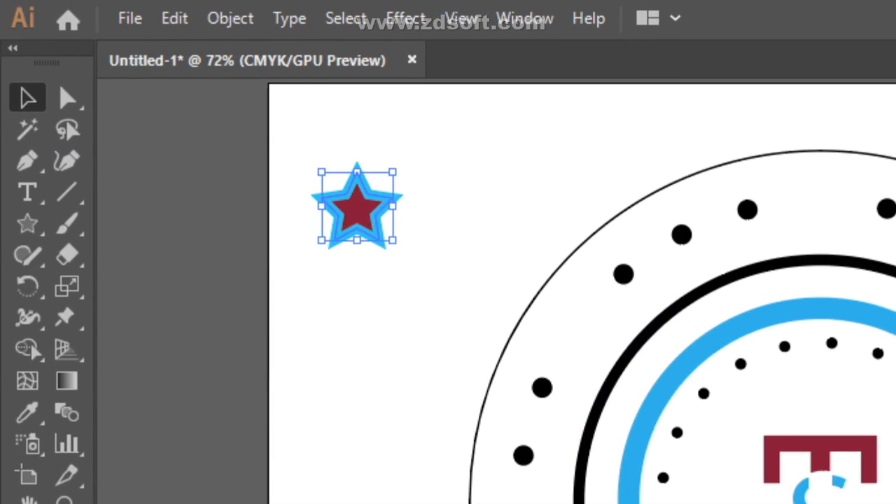
# Place a copy of the star in the upper-left gap between the outer dots, between the thin circle and black ring
pyautogui.moveTo(357, 206); pyautogui.dragTo(573, 324)
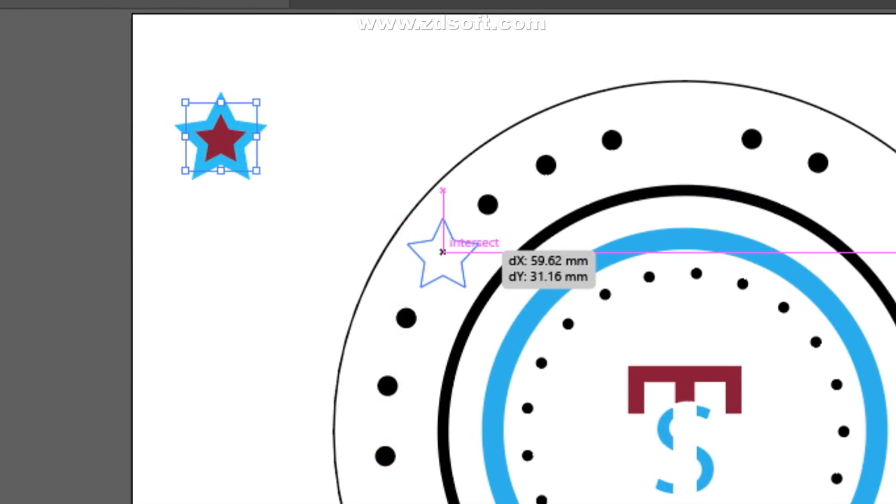
pyautogui.moveTo(442, 251)
pyautogui.mouseDown()
pyautogui.moveTo(442, 263)
pyautogui.moveTo(443, 252)
pyautogui.mouseUp()
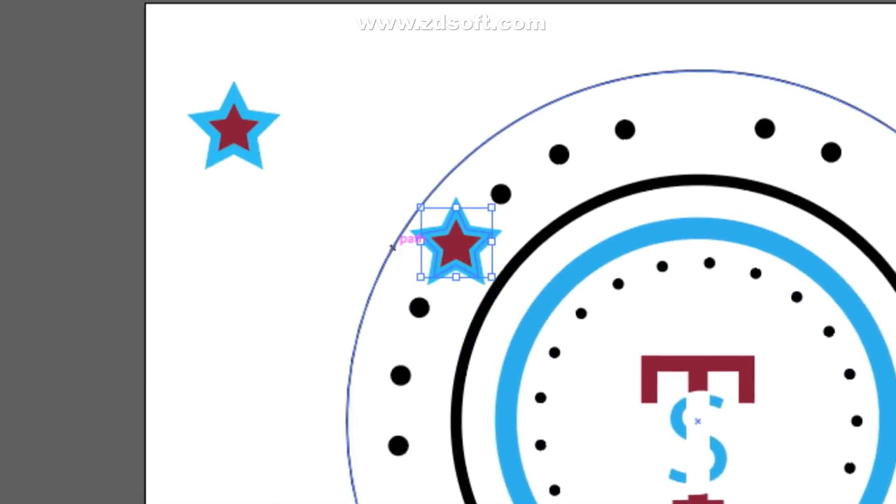
pyautogui.click(340, 235)
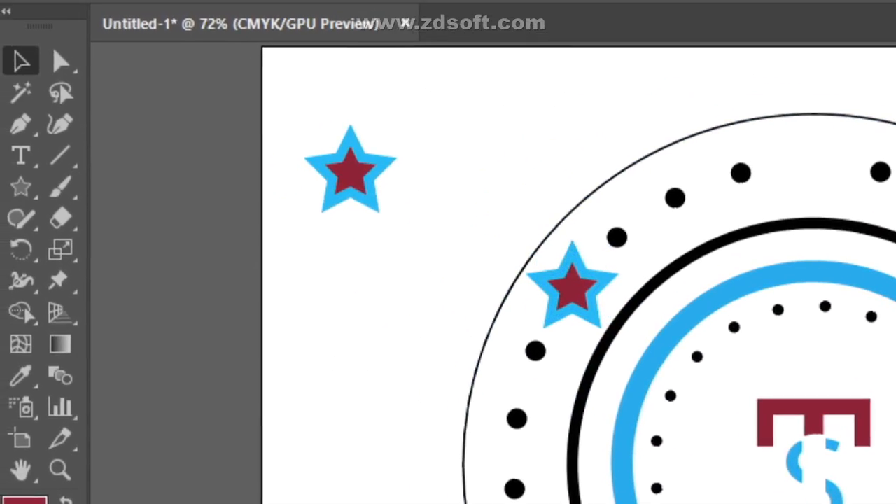
# Scale the star copy in the outer band down to about four fifths of its size and nudge it left
pyautogui.click(446, 252)
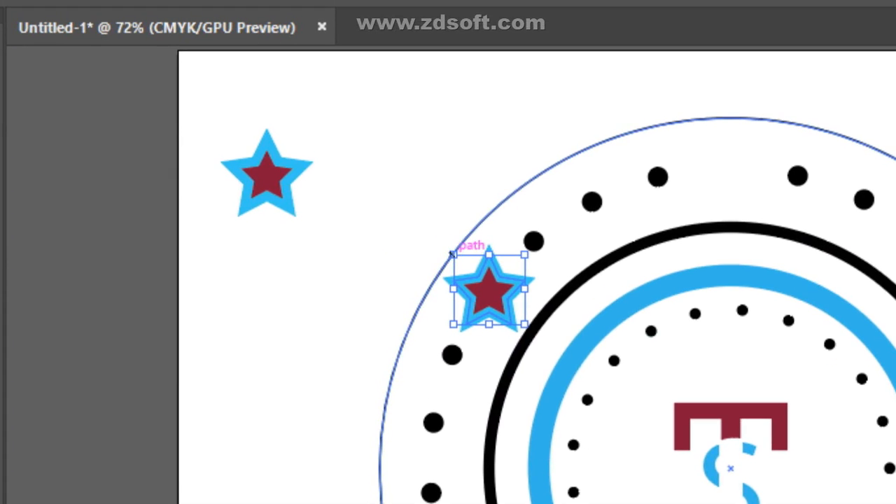
pyautogui.moveTo(451, 256); pyautogui.dragTo(465, 271)
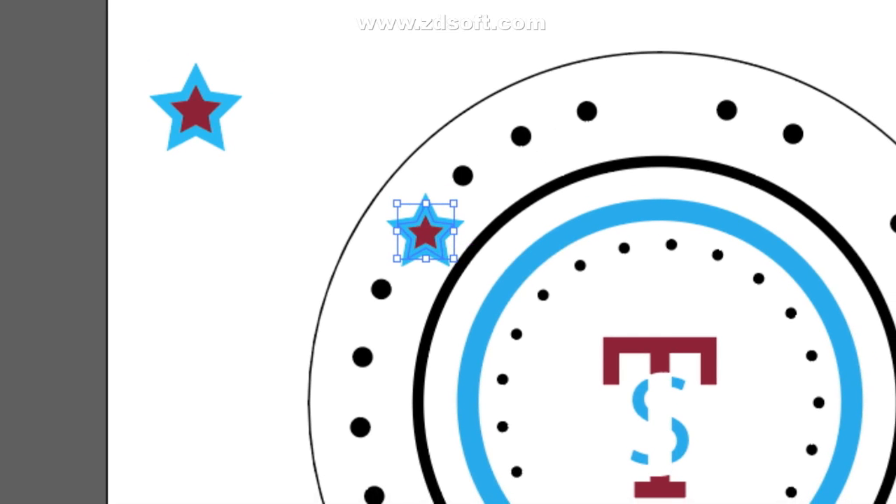
pyautogui.press('Left')
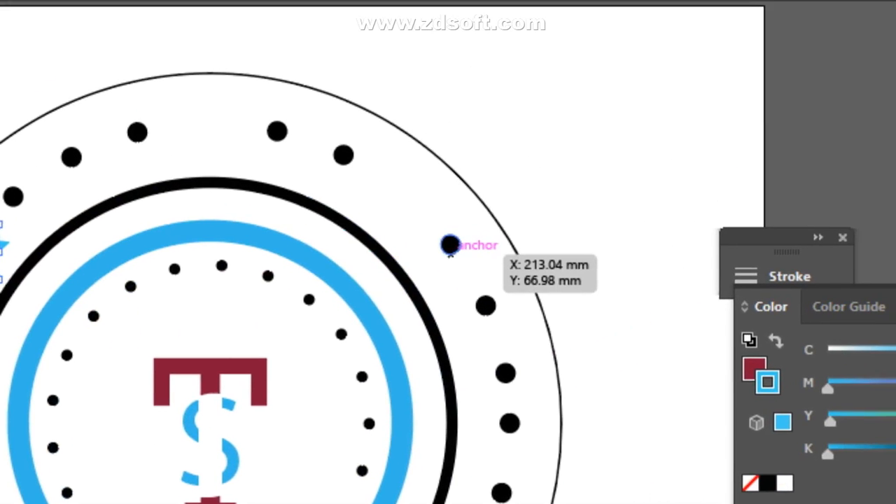
# Move the small star up about 2 mm within the gap between the outer dots
pyautogui.click(450, 254)
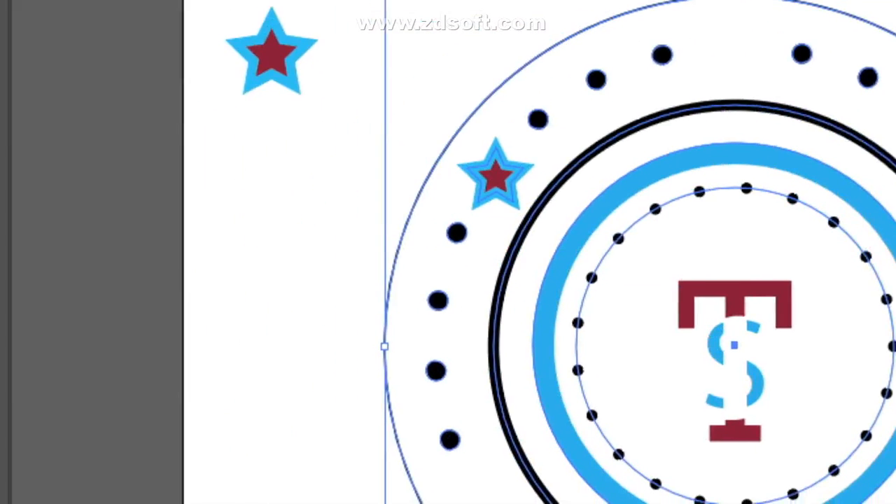
pyautogui.click(445, 251)
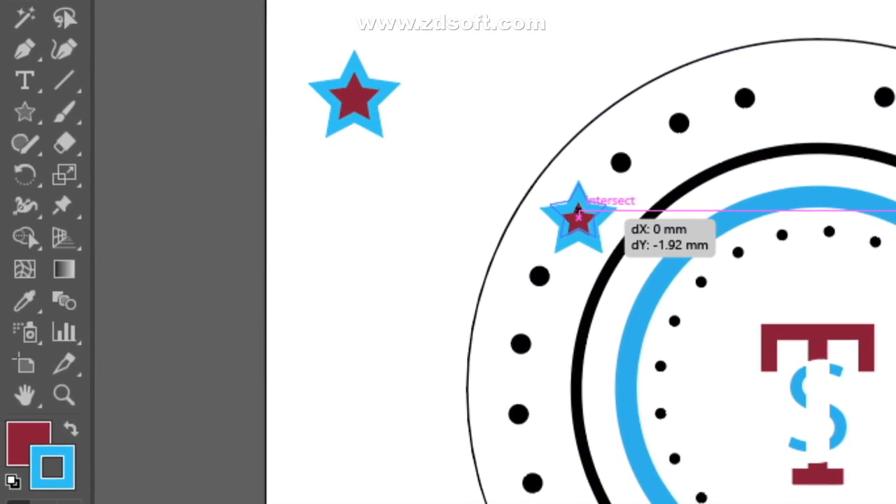
pyautogui.moveTo(581, 219); pyautogui.dragTo(582, 212)
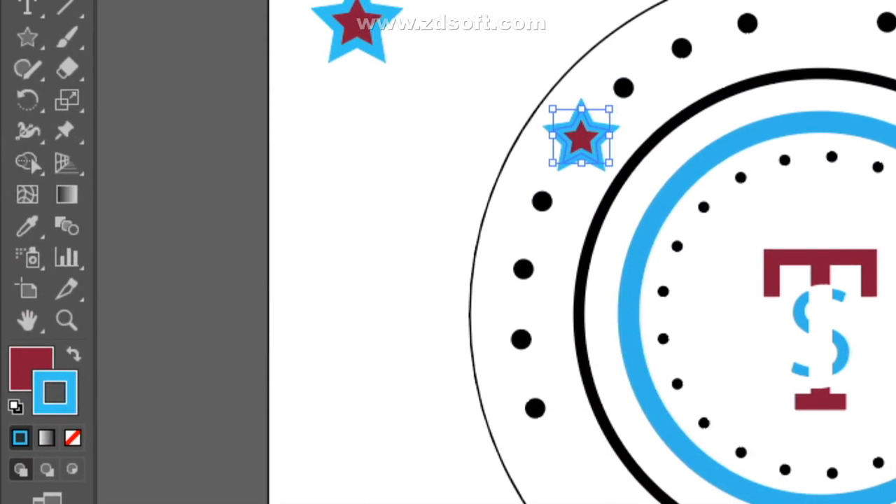
# Place a copy of the outer-band star in the lower-left gap between the outer dots
pyautogui.click(402, 301)
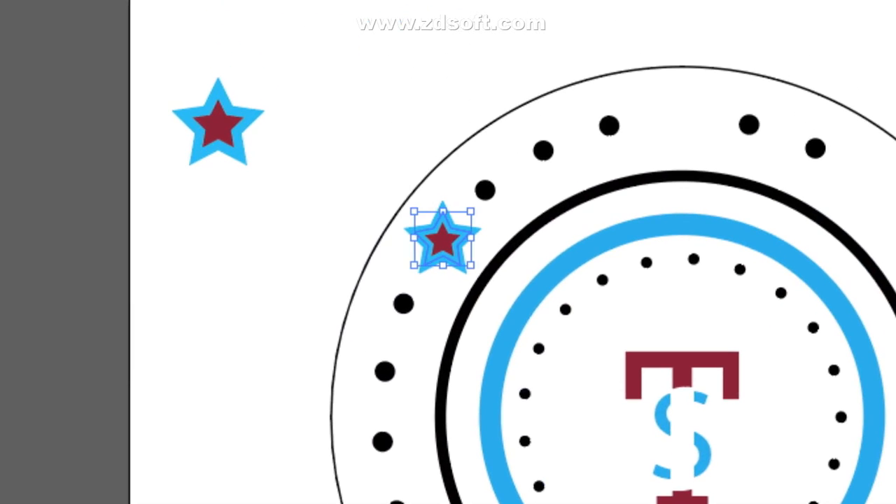
pyautogui.moveTo(420, 242)
pyautogui.mouseDown()
pyautogui.moveTo(415, 311)
pyautogui.moveTo(415, 243)
pyautogui.mouseUp()
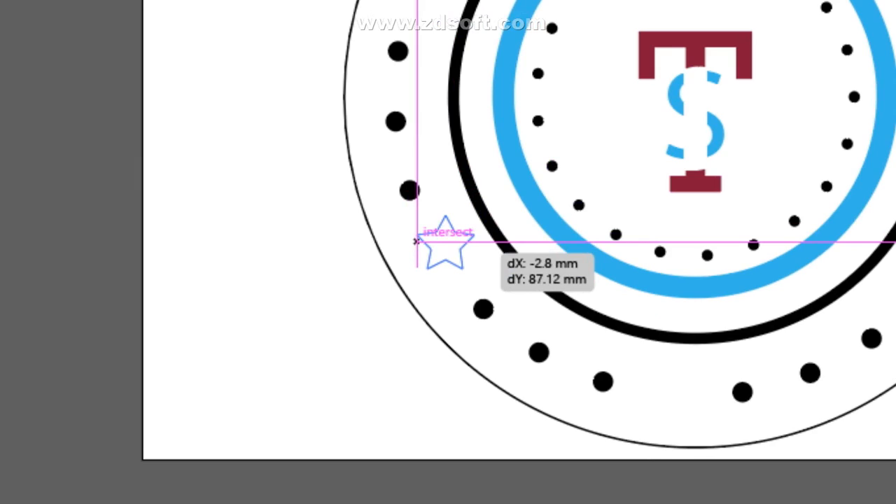
pyautogui.moveTo(415, 242); pyautogui.dragTo(415, 241)
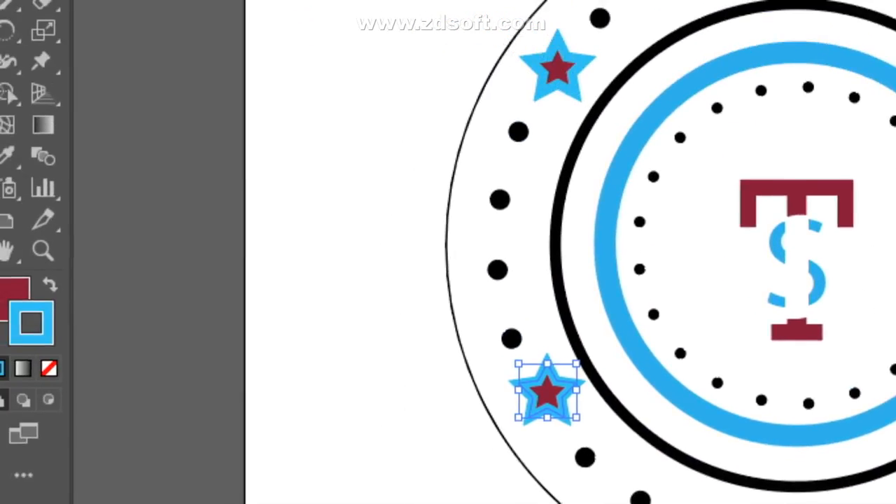
pyautogui.click(344, 29)
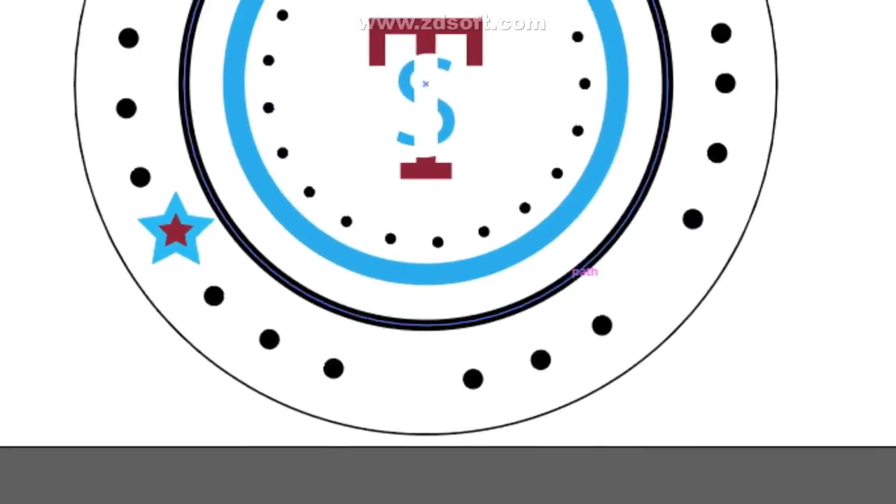
# Duplicate the lower-left star into the lower-right gap between the outer dots
pyautogui.click(191, 241)
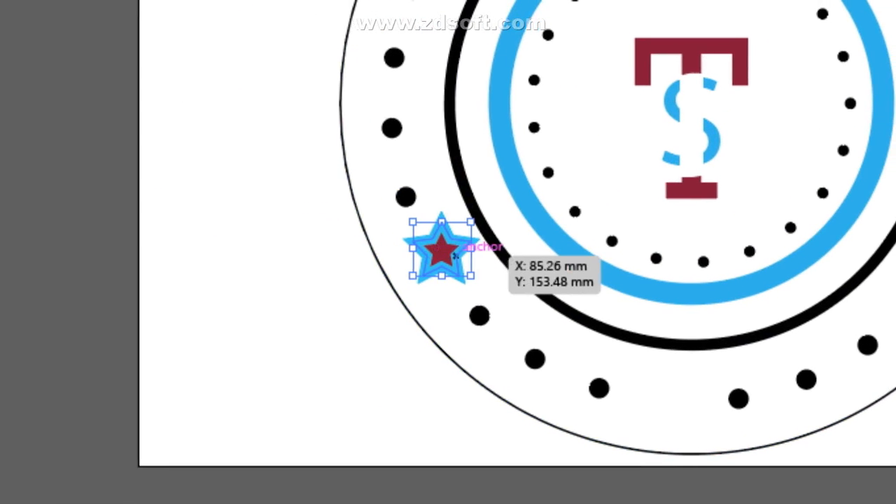
pyautogui.moveTo(429, 256); pyautogui.dragTo(450, 257)
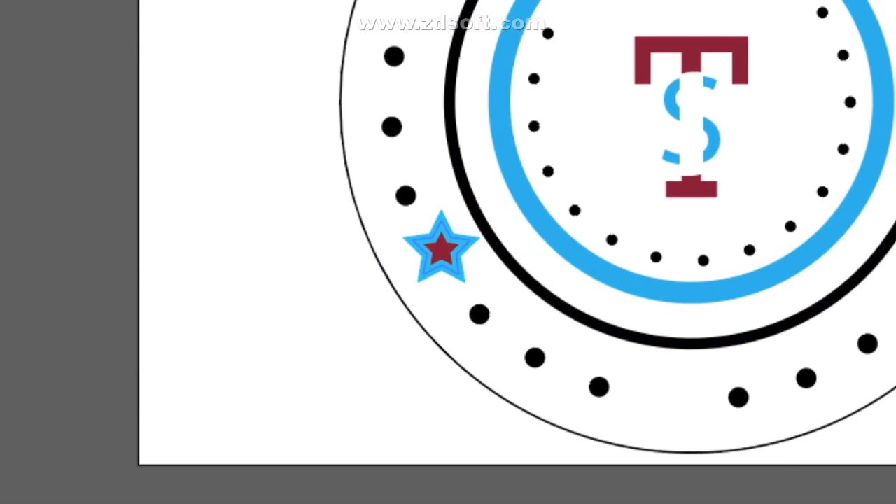
pyautogui.moveTo(442, 273); pyautogui.dragTo(693, 324)
pyautogui.moveTo(404, 280); pyautogui.dragTo(443, 276)
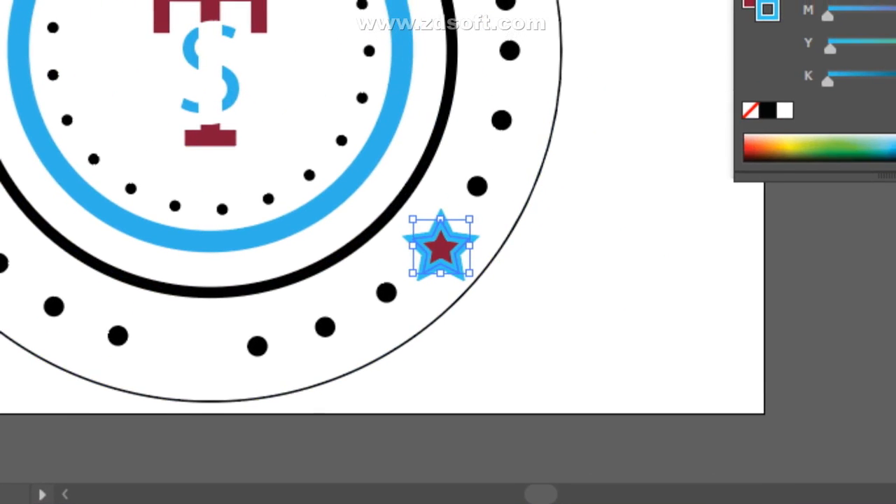
# Place a smaller copy of the star in the bottom gap of the outer band and duplicate it into the top gap
pyautogui.moveTo(441, 247); pyautogui.dragTo(456, 289)
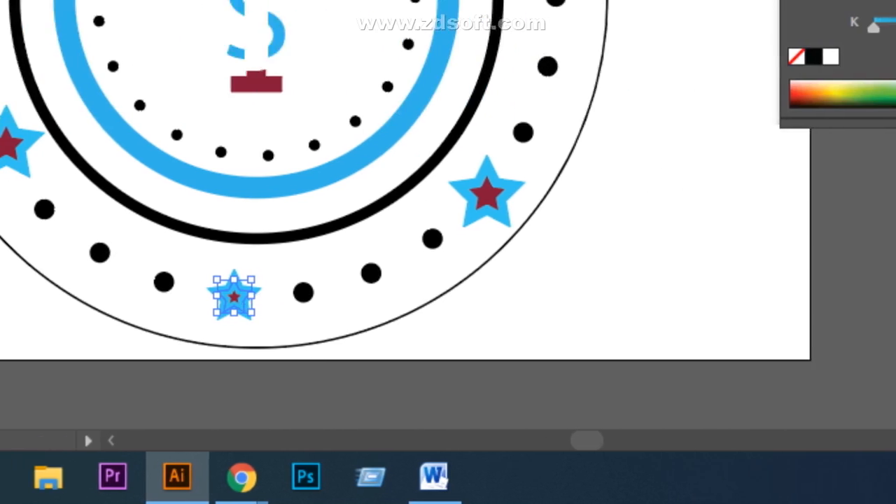
pyautogui.click(812, 294)
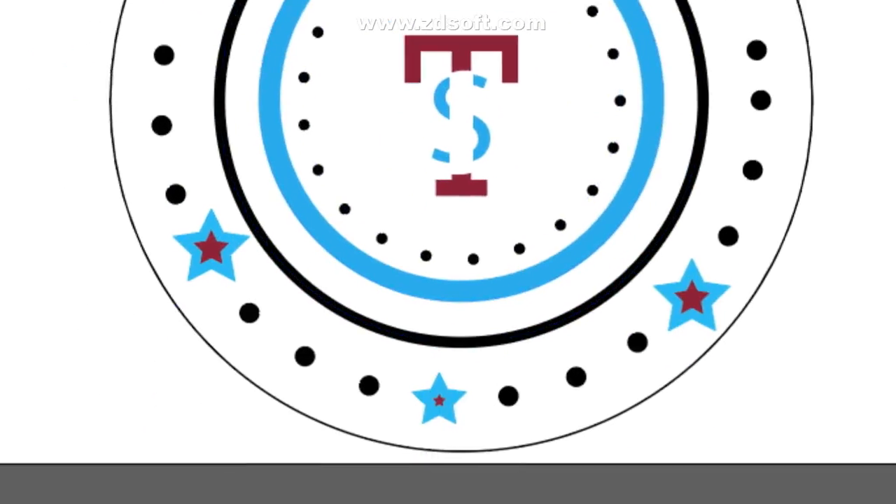
pyautogui.click(62, 288)
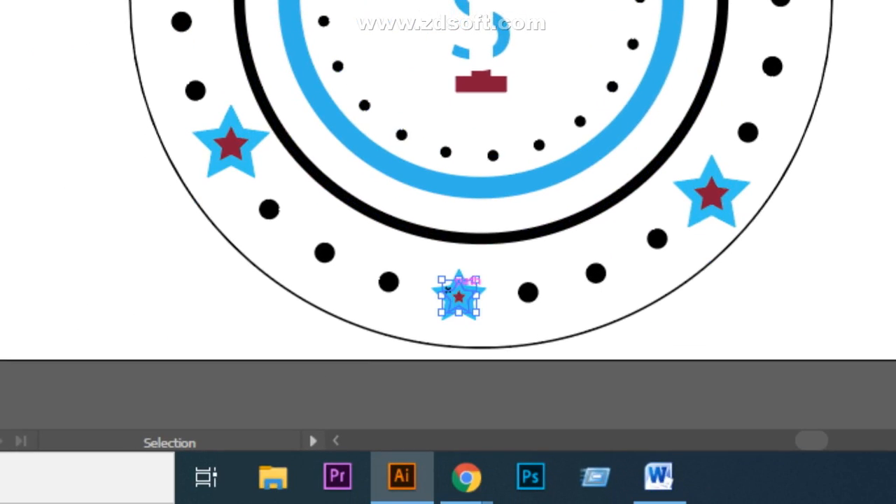
pyautogui.moveTo(448, 289); pyautogui.dragTo(473, 0)
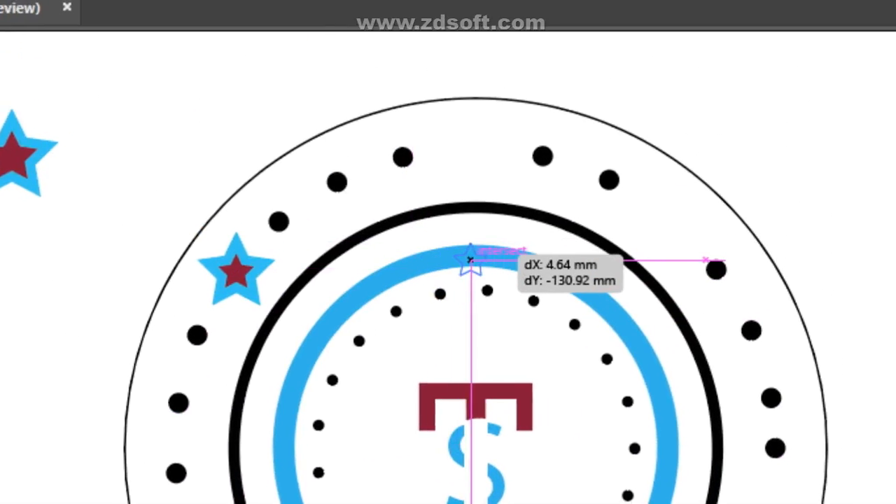
pyautogui.moveTo(471, 260); pyautogui.dragTo(471, 167)
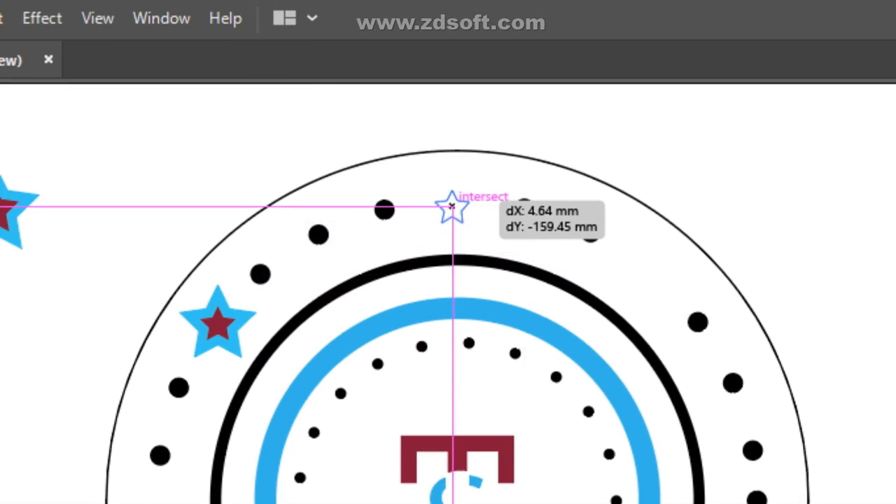
pyautogui.moveTo(452, 201); pyautogui.dragTo(451, 201)
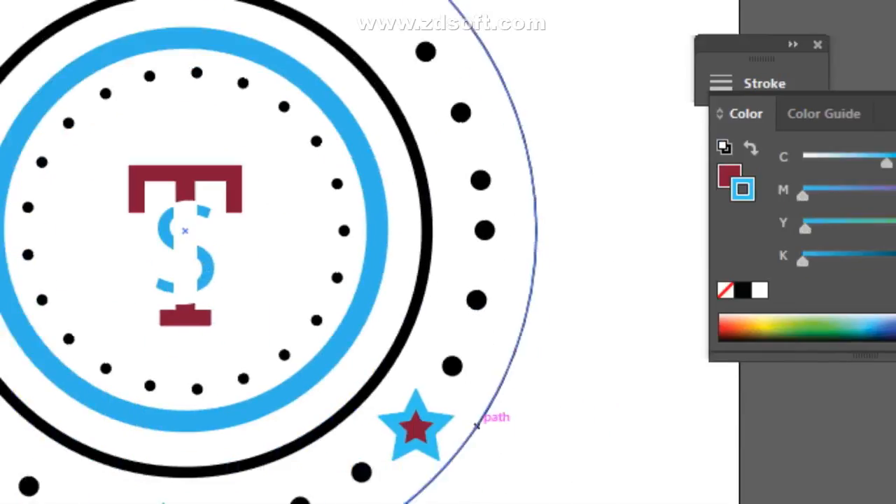
# Duplicate the large lower-right star into the upper-right gap between the outer dots
pyautogui.click(440, 254)
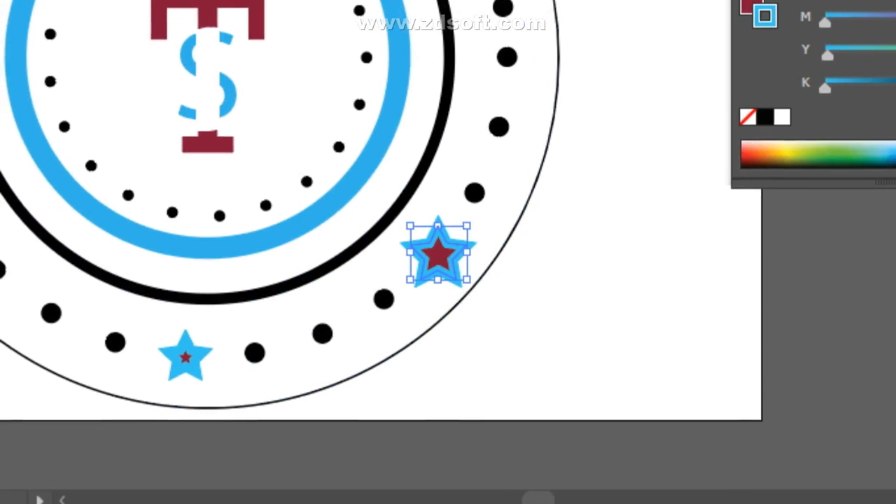
pyautogui.moveTo(451, 220); pyautogui.dragTo(425, 254)
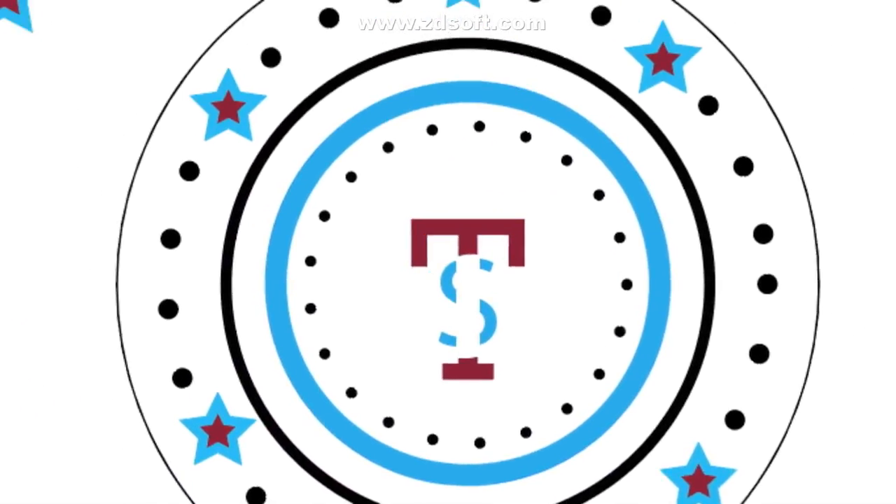
# Draw a circle with the Ellipse tool around the TS monogram, from the badge center, inside the inner ring of dots
pyautogui.click(276, 283)
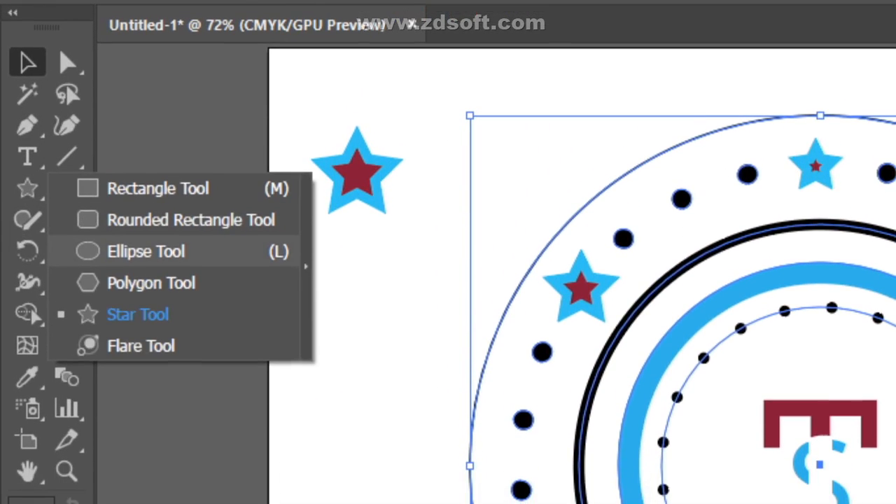
pyautogui.click(146, 286)
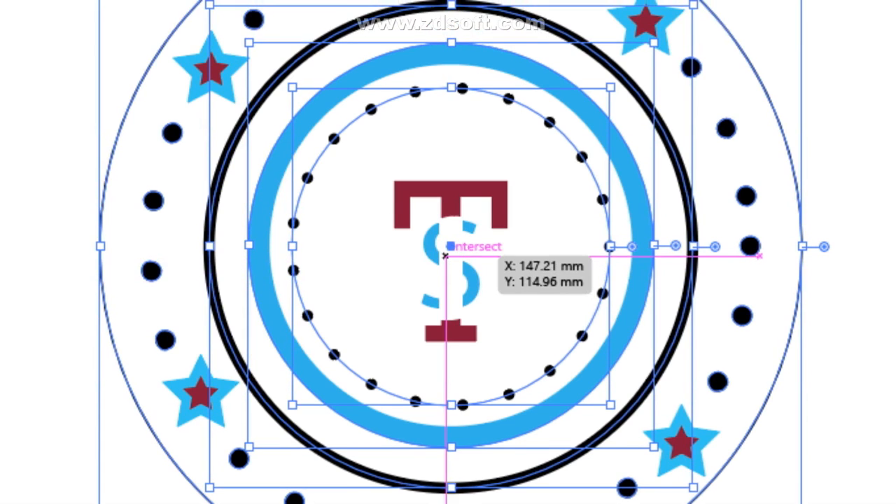
pyautogui.moveTo(448, 250)
pyautogui.mouseDown()
pyautogui.moveTo(529, 358)
pyautogui.moveTo(462, 264)
pyautogui.moveTo(484, 257)
pyautogui.moveTo(445, 255)
pyautogui.mouseUp()
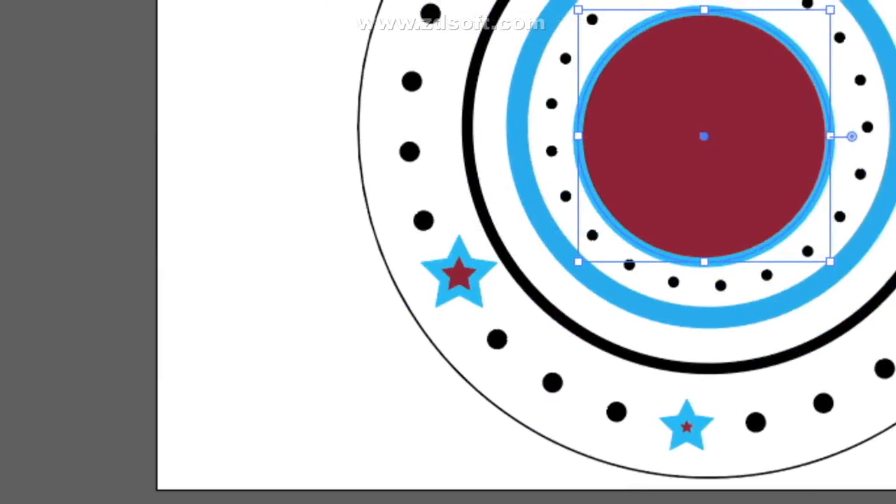
# Swap the new circle's fill and stroke colors to give it a dark red outline, and remove its fill
pyautogui.hotkey('shift', 'x')
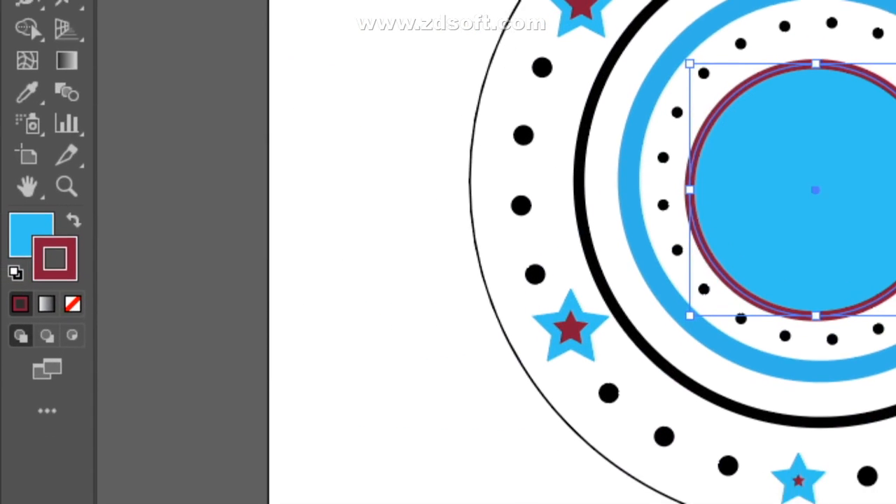
pyautogui.click(21, 245)
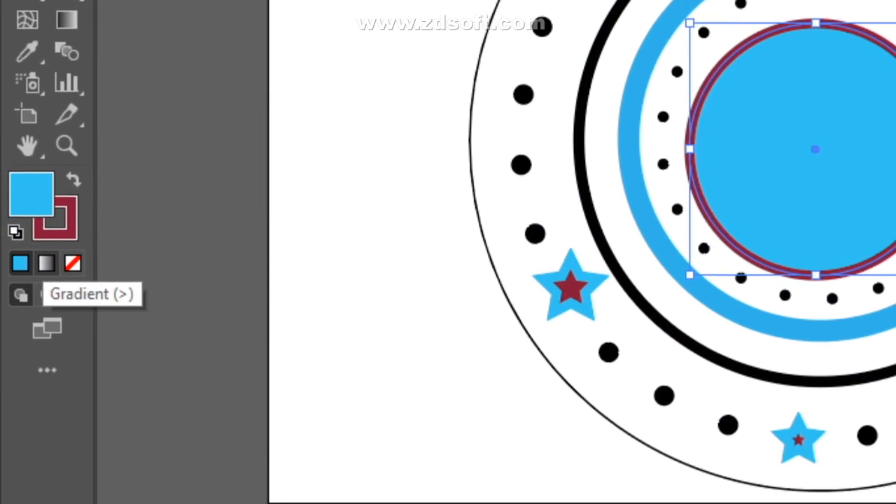
pyautogui.press('/')
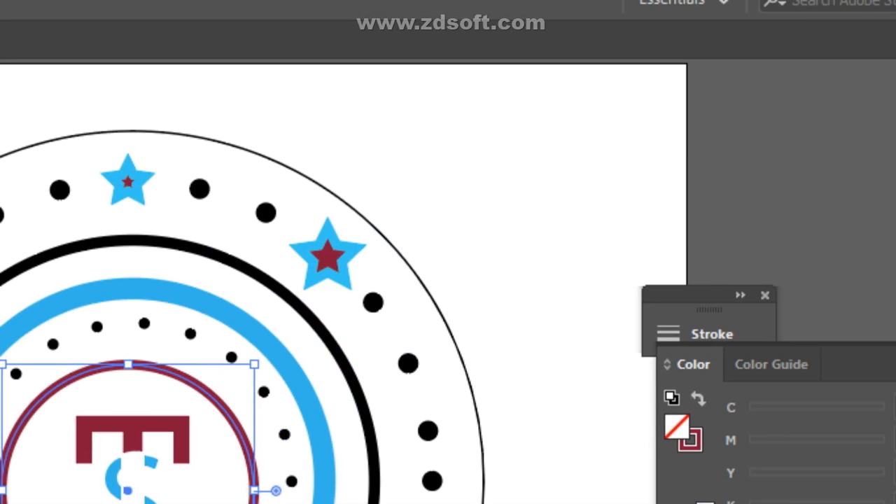
# Nudge the dark red circle up four steps and slightly right to center it on the surrounding rings
pyautogui.press('Up')
pyautogui.press('Up')
pyautogui.press('Up')
pyautogui.press('Up')
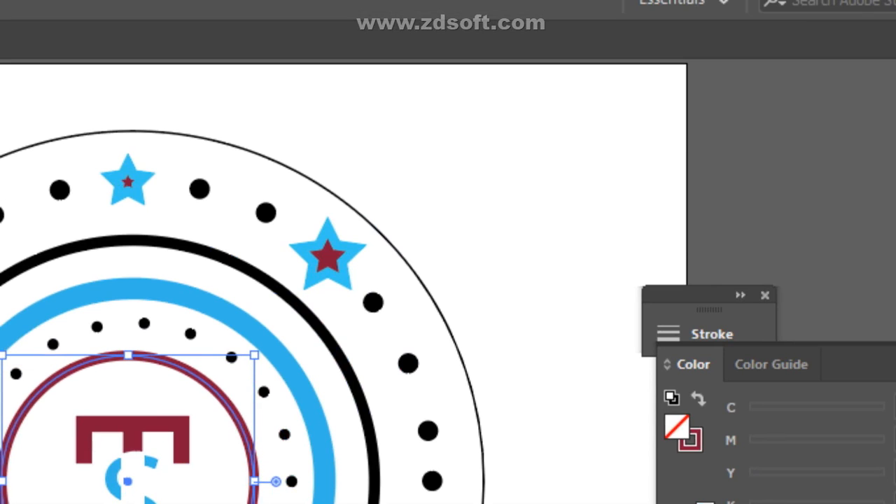
pyautogui.press('Right')
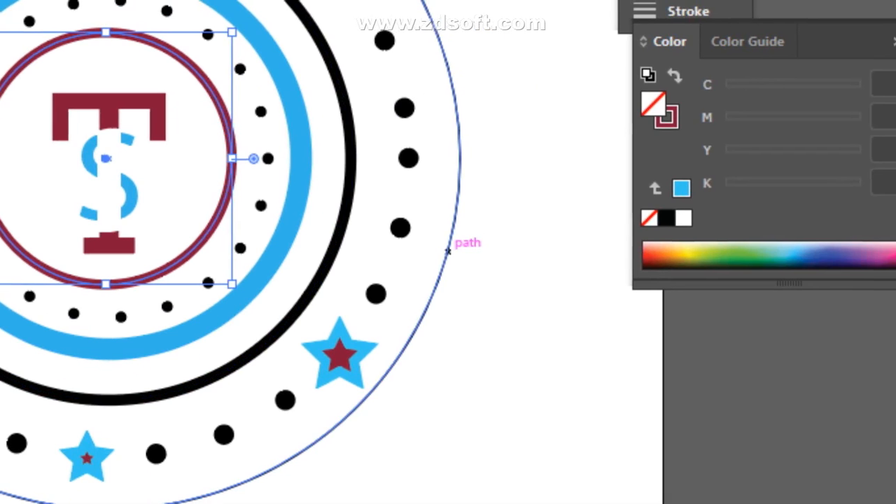
# Select the group of rings and dots and open the alignment options
pyautogui.click(670, 314)
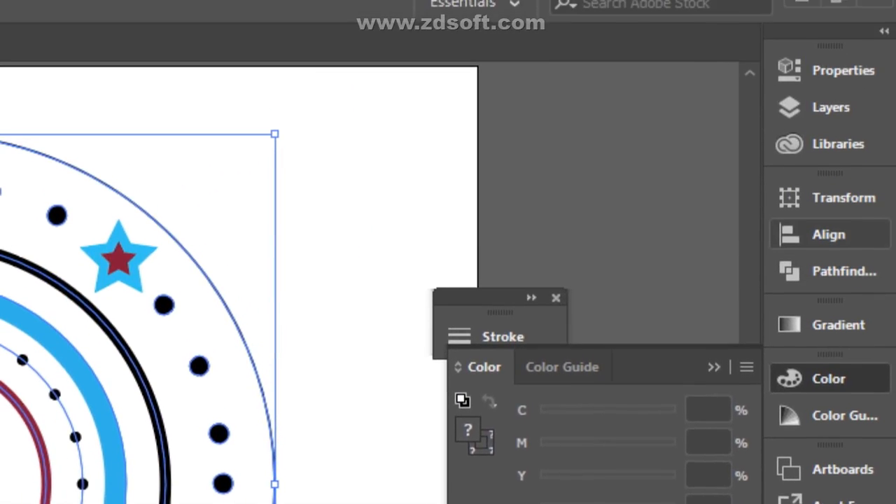
pyautogui.click(829, 242)
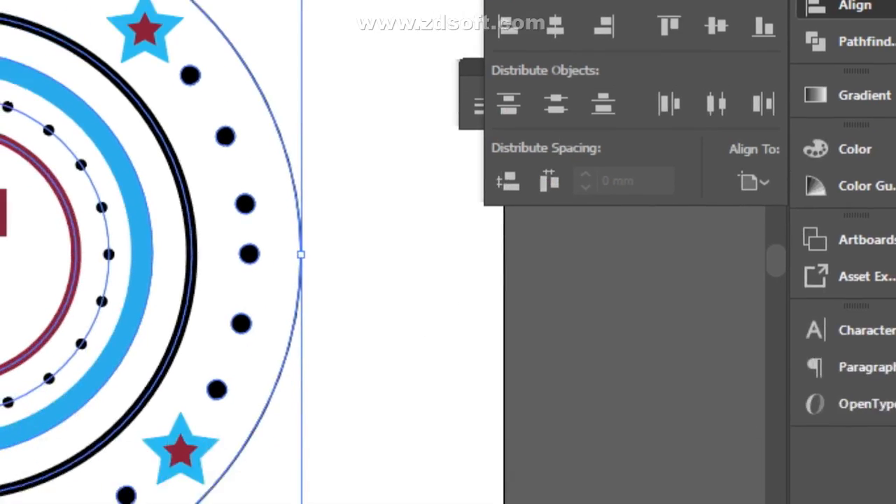
pyautogui.click(448, 263)
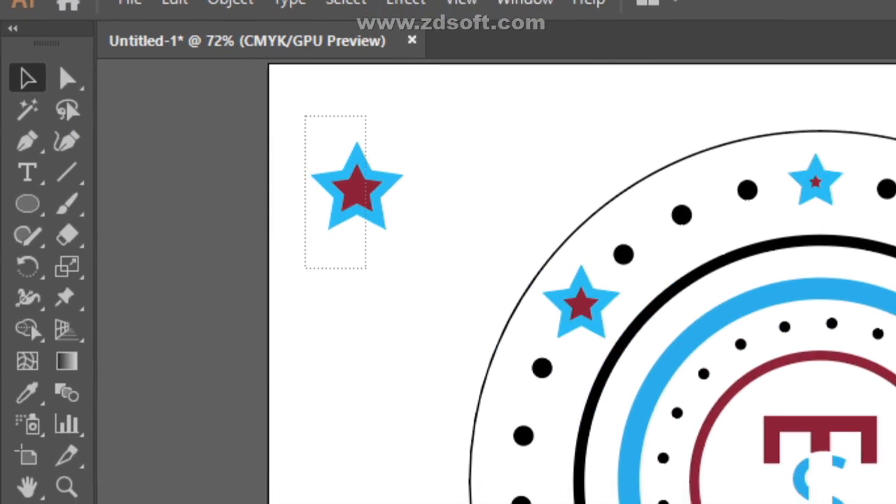
# Delete the spare star outside the badge at the artboard's upper-left corner
pyautogui.moveTo(305, 115); pyautogui.dragTo(366, 268)
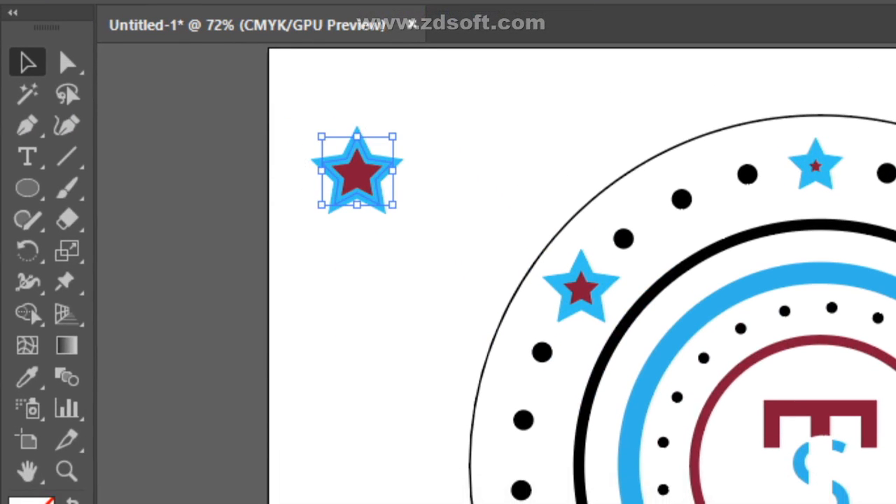
pyautogui.press('Delete')
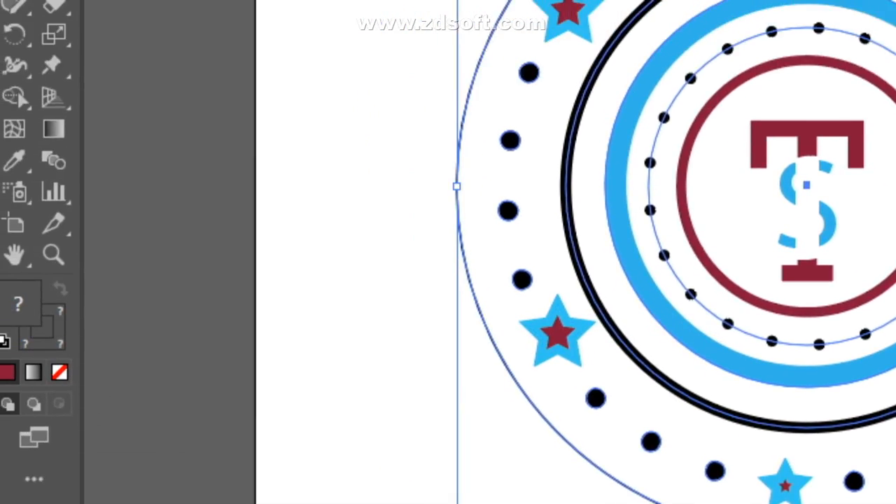
pyautogui.click(342, 171)
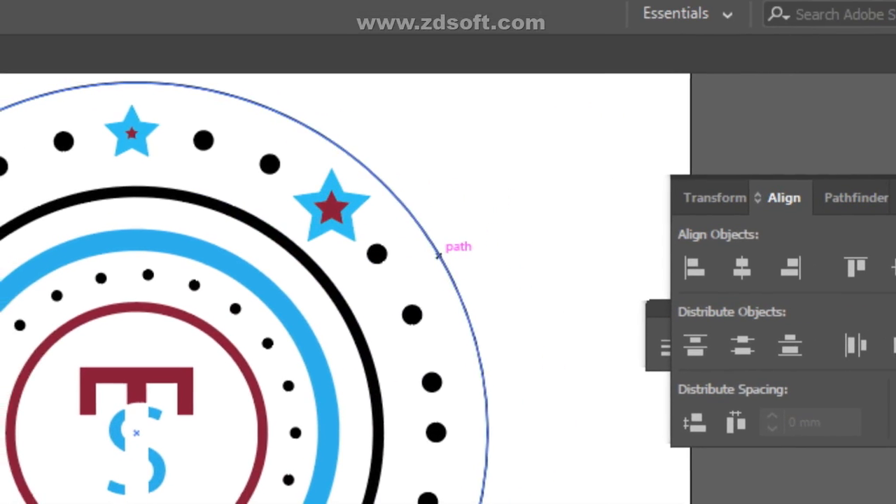
# Select the group of rings and dots, dock the Stroke panel with the other collapsed panels and open its settings
pyautogui.click(462, 260)
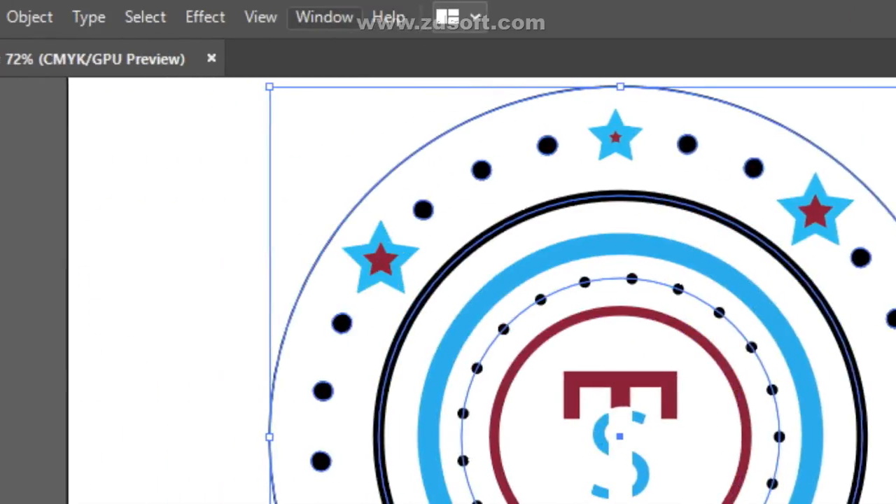
pyautogui.click(428, 18)
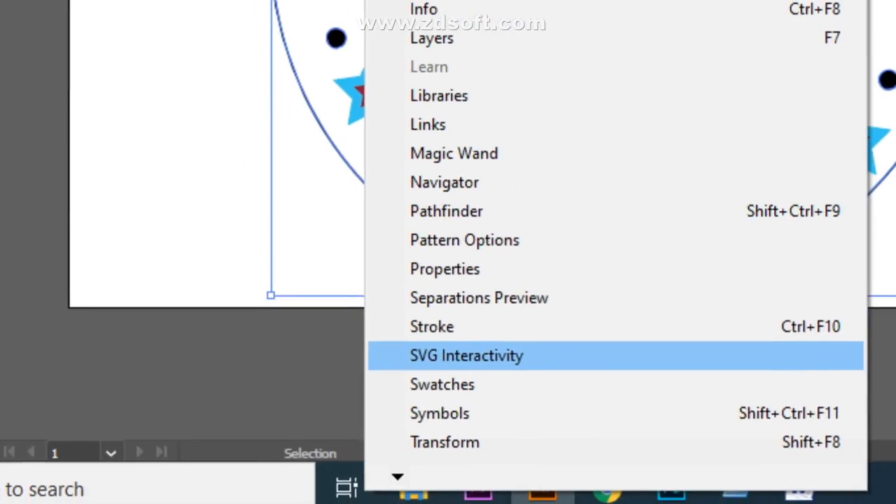
pyautogui.click(448, 316)
pyautogui.moveTo(533, 75)
pyautogui.mouseDown()
pyautogui.moveTo(599, 381)
pyautogui.moveTo(789, 293)
pyautogui.moveTo(781, 267)
pyautogui.moveTo(806, 264)
pyautogui.mouseUp()
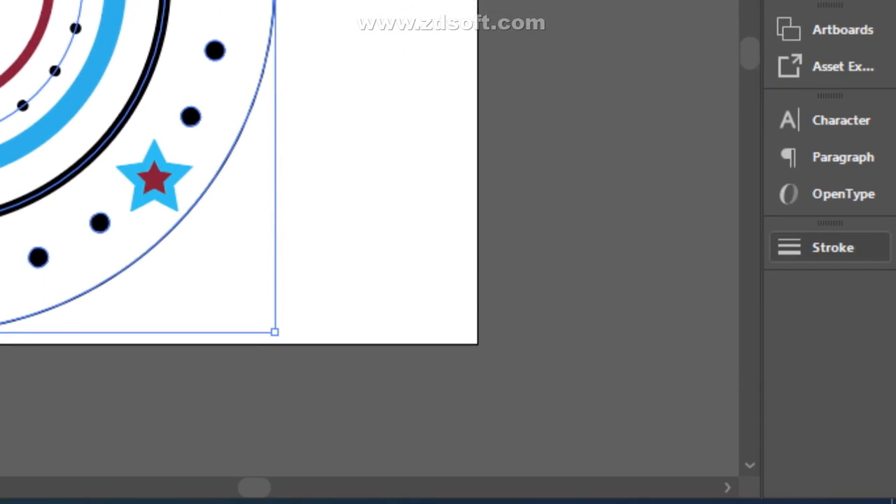
pyautogui.click(823, 273)
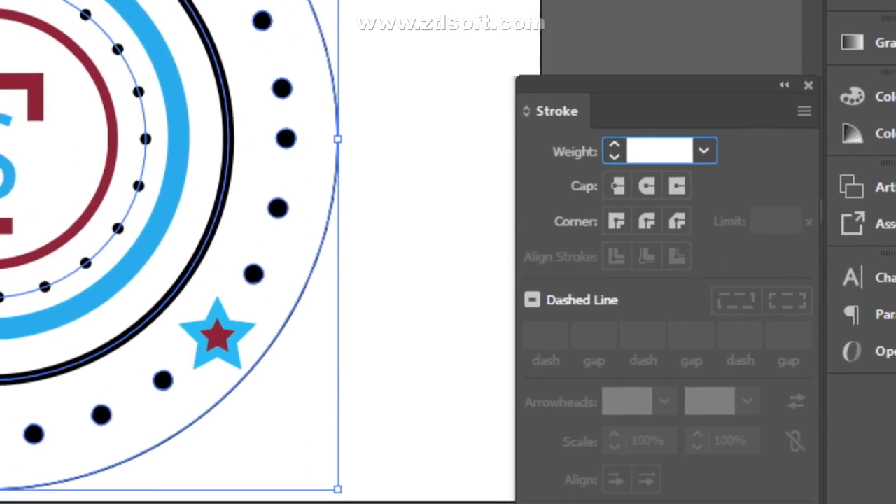
pyautogui.click(374, 207)
pyautogui.click(417, 245)
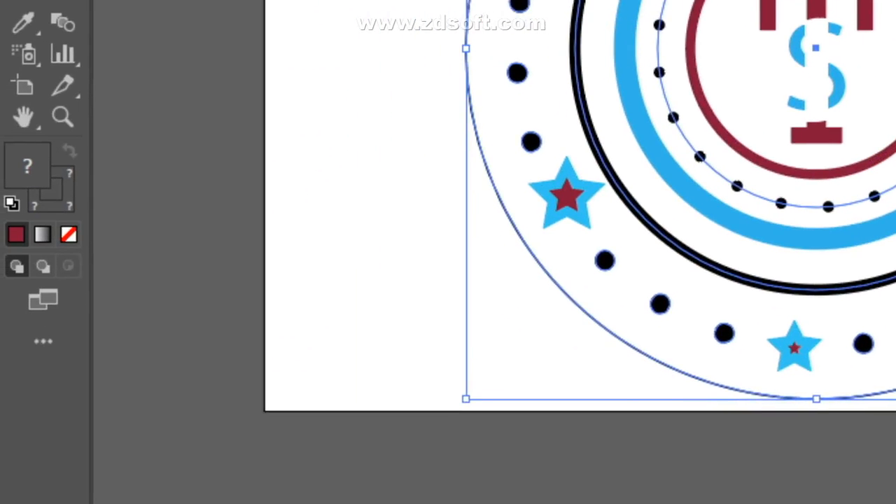
pyautogui.press('x')
pyautogui.doubleClick(55, 248)
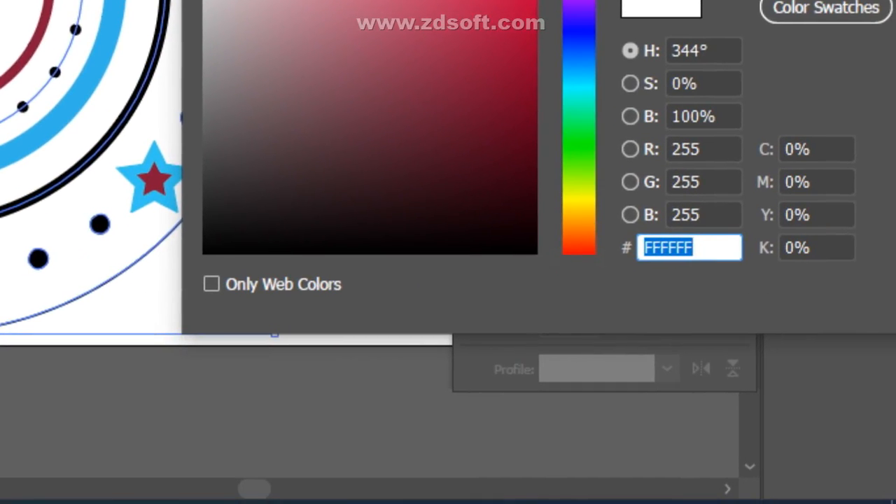
pyautogui.click(516, 252)
pyautogui.click(827, 258)
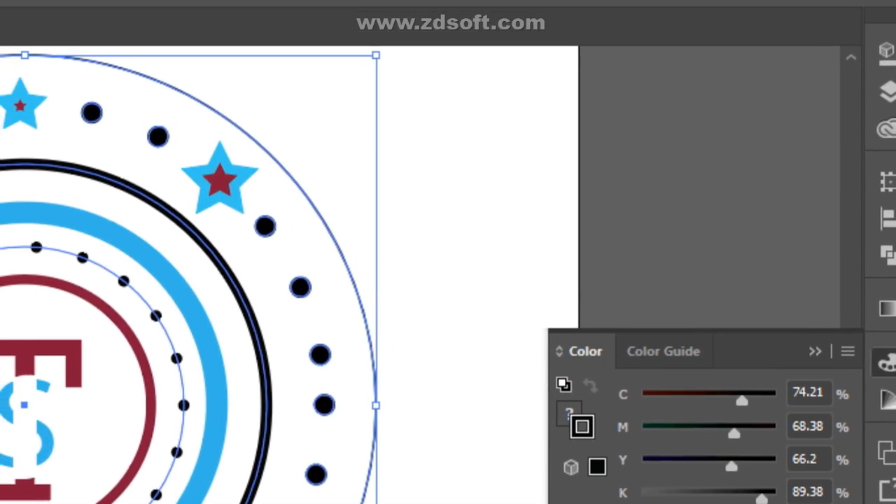
pyautogui.click(346, 172)
pyautogui.click(377, 362)
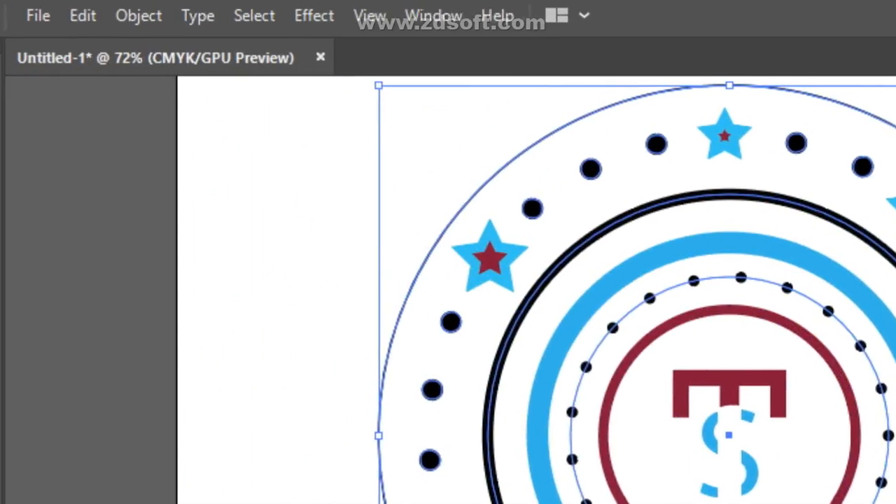
# Check the Stroke options and align the strokes of the rings-and-dots group to the outside
pyautogui.click(433, 16)
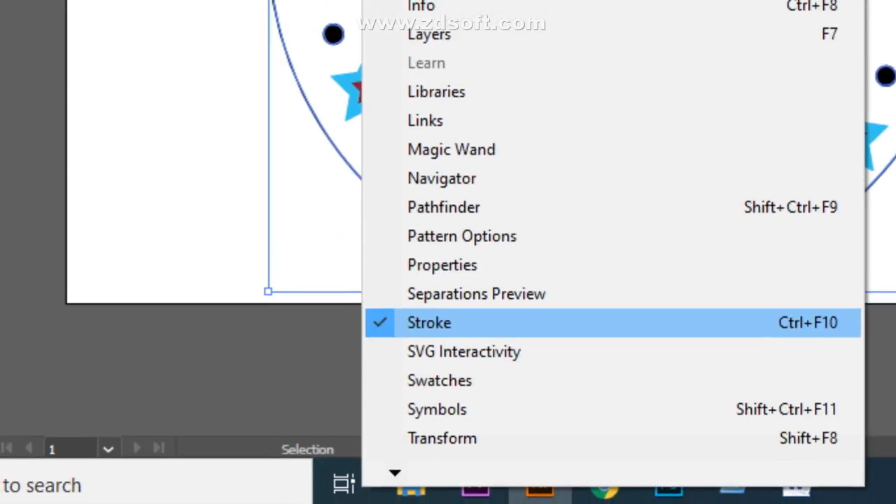
pyautogui.click(539, 503)
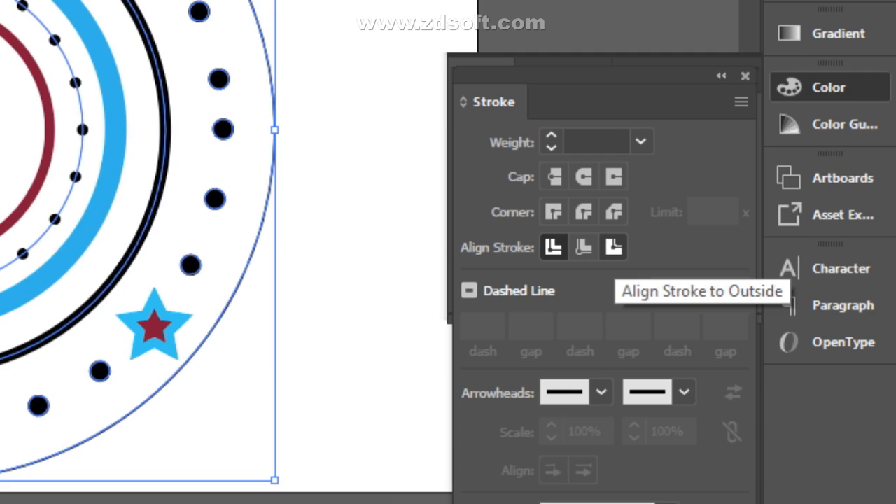
pyautogui.click(614, 246)
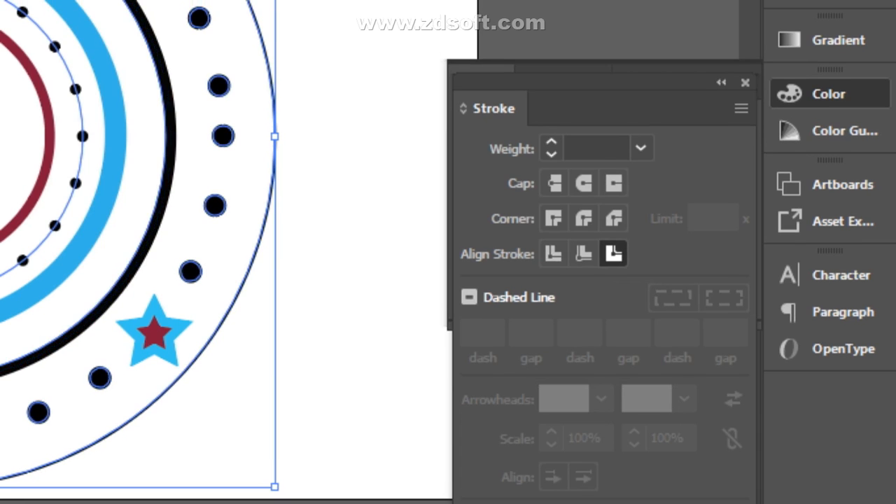
# Try a 5 pt stroke weight on the whole rings-and-dots group and raise it stepwise to 10 pt
pyautogui.click(596, 148)
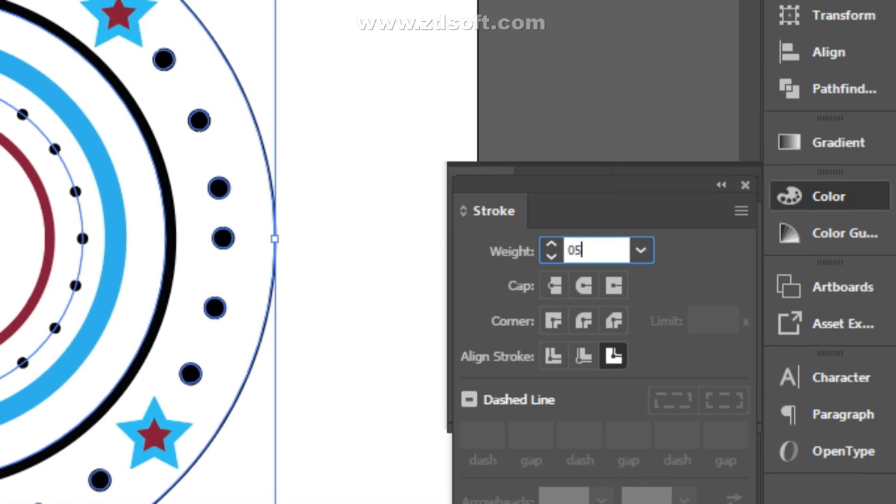
pyautogui.press('Return')
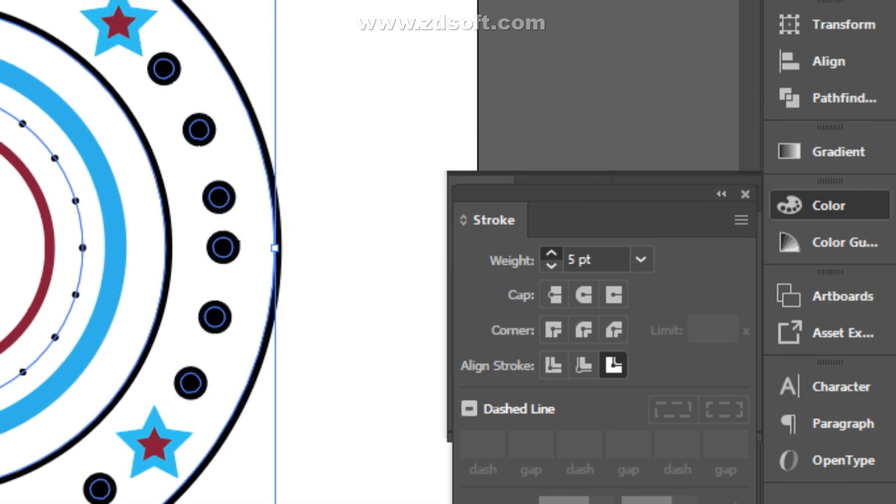
pyautogui.press('Up')
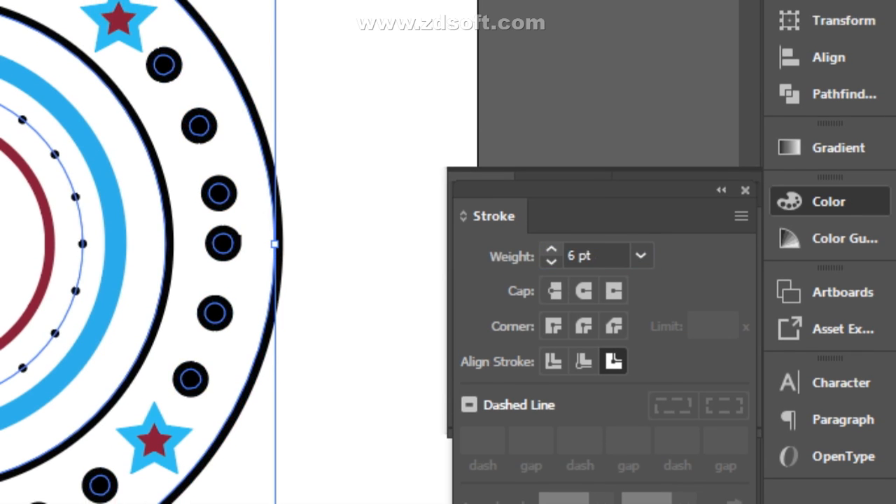
pyautogui.press('Up')
pyautogui.press('Up')
pyautogui.press('Up')
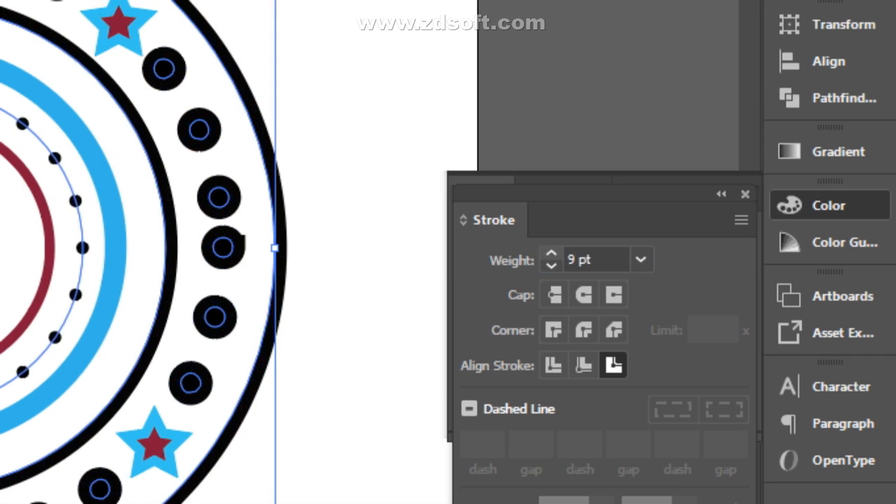
pyautogui.press('Up')
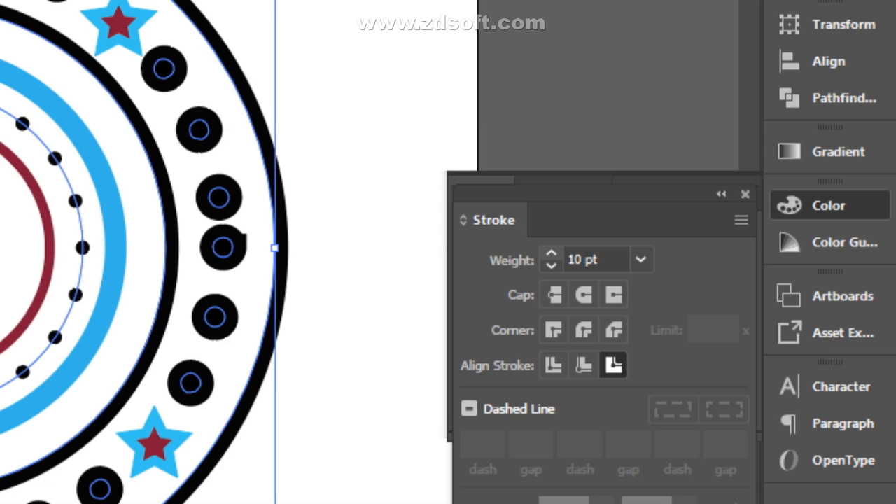
# Lower the group's stroke weight stepwise and undo all the weight changes
pyautogui.press('Down')
pyautogui.press('Down')
pyautogui.press('Down')
pyautogui.press('Down')
pyautogui.press('Down')
pyautogui.hotkey('ctrl', 'z')
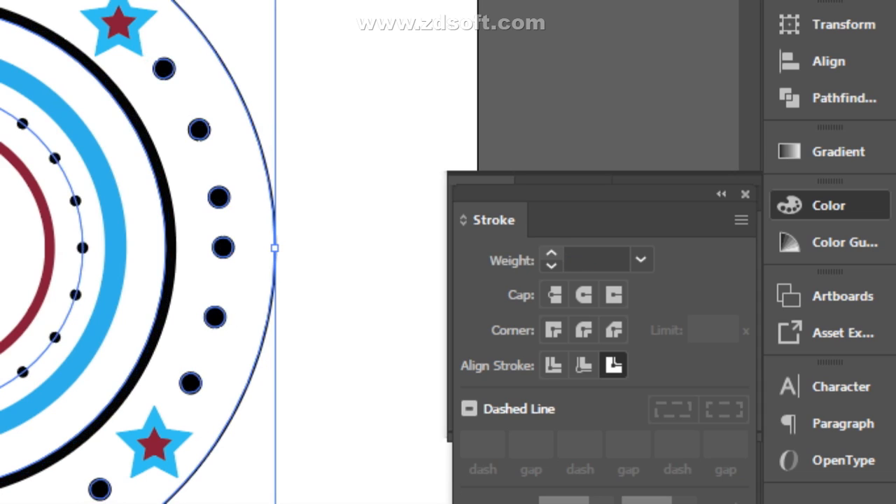
# Select the rings-and-dots group by its outer circle and ungroup it
pyautogui.click(343, 265)
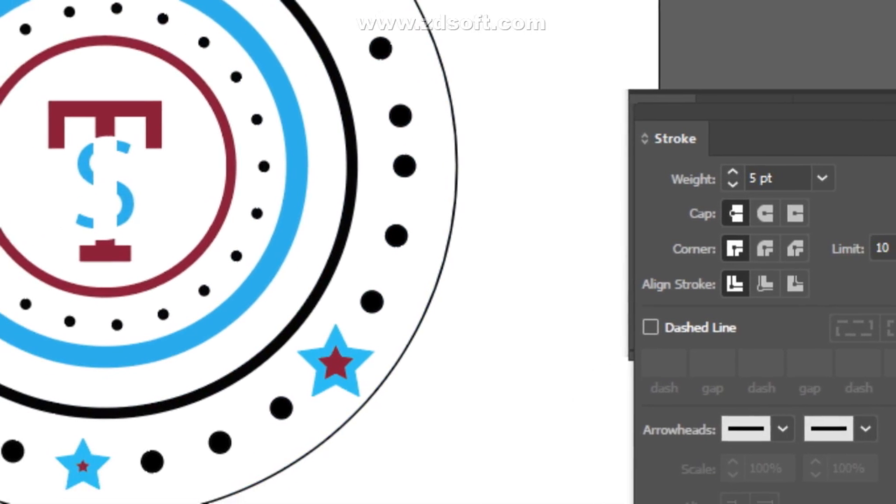
pyautogui.click(445, 254)
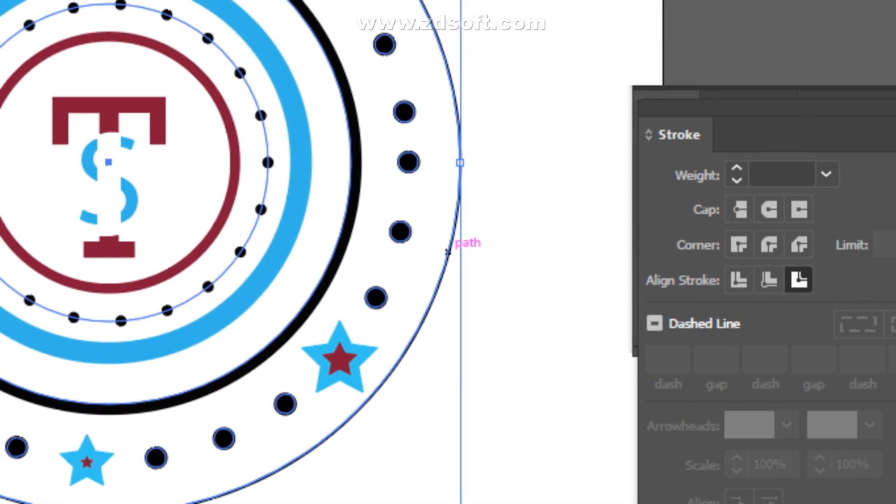
pyautogui.rightClick(448, 251)
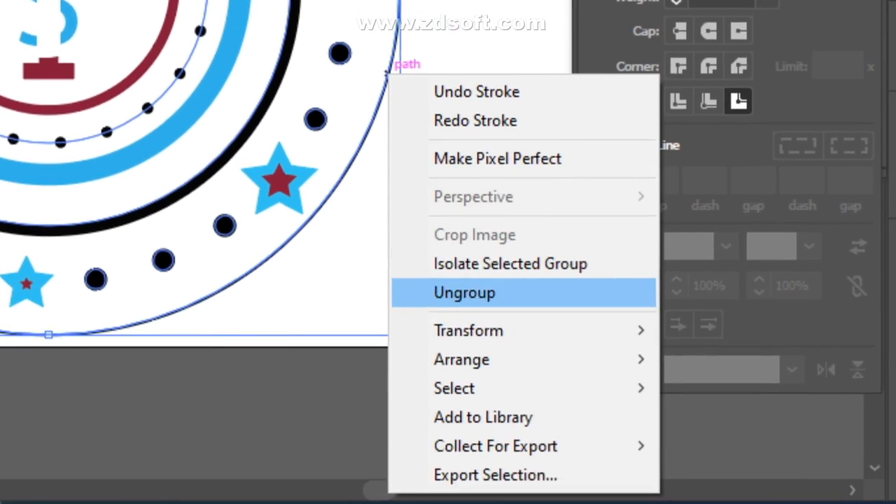
pyautogui.click(522, 472)
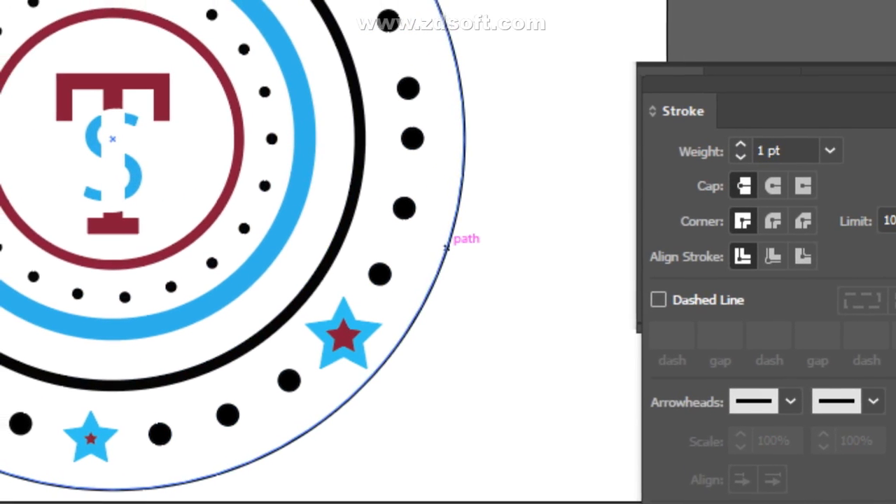
# Select only the outermost circle and thicken its outside-aligned stroke to 14 pt
pyautogui.click(383, 124)
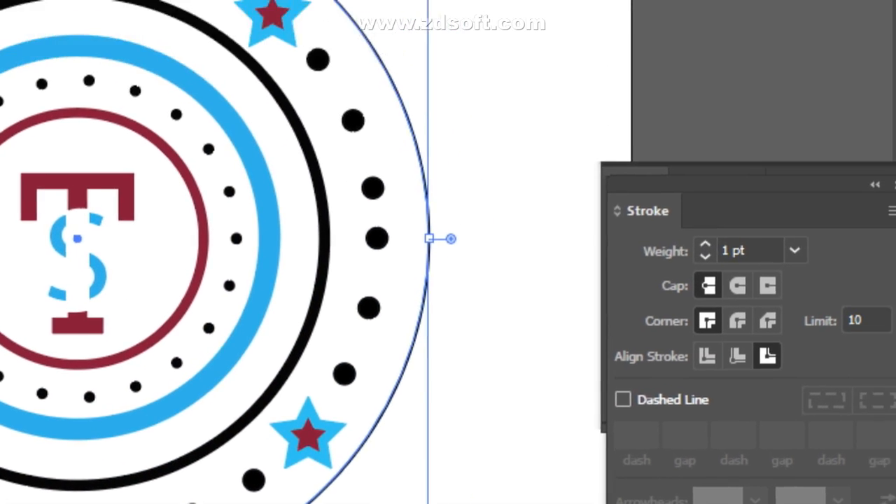
pyautogui.click(502, 128)
pyautogui.click(442, 258)
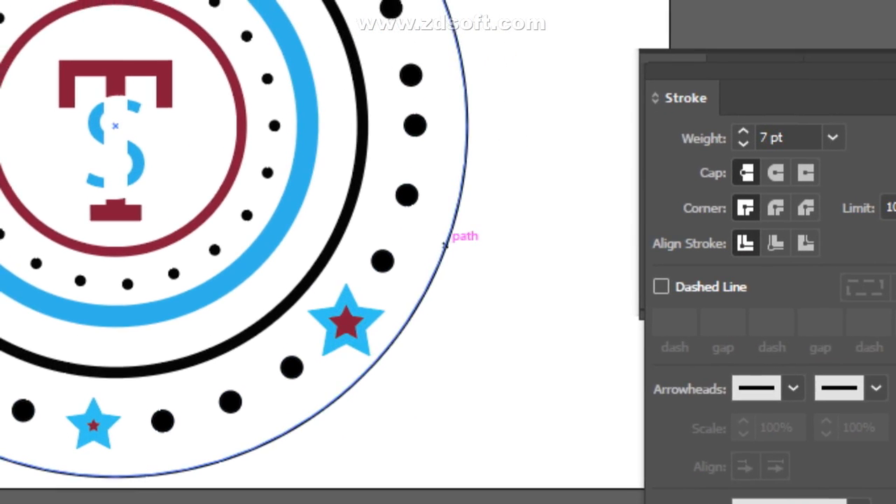
pyautogui.click(444, 245)
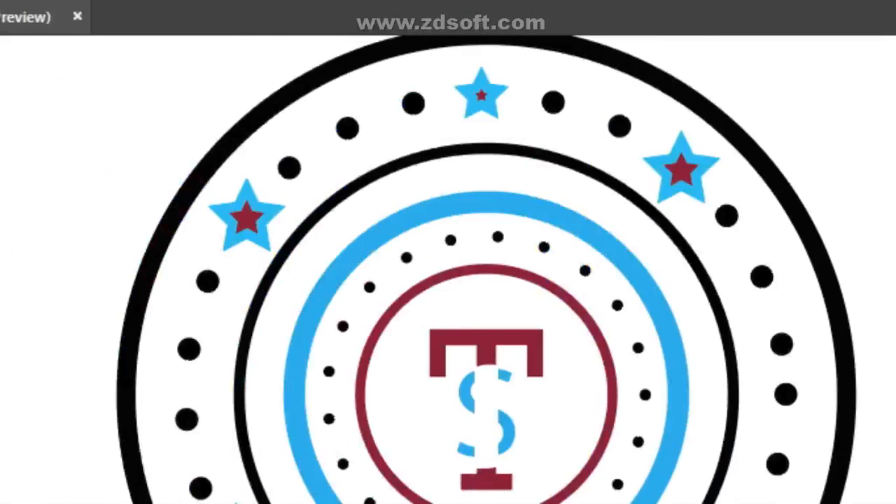
# Select the badge artwork, try scaling it down and moving it up and left, and undo both changes
pyautogui.moveTo(89, 147); pyautogui.dragTo(421, 336)
pyautogui.rightClick(493, 269)
pyautogui.click(443, 183)
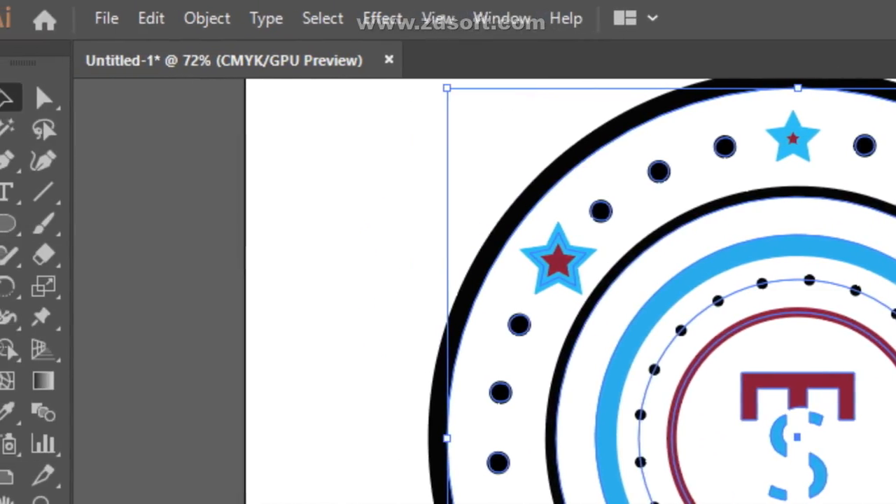
pyautogui.moveTo(451, 88); pyautogui.dragTo(636, 236)
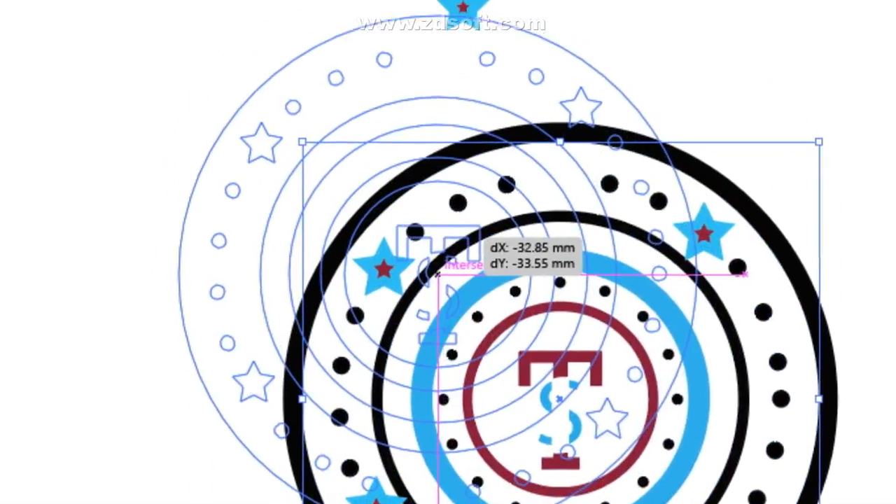
pyautogui.moveTo(438, 275); pyautogui.dragTo(437, 277)
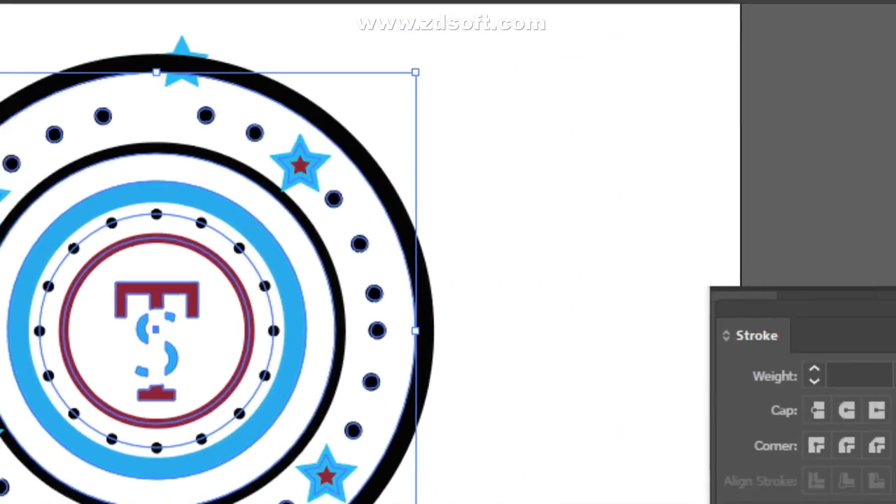
pyautogui.click(801, 187)
pyautogui.hotkey('ctrl', 'z')
pyautogui.hotkey('ctrl', 'z')
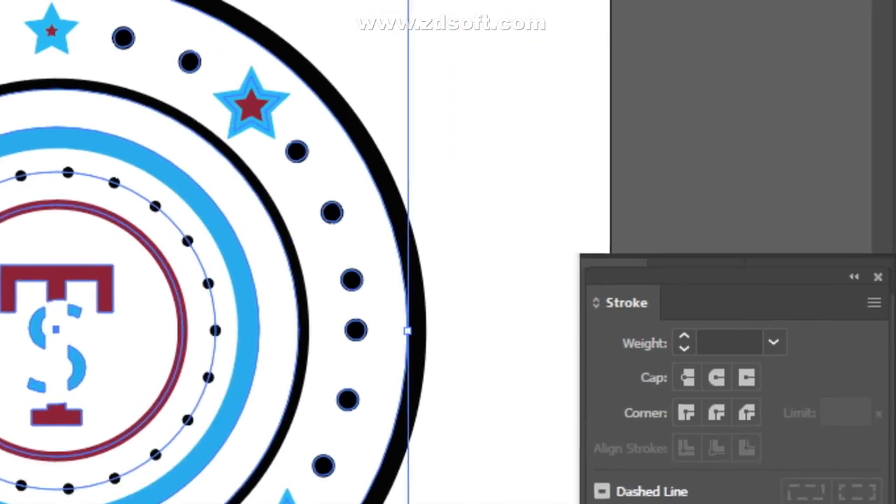
# Group the whole badge artwork, including the top star, and reselect it as one object
pyautogui.click(548, 306)
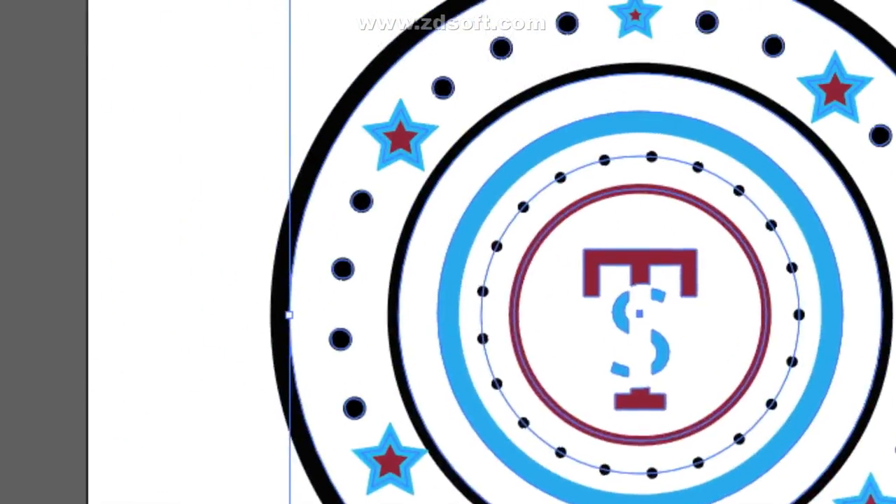
pyautogui.rightClick(398, 148)
pyautogui.click(463, 308)
pyautogui.click(609, 49)
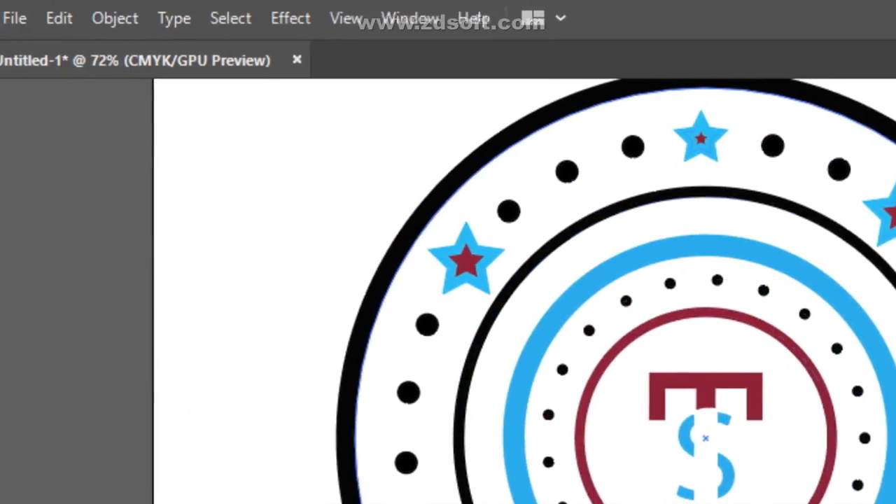
pyautogui.click(378, 280)
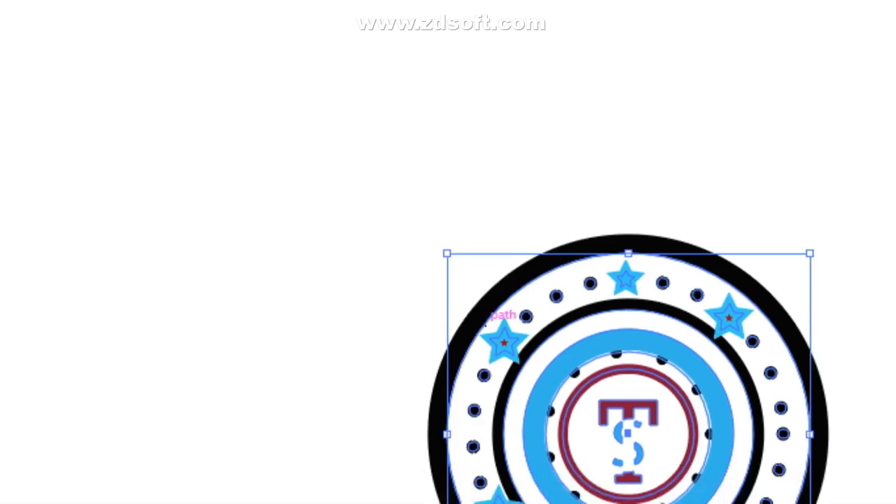
# Try moving the scaled-down badge group up and left, and undo the move and scaling
pyautogui.moveTo(481, 239); pyautogui.dragTo(203, 57)
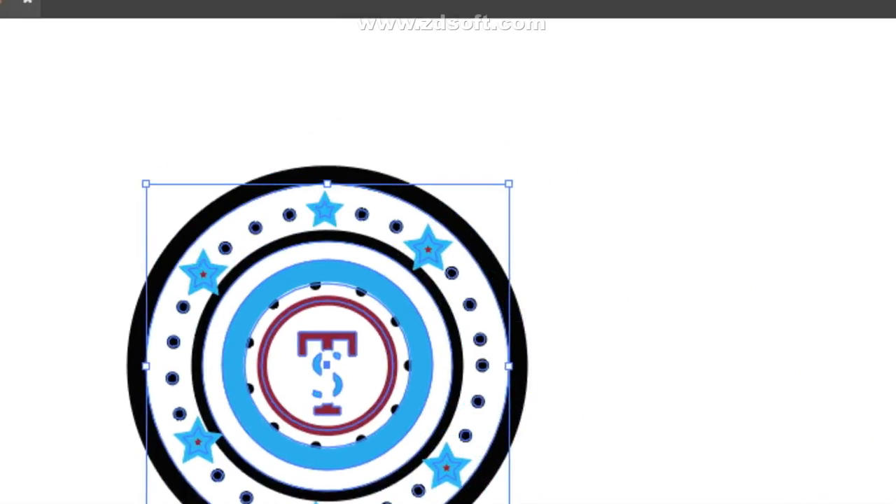
pyautogui.click(534, 11)
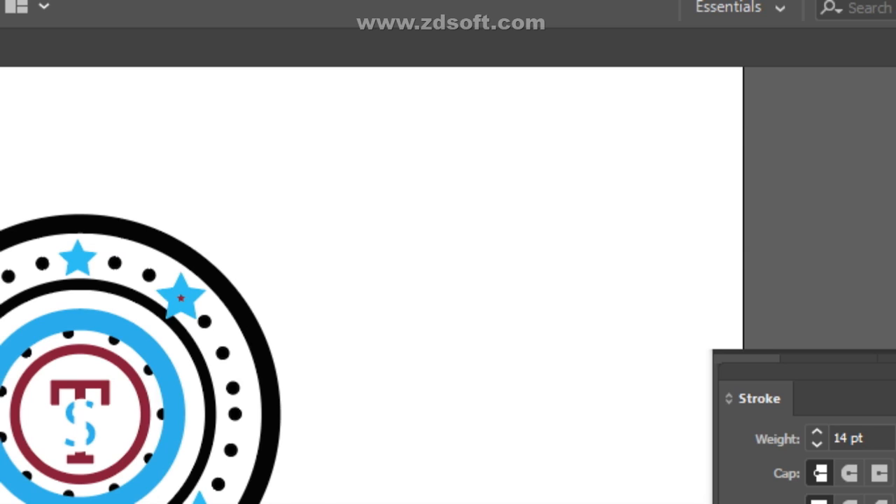
pyautogui.hotkey('ctrl', 'z')
pyautogui.hotkey('ctrl', 'z')
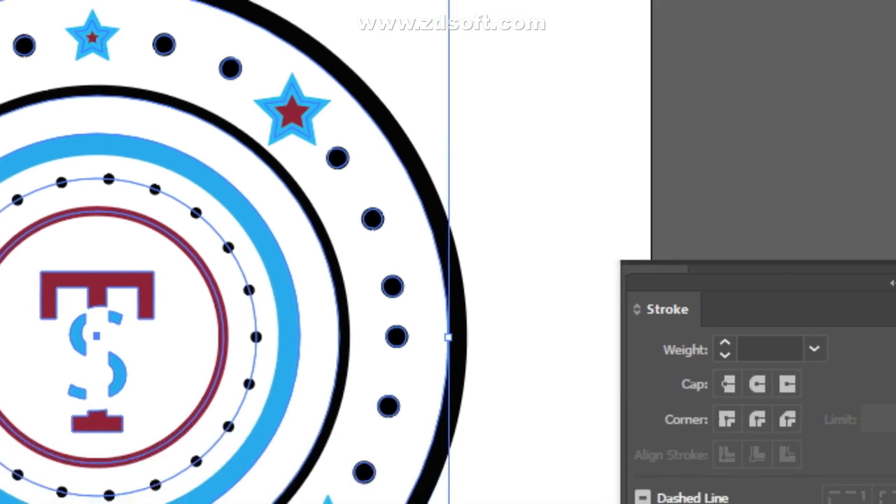
# Undo the badge edits back to the original centered strokes and reselect the group of rings and dots
pyautogui.click(655, 315)
pyautogui.hotkey('ctrl', 'a')
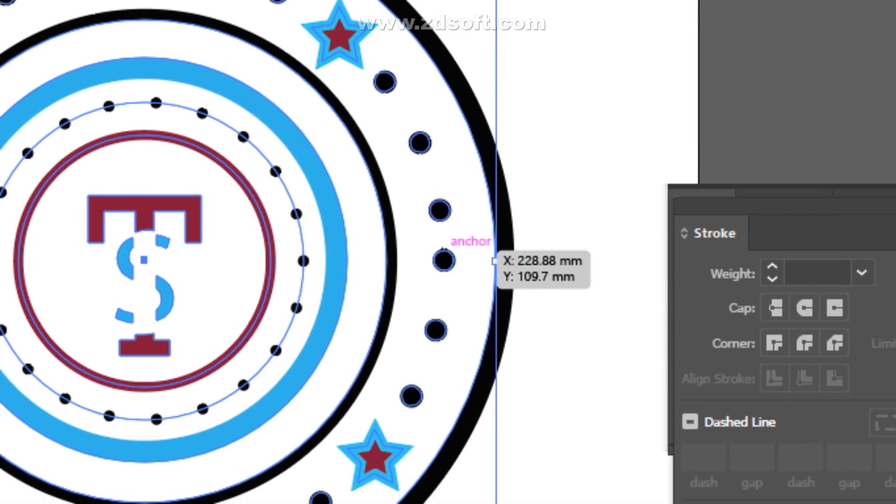
pyautogui.click(495, 261)
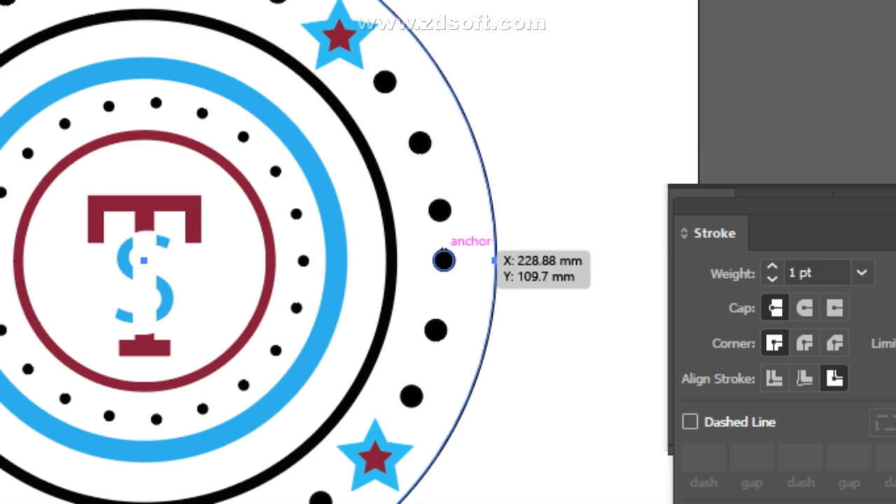
pyautogui.hotkey('ctrl', 'z')
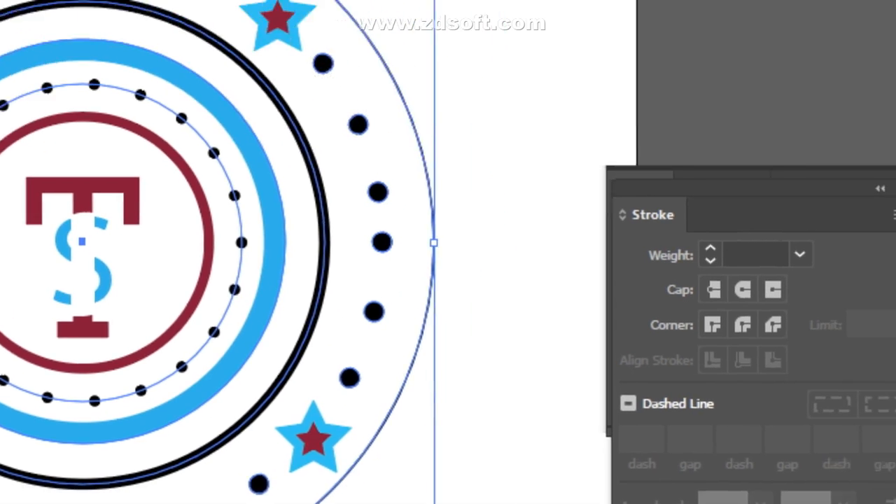
pyautogui.click(565, 171)
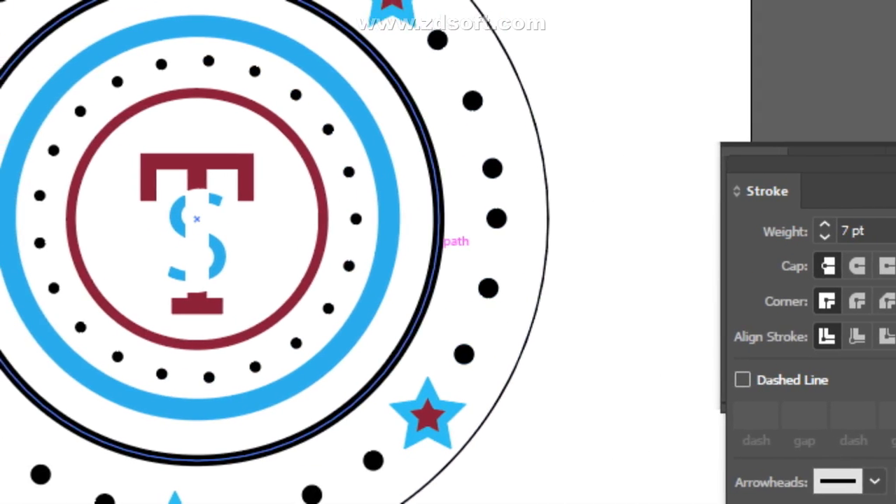
pyautogui.click(438, 249)
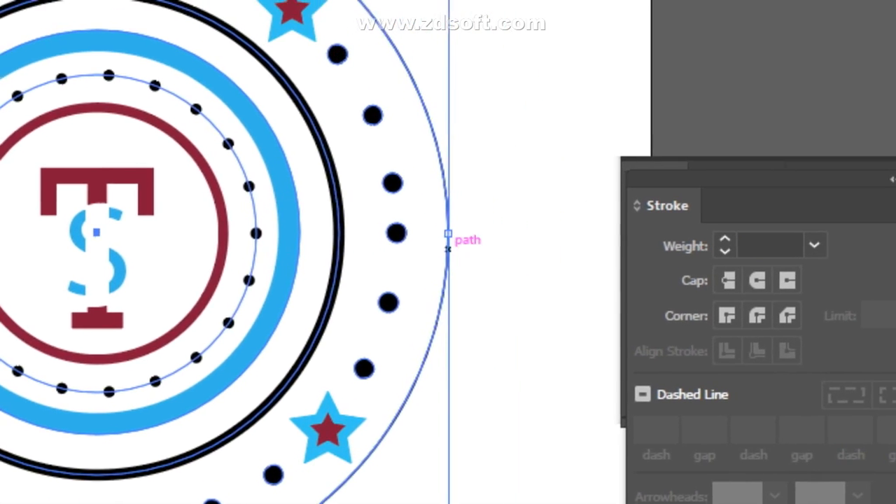
# Ungroup the rings and dots and give the badge's outer ring a 14 pt stroke aligned to the outside
pyautogui.rightClick(448, 246)
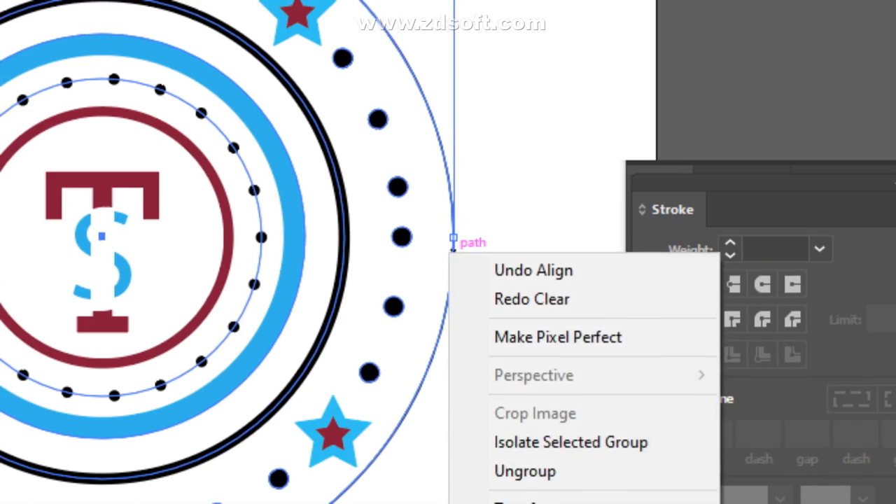
pyautogui.click(534, 462)
pyautogui.click(408, 213)
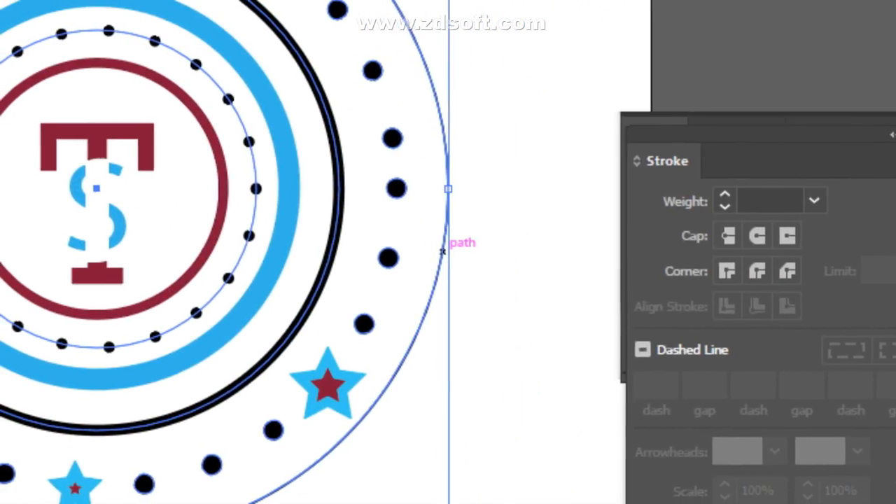
pyautogui.rightClick(409, 256)
pyautogui.click(484, 496)
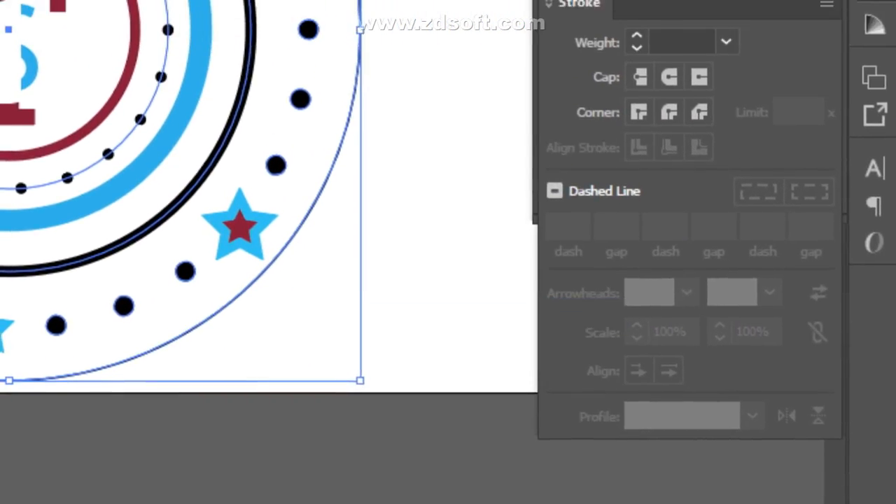
pyautogui.click(399, 199)
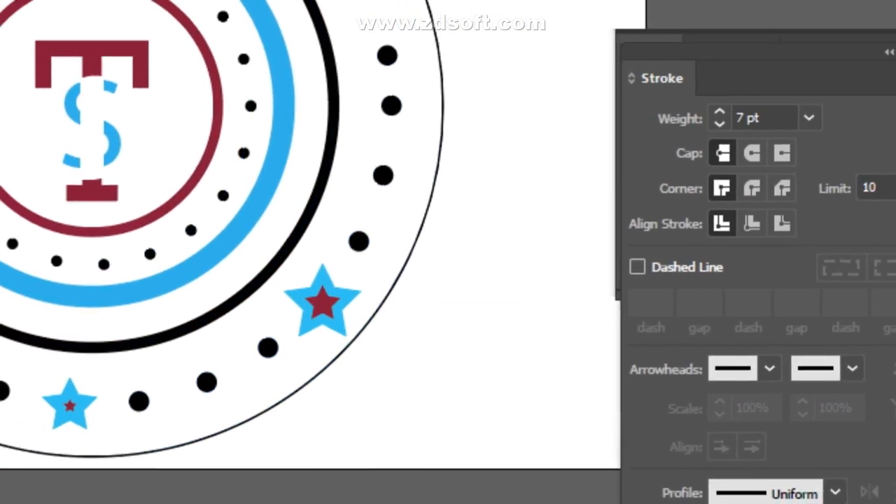
pyautogui.click(342, 142)
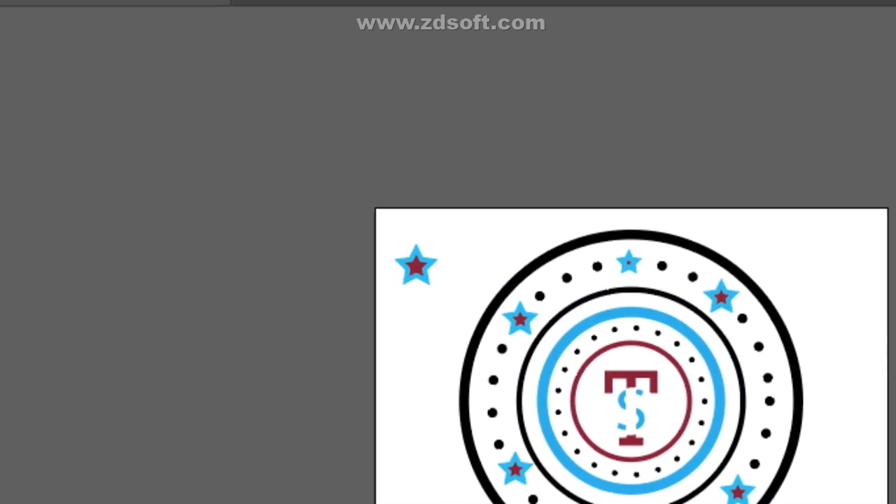
# Try deleting the spare star beside the badge and grouping the whole badge artwork
pyautogui.press('Delete')
pyautogui.moveTo(455, 222); pyautogui.dragTo(490, 271)
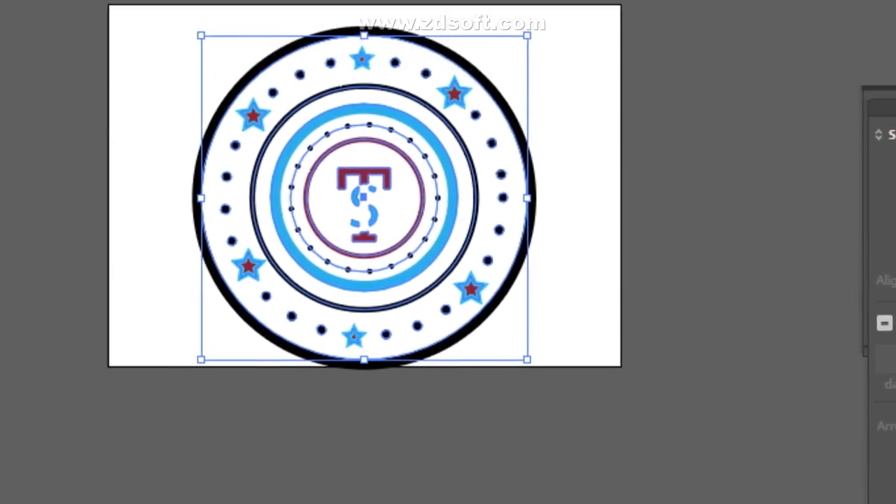
pyautogui.rightClick(356, 120)
pyautogui.click(466, 275)
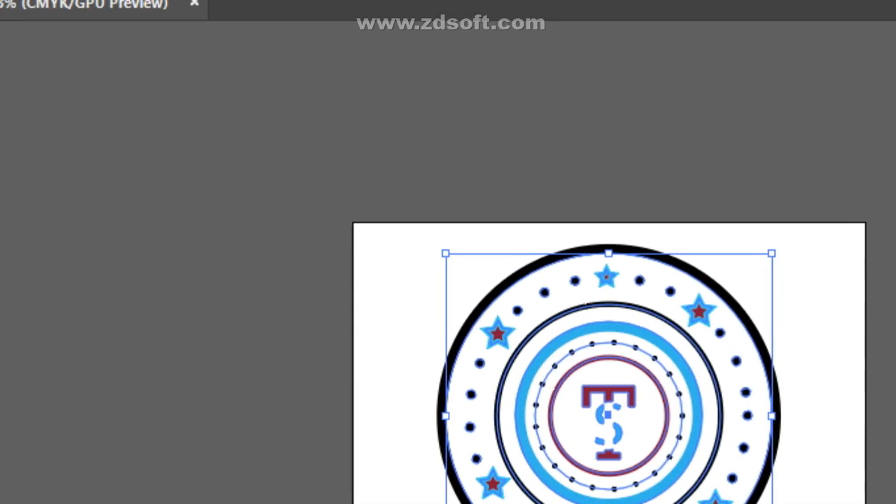
# Try scaling the badge group down to about half size and moving it up and left on the artboard
pyautogui.moveTo(450, 254); pyautogui.dragTo(611, 413)
pyautogui.moveTo(443, 257); pyautogui.dragTo(348, 160)
pyautogui.click(529, 165)
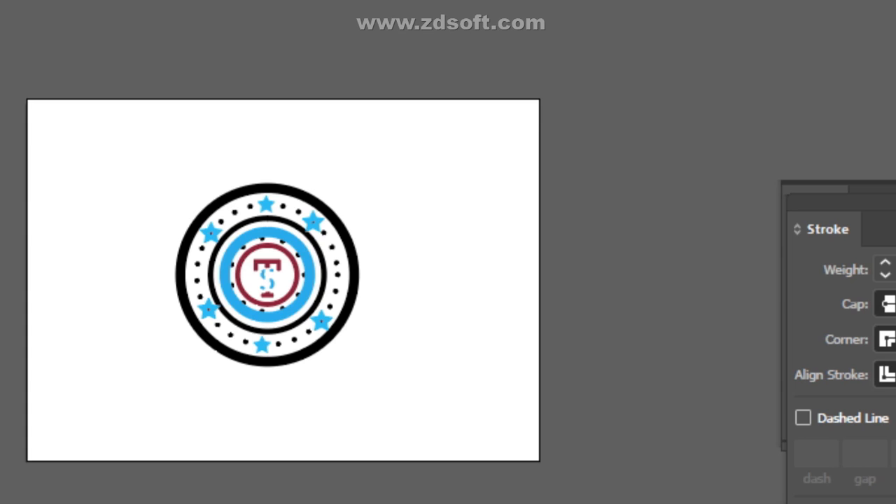
# Examine the scaled-down badge's stars, inner dots and ring strokes for changed proportions
pyautogui.hotkey('ctrl', '+')
pyautogui.hotkey('ctrl', '+')
pyautogui.hotkey('ctrl', '+')
pyautogui.hotkey('ctrl', '+')
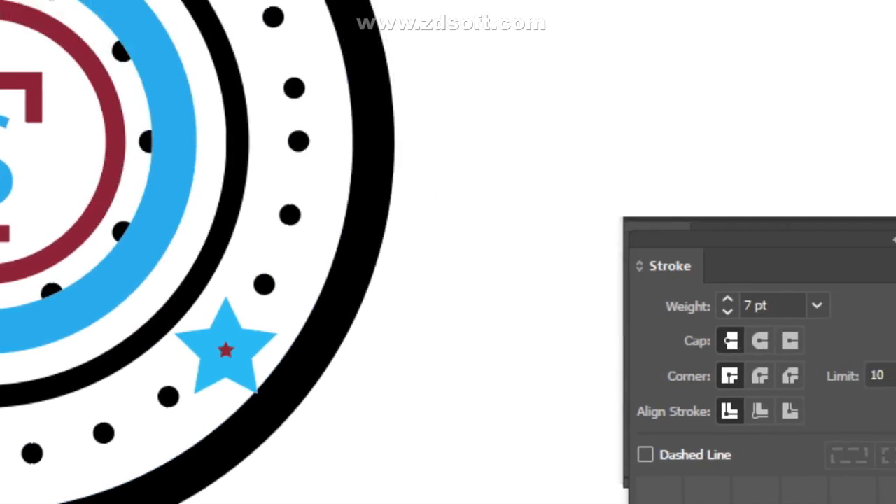
pyautogui.scroll(7, 449, 252)
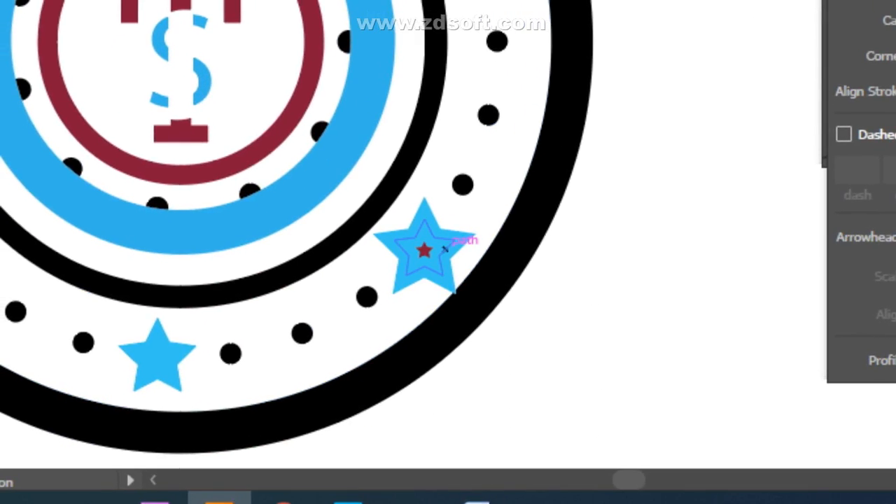
pyautogui.click(444, 248)
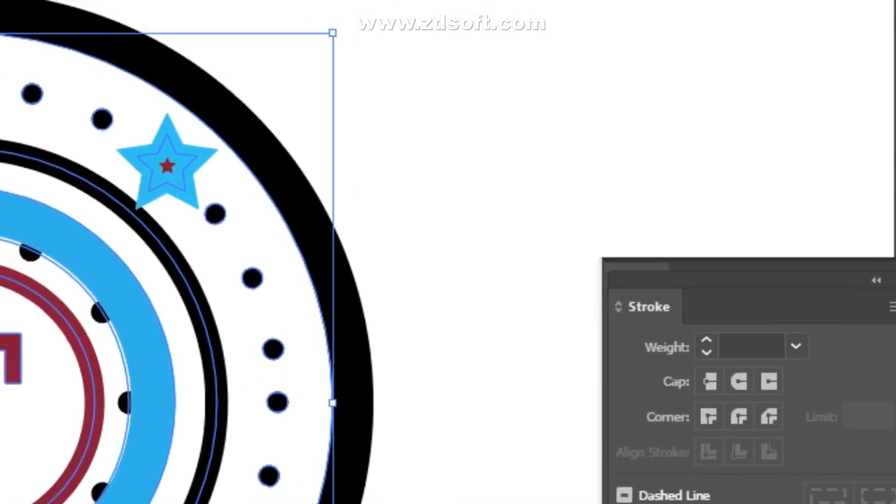
pyautogui.click(448, 252)
pyautogui.click(435, 251)
pyautogui.click(238, 259)
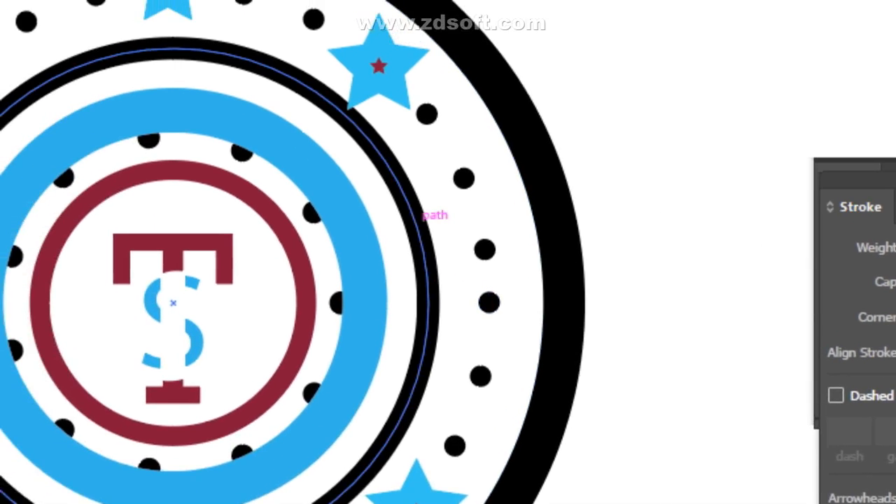
# Undo the badge's move, scaling and grouping and the spare star's deletion, and deselect everything
pyautogui.hotkey('ctrl', 'z')
pyautogui.hotkey('ctrl', 'z')
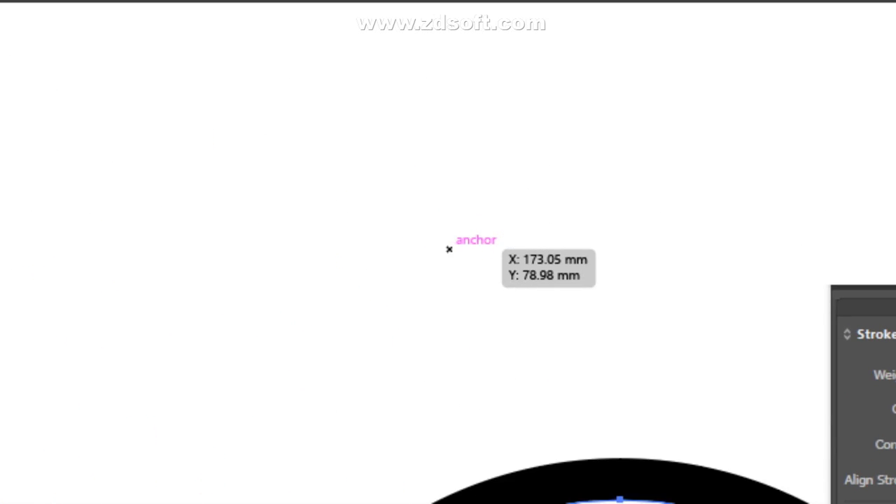
pyautogui.hotkey('ctrl', 'shift', 'a')
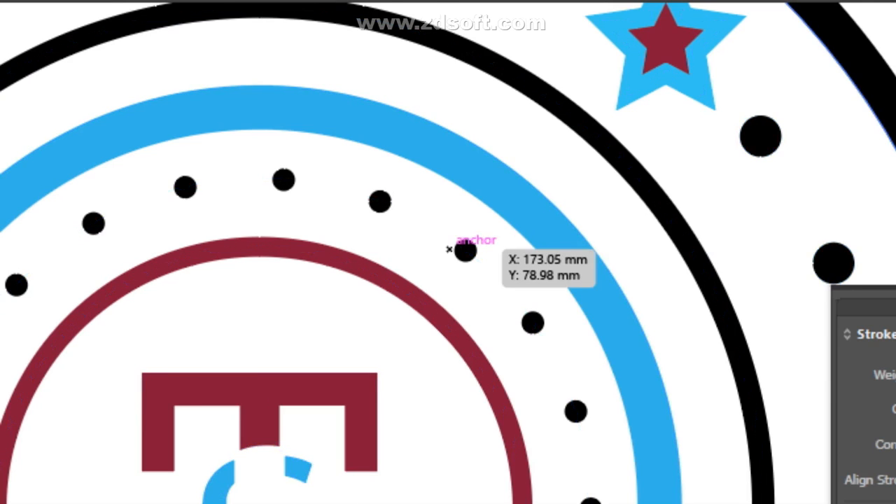
pyautogui.hotkey('ctrl', '-')
pyautogui.hotkey('ctrl', '-')
pyautogui.hotkey('ctrl', '-')
pyautogui.hotkey('ctrl', 'shift', 'a')
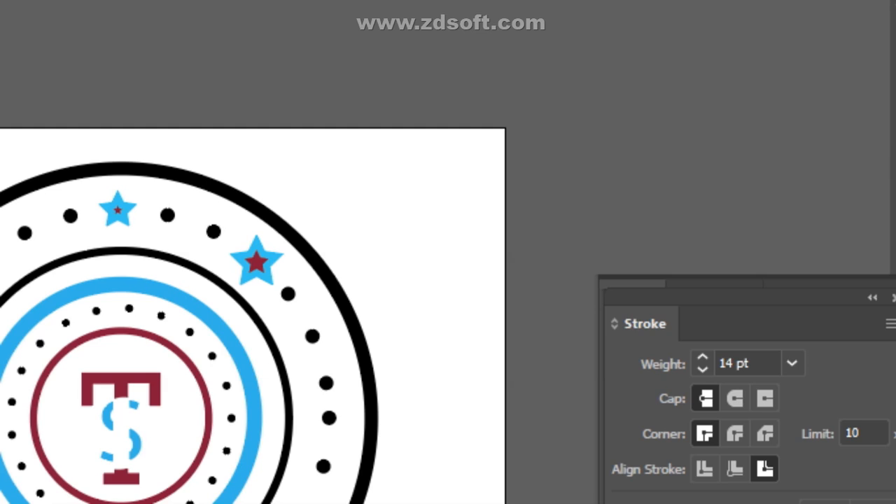
# Delete the spare star outside the badge near the artboard's upper-left corner
pyautogui.hotkey('ctrl', '+')
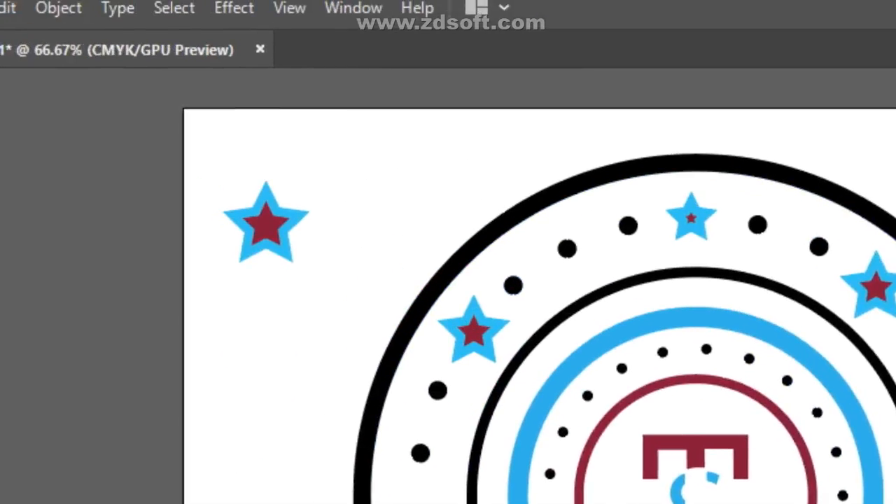
pyautogui.click(409, 238)
pyautogui.press('Delete')
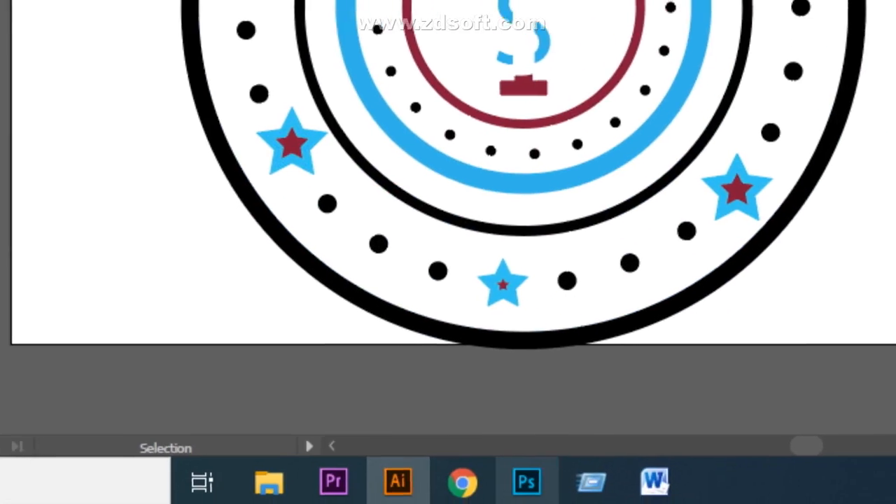
# Switch to the video meeting in Chrome to check it and return to Illustrator
pyautogui.click(459, 482)
pyautogui.click(355, 371)
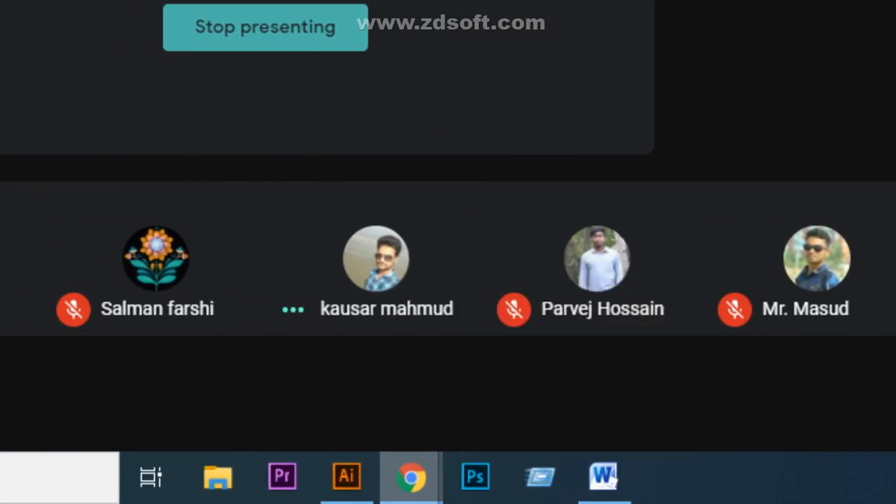
pyautogui.moveTo(316, 481)
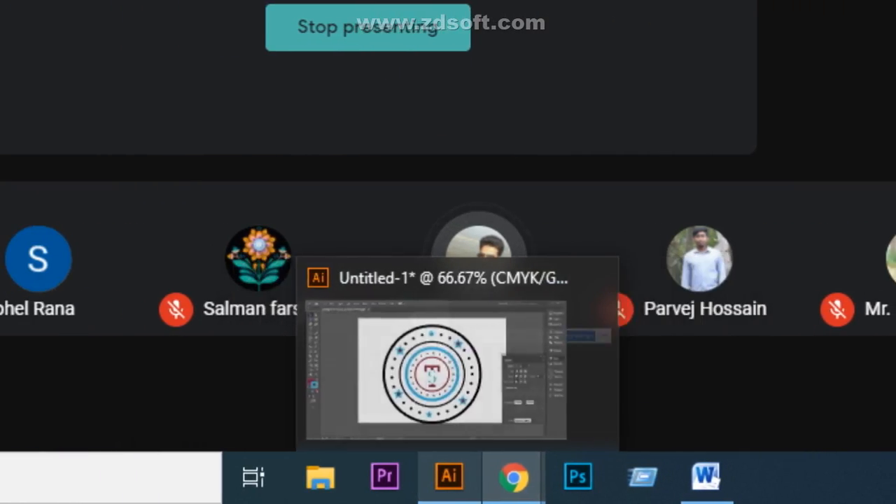
pyautogui.click(365, 477)
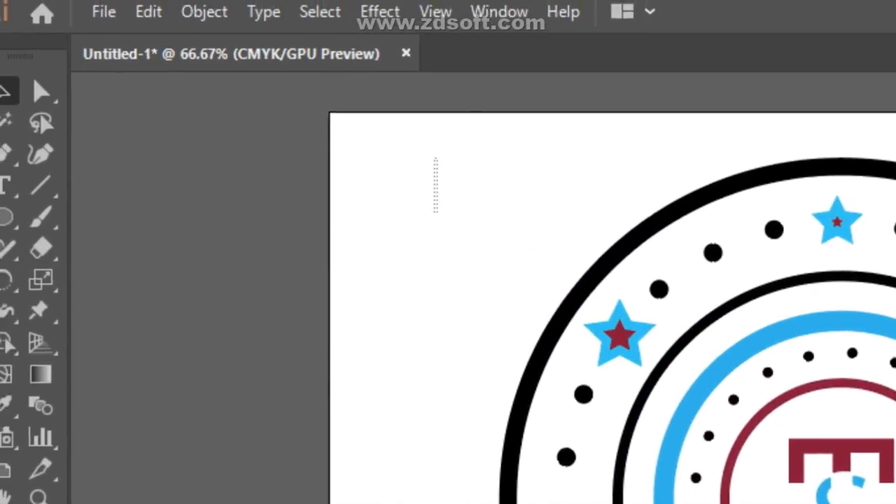
# Select the whole badge, scale it down to a small size and move it off the artboard to the left
pyautogui.moveTo(437, 212); pyautogui.dragTo(760, 437)
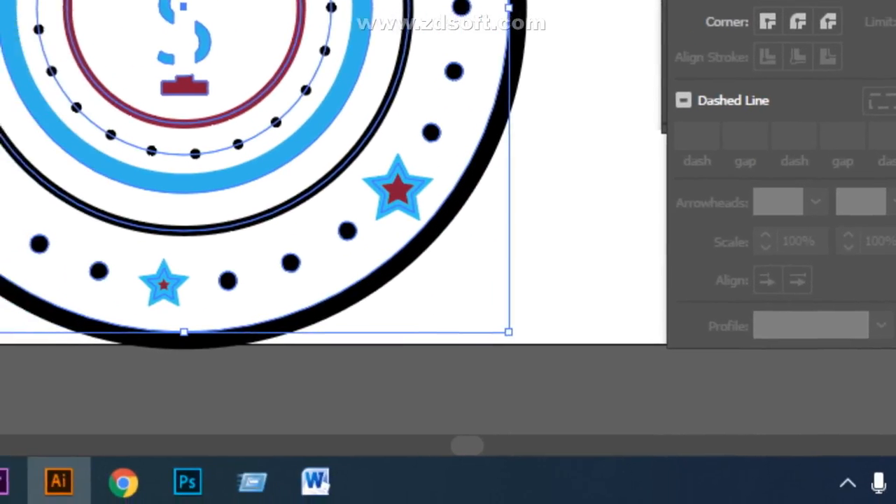
pyautogui.moveTo(454, 327); pyautogui.dragTo(446, 252)
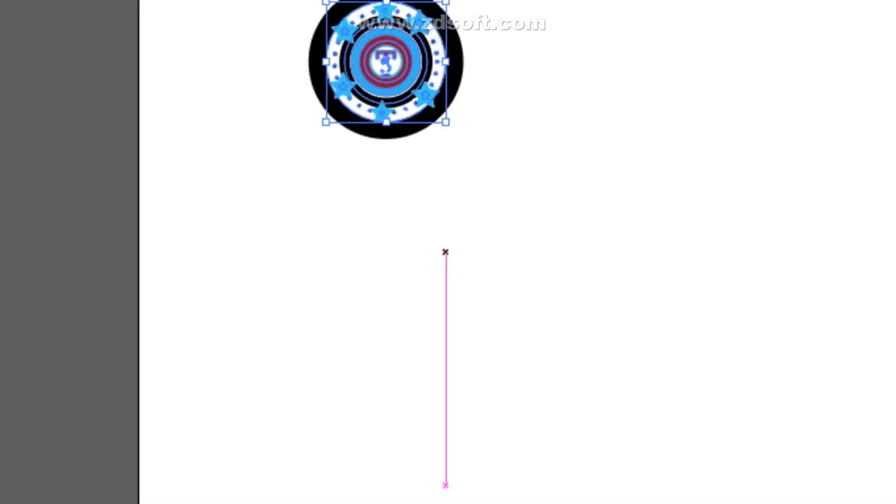
pyautogui.moveTo(398, 75); pyautogui.dragTo(201, 252)
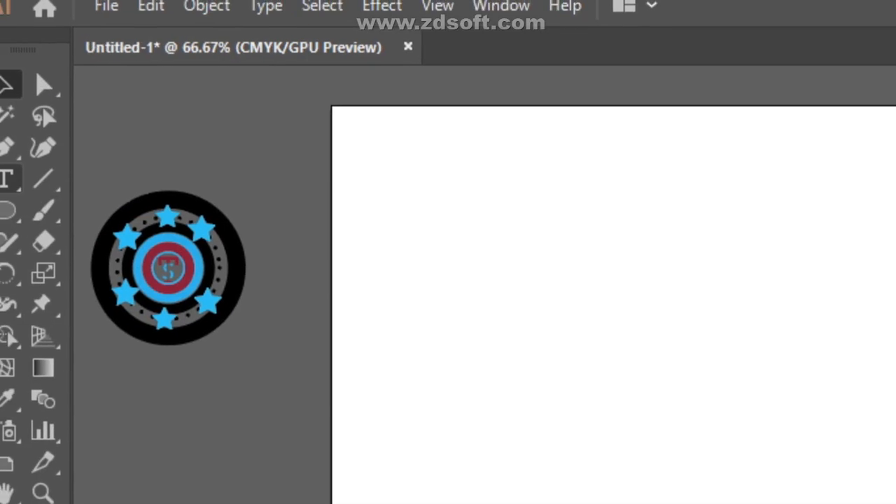
# Add the text "gdp" on the empty artboard and set its font to Old English Text MT
pyautogui.press('t')
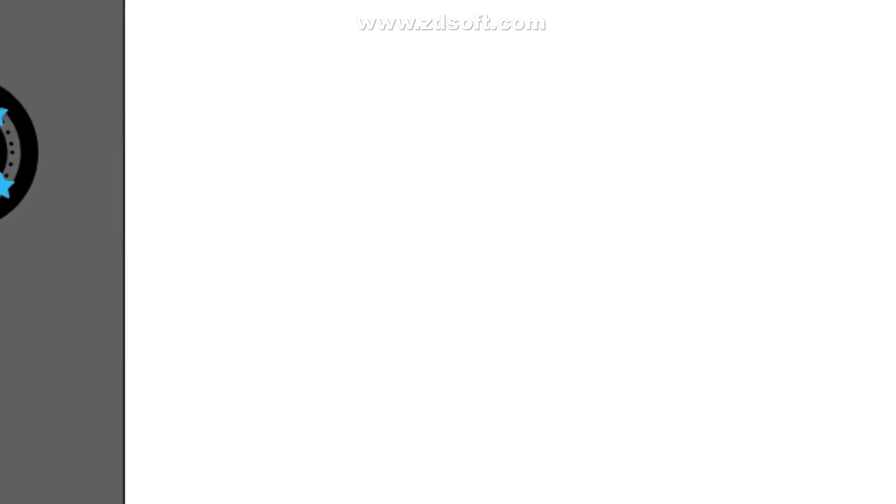
pyautogui.click(419, 252)
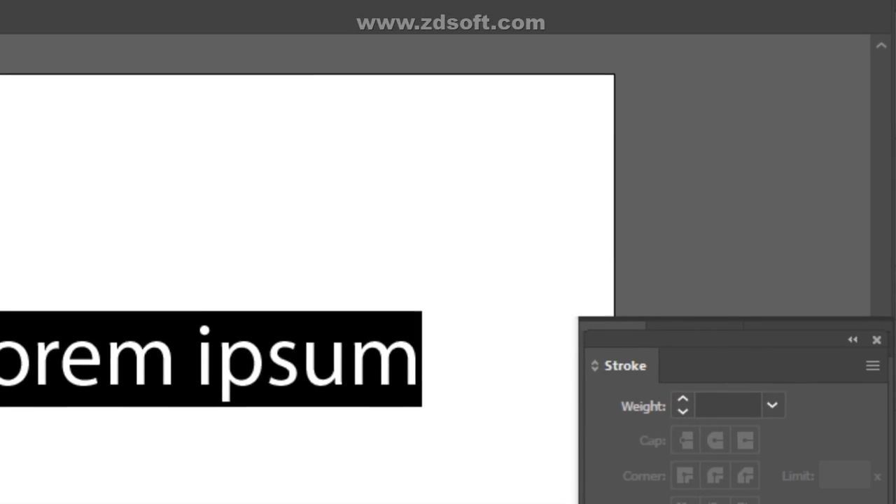
pyautogui.press('BackSpace')
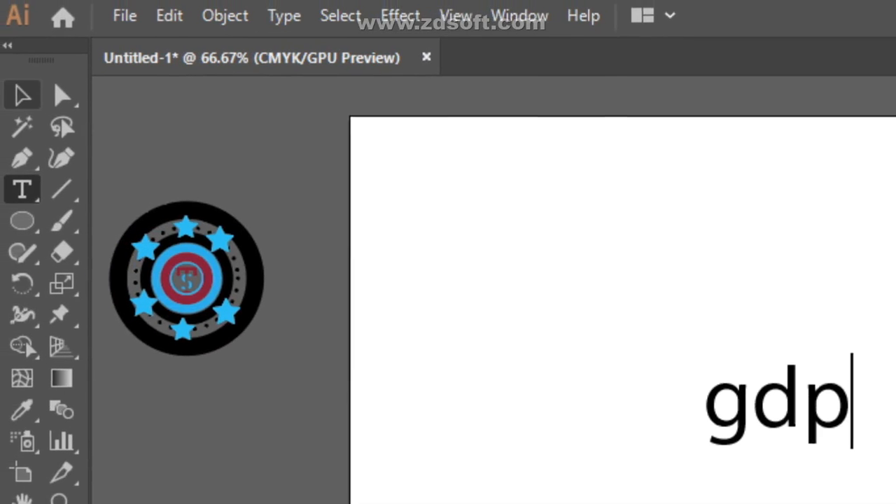
pyautogui.click(26, 98)
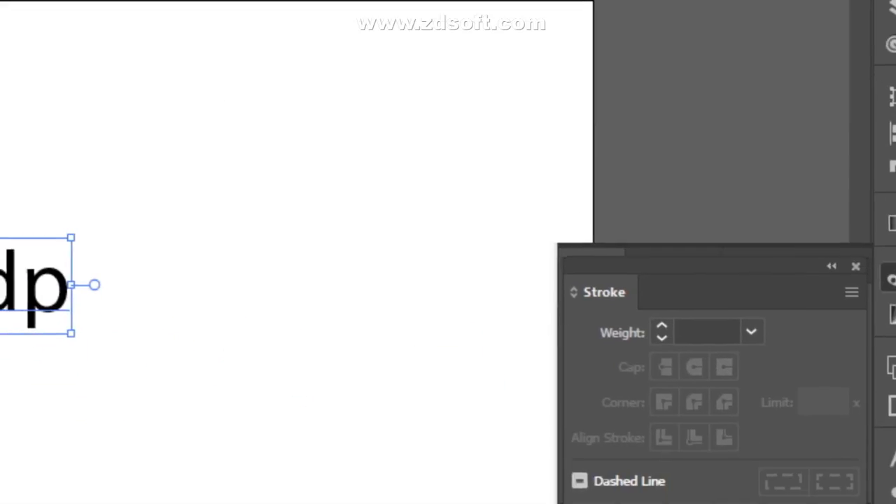
pyautogui.click(830, 262)
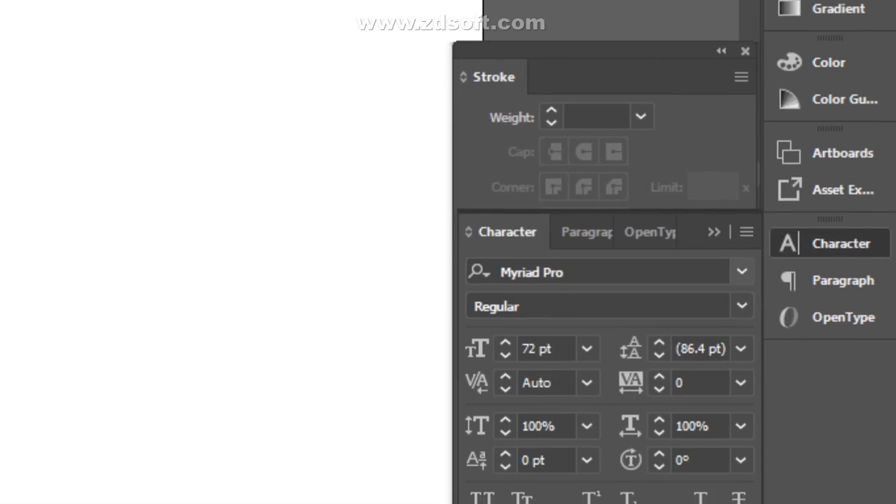
pyautogui.click(595, 290)
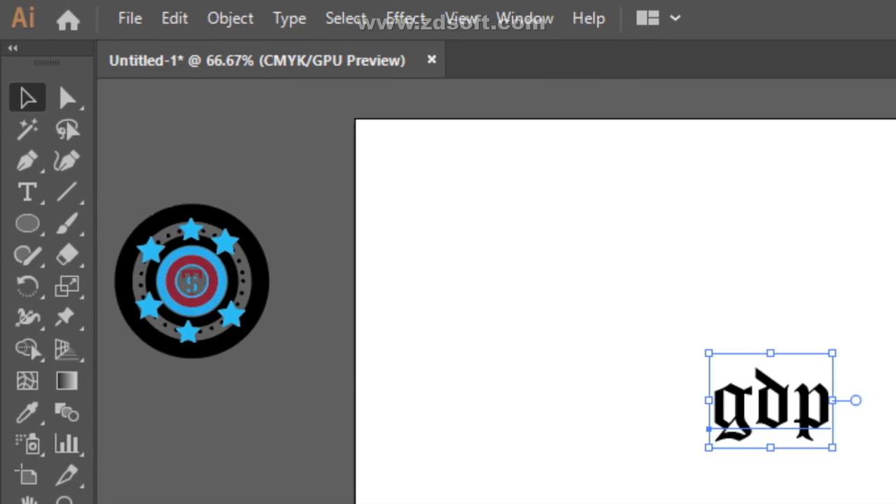
# Try swapping the fill and stroke of the gdp text and swap them back
pyautogui.click(476, 245)
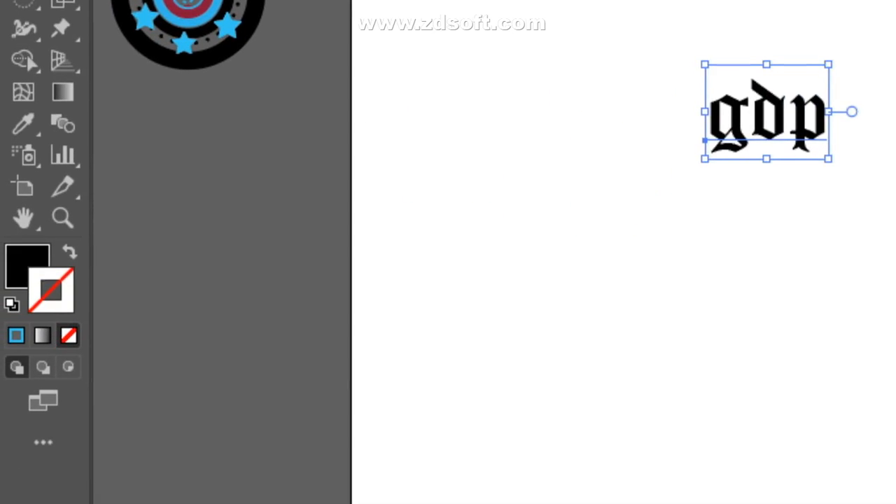
pyautogui.hotkey('shift', 'x')
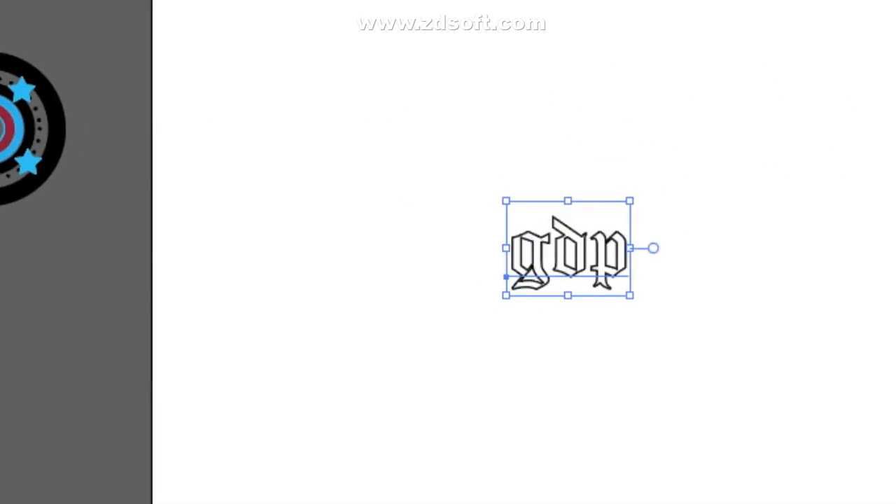
pyautogui.click(70, 255)
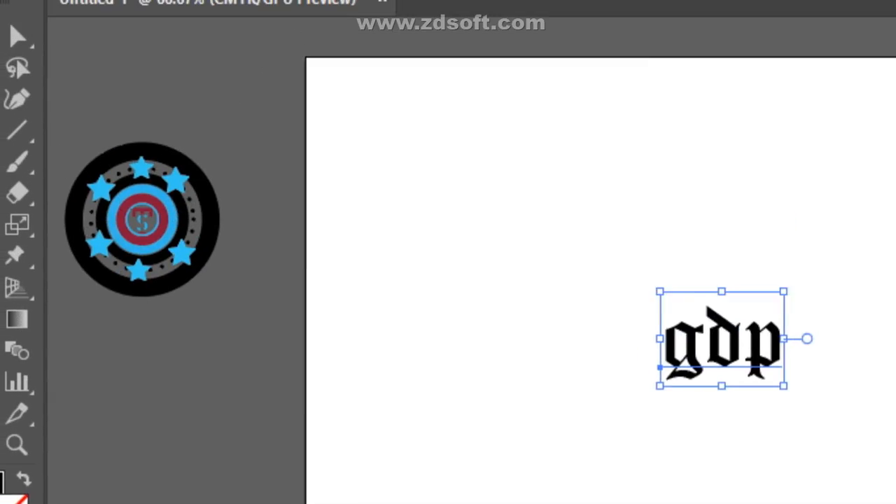
# Enlarge the gdp text to about 237 pt, move it up and left on the artboard, and deselect it
pyautogui.click(518, 280)
pyautogui.click(707, 352)
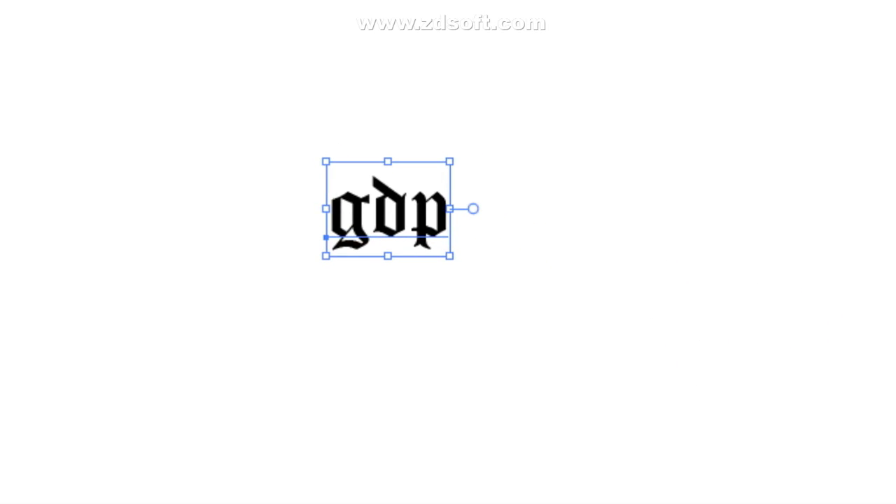
pyautogui.moveTo(450, 256); pyautogui.dragTo(735, 474)
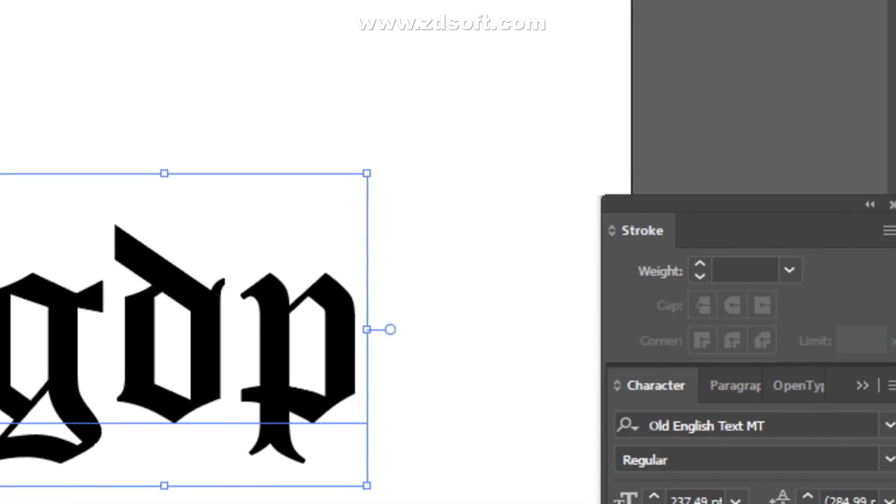
pyautogui.click(805, 246)
pyautogui.click(430, 257)
pyautogui.moveTo(430, 255); pyautogui.dragTo(320, 126)
pyautogui.click(506, 228)
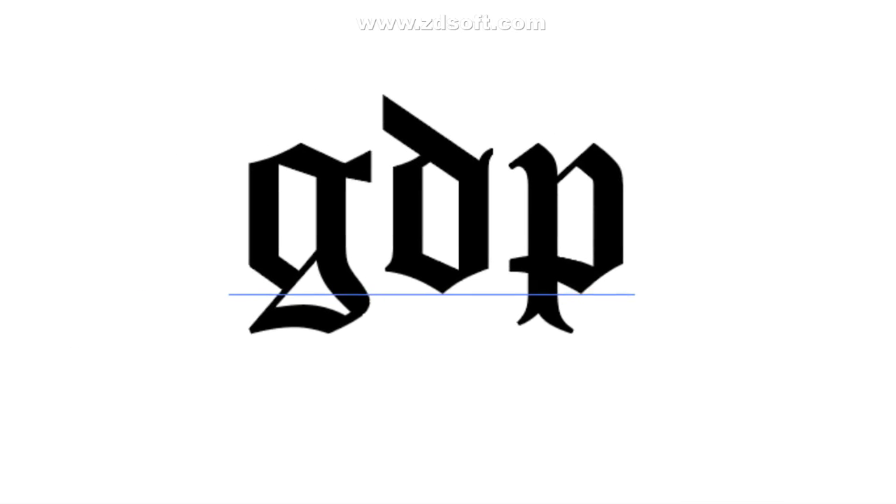
# Convert the gdp text to outlines and ungroup the resulting letters
pyautogui.click(451, 252)
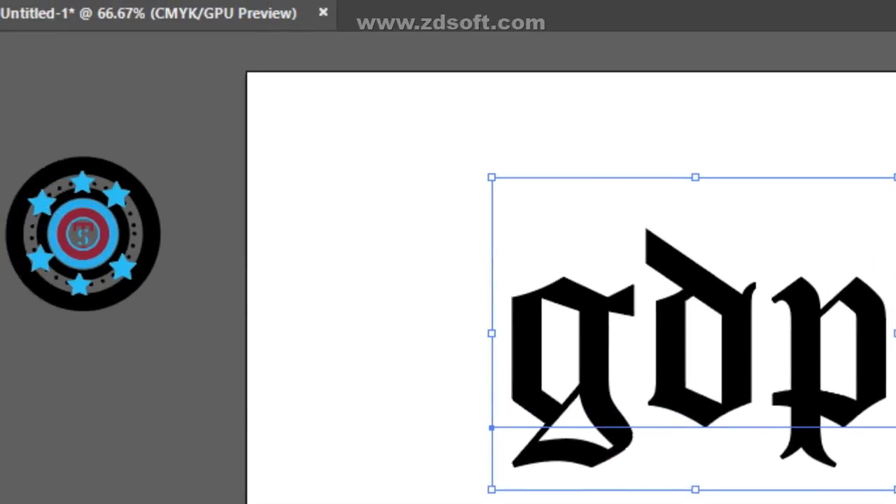
pyautogui.rightClick(606, 289)
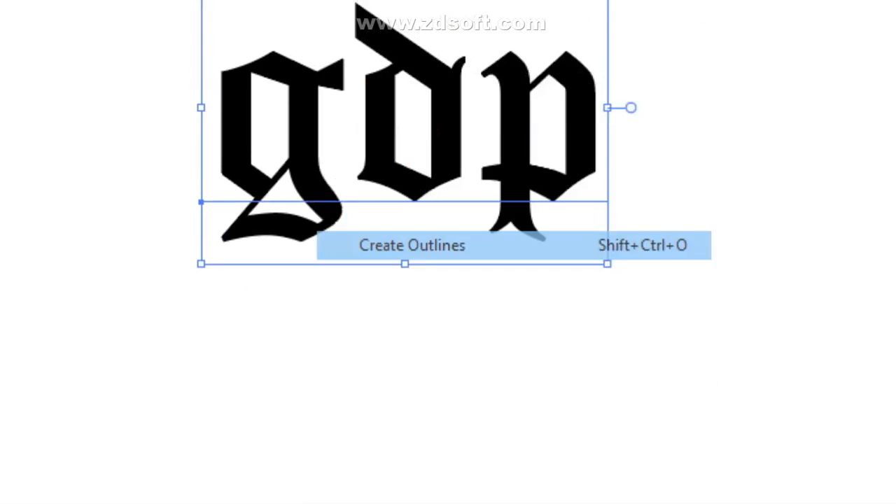
pyautogui.click(412, 246)
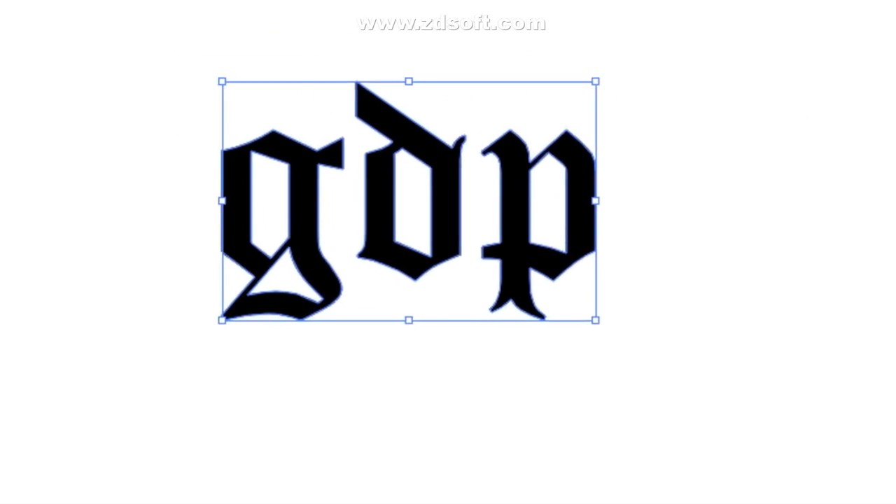
pyautogui.click(435, 310)
pyautogui.click(508, 214)
pyautogui.rightClick(511, 213)
pyautogui.click(523, 456)
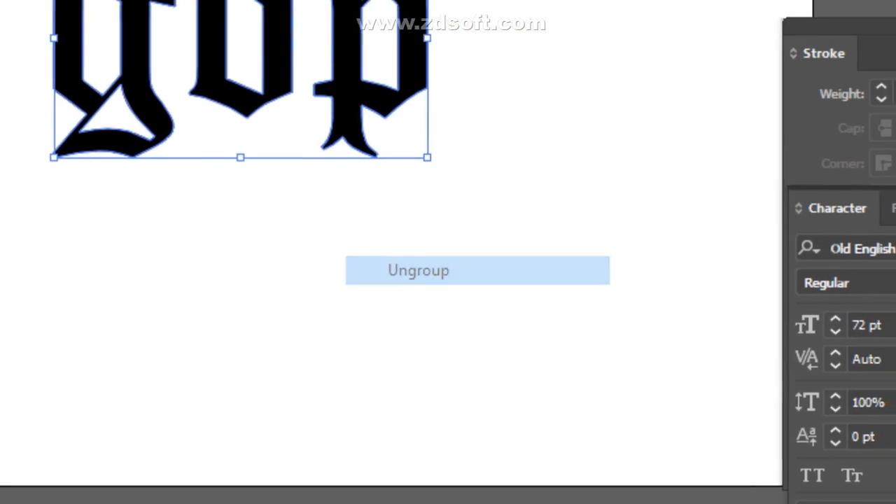
# Select the ungrouped gdp letters separately and all together, and look through the commands available for them
pyautogui.click(450, 251)
pyautogui.click(385, 248)
pyautogui.click(176, 248)
pyautogui.click(214, 350)
pyautogui.moveTo(320, 2); pyautogui.dragTo(831, 312)
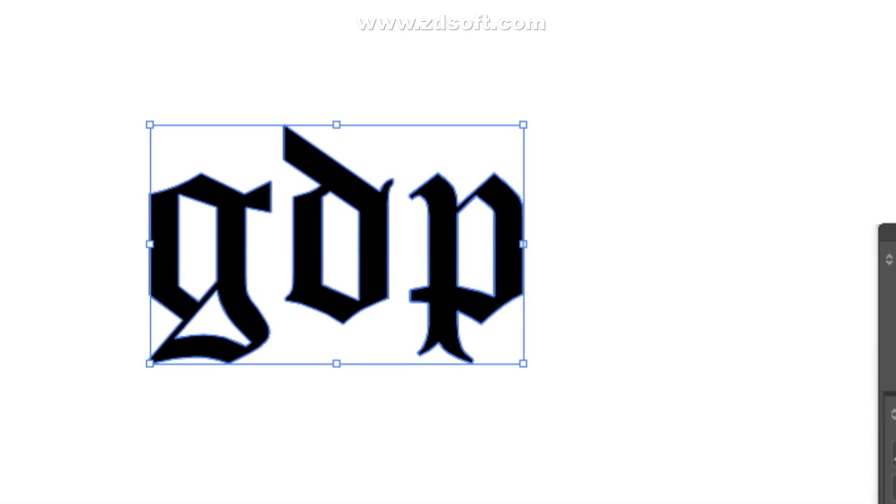
pyautogui.rightClick(447, 235)
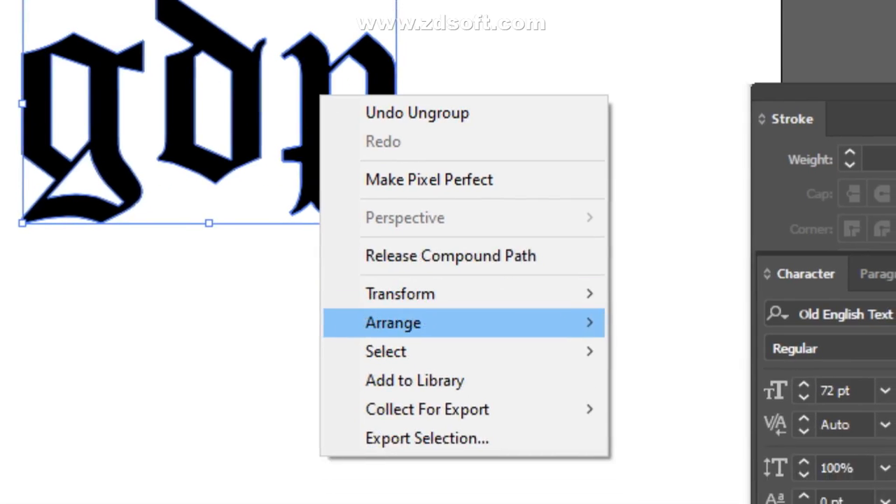
pyautogui.click(253, 343)
pyautogui.click(245, 149)
pyautogui.click(279, 226)
# Select all three outlined gdp letters, group them into one object and deselect it
pyautogui.moveTo(292, 102); pyautogui.dragTo(818, 411)
pyautogui.rightClick(636, 238)
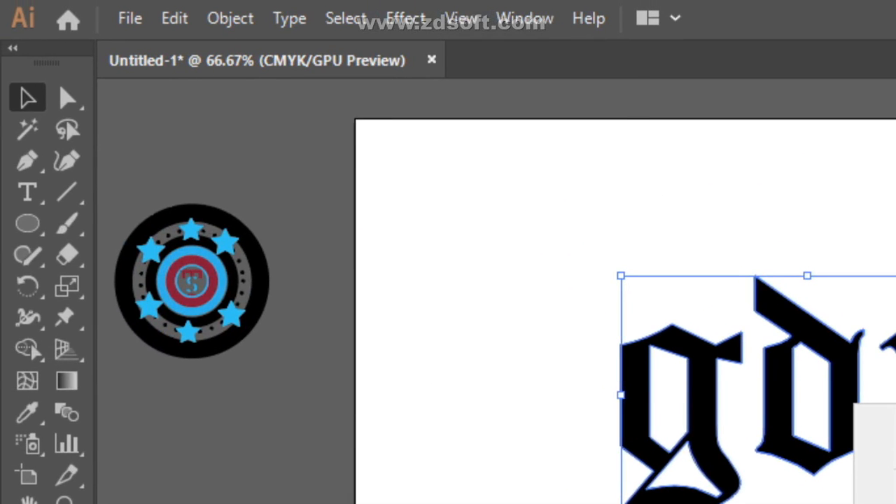
pyautogui.click(231, 18)
pyautogui.click(336, 108)
pyautogui.click(827, 200)
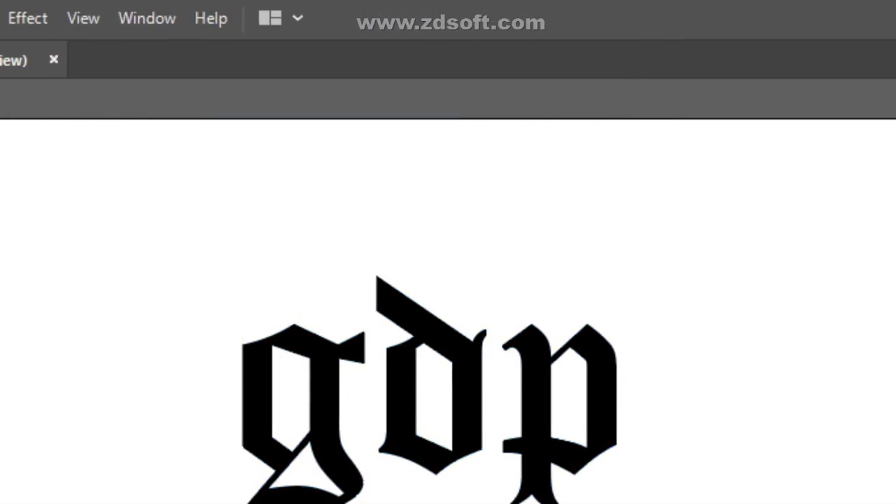
pyautogui.click(840, 376)
pyautogui.click(490, 256)
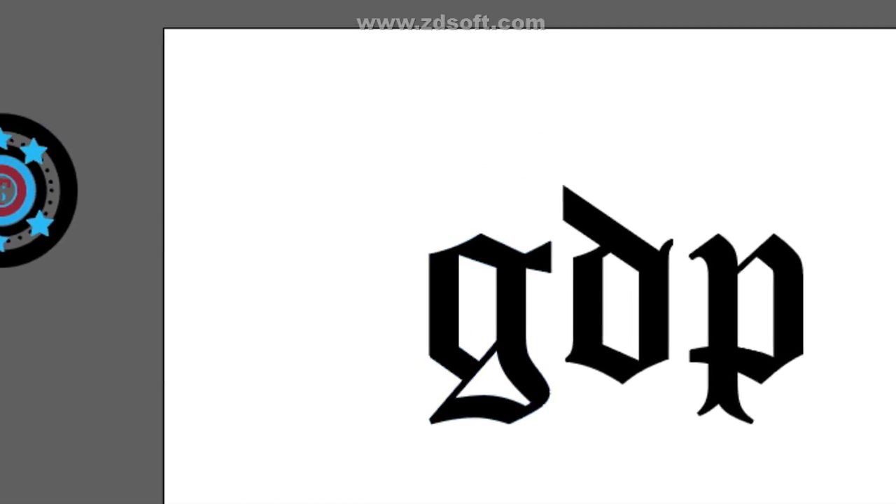
# Select the grouped gdp lettering, try swapping its fill and stroke, and swap them back
pyautogui.moveTo(252, 54); pyautogui.dragTo(645, 314)
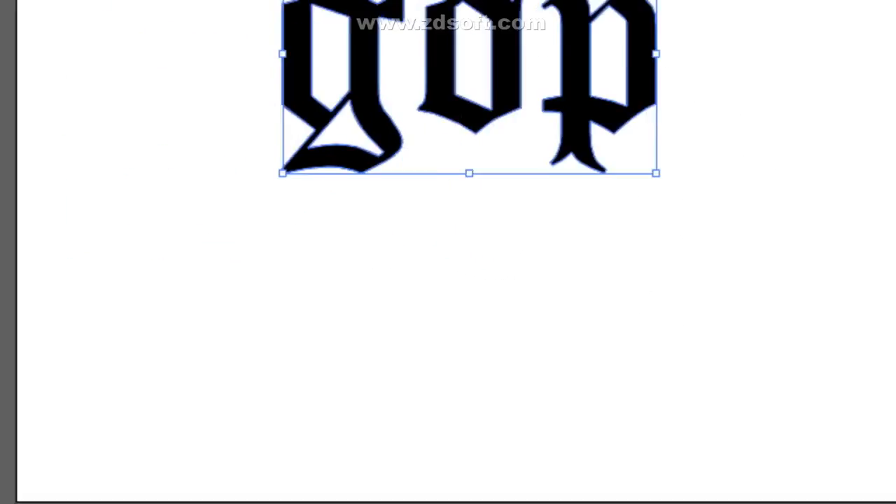
pyautogui.click(54, 236)
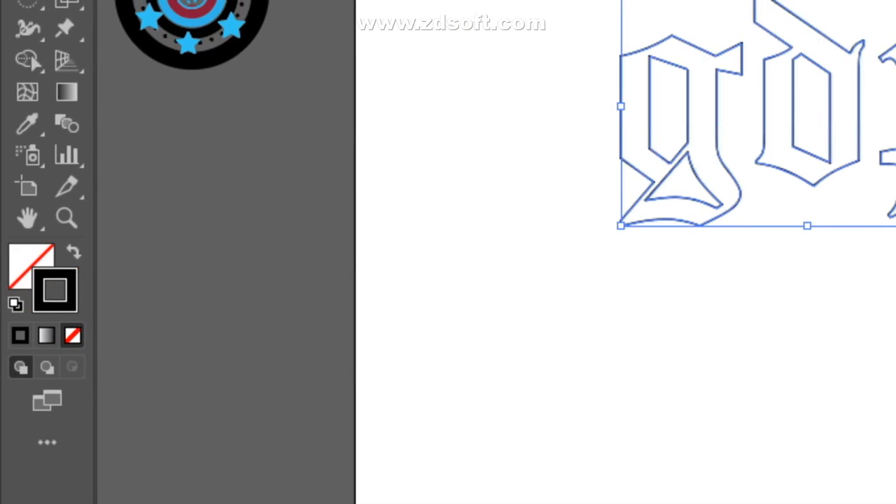
pyautogui.click(74, 252)
# Shear the gdp lettering with the Shear tool until it leans slightly to the right, then reselect it
pyautogui.click(503, 104)
pyautogui.click(467, 251)
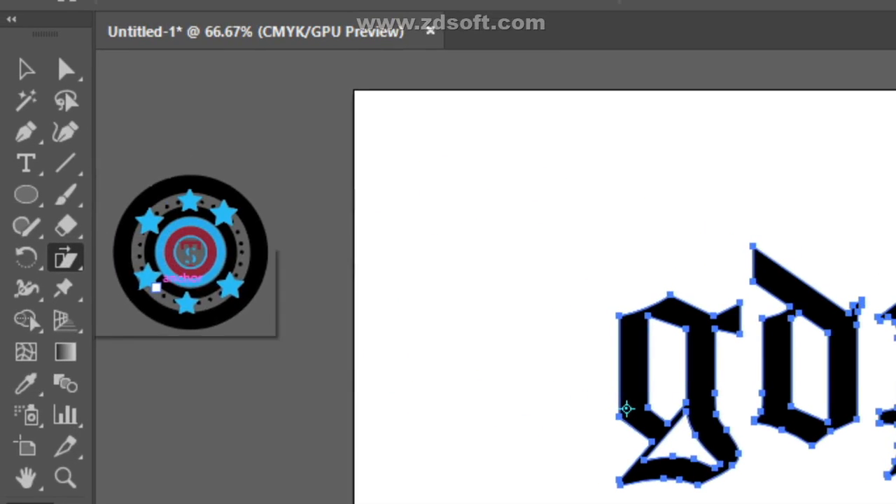
pyautogui.click(17, 220)
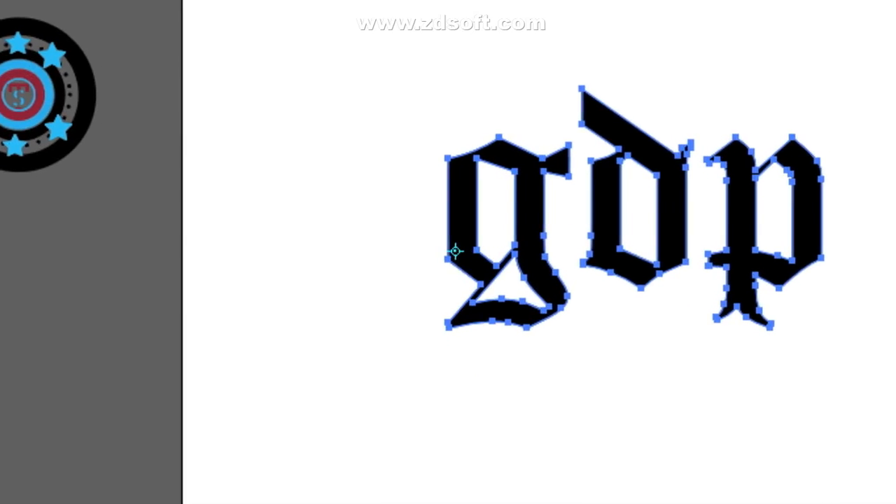
pyautogui.moveTo(885, 345); pyautogui.dragTo(887, 344)
pyautogui.moveTo(521, 244); pyautogui.dragTo(759, 118)
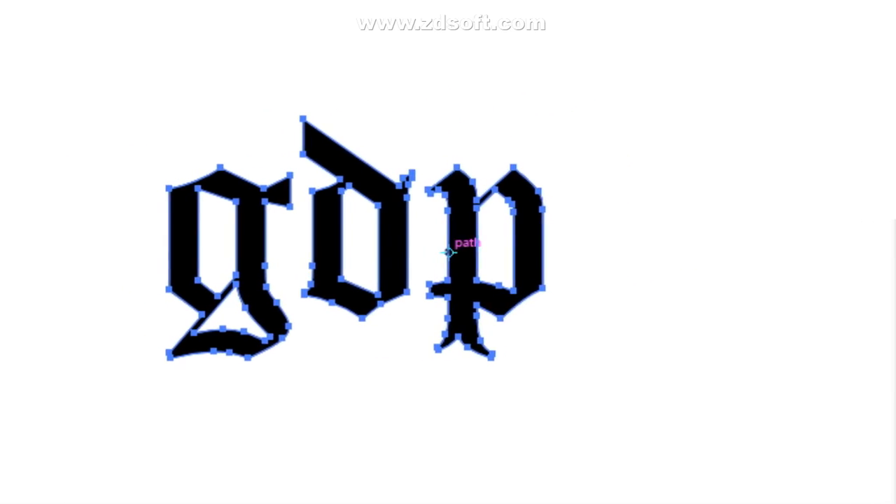
pyautogui.moveTo(452, 254)
pyautogui.mouseDown()
pyautogui.moveTo(494, 232)
pyautogui.moveTo(512, 284)
pyautogui.moveTo(526, 270)
pyautogui.moveTo(436, 256)
pyautogui.moveTo(452, 248)
pyautogui.mouseUp()
pyautogui.click(492, 429)
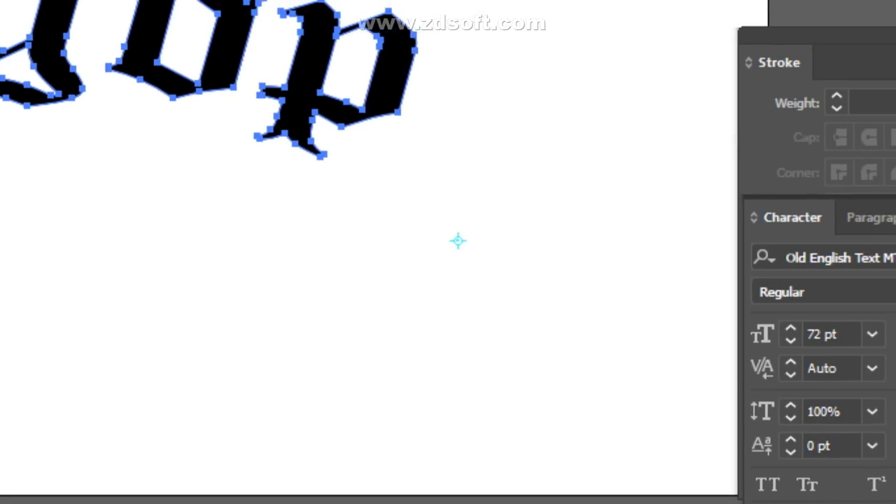
pyautogui.moveTo(458, 241); pyautogui.dragTo(292, 204)
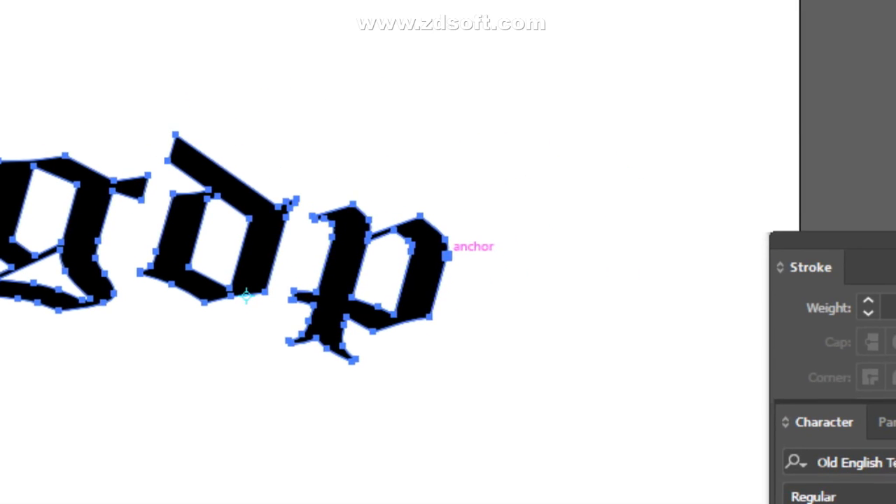
pyautogui.moveTo(442, 244)
pyautogui.mouseDown()
pyautogui.moveTo(423, 236)
pyautogui.moveTo(448, 251)
pyautogui.mouseUp()
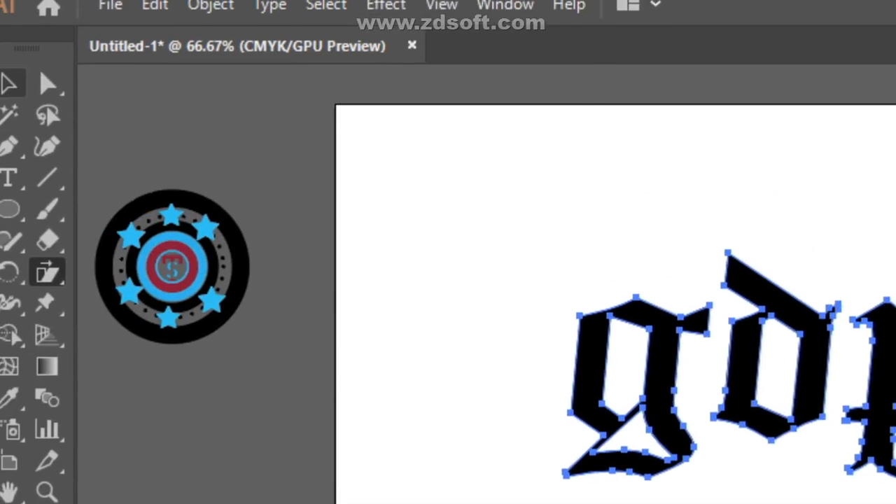
pyautogui.click(9, 85)
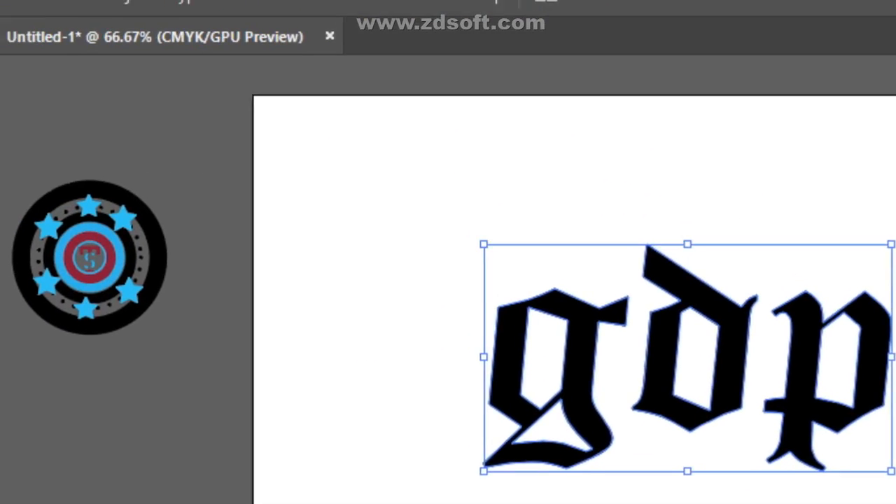
pyautogui.click(511, 254)
pyautogui.click(475, 223)
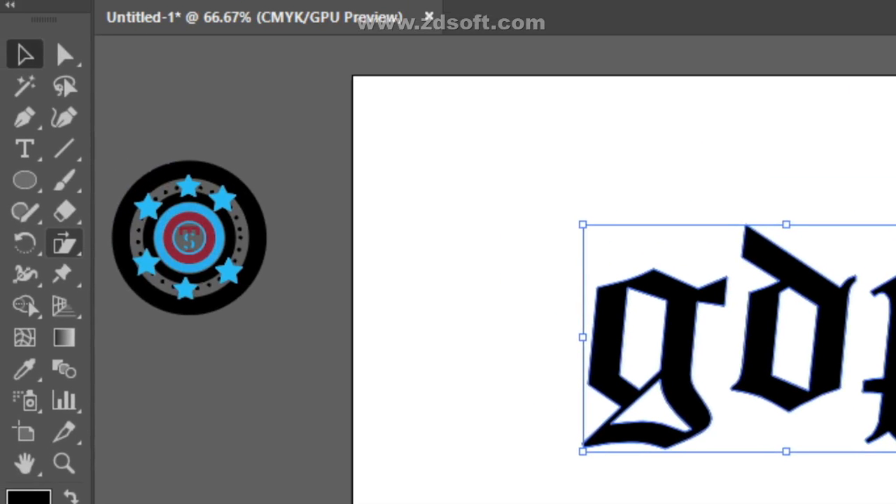
# Shear the gdp lettering again so its baseline climbs gently toward the right while the letters stay slanted
pyautogui.click(66, 248)
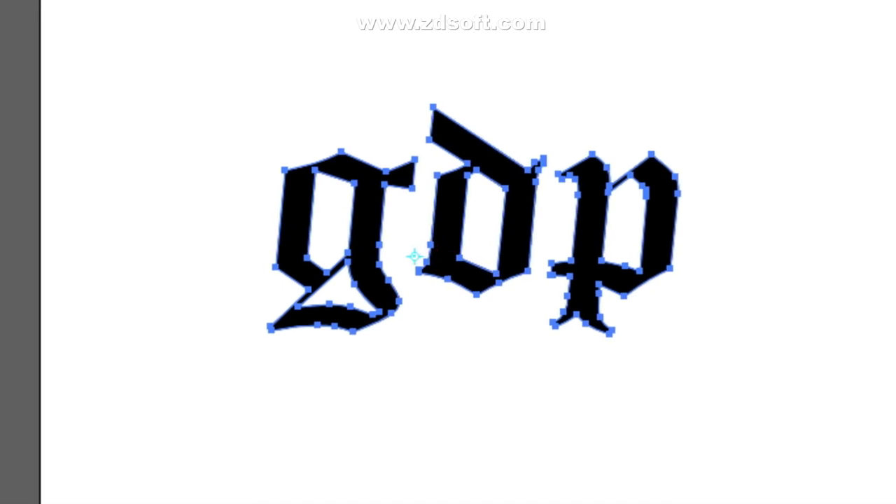
pyautogui.moveTo(414, 256); pyautogui.dragTo(362, 266)
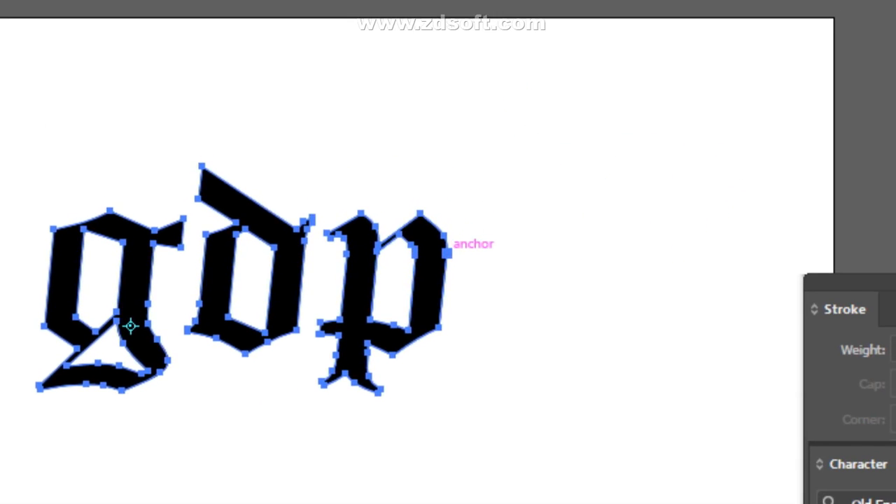
pyautogui.moveTo(447, 249)
pyautogui.mouseDown()
pyautogui.moveTo(448, 181)
pyautogui.moveTo(451, 261)
pyautogui.mouseUp()
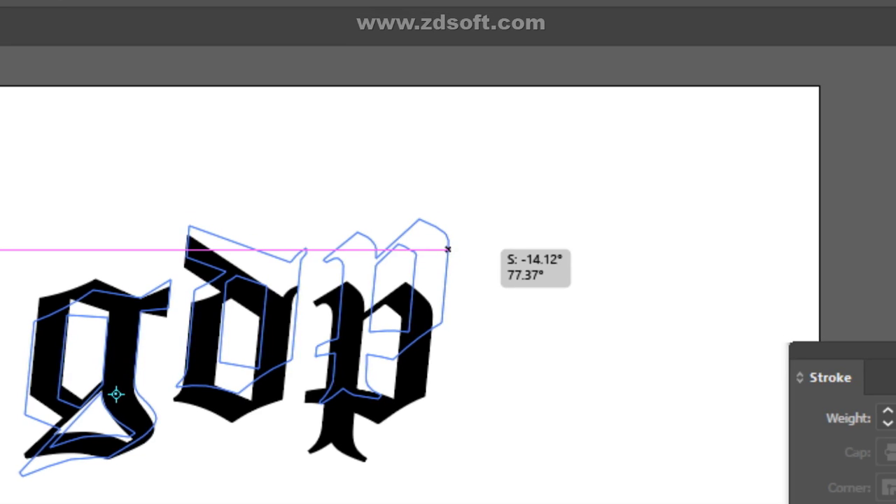
pyautogui.moveTo(448, 250); pyautogui.dragTo(448, 246)
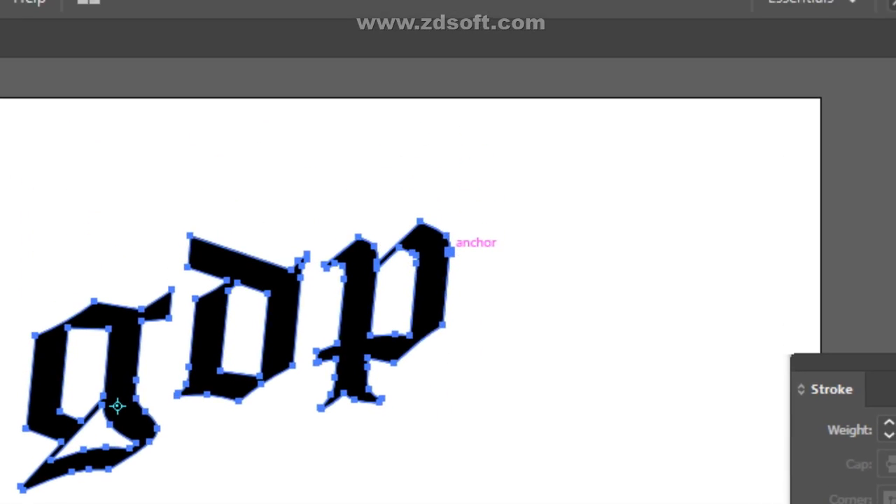
pyautogui.moveTo(449, 255); pyautogui.dragTo(457, 287)
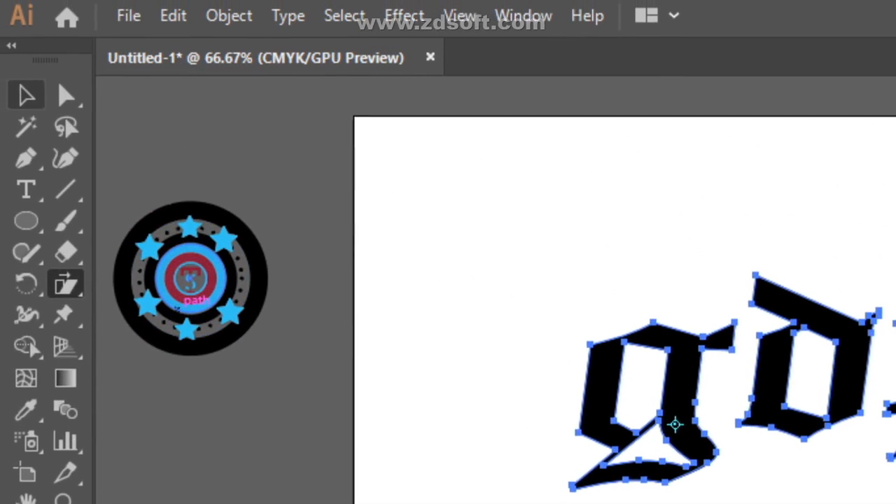
pyautogui.click(27, 96)
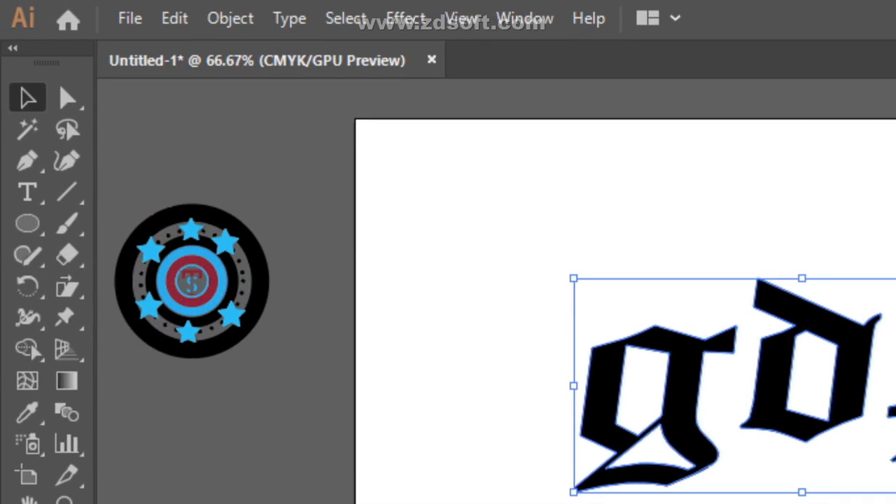
# Duplicate the slanted gdp lettering with the copy offset about 10.4 mm right and 4.6 mm down
pyautogui.moveTo(478, 189); pyautogui.dragTo(770, 329)
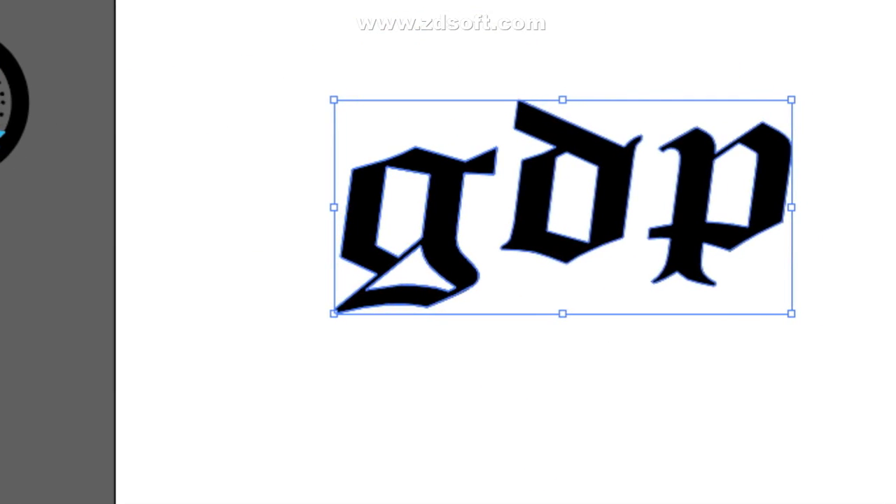
pyautogui.moveTo(567, 232); pyautogui.dragTo(598, 243)
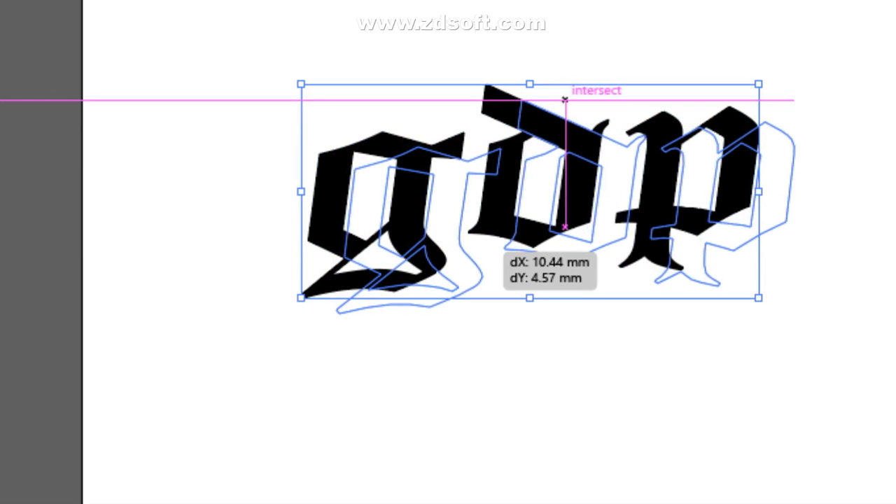
pyautogui.moveTo(565, 100); pyautogui.dragTo(566, 101)
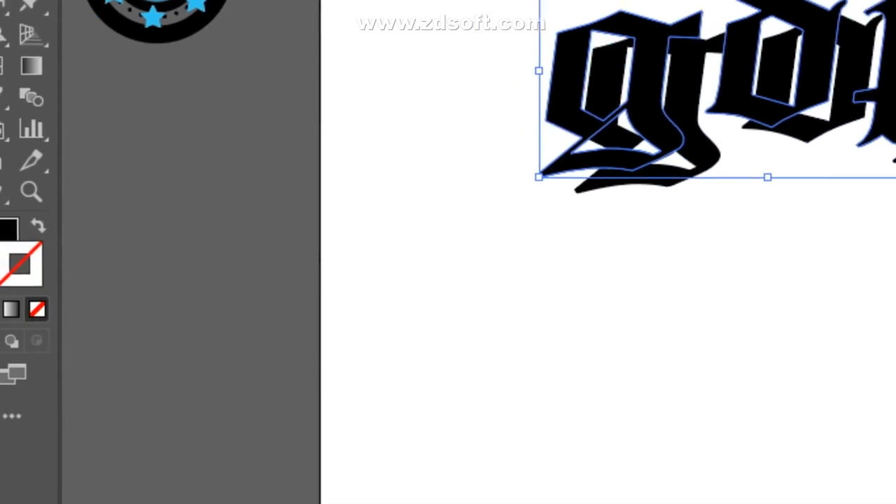
# Fill the rear, upper-left gdp lettering with a bright pinkish red and deselect it
pyautogui.doubleClick(24, 252)
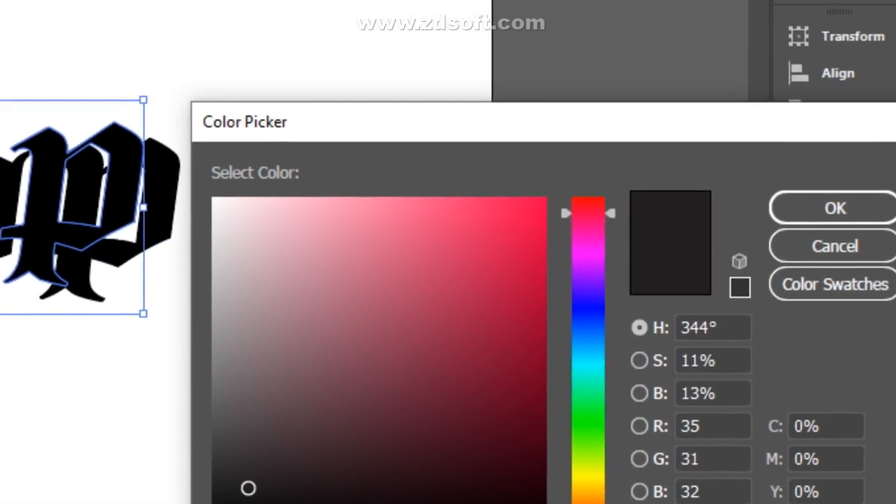
pyautogui.click(518, 224)
pyautogui.click(835, 208)
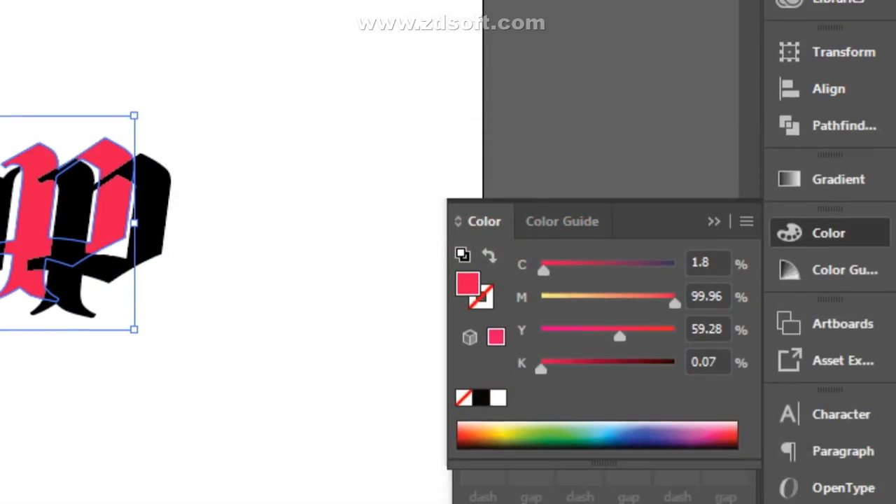
pyautogui.click(277, 202)
# Blend the red and black gdp letterings together using Specified Distance spacing, and deselect the result
pyautogui.click(263, 105)
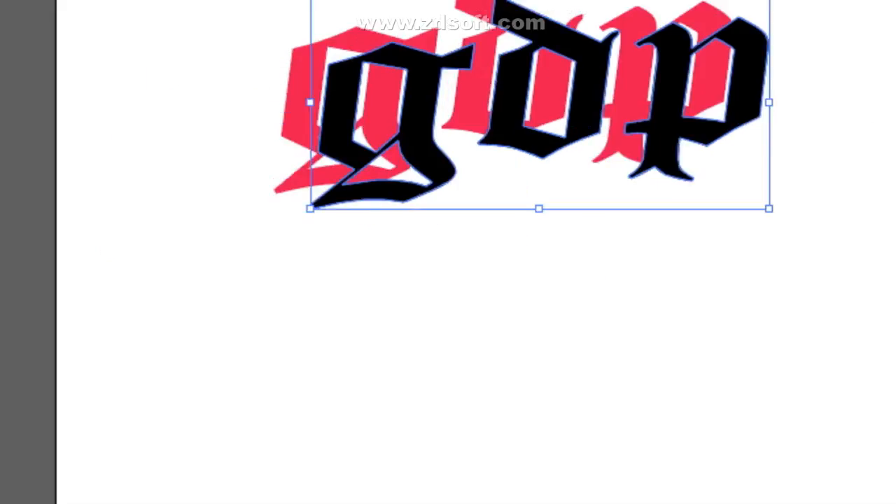
pyautogui.click(35, 364)
pyautogui.moveTo(37, 184); pyautogui.dragTo(228, 371)
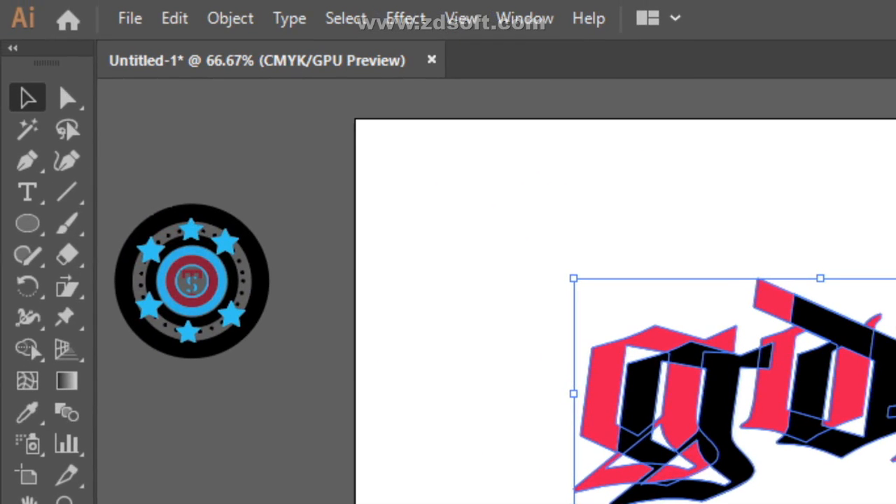
pyautogui.click(230, 19)
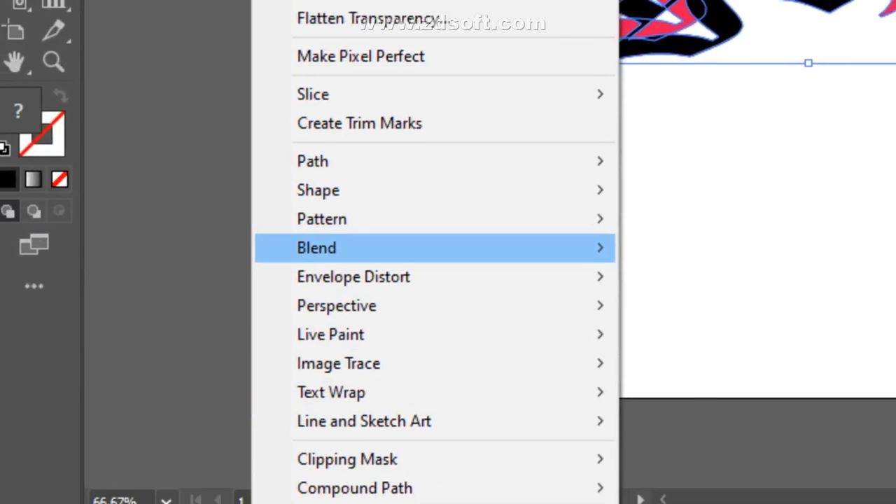
pyautogui.moveTo(418, 257)
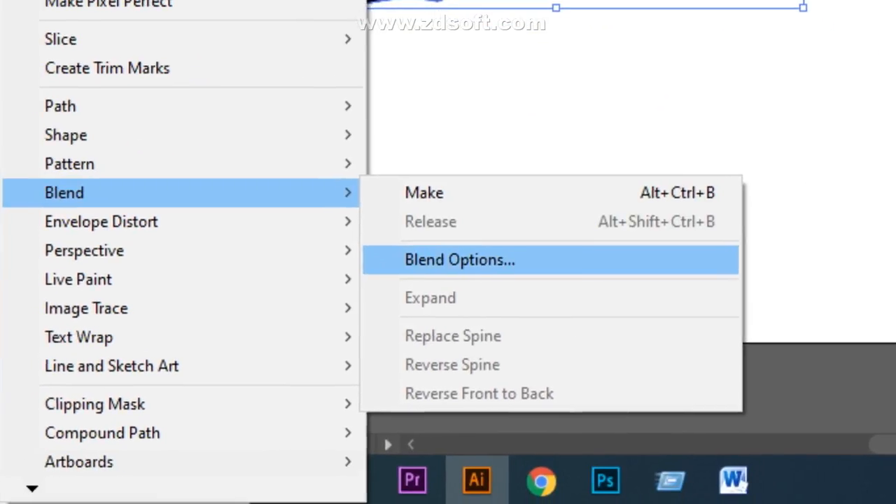
pyautogui.click(420, 260)
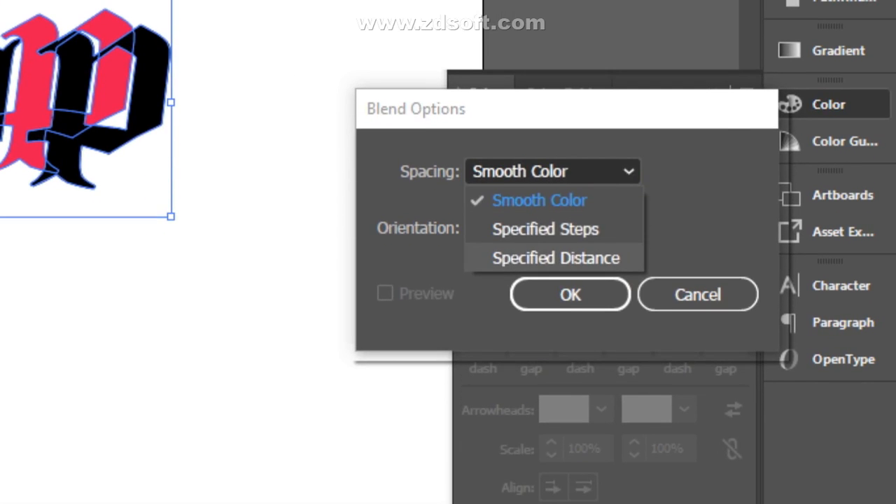
pyautogui.click(556, 339)
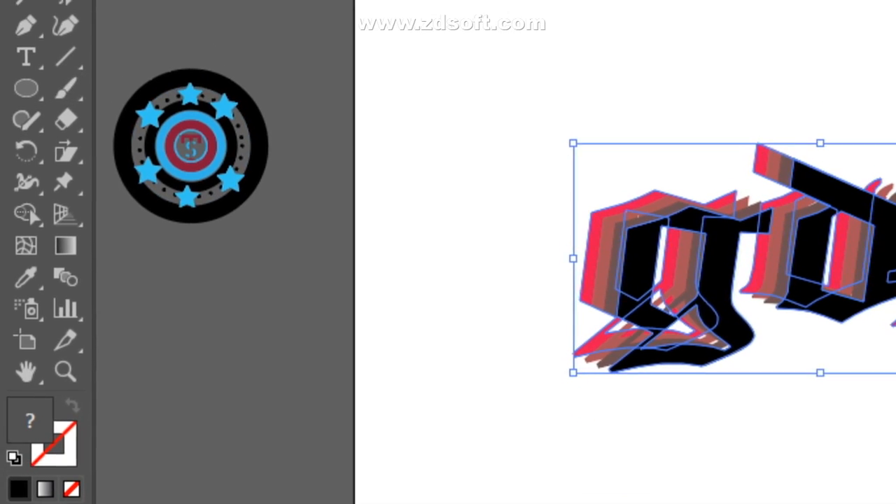
pyautogui.click(453, 388)
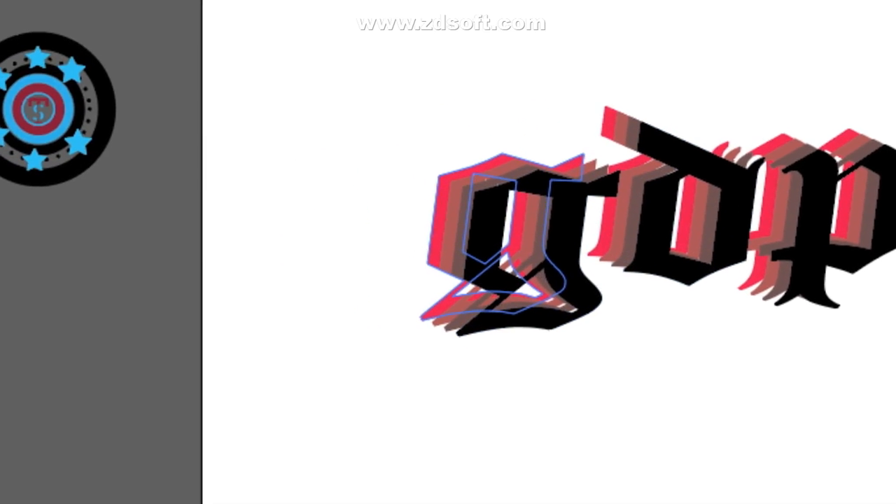
pyautogui.click(148, 143)
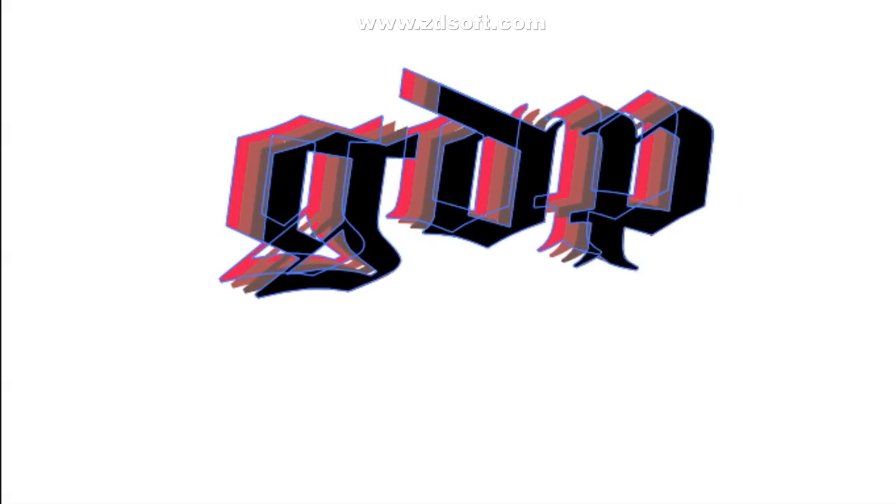
pyautogui.click(468, 298)
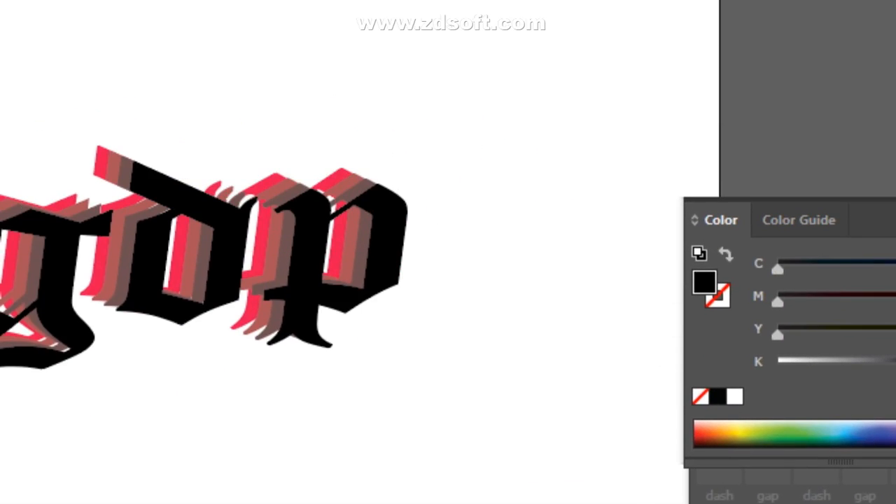
# Draw a wide rectangle below the gdp lettering and a second, wider one underneath it, just beyond the artboard's lower edge
pyautogui.scroll(-7, 351, 252)
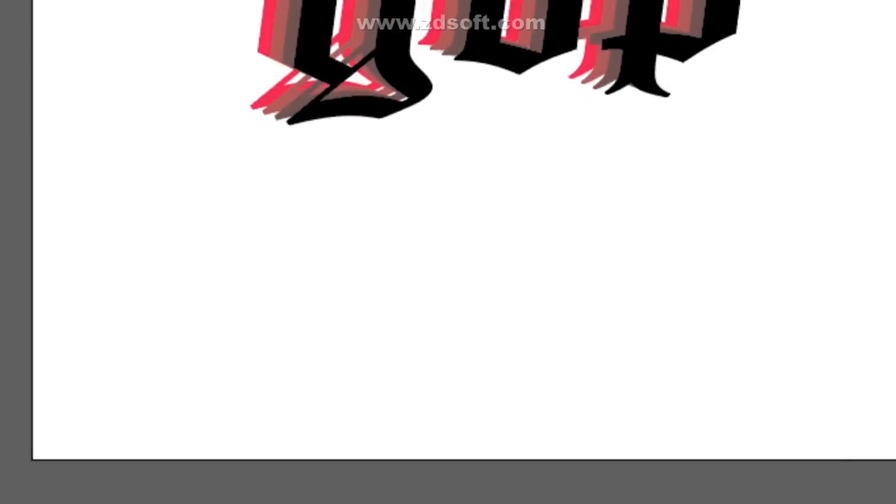
pyautogui.rightClick(28, 222)
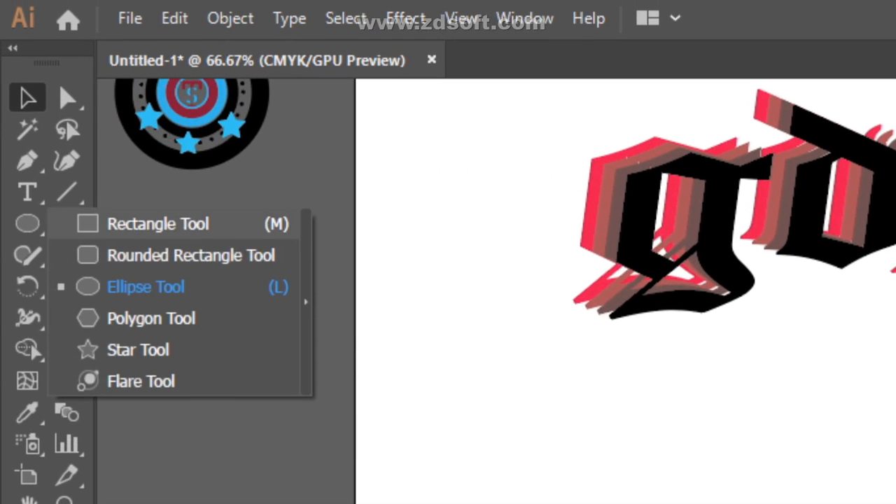
pyautogui.click(158, 223)
pyautogui.moveTo(450, 250); pyautogui.dragTo(694, 364)
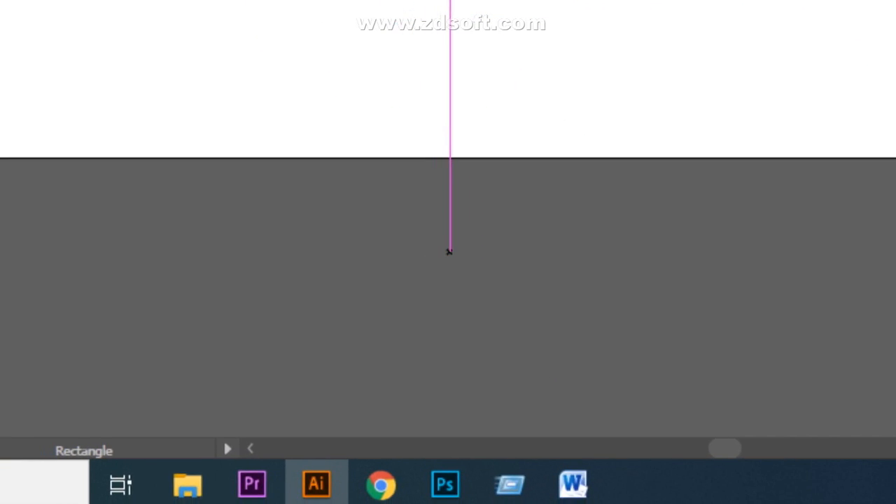
pyautogui.moveTo(515, 355); pyautogui.dragTo(572, 357)
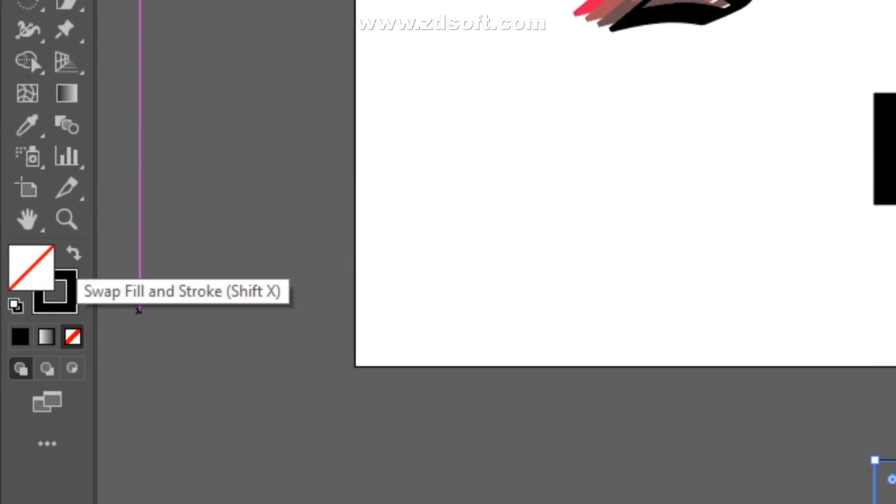
# Remove the lower rectangle's black outline and fill it with a near-white colour of H 344°, S 2%, B 95%
pyautogui.click(74, 256)
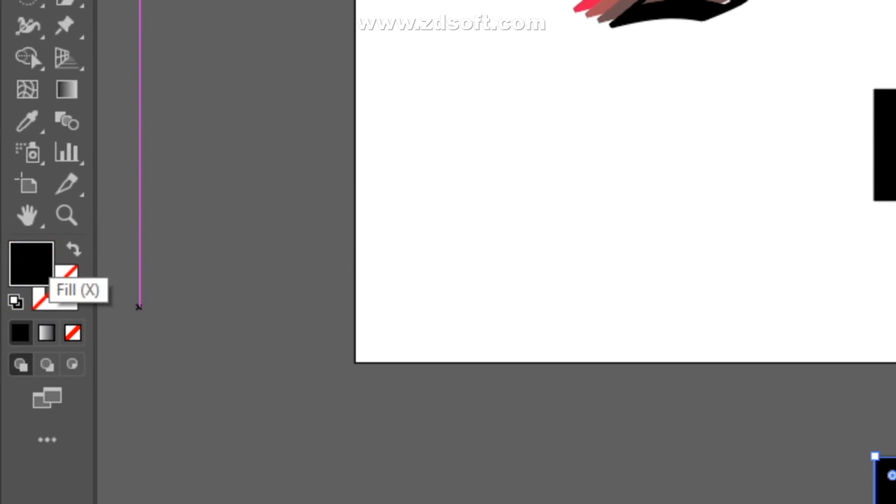
pyautogui.doubleClick(31, 262)
pyautogui.click(442, 245)
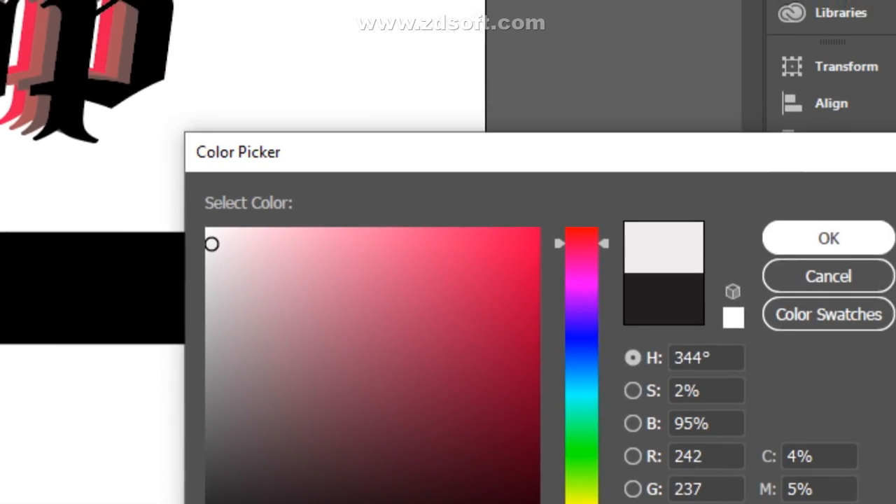
pyautogui.click(869, 220)
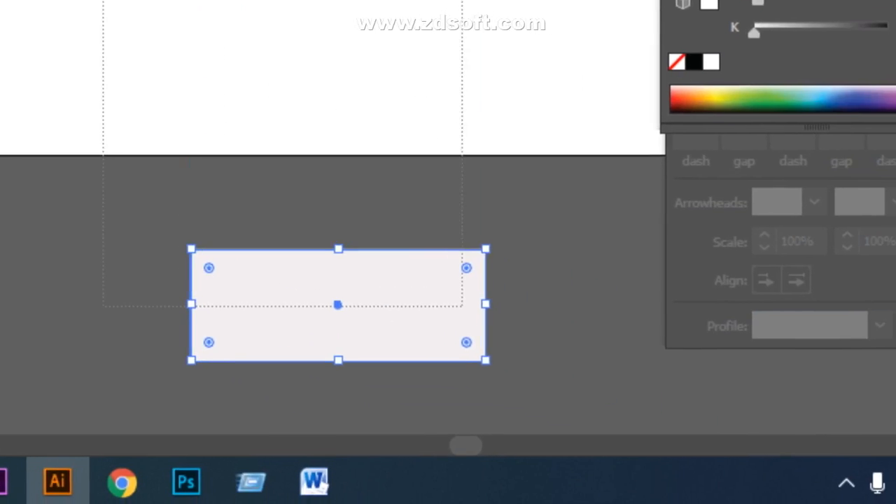
# Blend the black and near-white rectangles together using Specified Distance spacing
pyautogui.moveTo(462, 306); pyautogui.dragTo(466, 307)
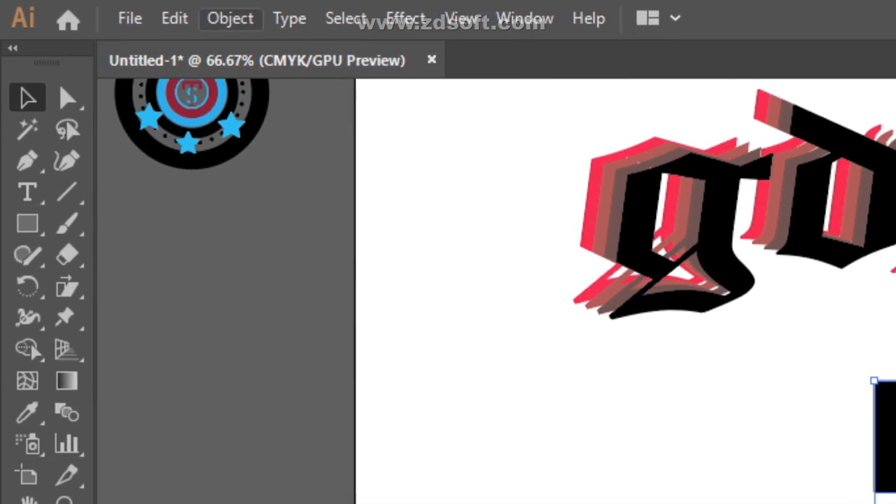
pyautogui.click(231, 19)
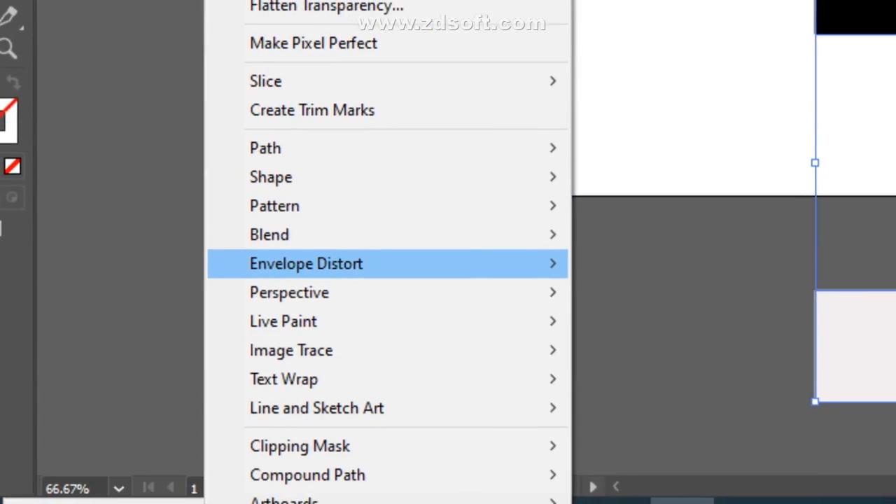
pyautogui.moveTo(448, 245)
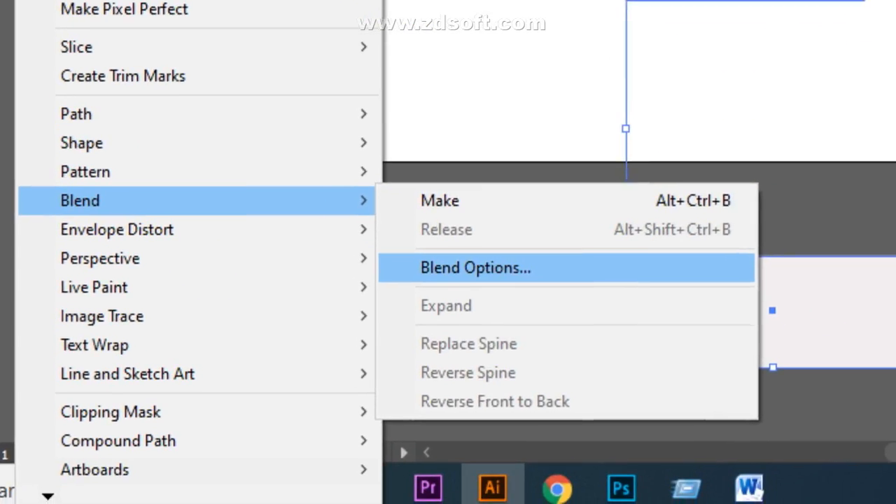
pyautogui.click(538, 314)
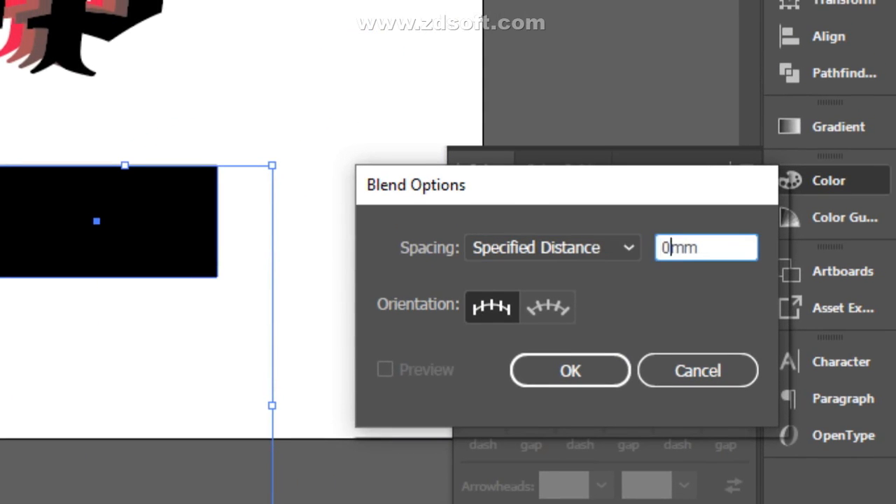
pyautogui.press('Return')
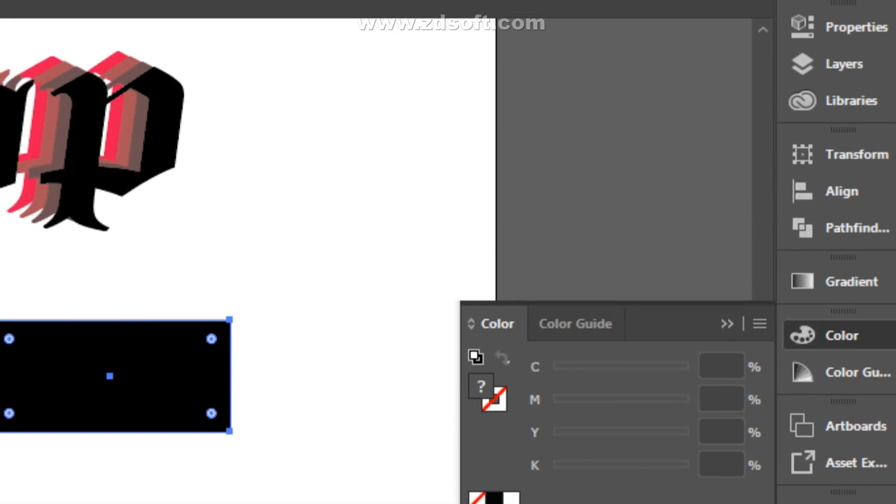
pyautogui.hotkey('ctrl', 'alt', 'b')
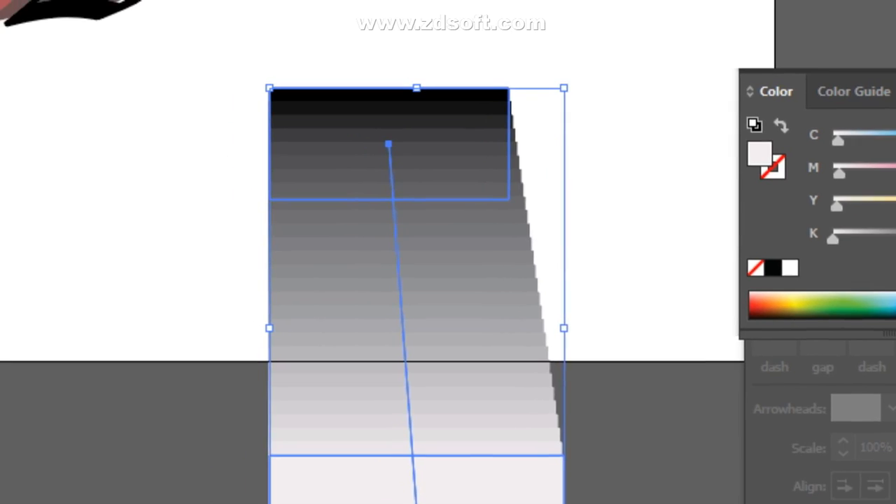
# Expand the rectangle blend's object and fill, and ungroup it into individual rectangles
pyautogui.rightClick(439, 245)
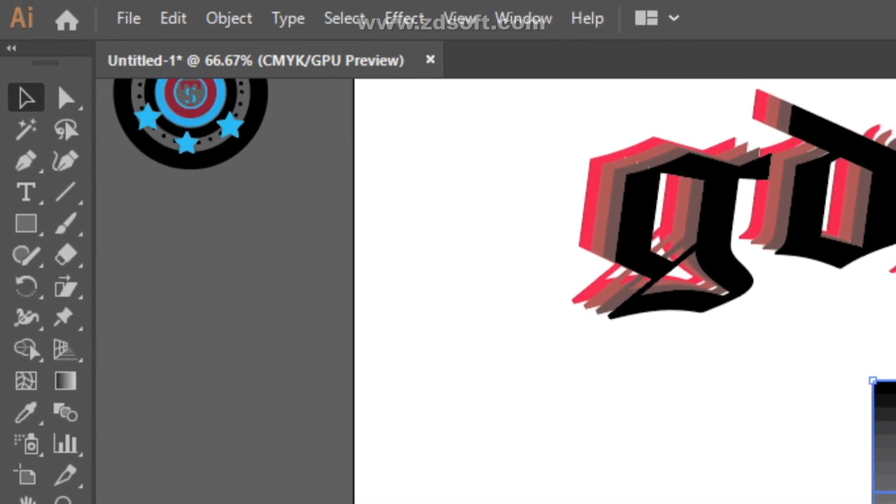
pyautogui.click(184, 2)
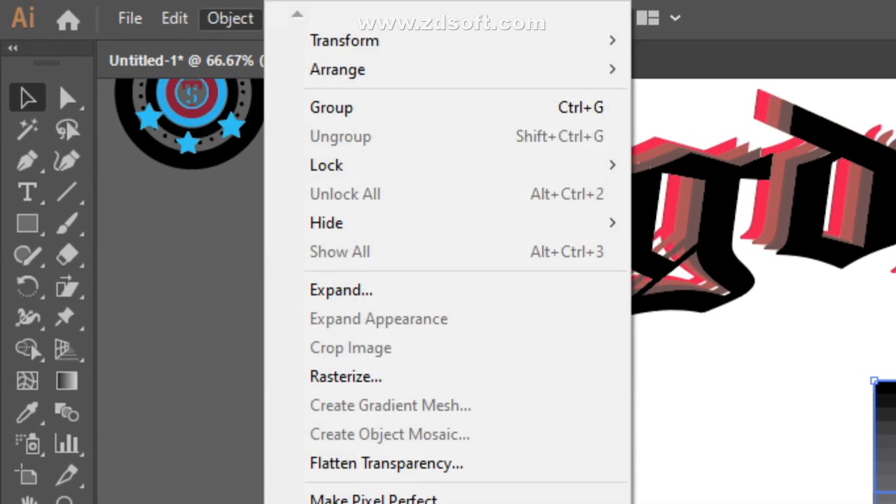
pyautogui.click(341, 290)
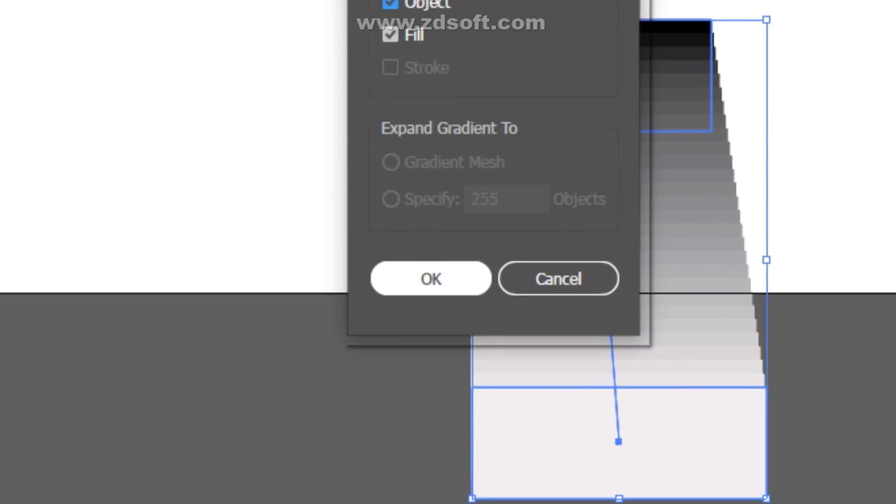
pyautogui.click(472, 363)
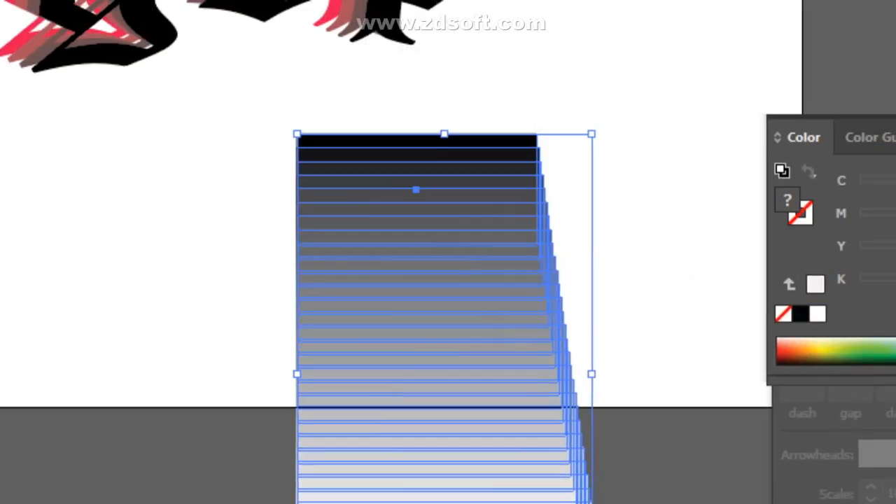
pyautogui.click(448, 252)
pyautogui.click(279, 406)
pyautogui.rightClick(281, 371)
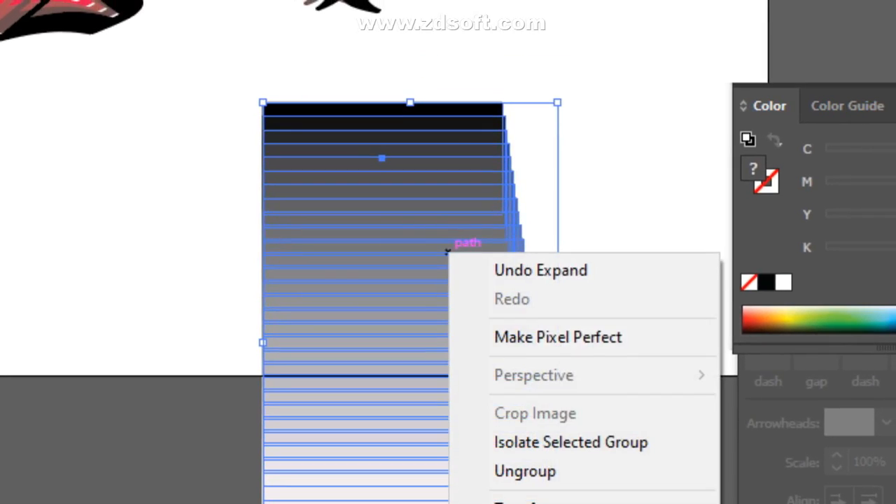
pyautogui.click(476, 364)
pyautogui.click(601, 82)
# Pull a light grey and a near-black rectangle out of the stack to the left and a dark grey one to the right
pyautogui.click(338, 174)
pyautogui.moveTo(441, 254); pyautogui.dragTo(46, 230)
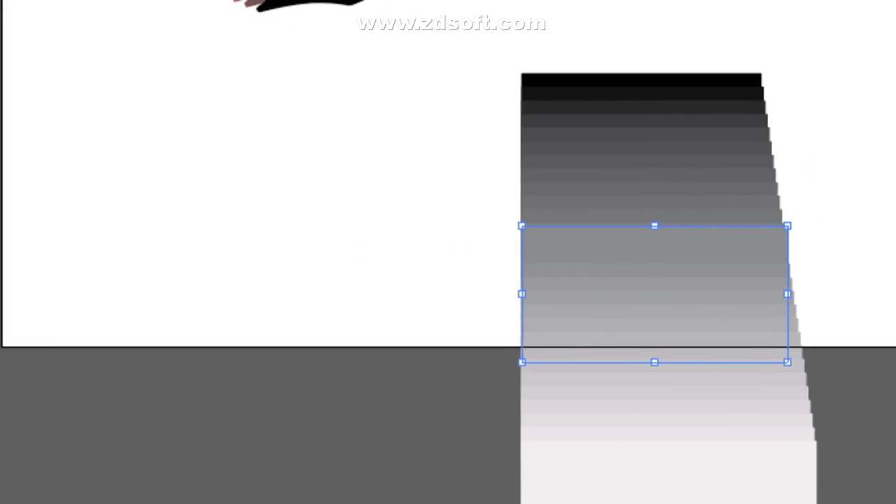
pyautogui.moveTo(459, 304); pyautogui.dragTo(6, 238)
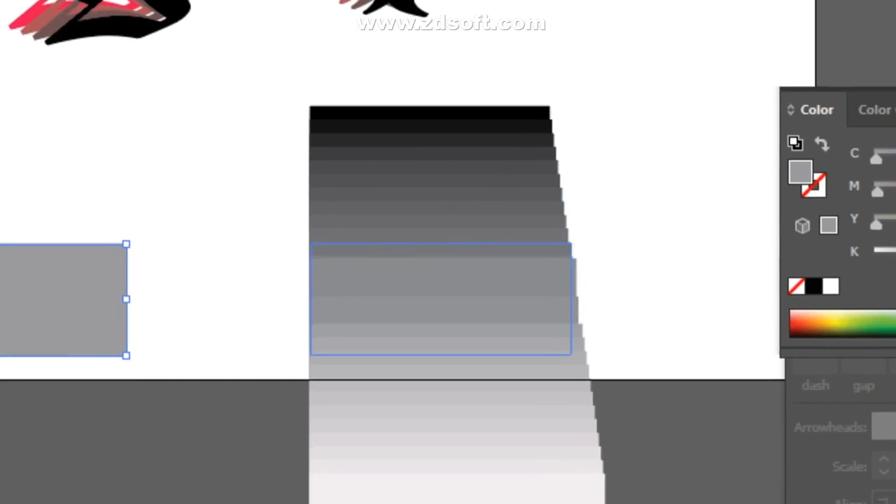
pyautogui.click(462, 217)
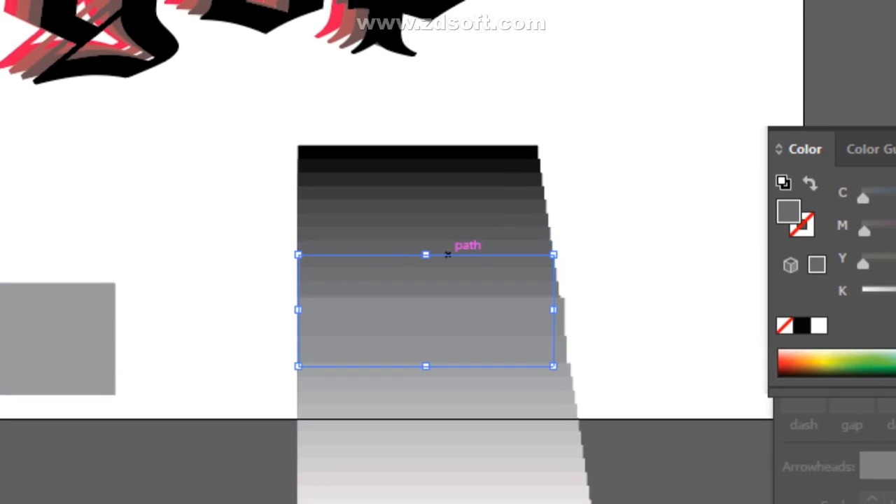
pyautogui.moveTo(461, 220); pyautogui.dragTo(503, 210)
pyautogui.moveTo(478, 261); pyautogui.dragTo(143, 234)
pyautogui.click(171, 368)
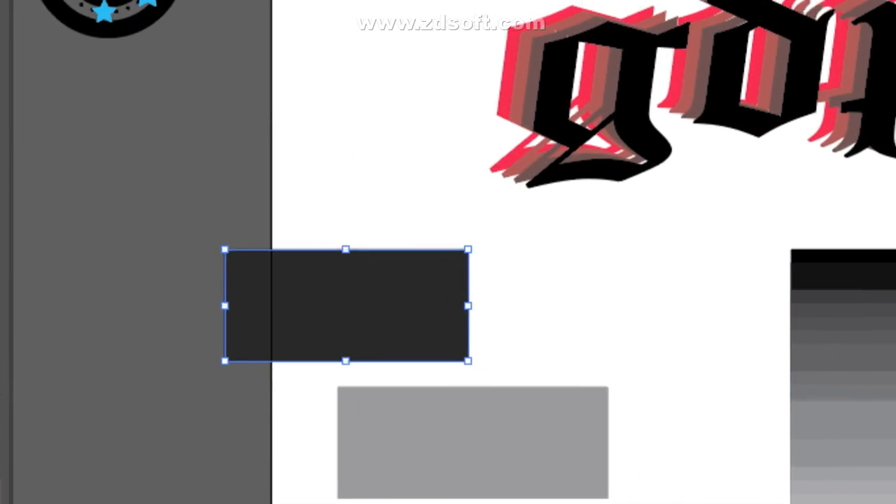
pyautogui.click(448, 252)
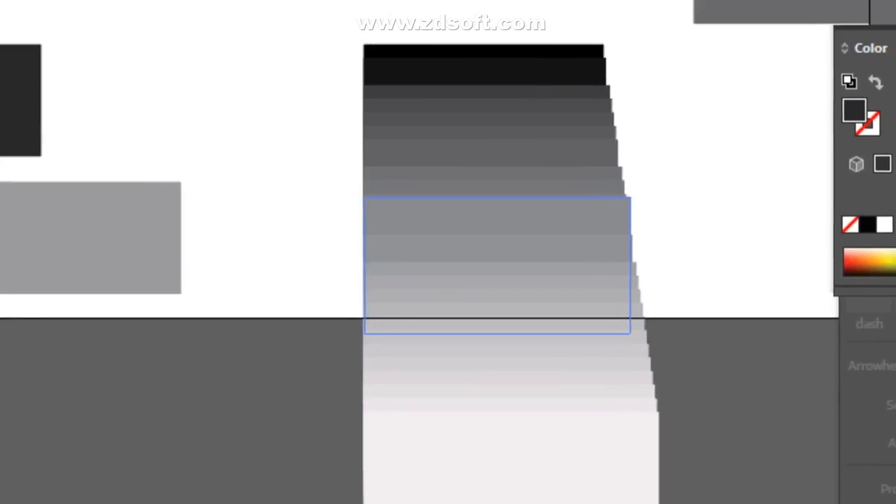
pyautogui.click(468, 220)
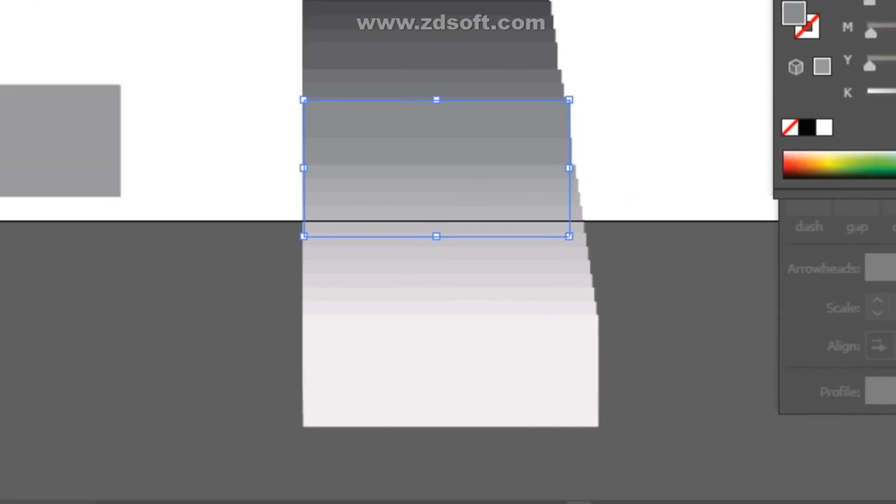
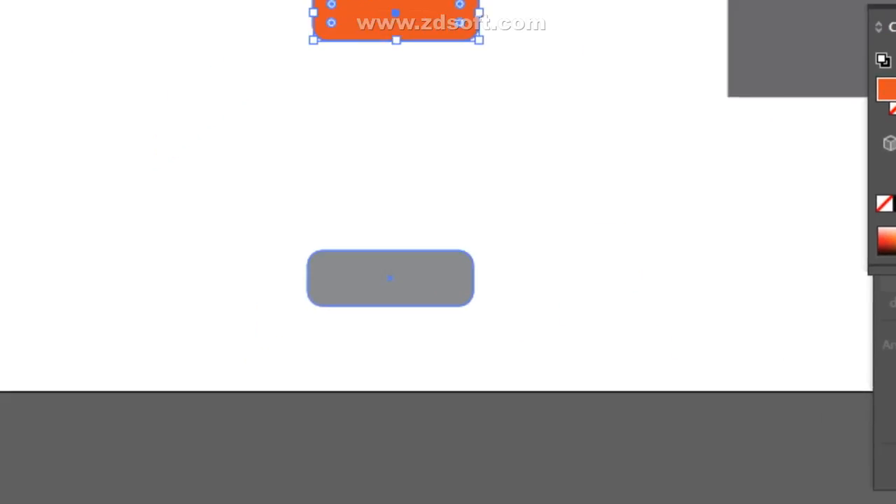
# Select the lower grey rounded rectangle and fill it with a bright orange-red
pyautogui.click(392, 279)
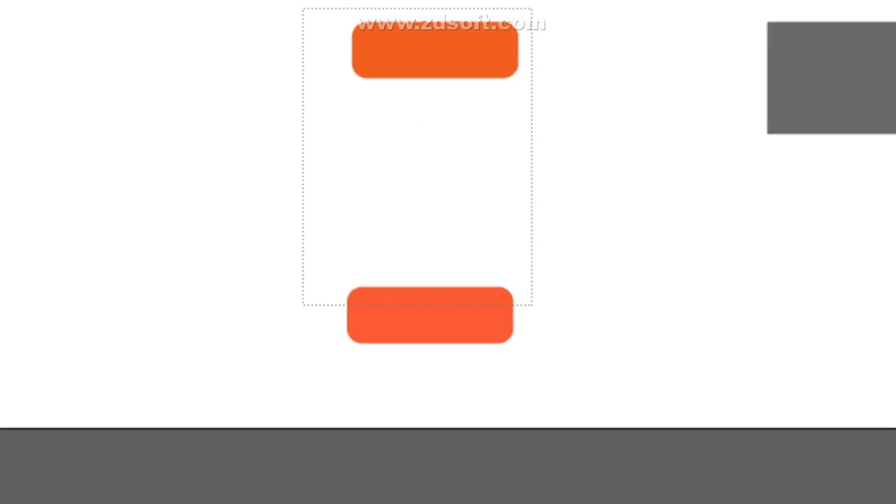
# Select the two orange rounded rectangles and blend them vertically using Specified Steps with a value of 4
pyautogui.moveTo(451, 255); pyautogui.dragTo(453, 256)
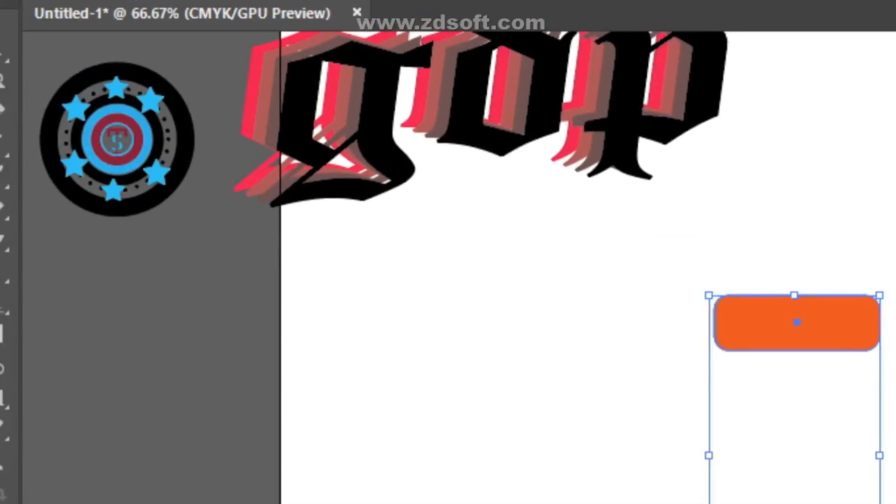
pyautogui.click(227, 17)
pyautogui.moveTo(420, 259)
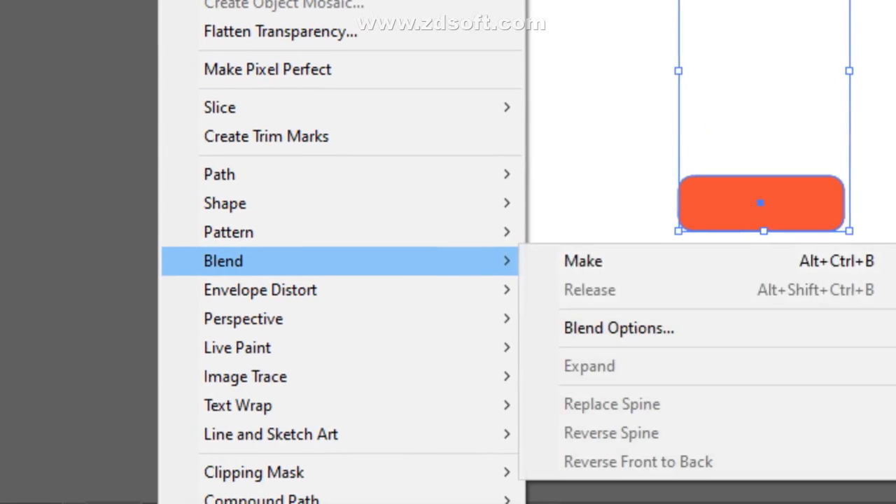
pyautogui.click(474, 257)
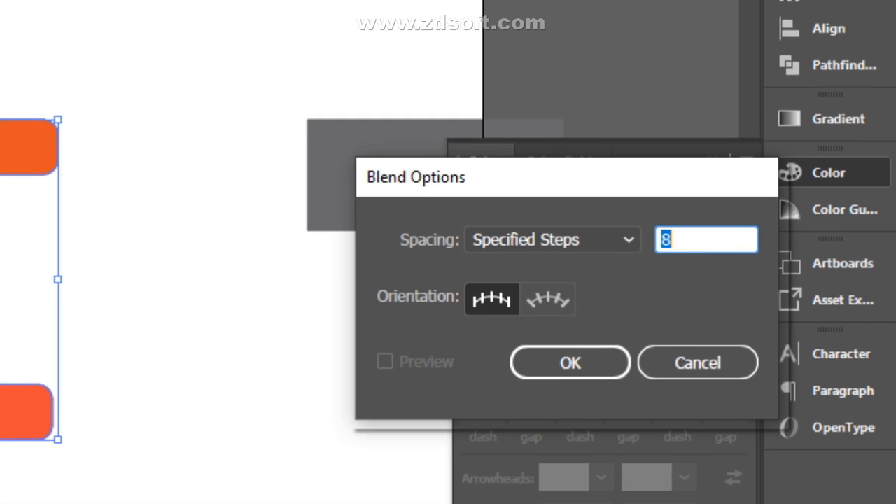
pyautogui.click(558, 252)
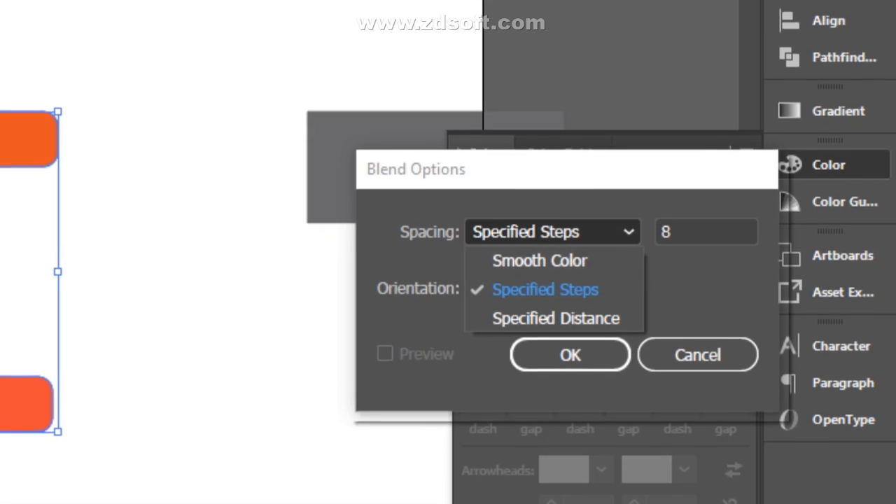
pyautogui.click(559, 174)
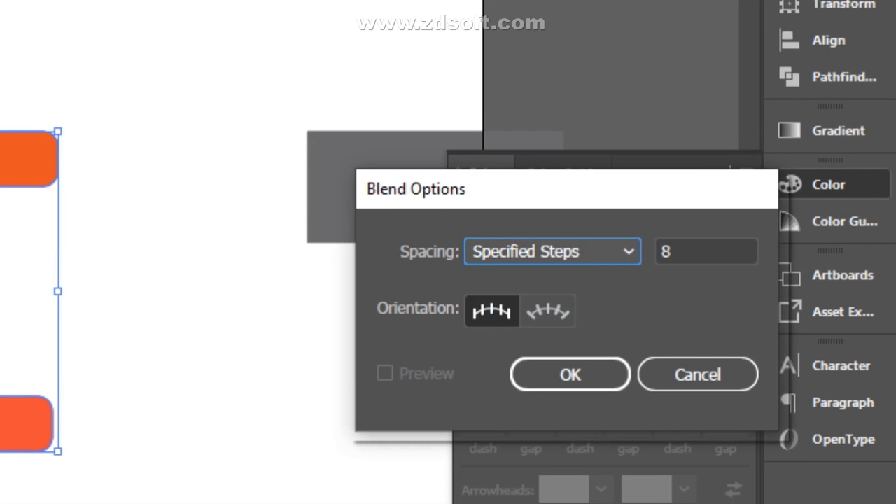
pyautogui.press('Tab')
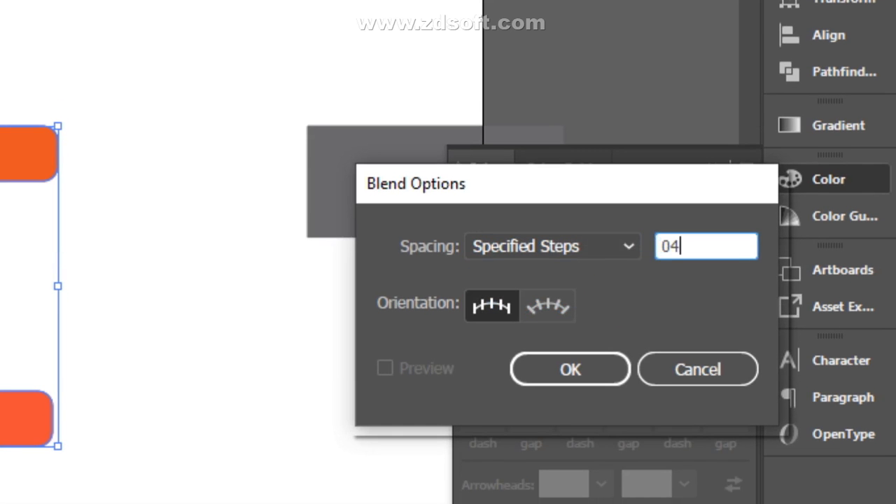
pyautogui.press('Return')
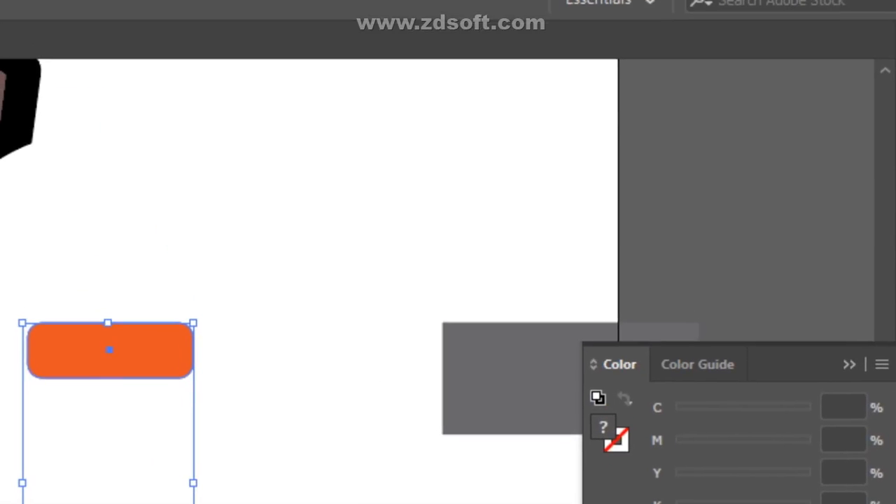
pyautogui.hotkey('ctrl', 'alt', 'b')
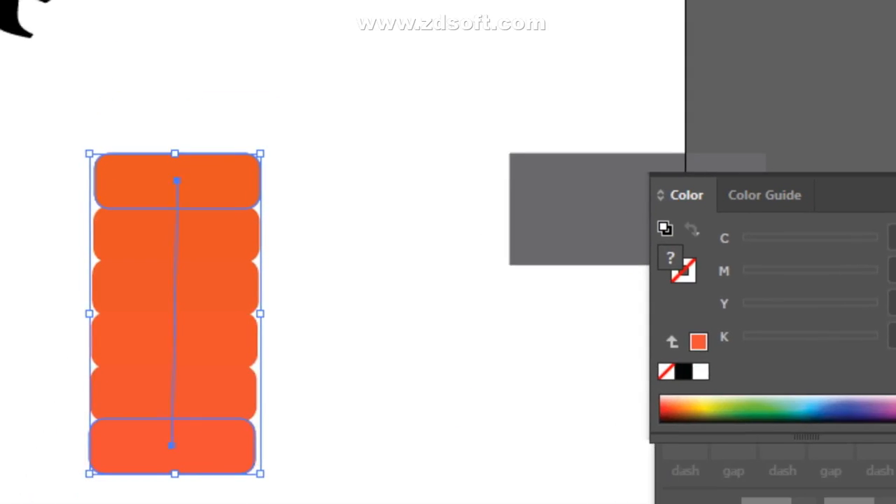
# Move the blended orange stack over to the artboard's left edge and deselect it
pyautogui.click(378, 467)
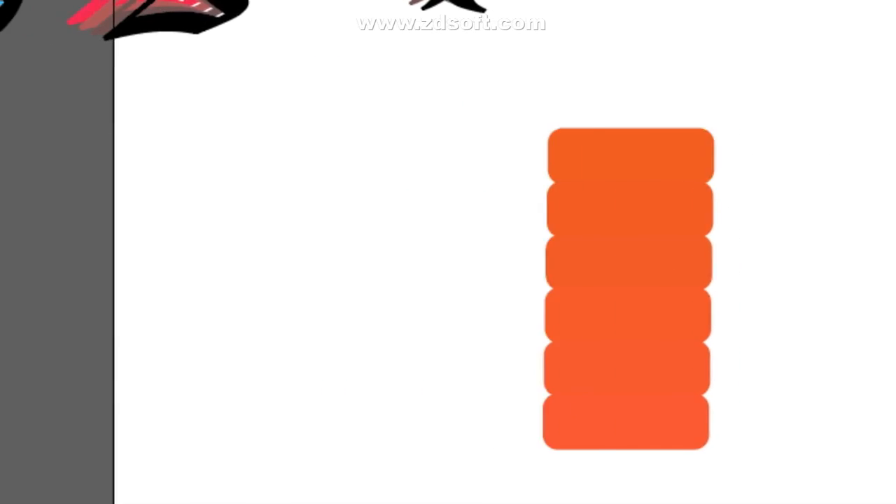
pyautogui.click(297, 413)
pyautogui.moveTo(397, 297); pyautogui.dragTo(378, 288)
pyautogui.click(525, 175)
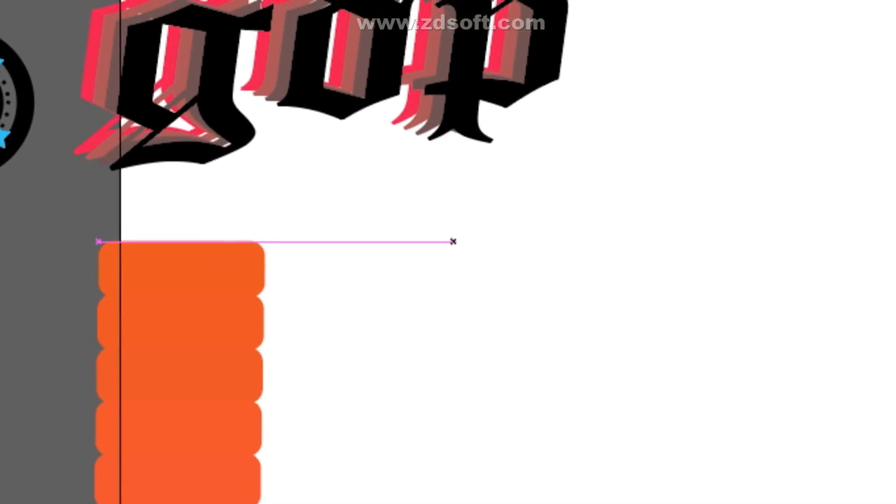
# Draw two tall rounded rectangles side by side beyond the orange stack and fill the second one with bright red
pyautogui.moveTo(447, 251)
pyautogui.mouseDown()
pyautogui.moveTo(455, 356)
pyautogui.moveTo(647, 491)
pyautogui.moveTo(632, 503)
pyautogui.moveTo(611, 503)
pyautogui.moveTo(443, 257)
pyautogui.mouseUp()
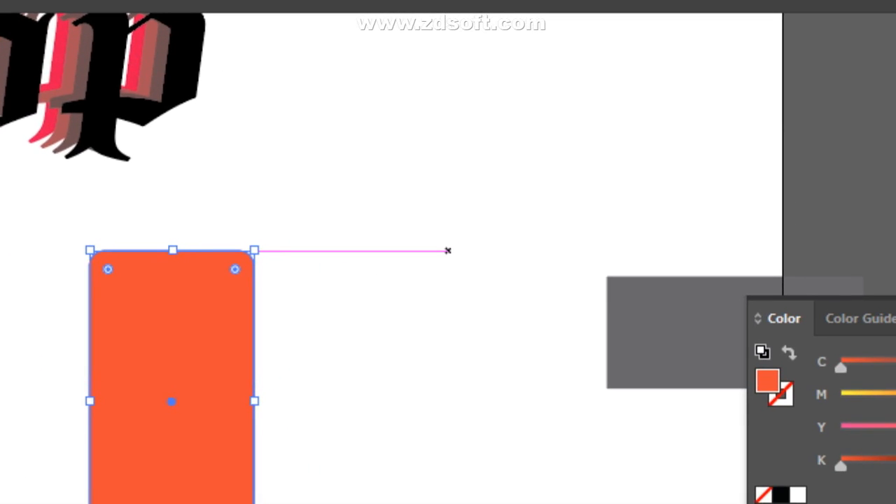
pyautogui.moveTo(448, 250)
pyautogui.mouseDown()
pyautogui.moveTo(449, 345)
pyautogui.moveTo(469, 472)
pyautogui.moveTo(596, 503)
pyautogui.moveTo(453, 270)
pyautogui.moveTo(452, 254)
pyautogui.moveTo(453, 262)
pyautogui.mouseUp()
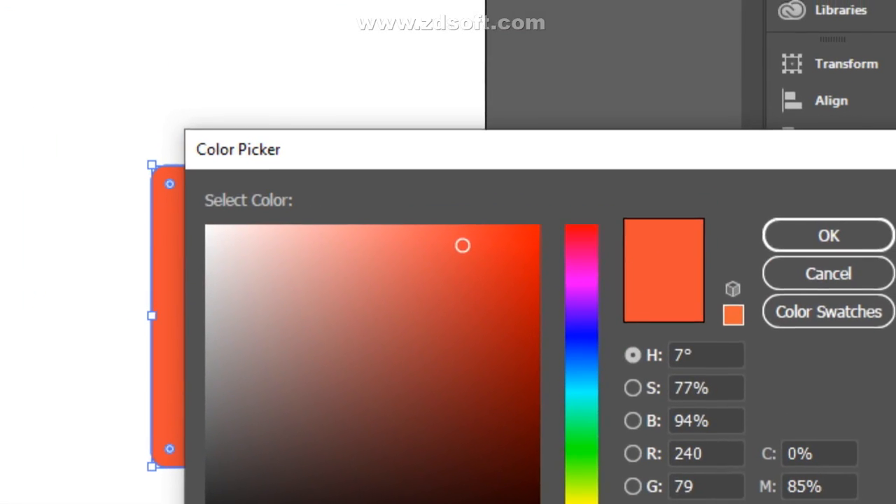
pyautogui.click(517, 257)
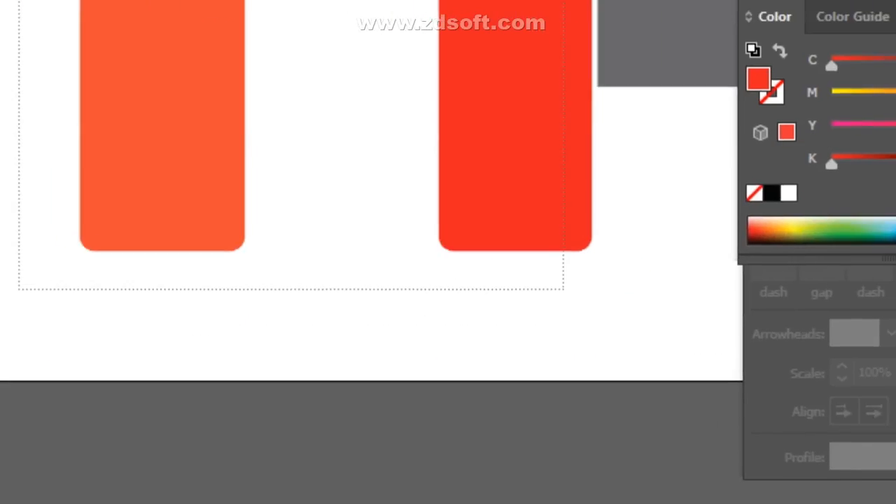
pyautogui.moveTo(564, 289); pyautogui.dragTo(564, 288)
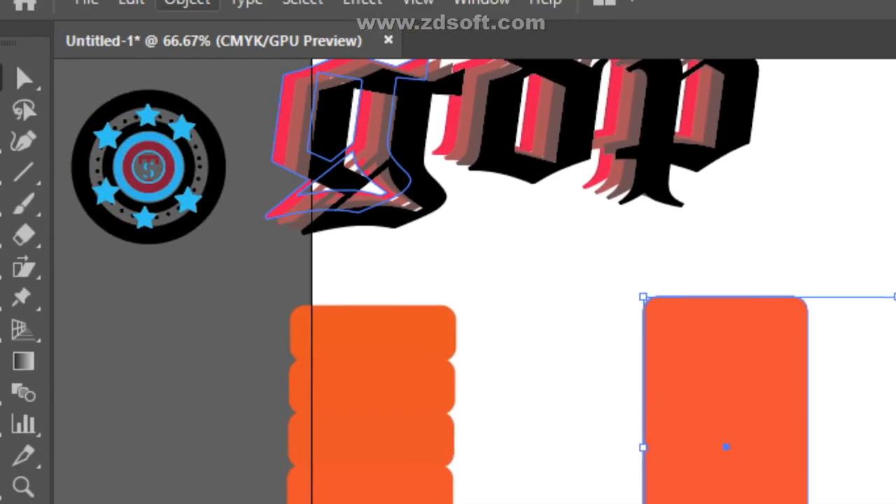
pyautogui.click(230, 16)
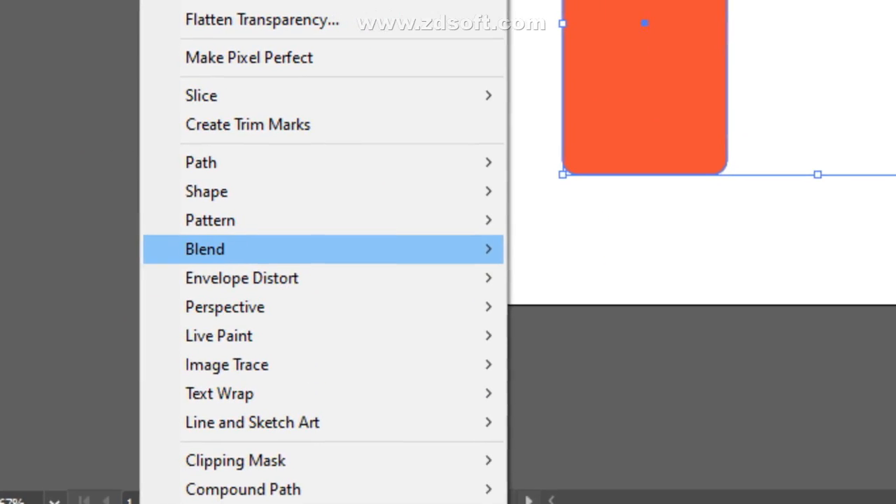
pyautogui.moveTo(561, 427)
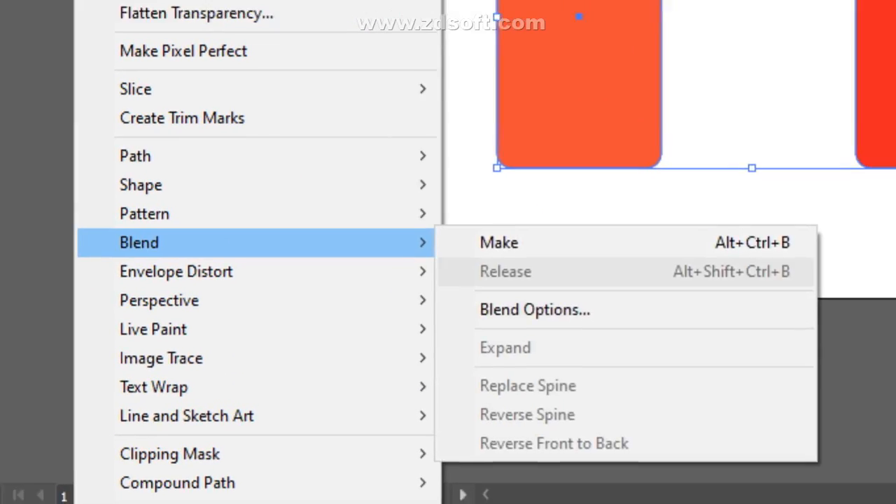
pyautogui.click(478, 262)
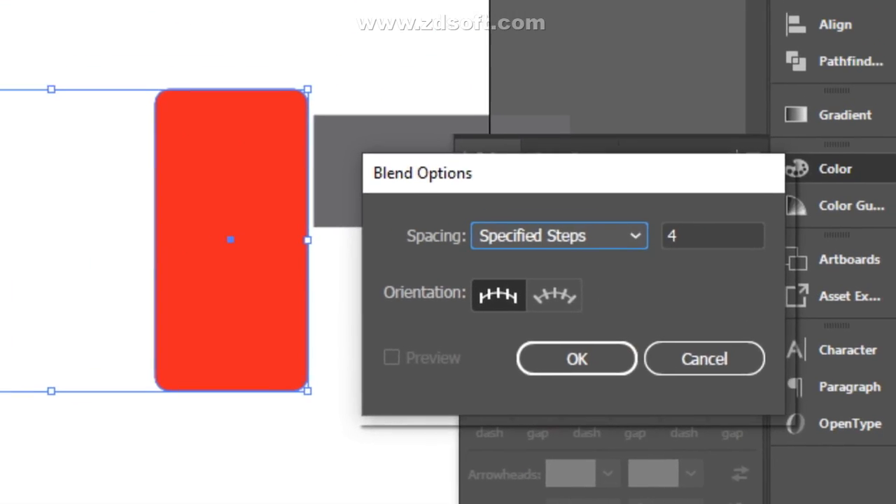
pyautogui.doubleClick(667, 249)
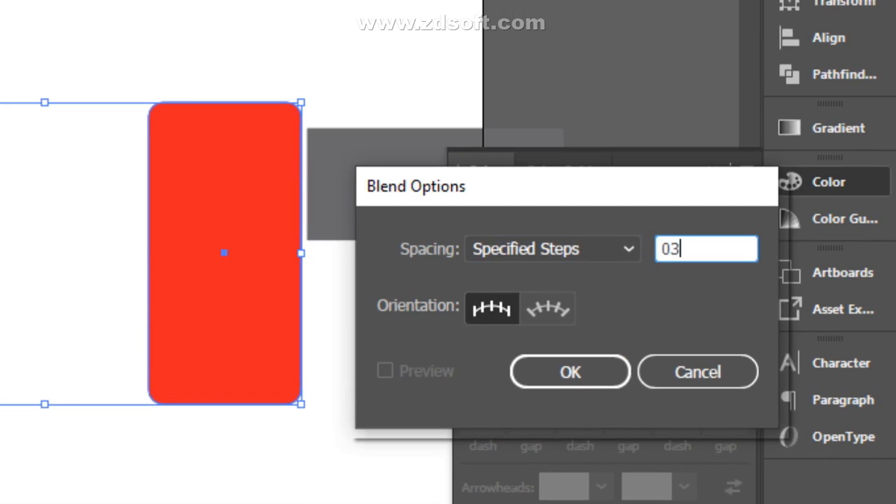
pyautogui.write('03')
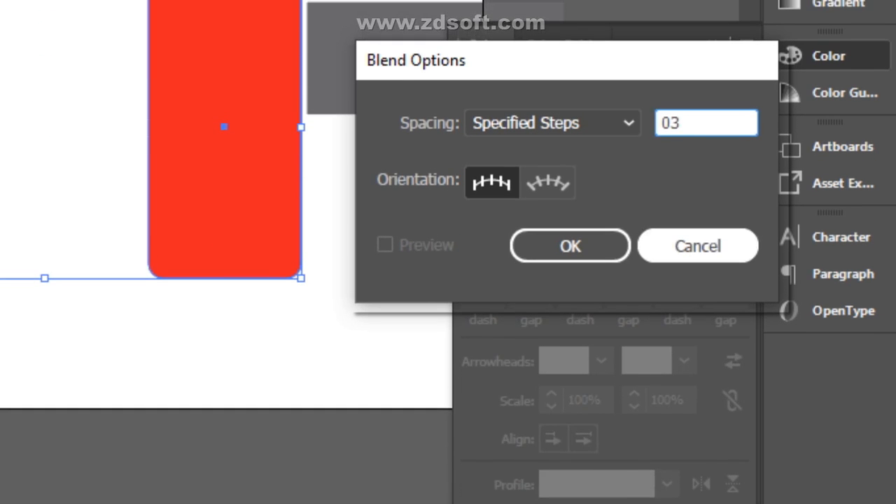
pyautogui.click(699, 246)
# Delete the dark grey rectangle and shift the red rounded rectangle horizontally towards the artboard's right edge
pyautogui.click(392, 61)
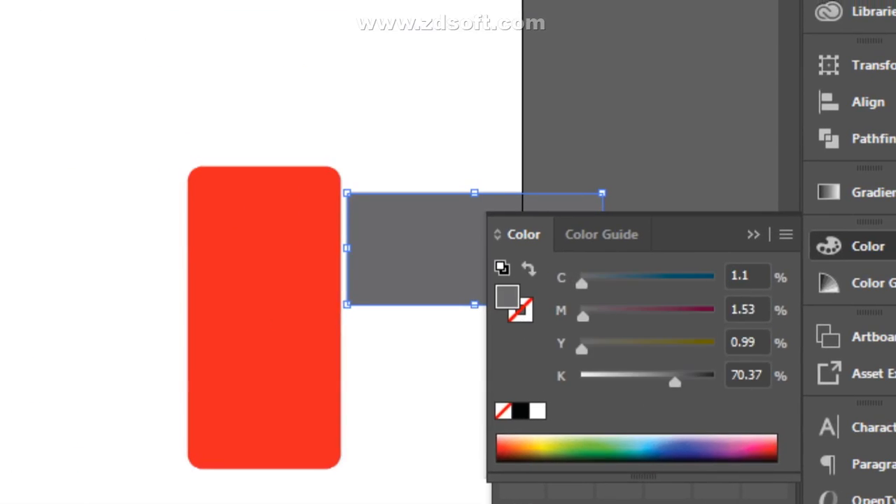
pyautogui.press('Delete')
pyautogui.click(259, 322)
pyautogui.moveTo(470, 219)
pyautogui.mouseDown()
pyautogui.moveTo(577, 212)
pyautogui.moveTo(582, 221)
pyautogui.moveTo(445, 226)
pyautogui.mouseUp()
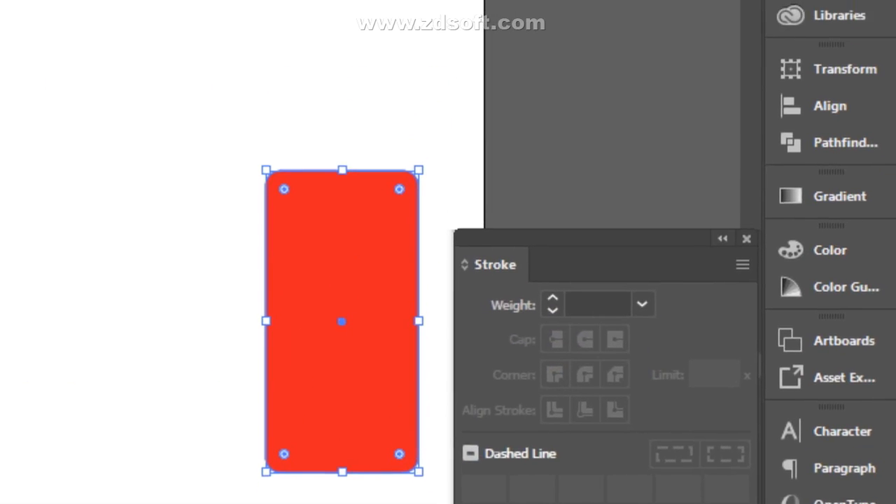
# Collapse the floating Stroke panel and dock it below the other collapsed panels
pyautogui.click(722, 235)
pyautogui.moveTo(497, 235); pyautogui.dragTo(710, 439)
pyautogui.moveTo(710, 396); pyautogui.dragTo(808, 499)
# Move the red rounded rectangle about 37 mm right across the artboard edge and blend it with the tall orange one using 3 Specified Steps
pyautogui.moveTo(395, 288); pyautogui.dragTo(523, 288)
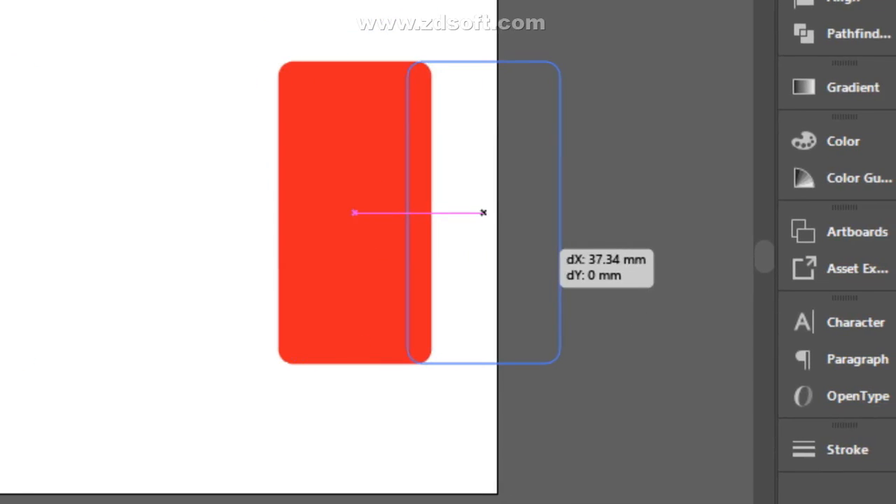
pyautogui.moveTo(483, 212); pyautogui.dragTo(483, 212)
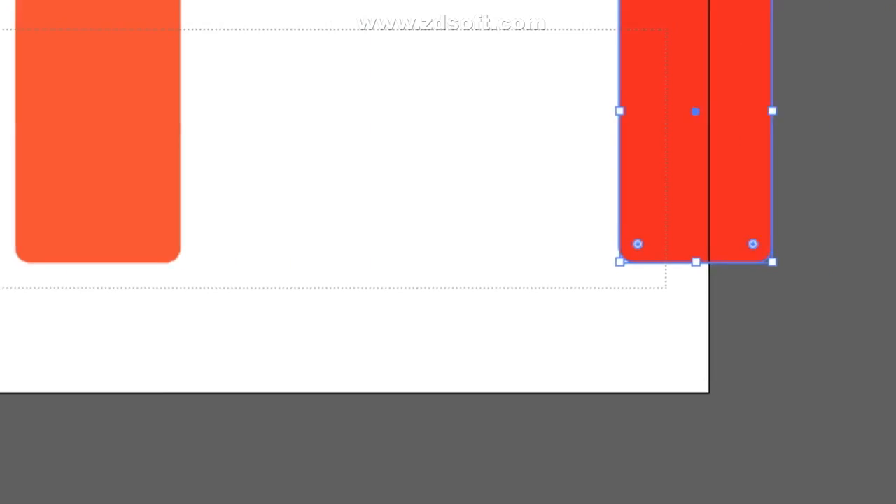
pyautogui.moveTo(666, 287); pyautogui.dragTo(666, 288)
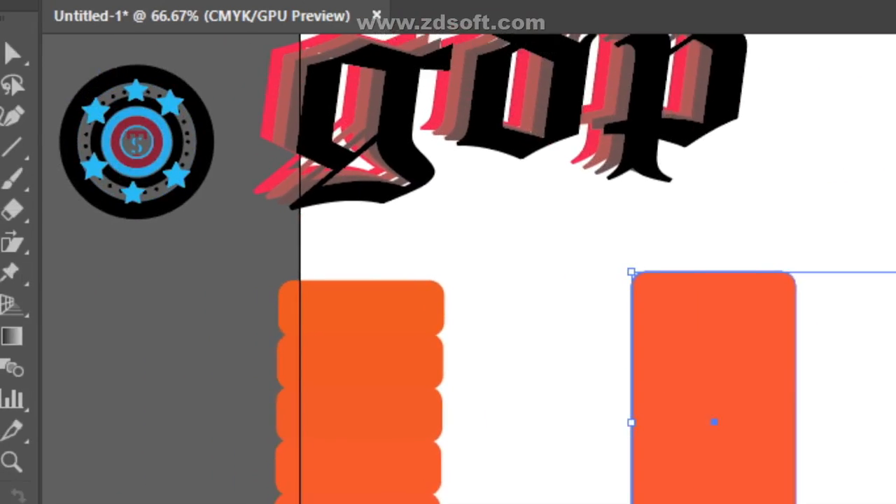
pyautogui.click(231, 16)
pyautogui.moveTo(277, 261)
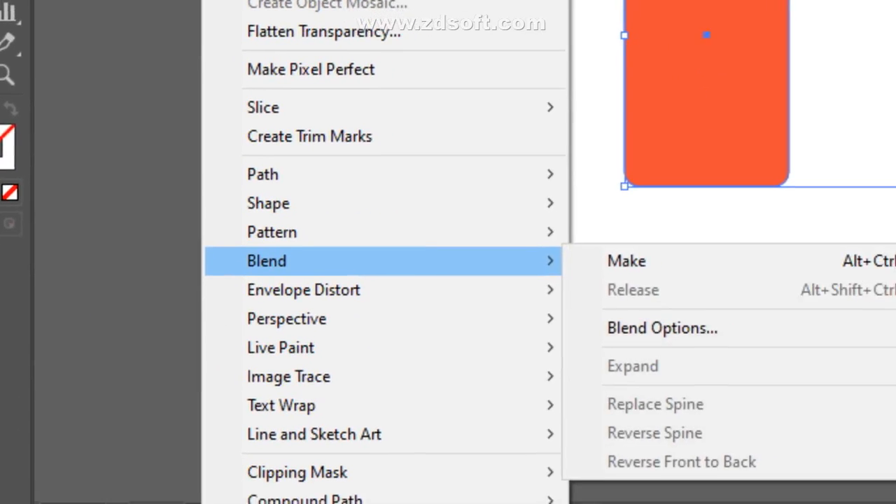
pyautogui.click(673, 329)
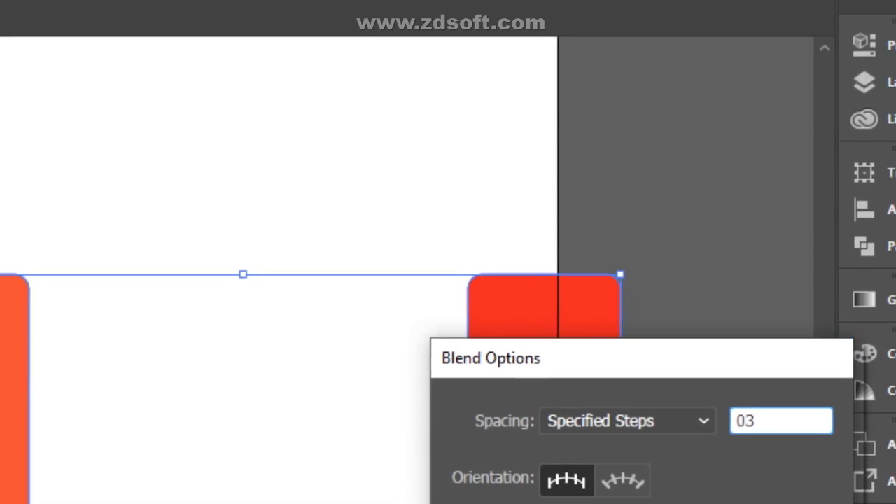
pyautogui.press('Return')
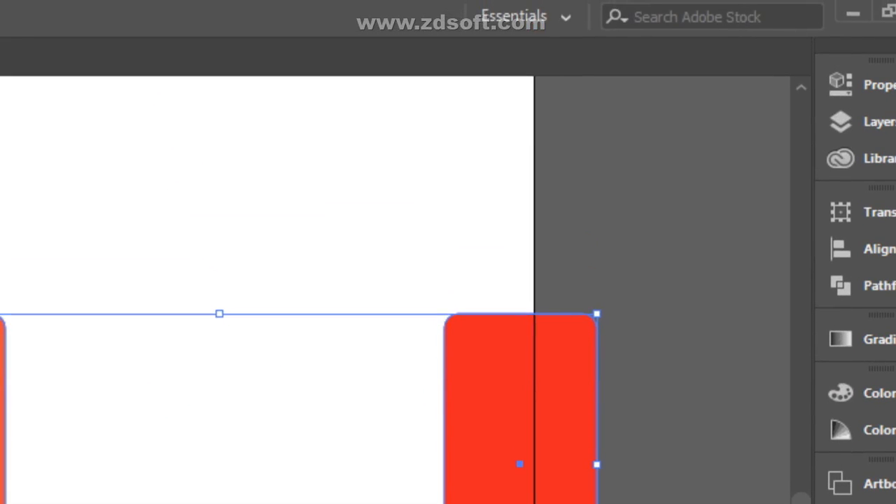
pyautogui.hotkey('ctrl', 'alt', 'b')
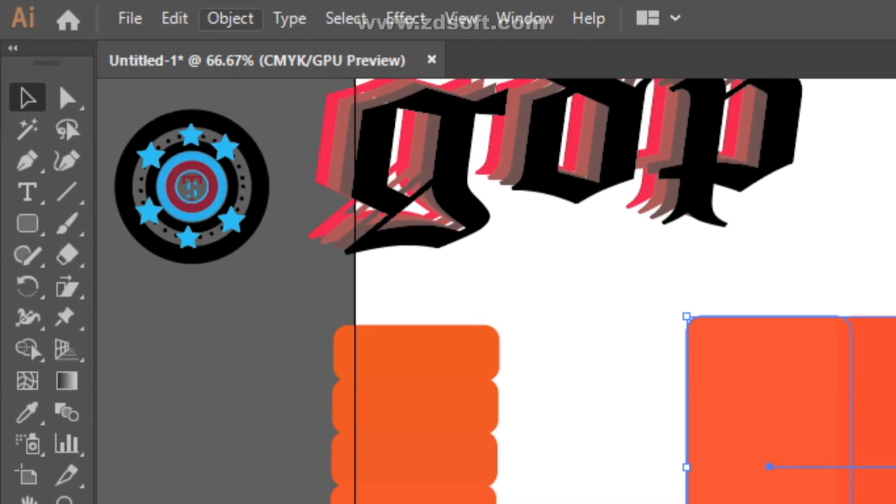
# Edit the orange-to-red blend with preview enabled, trying 4 and then 60 Specified Steps
pyautogui.click(230, 19)
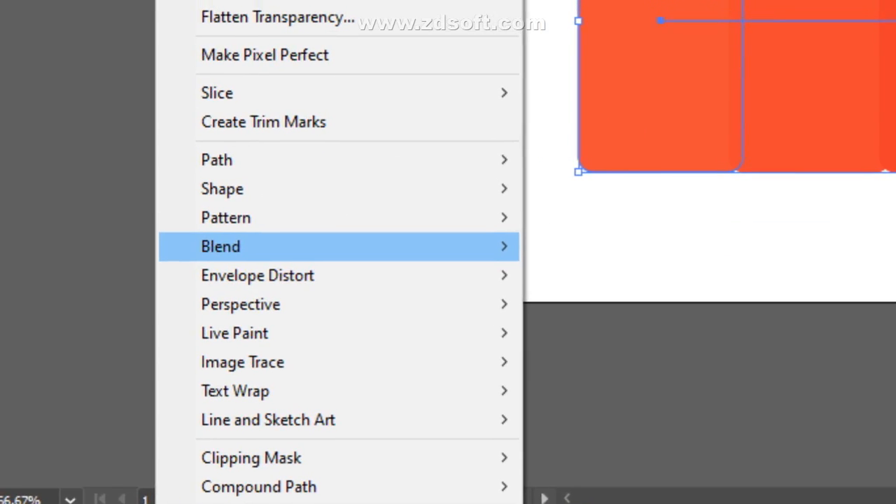
pyautogui.moveTo(210, 243)
pyautogui.click(544, 310)
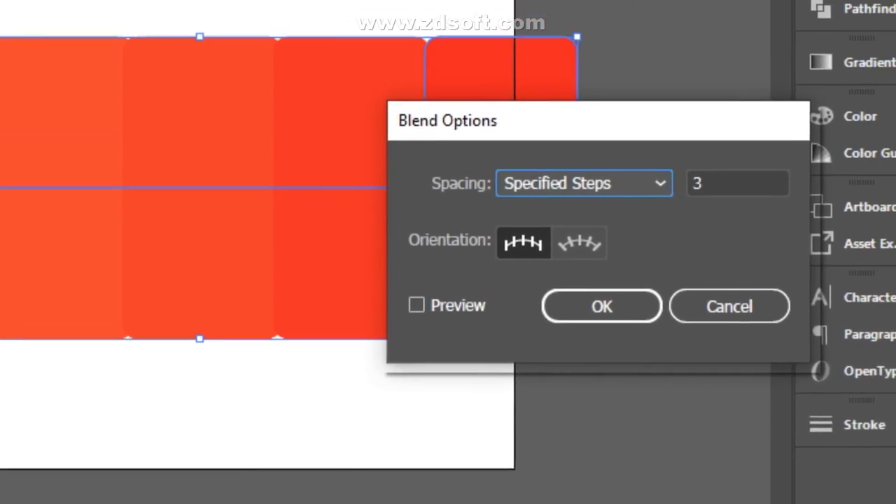
pyautogui.press('Tab')
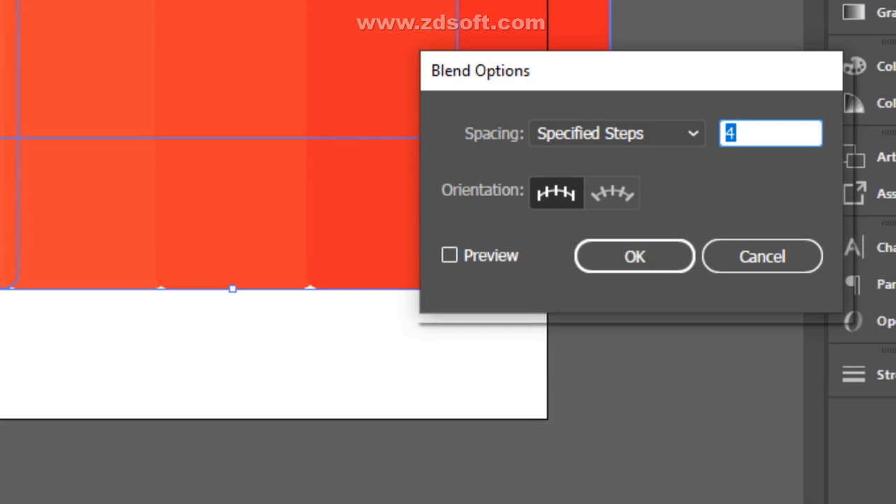
pyautogui.click(385, 377)
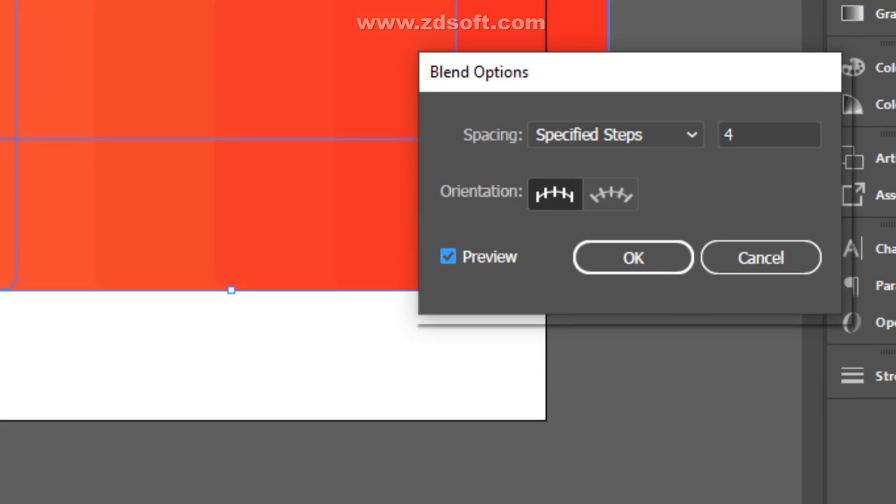
pyautogui.click(756, 135)
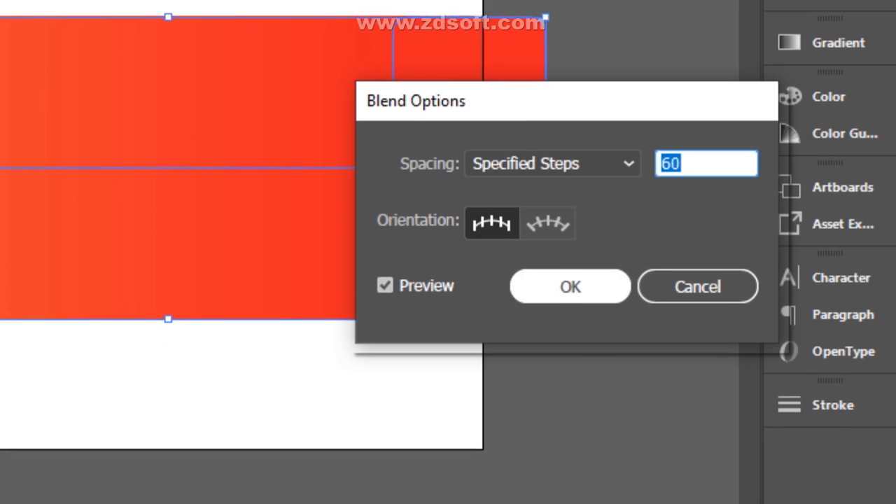
pyautogui.click(571, 374)
pyautogui.click(575, 78)
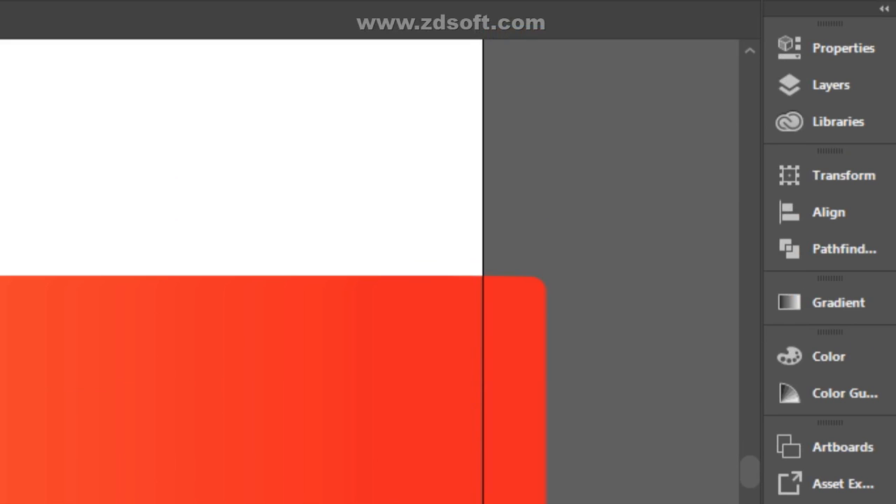
pyautogui.click(239, 440)
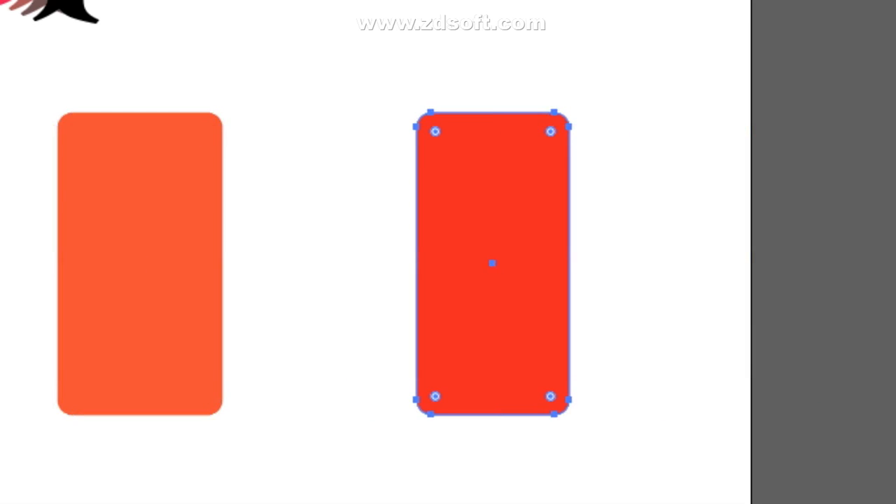
# Delete the orange rounded rectangle between the stacked bars and the red rectangle
pyautogui.press('v')
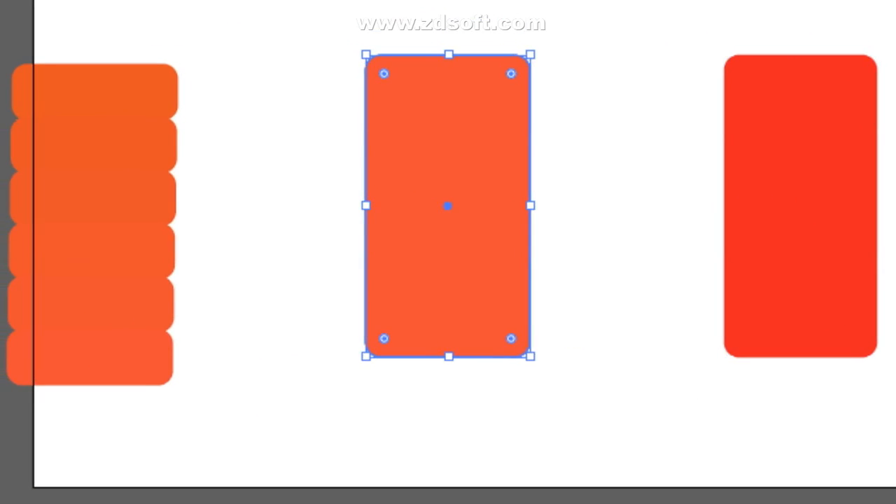
pyautogui.press('Delete')
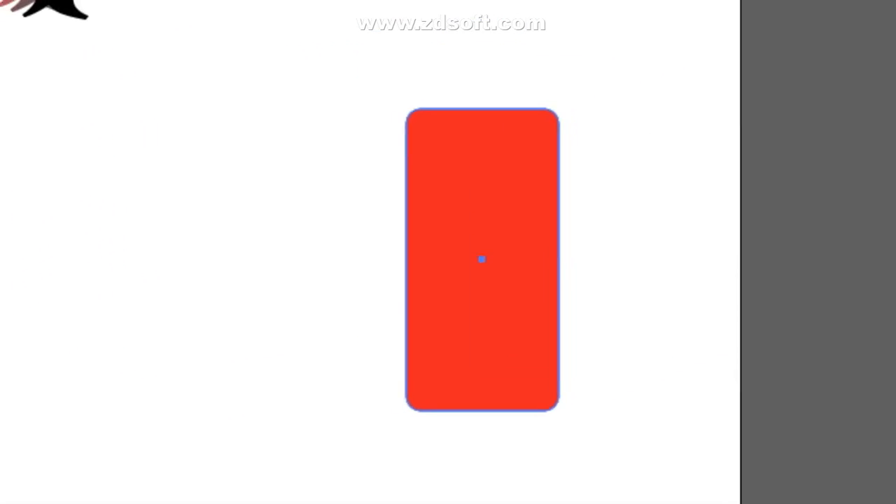
pyautogui.click(816, 175)
# Move the red rounded rectangle closer to the orange bars and place a white-filled copy at the artboard's right edge
pyautogui.moveTo(429, 297); pyautogui.dragTo(65, 308)
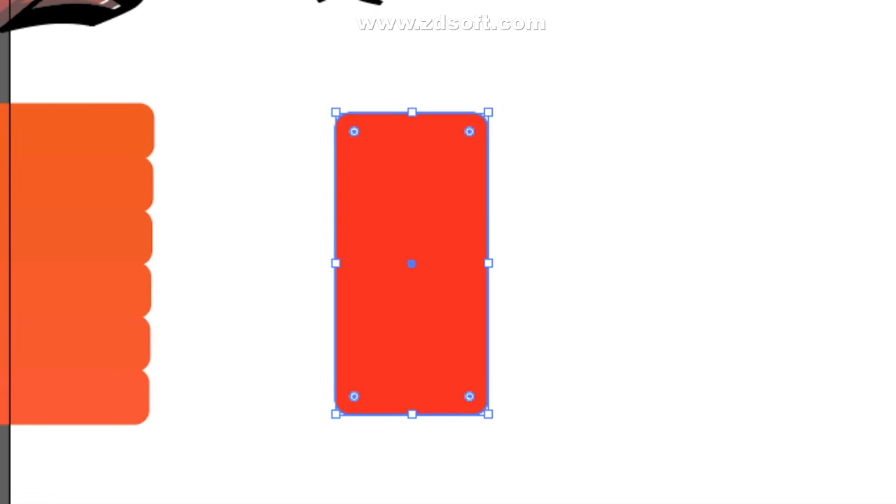
pyautogui.moveTo(487, 114); pyautogui.dragTo(895, 102)
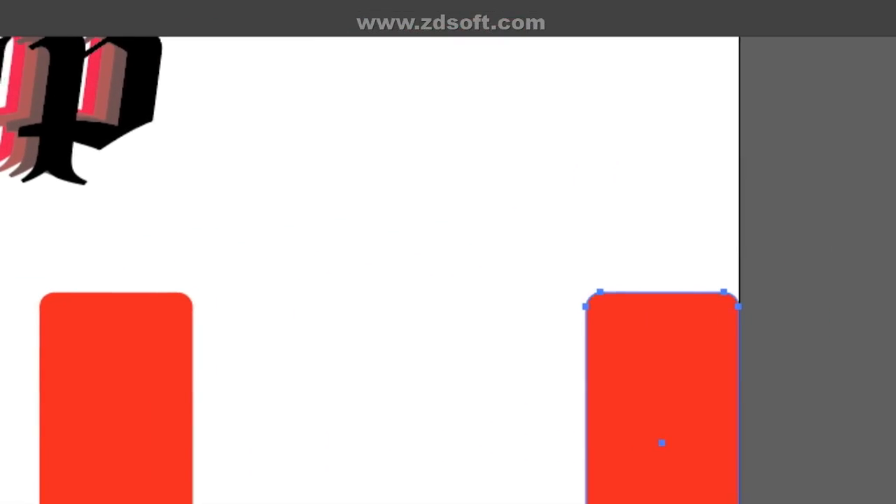
pyautogui.click(467, 280)
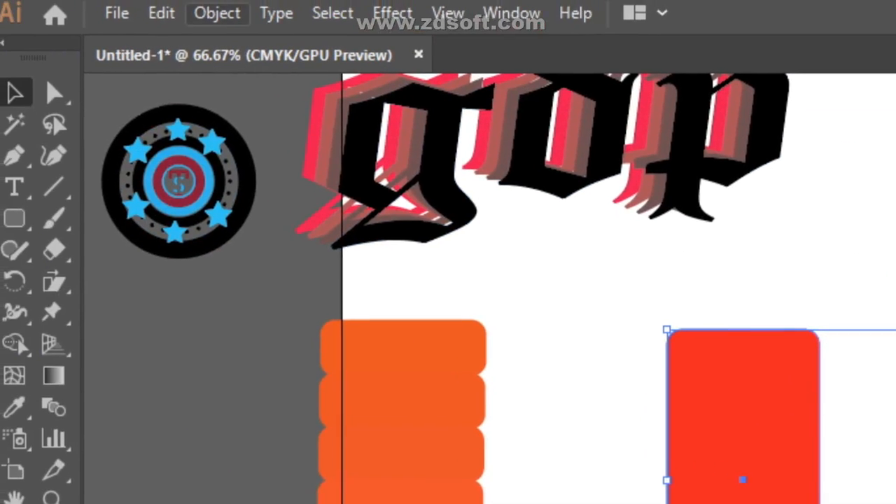
# Blend the red and white rounded rectangles using Specified Steps spacing with 3 steps
pyautogui.click(215, 13)
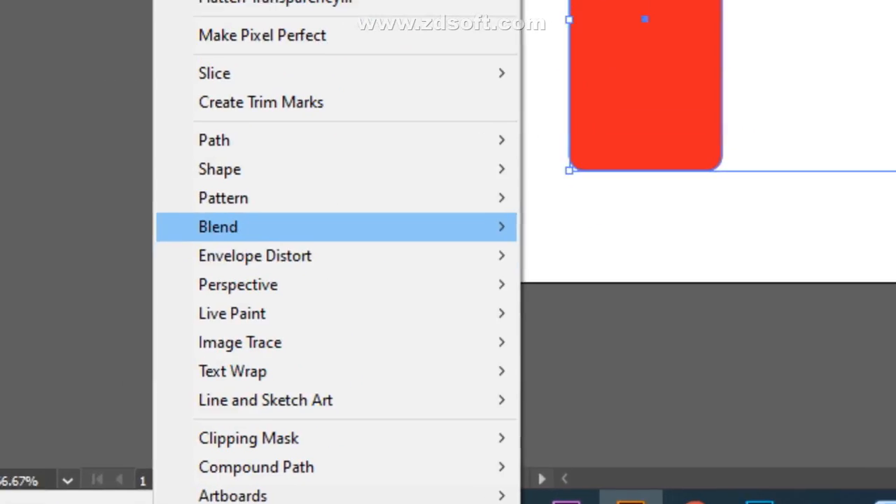
pyautogui.moveTo(316, 216)
pyautogui.click(667, 284)
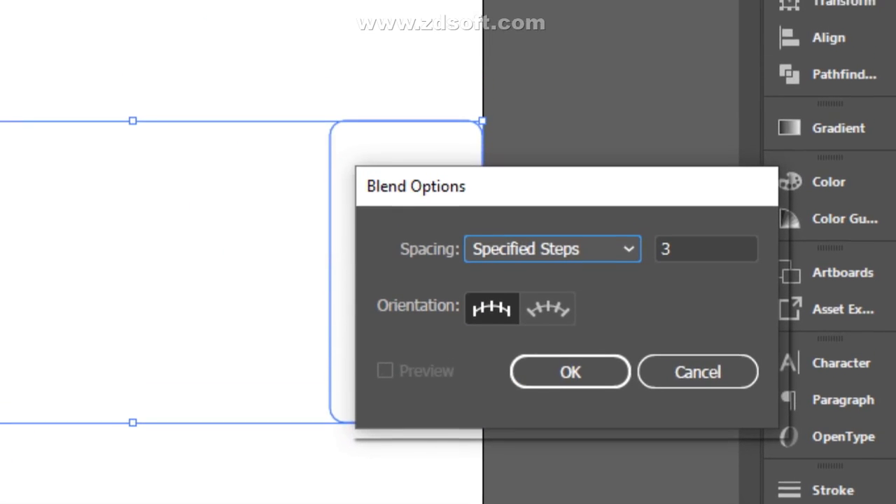
pyautogui.click(570, 348)
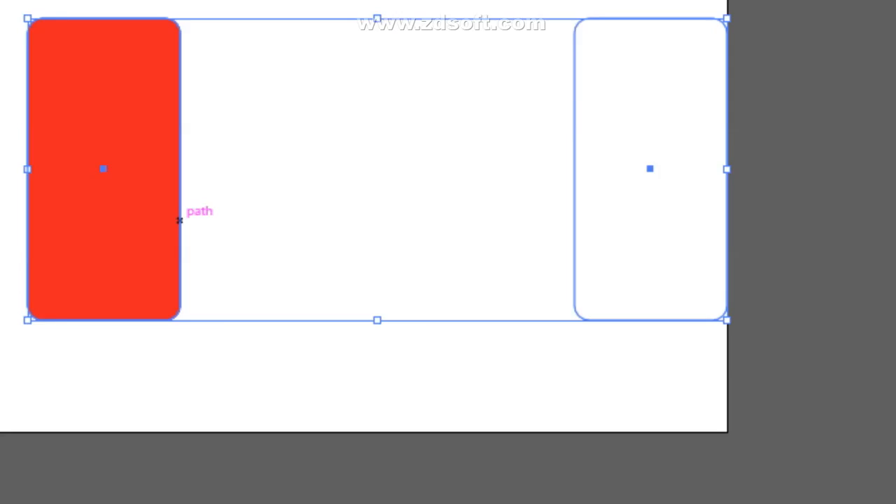
pyautogui.hotkey('ctrl', 'alt', 'b')
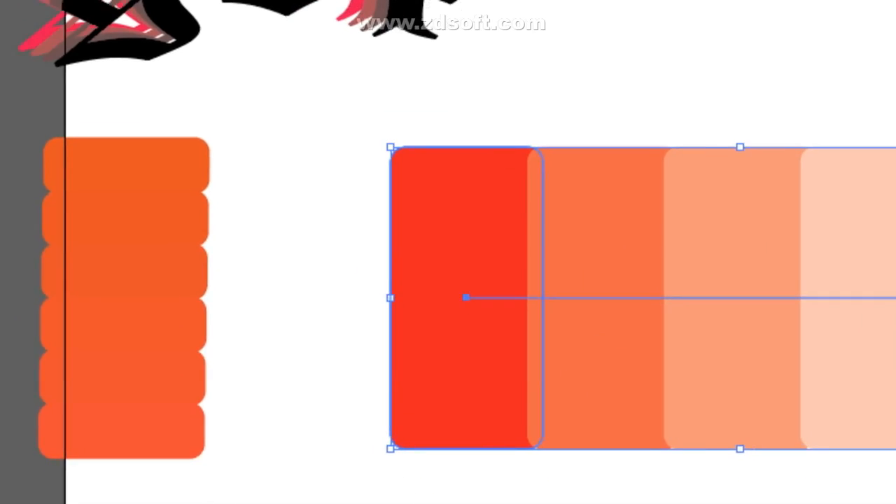
# Expand the red-to-white blend into separate shapes and ungroup them
pyautogui.rightClick(519, 206)
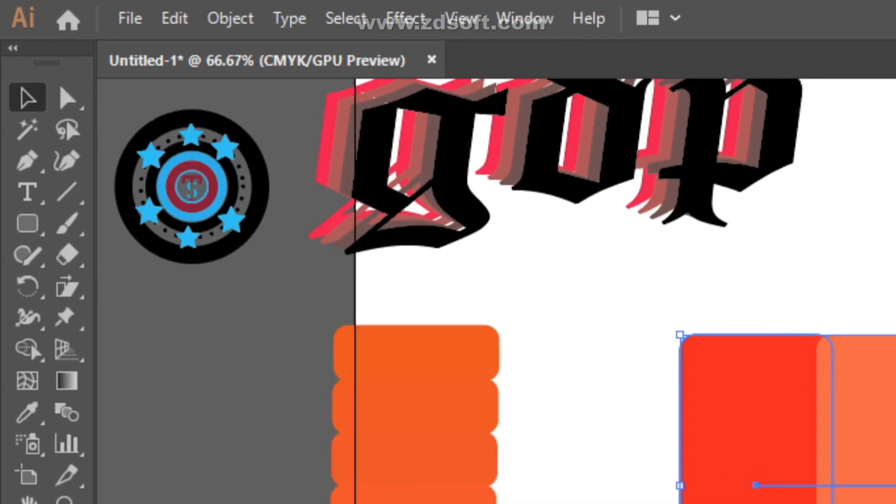
pyautogui.click(231, 19)
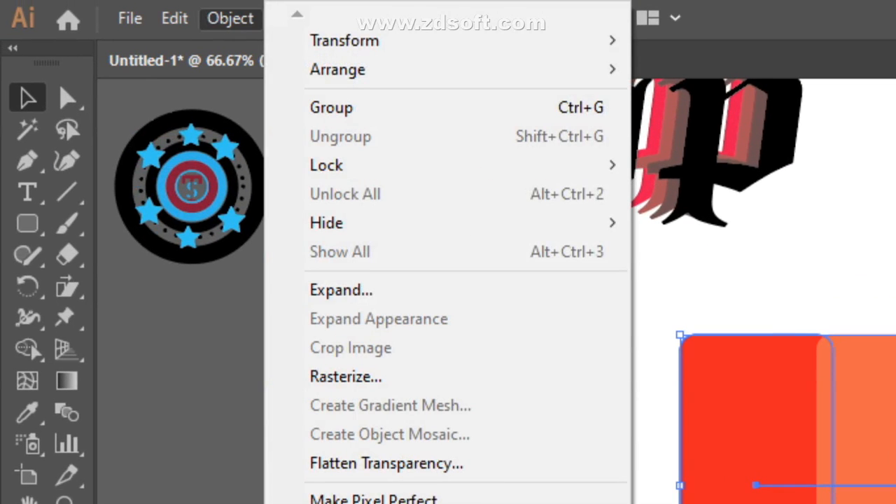
pyautogui.click(341, 290)
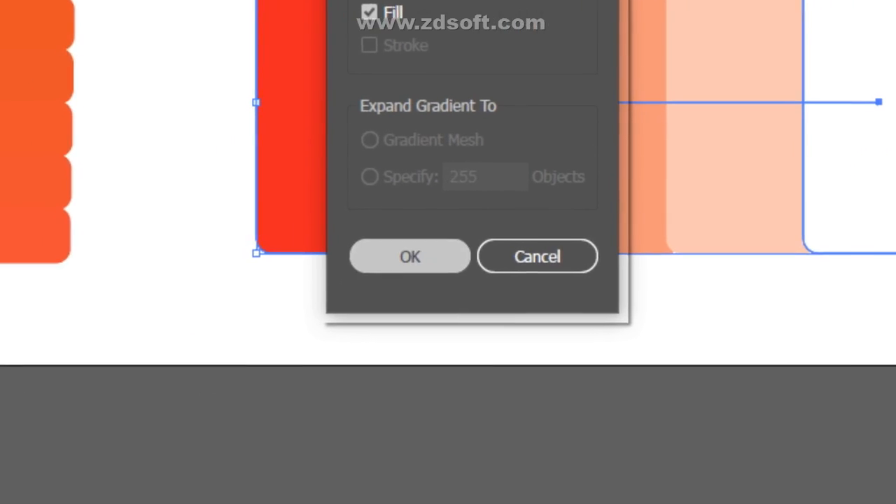
pyautogui.click(411, 257)
pyautogui.rightClick(619, 42)
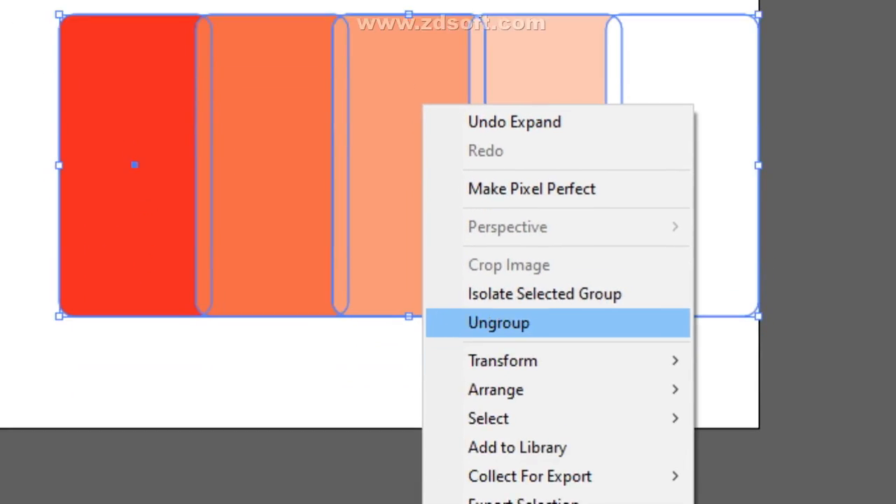
pyautogui.click(469, 252)
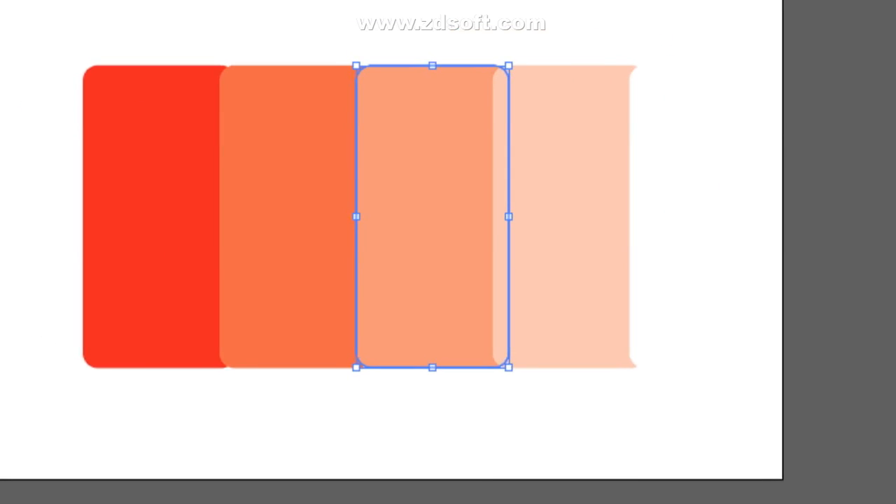
# Spread the ungrouped blend rectangles apart so each colour step stands separately, with the white one beyond the artboard's right edge
pyautogui.moveTo(450, 243); pyautogui.dragTo(479, 67)
pyautogui.moveTo(615, 248); pyautogui.dragTo(704, 201)
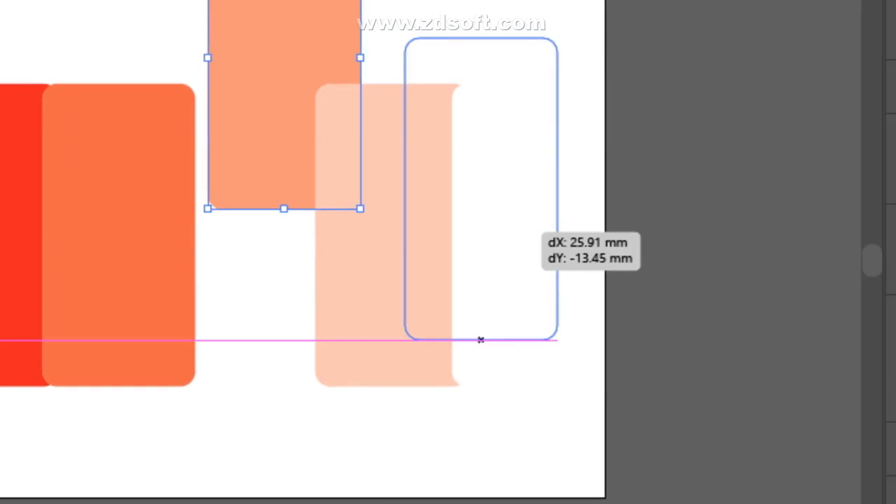
pyautogui.moveTo(529, 222); pyautogui.dragTo(537, 210)
pyautogui.click(252, 315)
pyautogui.click(133, 273)
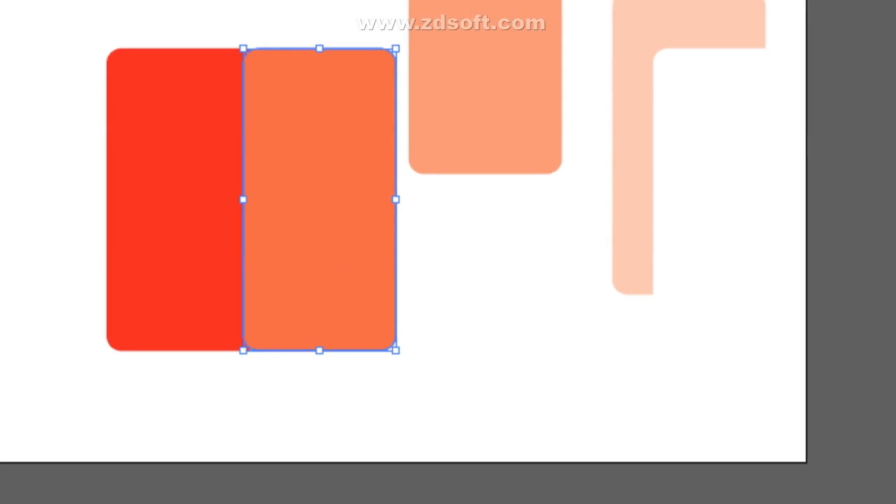
pyautogui.moveTo(322, 199); pyautogui.dragTo(411, 332)
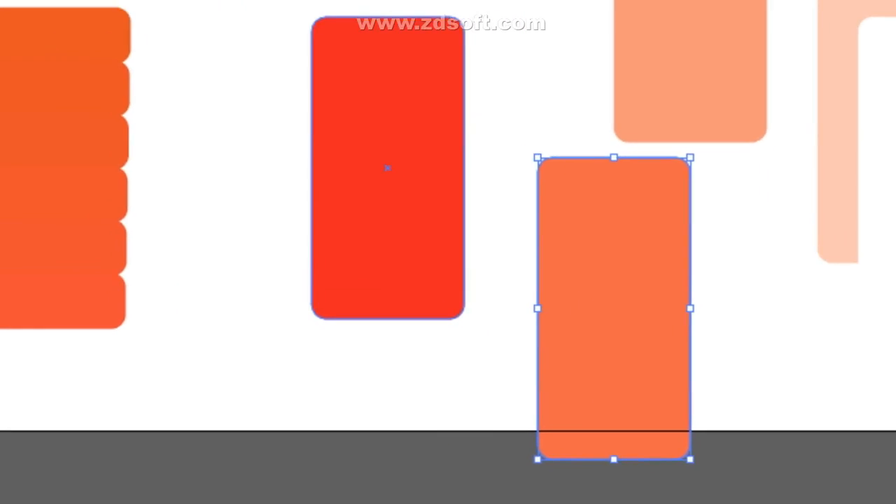
pyautogui.moveTo(263, 107); pyautogui.dragTo(277, 64)
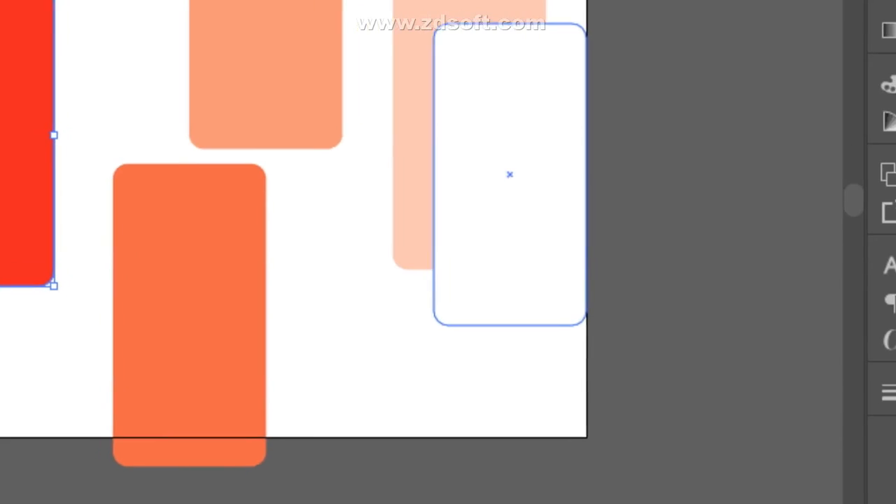
pyautogui.moveTo(510, 175); pyautogui.dragTo(622, 165)
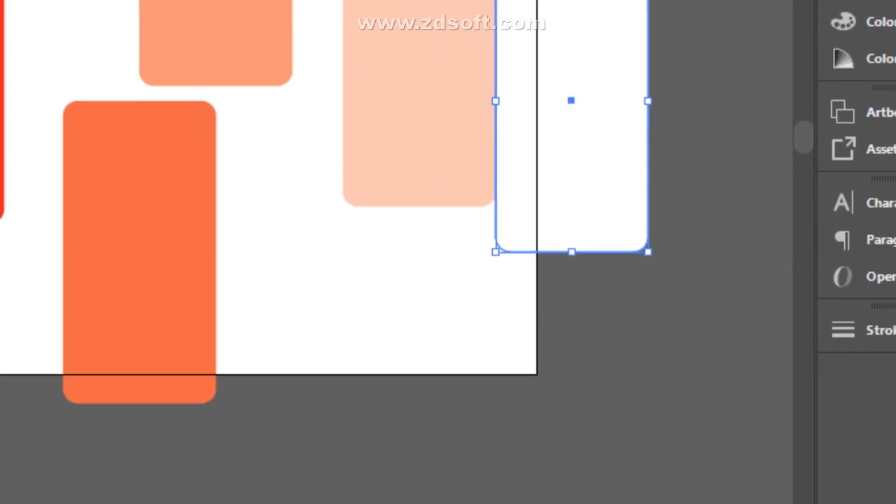
pyautogui.moveTo(569, 135); pyautogui.dragTo(646, 83)
# Delete all the separated rectangles together with the stacked orange bars
pyautogui.click(575, 269)
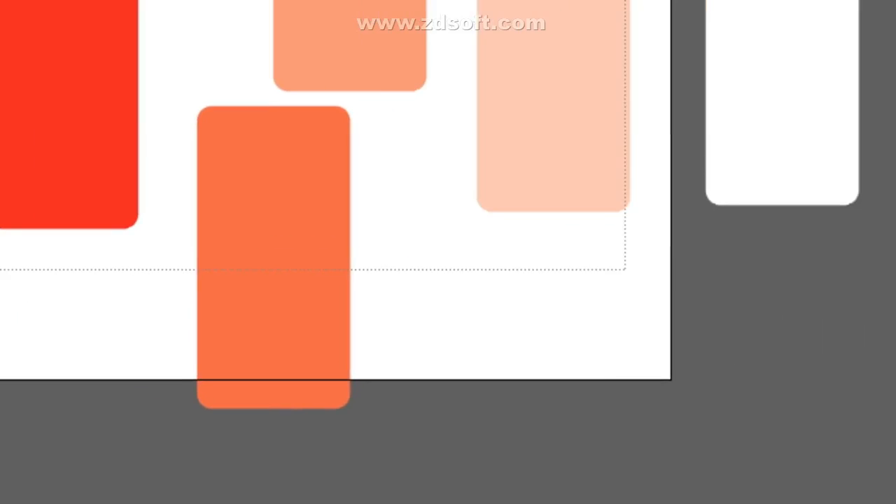
pyautogui.moveTo(625, 270); pyautogui.dragTo(627, 271)
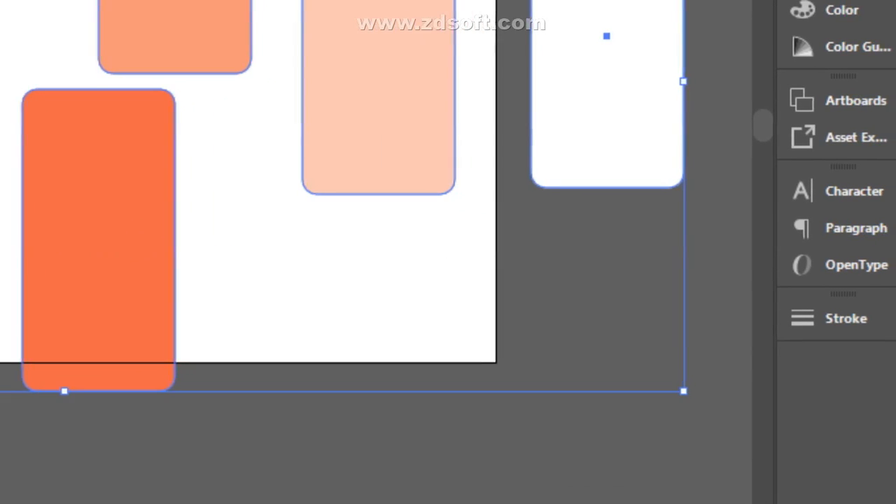
pyautogui.press('Delete')
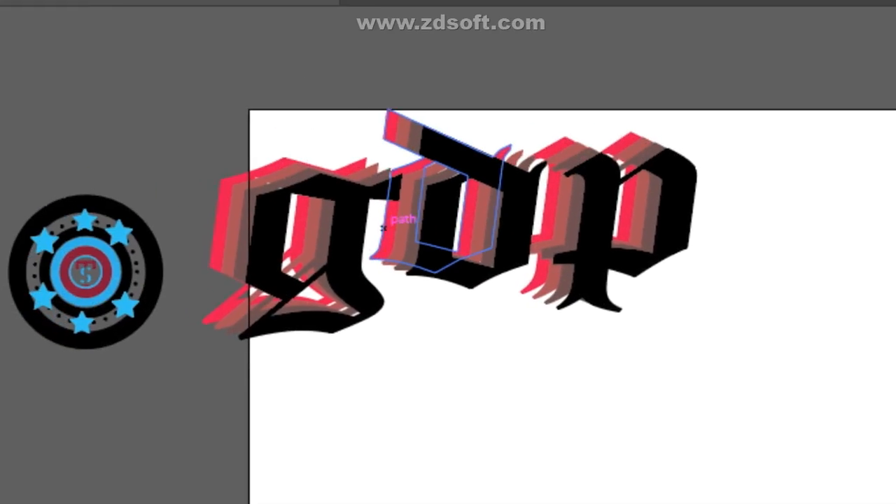
pyautogui.click(383, 228)
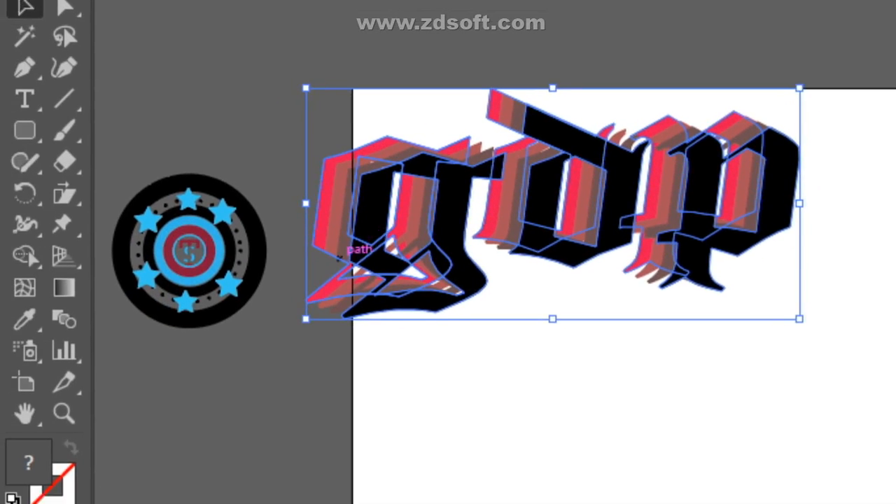
pyautogui.rightClick(315, 277)
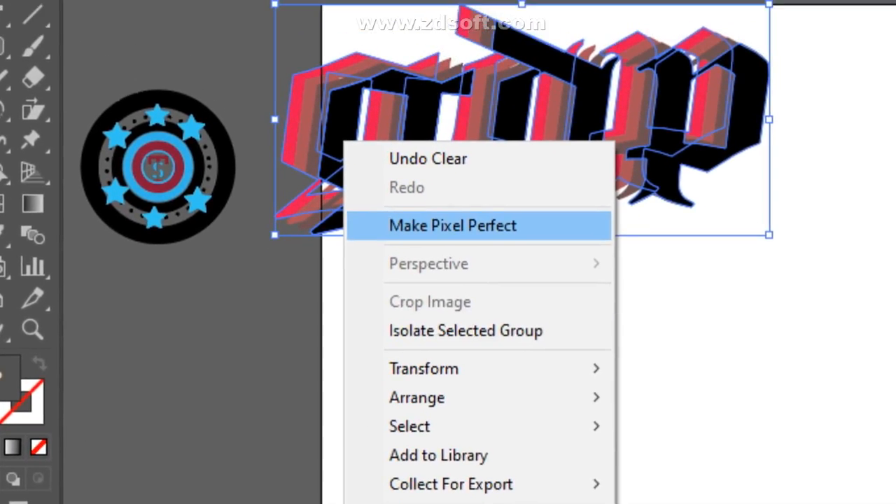
pyautogui.click(650, 322)
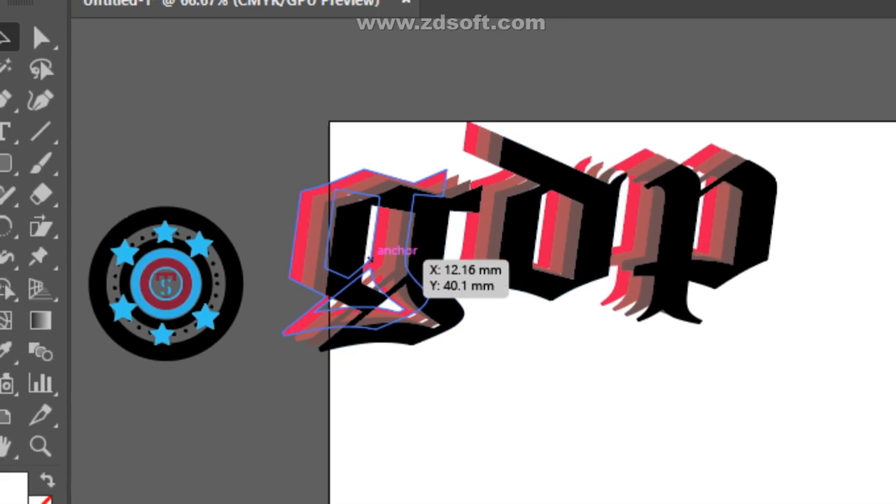
# Expand the blended blackletter "gdp" lettering and ungroup the resulting layers
pyautogui.rightClick(354, 252)
pyautogui.click(231, 10)
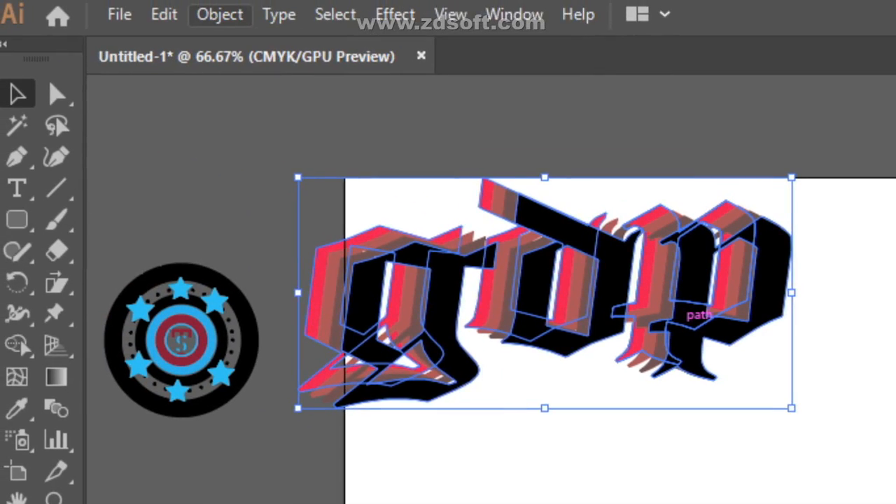
pyautogui.click(230, 11)
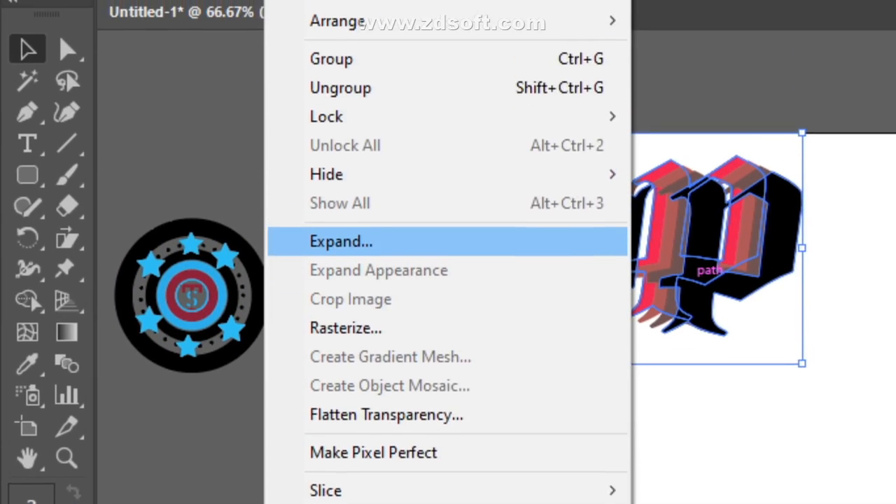
pyautogui.click(341, 290)
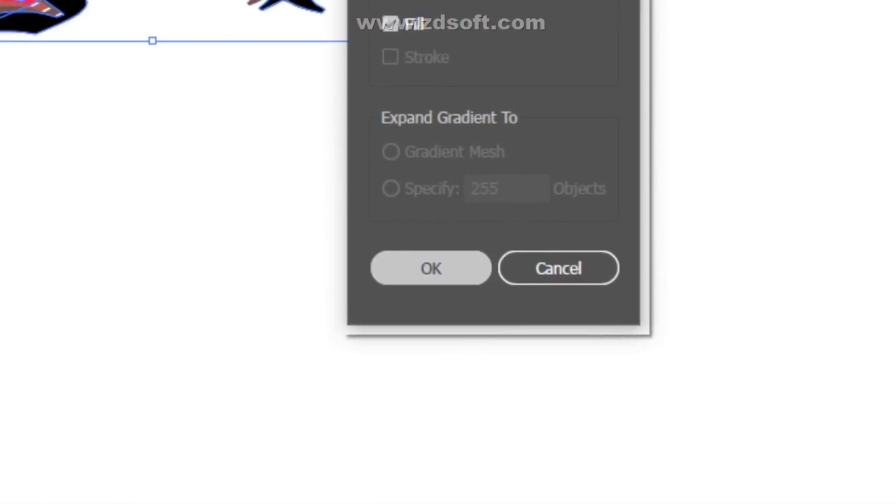
pyautogui.click(581, 443)
pyautogui.rightClick(336, 116)
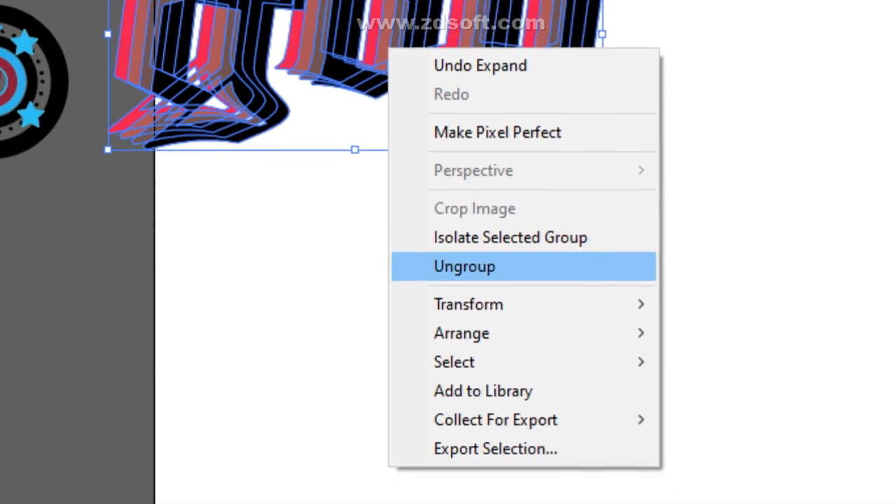
pyautogui.click(465, 266)
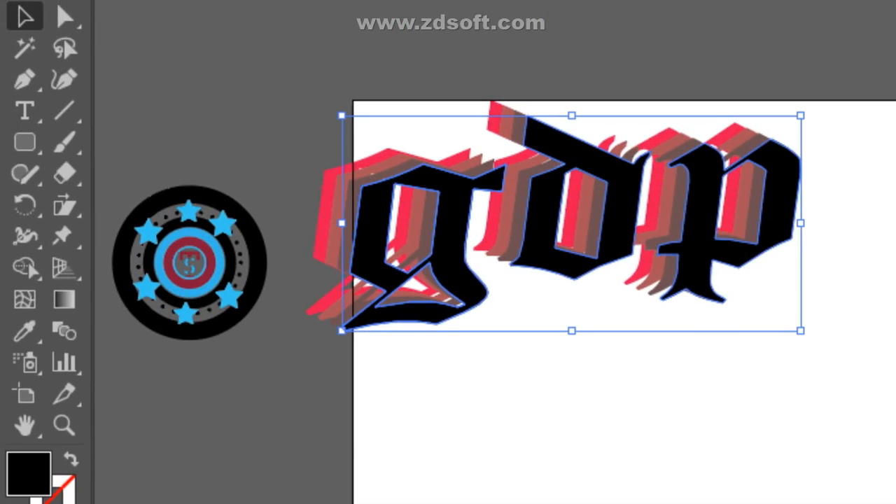
# Move the black front "gdp" lettering away from its coloured blend layers onto the empty part of the artboard
pyautogui.moveTo(546, 228); pyautogui.dragTo(667, 243)
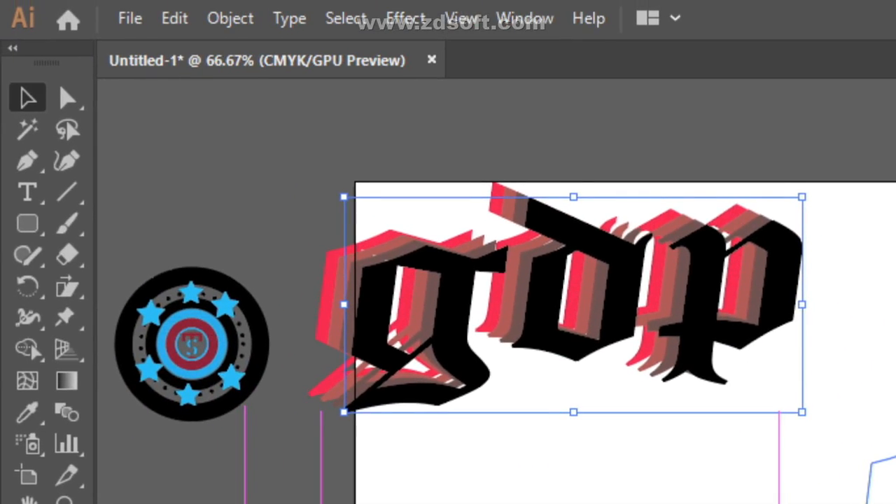
pyautogui.moveTo(884, 471); pyautogui.dragTo(887, 470)
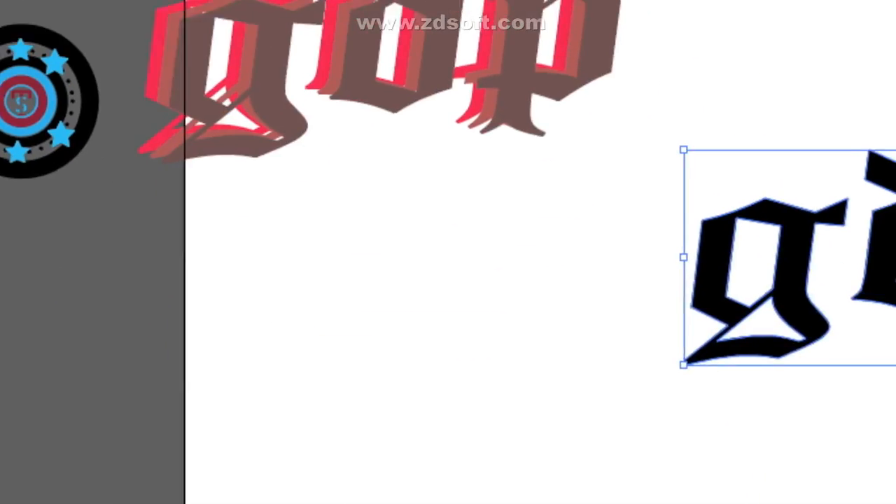
pyautogui.click(448, 252)
# Delete the remaining red and brown blend layers of the "gdp" lettering
pyautogui.moveTo(308, 231); pyautogui.dragTo(794, 413)
pyautogui.moveTo(597, 283); pyautogui.dragTo(597, 284)
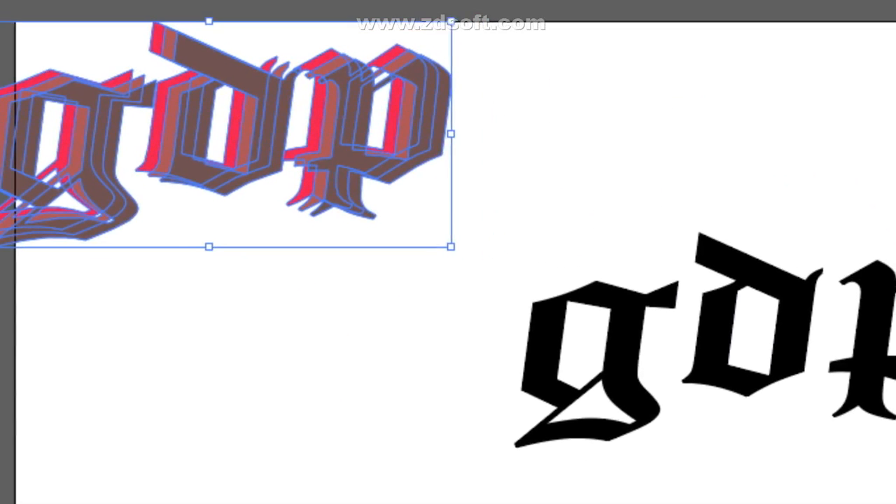
pyautogui.press('Delete')
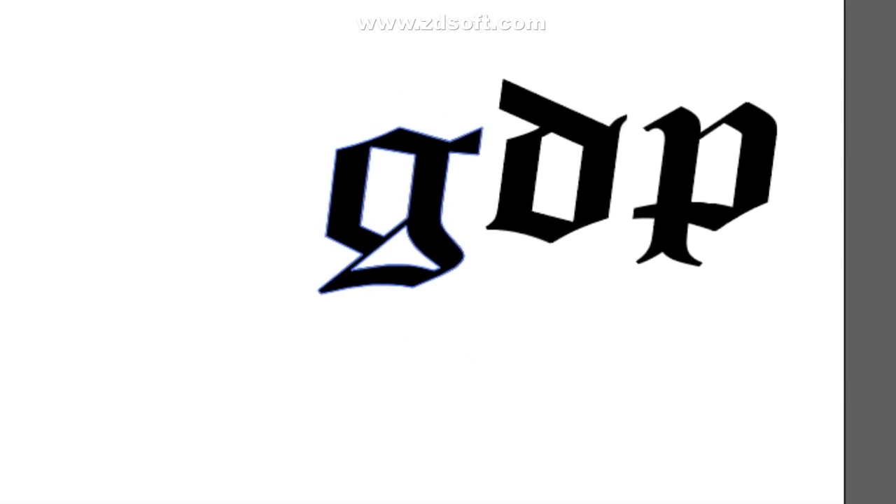
# Move the black "gdp" lettering up and to the left on the artboard and deselect it
pyautogui.click(616, 376)
pyautogui.moveTo(448, 224); pyautogui.dragTo(267, 145)
pyautogui.click(328, 291)
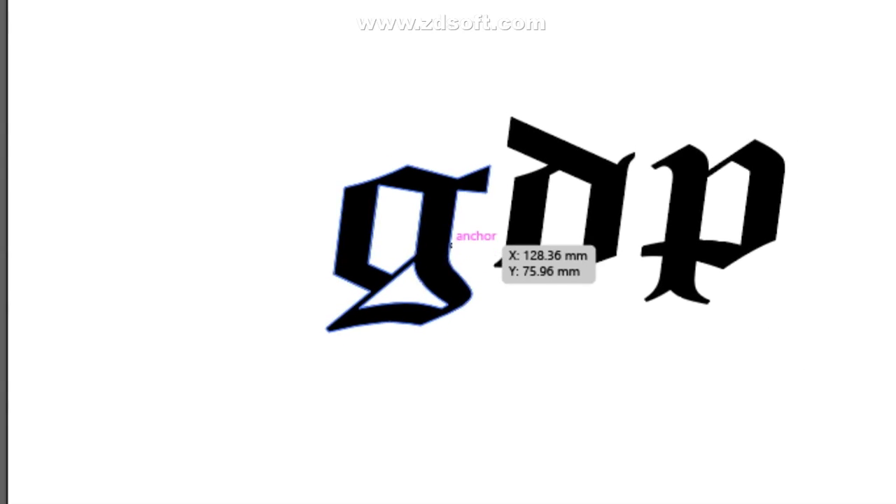
# Duplicate the black "gdp" lettering with an offset of about 15.24 mm horizontally and 7 mm downward, and deselect it
pyautogui.click(459, 233)
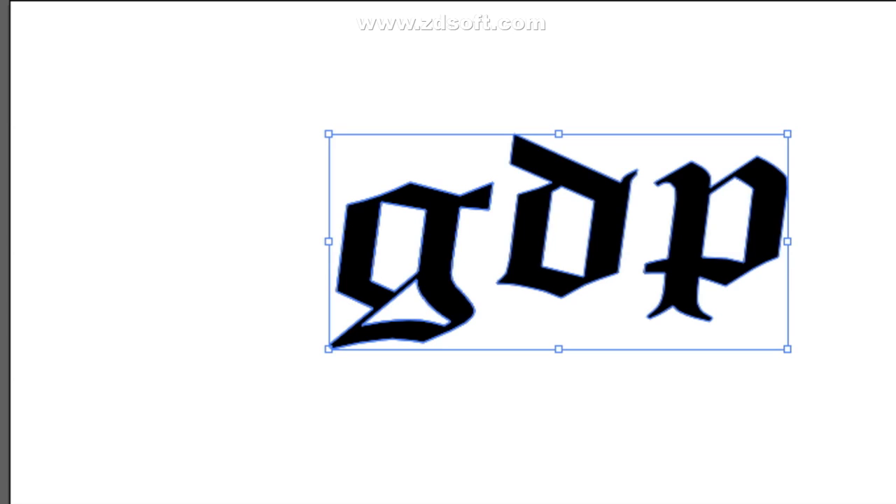
pyautogui.moveTo(448, 252); pyautogui.dragTo(500, 276)
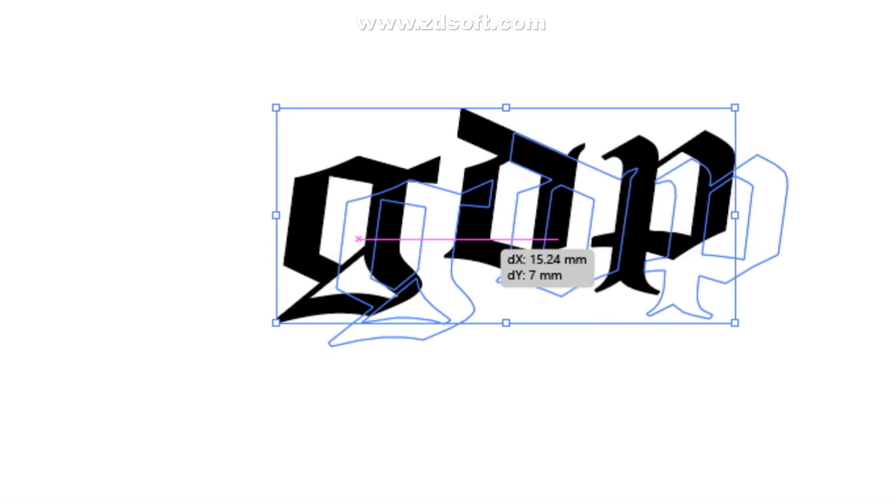
pyautogui.moveTo(448, 251); pyautogui.dragTo(449, 253)
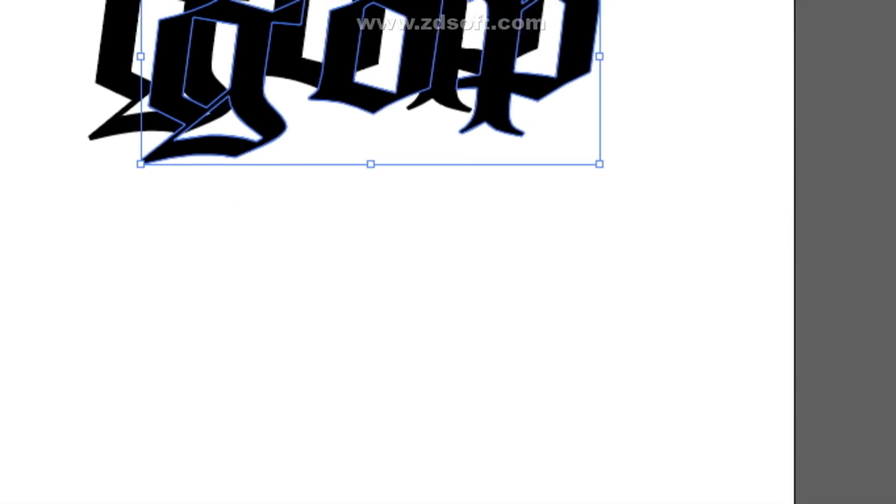
pyautogui.click(640, 420)
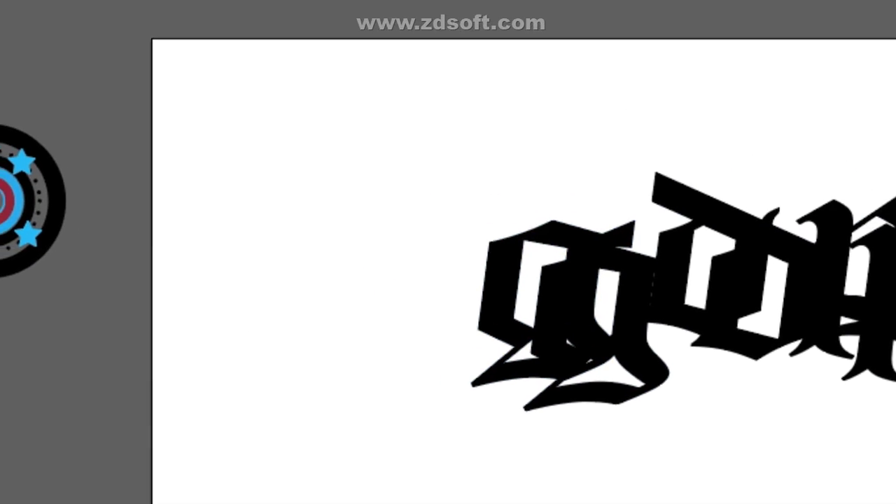
# Select both overlapping black "gdp" letterings and make a blend between them
pyautogui.moveTo(479, 194); pyautogui.dragTo(539, 270)
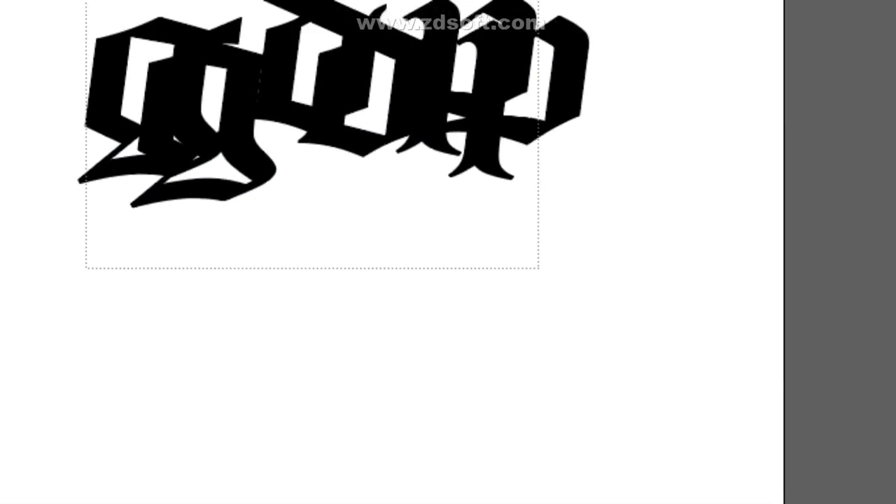
pyautogui.click(228, 18)
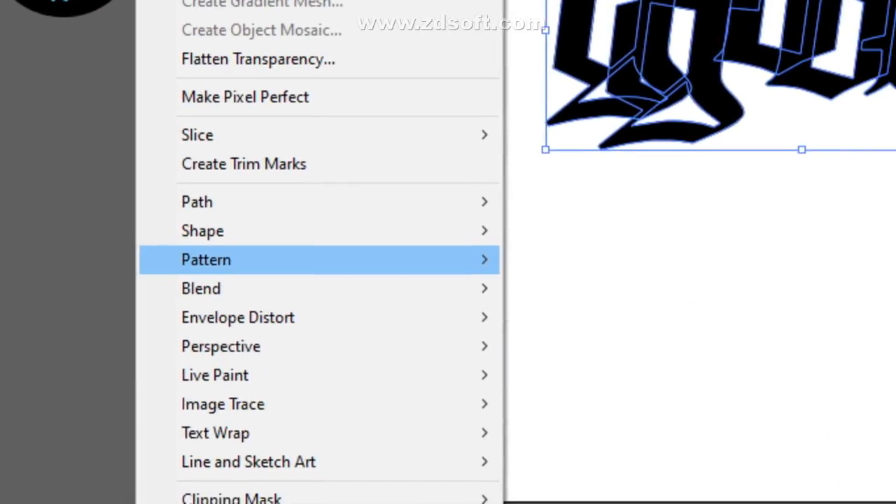
pyautogui.moveTo(308, 289)
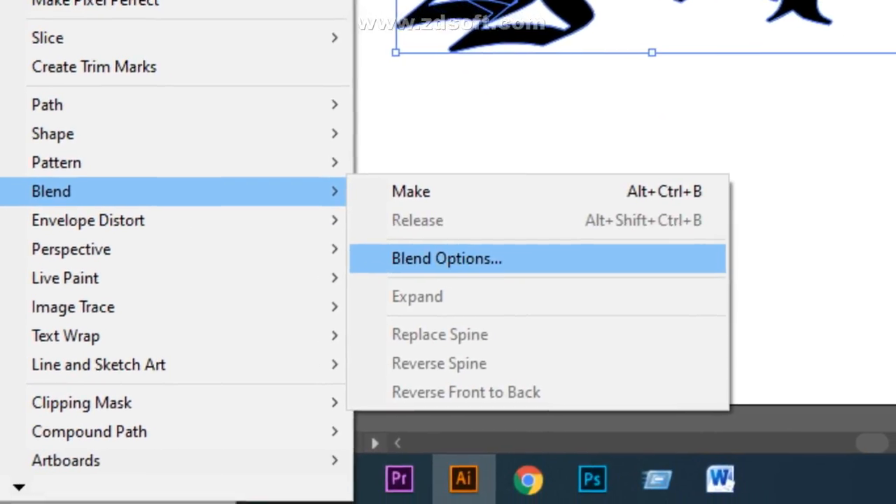
pyautogui.click(446, 258)
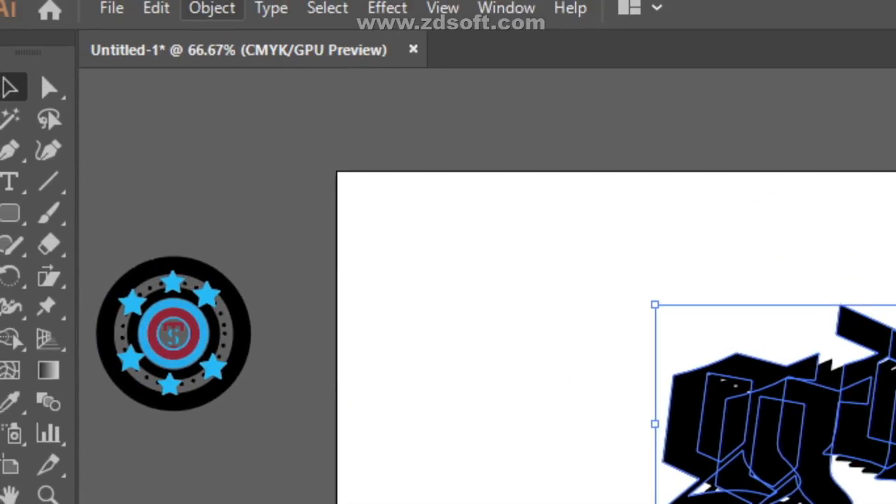
# Set the "gdp" blend's spacing to 42 specified steps with the preview on, and deselect the lettering
pyautogui.click(212, 8)
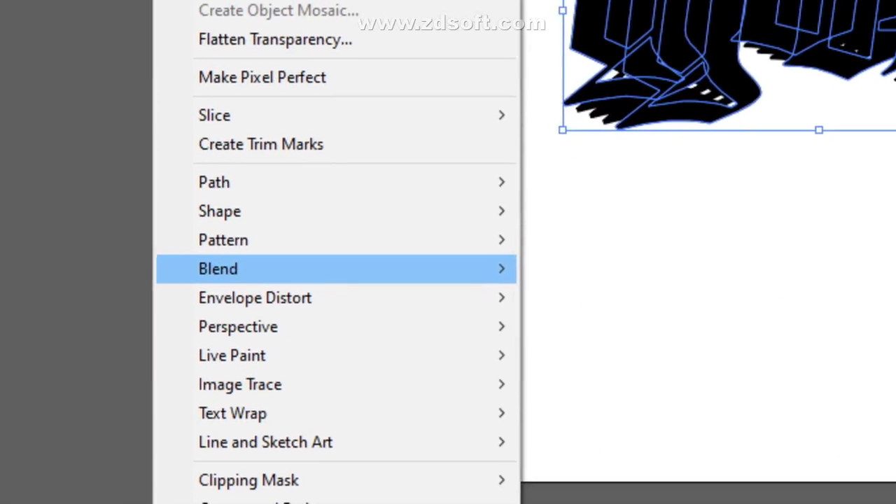
pyautogui.moveTo(106, 242)
pyautogui.click(427, 258)
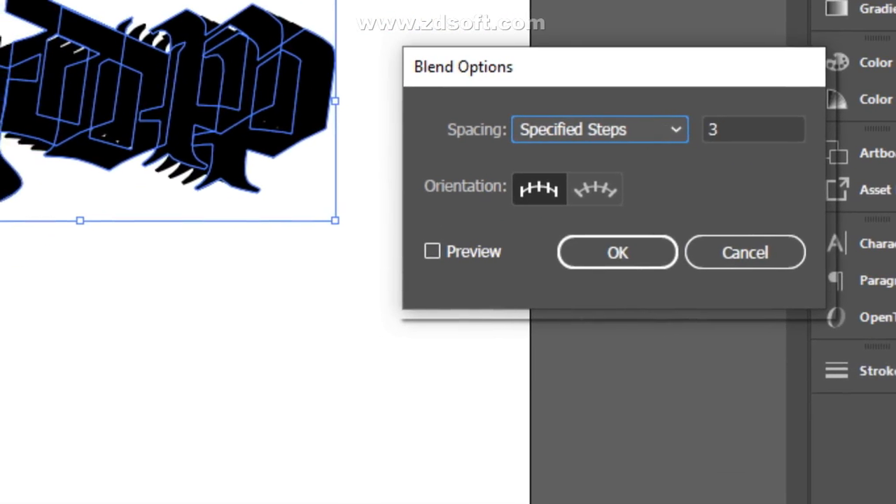
pyautogui.click(433, 251)
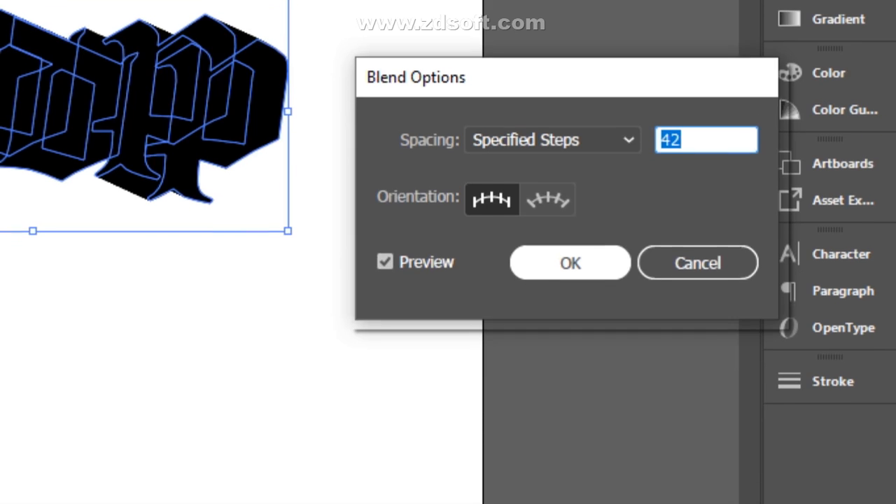
pyautogui.press('Return')
pyautogui.click(448, 280)
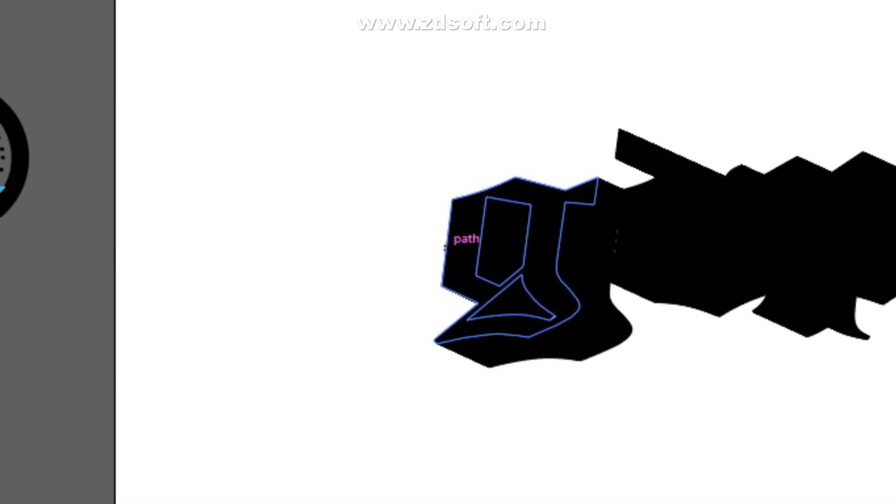
# Expand the black blended "gdp" lettering's object and fill, and ungroup the resulting layers
pyautogui.click(415, 253)
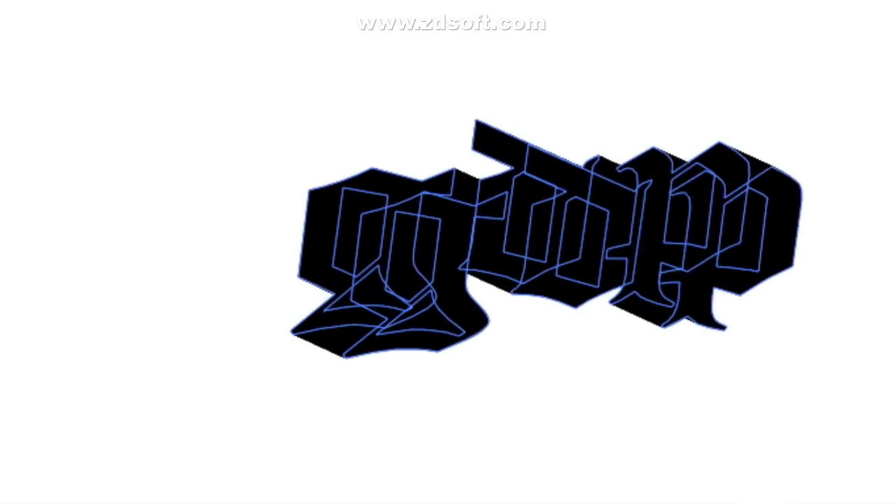
pyautogui.rightClick(516, 234)
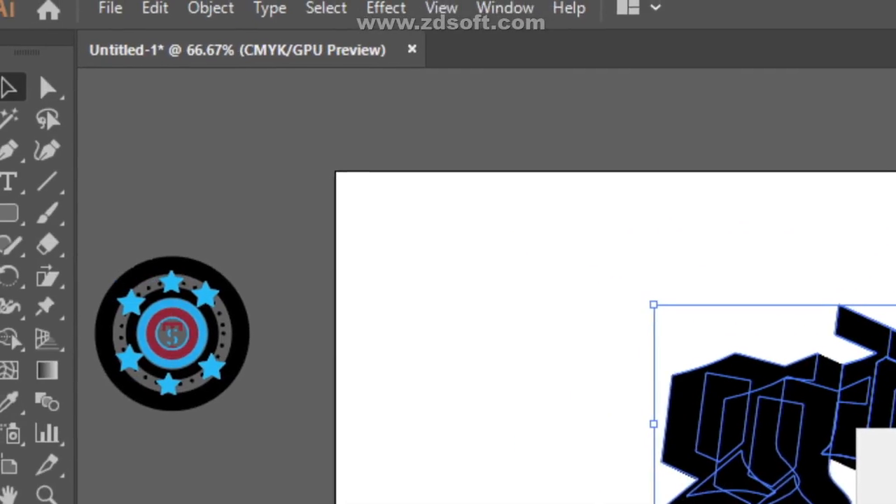
pyautogui.click(210, 6)
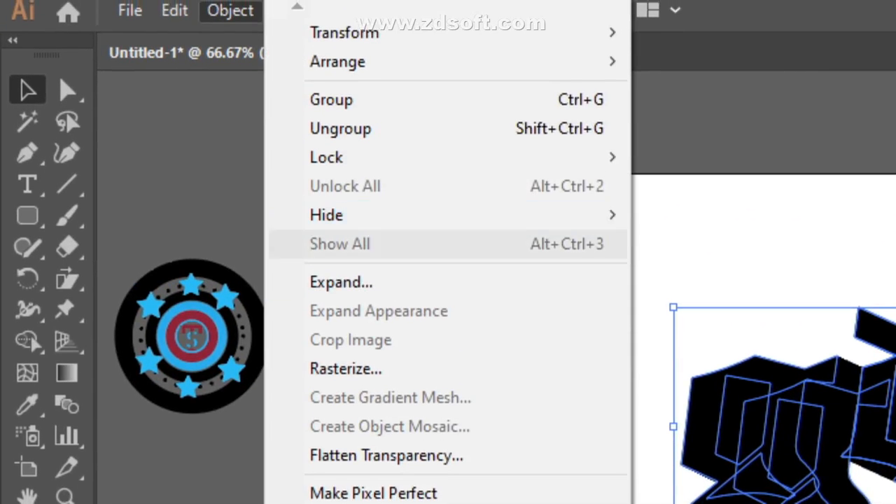
pyautogui.click(341, 290)
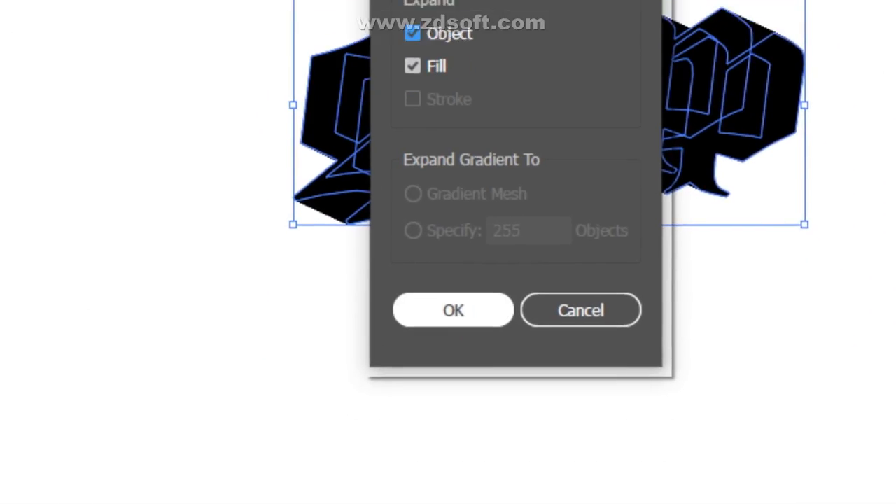
pyautogui.click(453, 310)
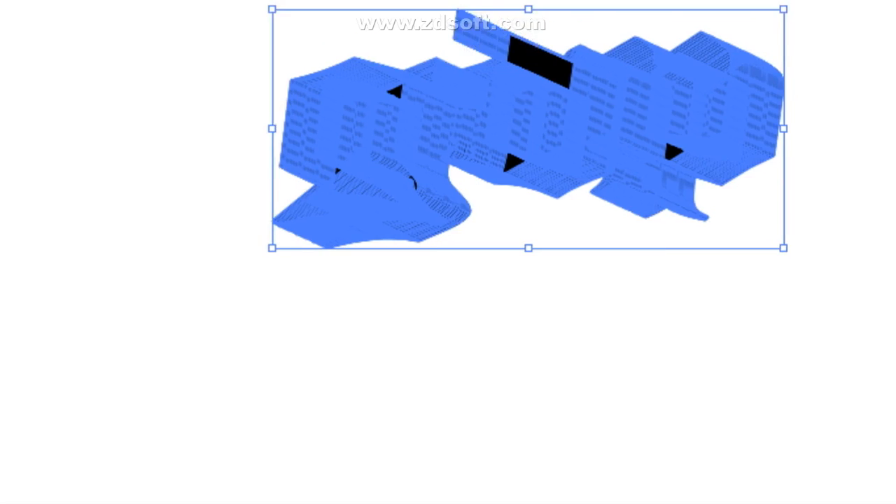
pyautogui.rightClick(493, 56)
pyautogui.click(430, 243)
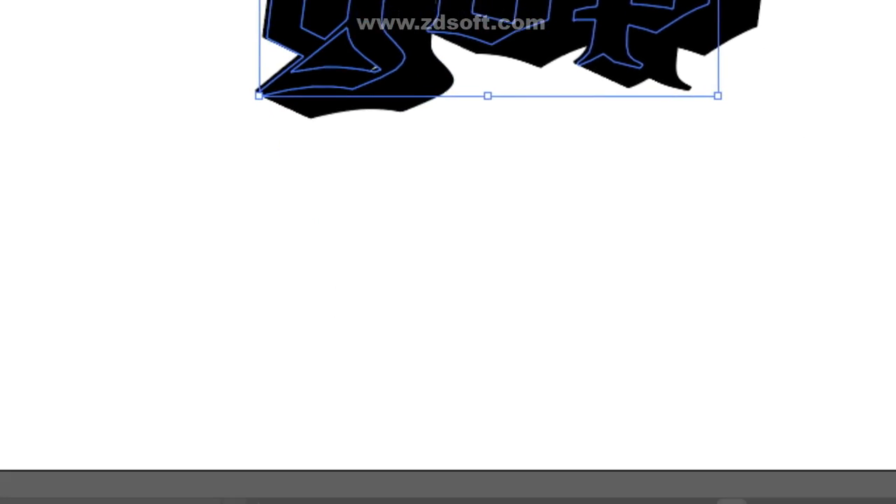
# Fill one inner layer of the ungrouped "gdp" lettering with bright blue (H 192°, S 92%, B 91%) and deselect it
pyautogui.click(630, 483)
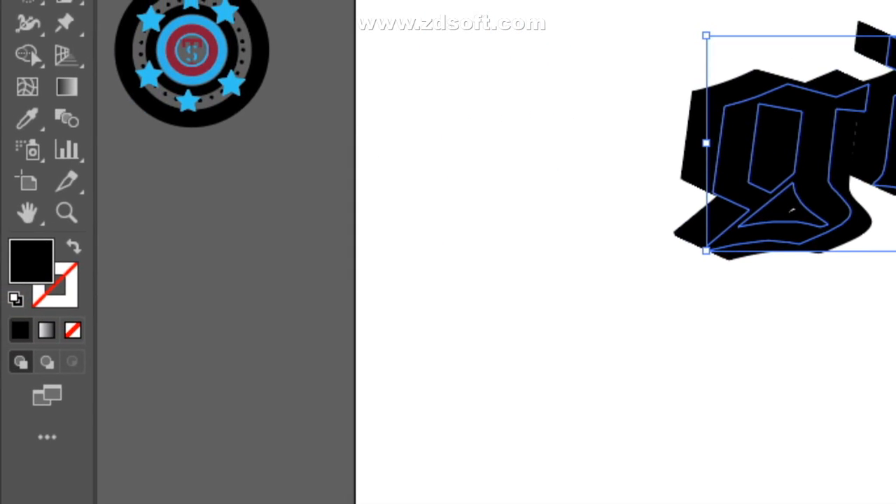
pyautogui.doubleClick(31, 254)
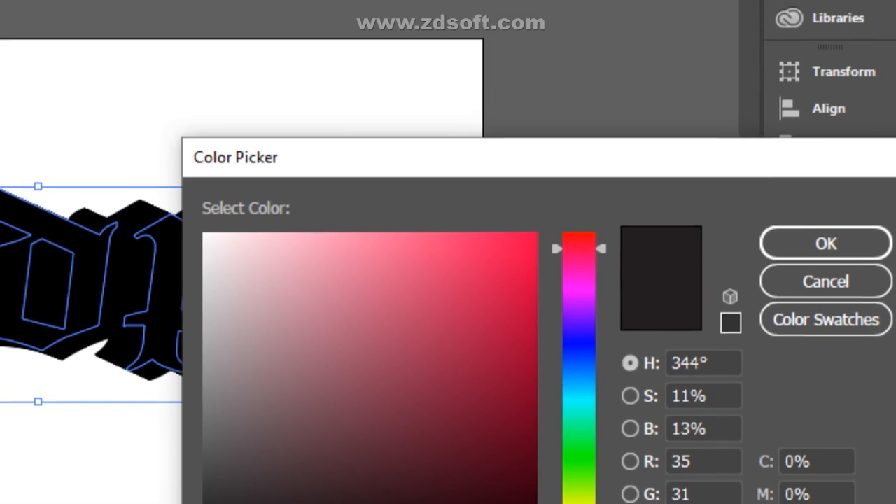
pyautogui.moveTo(584, 184); pyautogui.dragTo(584, 325)
pyautogui.click(510, 175)
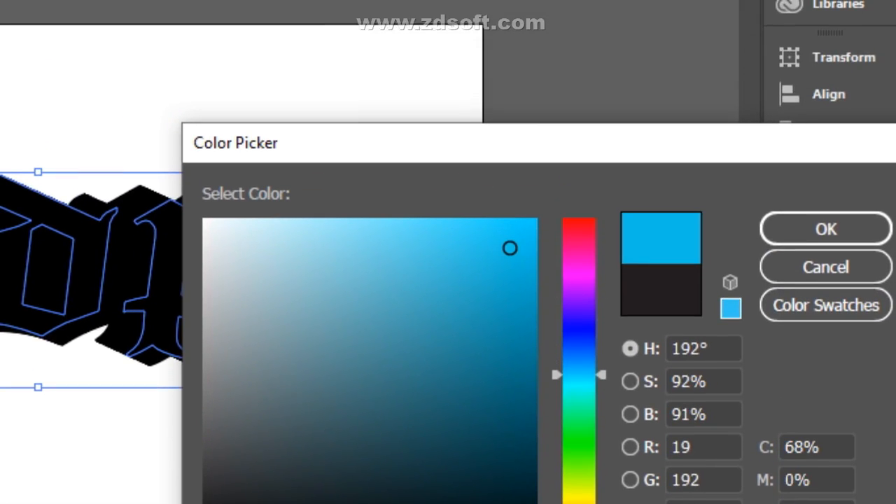
pyautogui.click(826, 156)
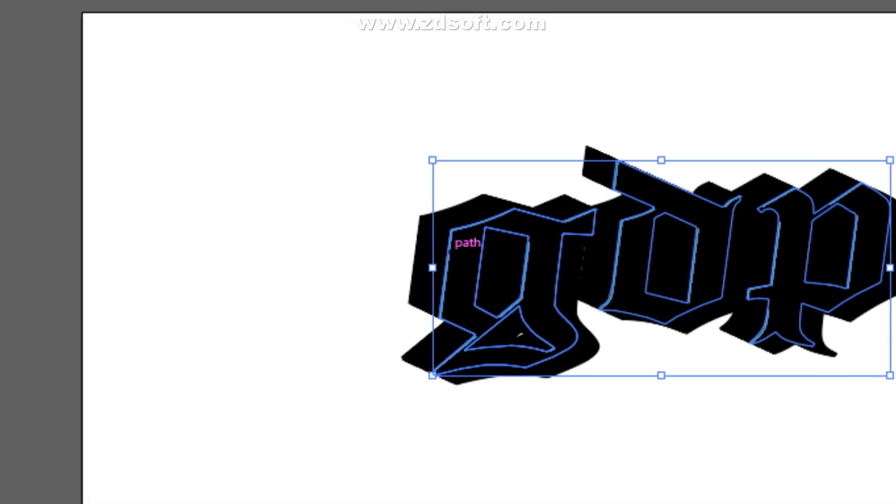
pyautogui.click(520, 414)
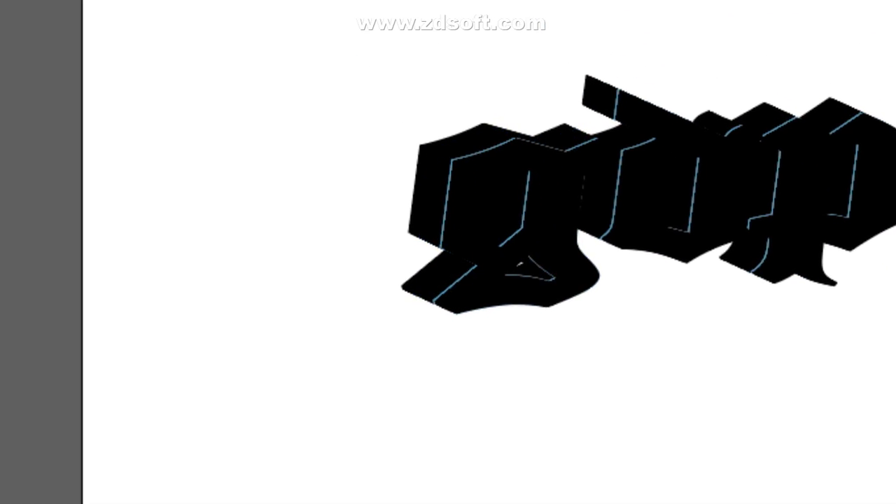
# Undo the blue colouring and the ungrouping of the expanded "gdp" layers
pyautogui.click(522, 362)
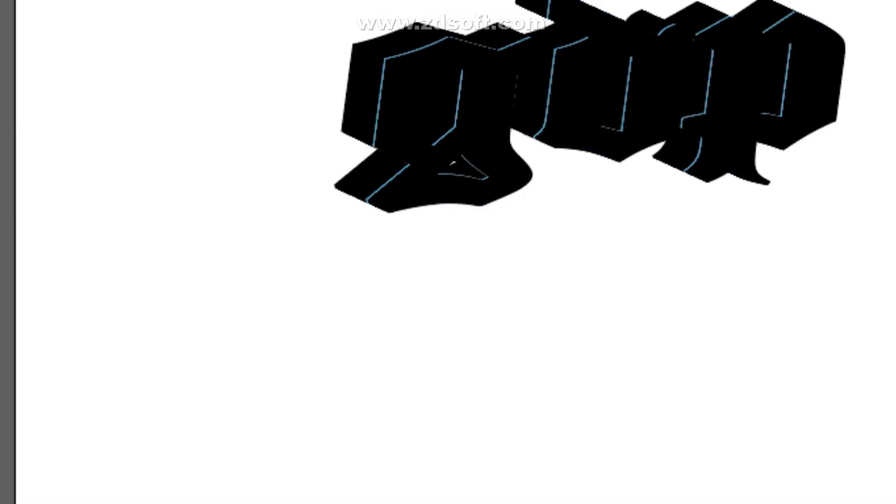
pyautogui.click(529, 285)
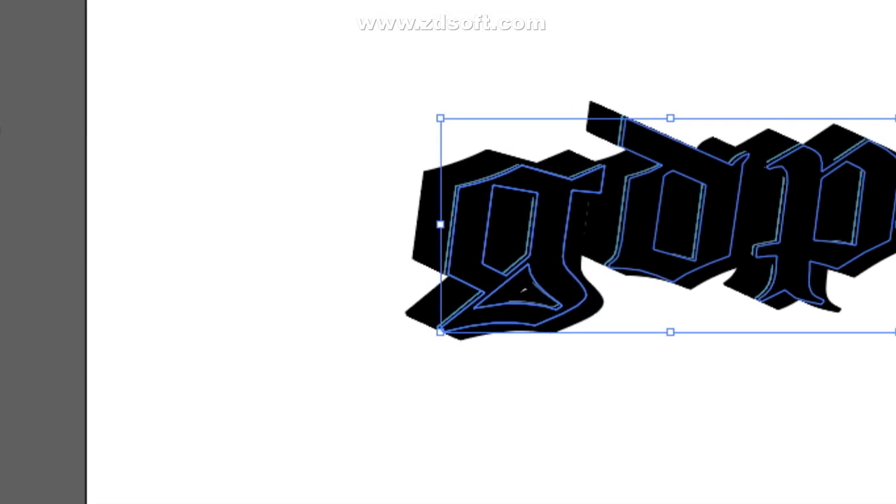
pyautogui.click(497, 414)
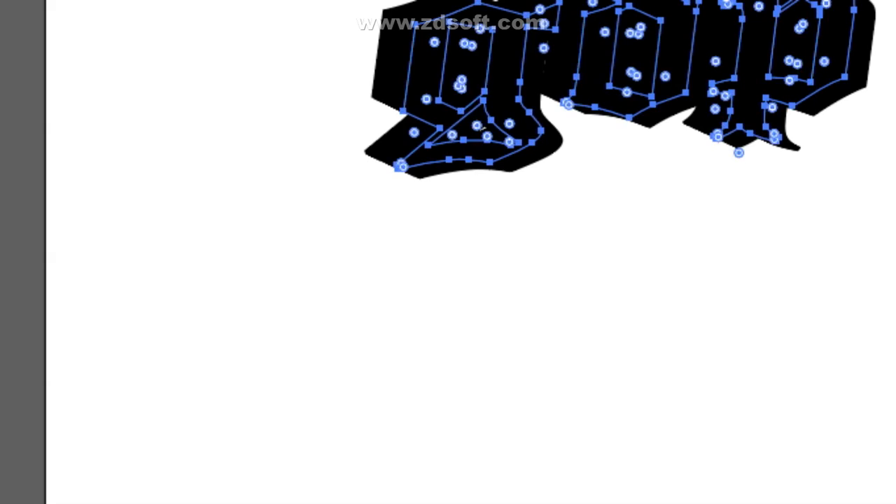
pyautogui.click(482, 128)
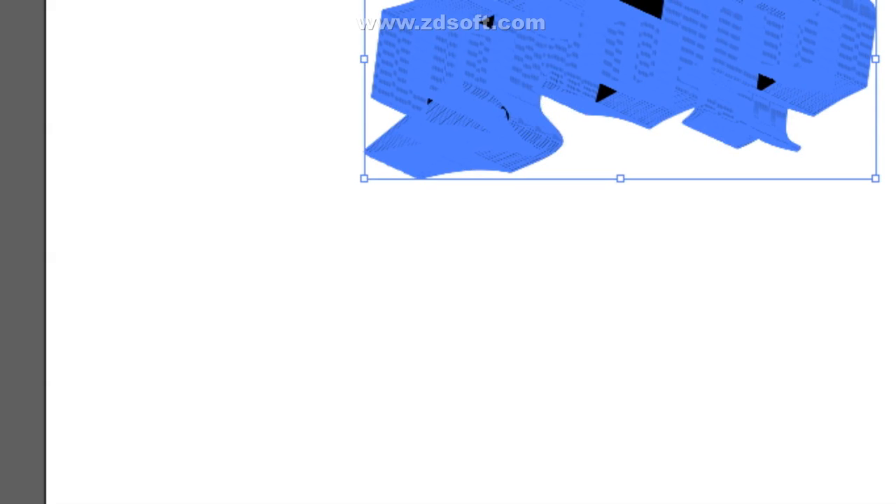
pyautogui.click(549, 299)
pyautogui.click(603, 92)
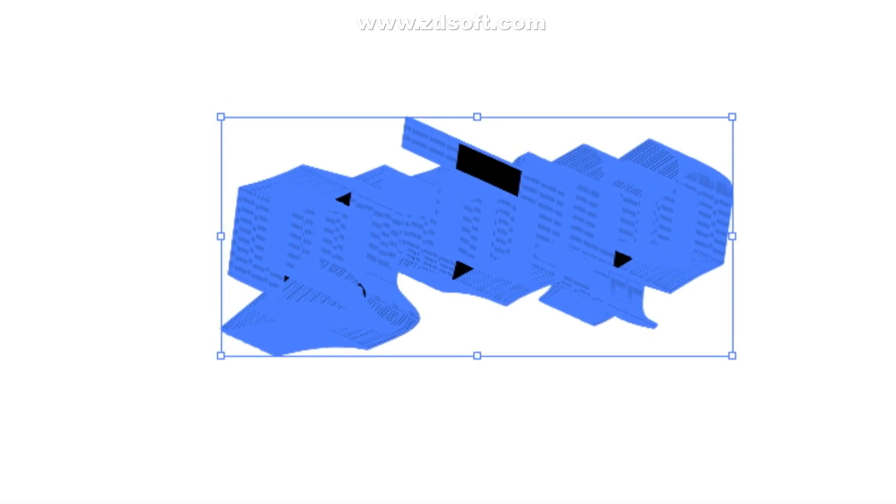
# Ungroup the expanded "gdp" layers again and fill one inner layer with pinkish red (H 344°, S 94%, B 93%)
pyautogui.rightClick(565, 48)
pyautogui.click(524, 470)
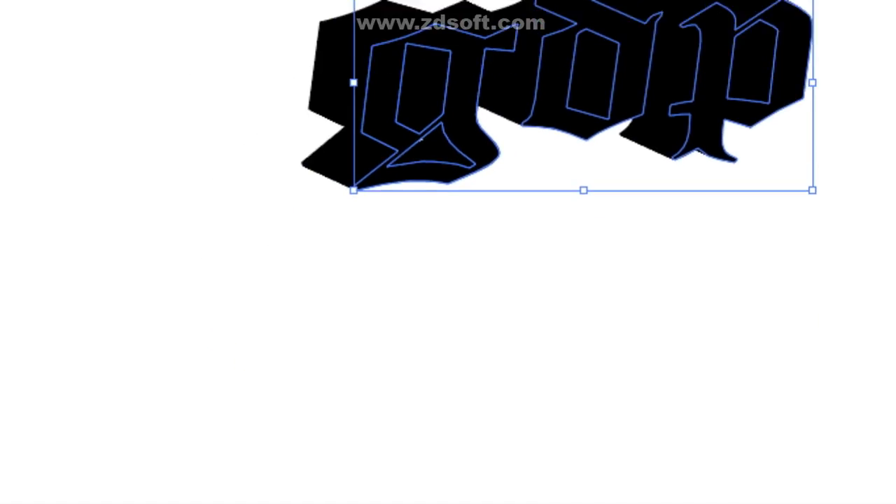
pyautogui.click(443, 424)
pyautogui.moveTo(382, 245); pyautogui.dragTo(380, 244)
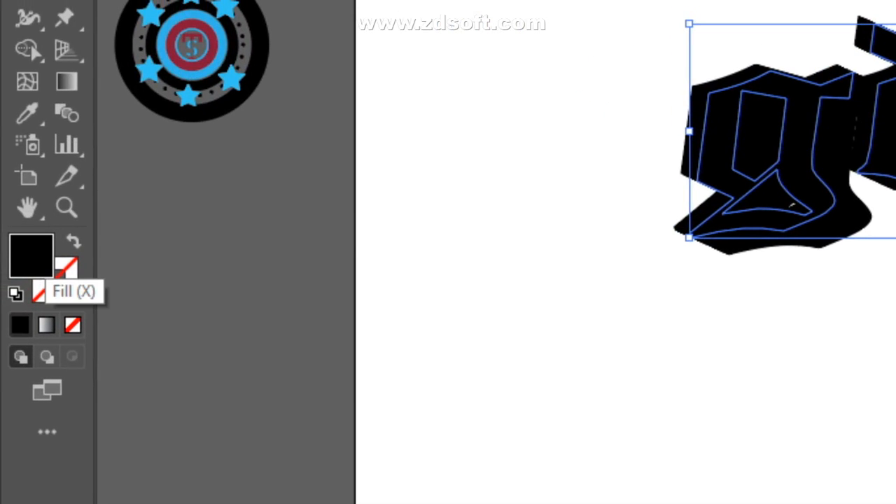
pyautogui.doubleClick(31, 255)
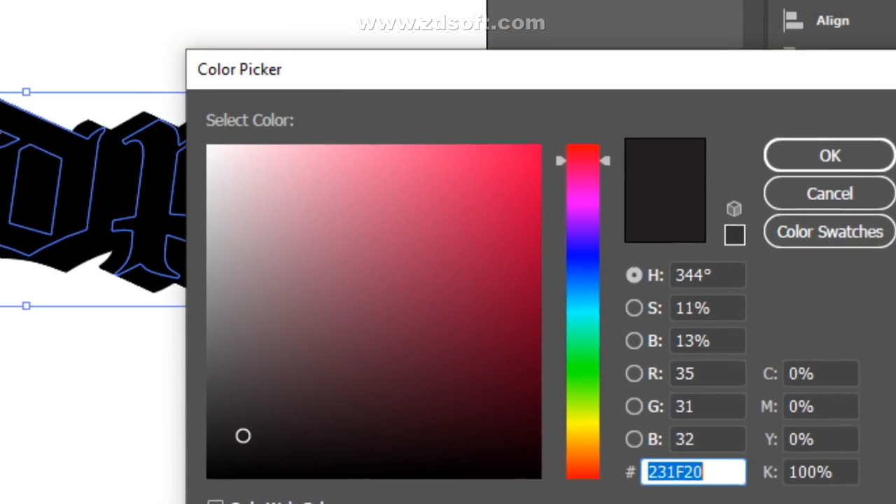
pyautogui.click(521, 166)
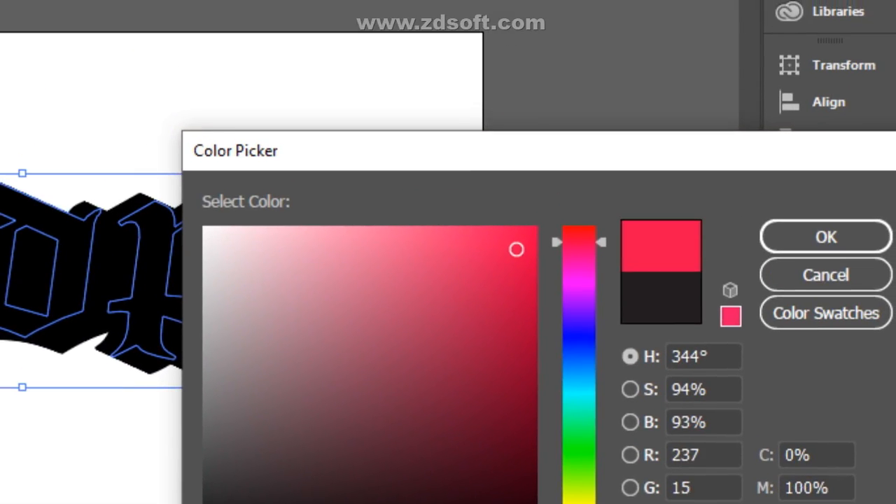
pyautogui.click(830, 156)
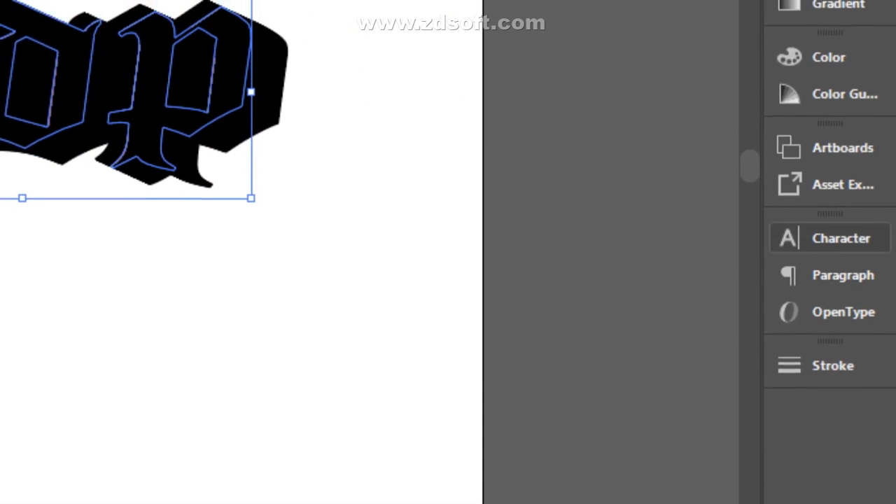
# Deselect the lettering, show the stroke settings and set the stroke weight to 314 pt
pyautogui.click(833, 211)
pyautogui.click(833, 339)
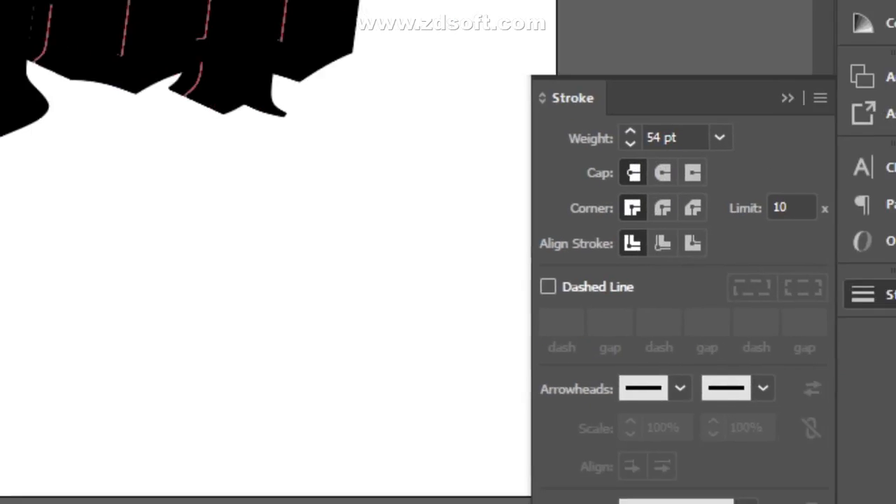
pyautogui.click(678, 138)
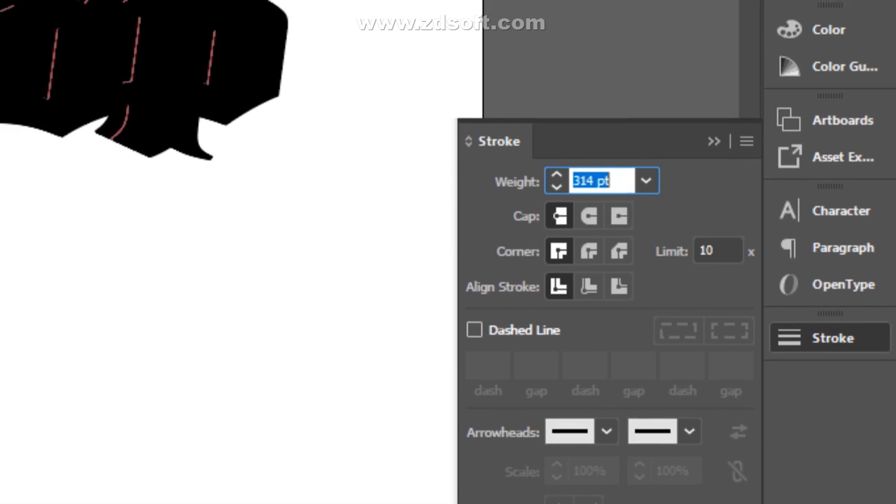
# Select the whole expanded "gdp" lettering, delete it and undo the deletion
pyautogui.click(546, 83)
pyautogui.click(464, 224)
pyautogui.click(427, 490)
pyautogui.click(502, 149)
pyautogui.click(844, 183)
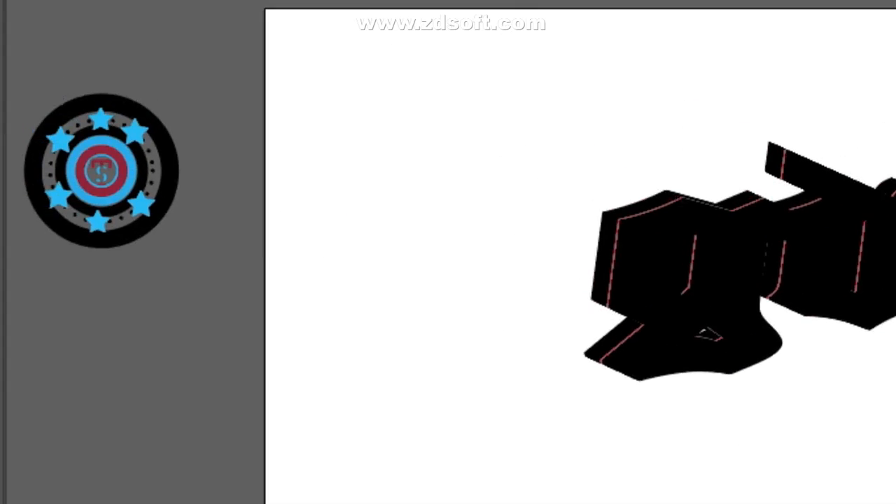
pyautogui.moveTo(438, 230); pyautogui.dragTo(561, 280)
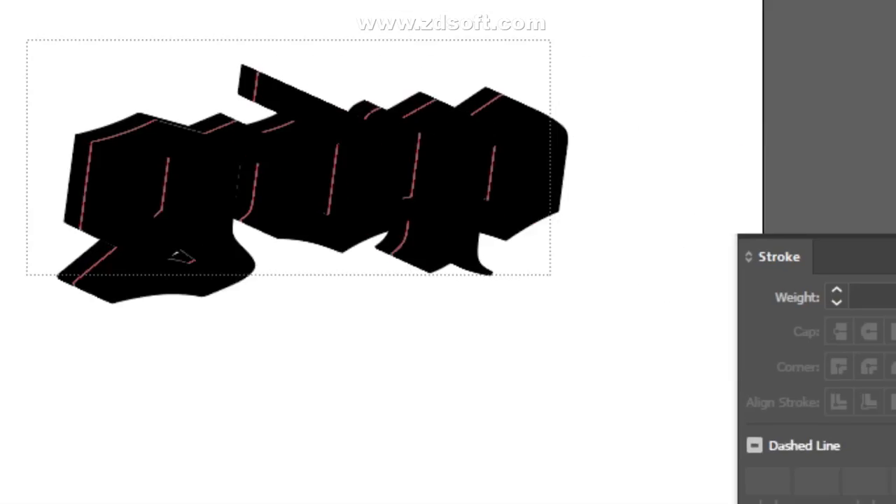
pyautogui.press('Delete')
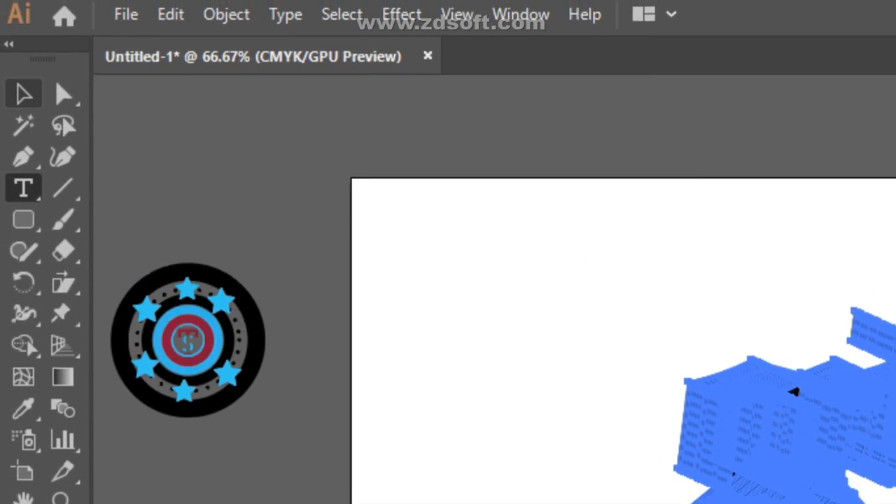
# Ungroup the expanded "gdp" lettering into separate letter shapes and deselect them
pyautogui.rightClick(887, 421)
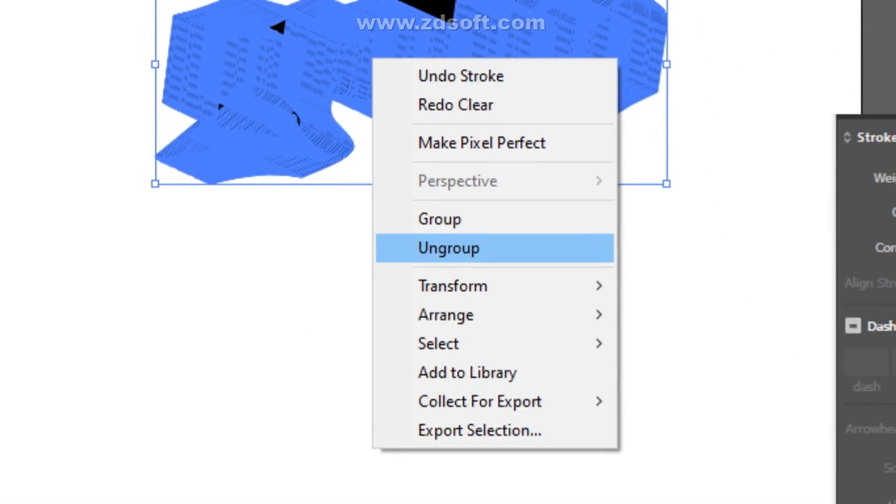
pyautogui.click(448, 248)
pyautogui.click(452, 245)
pyautogui.click(422, 49)
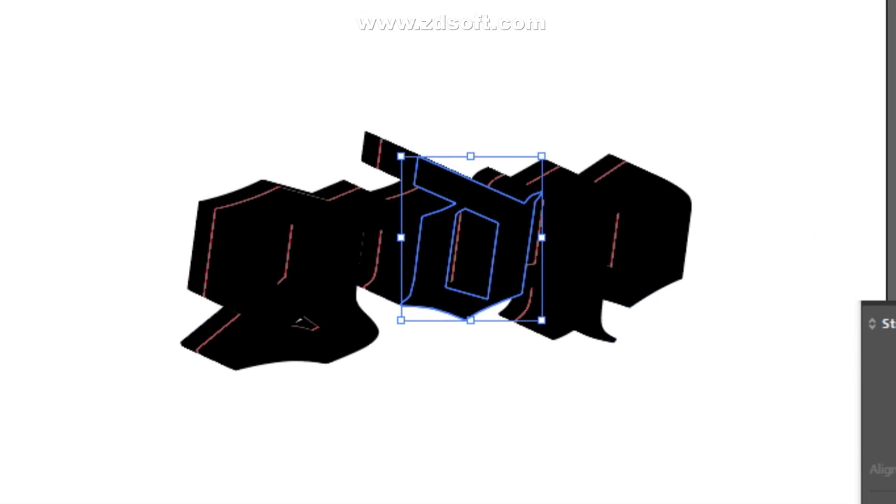
# Move two d shapes and one g shape out of the ungrouped stack to the space below the lettering
pyautogui.moveTo(483, 252); pyautogui.dragTo(423, 434)
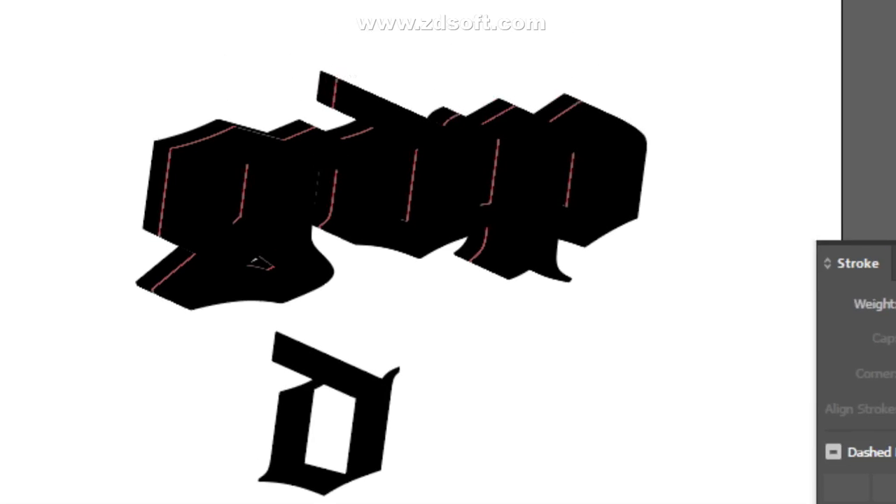
pyautogui.click(283, 330)
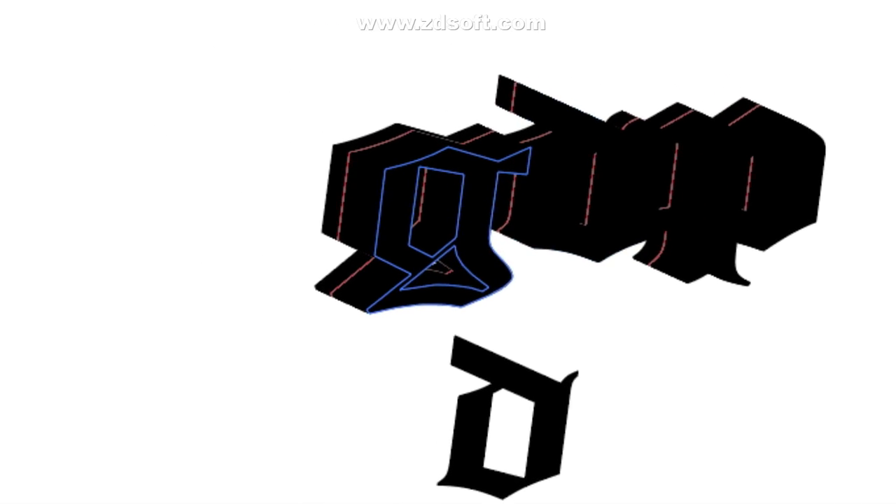
pyautogui.press('Delete')
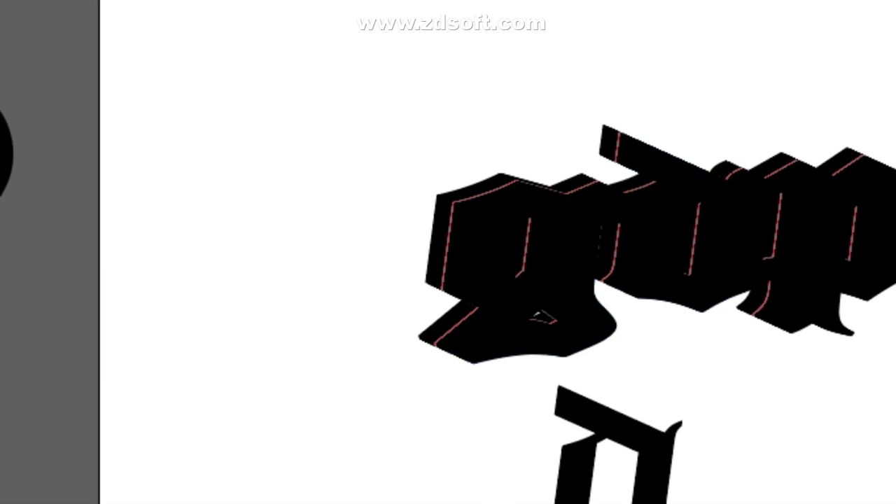
pyautogui.moveTo(467, 227); pyautogui.dragTo(836, 431)
pyautogui.moveTo(708, 230); pyautogui.dragTo(742, 343)
pyautogui.moveTo(500, 280); pyautogui.dragTo(239, 356)
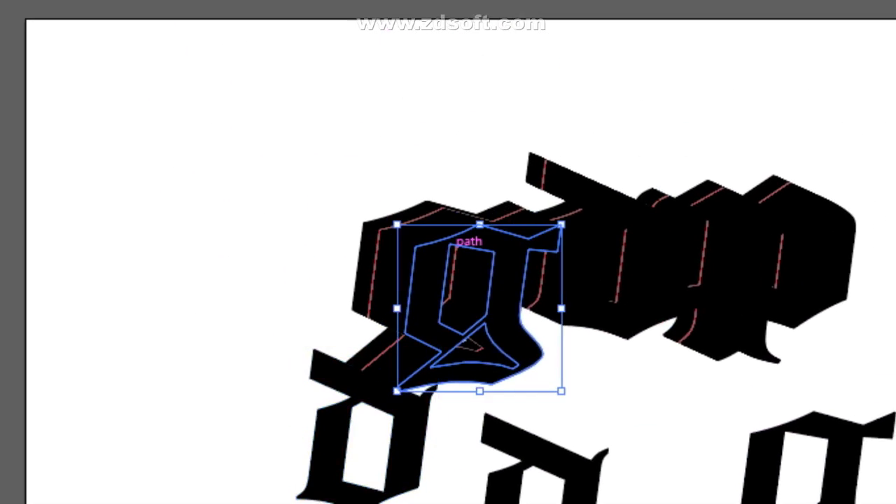
pyautogui.click(283, 156)
pyautogui.doubleClick(212, 306)
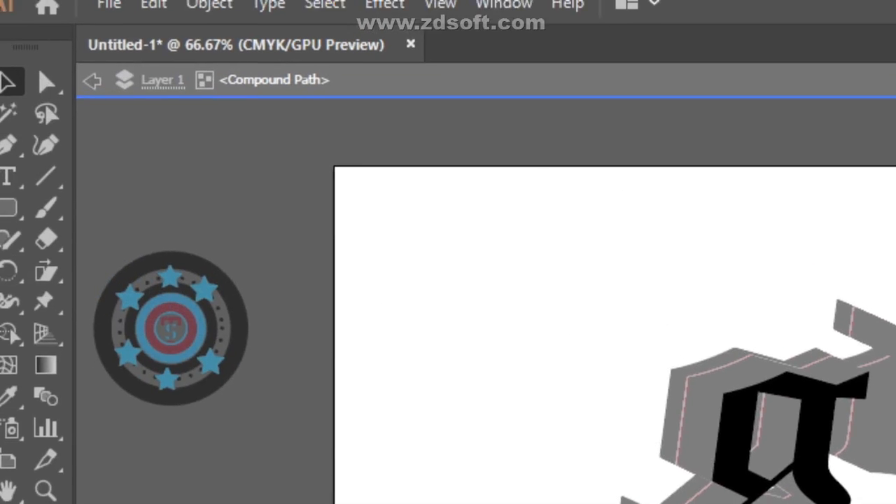
pyautogui.press('Escape')
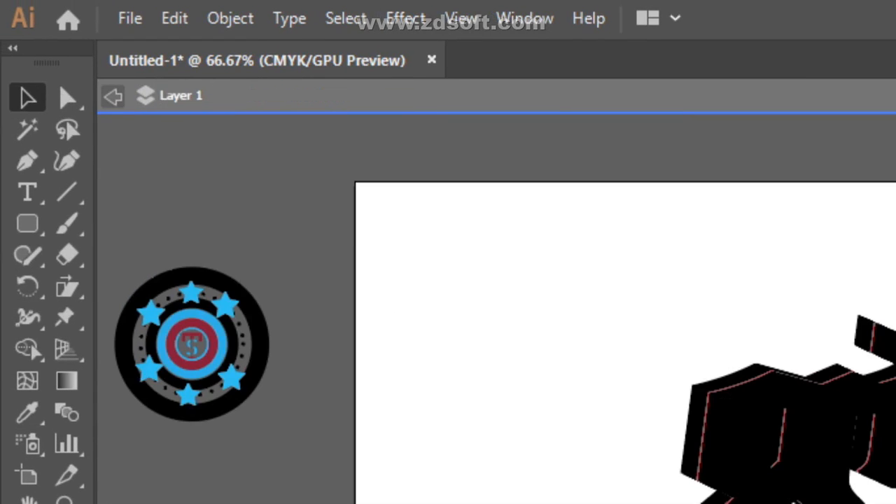
pyautogui.click(112, 97)
# Clear the "gdp" lettering off the artboard and add the blackletter text "boy" in its place
pyautogui.moveTo(617, 360); pyautogui.dragTo(540, 281)
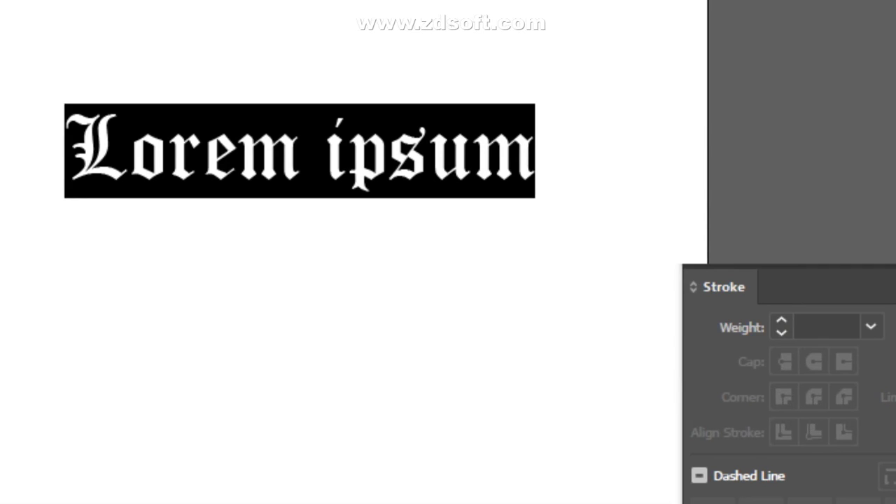
pyautogui.press('BackSpace')
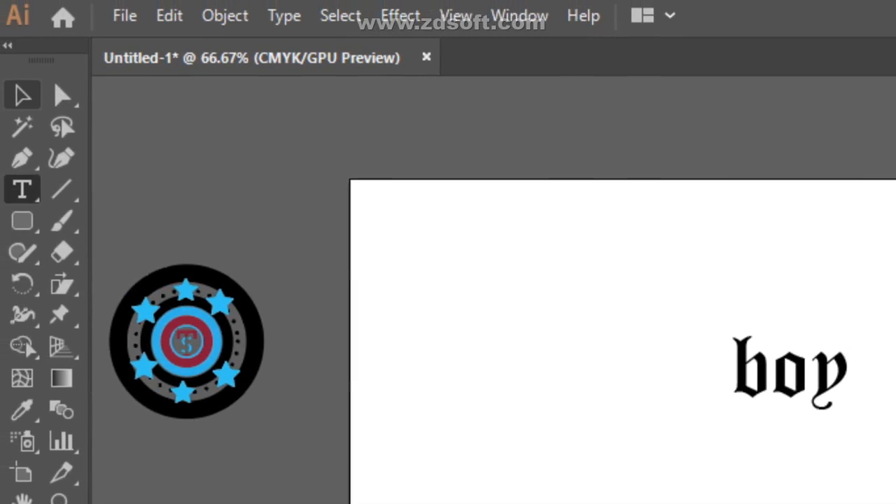
pyautogui.press('Escape')
# Enlarge the "boy" text and convert it to outlines
pyautogui.moveTo(452, 257); pyautogui.dragTo(577, 359)
pyautogui.rightClick(471, 266)
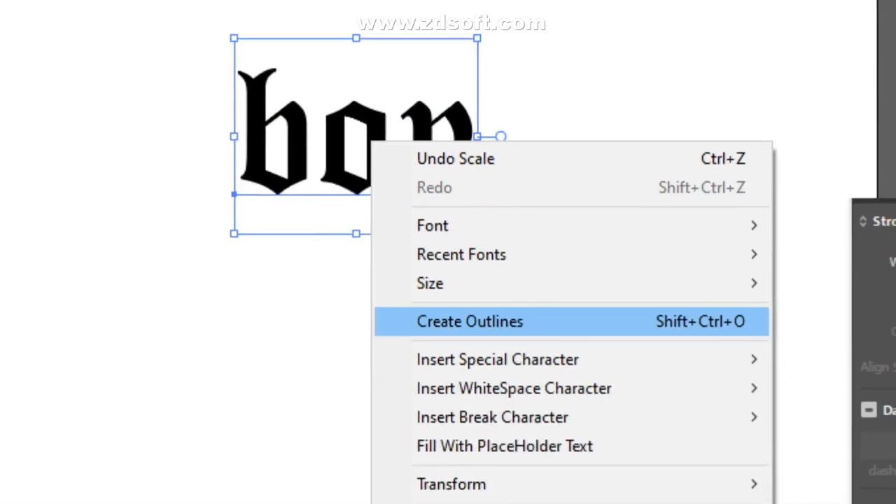
pyautogui.click(469, 321)
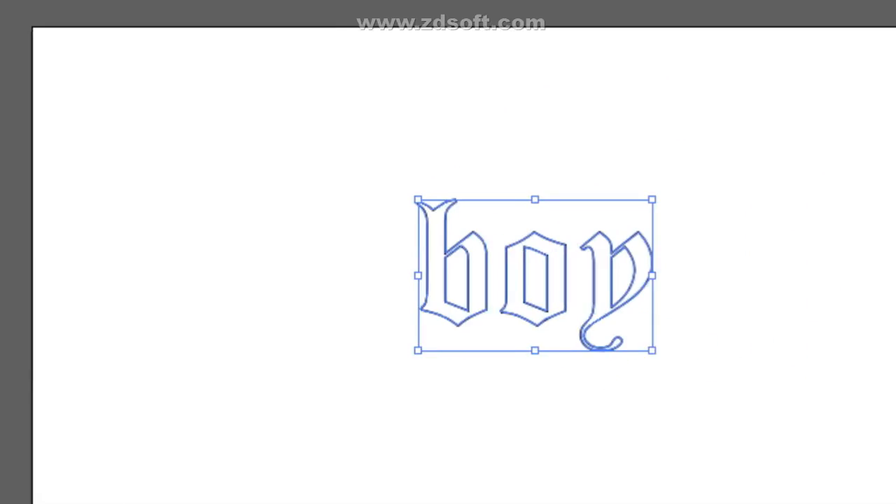
# Fill the outlined "boy" lettering with turquoise
pyautogui.doubleClick(30, 263)
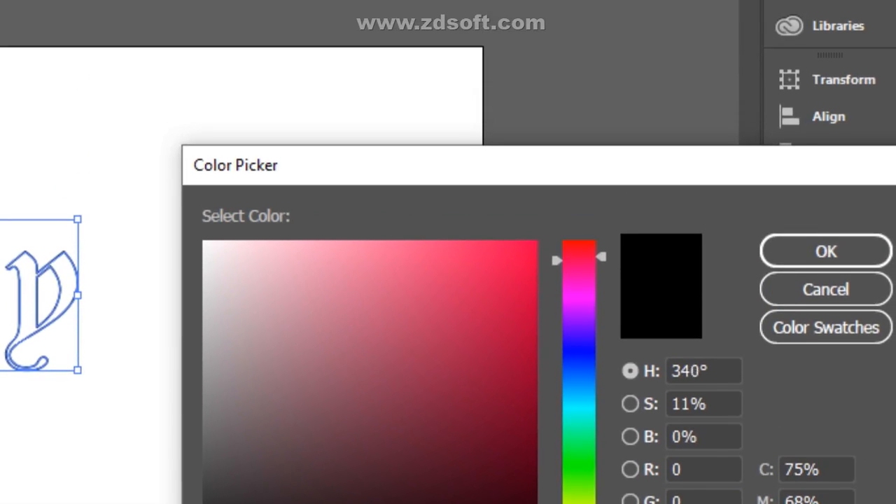
pyautogui.moveTo(618, 13); pyautogui.dragTo(619, 138)
pyautogui.moveTo(580, 295); pyautogui.dragTo(580, 327)
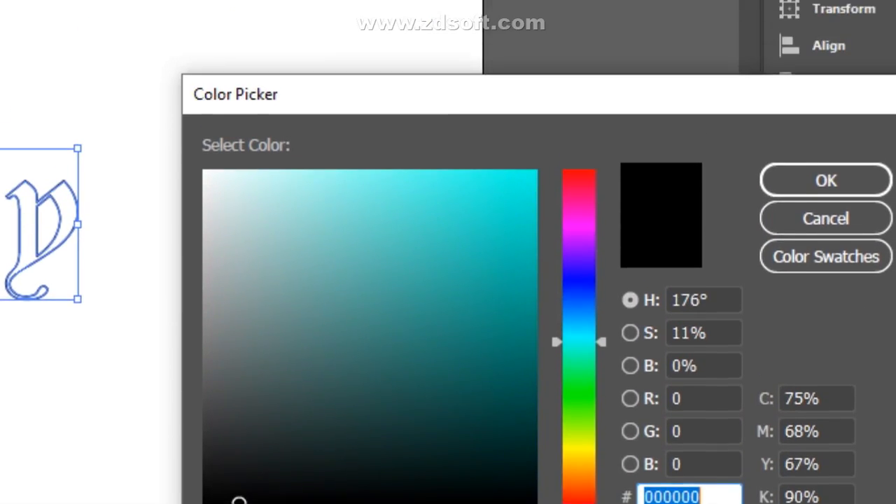
pyautogui.click(521, 185)
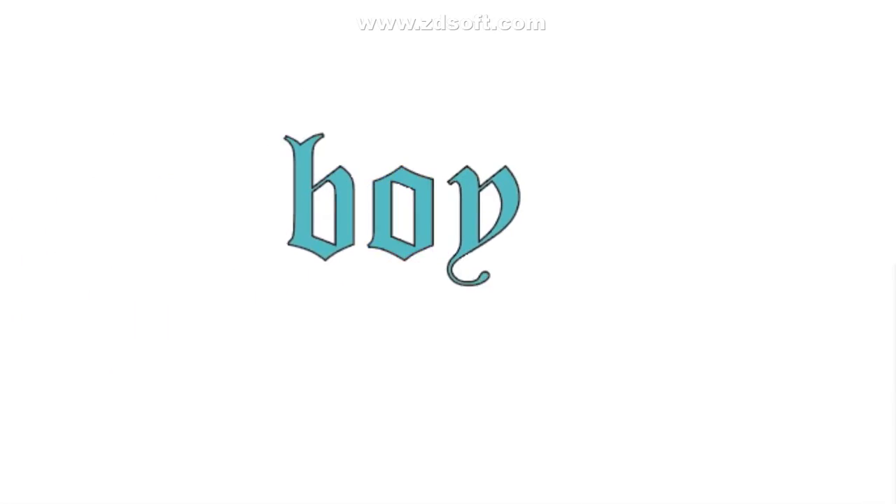
# Give the "boy" lettering a black stroke of 9 pt aligned to the outside
pyautogui.moveTo(493, 214); pyautogui.dragTo(497, 238)
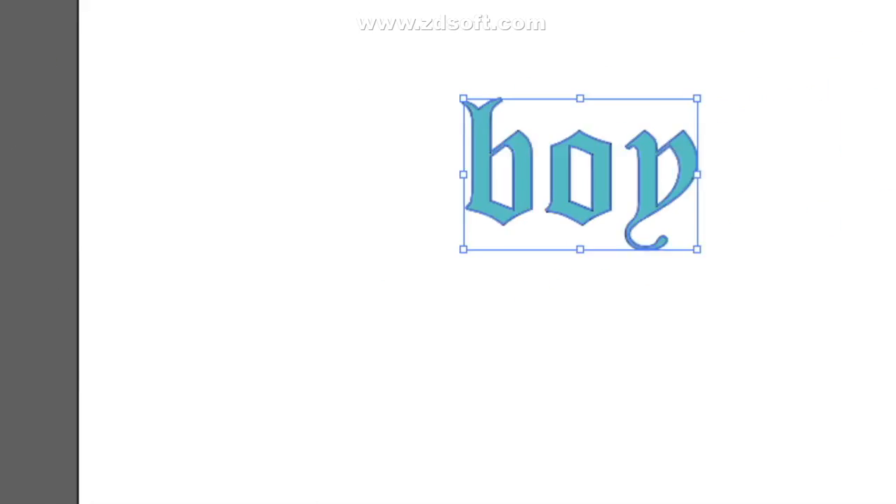
pyautogui.click(308, 168)
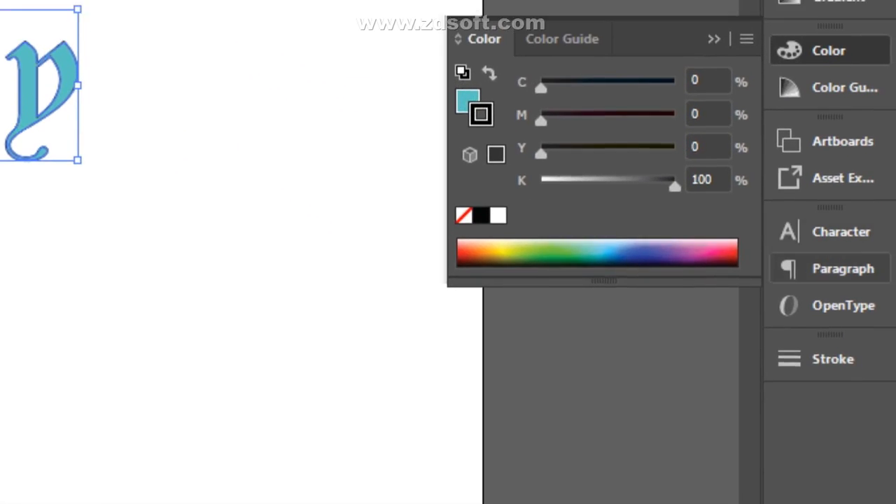
pyautogui.click(832, 359)
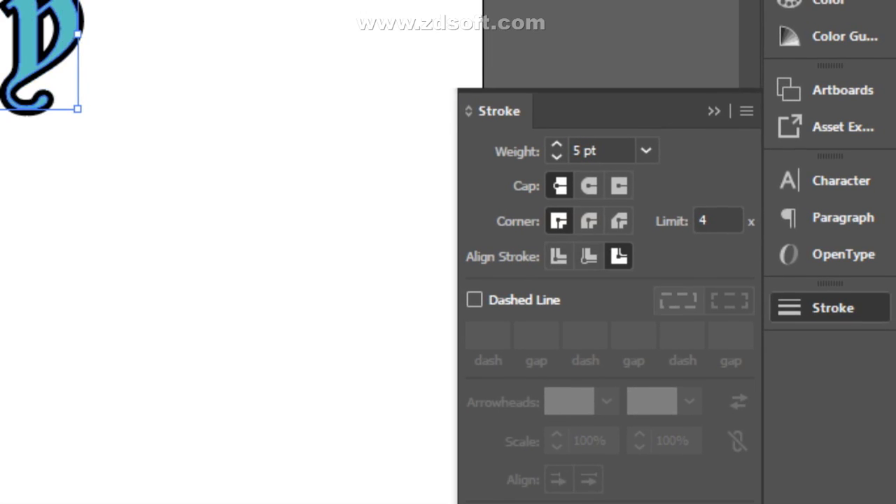
pyautogui.click(631, 283)
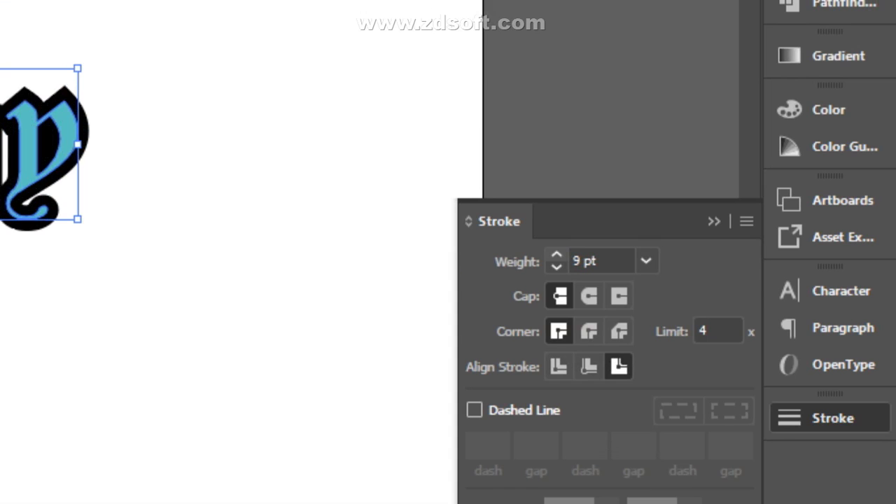
pyautogui.click(364, 315)
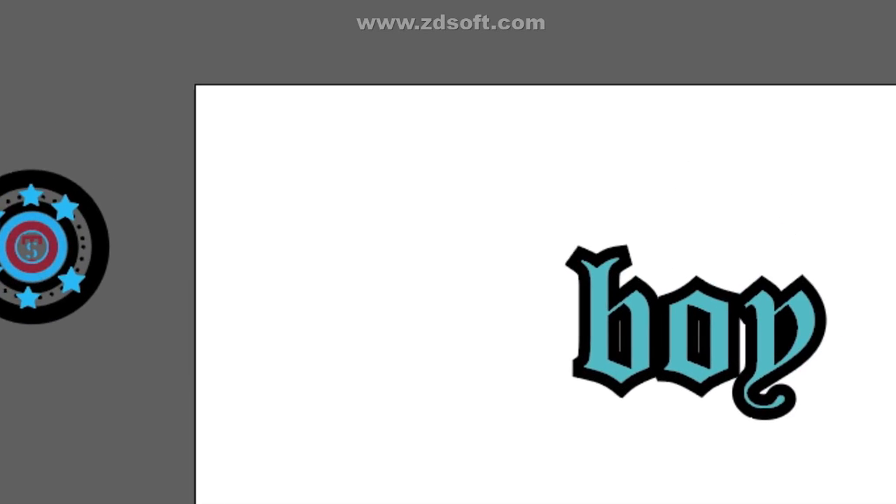
# Scale the outlined "boy" lettering up to roughly twice its size on the artboard
pyautogui.click(821, 333)
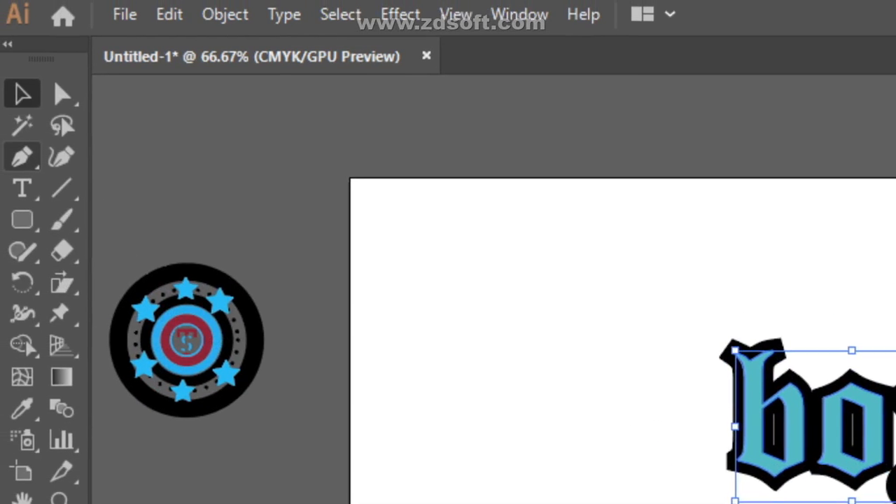
pyautogui.click(23, 158)
pyautogui.click(137, 161)
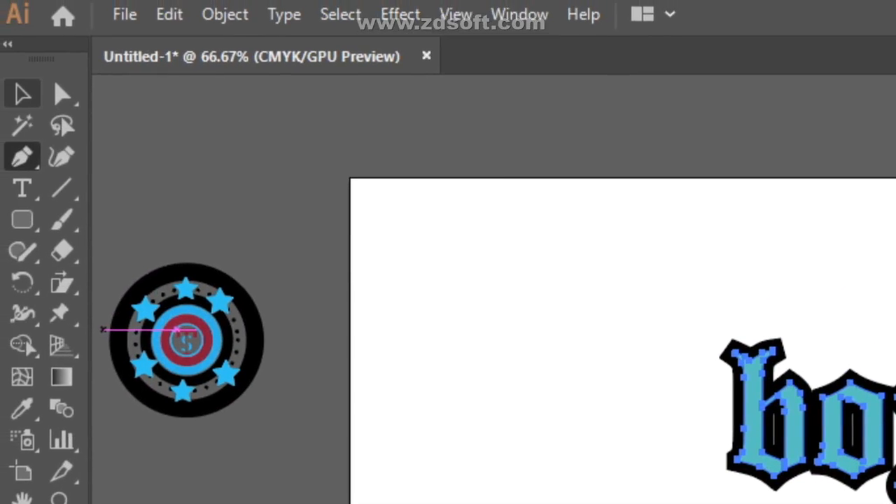
pyautogui.click(23, 94)
pyautogui.moveTo(450, 268); pyautogui.dragTo(728, 448)
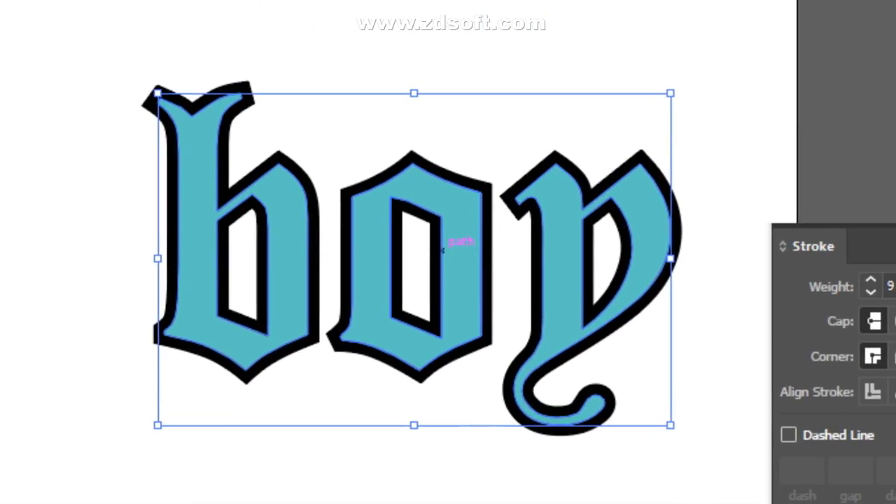
# Try placing an overlapping copy of the "boy" lettering diagonally below the original, and undo it
pyautogui.moveTo(443, 250); pyautogui.dragTo(243, 187)
pyautogui.click(511, 28)
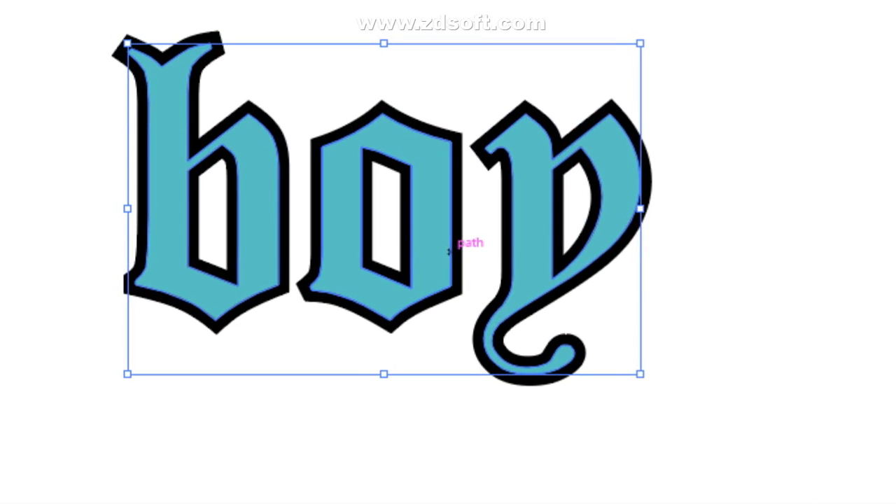
pyautogui.moveTo(449, 251); pyautogui.dragTo(509, 255)
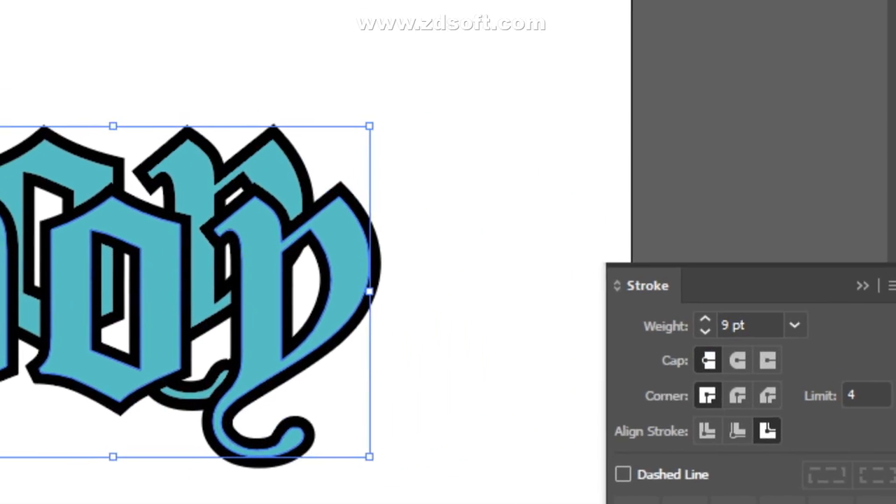
pyautogui.click(719, 358)
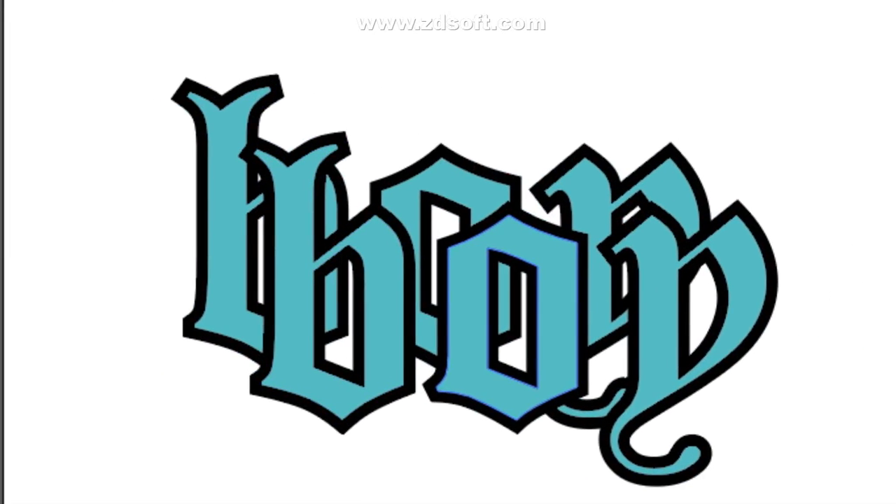
pyautogui.hotkey('ctrl', 'z')
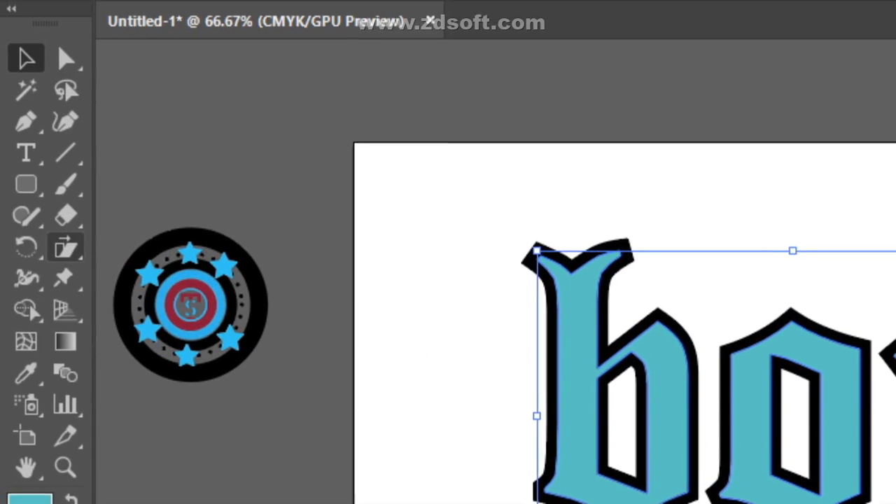
pyautogui.click(66, 246)
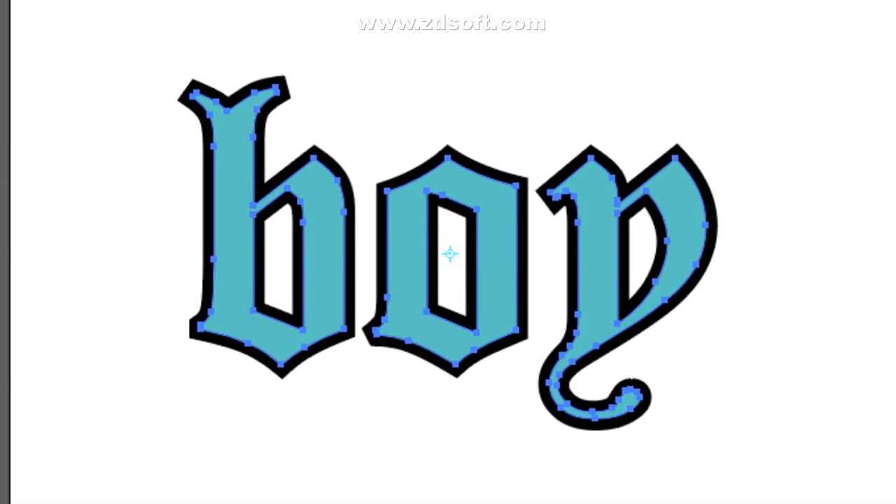
pyautogui.moveTo(451, 254); pyautogui.dragTo(313, 265)
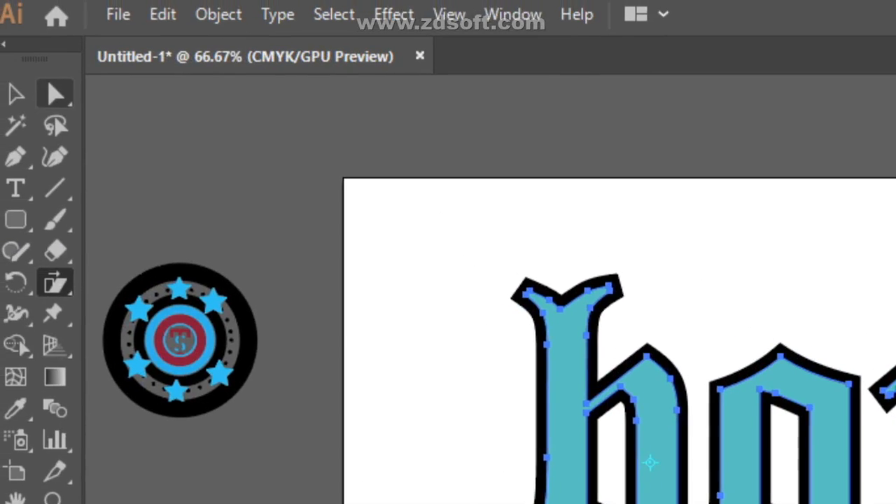
pyautogui.click(55, 94)
pyautogui.moveTo(466, 259); pyautogui.dragTo(478, 238)
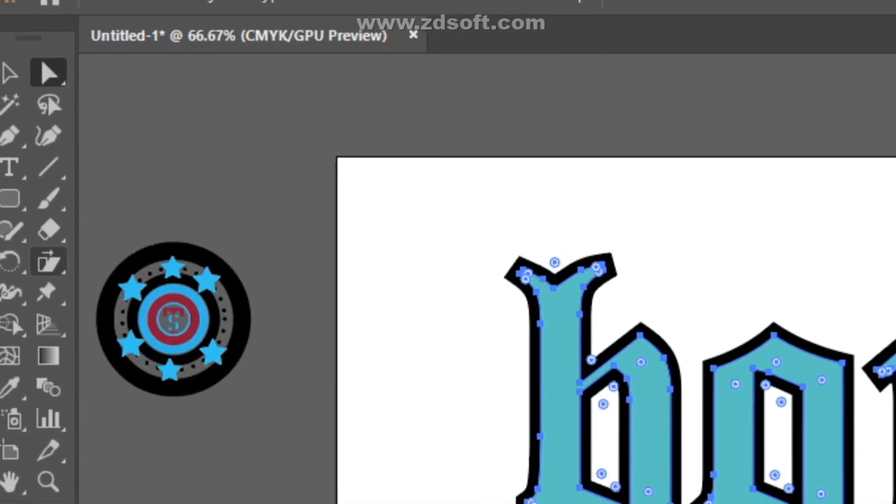
# Shear the outlined "boy" lettering about a reference point inside the "b" so it rises and leans to the right
pyautogui.click(49, 261)
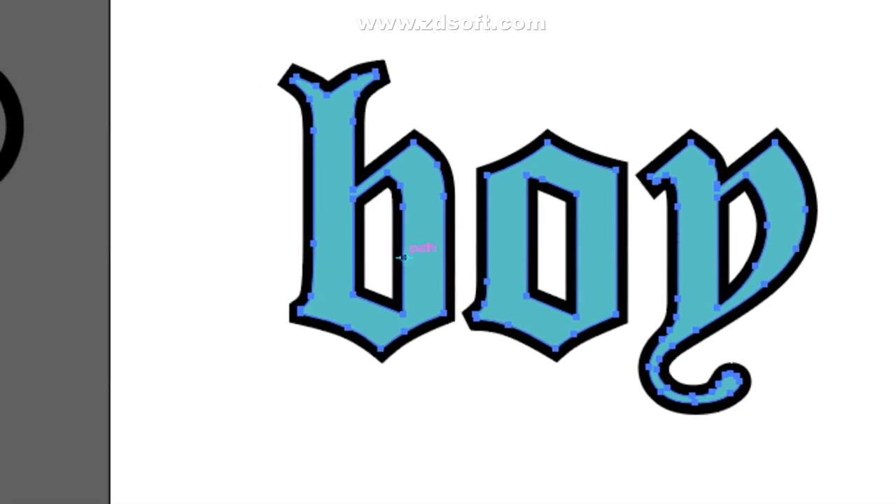
pyautogui.click(361, 281)
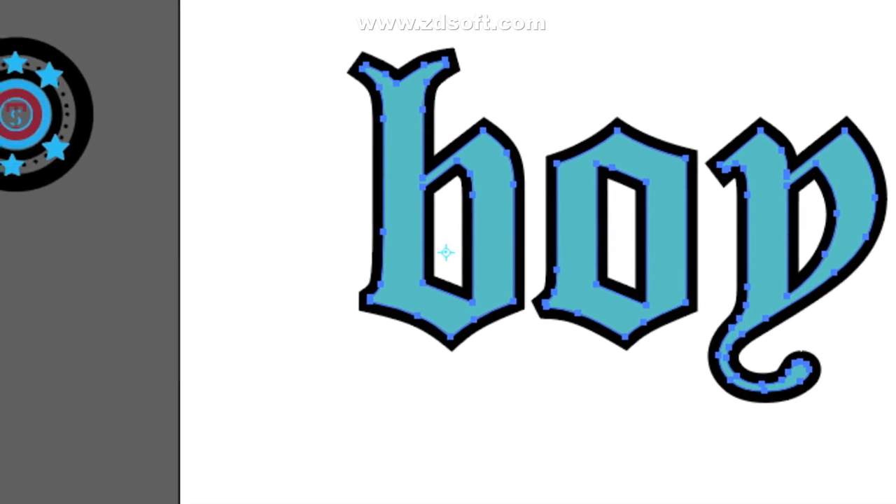
pyautogui.click(471, 246)
pyautogui.moveTo(874, 199); pyautogui.dragTo(882, 186)
pyautogui.moveTo(449, 245); pyautogui.dragTo(460, 181)
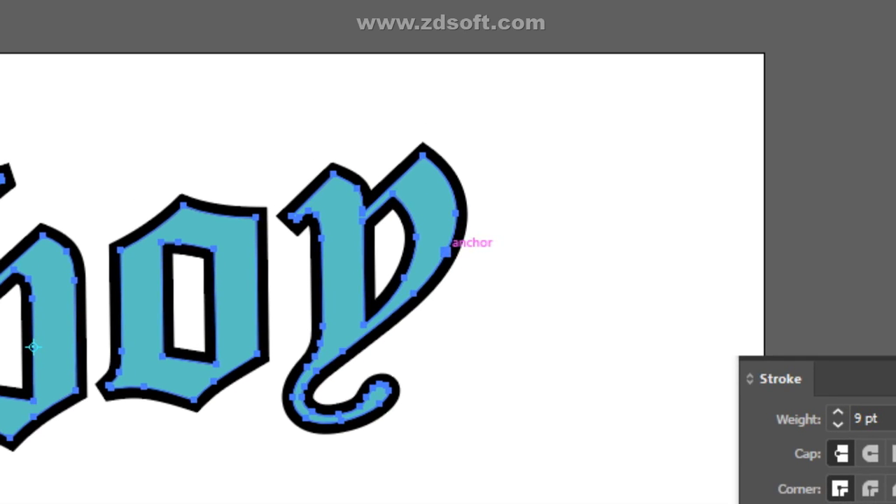
pyautogui.moveTo(449, 253); pyautogui.dragTo(442, 307)
pyautogui.moveTo(448, 249); pyautogui.dragTo(503, 253)
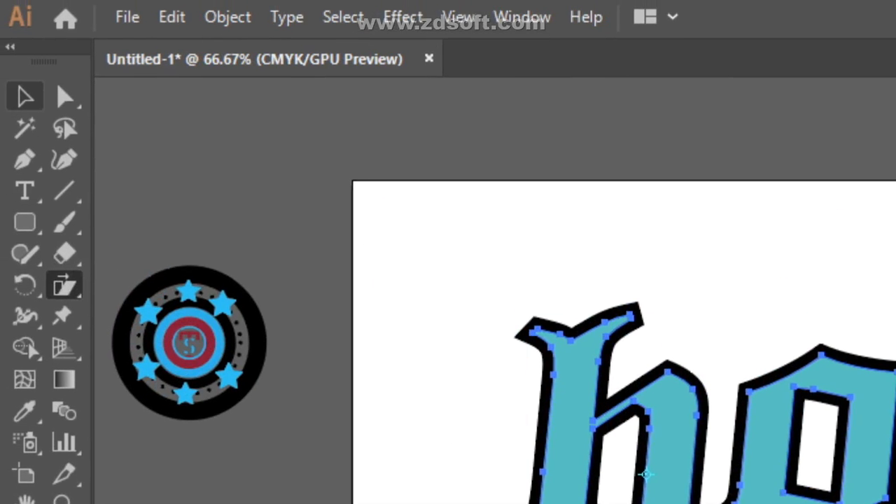
pyautogui.click(26, 97)
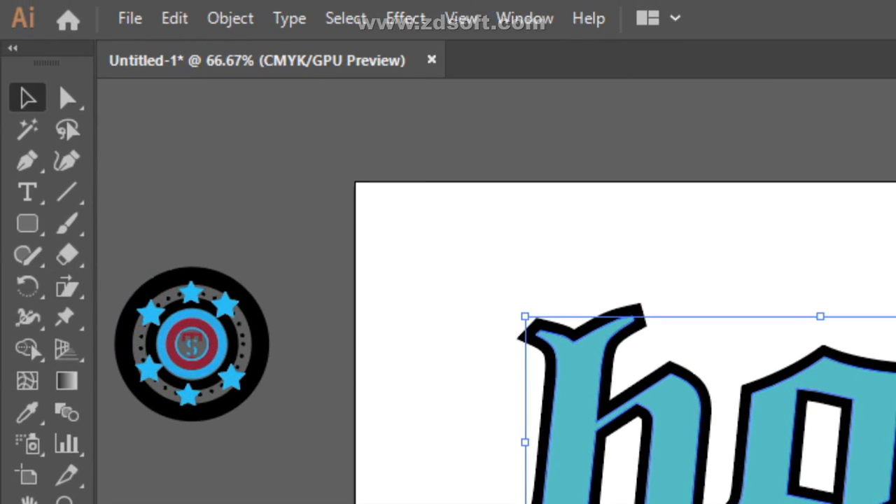
# Try placing a slightly offset copy over the sheared "boy" lettering, and delete the copy
pyautogui.click(337, 200)
pyautogui.click(447, 242)
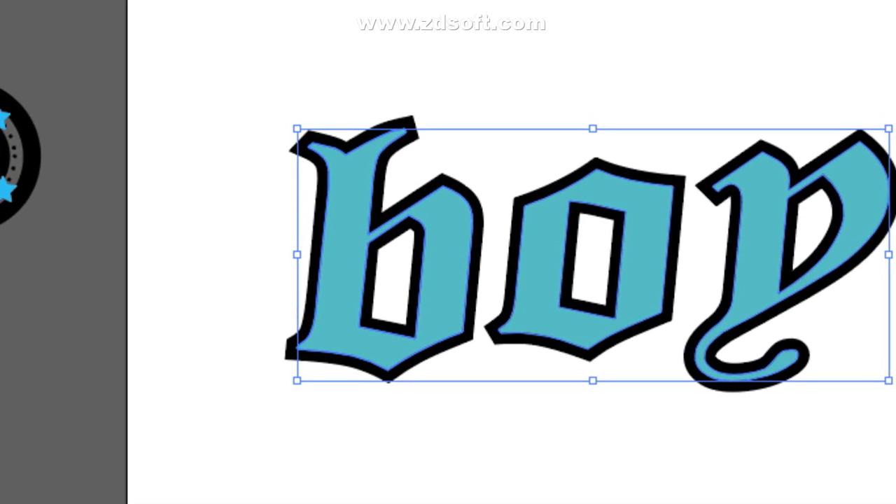
pyautogui.moveTo(449, 253); pyautogui.dragTo(620, 417)
pyautogui.moveTo(598, 273)
pyautogui.mouseDown()
pyautogui.moveTo(591, 234)
pyautogui.moveTo(595, 256)
pyautogui.moveTo(581, 256)
pyautogui.moveTo(587, 248)
pyautogui.moveTo(600, 263)
pyautogui.mouseUp()
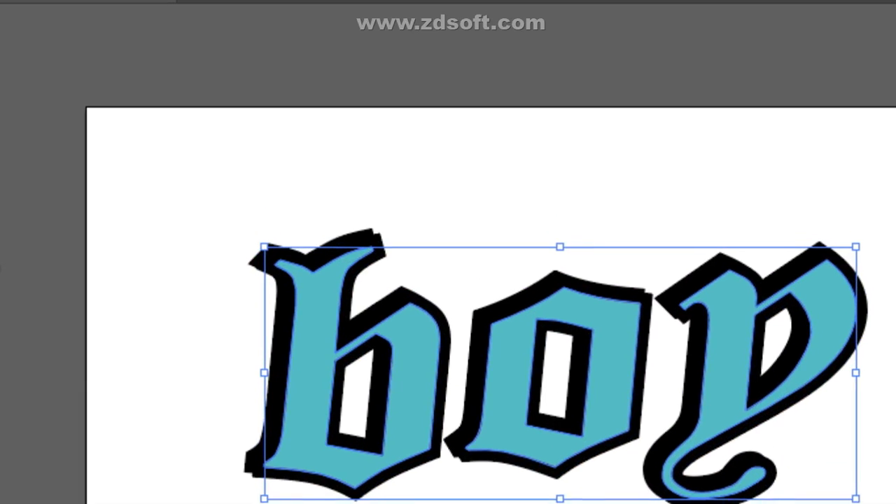
pyautogui.press('Delete')
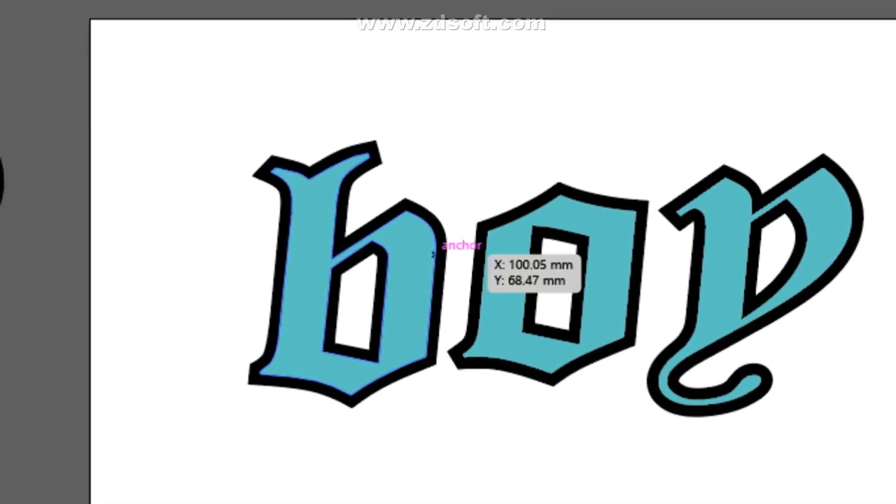
# Try layering a slightly enlarged copy of the sheared "boy" lettering in front of the original
pyautogui.click(429, 347)
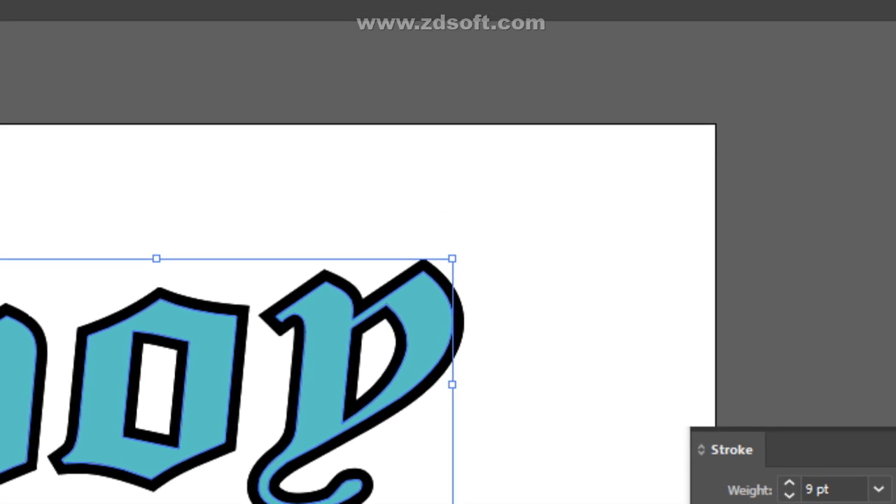
pyautogui.moveTo(453, 258)
pyautogui.mouseDown()
pyautogui.moveTo(509, 231)
pyautogui.moveTo(456, 248)
pyautogui.mouseUp()
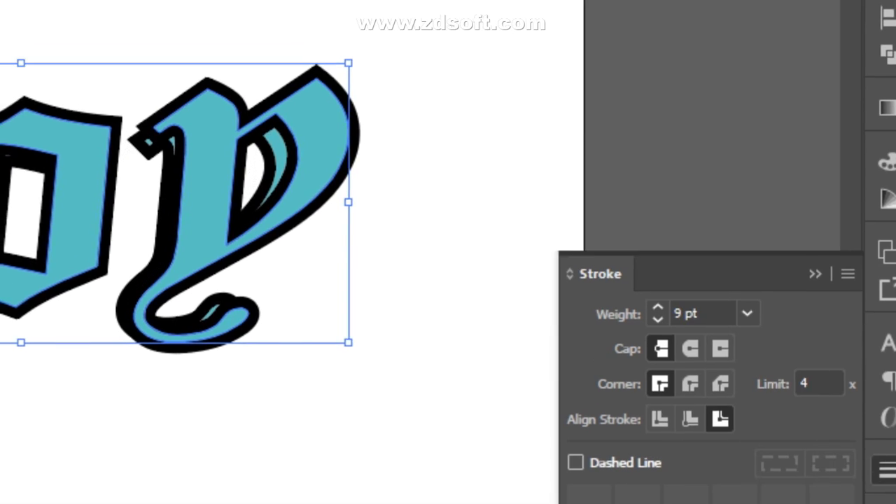
pyautogui.click(440, 334)
pyautogui.click(418, 226)
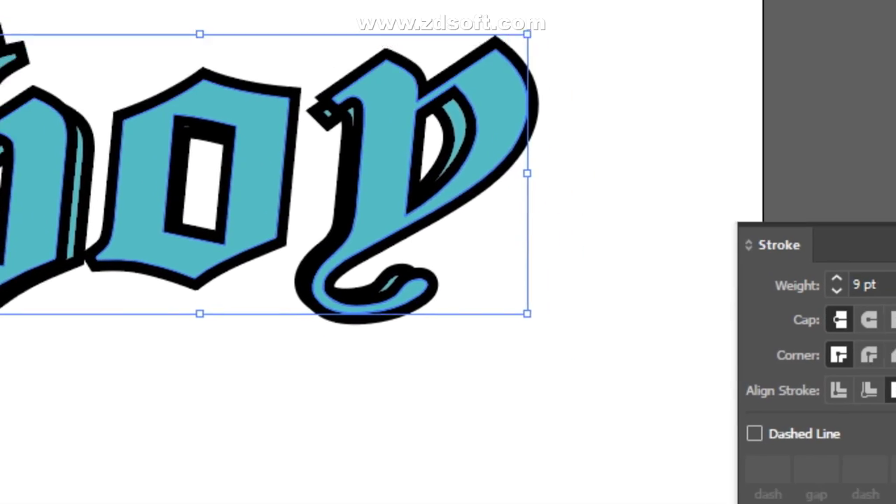
pyautogui.moveTo(451, 253); pyautogui.dragTo(456, 253)
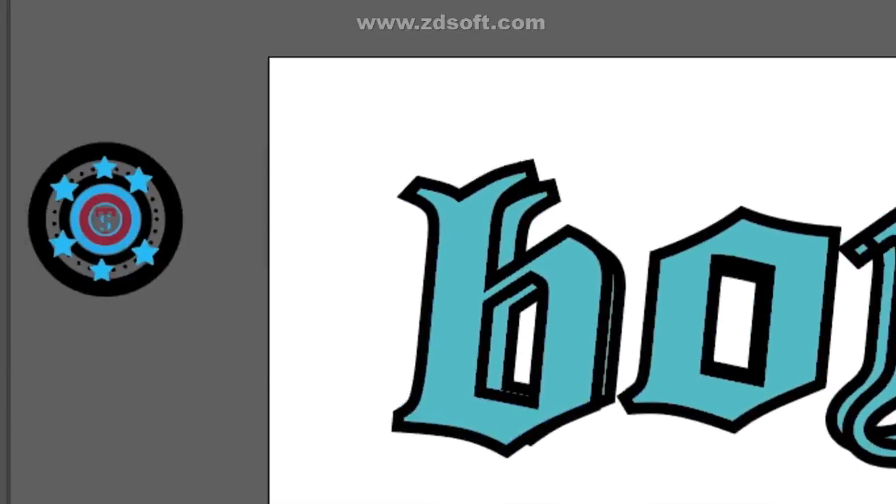
# Try merging the two overlapping "boy" letterings with Pathfinder Unite, and undo it
pyautogui.moveTo(394, 182); pyautogui.dragTo(810, 342)
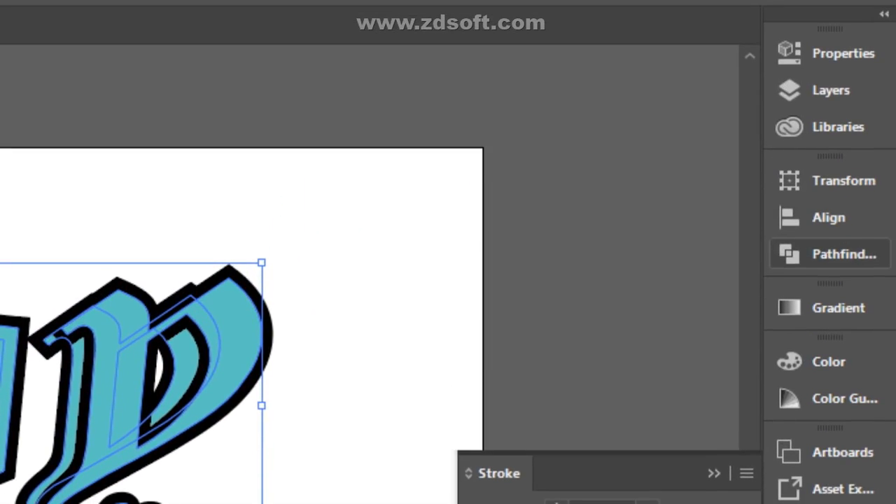
pyautogui.click(844, 254)
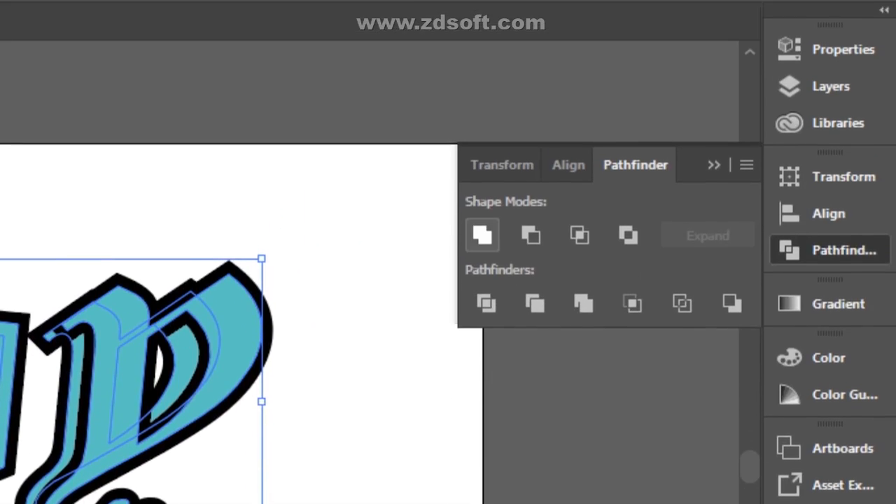
pyautogui.click(482, 239)
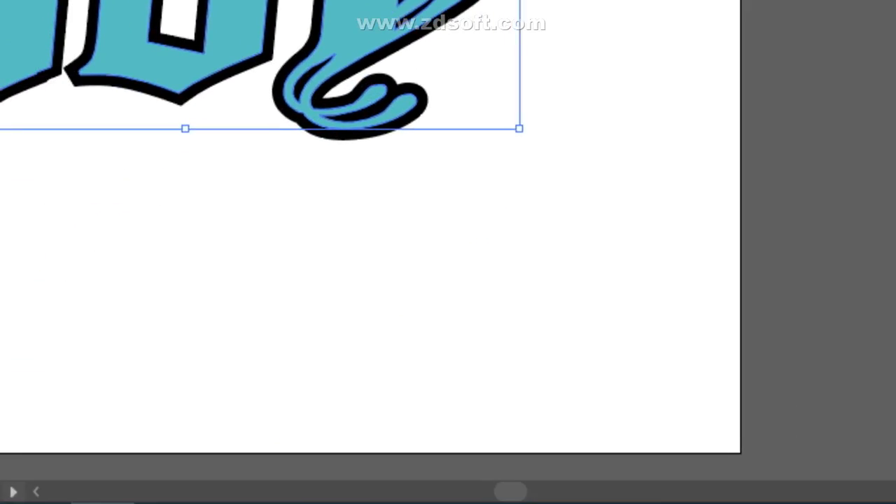
pyautogui.click(448, 254)
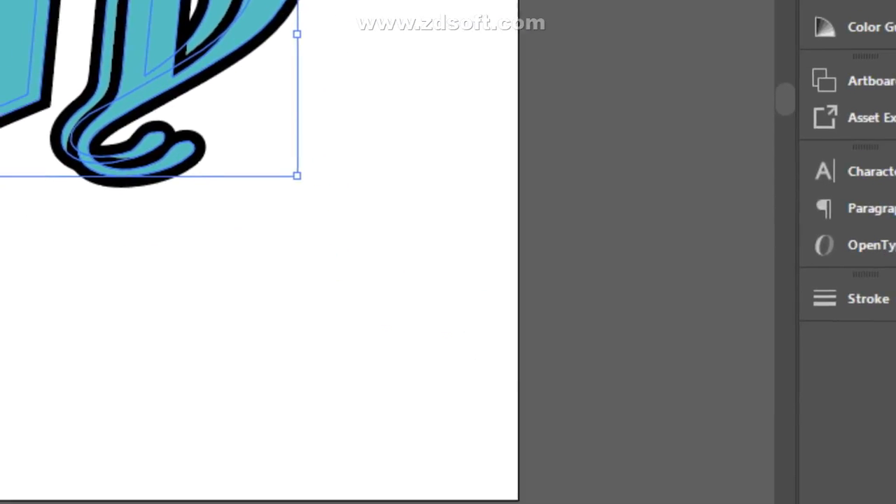
pyautogui.click(743, 444)
pyautogui.click(314, 158)
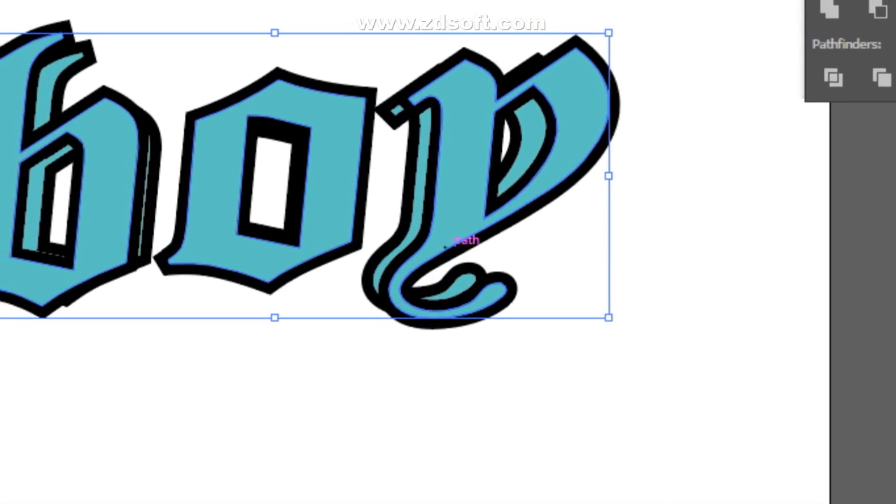
# Try a thinner, centre-aligned stroke on the front copy, unite both letterings with Pathfinder, and undo the merge
pyautogui.click(831, 266)
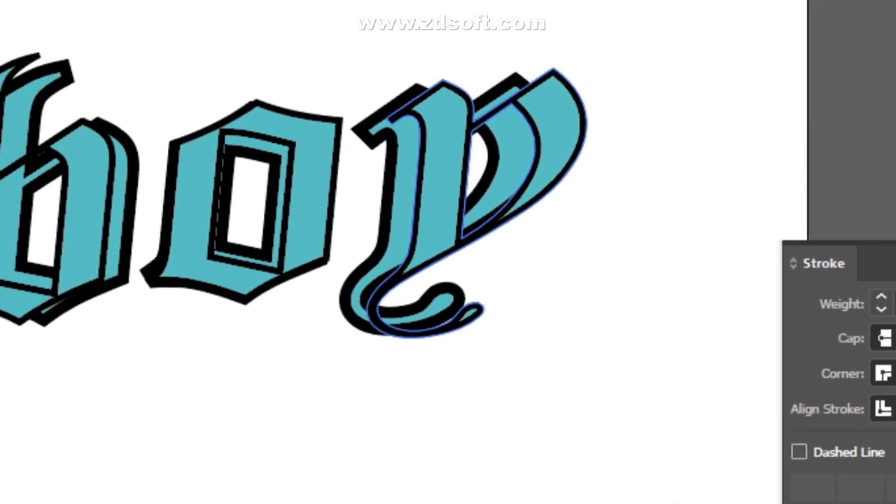
pyautogui.click(428, 227)
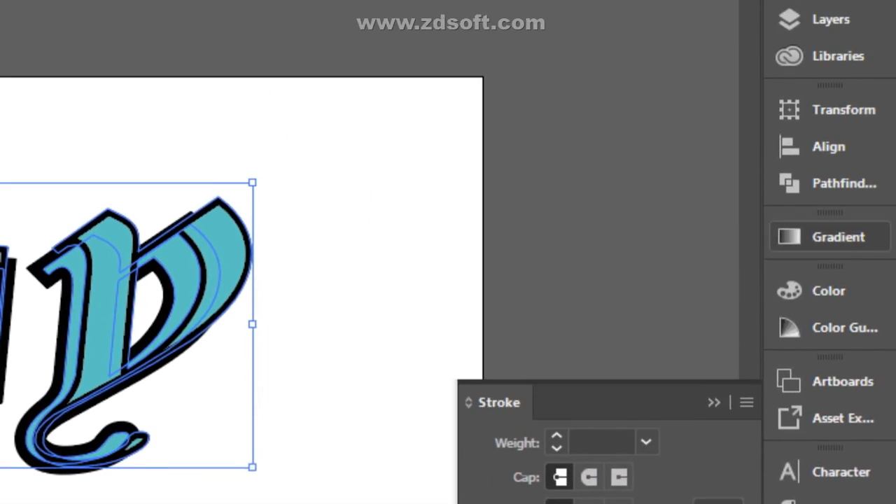
pyautogui.click(831, 242)
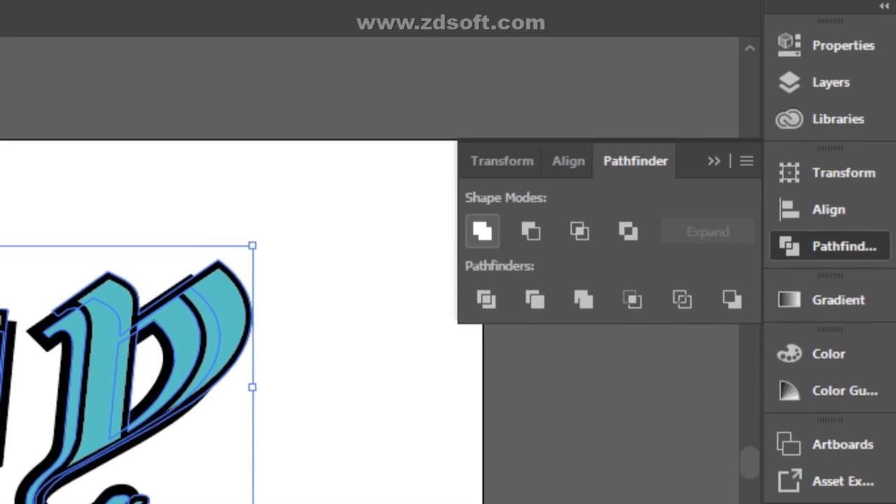
pyautogui.click(482, 244)
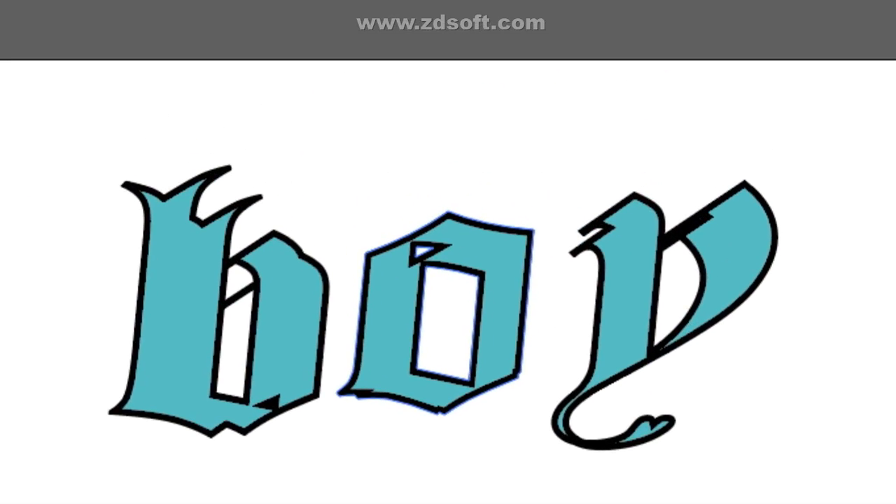
pyautogui.click(362, 283)
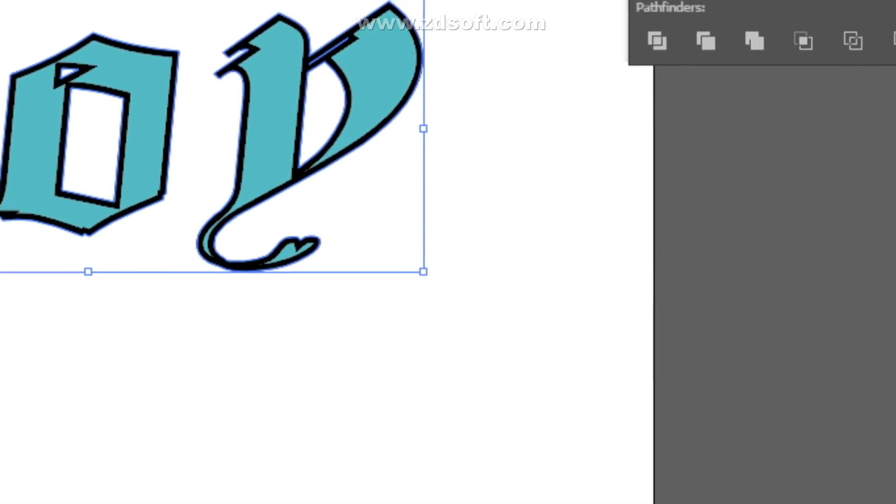
pyautogui.click(493, 292)
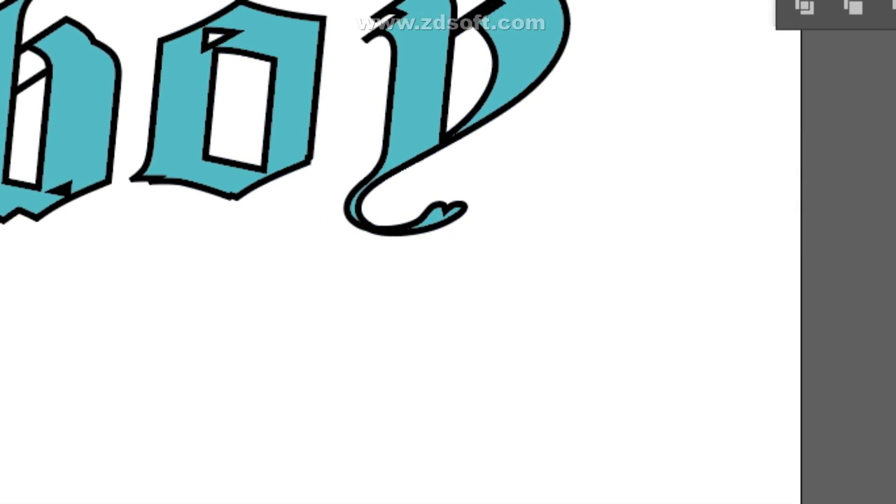
pyautogui.hotkey('ctrl', 'z')
# Delete the thin-stroked front copy of the "boy" lettering
pyautogui.click(560, 343)
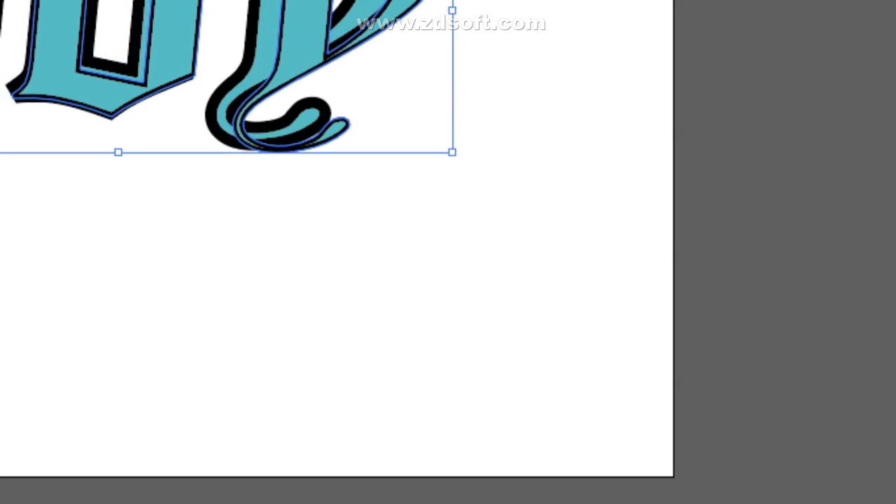
pyautogui.press('v')
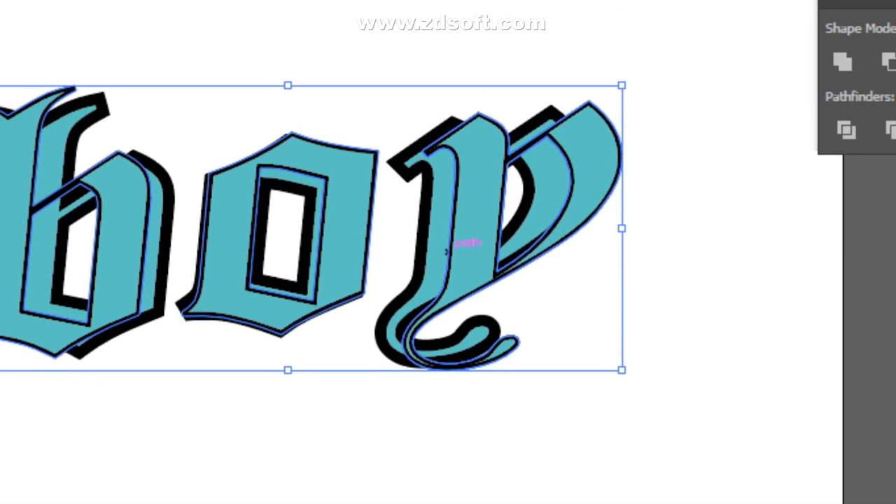
pyautogui.press('Delete')
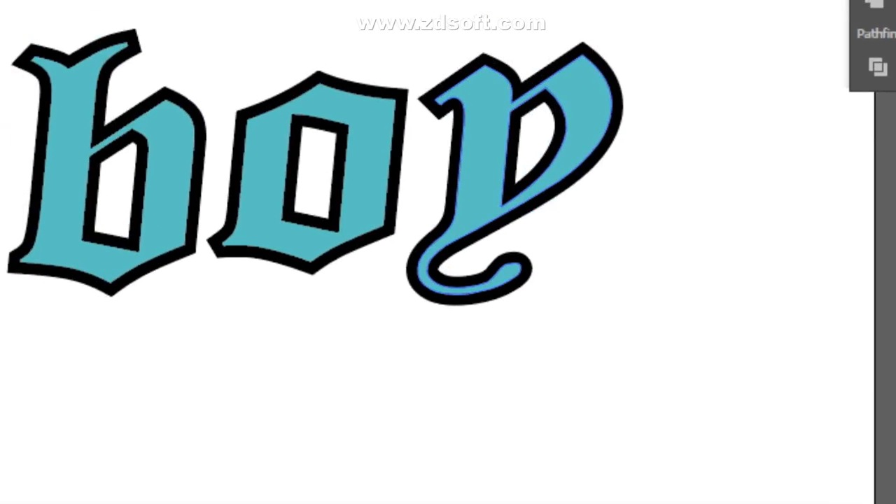
# Place a copy of the sheared "boy" lettering in front and scale it from its centre to nearly twice the size
pyautogui.click(453, 245)
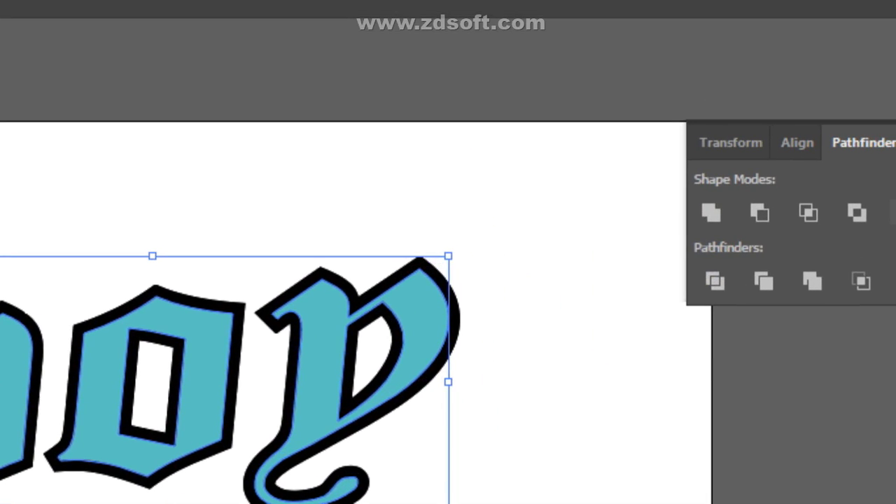
pyautogui.moveTo(449, 257); pyautogui.dragTo(694, 151)
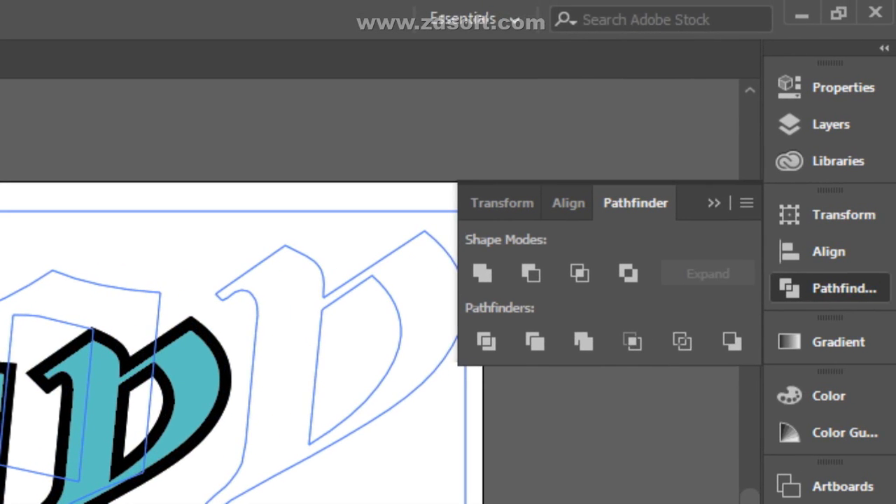
pyautogui.moveTo(465, 211); pyautogui.dragTo(466, 211)
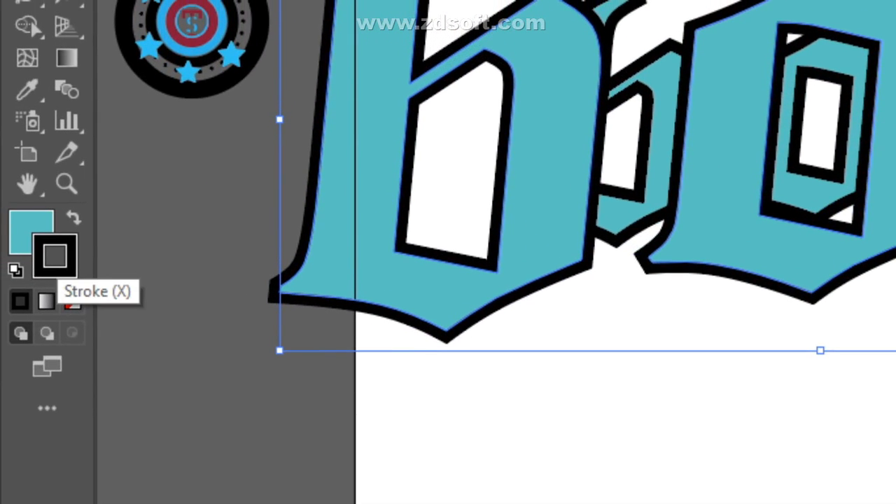
# Swap the enlarged copy's fill and stroke colours to make its stroke turquoise, and set its fill to None
pyautogui.click(19, 259)
pyautogui.click(73, 243)
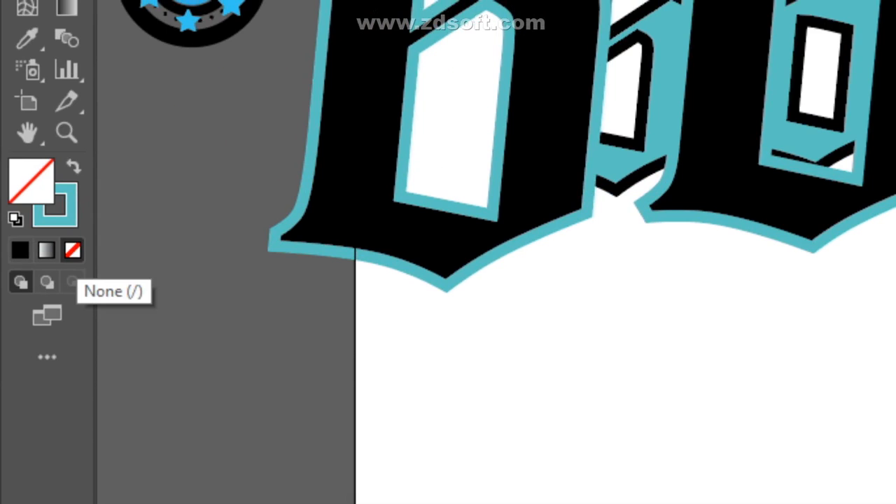
pyautogui.click(493, 225)
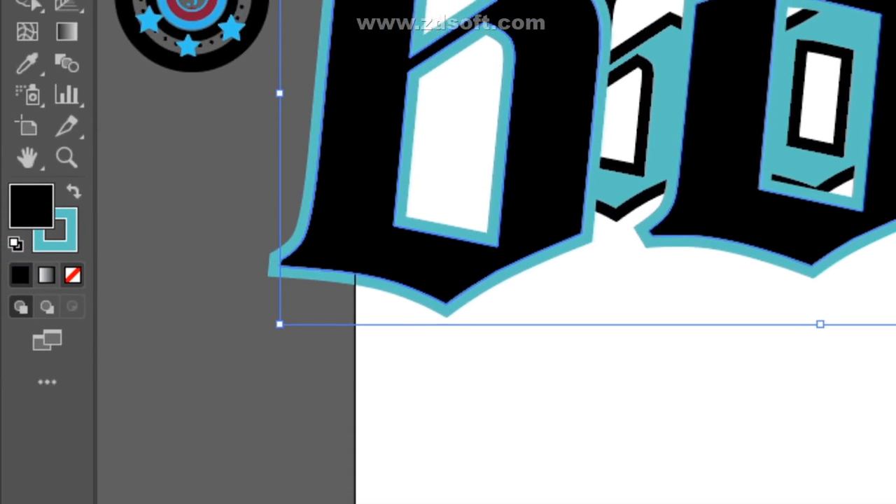
pyautogui.click(71, 313)
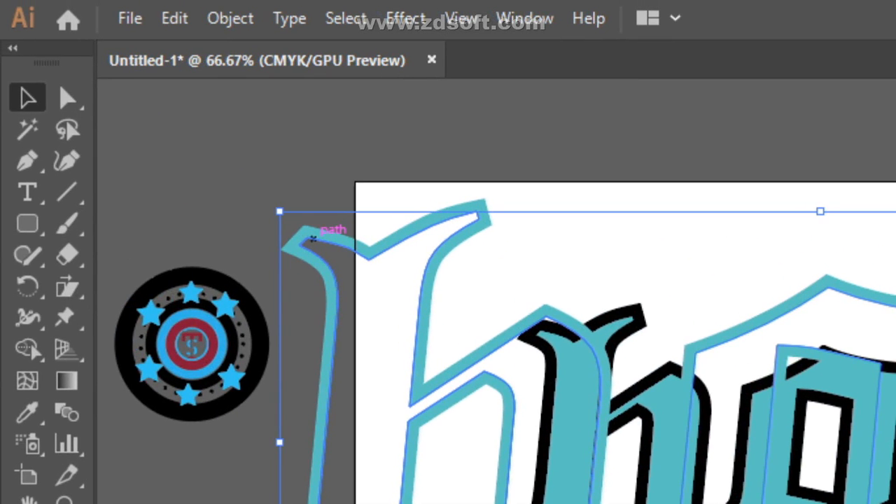
# Scale the turquoise-outlined copy down until it is only slightly larger than the black-stroked "boy" lettering
pyautogui.moveTo(279, 211); pyautogui.dragTo(524, 262)
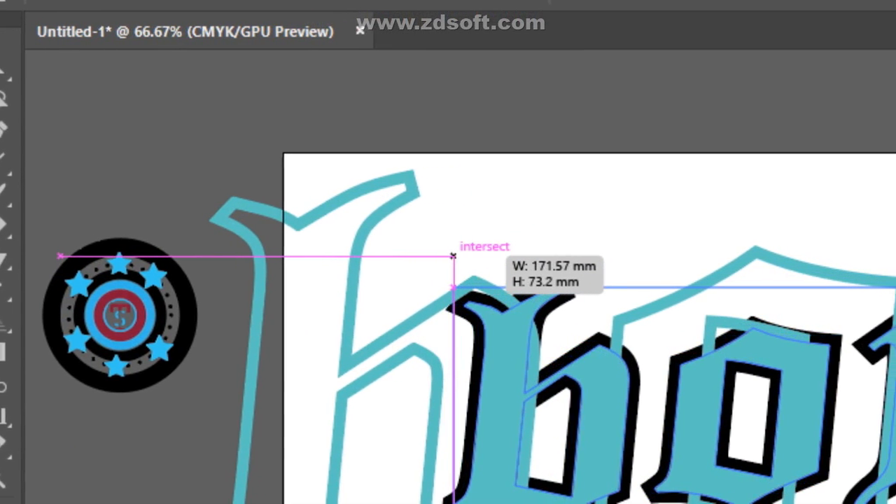
pyautogui.moveTo(453, 256); pyautogui.dragTo(451, 255)
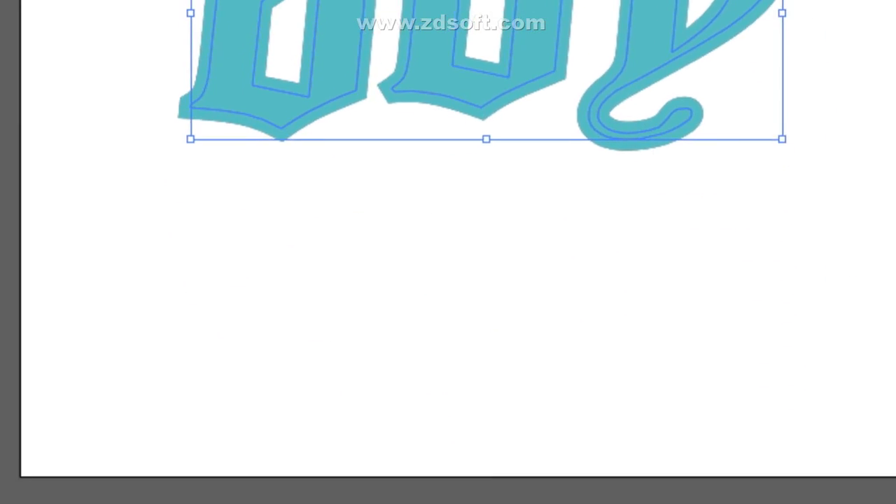
pyautogui.click(449, 254)
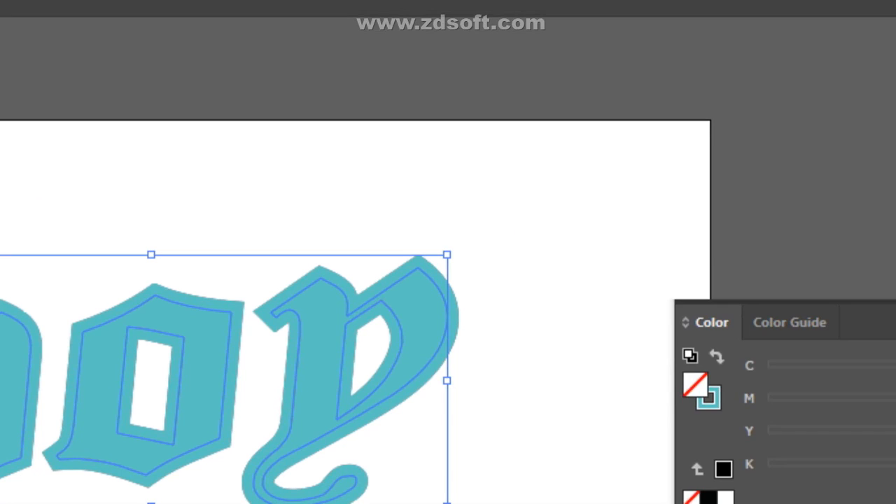
pyautogui.moveTo(447, 254)
pyautogui.mouseDown()
pyautogui.moveTo(477, 231)
pyautogui.moveTo(449, 251)
pyautogui.mouseUp()
pyautogui.click(448, 252)
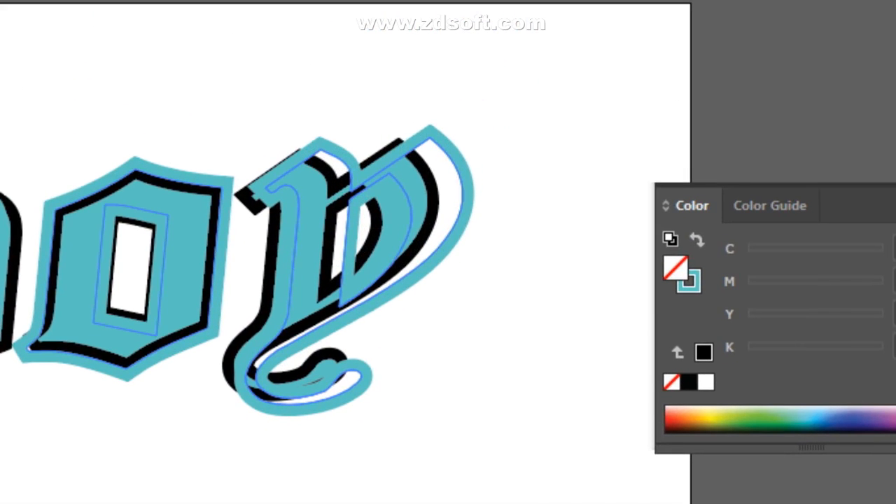
# Send the turquoise-outlined copy backward, behind the black-stroked "boy" lettering
pyautogui.rightClick(475, 152)
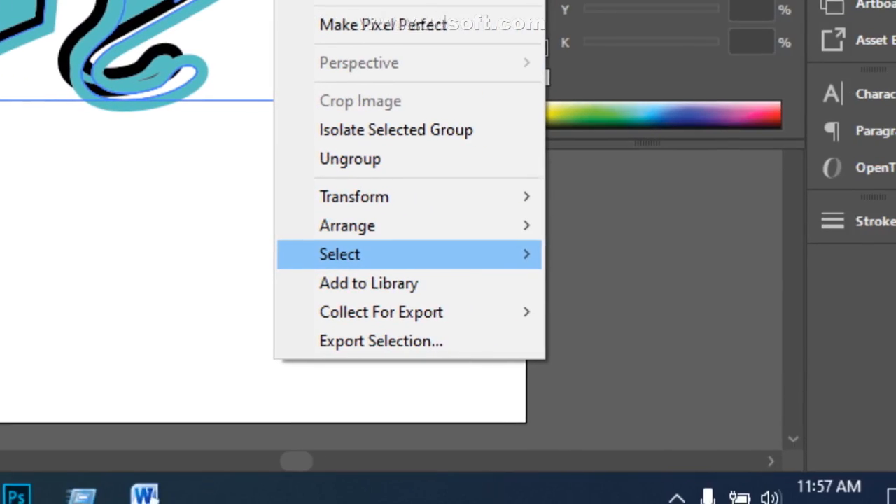
pyautogui.moveTo(490, 397)
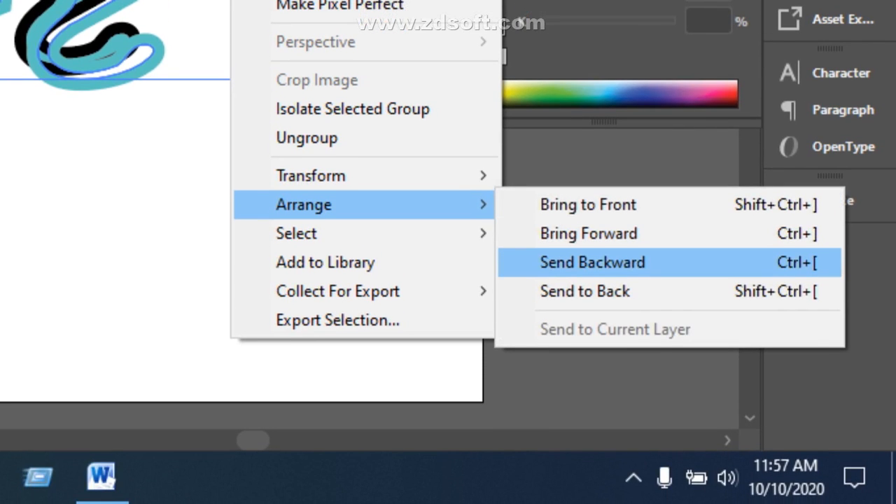
pyautogui.click(593, 262)
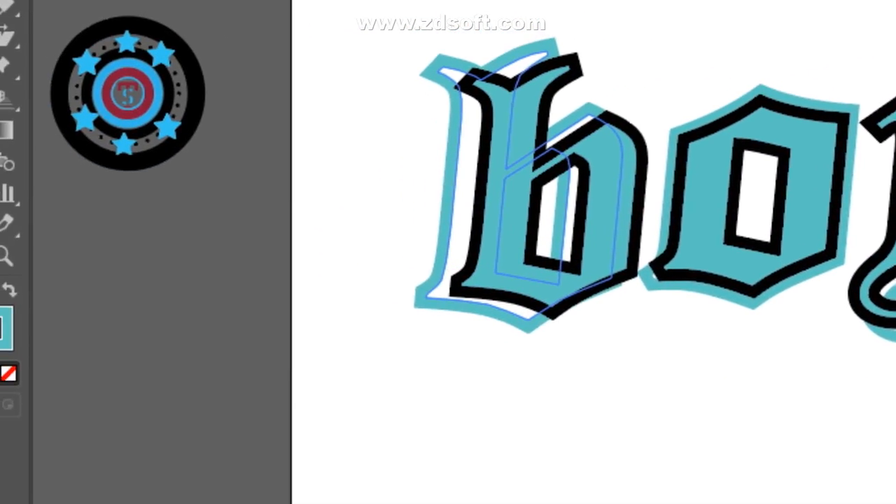
# Reposition the turquoise-outlined copy behind the "boy" lettering, nudging it upward and to the right into an offset
pyautogui.click(445, 231)
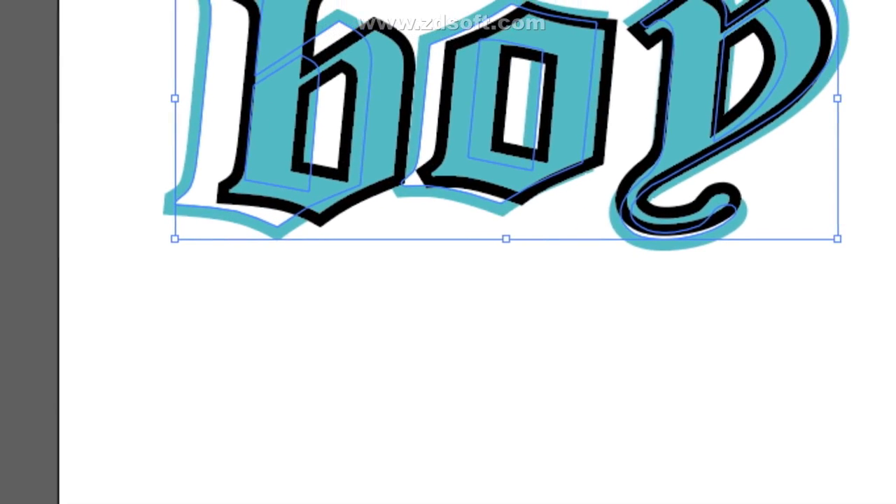
pyautogui.moveTo(458, 256)
pyautogui.mouseDown()
pyautogui.moveTo(505, 275)
pyautogui.moveTo(436, 254)
pyautogui.moveTo(445, 252)
pyautogui.mouseUp()
pyautogui.click(401, 335)
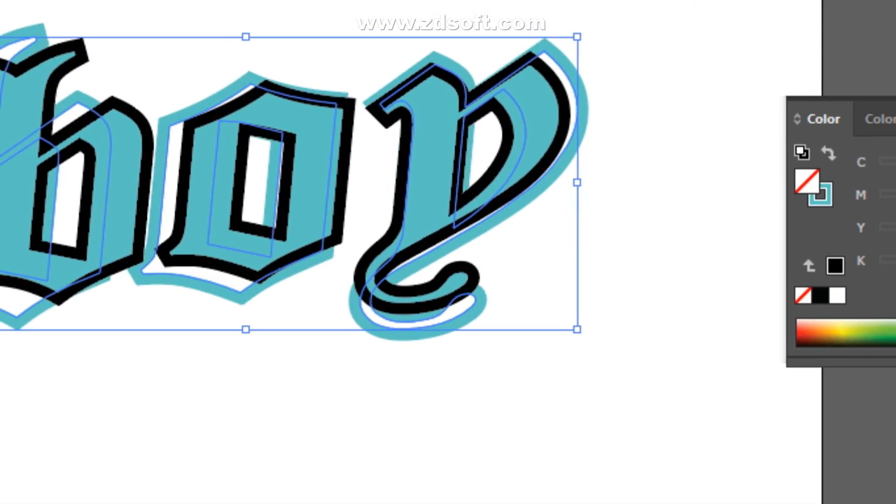
pyautogui.press('Up')
pyautogui.press('Up')
pyautogui.press('Up')
pyautogui.press('Up')
pyautogui.press('Up')
pyautogui.press('Up')
pyautogui.press('Up')
pyautogui.press('Up')
pyautogui.press('Up')
pyautogui.press('Right')
pyautogui.press('Right')
pyautogui.press('Right')
pyautogui.press('Right')
pyautogui.press('Right')
pyautogui.press('Right')
pyautogui.press('Right')
pyautogui.press('Right')
pyautogui.press('Right')
pyautogui.press('Right')
pyautogui.press('Right')
pyautogui.press('Right')
pyautogui.press('Right')
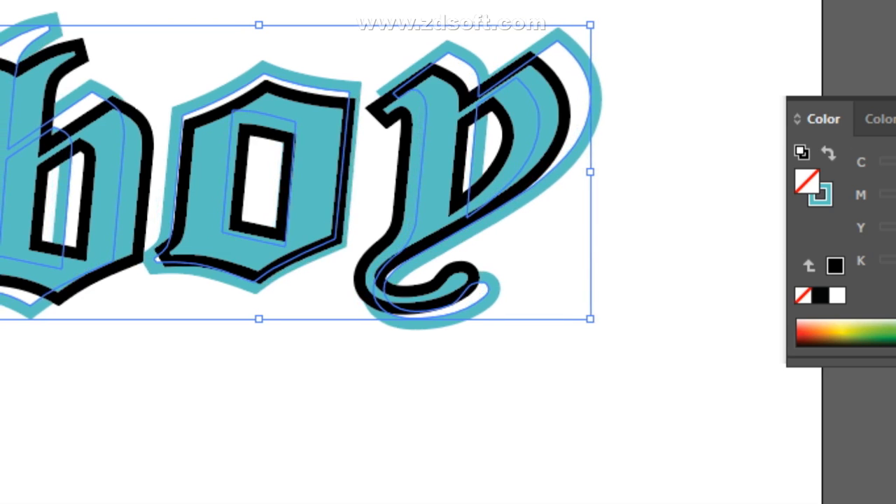
pyautogui.press('Up')
pyautogui.press('Up')
pyautogui.press('Right')
pyautogui.press('Right')
pyautogui.press('Right')
pyautogui.press('Right')
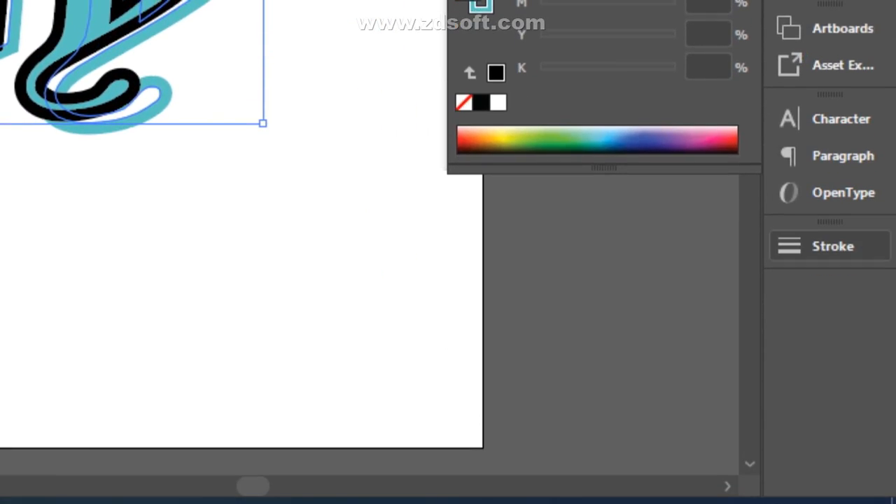
# Align the rear copy's turquoise stroke to the inside and set its weight to 61 pt
pyautogui.click(879, 386)
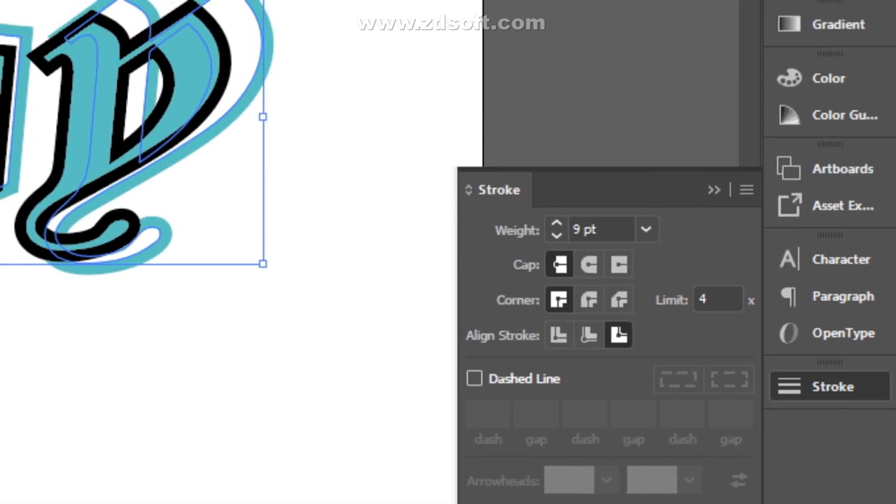
pyautogui.click(557, 258)
pyautogui.click(556, 258)
pyautogui.click(557, 259)
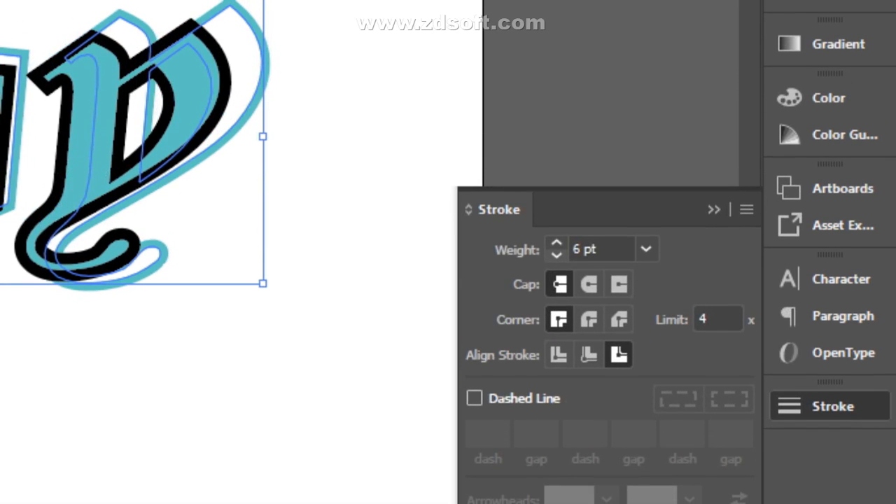
pyautogui.click(557, 255)
pyautogui.click(557, 255)
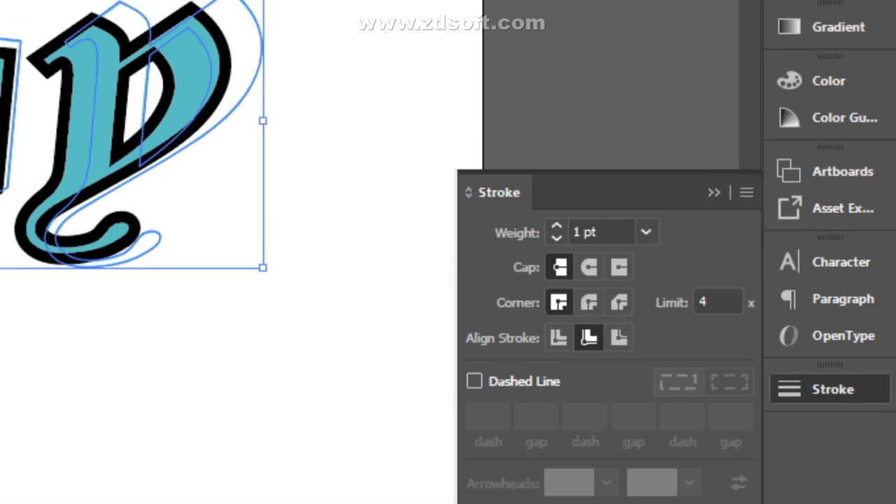
pyautogui.click(556, 139)
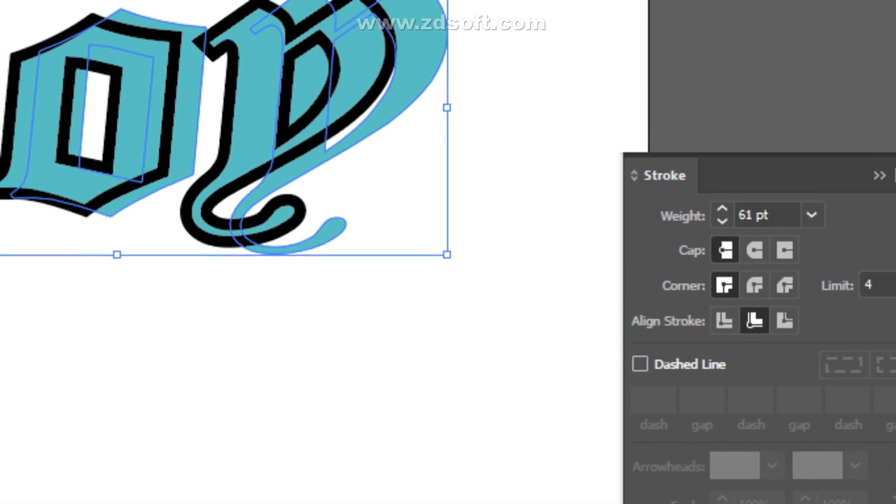
# Shrink the rear turquoise copy slightly from its corner and raise its inside stroke weight to 117 pt
pyautogui.moveTo(447, 255); pyautogui.dragTo(419, 241)
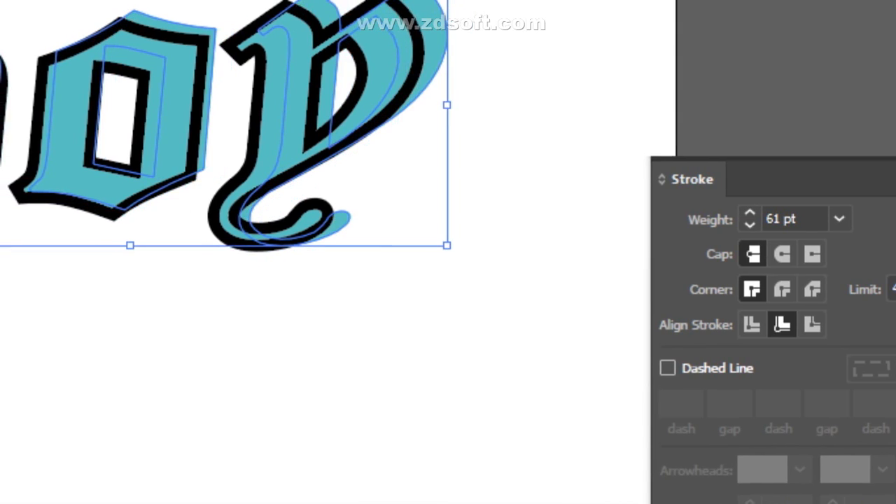
pyautogui.click(473, 282)
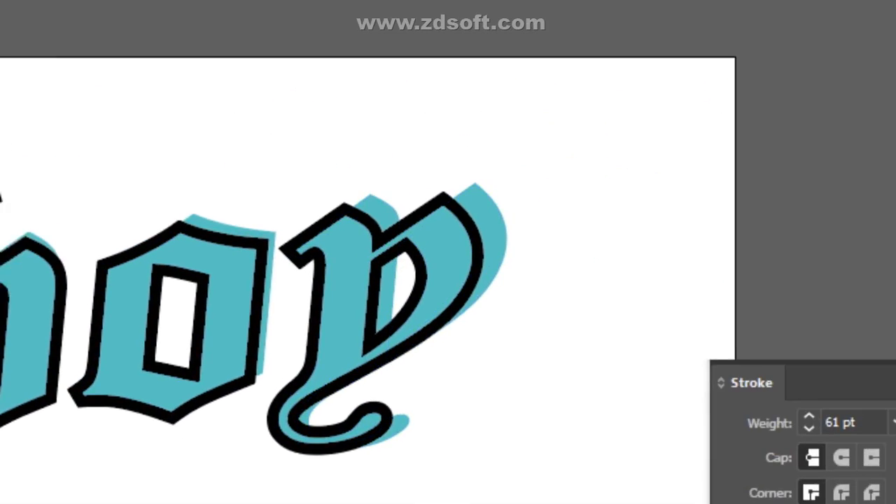
pyautogui.click(505, 230)
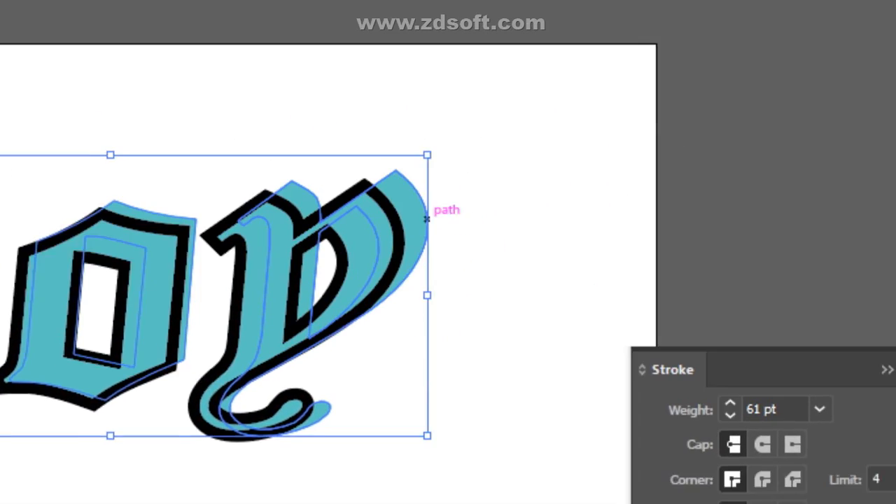
pyautogui.press('Up')
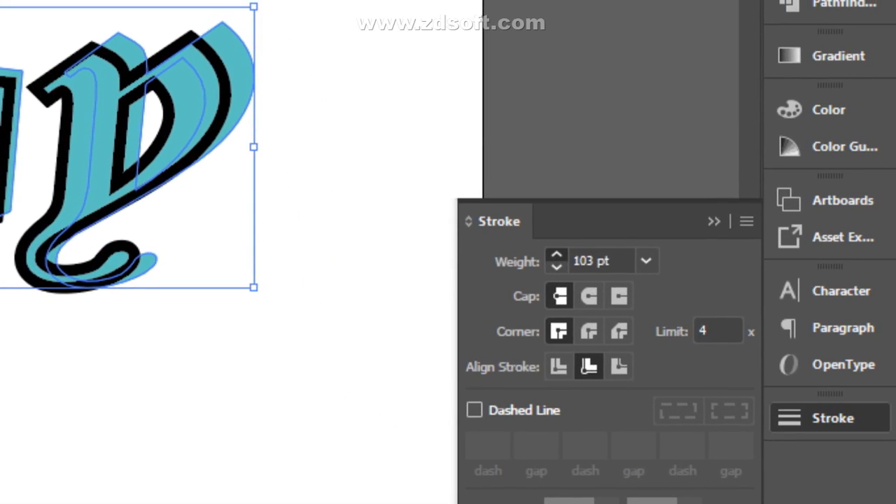
pyautogui.click(557, 255)
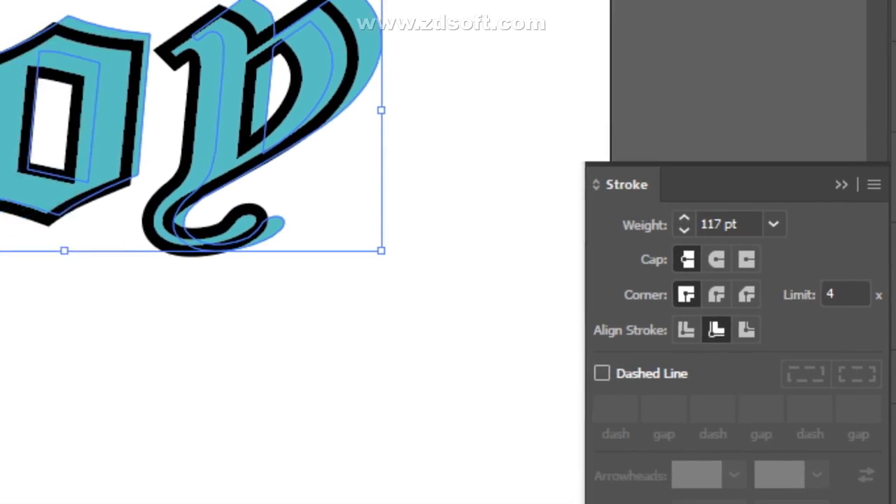
pyautogui.click(302, 294)
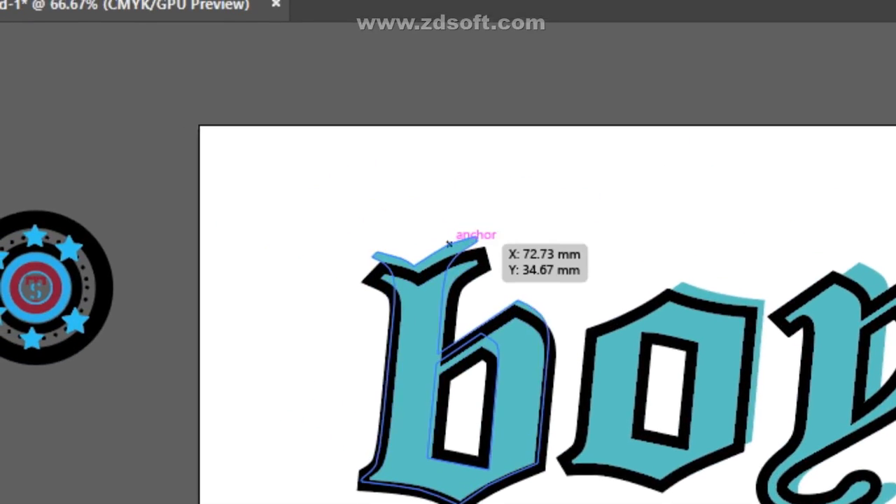
# Show the Pathfinder options, and clear both letterings and the round star badge from the document
pyautogui.click(449, 243)
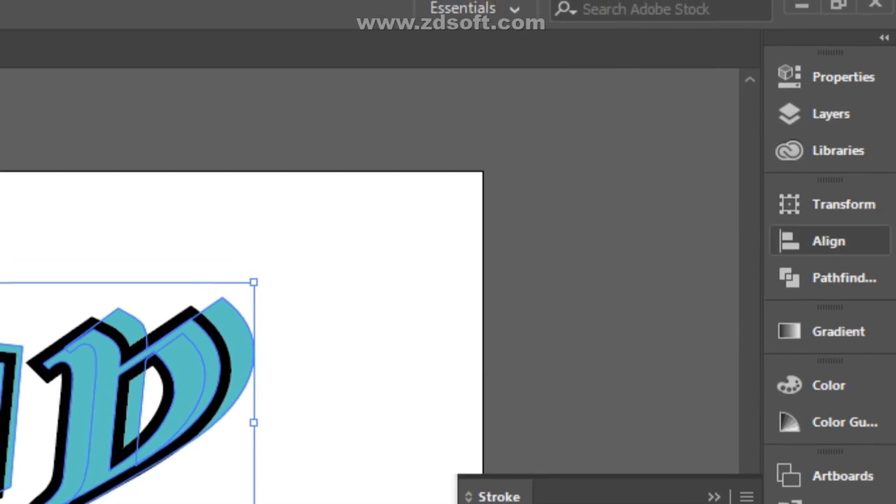
pyautogui.click(829, 241)
pyautogui.click(834, 278)
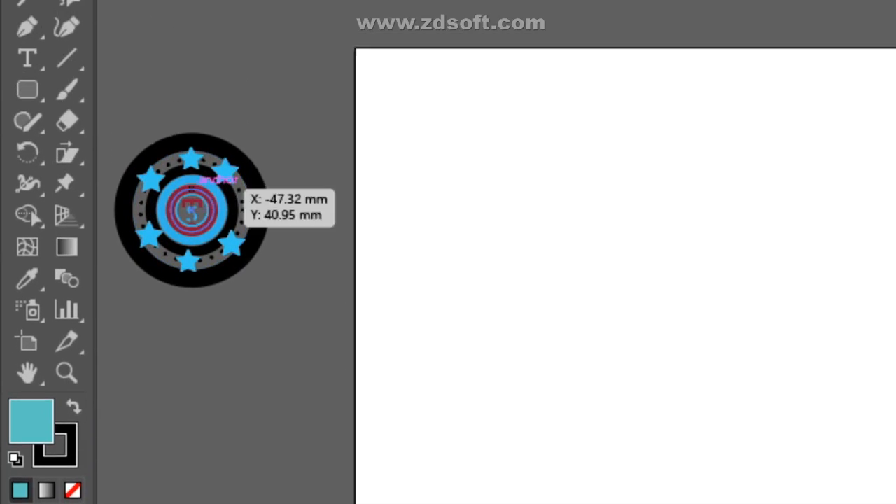
pyautogui.moveTo(114, 63); pyautogui.dragTo(281, 313)
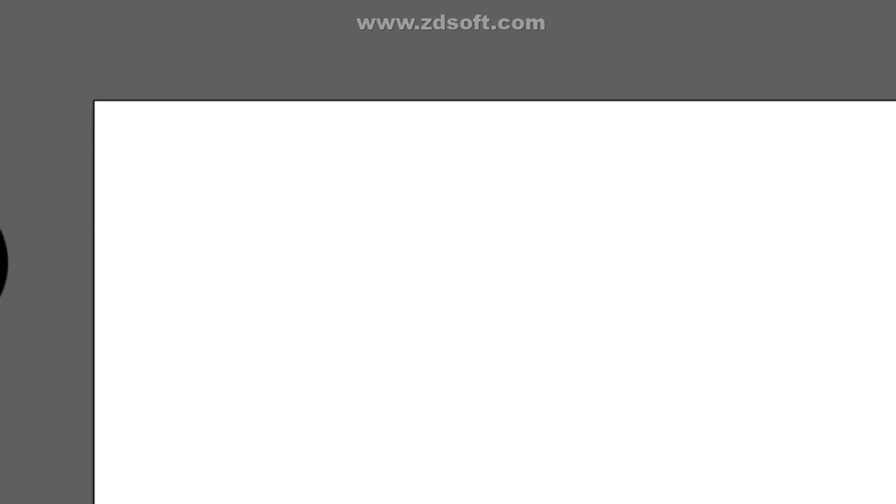
pyautogui.click(543, 477)
# Add a "Lorem ipsum" placeholder text in the blackletter font, enlarge it, and move it left onto the artboard
pyautogui.click(413, 371)
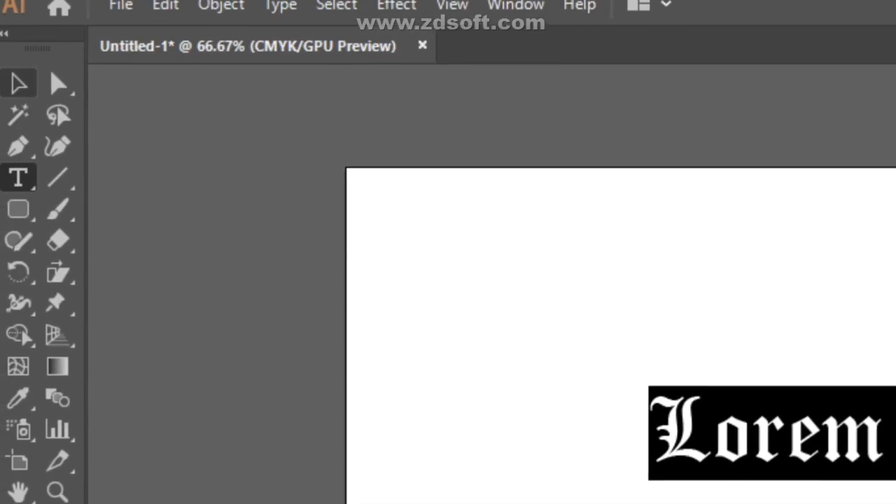
pyautogui.click(18, 85)
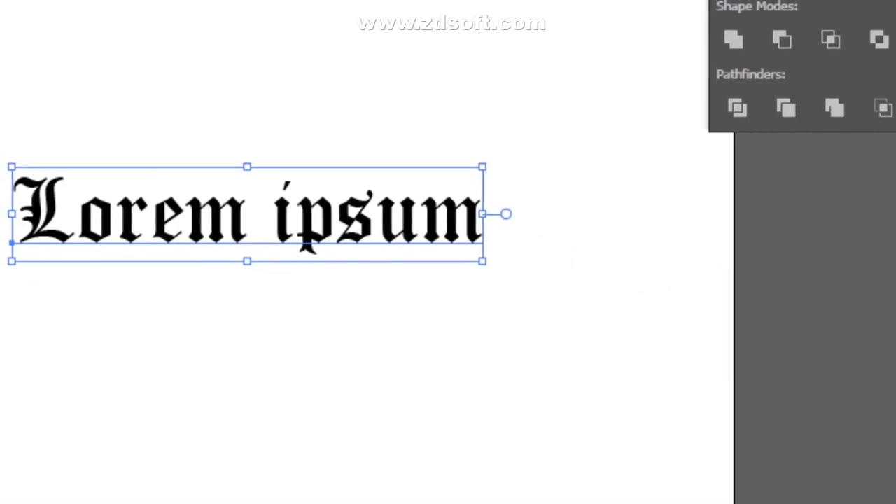
pyautogui.moveTo(451, 254); pyautogui.dragTo(780, 469)
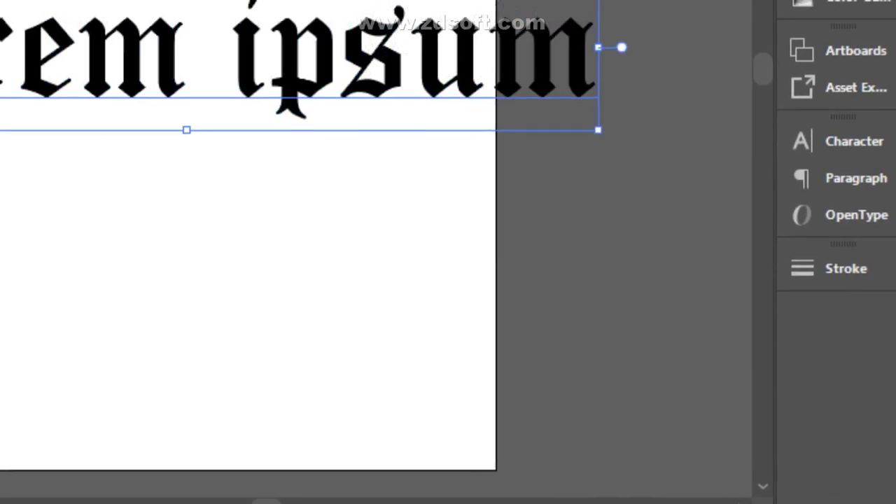
pyautogui.moveTo(530, 243); pyautogui.dragTo(359, 250)
pyautogui.click(281, 111)
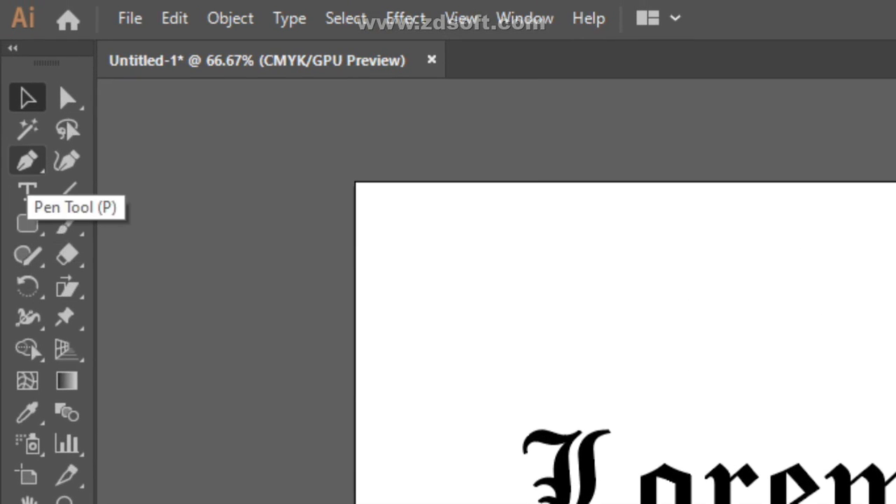
# Convert the "Lorem ipsum" text to outlines and ungroup it into separate letters
pyautogui.click(27, 160)
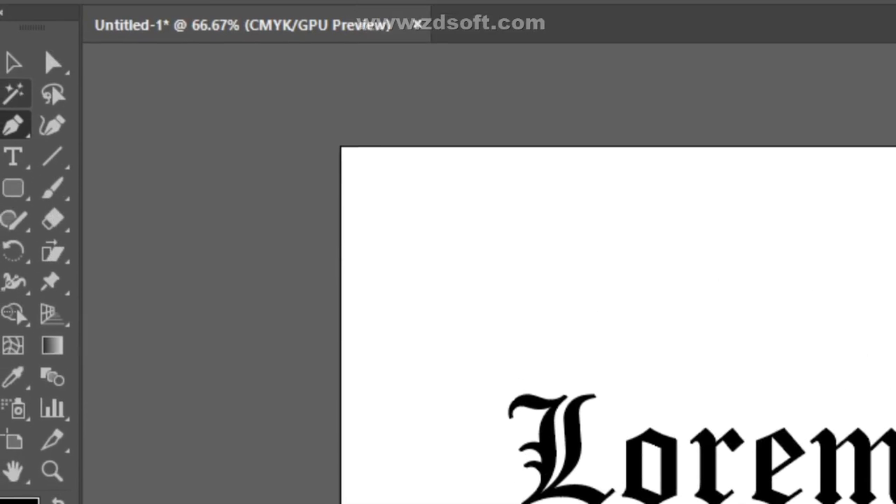
pyautogui.click(14, 63)
pyautogui.moveTo(512, 367); pyautogui.dragTo(784, 503)
pyautogui.rightClick(683, 414)
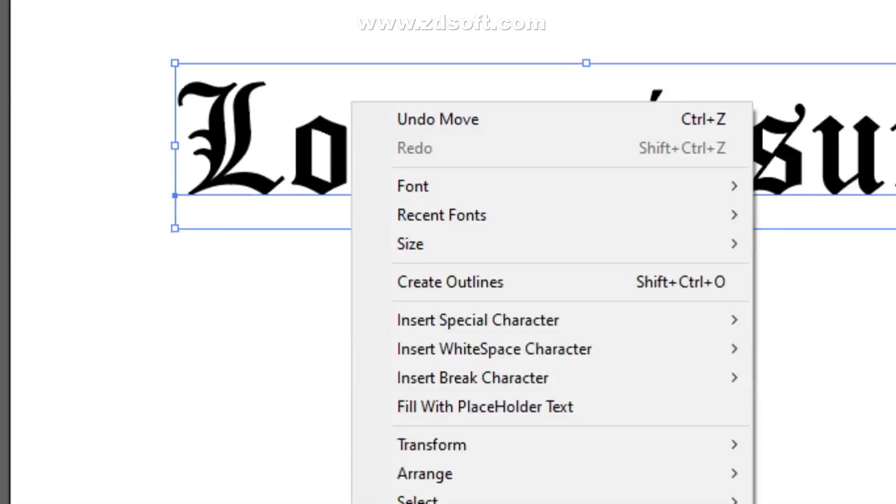
pyautogui.click(450, 282)
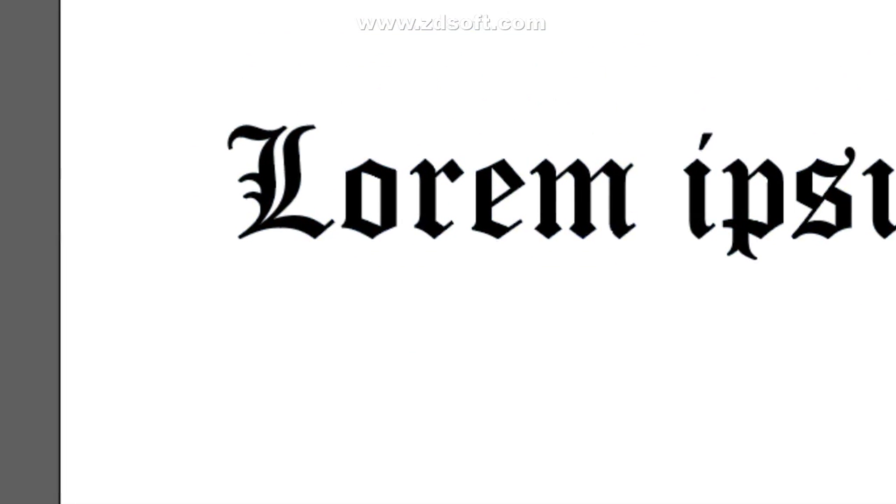
pyautogui.rightClick(431, 198)
pyautogui.click(505, 417)
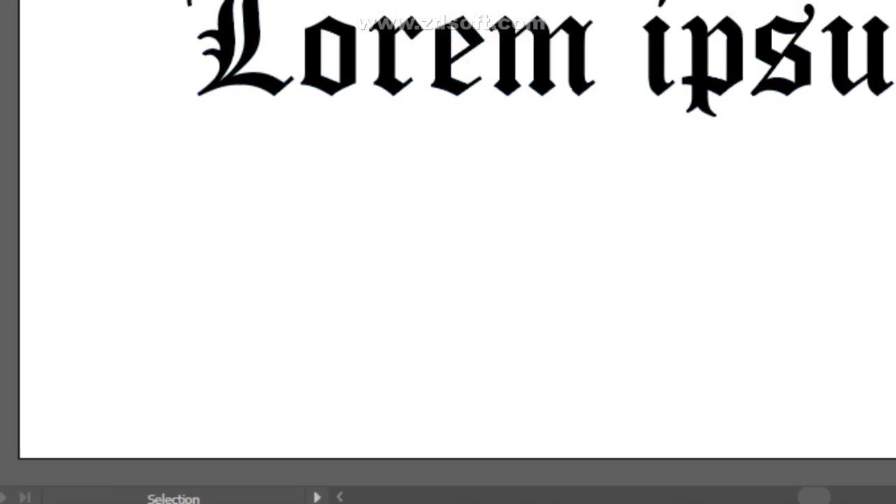
# Move the letter "o" up, away from the word, and delete all the other letters
pyautogui.click(338, 42)
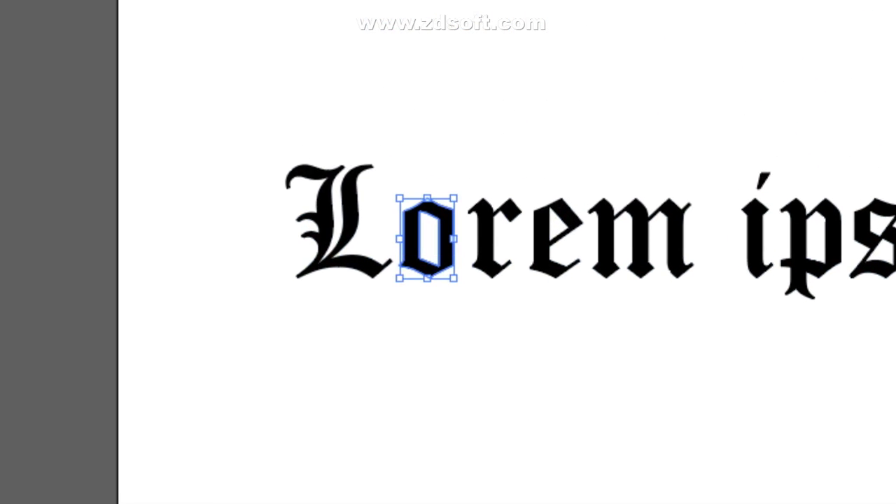
pyautogui.moveTo(454, 239); pyautogui.dragTo(531, 54)
pyautogui.moveTo(252, 125); pyautogui.dragTo(775, 300)
pyautogui.moveTo(694, 294); pyautogui.dragTo(693, 295)
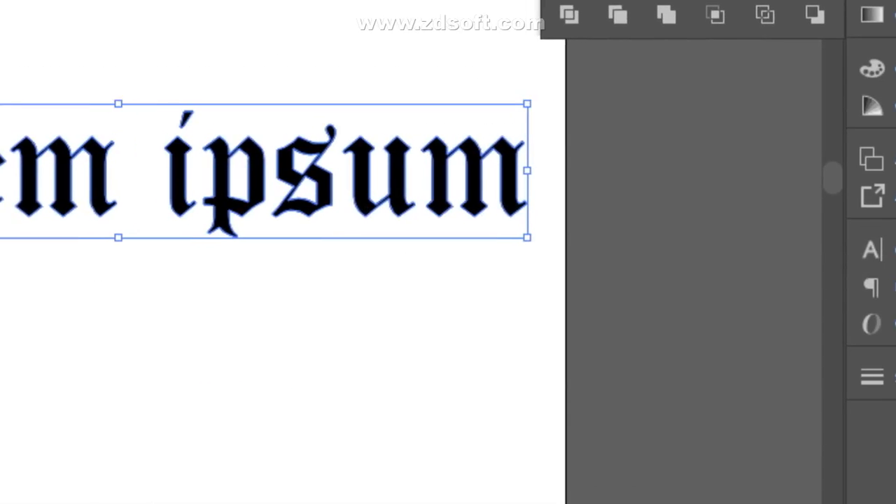
pyautogui.press('Delete')
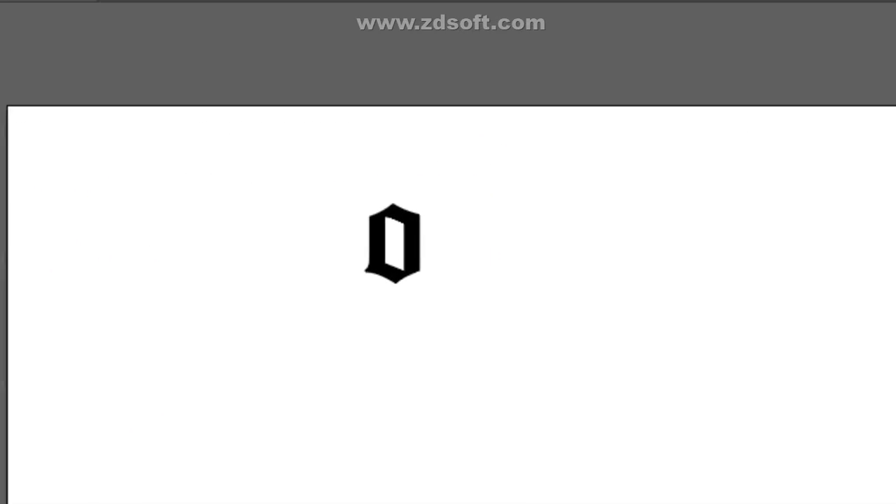
# Enlarge the blackletter "o" to several times its size on the artboard
pyautogui.click(450, 250)
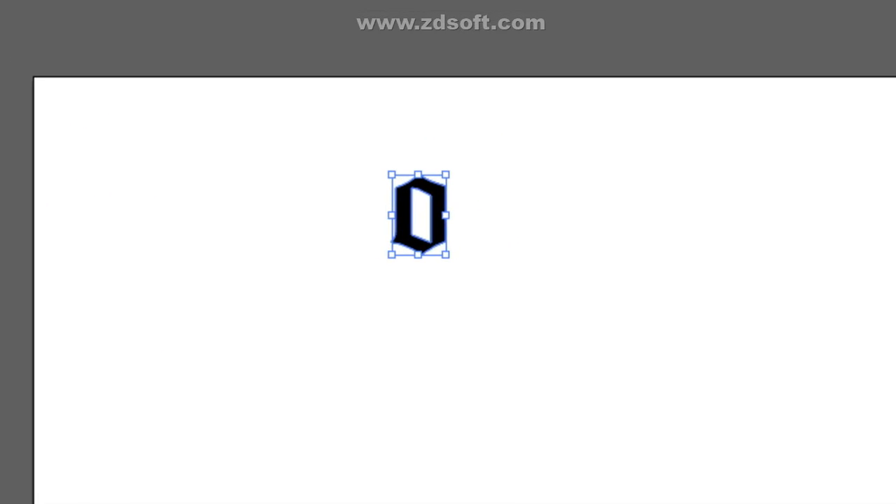
pyautogui.moveTo(446, 254); pyautogui.dragTo(560, 392)
pyautogui.click(462, 252)
pyautogui.click(441, 234)
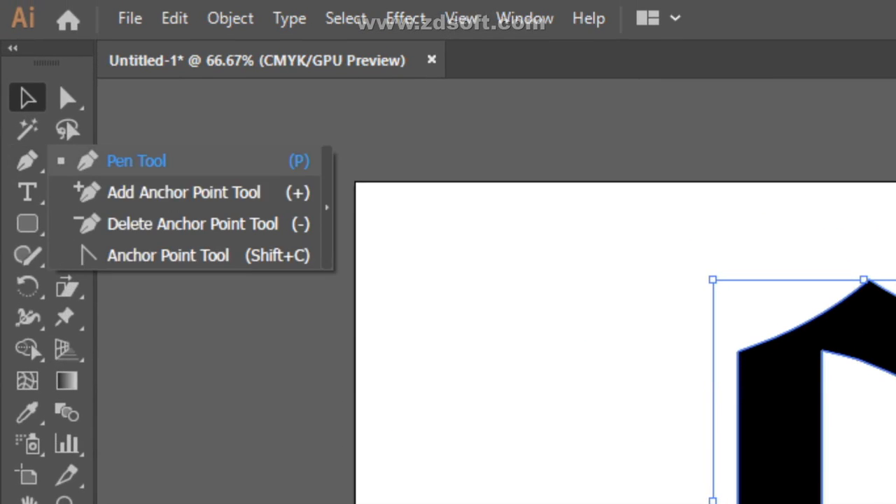
# Trace the letter's left side and curved top-left edge up to the peak with the Pen tool, leaving a small gap around it
pyautogui.click(137, 160)
pyautogui.moveTo(449, 252); pyautogui.dragTo(448, 3)
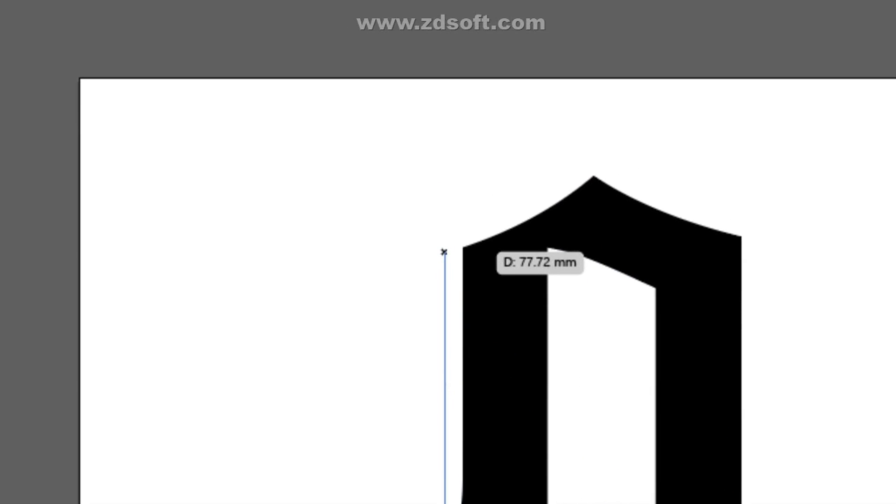
pyautogui.moveTo(444, 253); pyautogui.dragTo(579, 188)
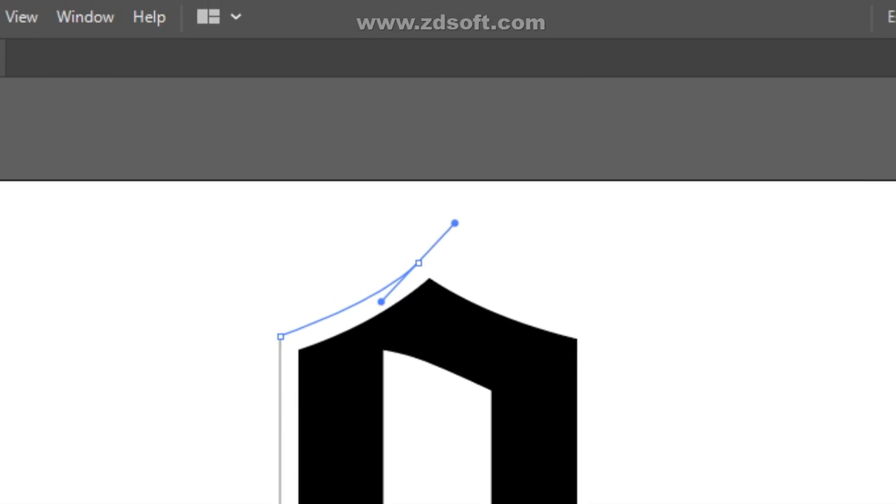
pyautogui.moveTo(454, 223); pyautogui.dragTo(458, 221)
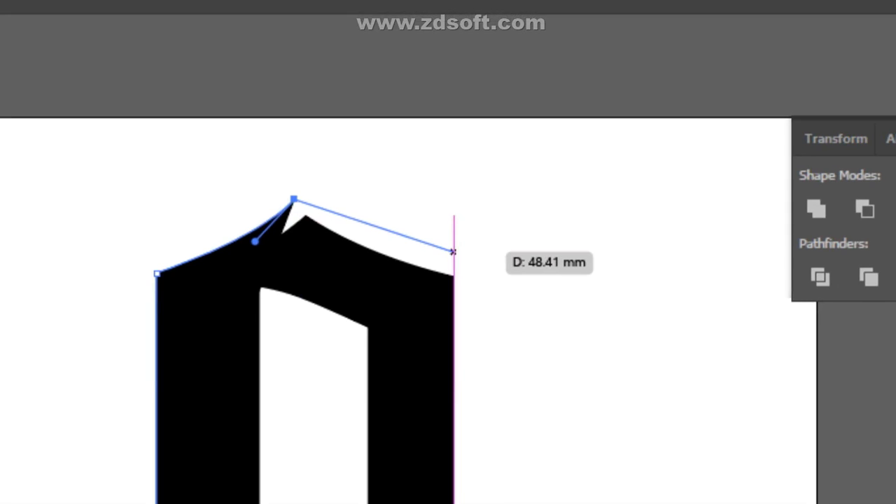
# Remove the traced path's fill and redraw its curved top-right segment slightly outside the letter's edge
pyautogui.moveTo(459, 250); pyautogui.dragTo(481, 237)
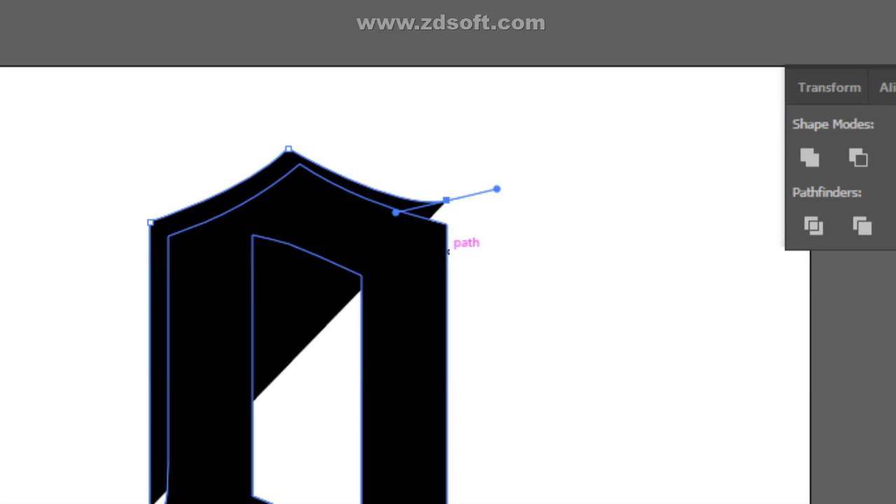
pyautogui.hotkey('ctrl', 'z')
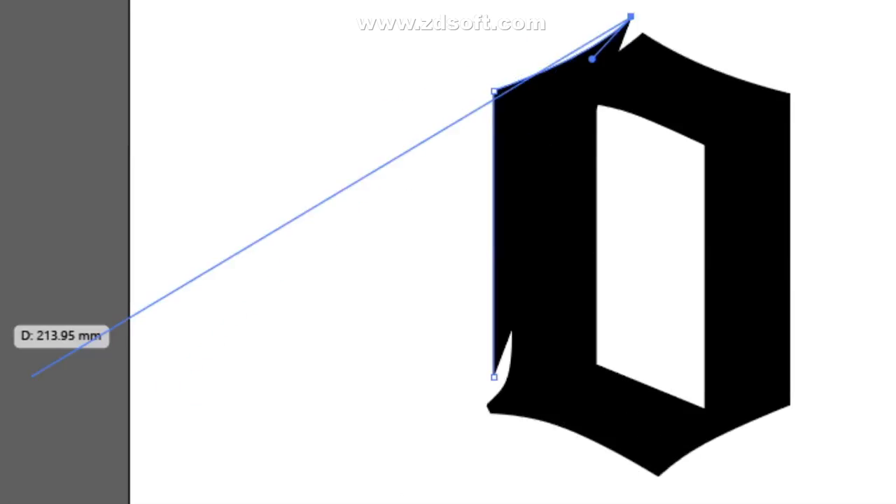
pyautogui.click(64, 258)
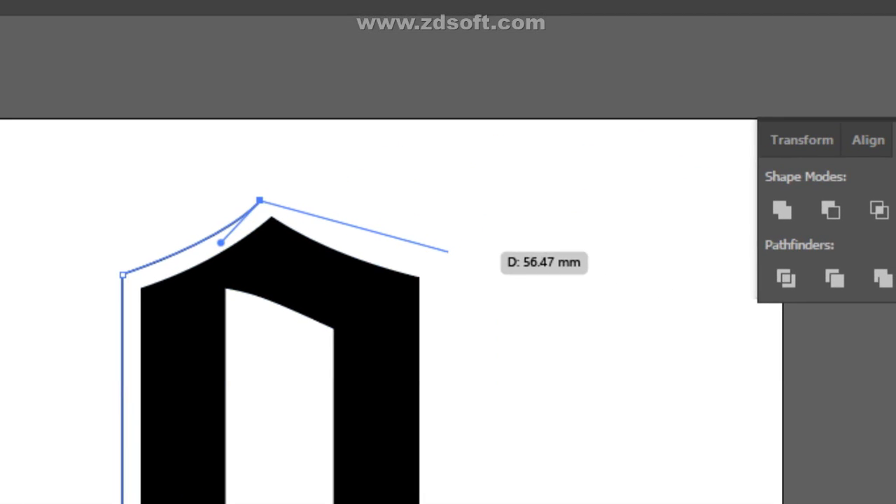
pyautogui.moveTo(460, 250); pyautogui.dragTo(517, 238)
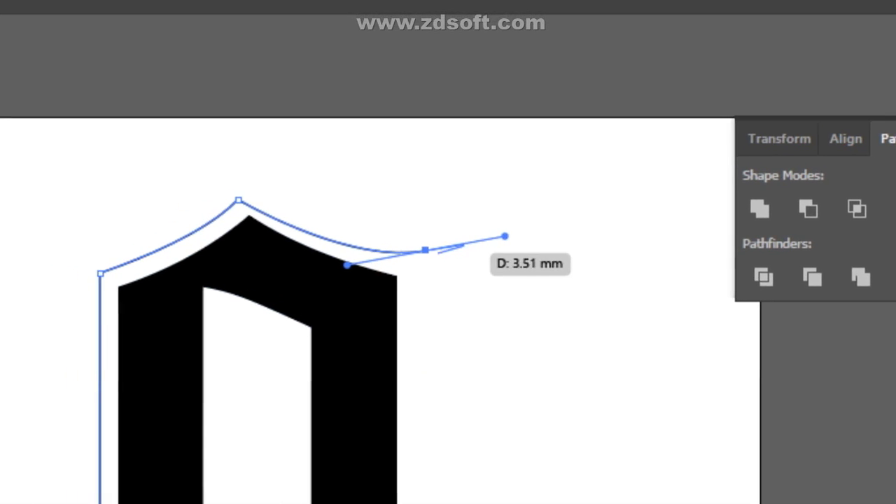
# Continue the path down the letter's right side, around the bottom point and bottom-left flare, and close it
pyautogui.click(445, 251)
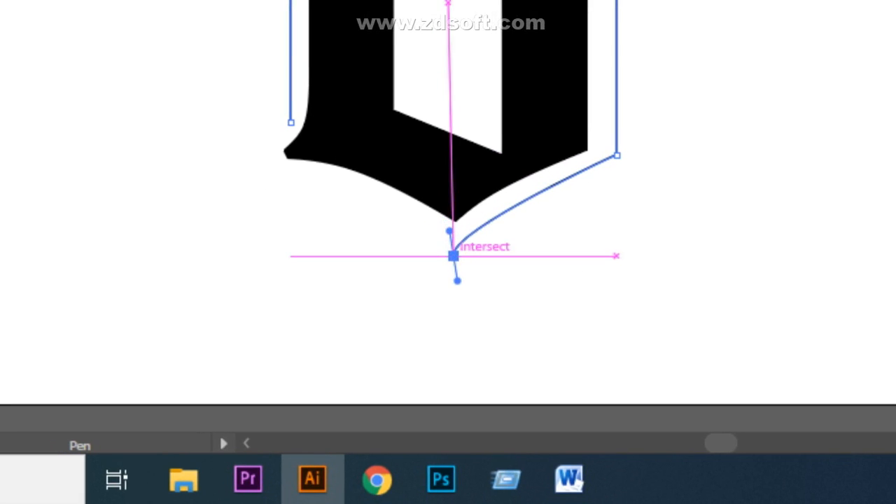
pyautogui.click(454, 257)
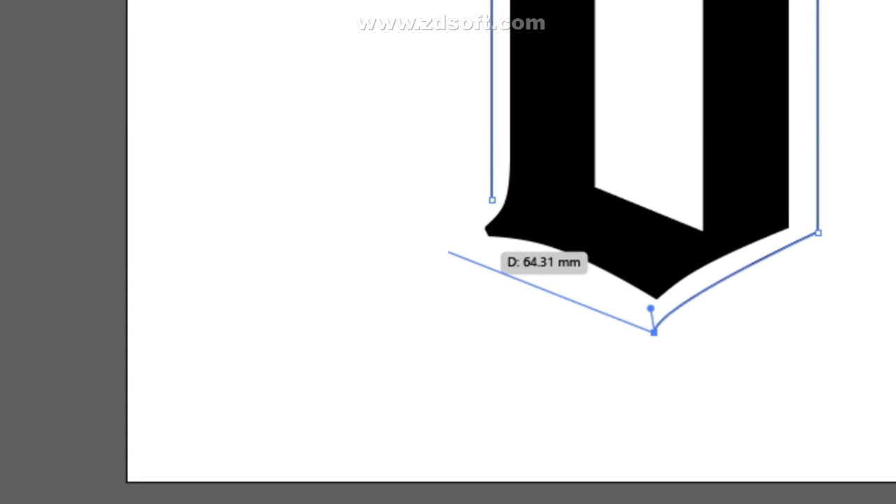
pyautogui.moveTo(448, 253); pyautogui.dragTo(355, 257)
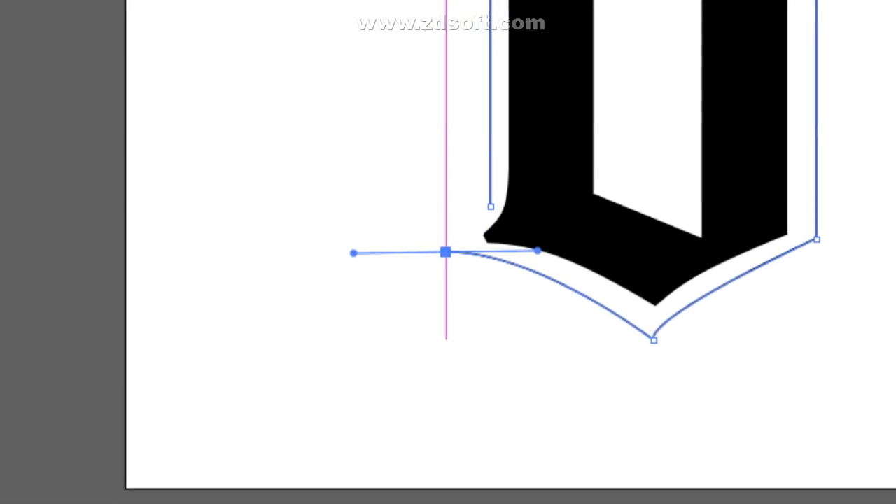
pyautogui.click(541, 252)
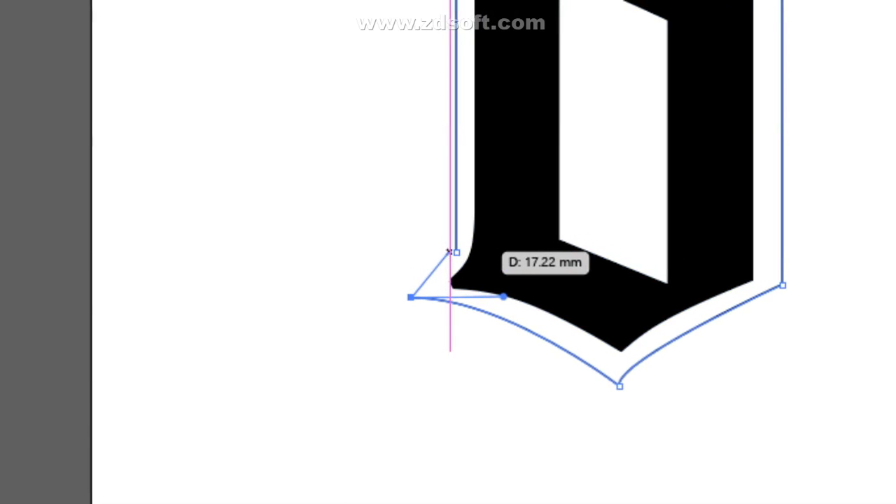
pyautogui.moveTo(455, 249); pyautogui.dragTo(471, 216)
pyautogui.moveTo(447, 250); pyautogui.dragTo(440, 244)
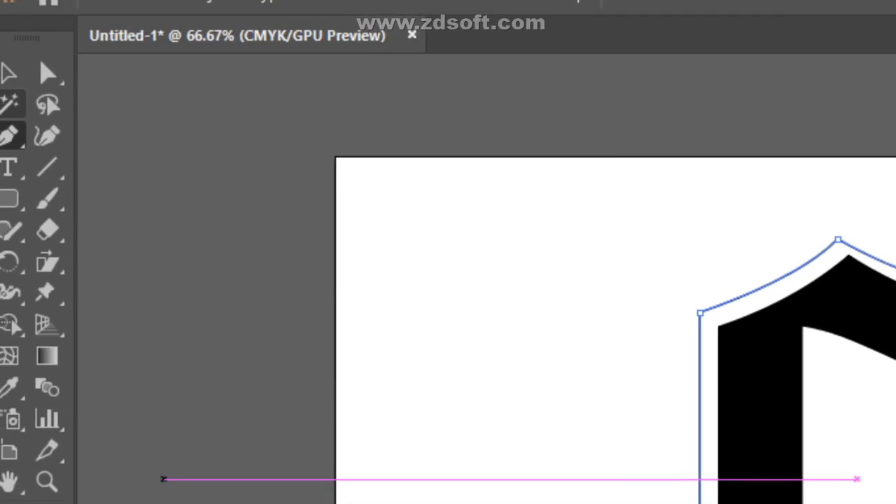
# Select the closed traced shape and fill it with a pinkish red color
pyautogui.click(27, 96)
pyautogui.click(517, 343)
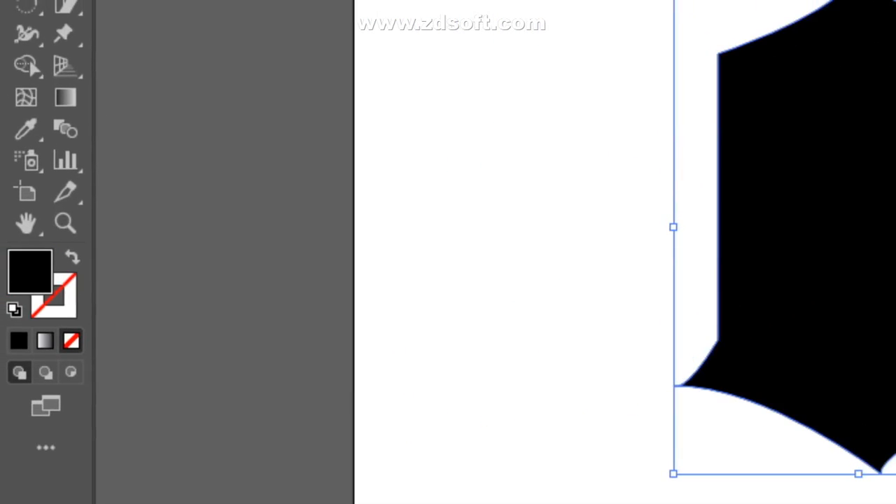
pyautogui.doubleClick(28, 283)
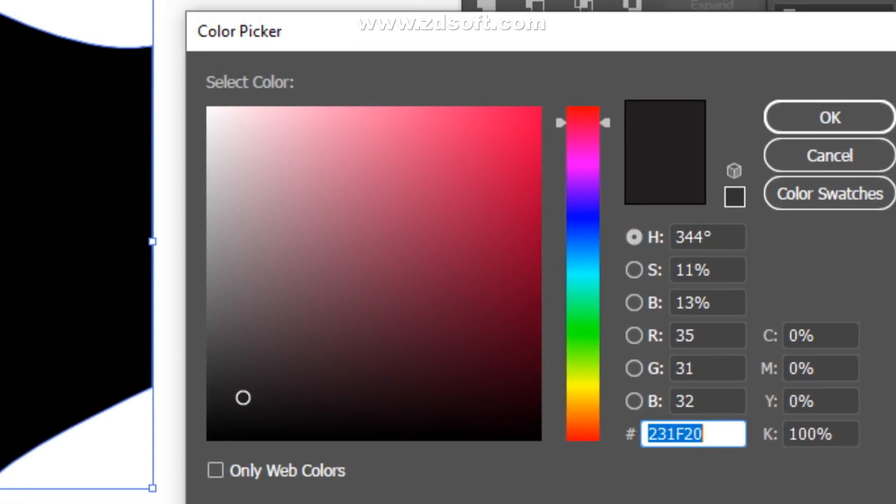
pyautogui.click(445, 241)
pyautogui.click(826, 232)
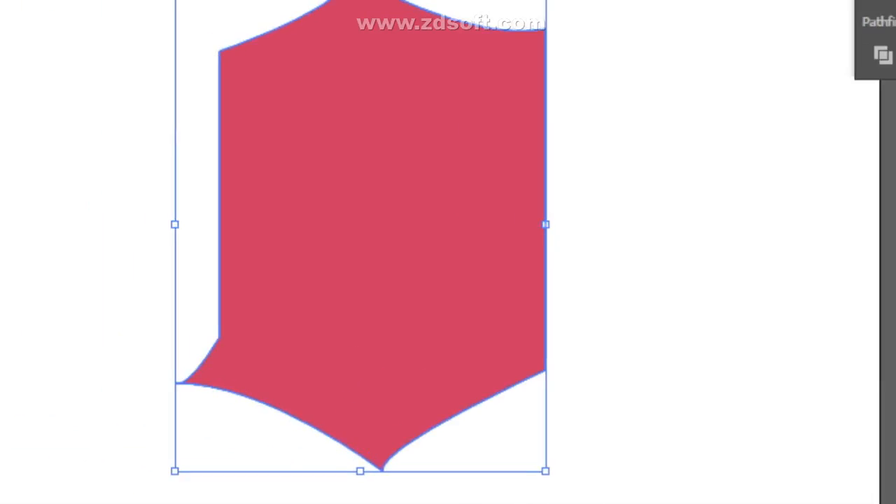
# Send the pinkish red shape behind the blackletter "o"
pyautogui.rightClick(446, 153)
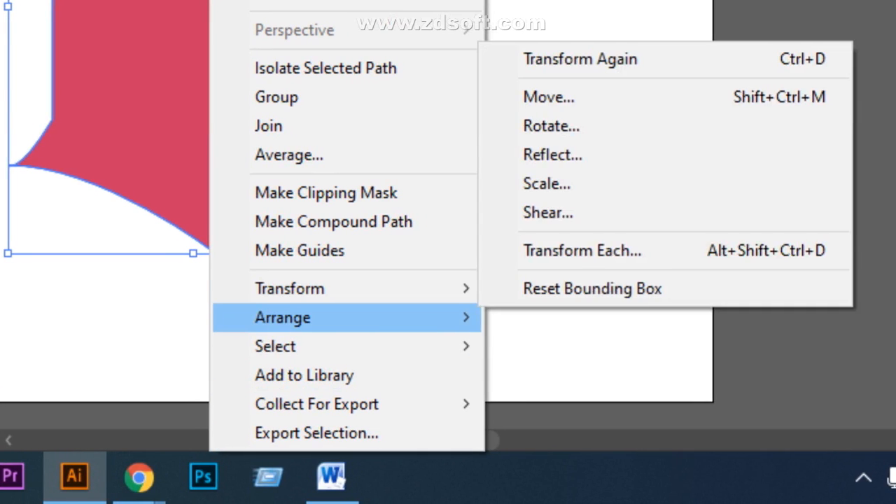
pyautogui.moveTo(294, 317)
pyautogui.click(514, 404)
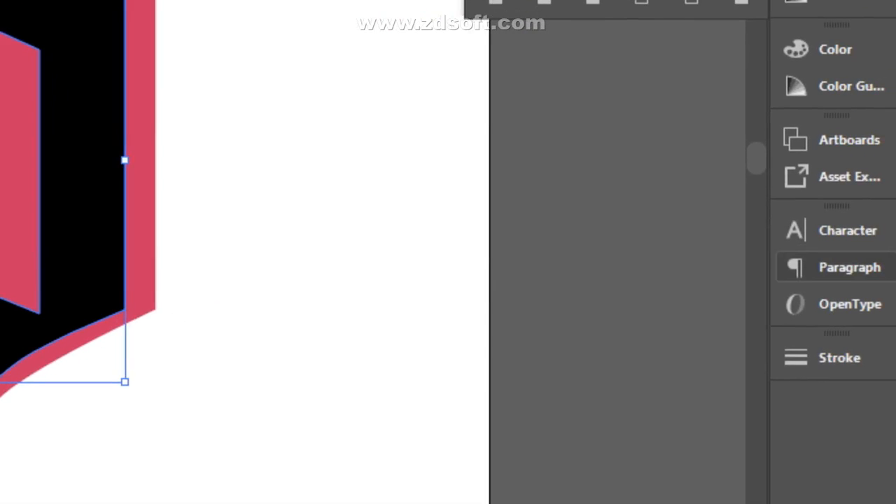
# Swap the letter's fill and stroke, align the stroke to the outside, and raise its weight to 11 pt
pyautogui.click(832, 301)
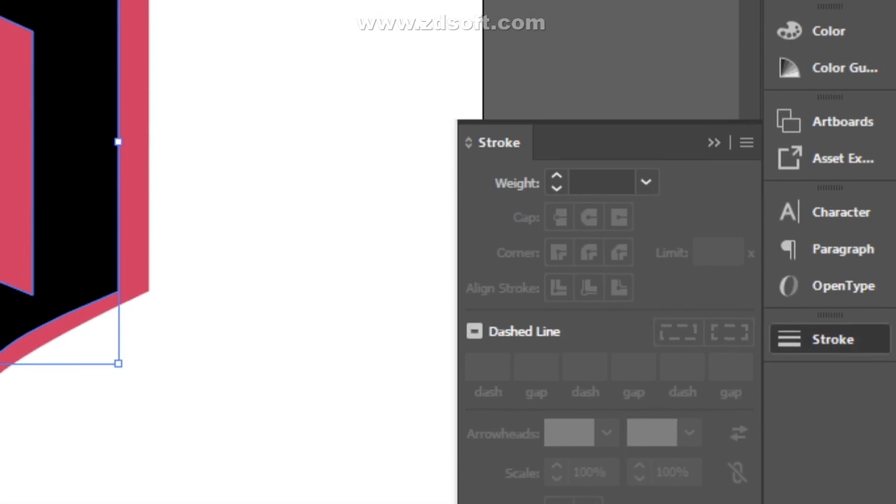
pyautogui.click(602, 144)
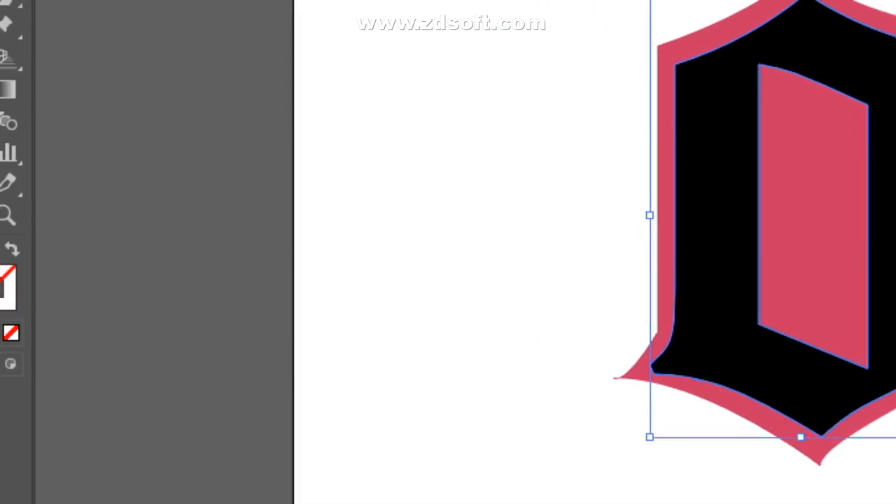
pyautogui.click(72, 254)
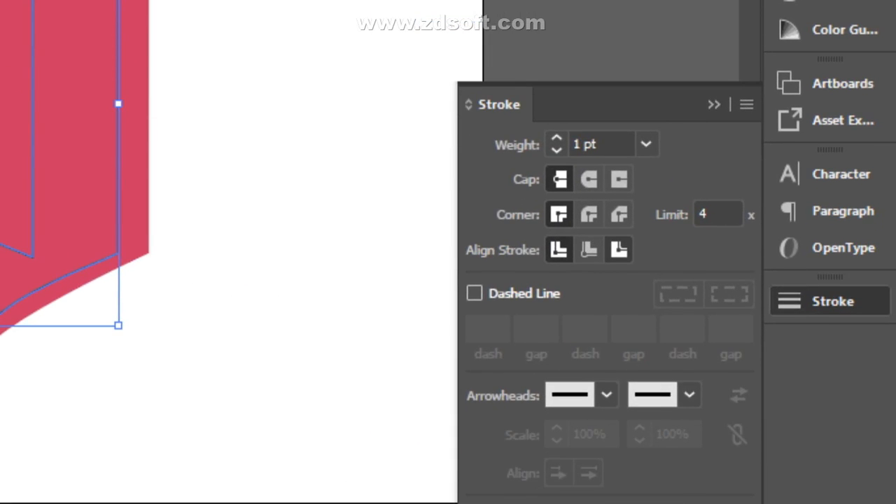
pyautogui.click(619, 250)
pyautogui.click(557, 138)
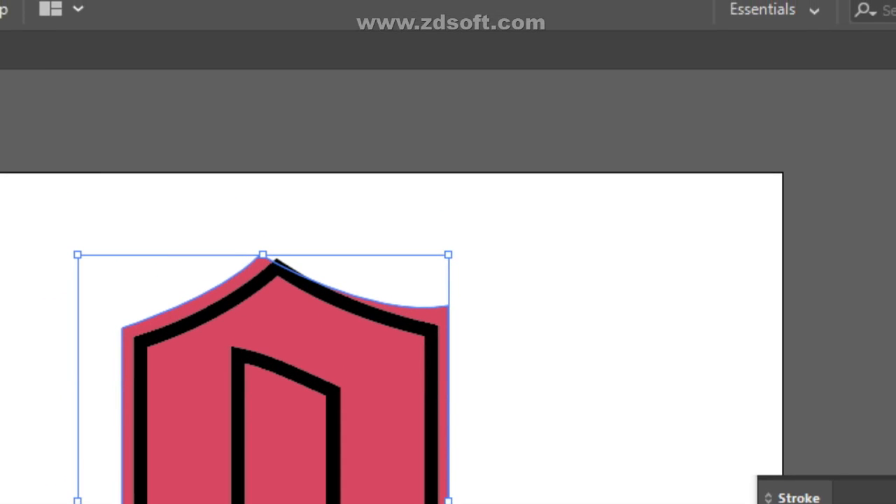
# Enlarge the red backing shape and nudge the outlined letter right and up to center it within the backing
pyautogui.moveTo(448, 255); pyautogui.dragTo(481, 211)
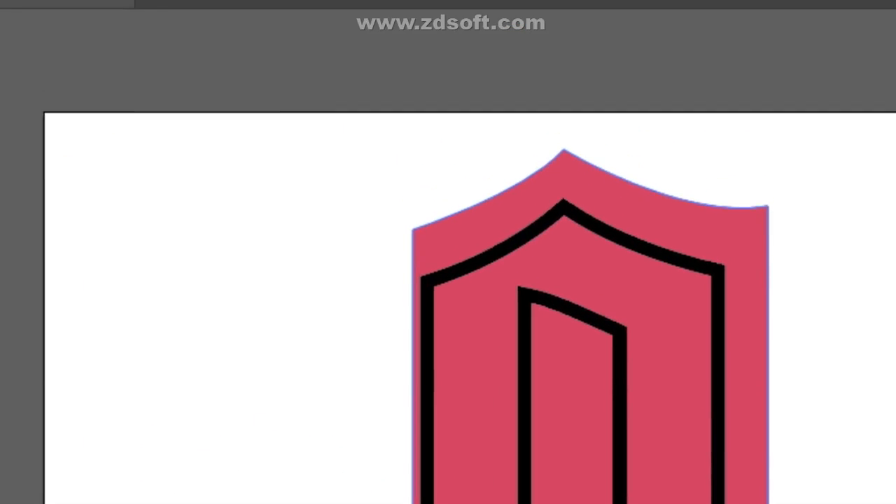
pyautogui.moveTo(449, 252); pyautogui.dragTo(447, 252)
pyautogui.click(663, 254)
pyautogui.press('Right')
pyautogui.press('Right')
pyautogui.press('Right')
pyautogui.press('Right')
pyautogui.press('Right')
pyautogui.press('Right')
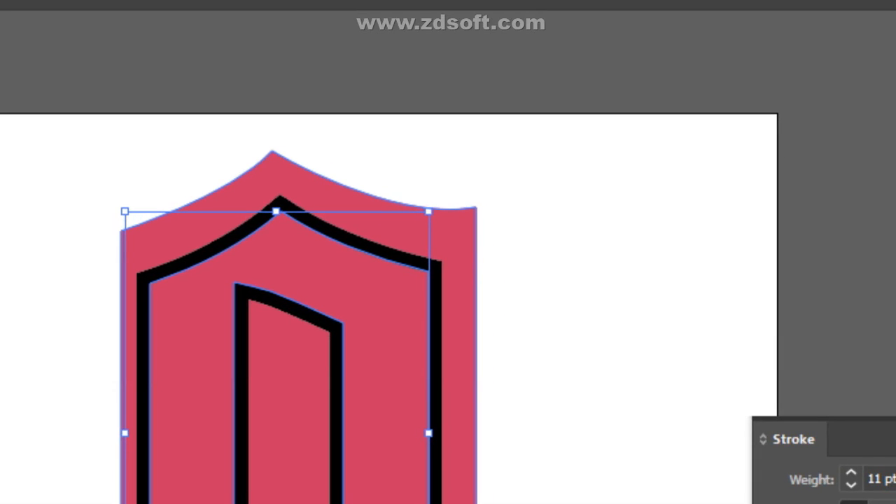
pyautogui.press('Up')
pyautogui.press('Up')
pyautogui.press('Up')
pyautogui.press('Up')
pyautogui.press('Up')
pyautogui.press('Up')
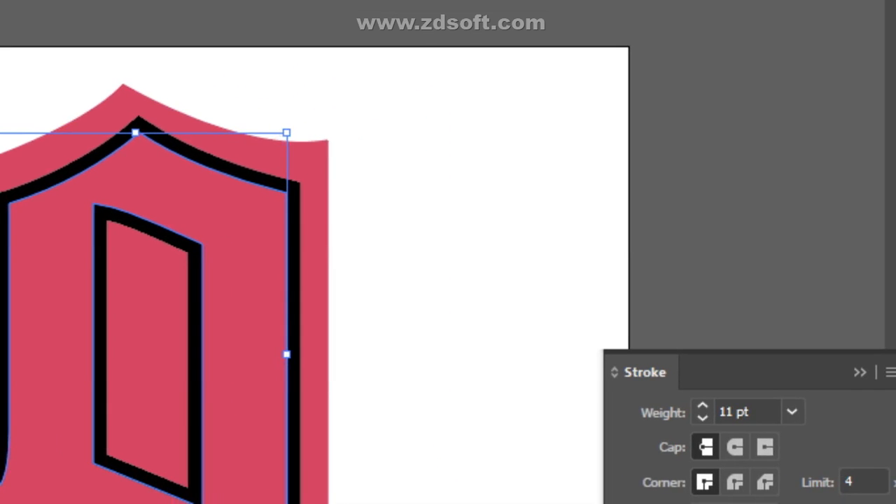
pyautogui.click(466, 280)
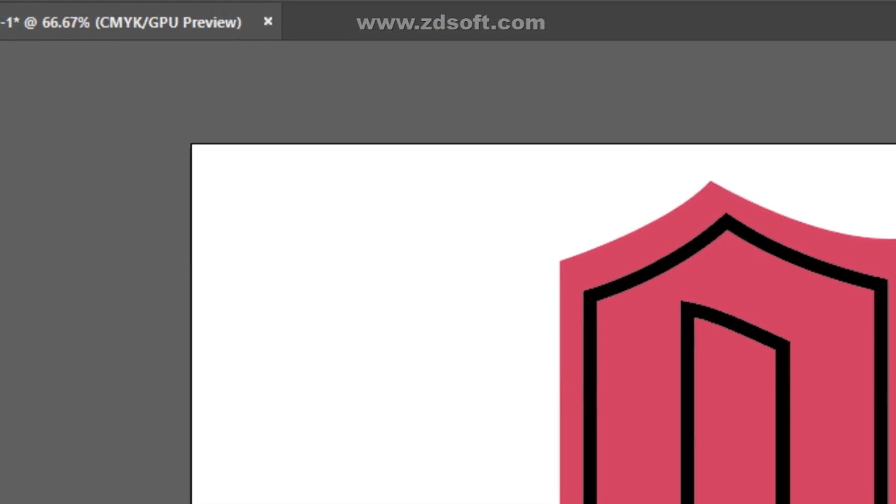
# Select both shapes and cut out the letter's inner opening with the Shape Builder tool
pyautogui.moveTo(438, 242); pyautogui.dragTo(361, 467)
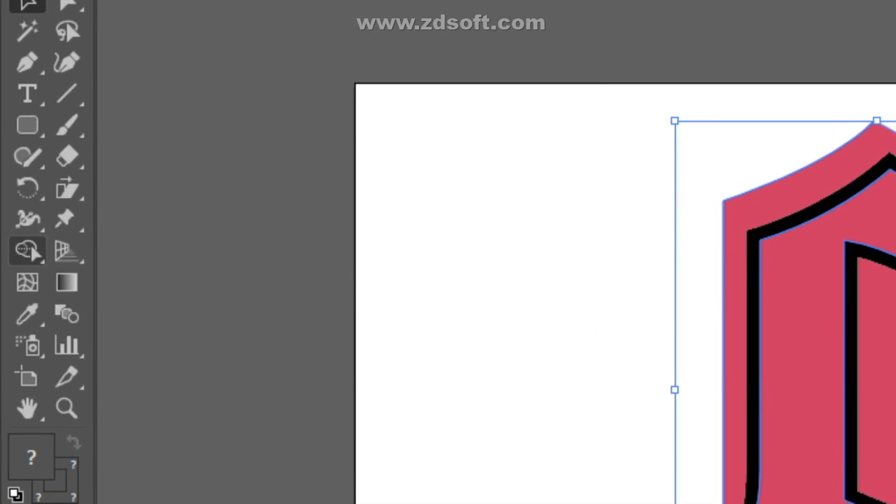
pyautogui.click(27, 252)
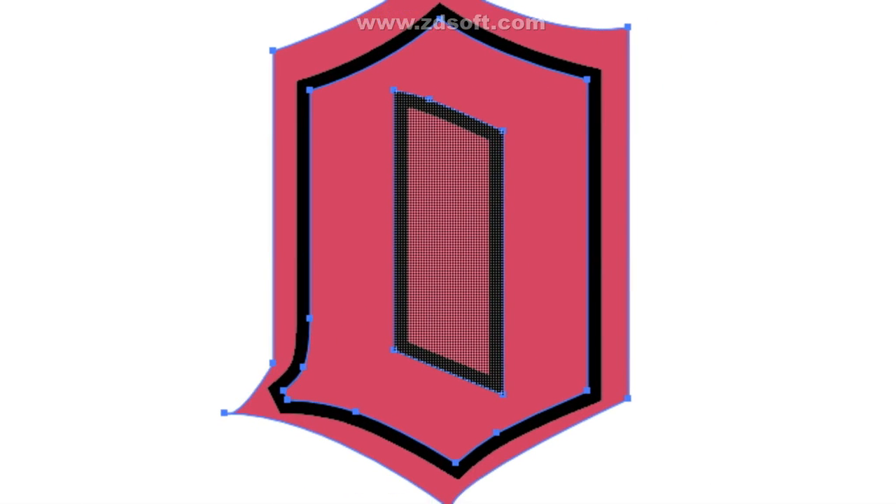
pyautogui.keyDown('alt'); pyautogui.click(448, 245); pyautogui.keyUp('alt')
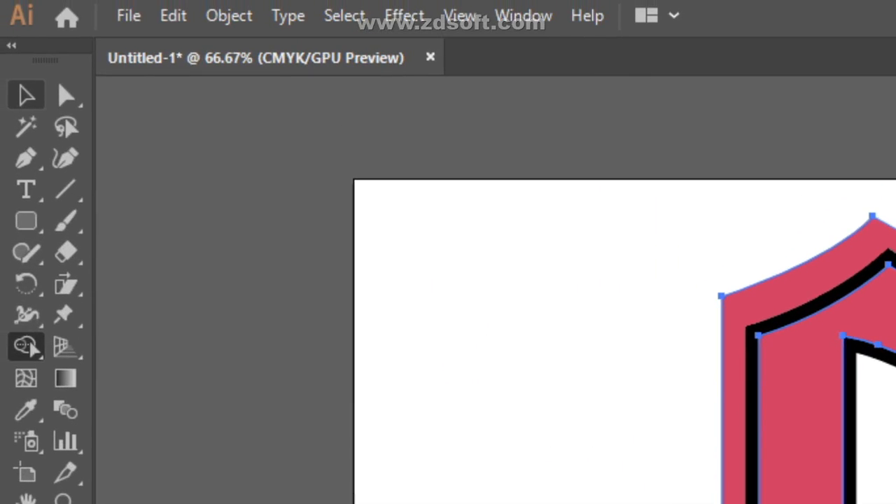
# Clear the letter artwork and draw a rounded rectangle with a thick black outline and no fill
pyautogui.click(26, 94)
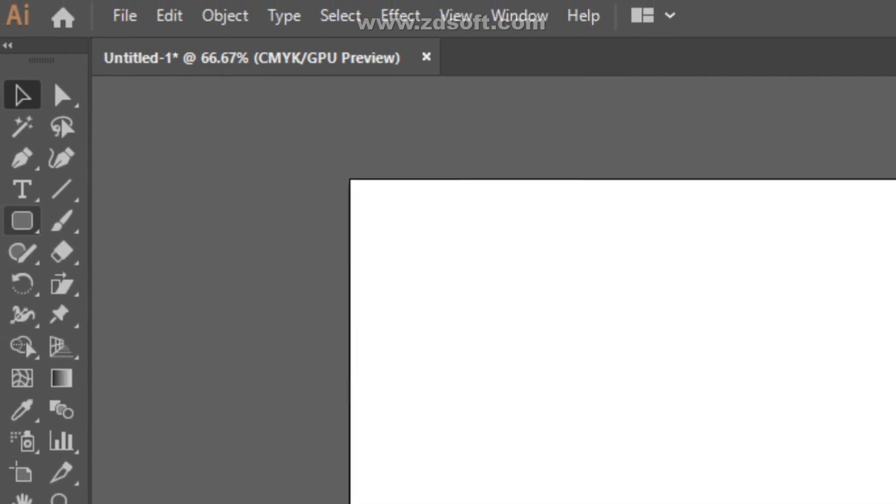
pyautogui.click(26, 223)
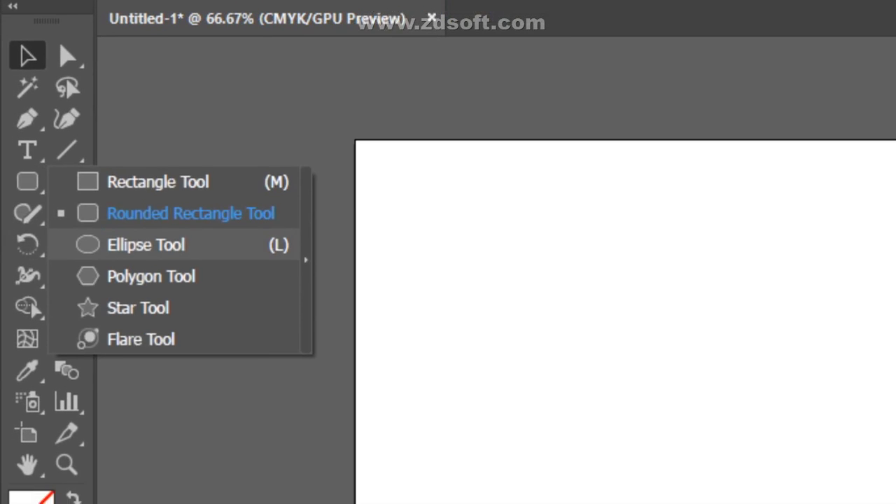
pyautogui.click(146, 287)
pyautogui.click(27, 223)
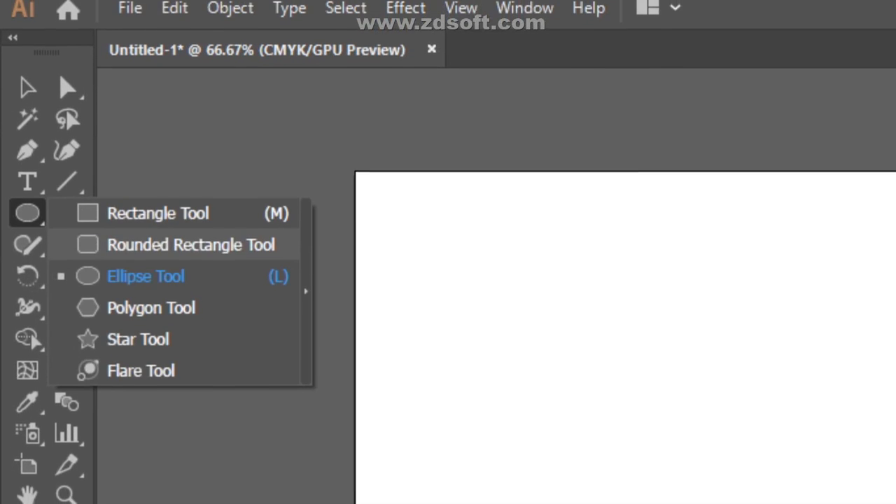
pyautogui.click(190, 256)
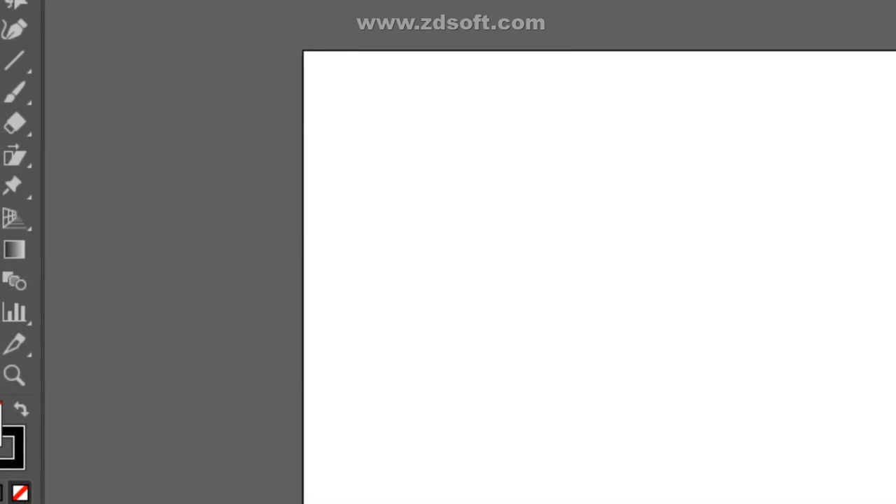
pyautogui.moveTo(328, 185); pyautogui.dragTo(381, 237)
pyautogui.moveTo(472, 279); pyautogui.dragTo(661, 467)
pyautogui.moveTo(450, 363); pyautogui.dragTo(450, 364)
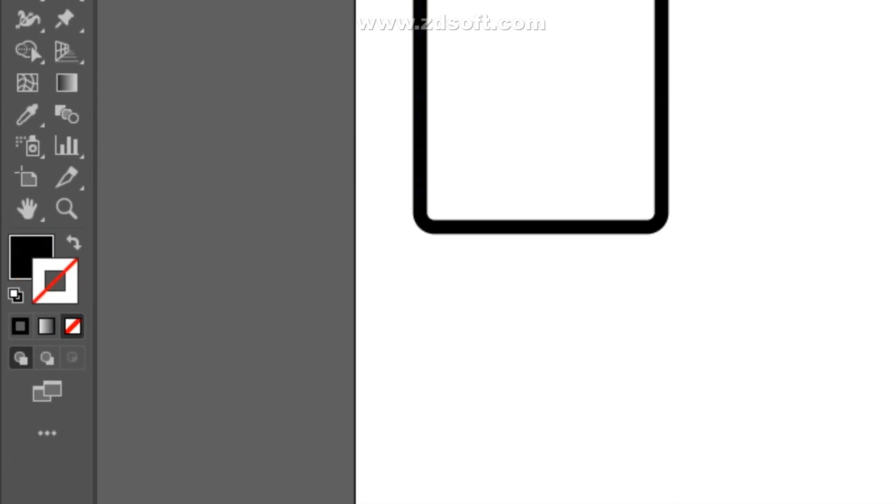
# Apply a linear gradient running from dark blue to purple to the rounded rectangle's stroke
pyautogui.hotkey('shift', 'x')
pyautogui.click(421, 243)
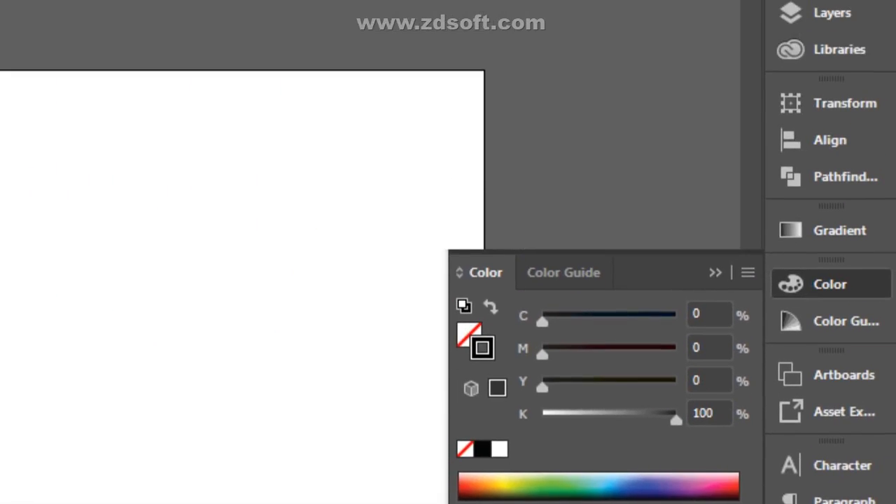
pyautogui.click(831, 257)
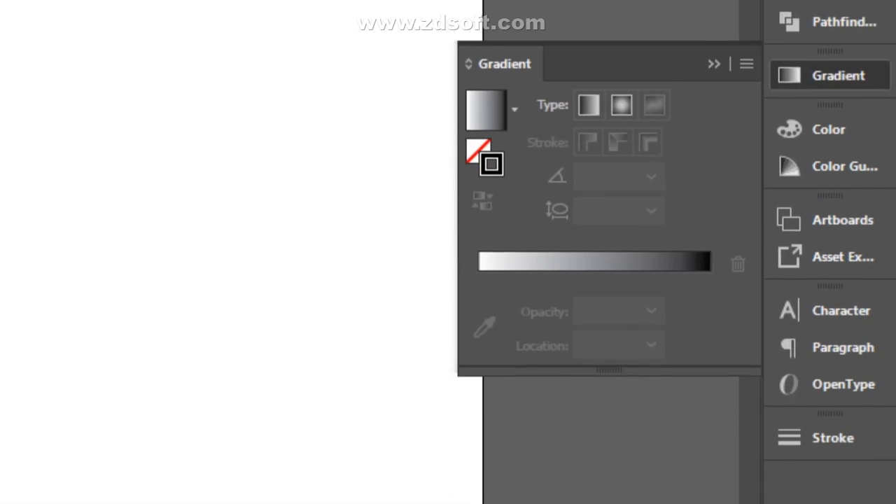
pyautogui.click(595, 442)
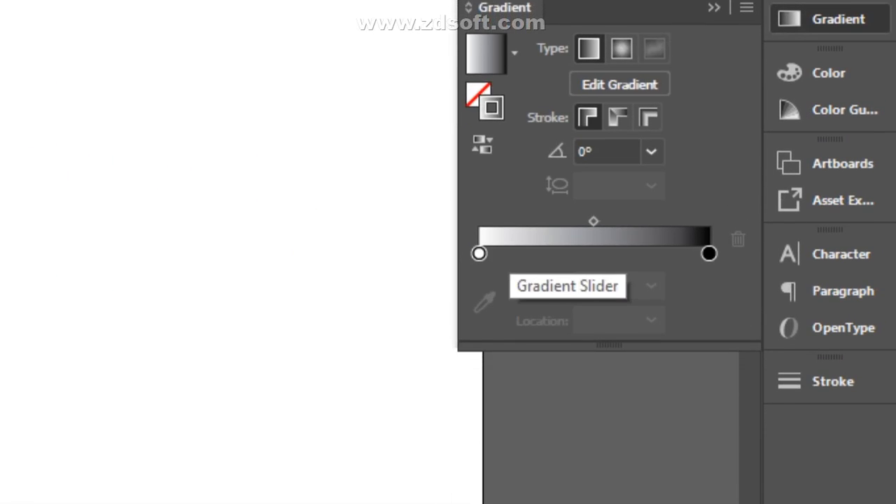
pyautogui.doubleClick(479, 253)
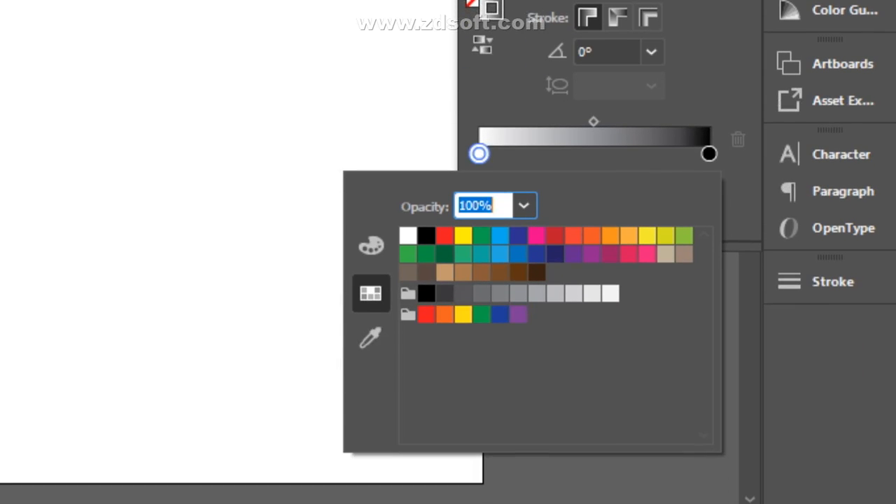
pyautogui.click(709, 151)
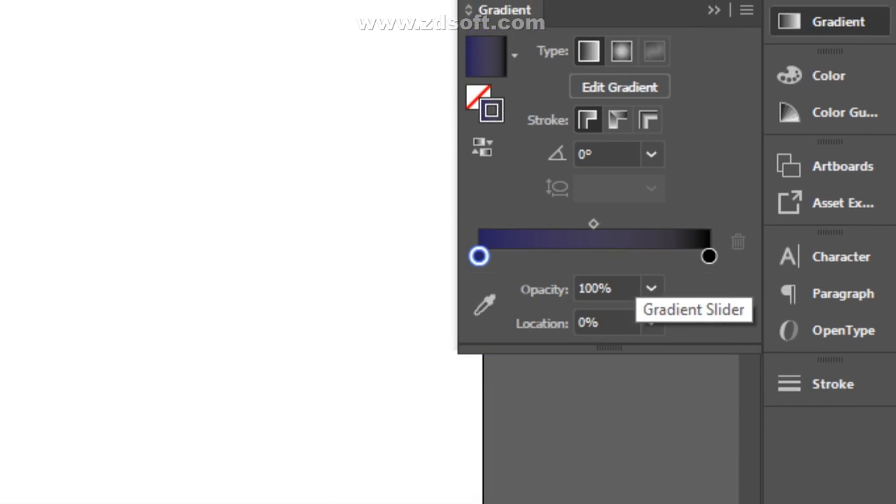
pyautogui.doubleClick(709, 256)
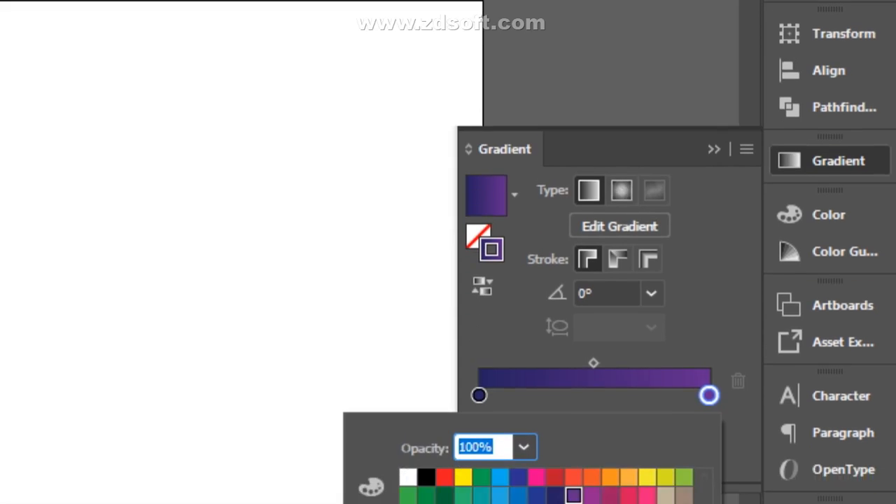
# Add a middle stop to the stroke gradient at about 49% and color it pinkish red
pyautogui.click(569, 248)
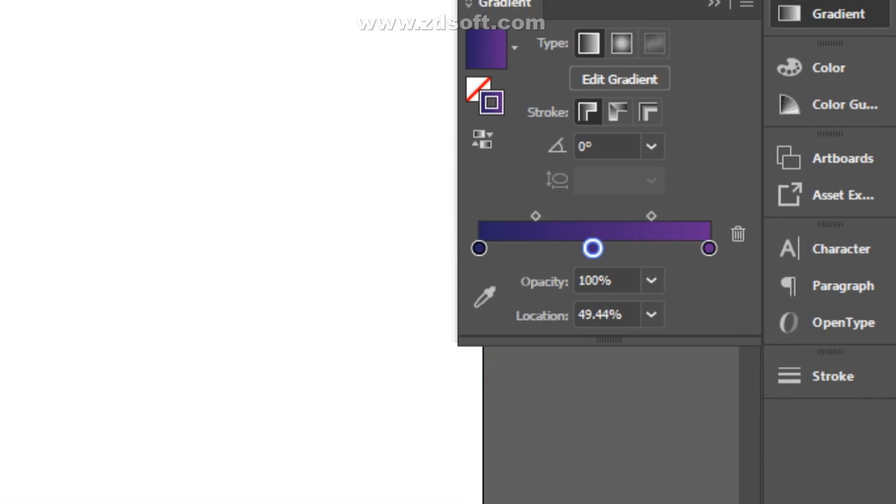
pyautogui.doubleClick(593, 249)
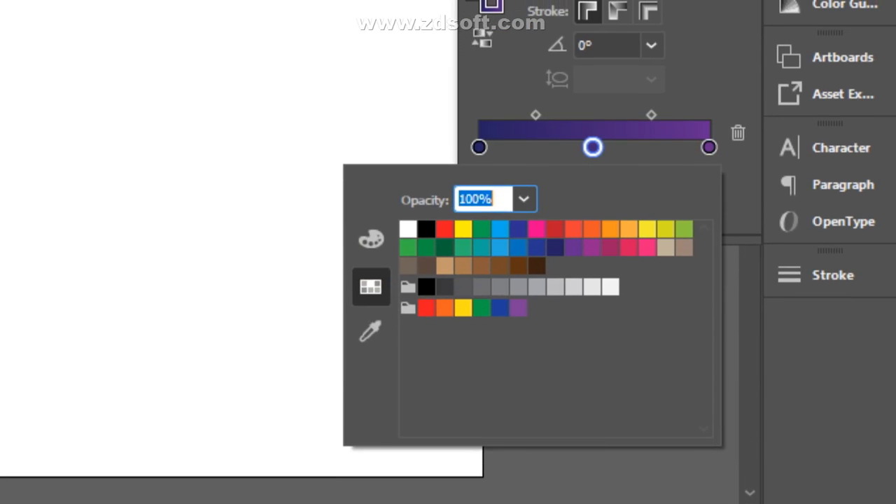
pyautogui.click(630, 250)
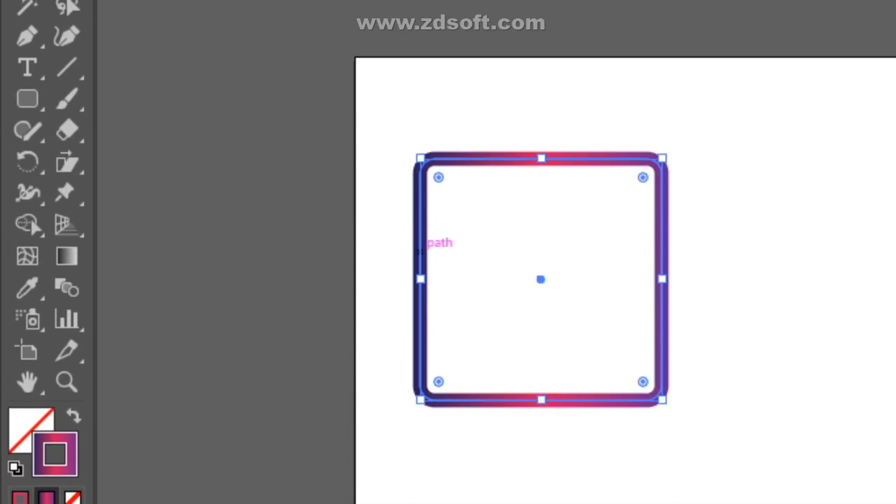
# Swap the rectangle's gradient to its fill, swap it back to the stroke, and deselect the shape
pyautogui.click(73, 391)
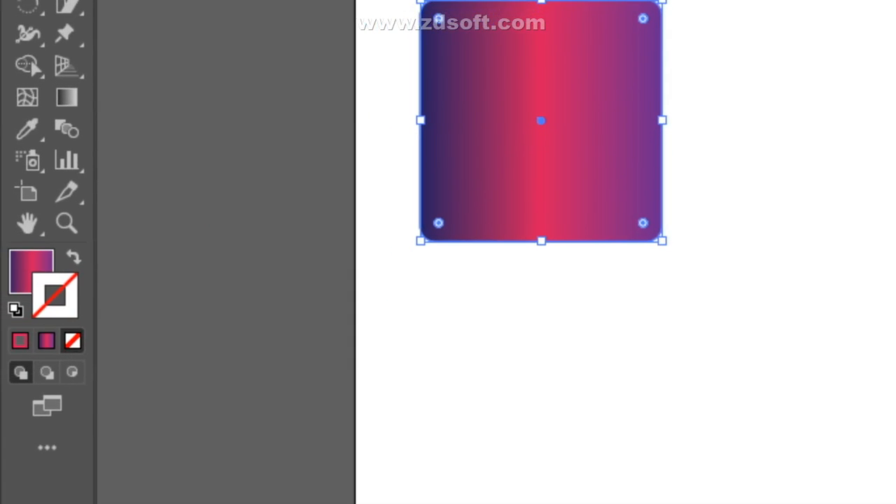
pyautogui.hotkey('shift', 'x')
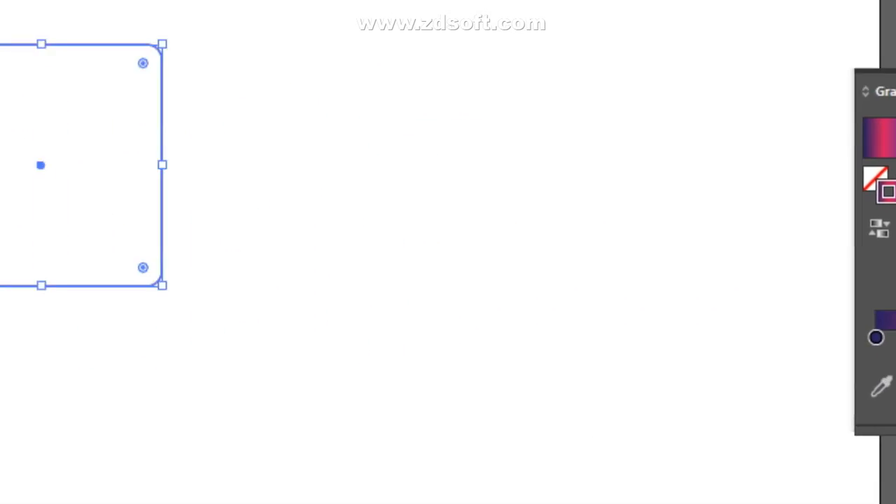
pyautogui.click(693, 312)
pyautogui.click(443, 249)
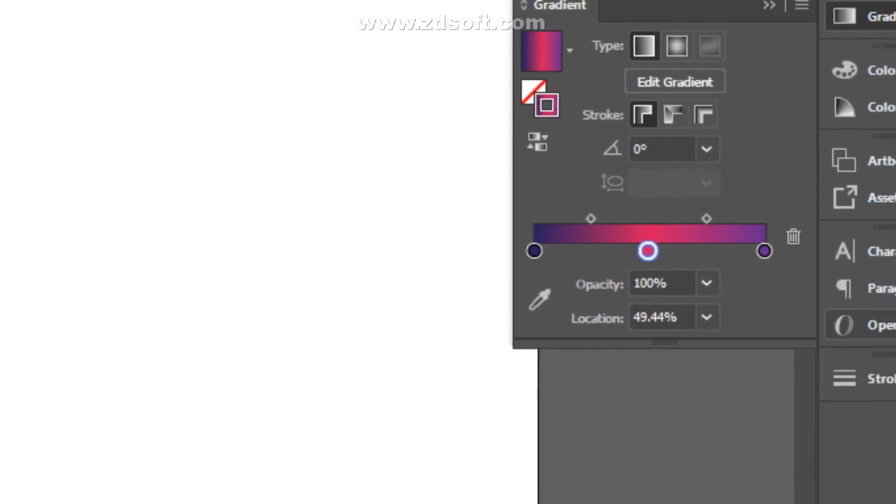
# Add a blackletter capital "A" beside the rectangle, enlarge it, and reposition it
pyautogui.click(837, 323)
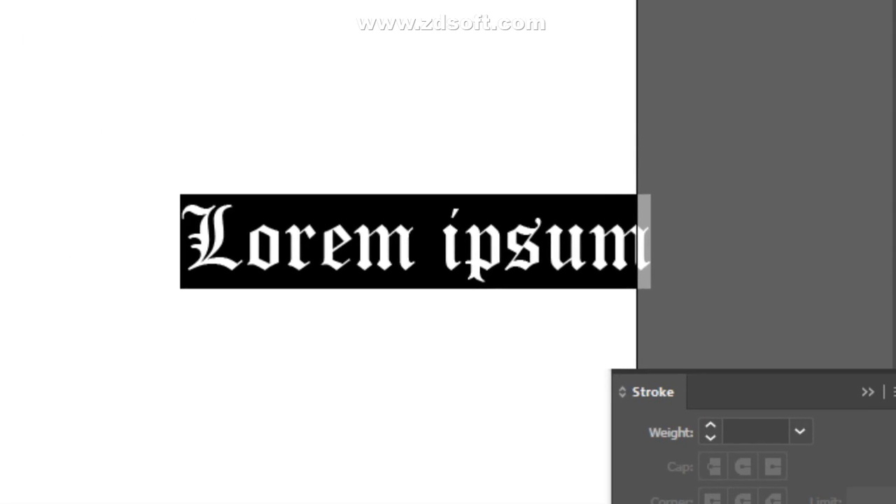
pyautogui.press('BackSpace')
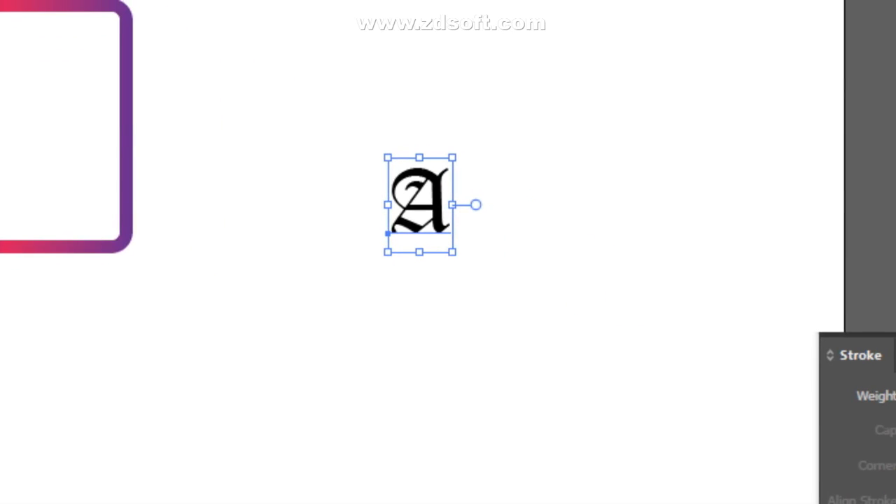
pyautogui.moveTo(452, 252); pyautogui.dragTo(722, 490)
pyautogui.click(725, 244)
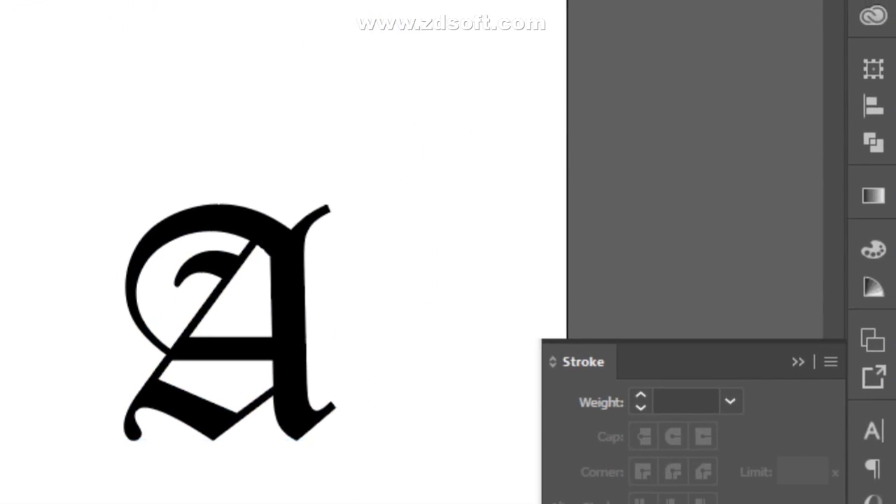
pyautogui.moveTo(298, 308); pyautogui.dragTo(228, 232)
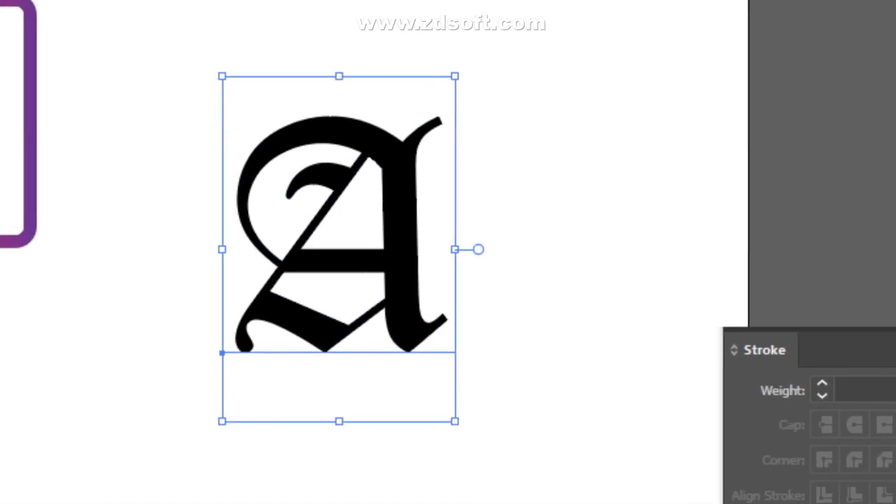
# Convert the blackletter "A" to outlines
pyautogui.doubleClick(364, 259)
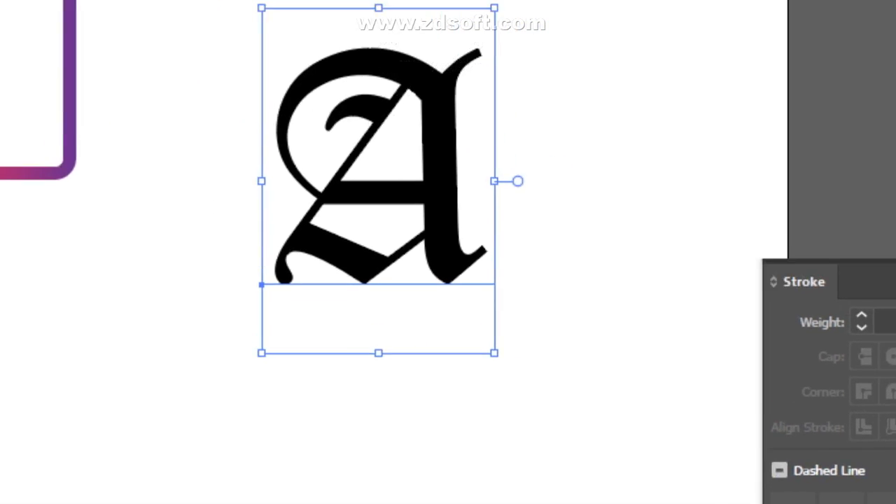
pyautogui.rightClick(460, 216)
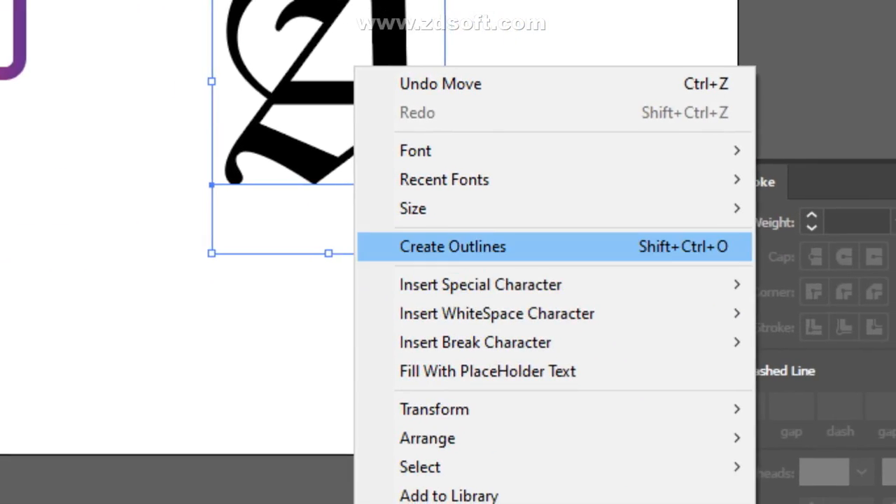
pyautogui.click(545, 429)
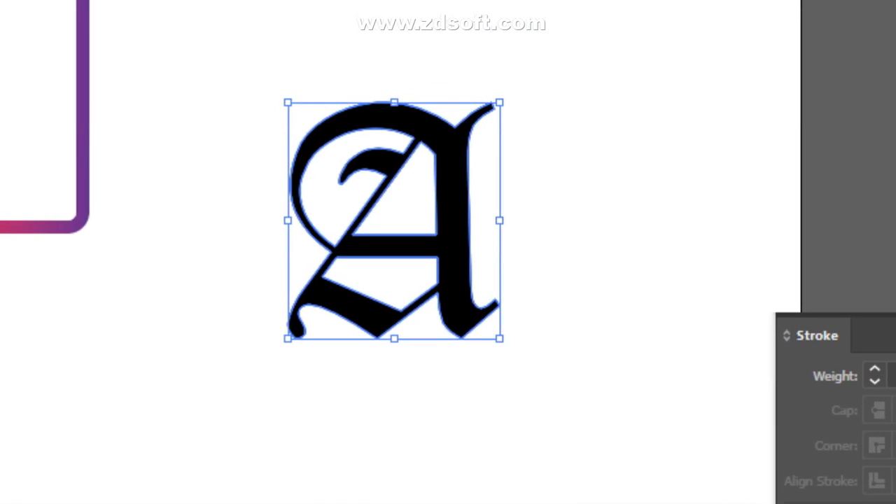
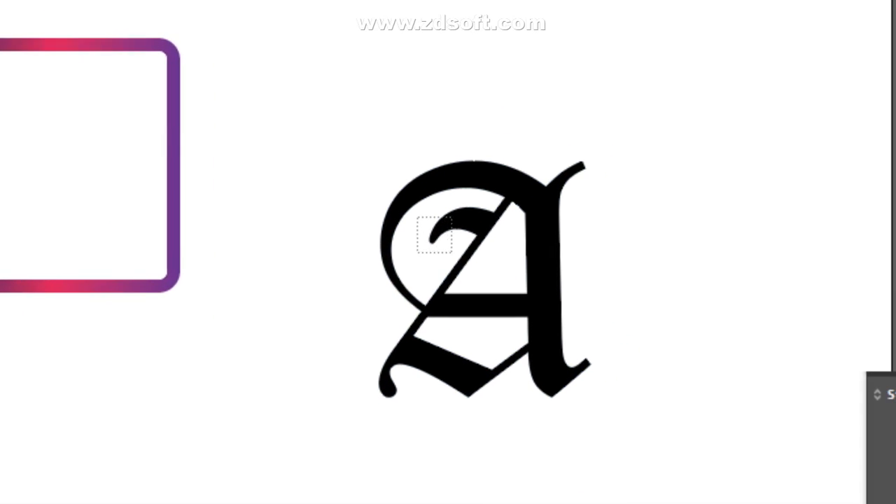
# Reshape the tip of the letter's inner hook by moving its anchor points, and deselect the letter
pyautogui.moveTo(453, 252); pyautogui.dragTo(453, 252)
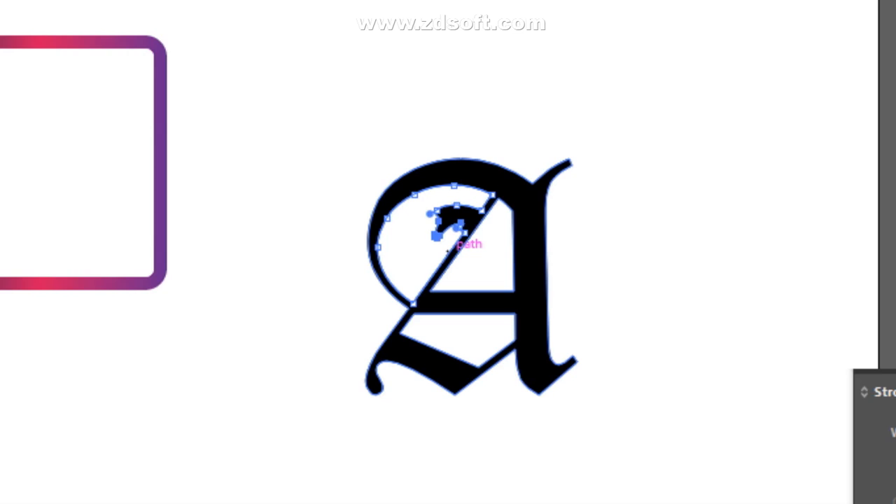
pyautogui.click(651, 251)
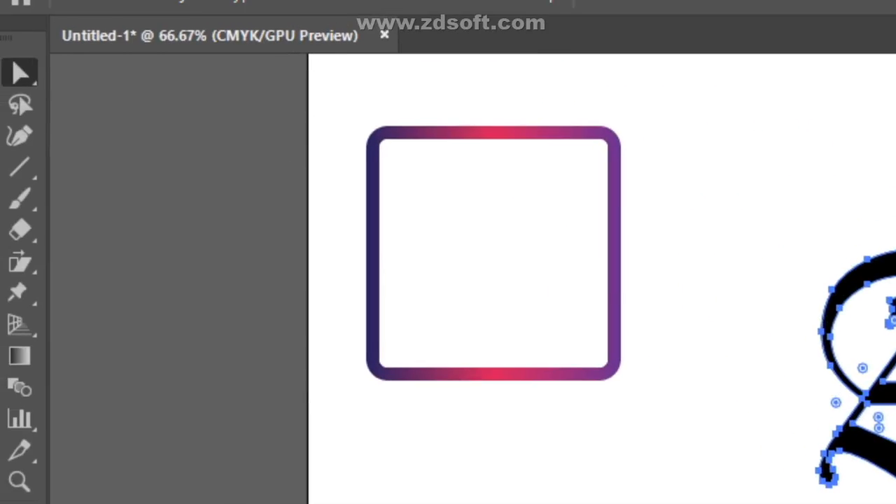
pyautogui.click(241, 238)
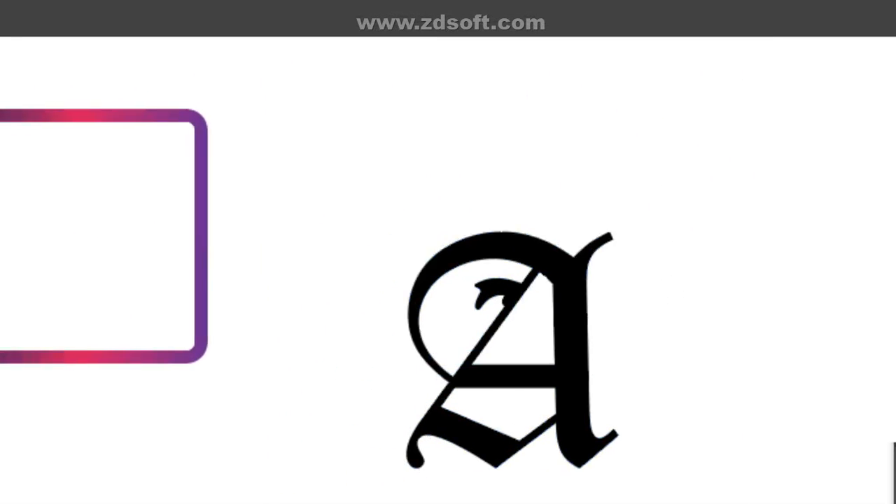
# Stretch the letter's upper-right tip outward into a thin spike by moving its anchor points
pyautogui.moveTo(457, 237); pyautogui.dragTo(444, 316)
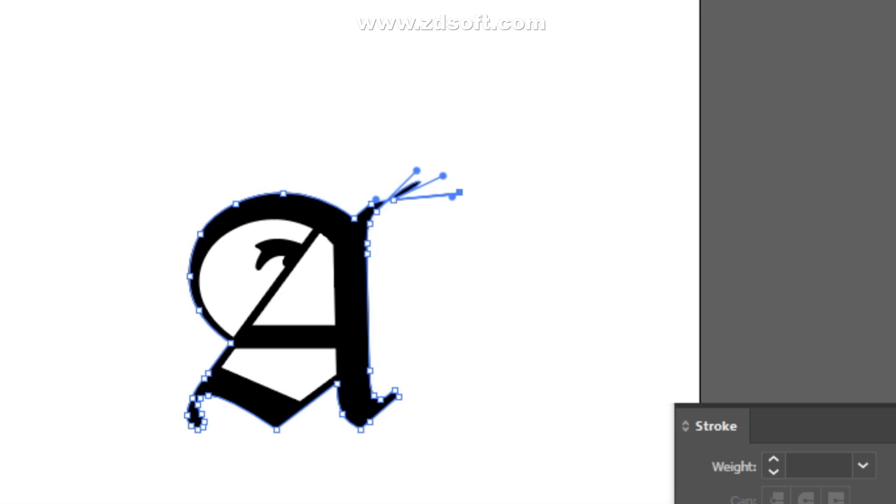
pyautogui.click(496, 265)
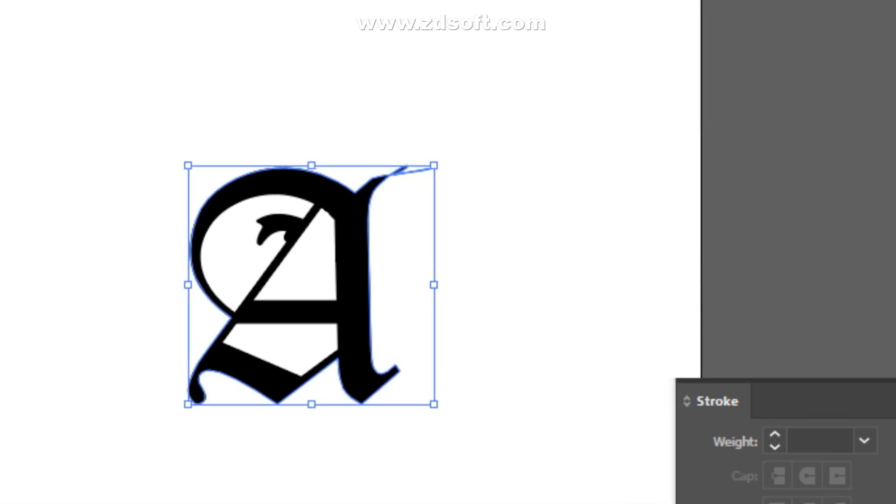
pyautogui.click(526, 270)
# Examine the anchor points of the whole letter and its outer path with the Direct Selection tool
pyautogui.press('a')
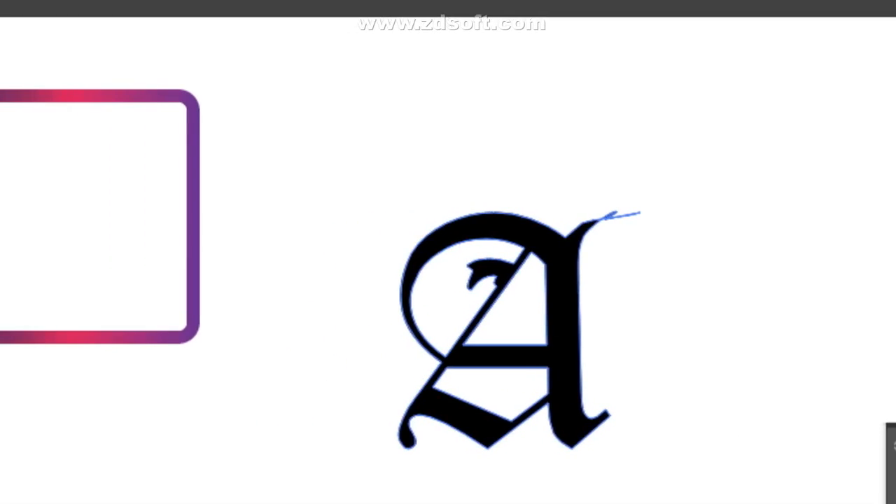
pyautogui.click(287, 271)
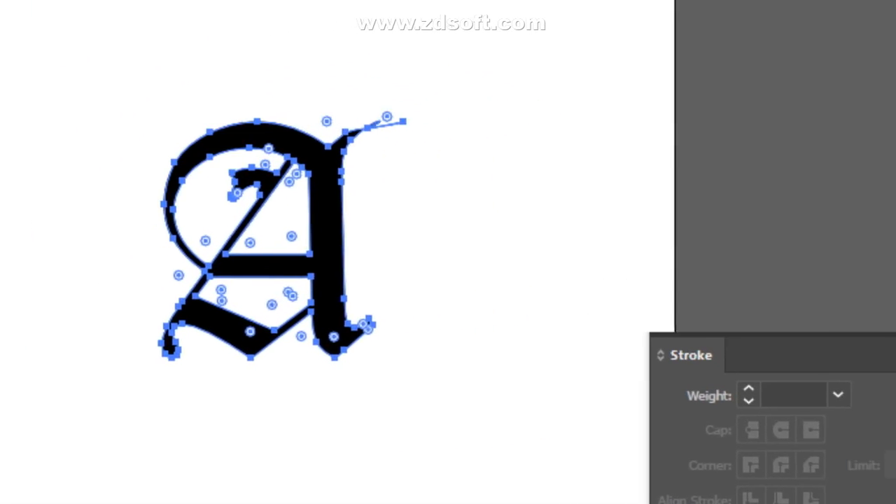
pyautogui.click(480, 254)
pyautogui.click(343, 263)
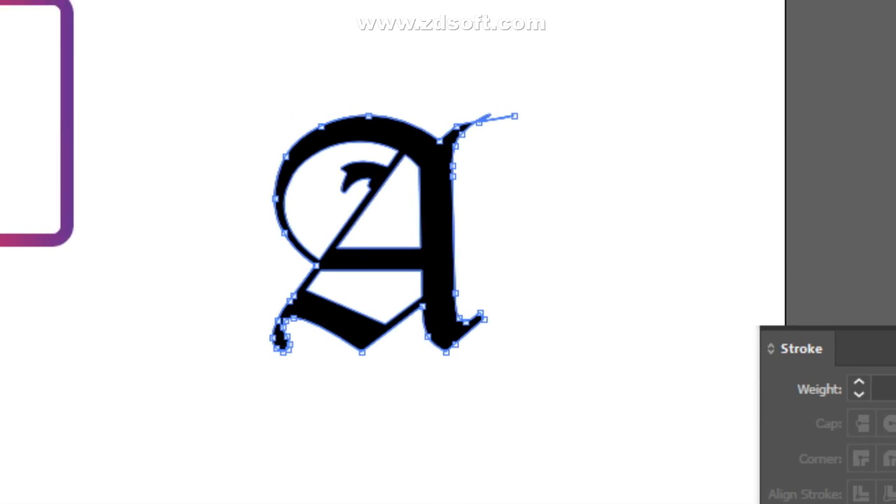
# Duplicate the black "A" to its right and turn the copy into a 1 pt outline with no fill
pyautogui.moveTo(445, 245); pyautogui.dragTo(670, 212)
pyautogui.click(662, 350)
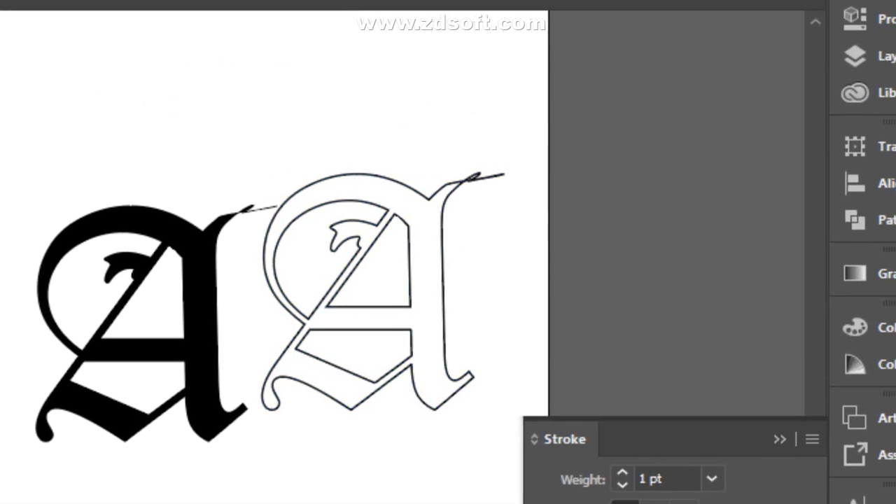
# Enlarge the outlined copy and place it behind the black "A" so the two overlap, with nothing selected
pyautogui.click(392, 260)
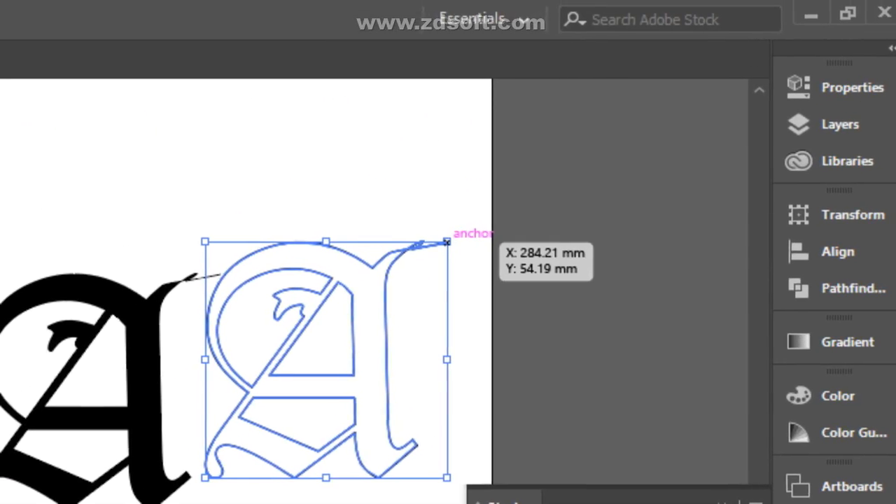
pyautogui.moveTo(500, 181); pyautogui.dragTo(562, 119)
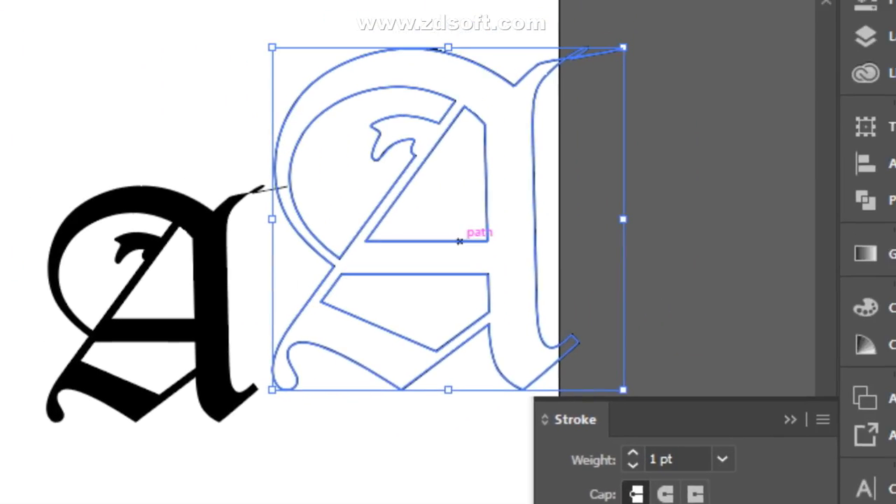
pyautogui.moveTo(459, 241); pyautogui.dragTo(169, 319)
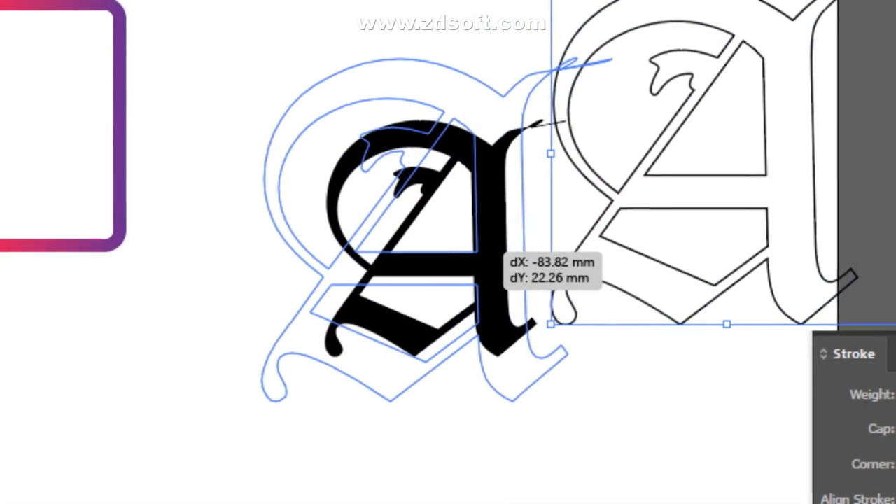
pyautogui.moveTo(501, 252); pyautogui.dragTo(500, 252)
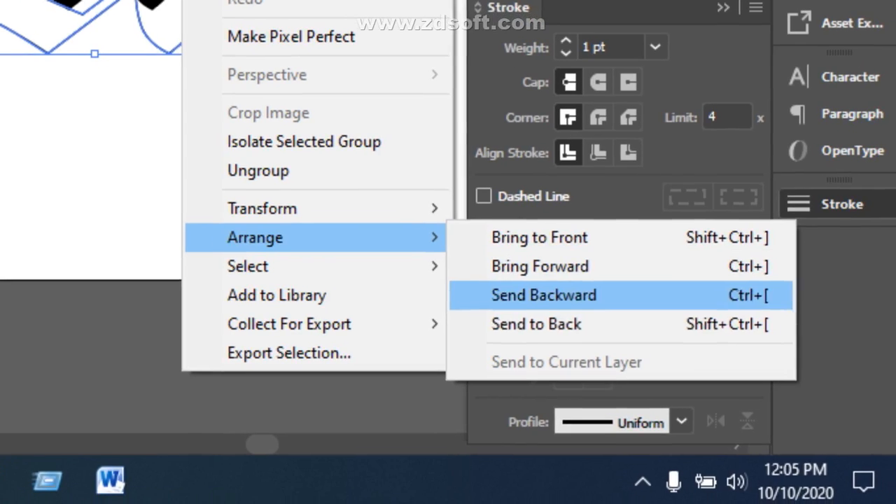
pyautogui.click(566, 336)
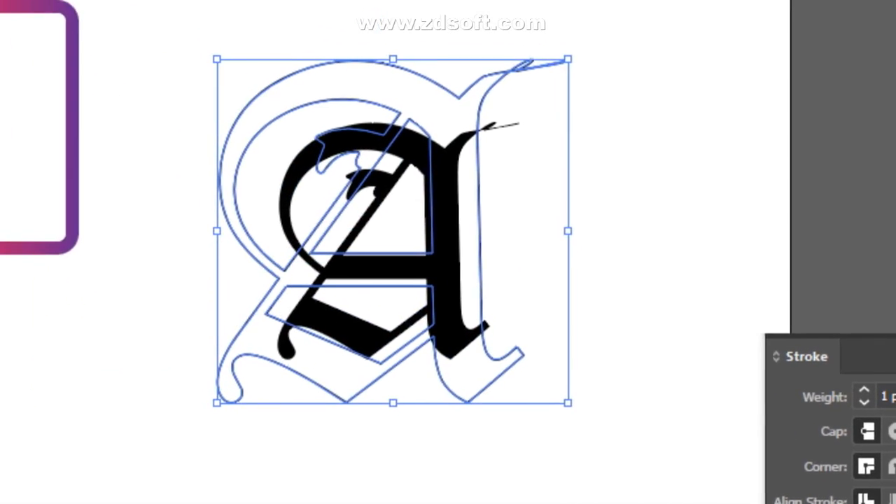
pyautogui.hotkey('ctrl', 'shift', 'a')
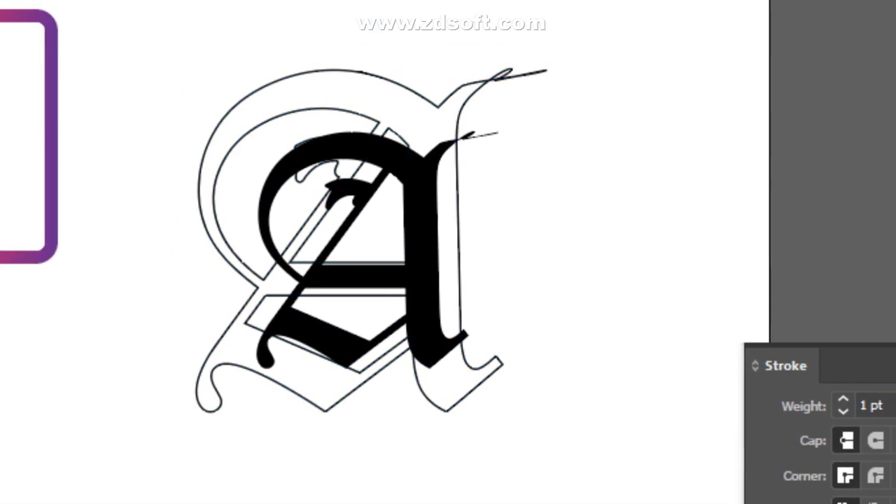
# Fill the enlarged outlined "A" behind the black letter with yellow (C 14.29, M 8.47, Y 98.47, K 0)
pyautogui.click(446, 252)
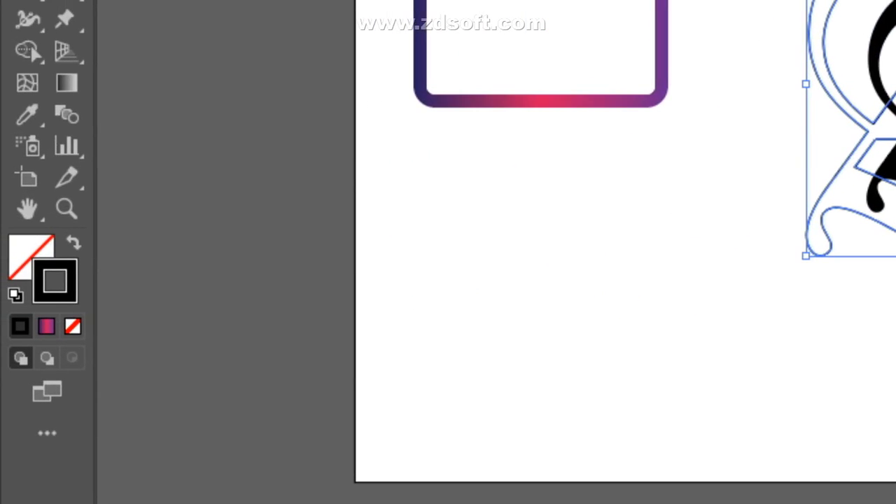
pyautogui.doubleClick(31, 257)
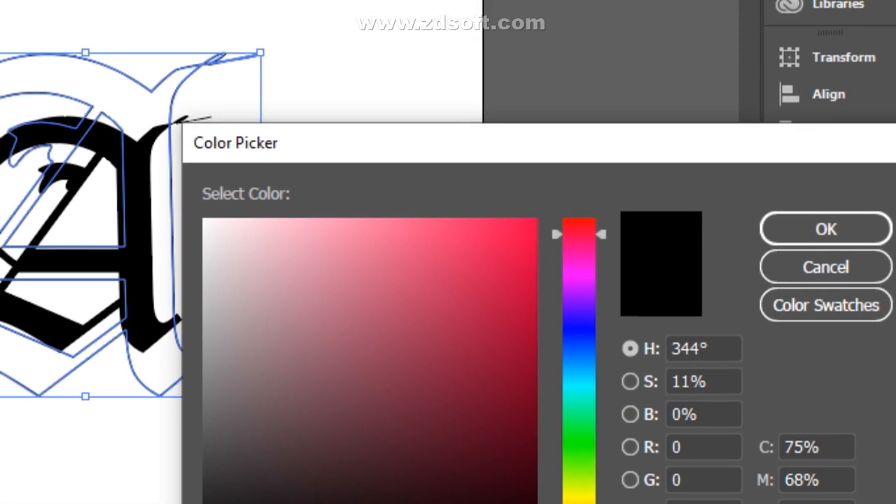
pyautogui.moveTo(579, 169); pyautogui.dragTo(579, 319)
pyautogui.moveTo(579, 282); pyautogui.dragTo(579, 362)
pyautogui.moveTo(579, 259); pyautogui.dragTo(579, 295)
pyautogui.click(494, 50)
pyautogui.click(826, 220)
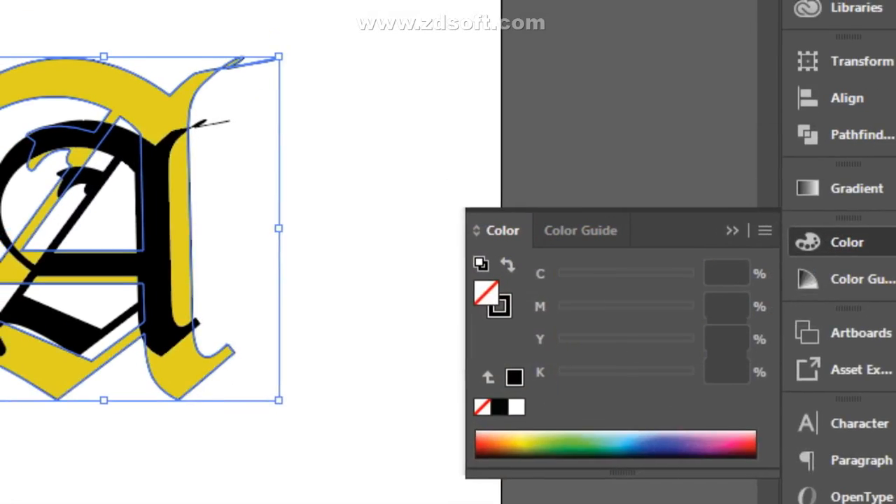
# Enlarge the yellow "A" further behind the black one from its upper-right corner
pyautogui.click(136, 234)
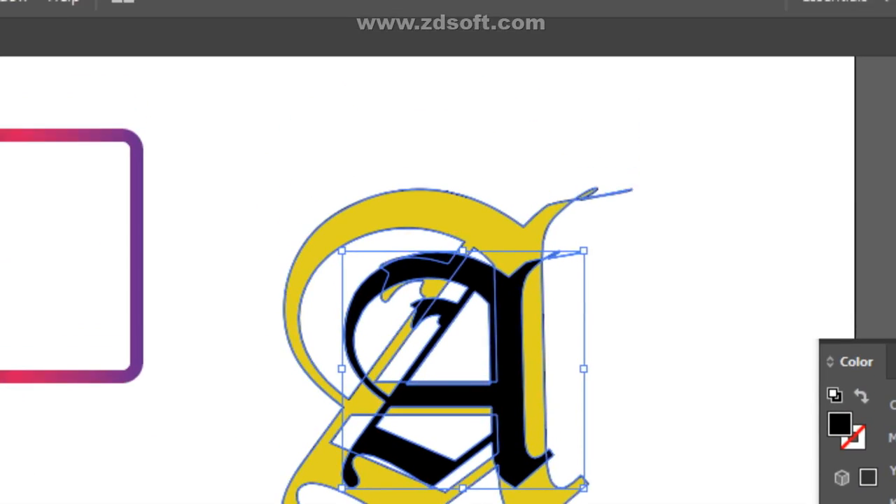
pyautogui.click(467, 87)
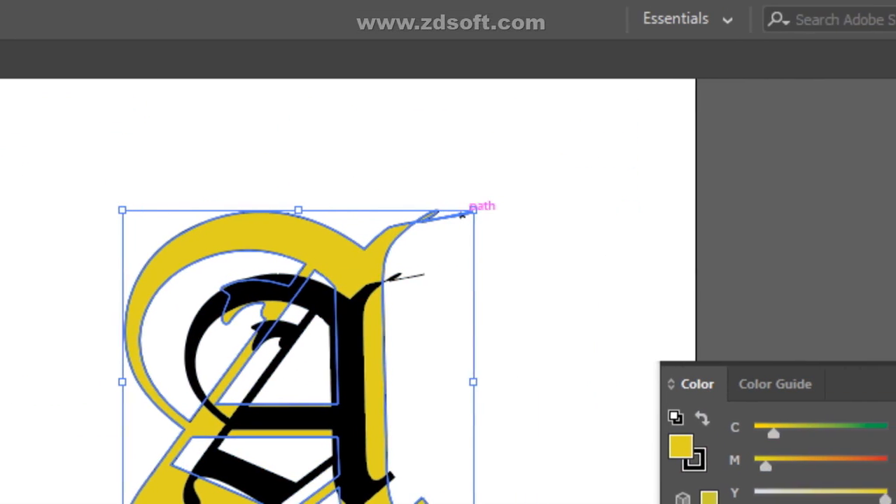
pyautogui.moveTo(452, 210); pyautogui.dragTo(567, 146)
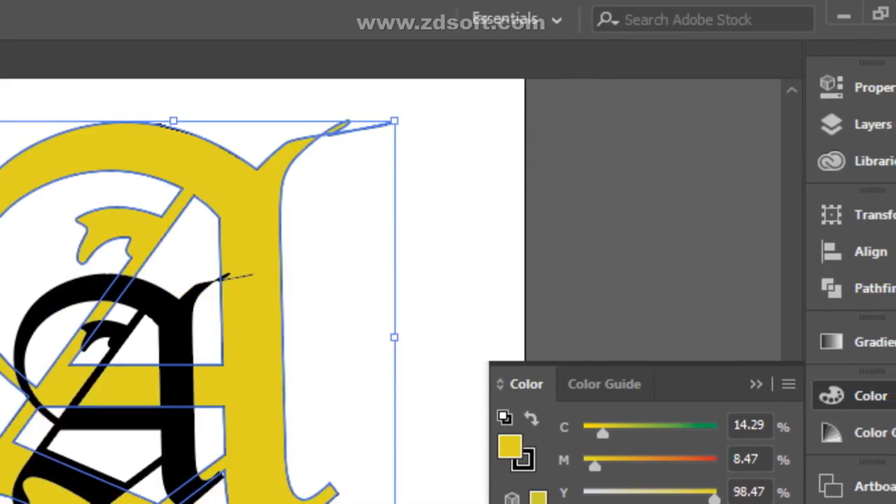
# Reposition the black "A" over the yellow one and enlarge it from its lower-right corner
pyautogui.click(434, 259)
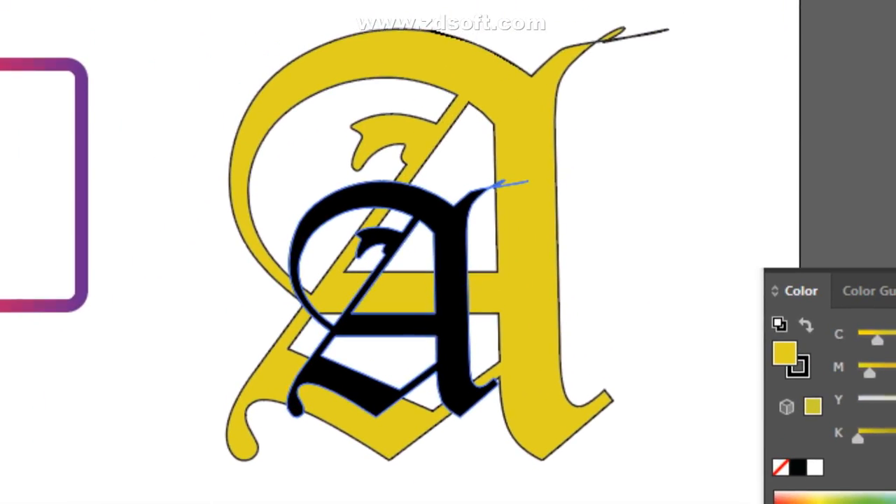
pyautogui.moveTo(438, 236); pyautogui.dragTo(487, 181)
pyautogui.moveTo(488, 247)
pyautogui.mouseDown()
pyautogui.moveTo(490, 238)
pyautogui.moveTo(498, 245)
pyautogui.mouseUp()
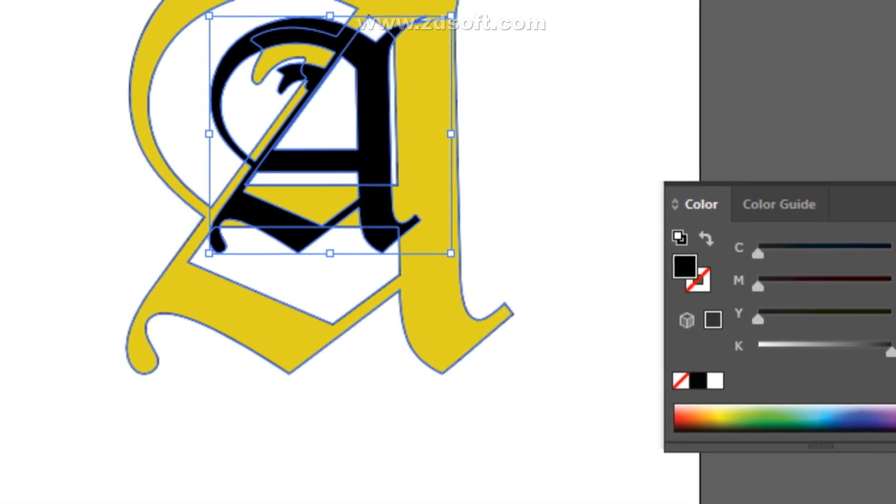
pyautogui.moveTo(505, 303); pyautogui.dragTo(520, 325)
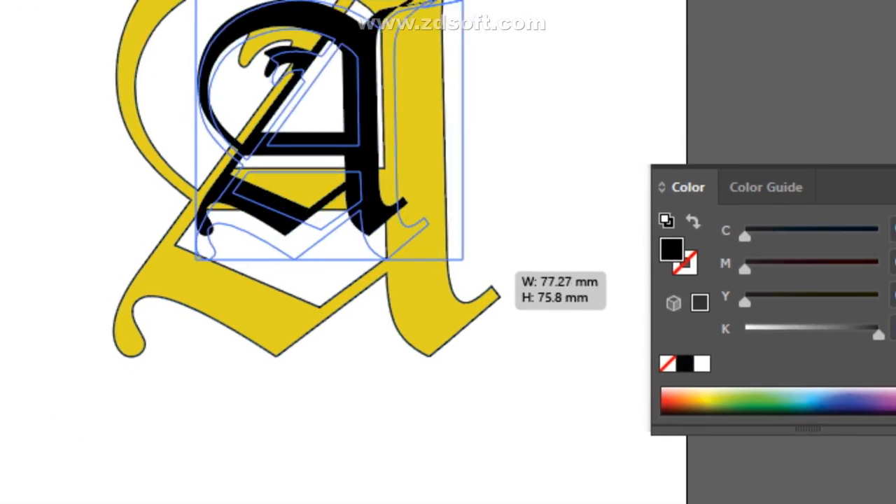
pyautogui.moveTo(456, 262); pyautogui.dragTo(506, 329)
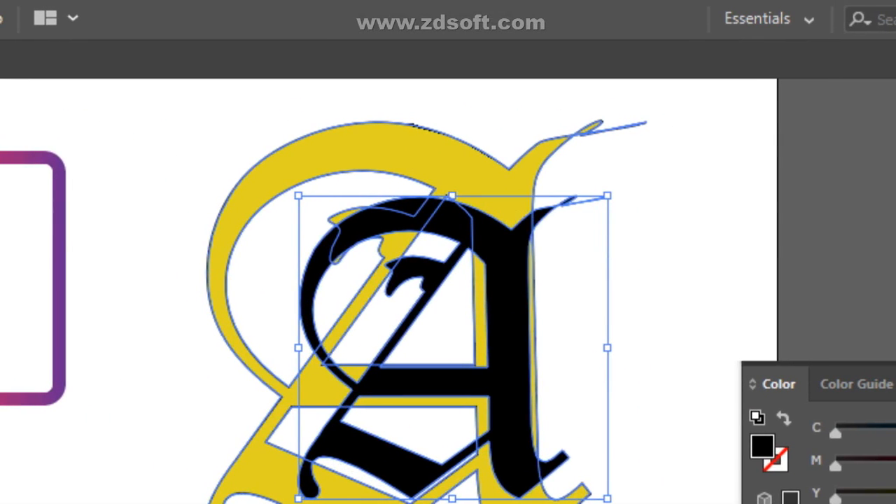
# Enlarge, shift and stretch the black "A" to about 123 mm wide so it nearly covers the yellow "A"
pyautogui.moveTo(455, 184); pyautogui.dragTo(455, 135)
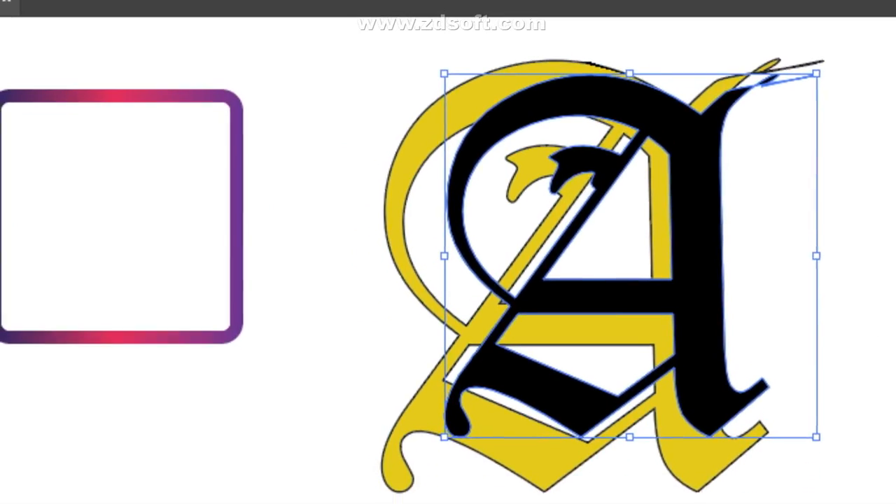
pyautogui.moveTo(287, 317); pyautogui.dragTo(252, 318)
pyautogui.moveTo(441, 256); pyautogui.dragTo(440, 251)
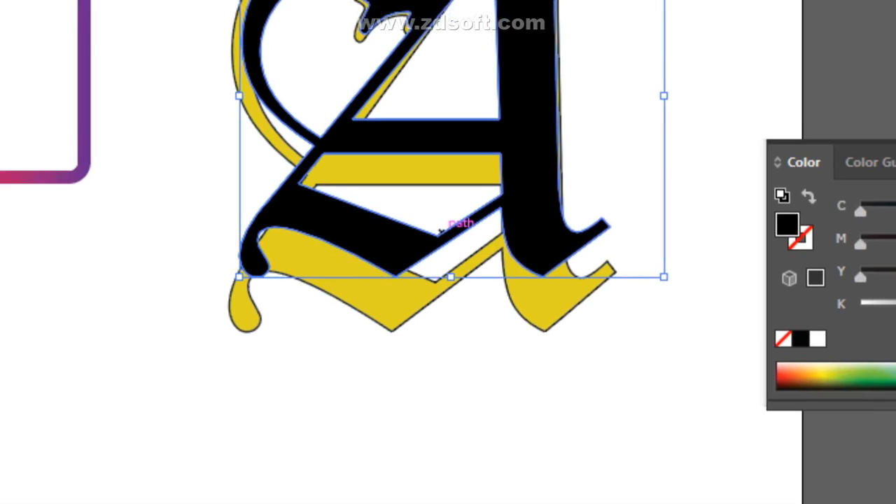
pyautogui.moveTo(450, 278); pyautogui.dragTo(451, 256)
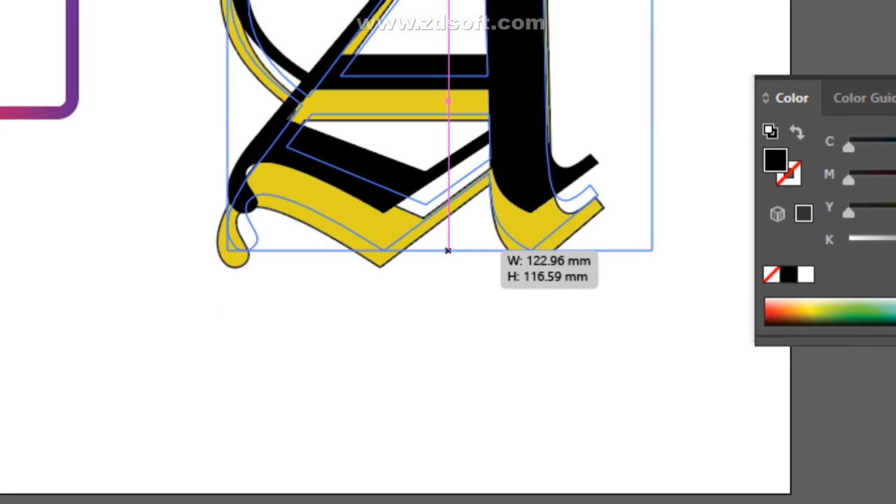
pyautogui.click(449, 310)
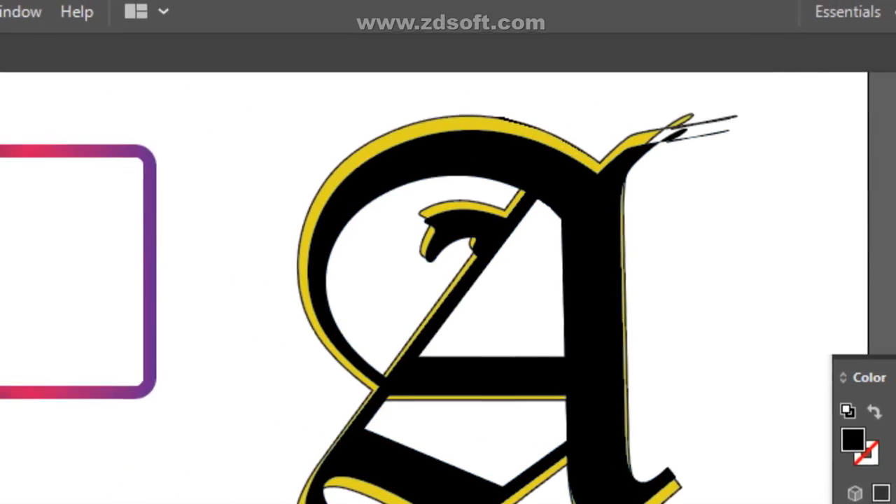
# Widen the yellow "A" to about 134 mm and stretch its bottom edge downward past the black letter
pyautogui.click(243, 91)
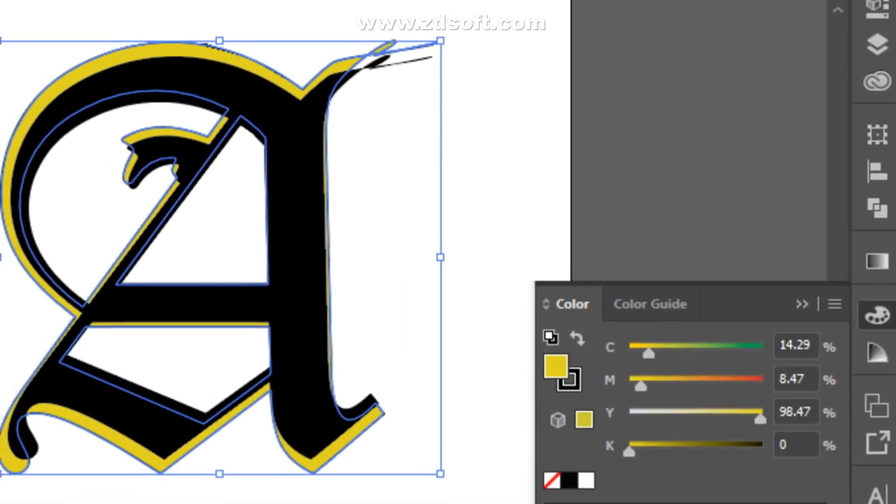
pyautogui.moveTo(441, 256); pyautogui.dragTo(460, 257)
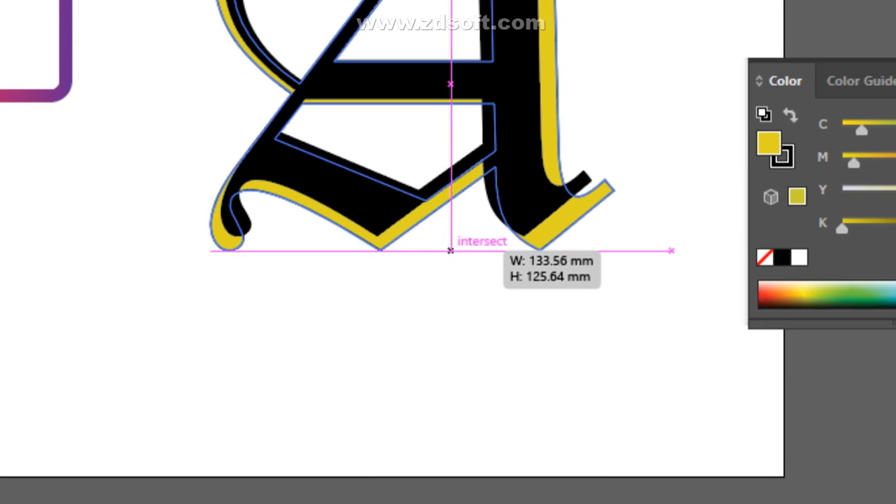
pyautogui.moveTo(451, 253); pyautogui.dragTo(481, 269)
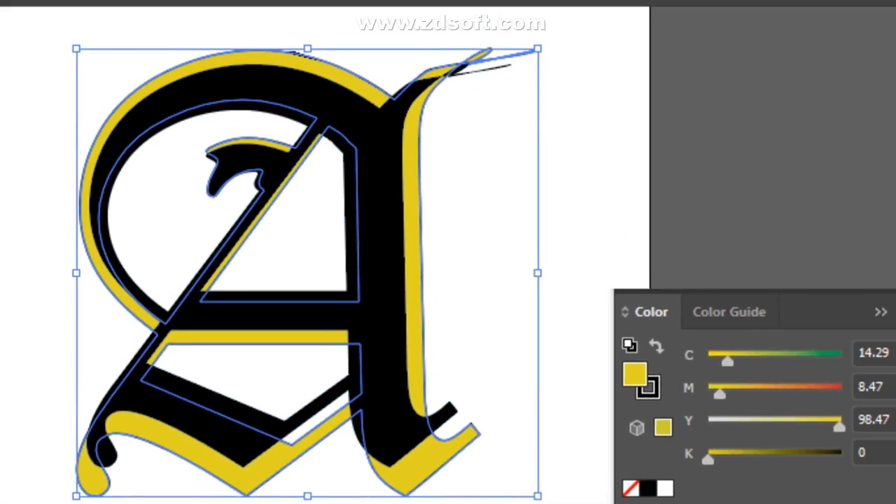
# Stretch the black "A" downward so its base comes closer to the base of the yellow letter
pyautogui.click(294, 160)
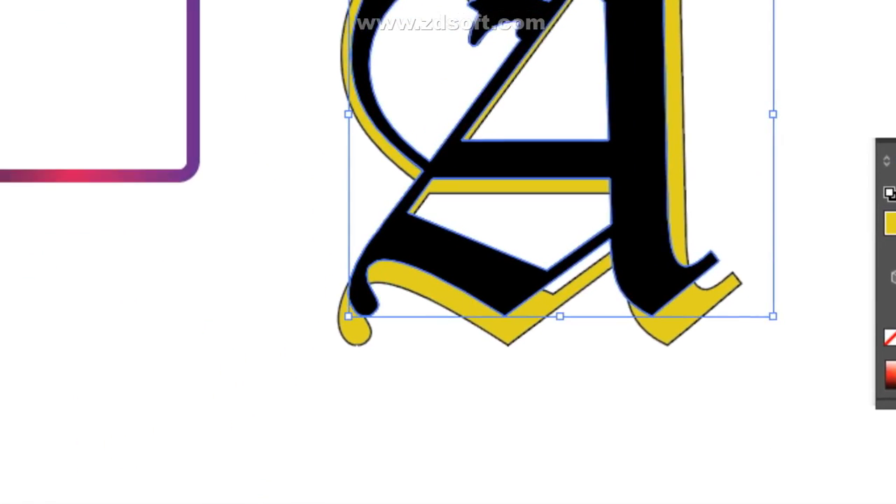
pyautogui.moveTo(560, 317); pyautogui.dragTo(560, 329)
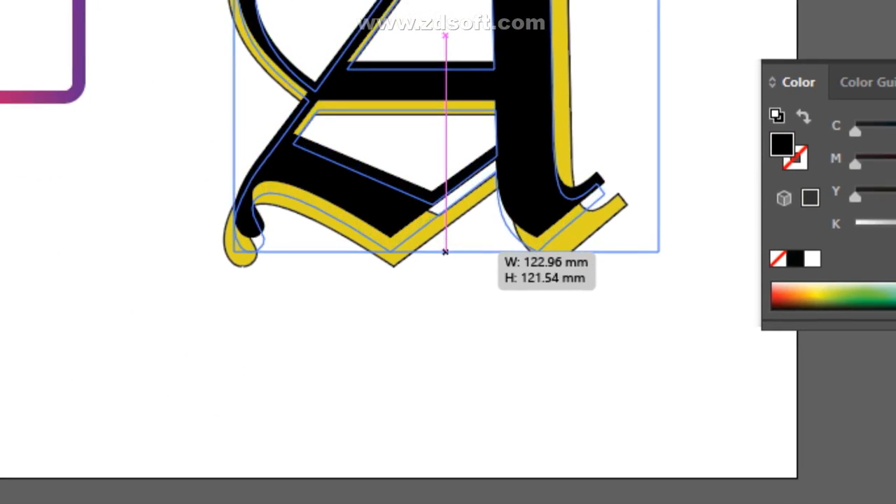
pyautogui.moveTo(443, 250); pyautogui.dragTo(432, 265)
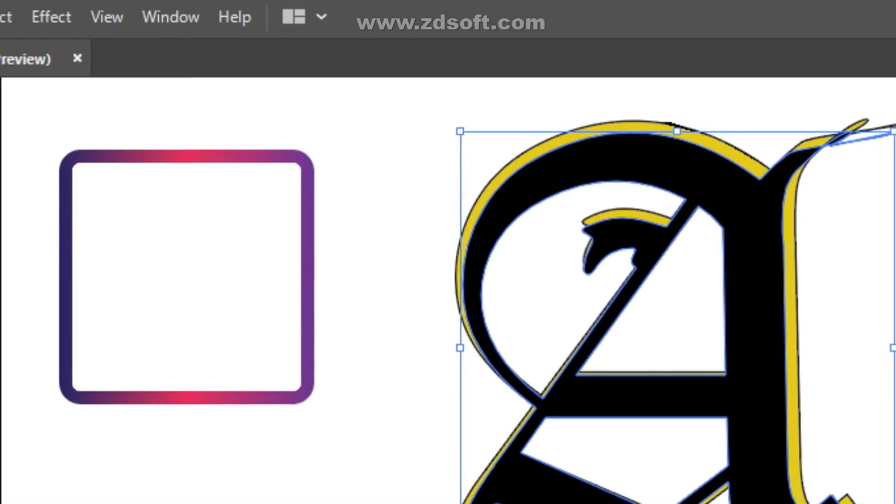
# Shrink the black "A" slightly from its upper-left corner, narrow it from the right side, and deselect it
pyautogui.moveTo(449, 133); pyautogui.dragTo(464, 147)
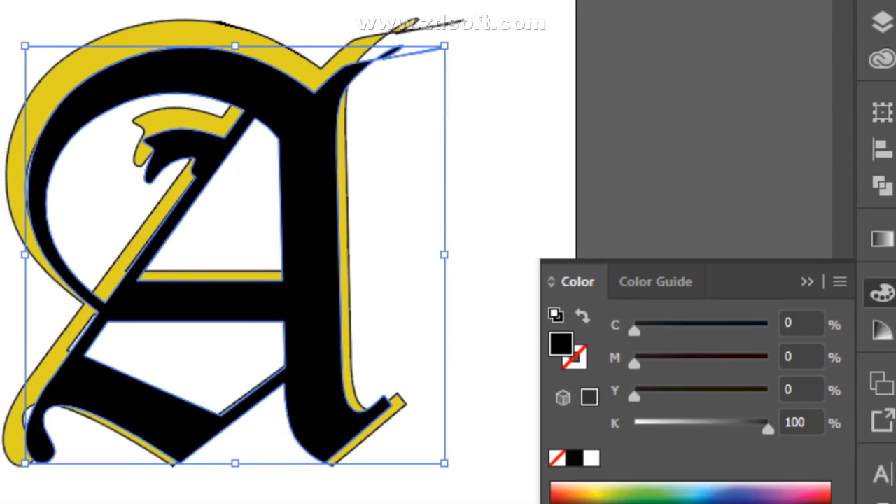
pyautogui.moveTo(441, 357); pyautogui.dragTo(431, 357)
pyautogui.click(461, 419)
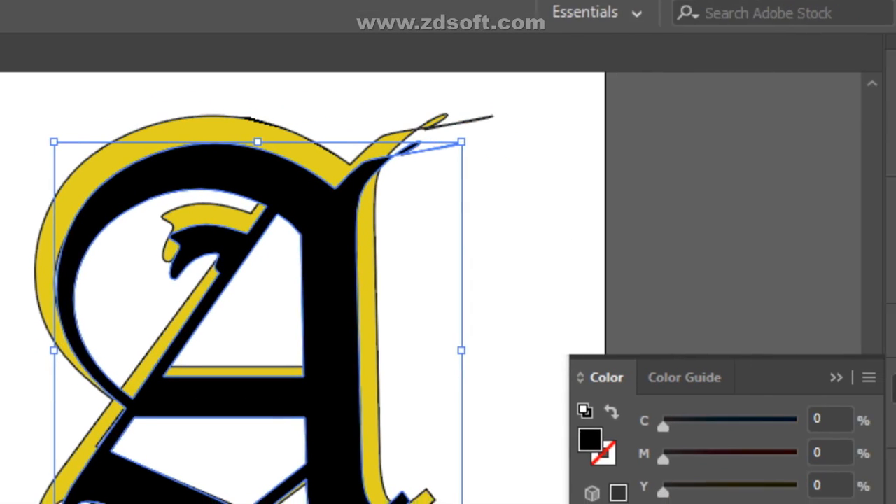
pyautogui.click(569, 156)
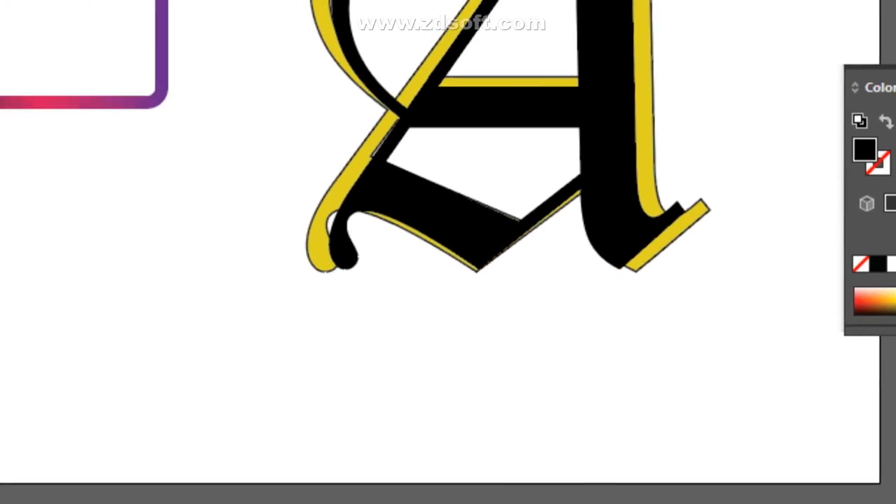
# Shift the black "A" slightly left over the yellow one and group the two letters
pyautogui.click(447, 254)
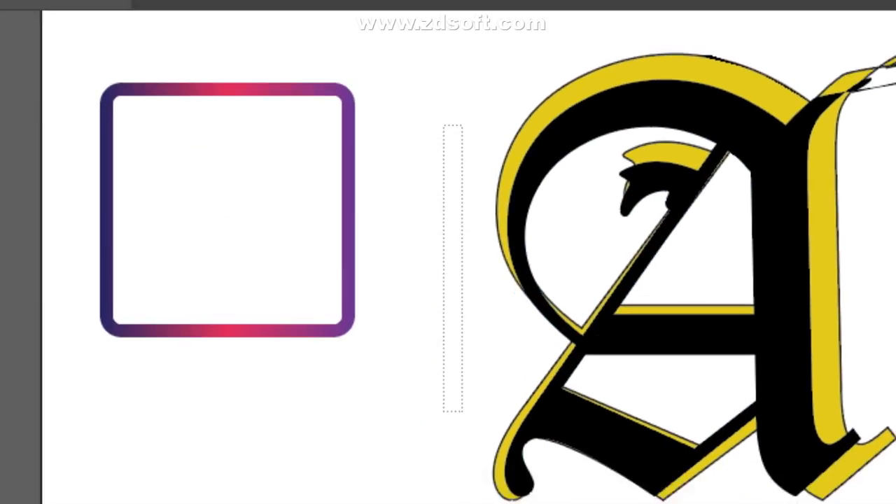
pyautogui.moveTo(462, 412); pyautogui.dragTo(491, 274)
pyautogui.rightClick(740, 314)
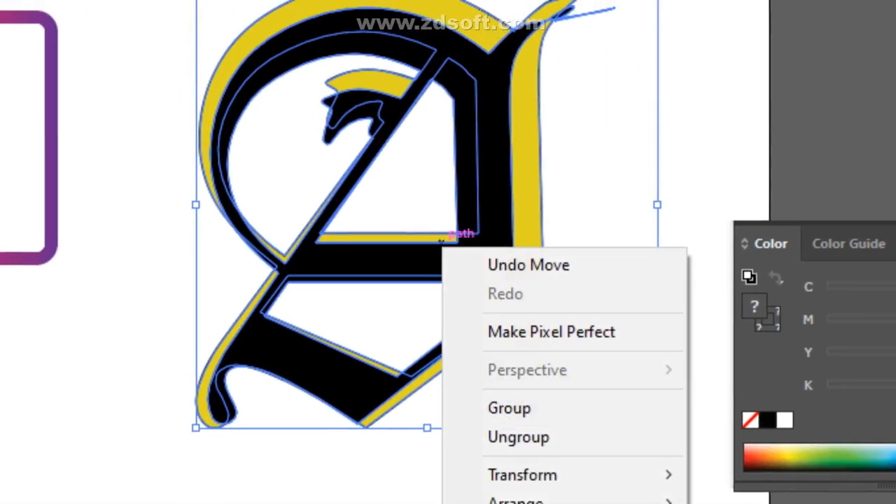
pyautogui.click(462, 292)
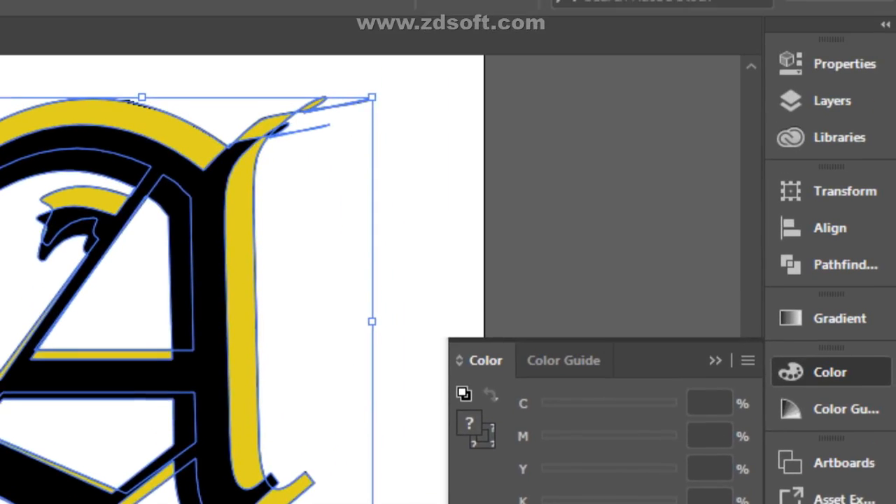
pyautogui.click(448, 242)
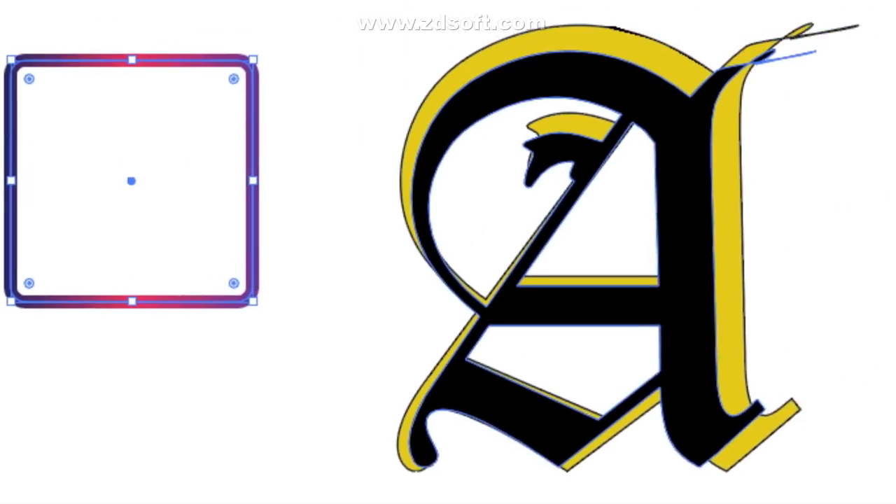
# Scale the grouped "A" down to roughly half size and move it up toward the top of the artboard
pyautogui.click(754, 172)
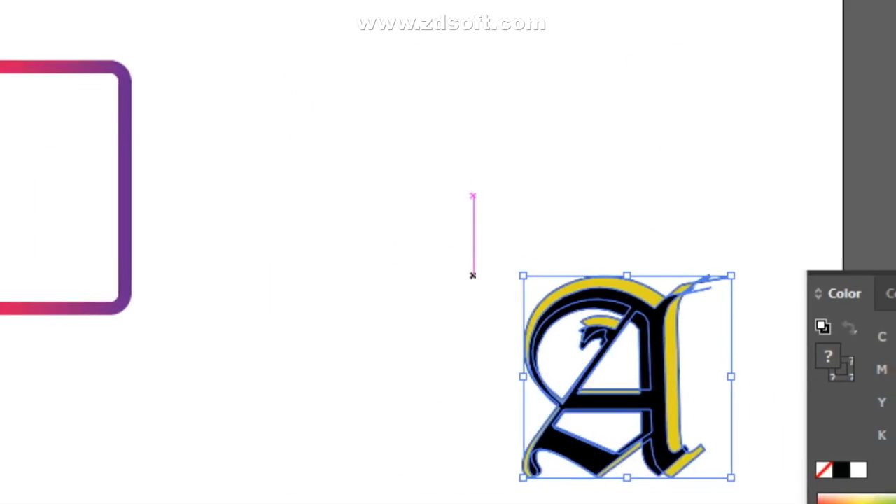
pyautogui.moveTo(521, 280); pyautogui.dragTo(407, 34)
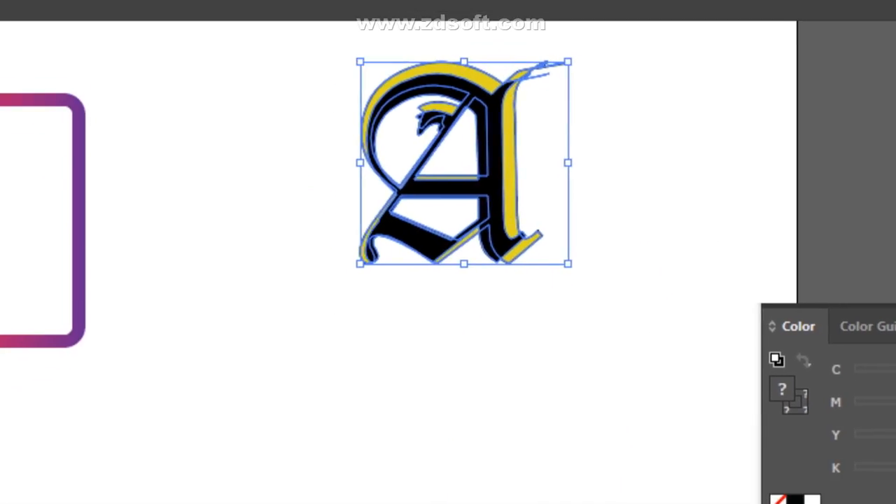
pyautogui.click(133, 168)
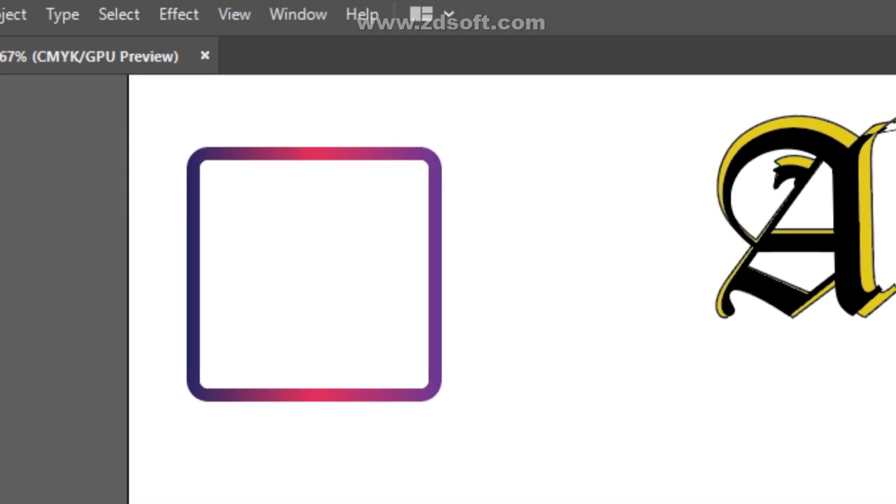
# Move the gradient-stroked rounded square down below the letter and enlarge it past the artboard's lower edge
pyautogui.moveTo(462, 257); pyautogui.dragTo(647, 491)
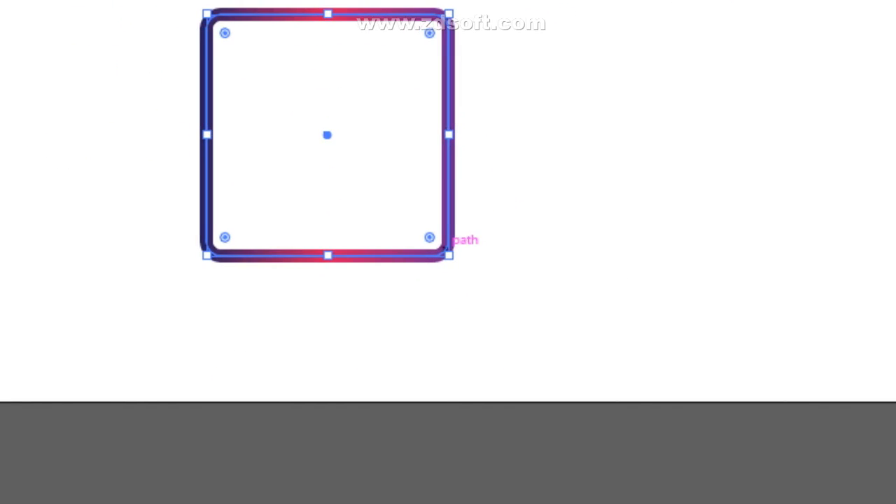
pyautogui.moveTo(448, 252); pyautogui.dragTo(593, 397)
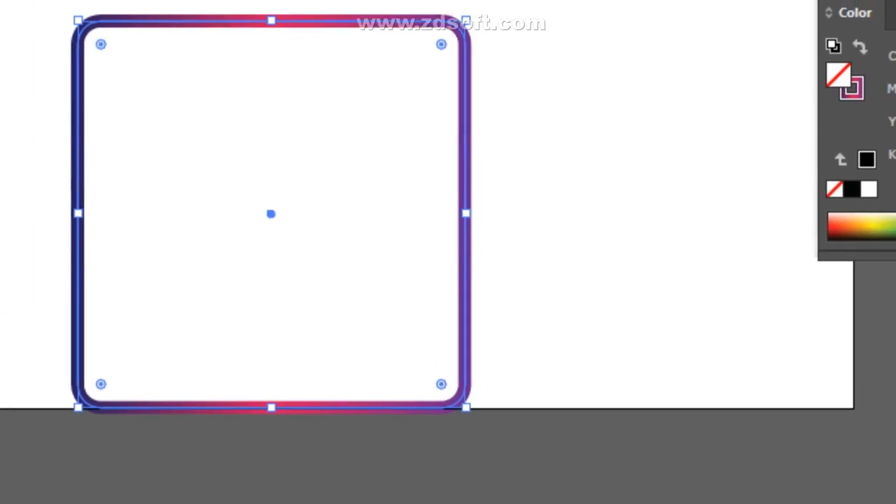
pyautogui.moveTo(452, 247); pyautogui.dragTo(586, 247)
pyautogui.click(633, 235)
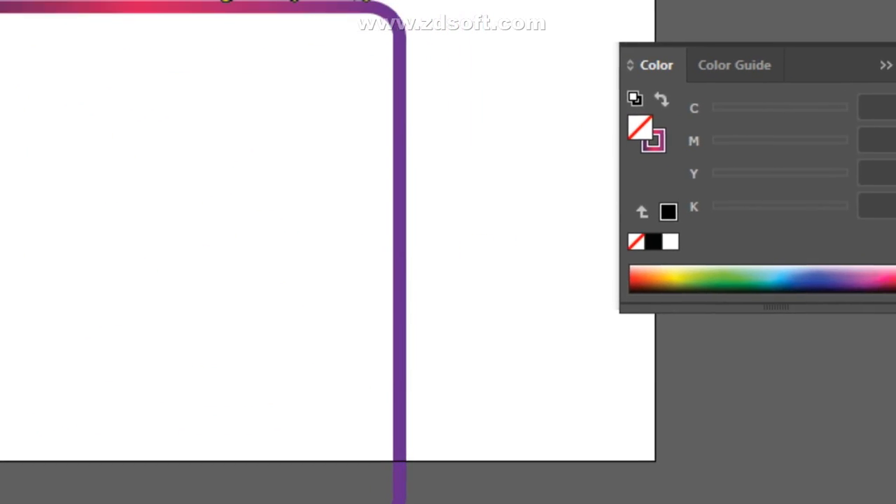
# Give the gradient-stroked rounded square a medium blue fill (H 224°, S 37%, B 82%) and deselect it
pyautogui.click(450, 249)
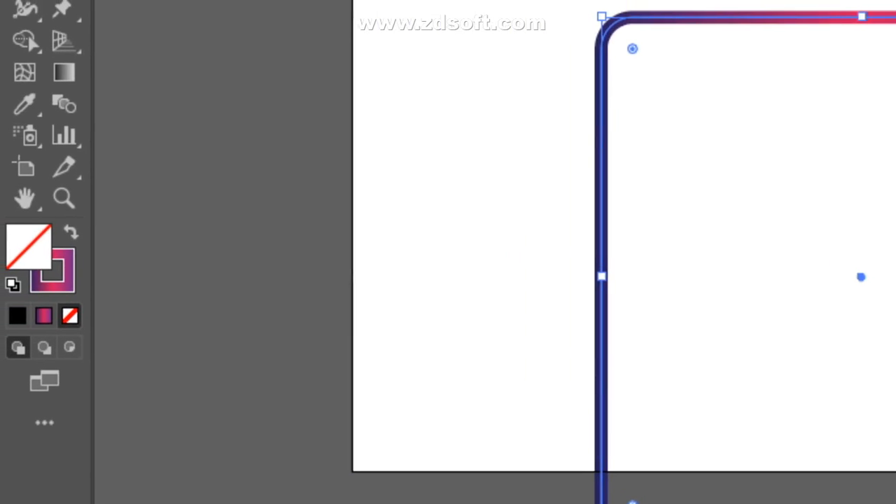
pyautogui.doubleClick(32, 250)
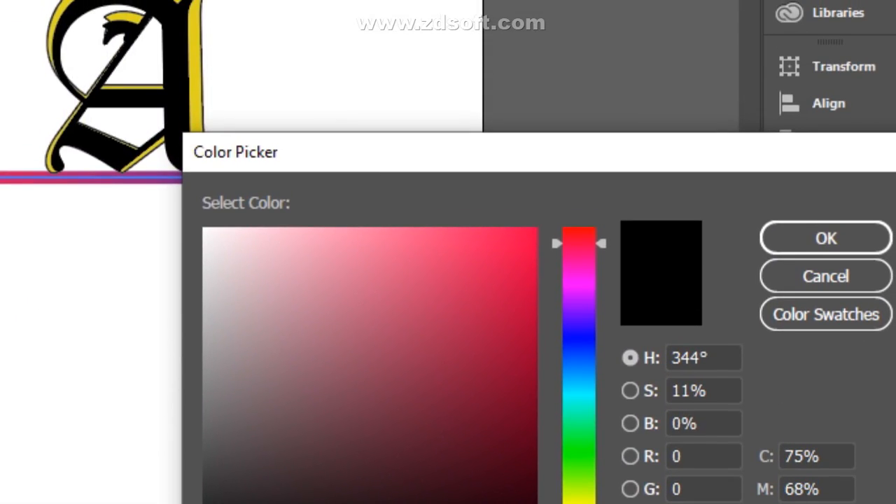
pyautogui.moveTo(579, 243); pyautogui.dragTo(580, 355)
pyautogui.click(420, 238)
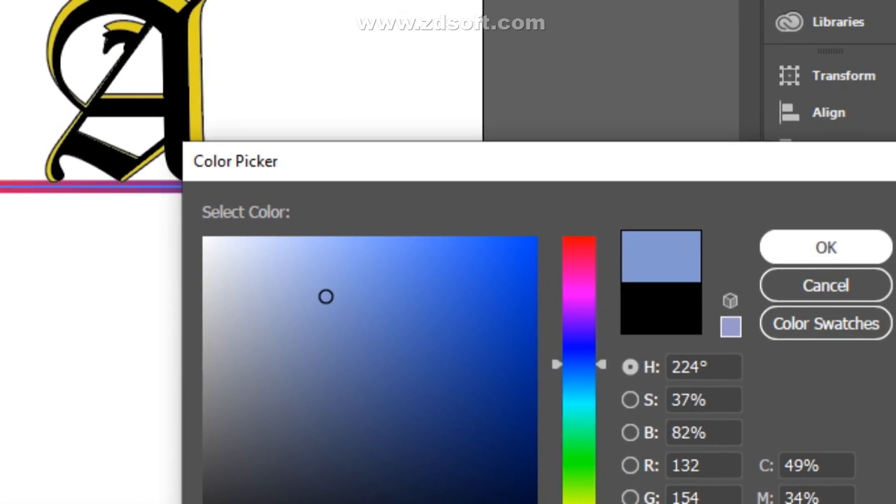
pyautogui.click(826, 248)
pyautogui.click(312, 248)
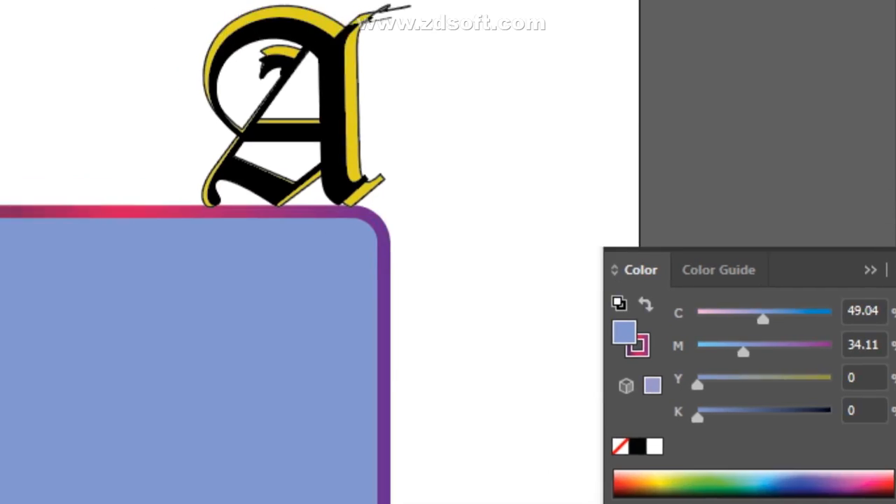
# Move the grouped "A" into the middle of the rounded square and recolour the square's fill pale blue (H 218°, S 12%, B 98%)
pyautogui.click(191, 119)
pyautogui.moveTo(454, 258); pyautogui.dragTo(421, 335)
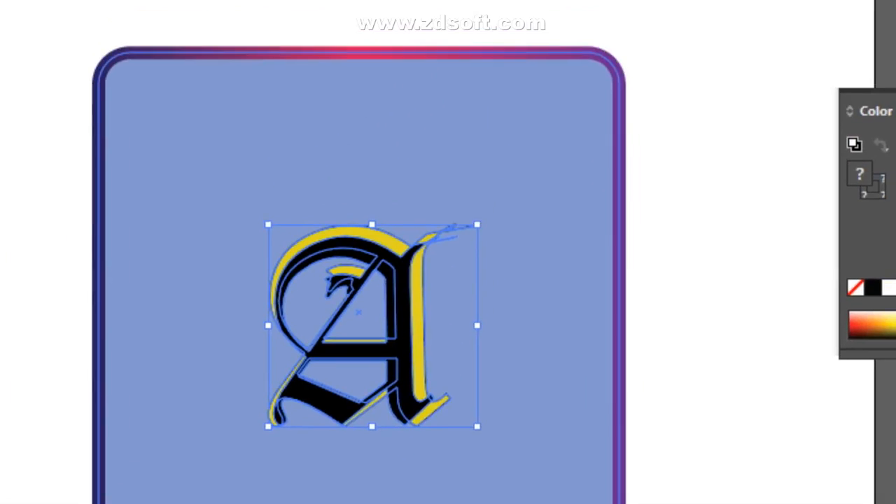
pyautogui.keyDown('shift'); pyautogui.click(503, 280); pyautogui.keyUp('shift')
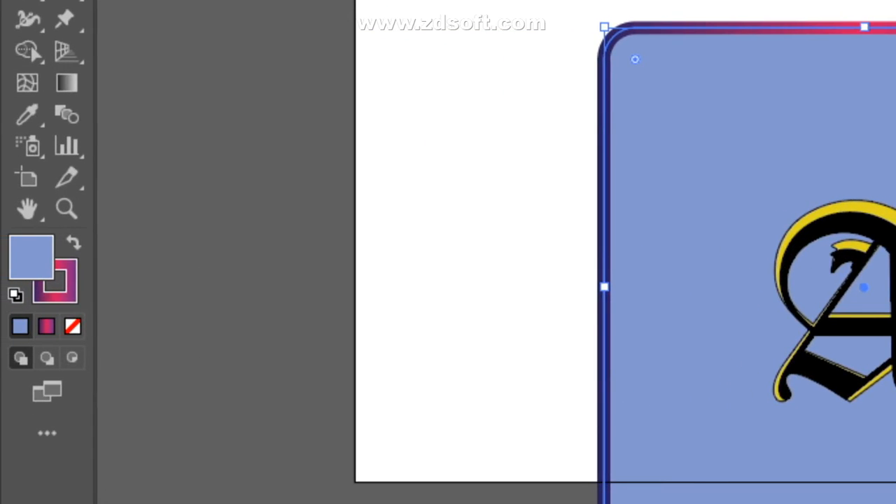
pyautogui.doubleClick(31, 257)
pyautogui.click(445, 247)
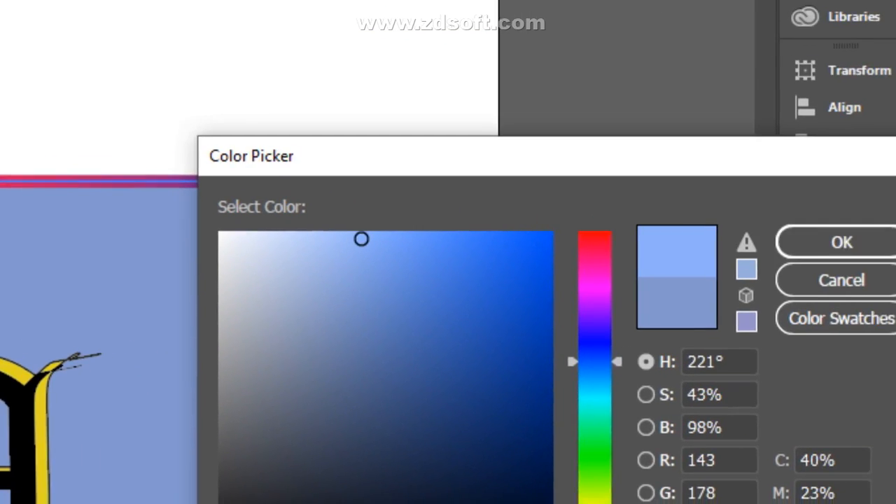
pyautogui.click(844, 244)
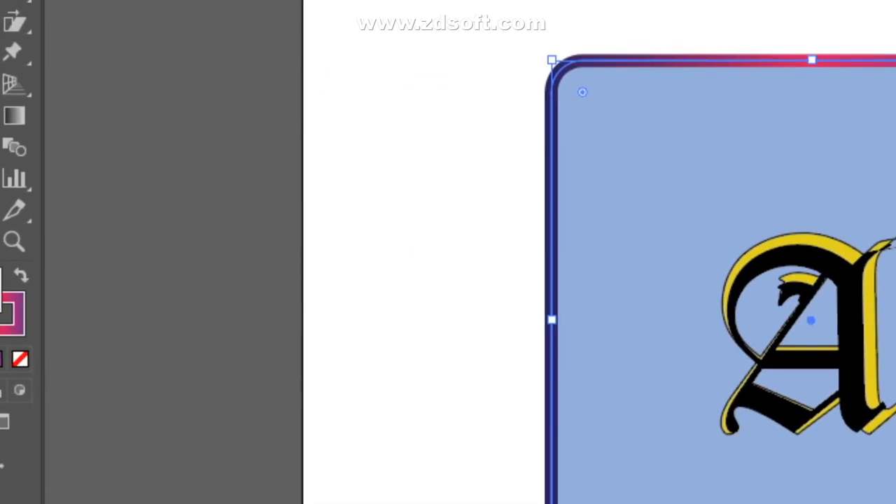
pyautogui.doubleClick(32, 267)
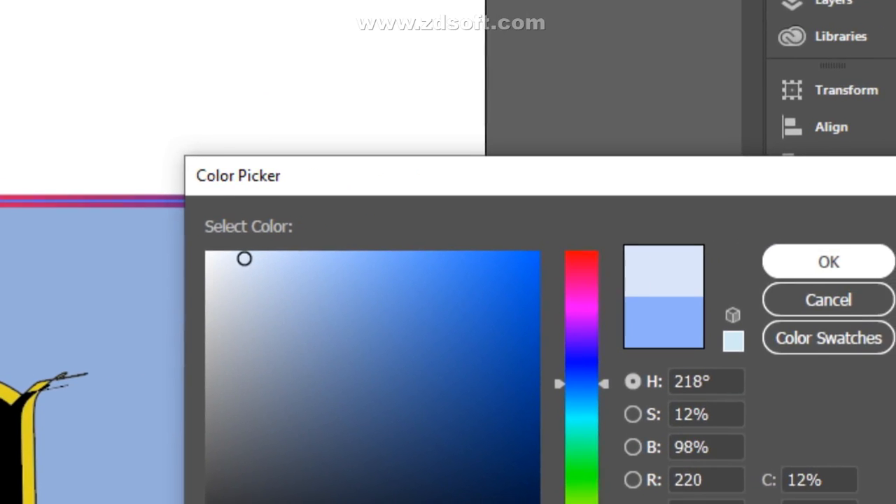
pyautogui.click(836, 261)
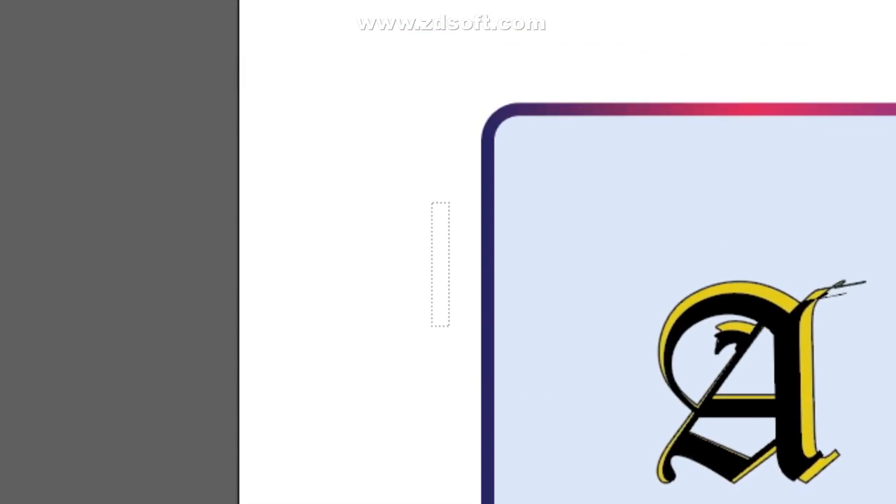
# Align the "A" and the rounded square on their horizontal centres and group them
pyautogui.moveTo(450, 327); pyautogui.dragTo(513, 276)
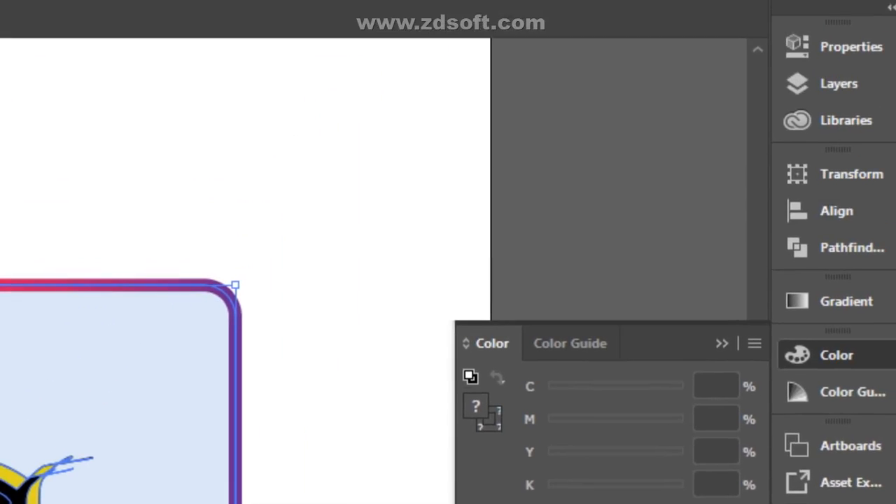
pyautogui.click(830, 221)
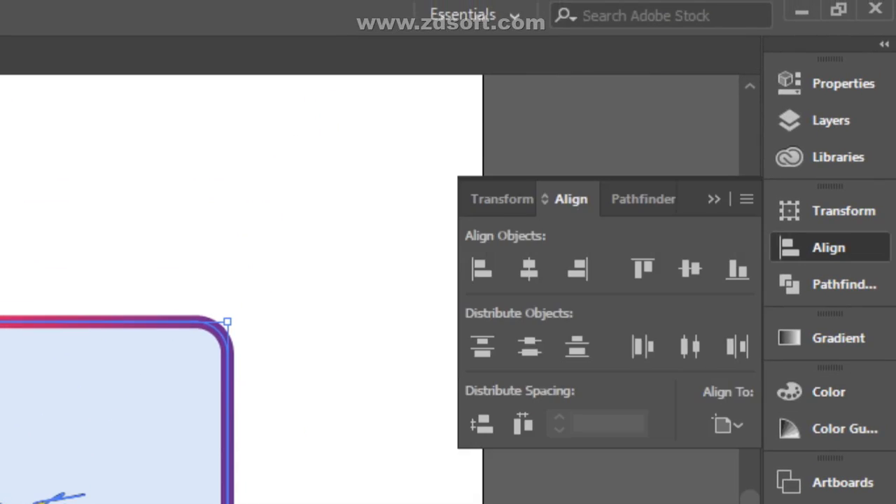
pyautogui.click(529, 245)
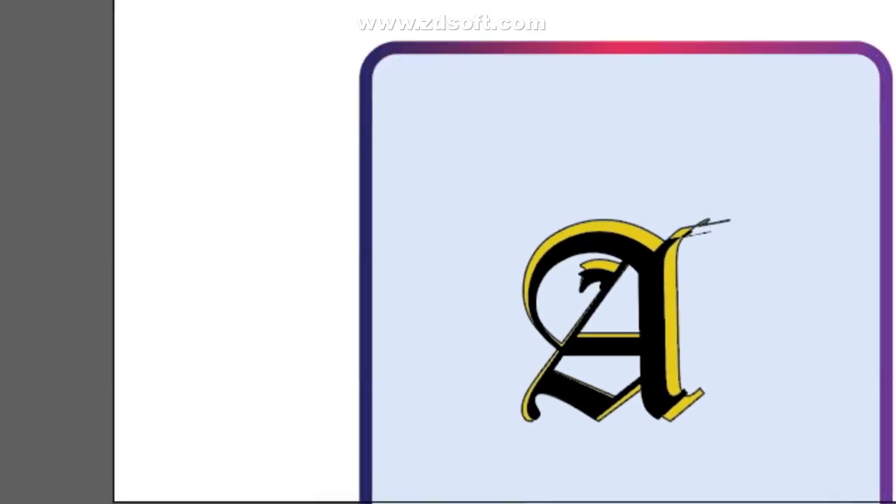
pyautogui.moveTo(290, 70); pyautogui.dragTo(519, 294)
pyautogui.rightClick(433, 232)
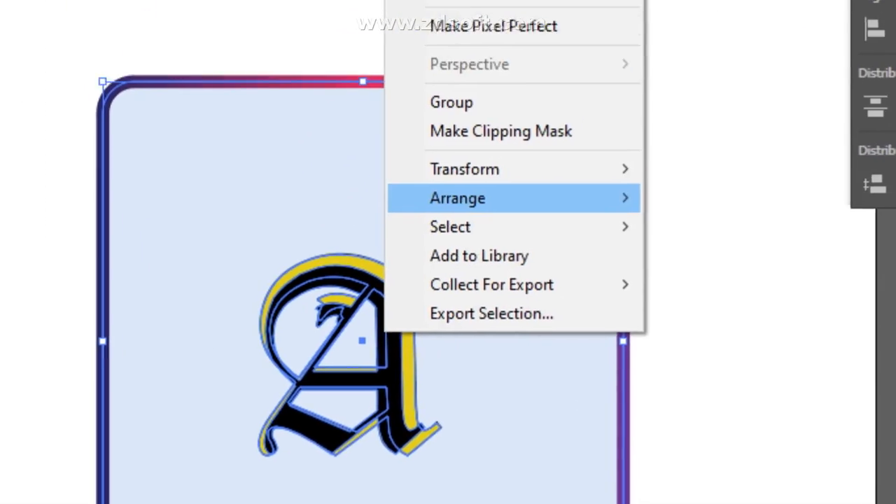
pyautogui.click(447, 249)
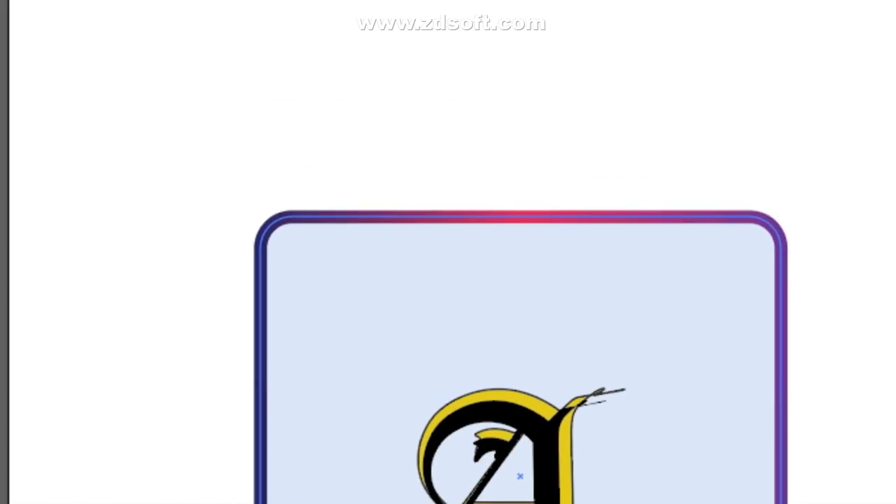
# Shrink the grouped badge to about 40% of its size, place it in the upper part of the artboard, and deselect it
pyautogui.moveTo(431, 240); pyautogui.dragTo(694, 503)
pyautogui.click(455, 255)
pyautogui.moveTo(439, 251); pyautogui.dragTo(275, 221)
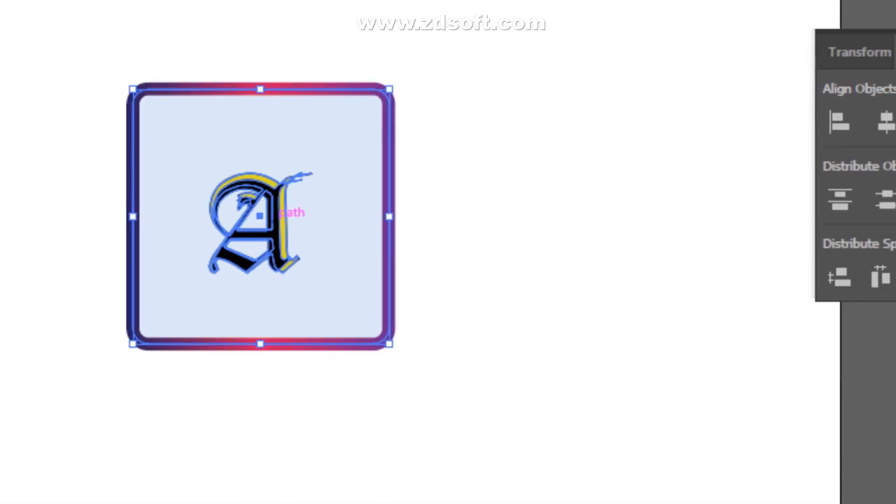
pyautogui.click(483, 256)
pyautogui.click(526, 287)
pyautogui.moveTo(379, 167); pyautogui.dragTo(430, 216)
pyautogui.click(728, 297)
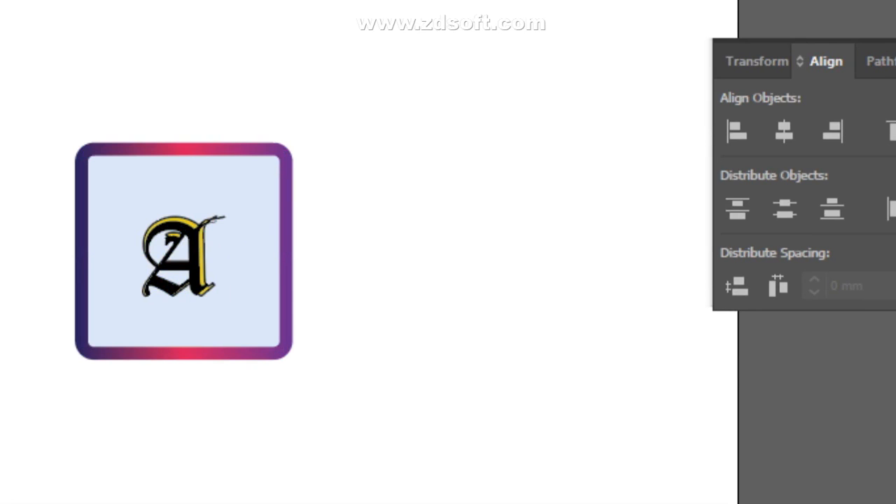
pyautogui.click(285, 337)
pyautogui.click(714, 220)
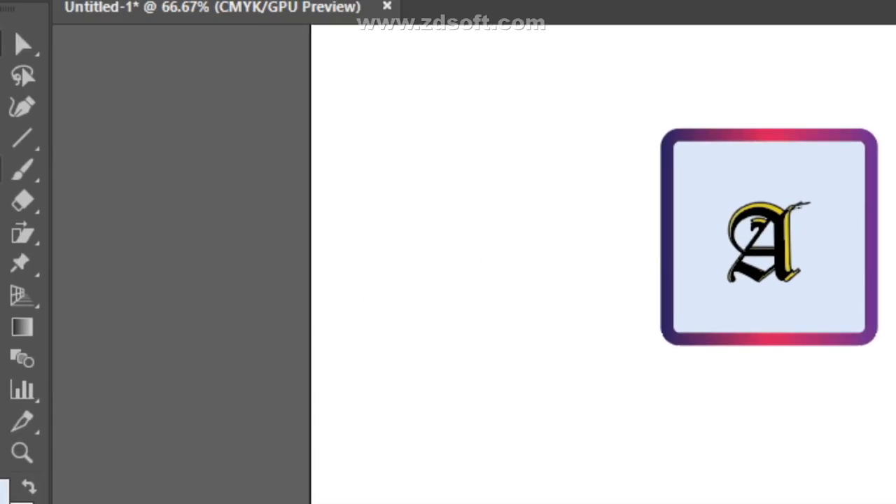
# Draw a vertical line below the badge with the Curvature tool and bend its middle to the left into an arc
pyautogui.press('m')
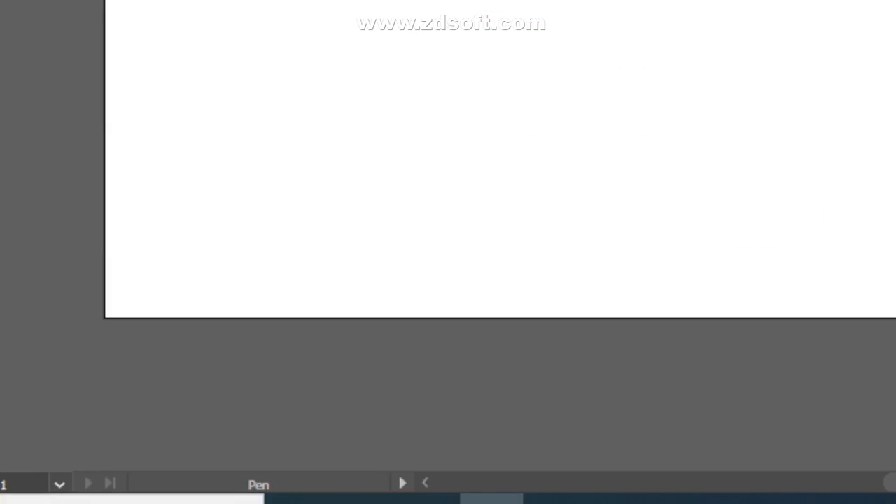
pyautogui.click(456, 430)
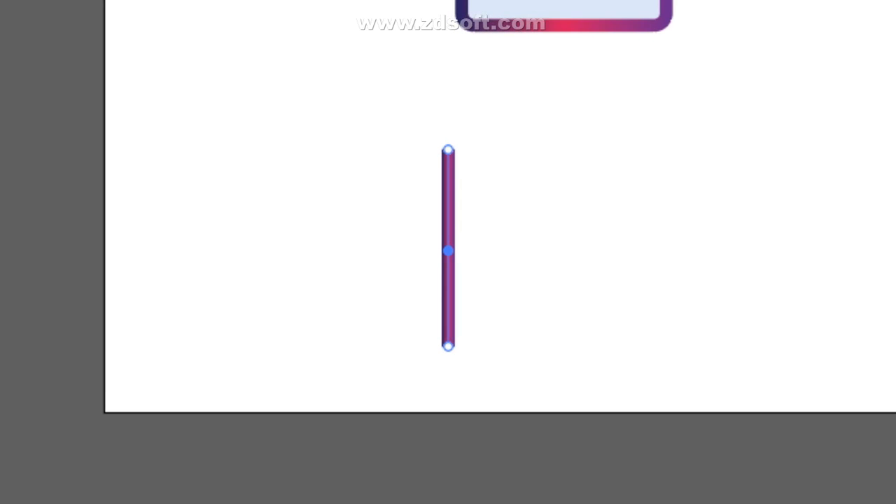
pyautogui.moveTo(445, 252); pyautogui.dragTo(417, 261)
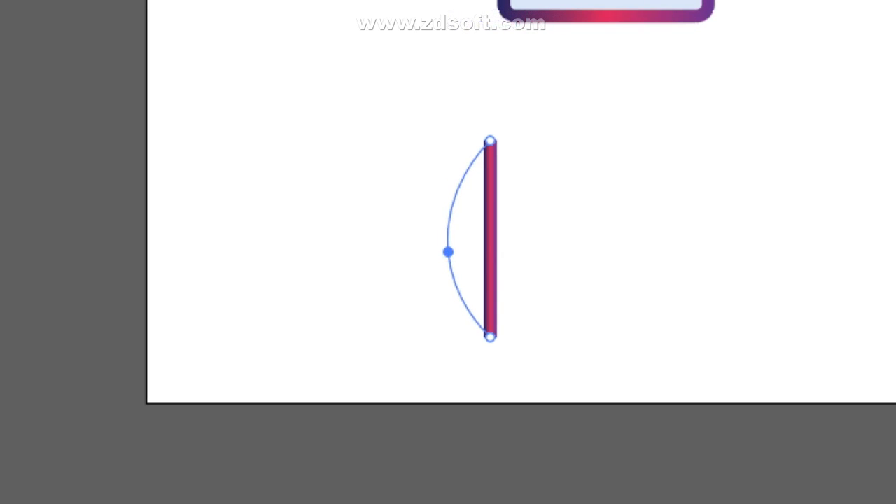
pyautogui.moveTo(448, 252); pyautogui.dragTo(447, 253)
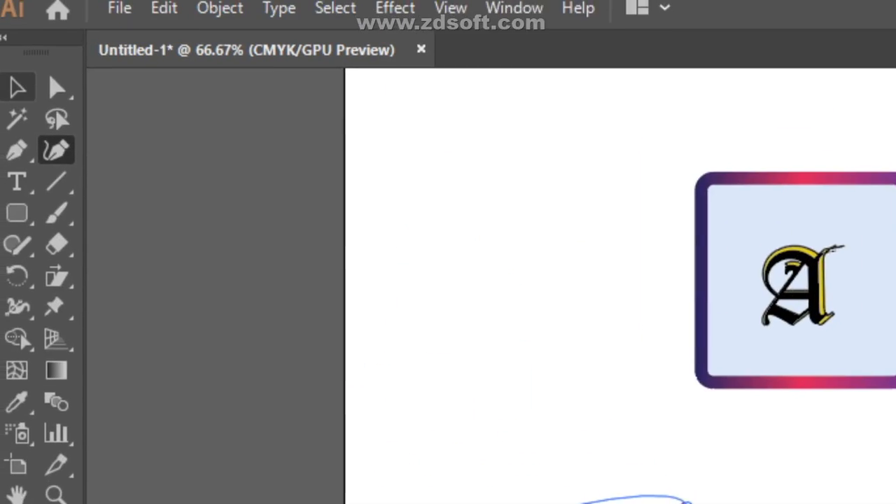
pyautogui.click(19, 87)
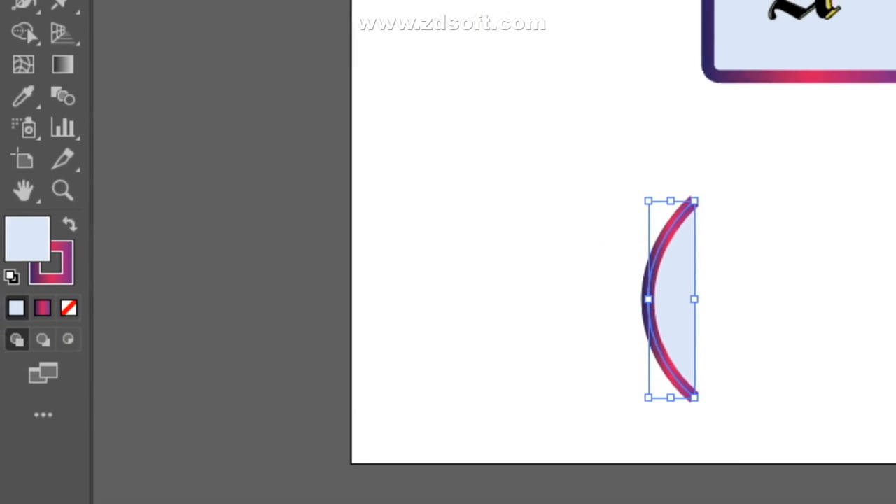
# Change the middle colour of the arc's stroke gradient to near-black #000205
pyautogui.doubleClick(65, 261)
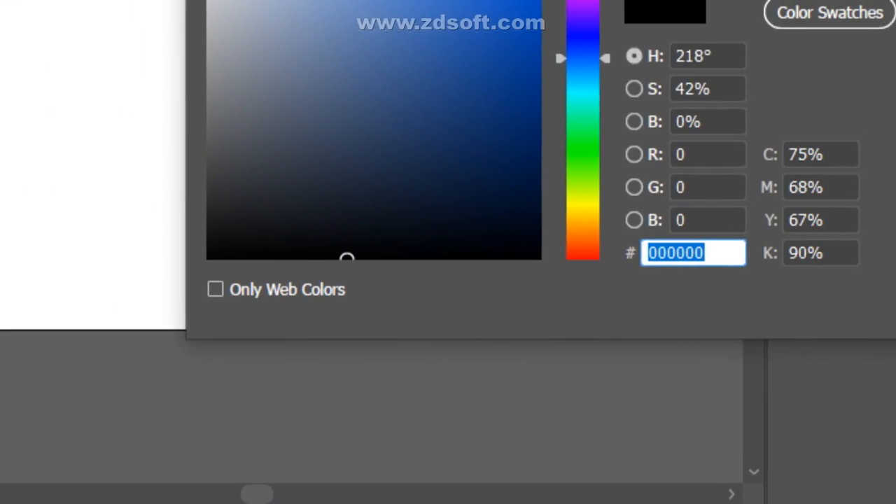
pyautogui.click(601, 328)
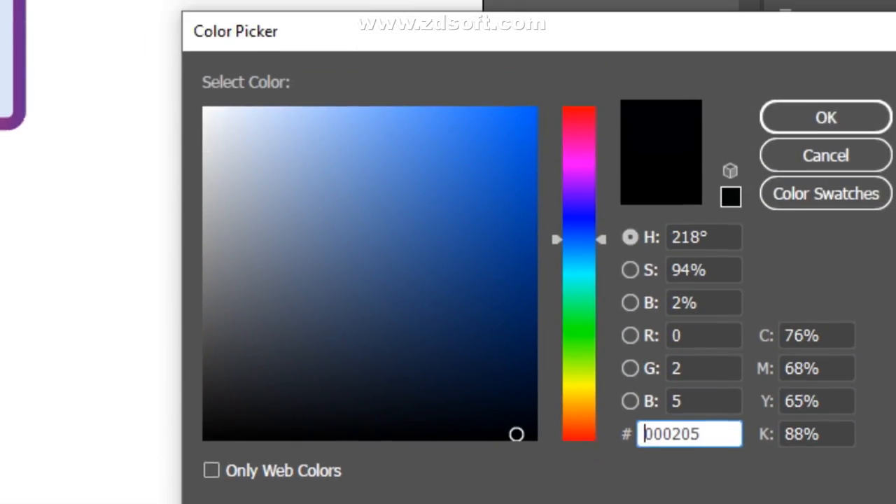
pyautogui.click(883, 11)
pyautogui.click(233, 309)
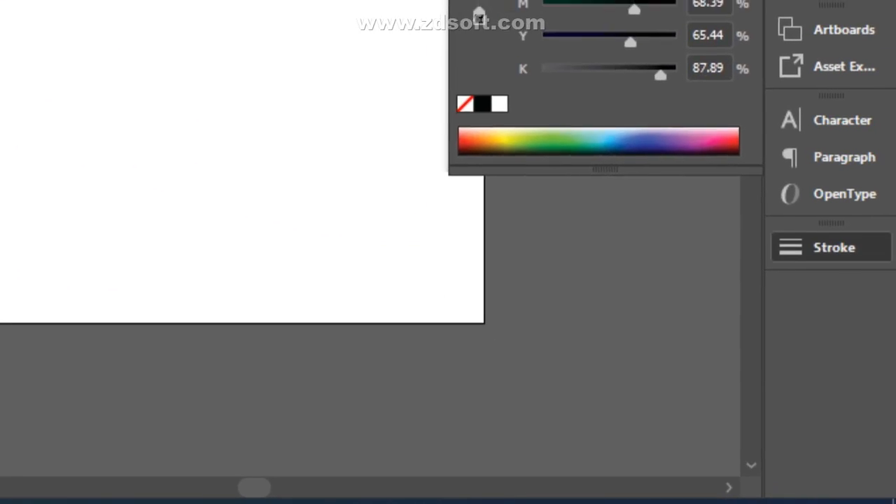
# Set the arc's stroke weight to 4 pt and deselect it
pyautogui.click(831, 247)
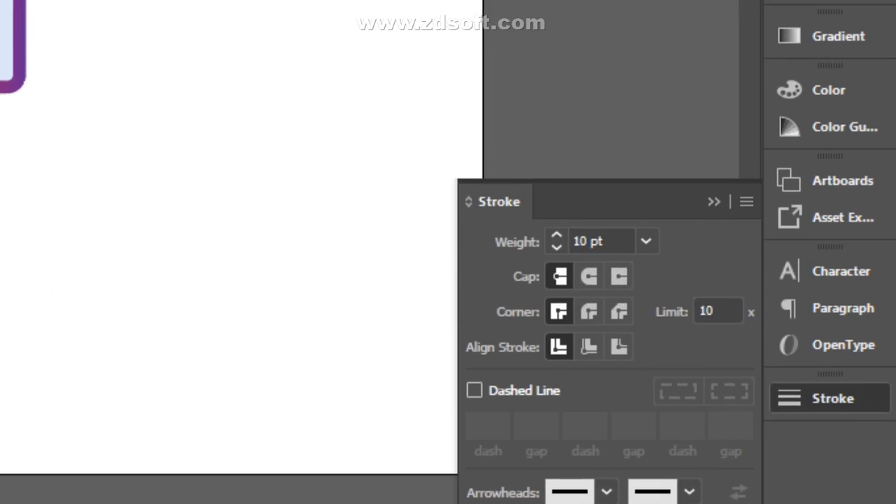
pyautogui.click(556, 259)
pyautogui.click(556, 258)
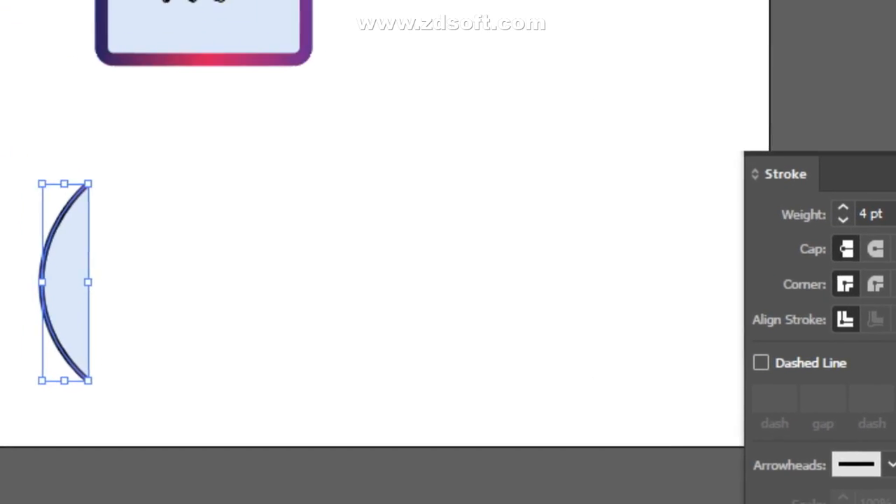
pyautogui.click(143, 308)
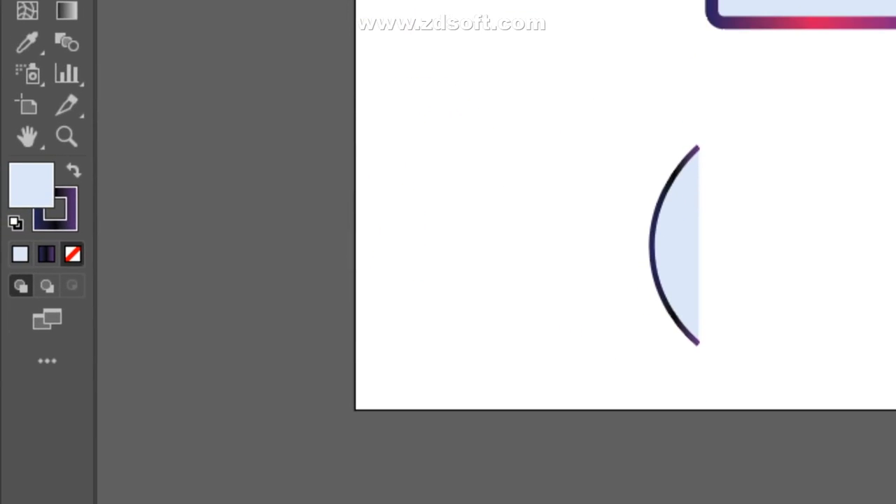
# Reselect the arc and change the middle colour of its stroke gradient to white
pyautogui.click(72, 254)
pyautogui.click(67, 217)
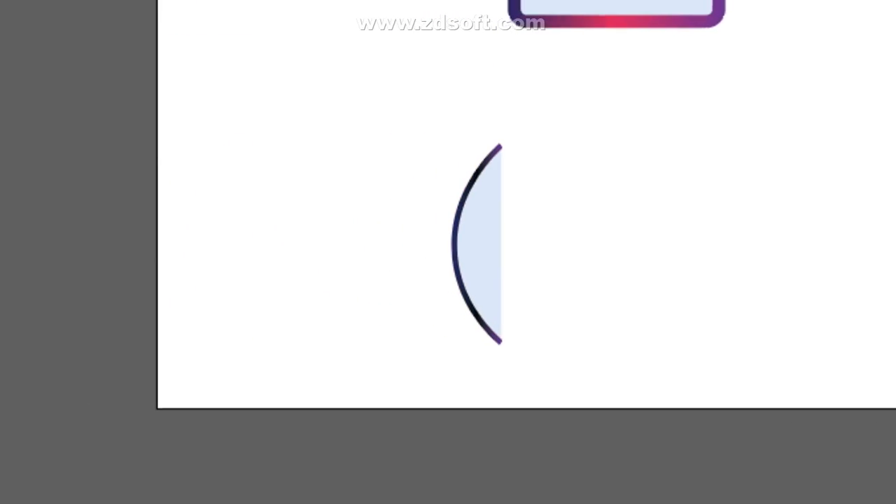
pyautogui.click(341, 231)
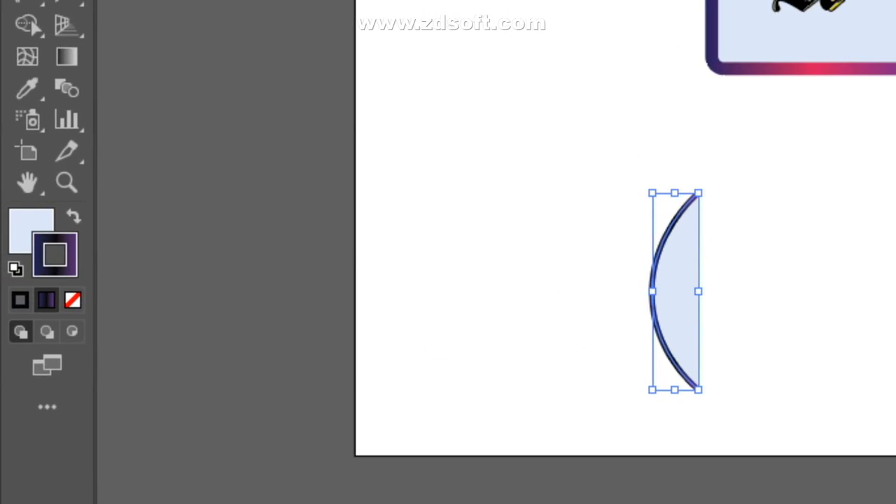
pyautogui.doubleClick(55, 254)
pyautogui.click(516, 252)
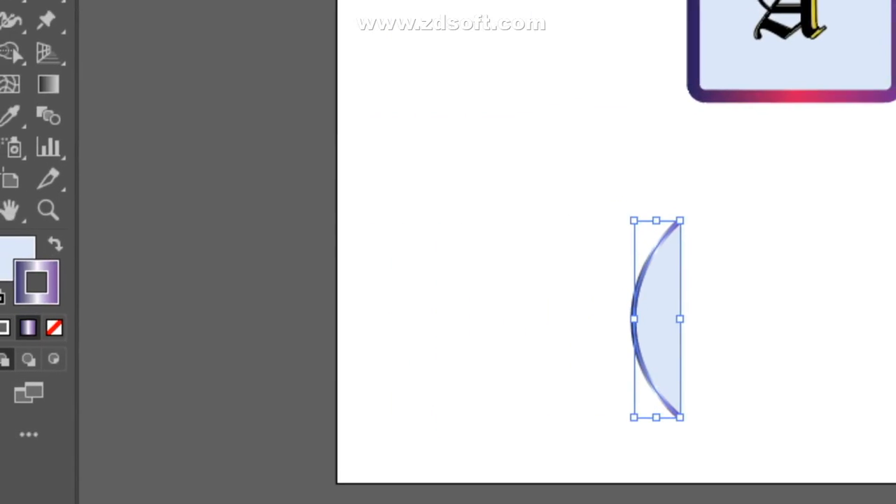
# Set the arc's fill to None and try black and None for its stroke
pyautogui.click(11, 252)
pyautogui.click(55, 328)
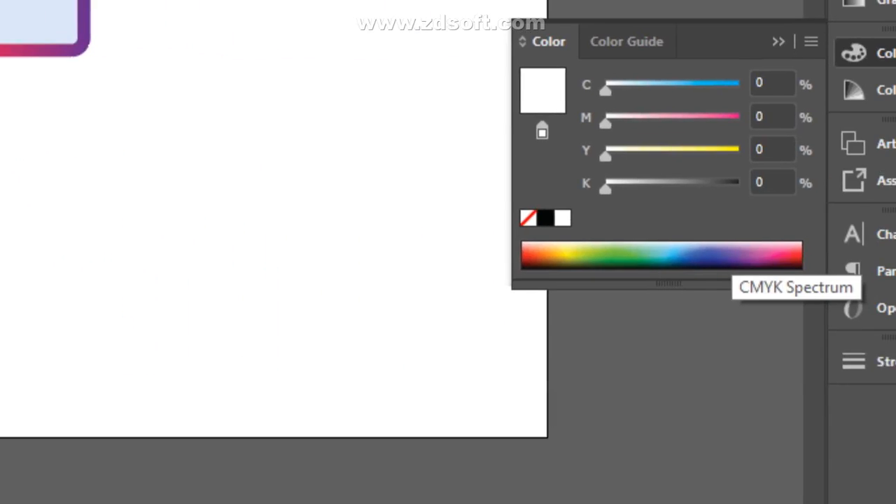
pyautogui.click(481, 246)
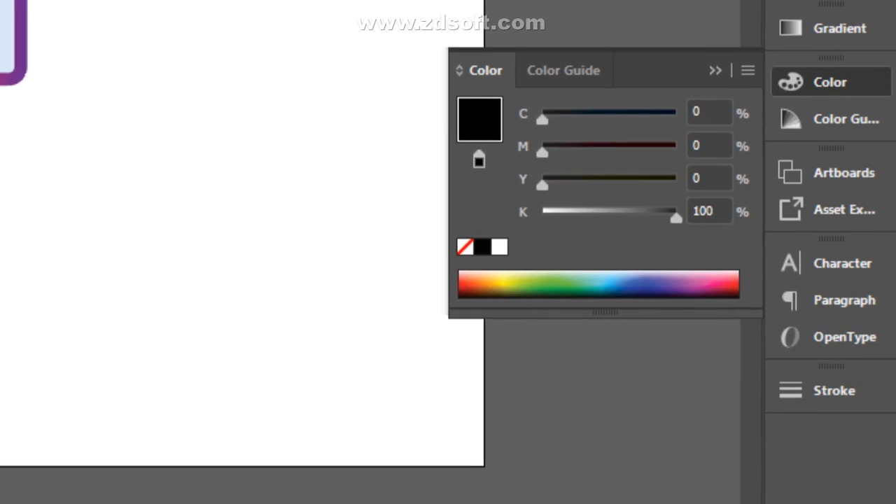
pyautogui.click(464, 247)
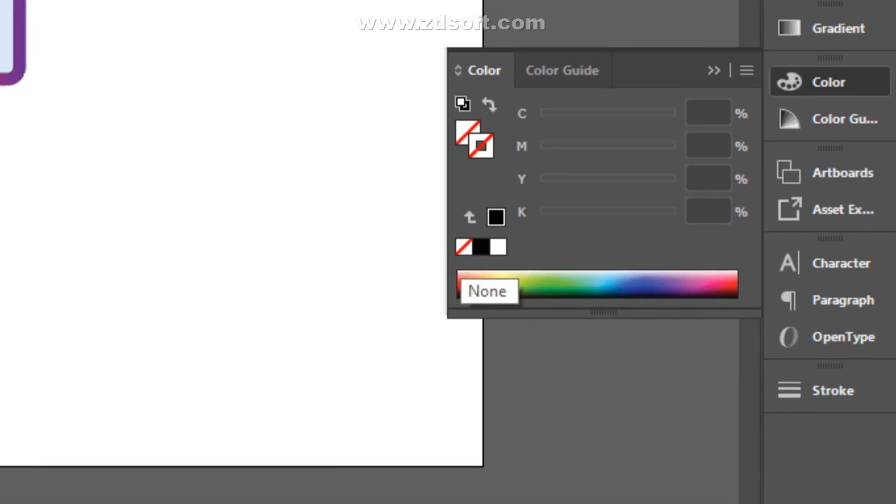